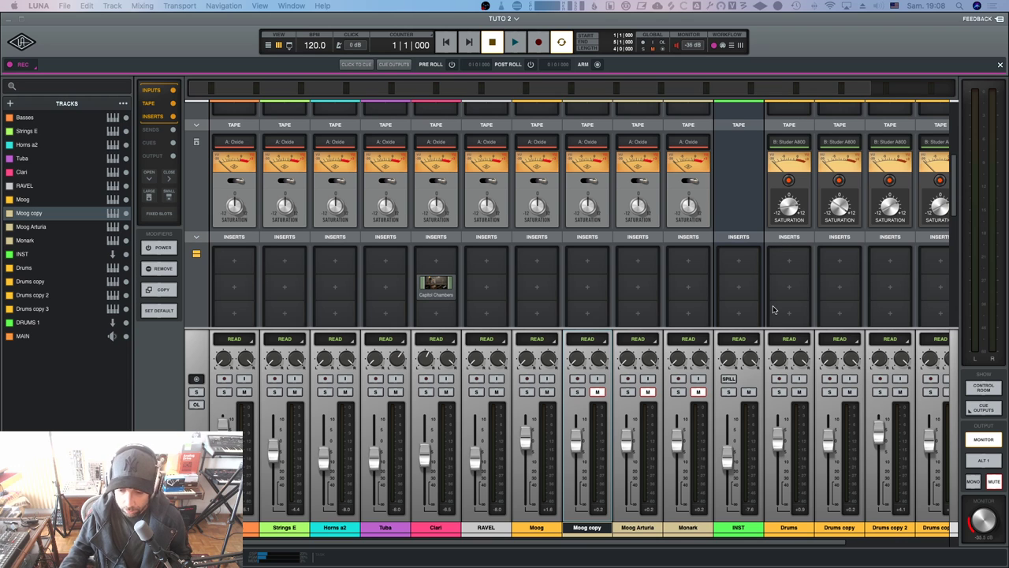
# Examine the tape, inserts, sends and cues sections across the mixer channels.
pyautogui.scroll(-3, 476, 186)
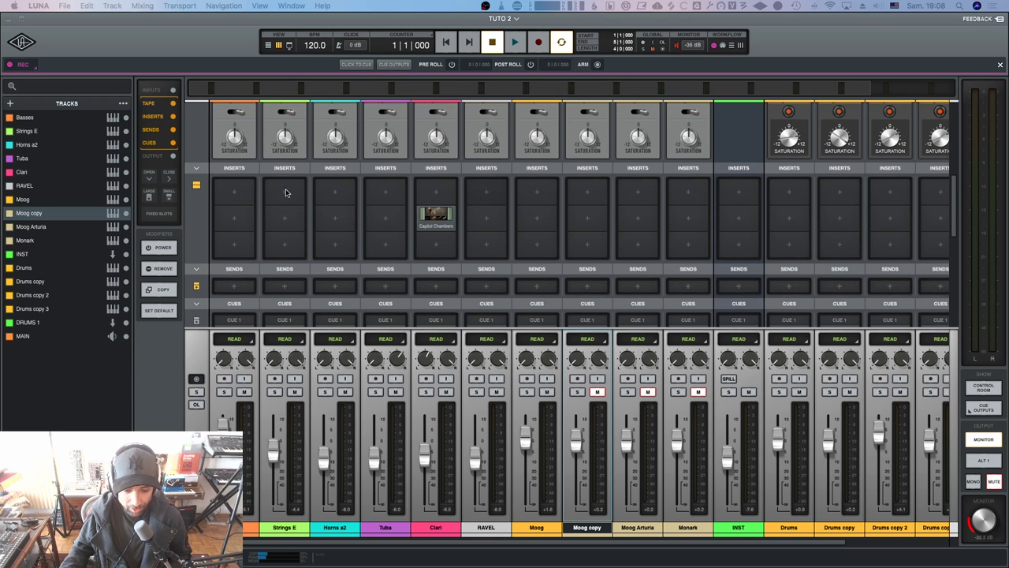
pyautogui.scroll(4, 219, 176)
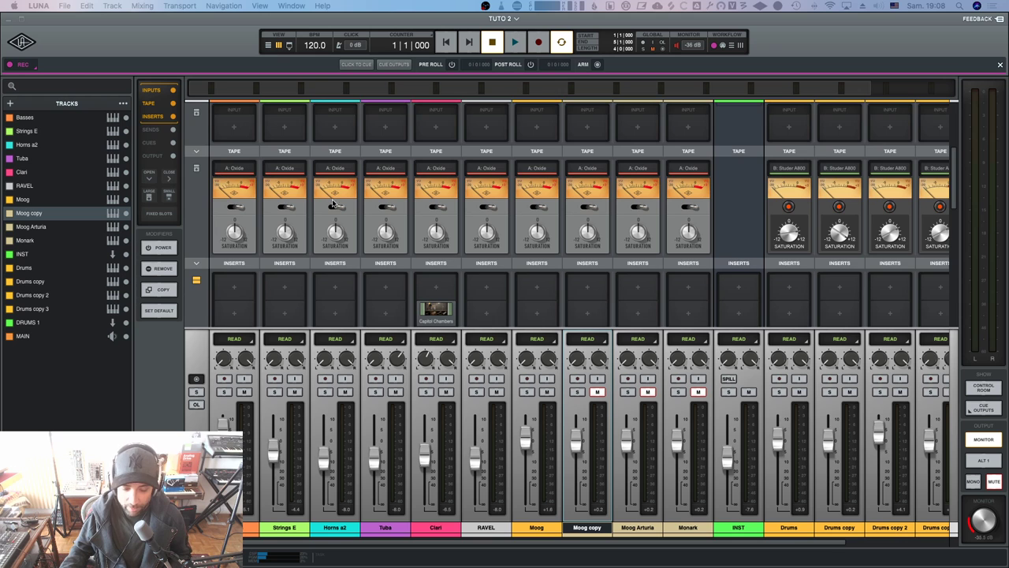
pyautogui.scroll(-3, 289, 194)
pyautogui.scroll(-6, 301, 196)
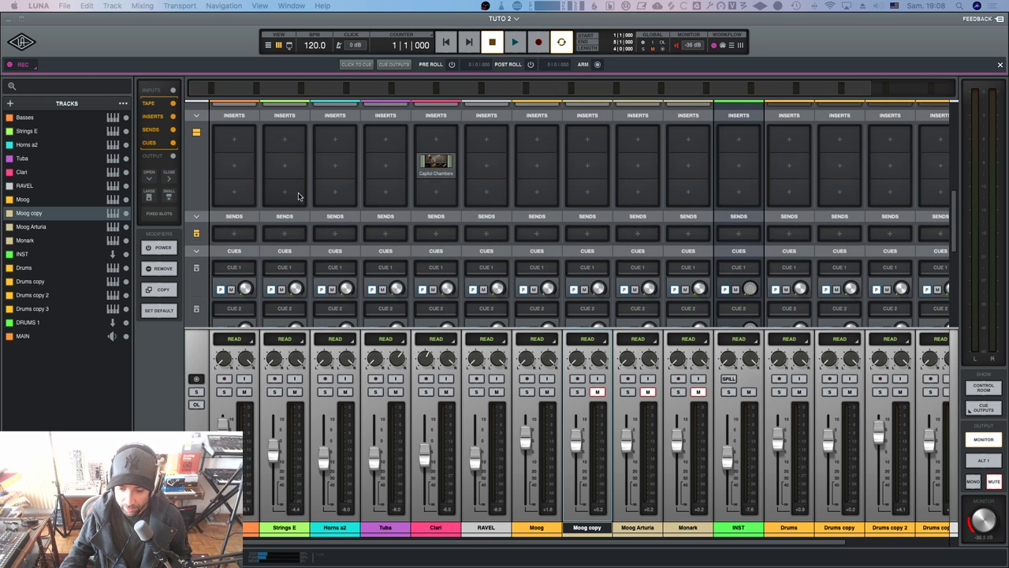
pyautogui.scroll(8, 298, 197)
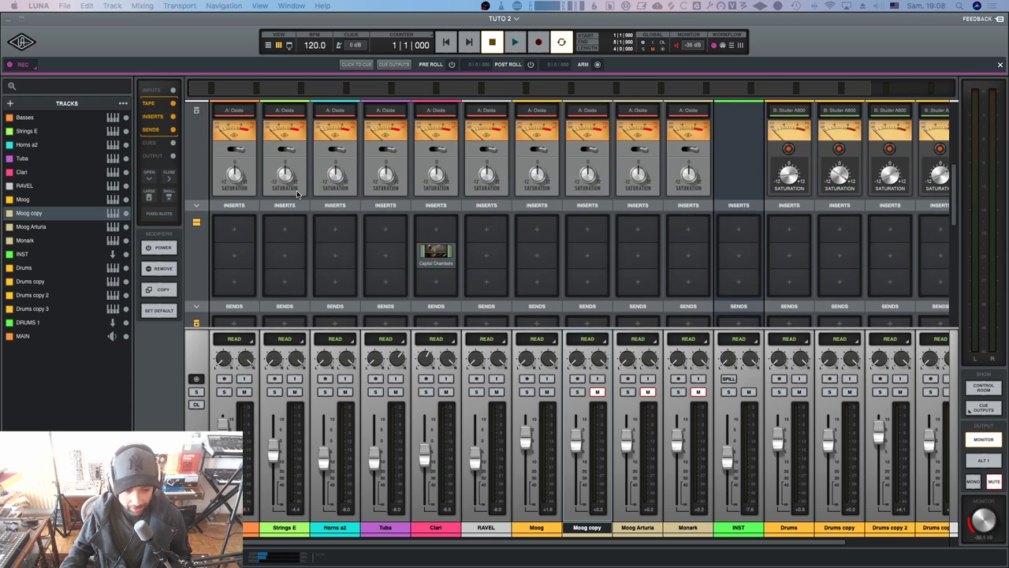
pyautogui.scroll(-8, 297, 193)
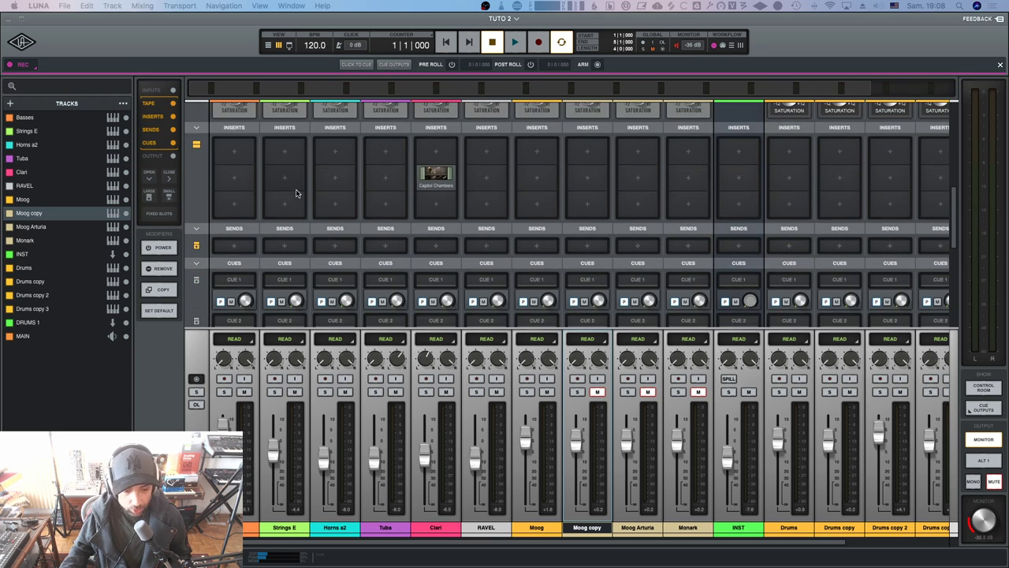
pyautogui.scroll(6, 298, 194)
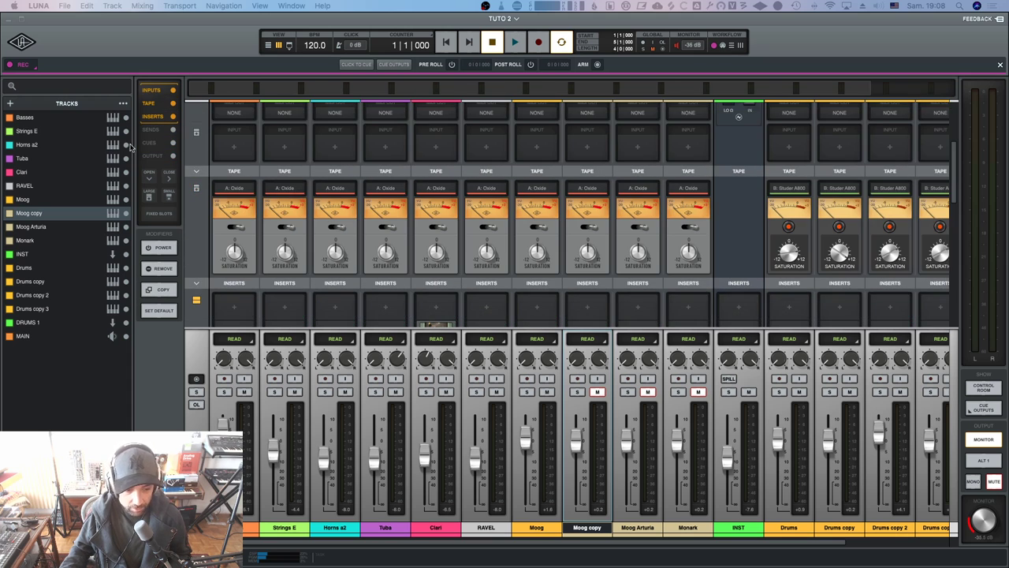
# Jump the mixer view between its inputs, tape, inserts, sends, cues and output sections.
pyautogui.click(158, 131)
pyautogui.click(156, 92)
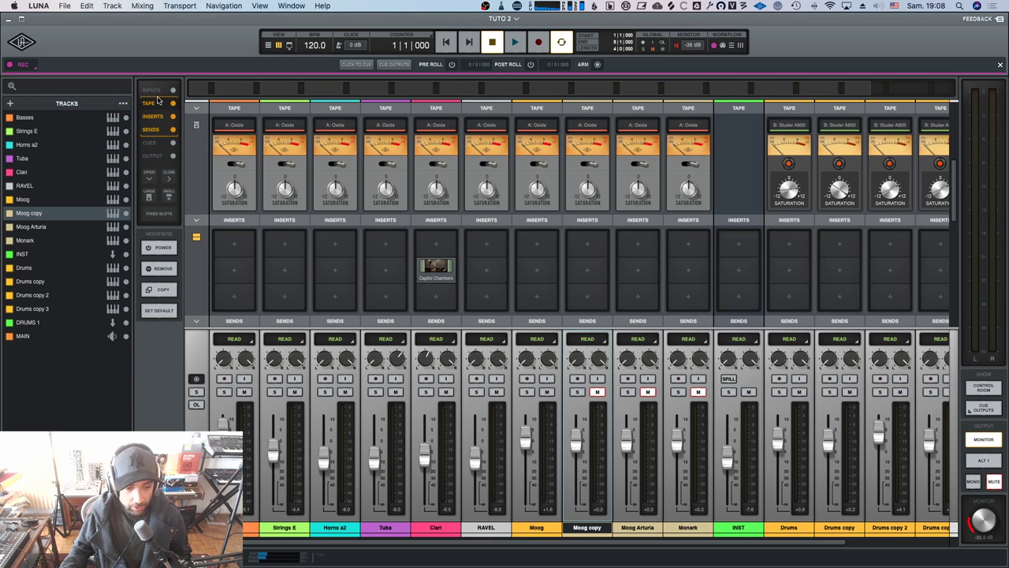
pyautogui.click(161, 91)
pyautogui.click(155, 117)
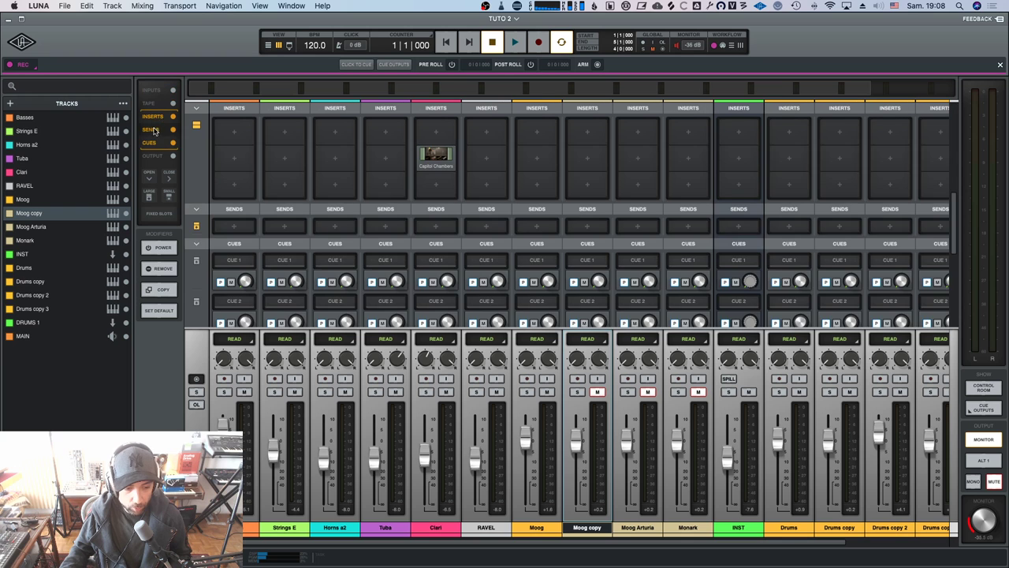
pyautogui.click(153, 158)
pyautogui.click(154, 142)
pyautogui.click(155, 130)
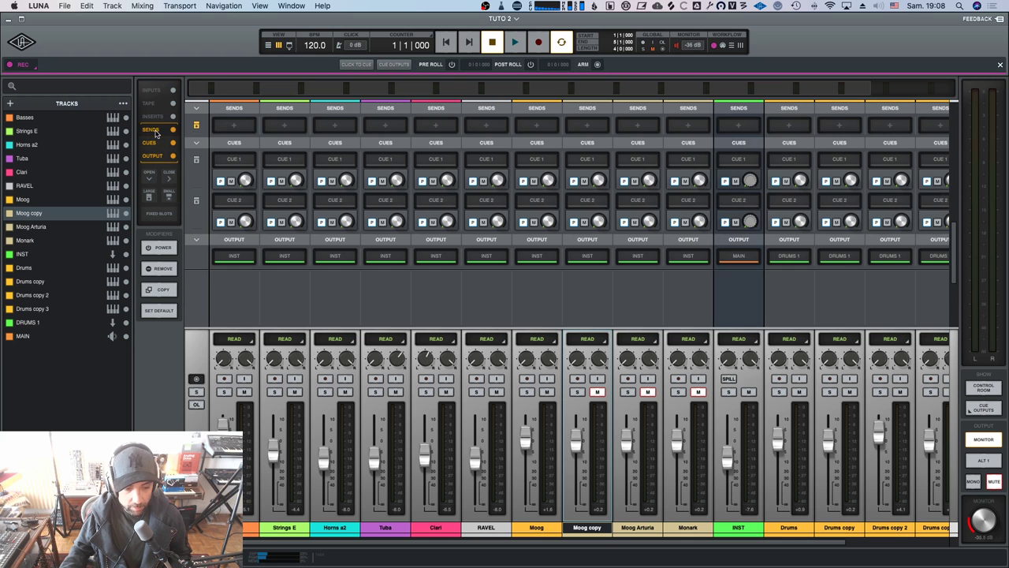
pyautogui.click(157, 117)
pyautogui.click(155, 104)
pyautogui.click(154, 91)
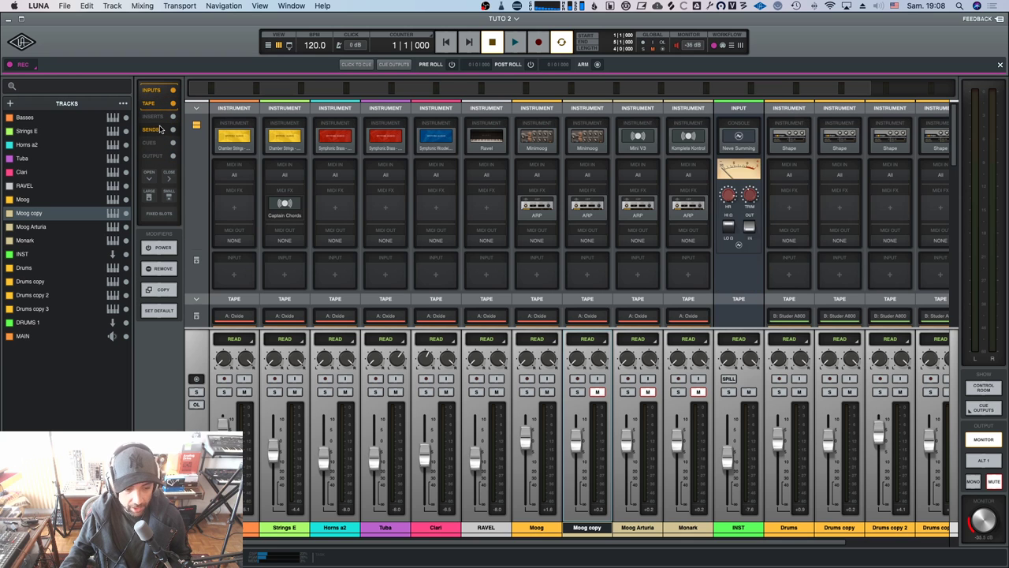
# Jump to the inserts, output, tape and inputs sections again, ending on the inserts.
pyautogui.click(154, 116)
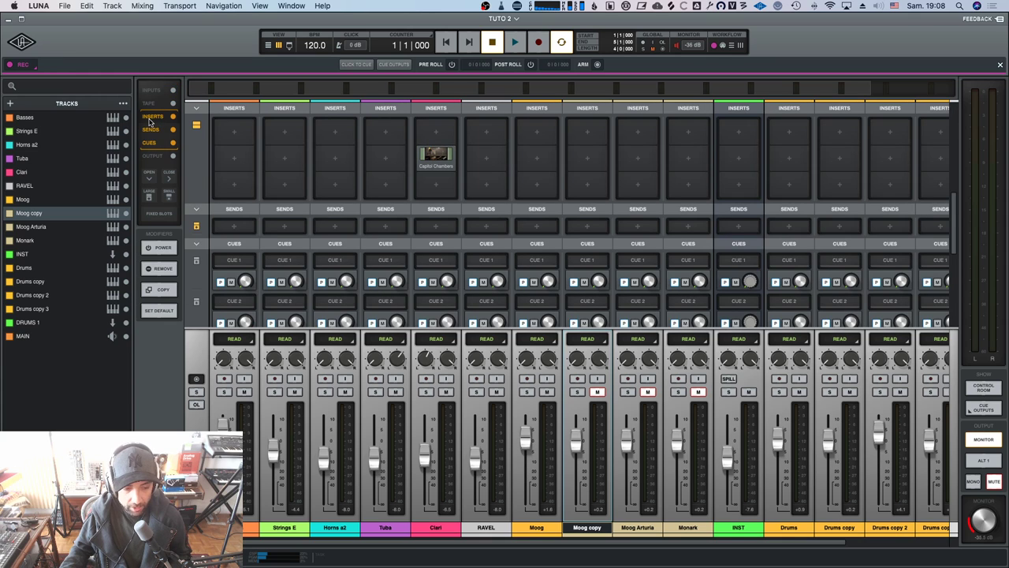
pyautogui.click(153, 116)
pyautogui.click(152, 156)
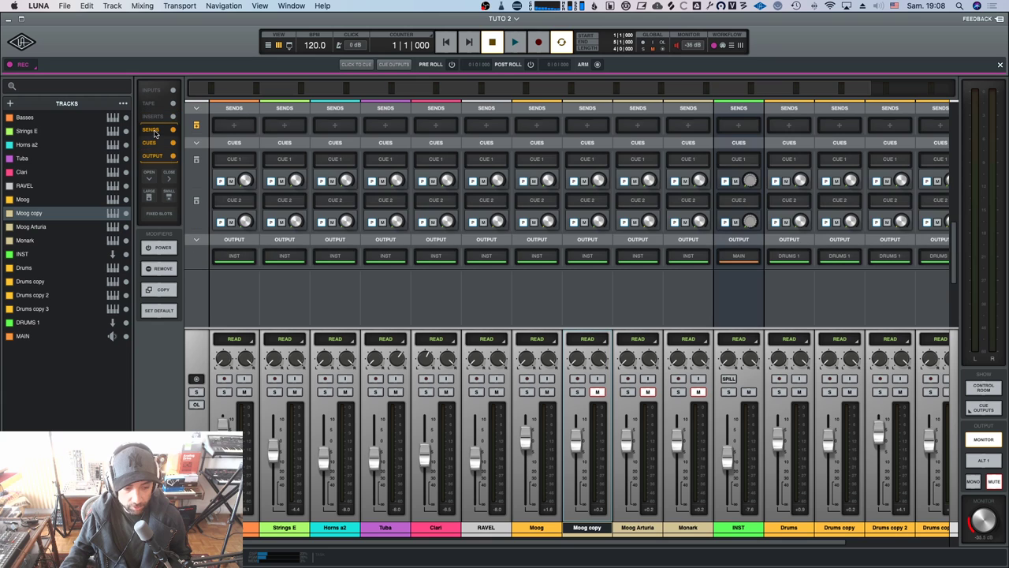
pyautogui.click(153, 116)
pyautogui.click(148, 104)
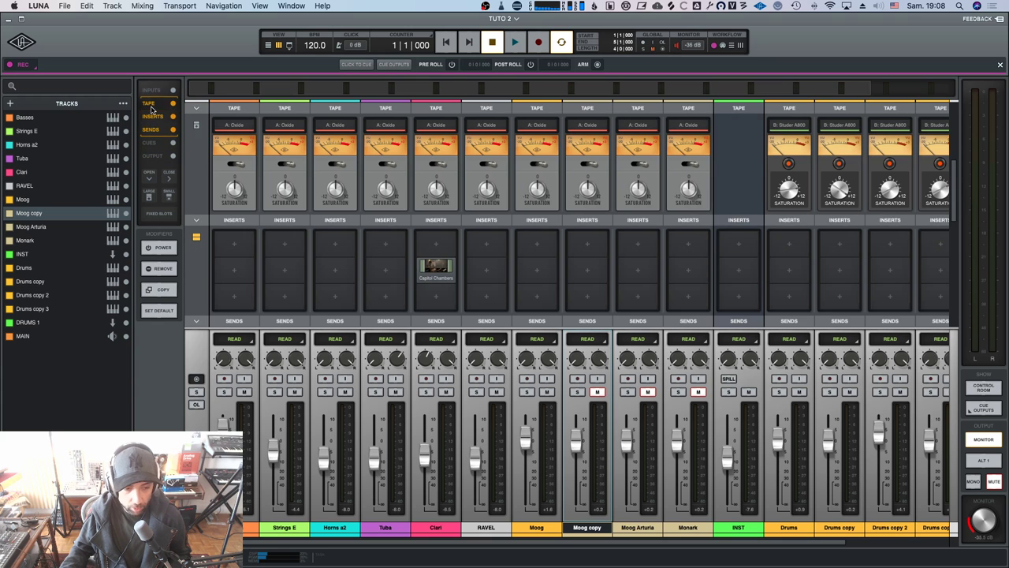
pyautogui.click(154, 91)
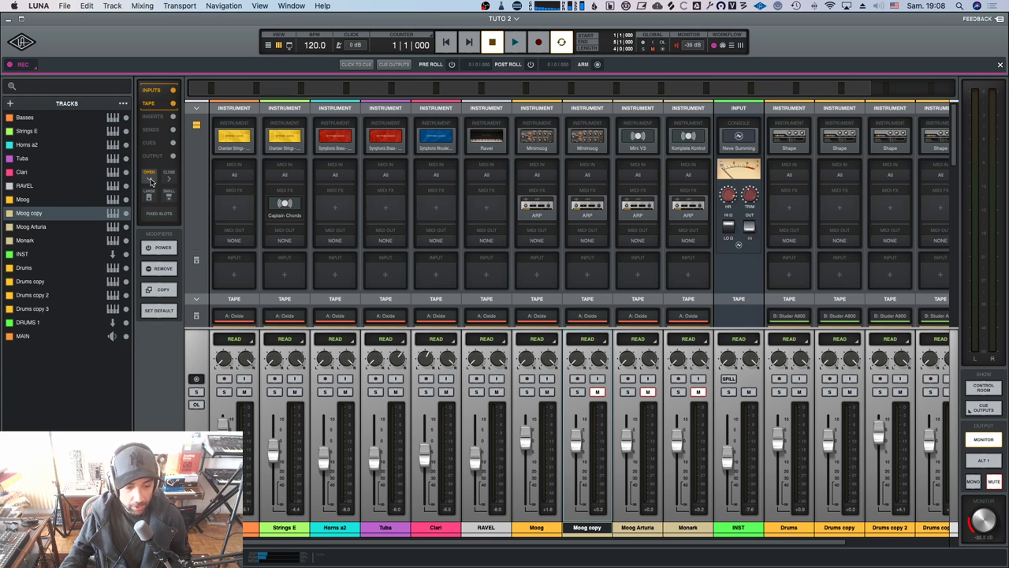
pyautogui.click(152, 117)
# Switch only the tape section to its large view, showing the extra Studer A800 controls, and return it to small.
pyautogui.scroll(5, 236, 150)
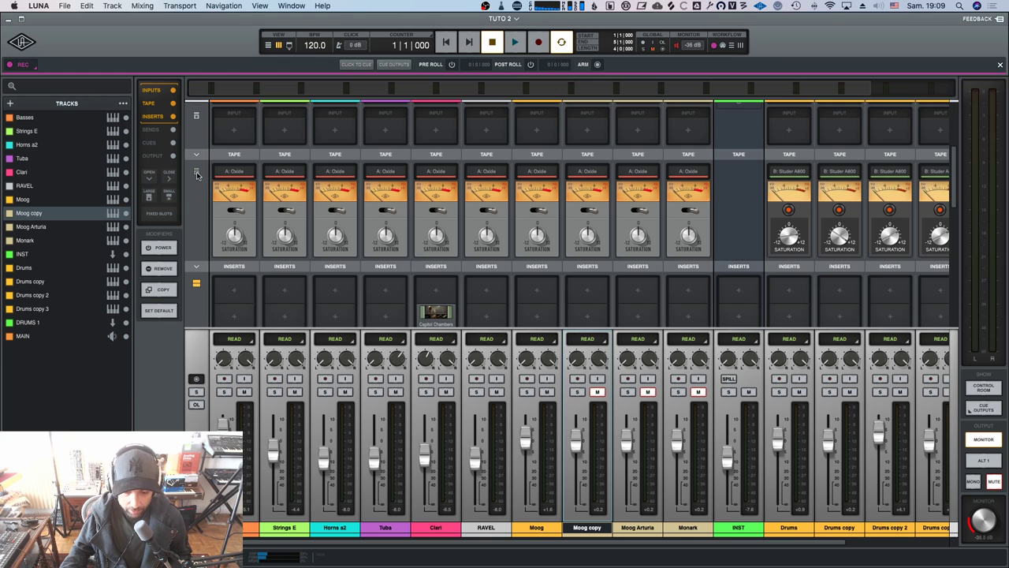
pyautogui.click(197, 175)
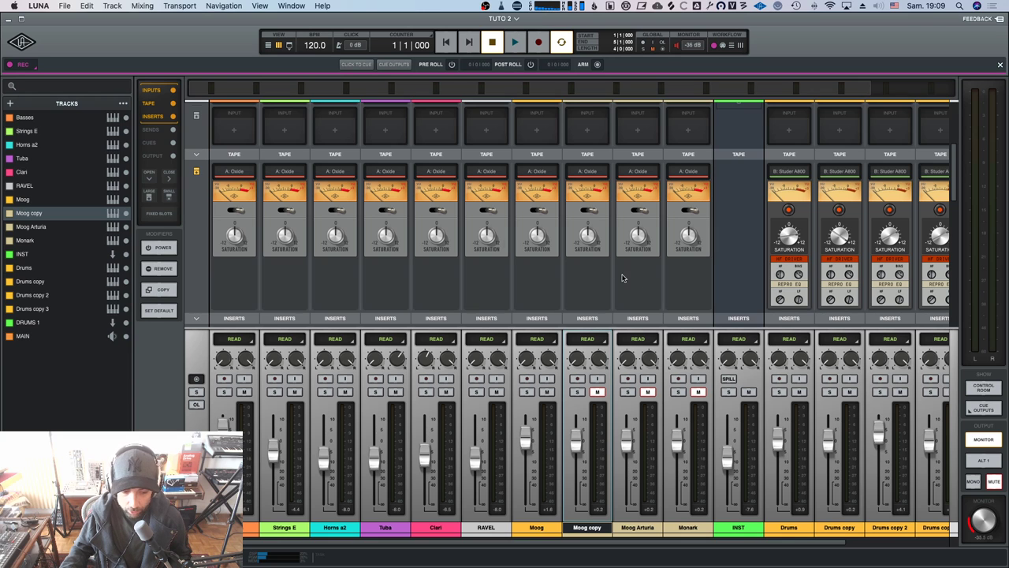
pyautogui.click(197, 172)
pyautogui.scroll(-2, 246, 203)
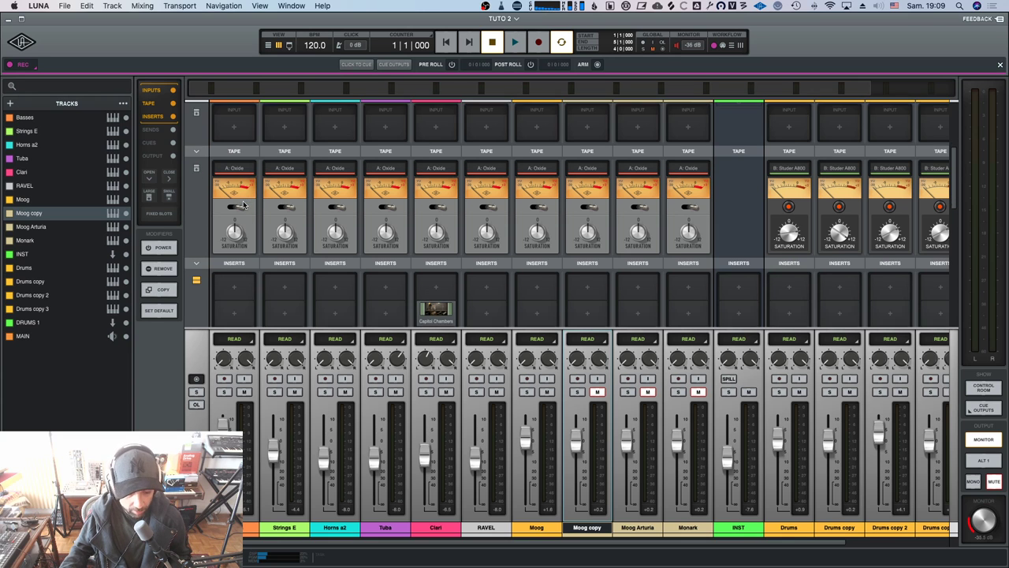
# Toggle the inserts section between its small text view and its large thumbnail view, ending on large.
pyautogui.click(196, 237)
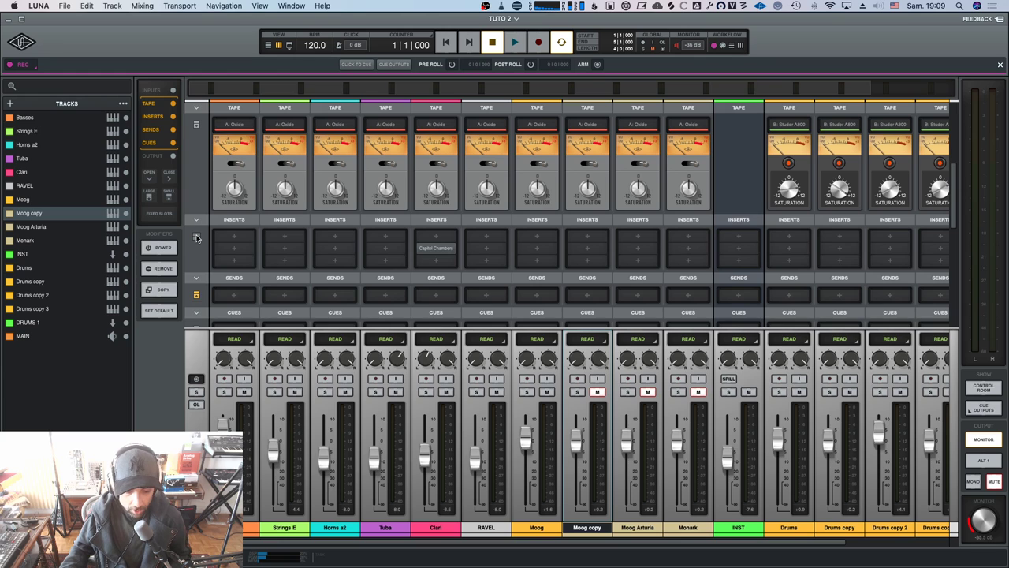
pyautogui.click(196, 237)
pyautogui.click(196, 236)
pyautogui.click(196, 236)
# Open the Ozone 9 Maximizer insert on the MAIN channel to view its settings, and close it.
pyautogui.moveTo(438, 273)
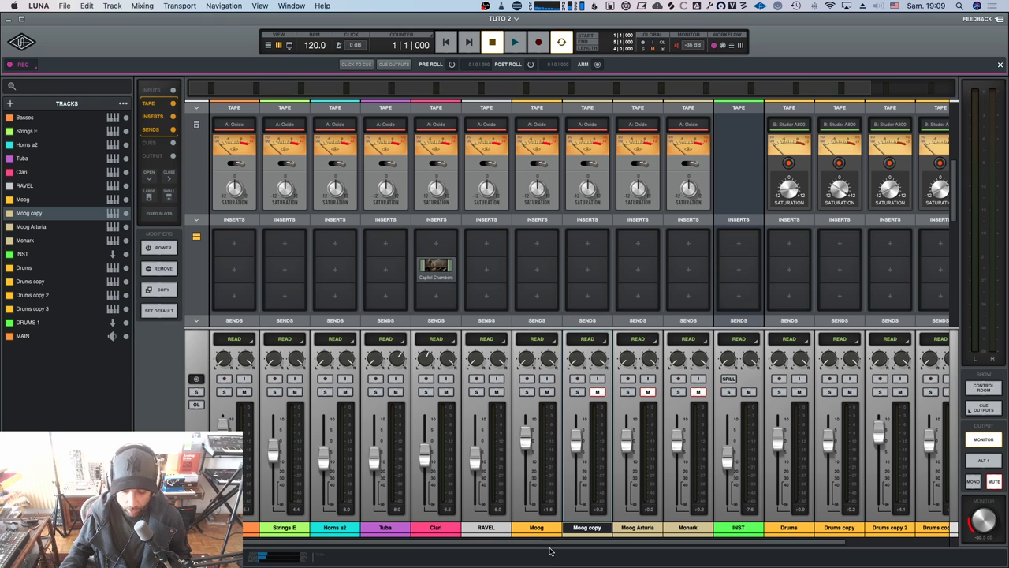
pyautogui.moveTo(487, 547); pyautogui.dragTo(699, 552)
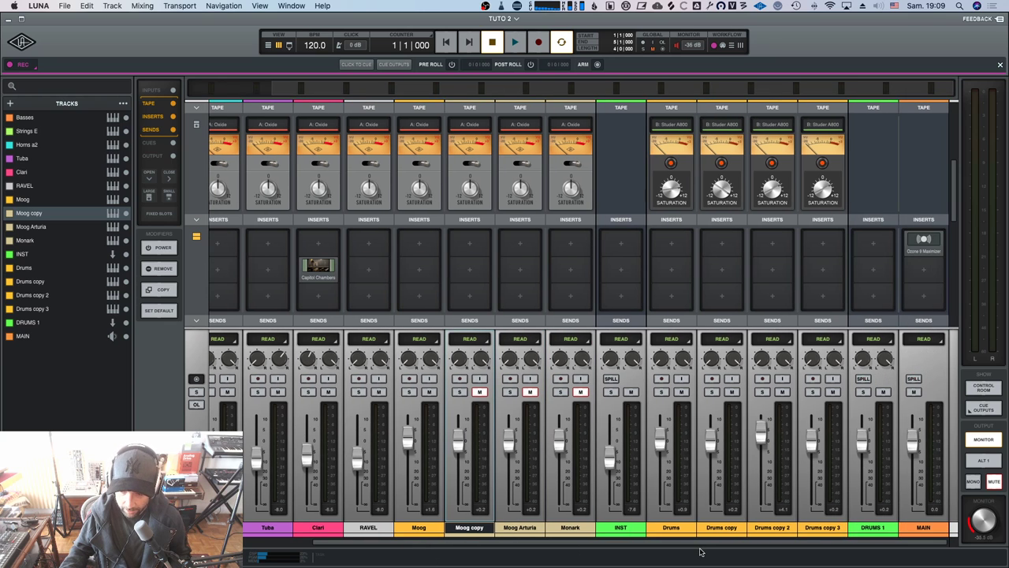
pyautogui.click(924, 252)
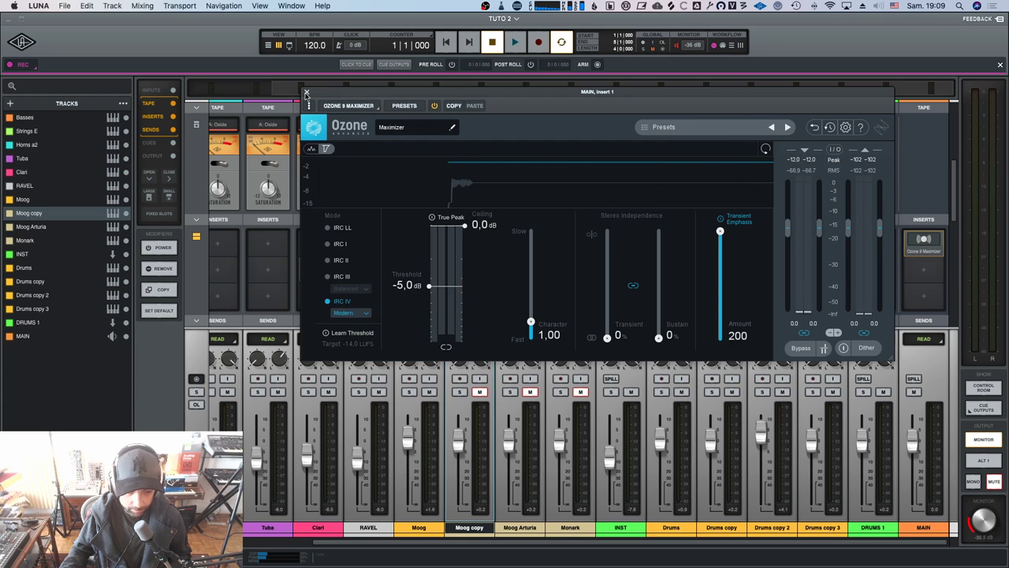
pyautogui.click(306, 91)
# Collapse all mixer sections at once, reopen them, and collapse them again.
pyautogui.click(170, 175)
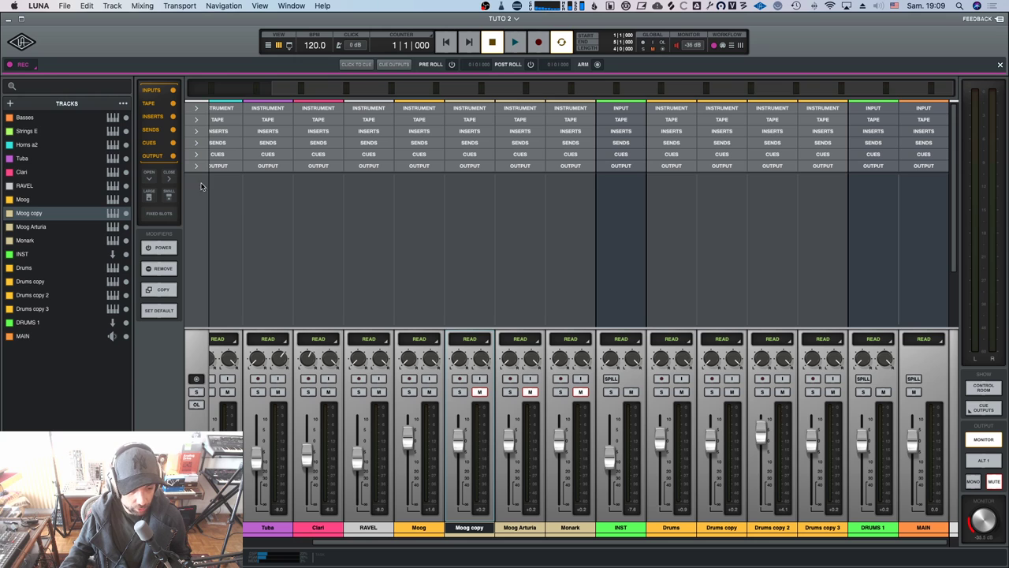
pyautogui.click(151, 179)
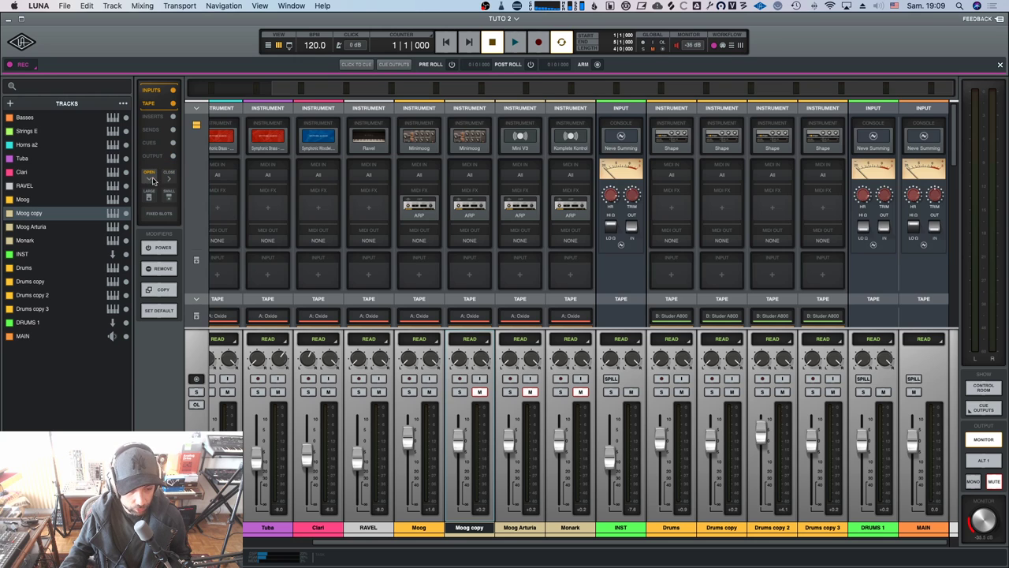
pyautogui.click(164, 178)
pyautogui.scroll(-1, 371, 163)
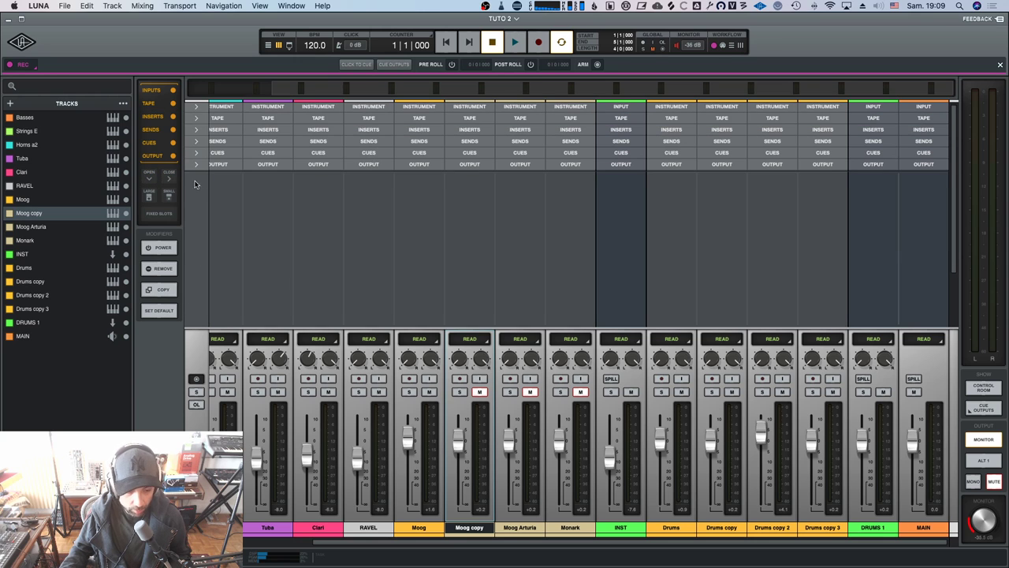
# Open all mixer sections and compare their small and large views, leaving every section large.
pyautogui.click(150, 179)
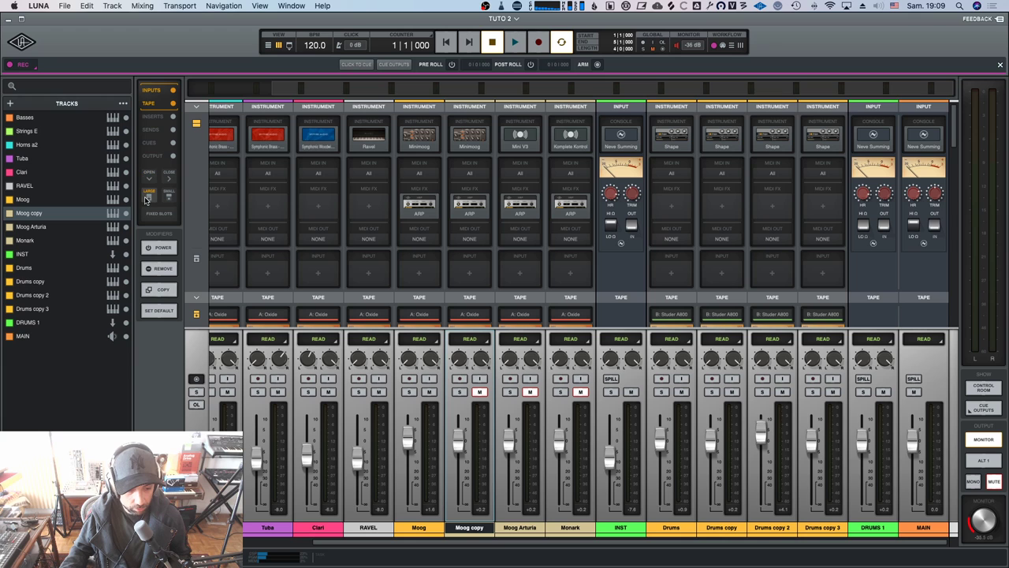
pyautogui.click(168, 200)
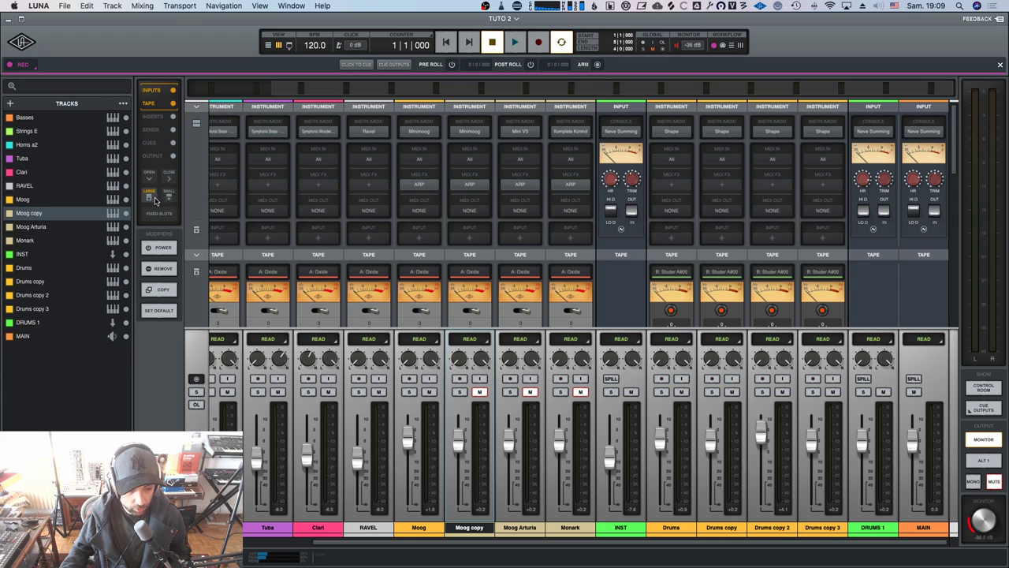
pyautogui.click(149, 196)
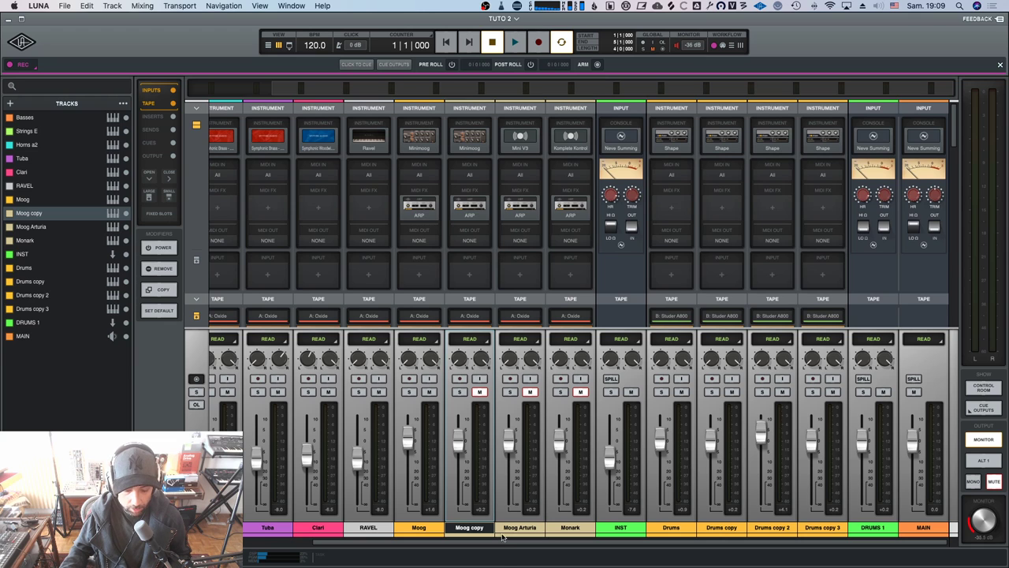
# Open the Captain Chords MIDI effect on the Strings E track, move its window to view it fully, and close it.
pyautogui.moveTo(505, 546); pyautogui.dragTo(365, 542)
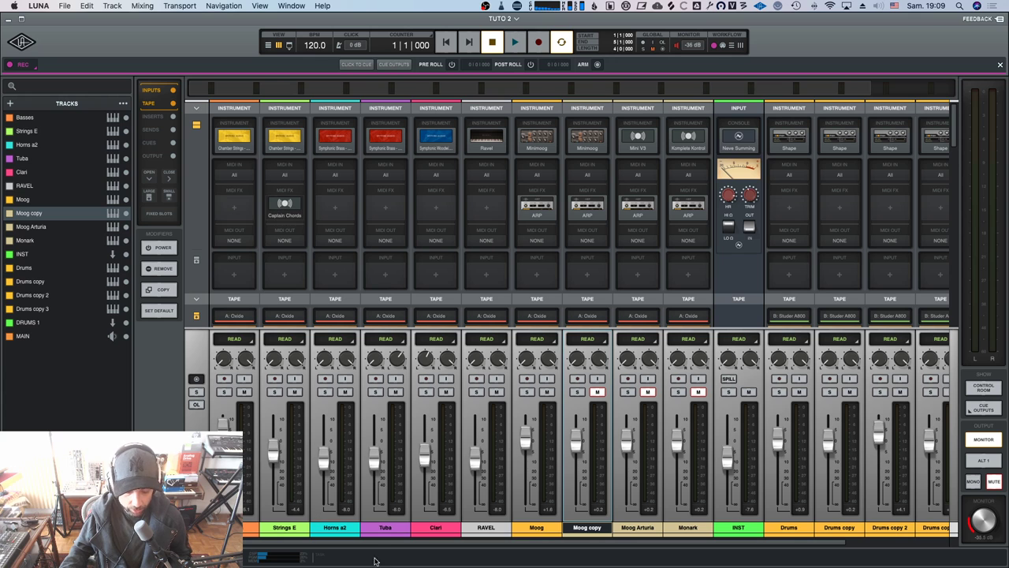
pyautogui.hscroll(5, 374, 556)
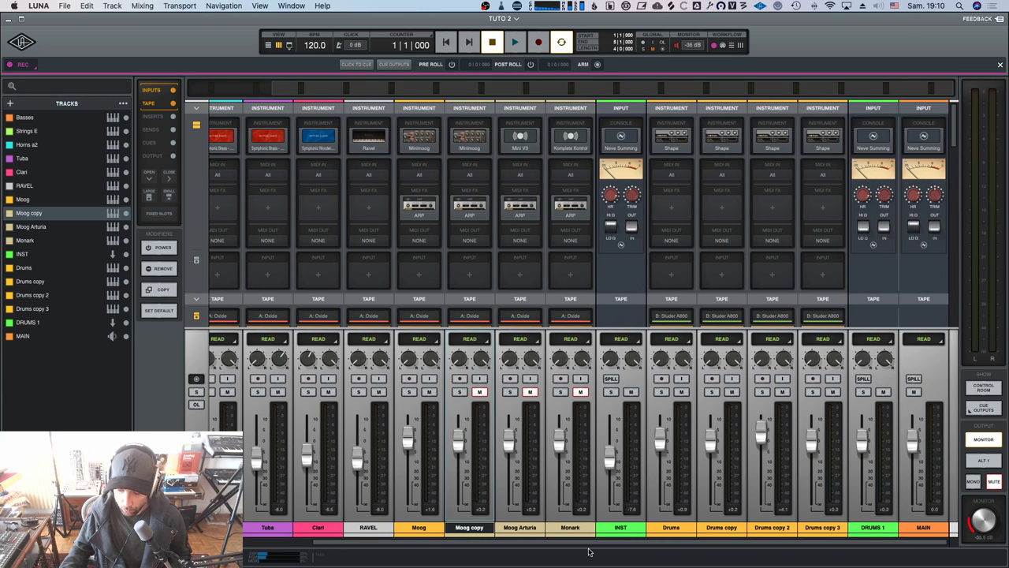
pyautogui.hscroll(-5, 448, 553)
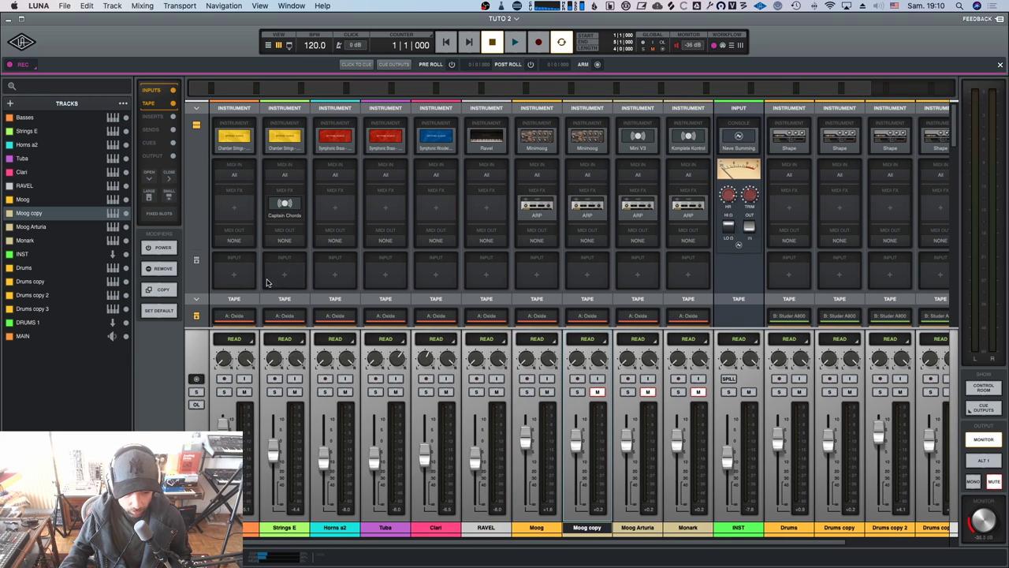
pyautogui.click(286, 216)
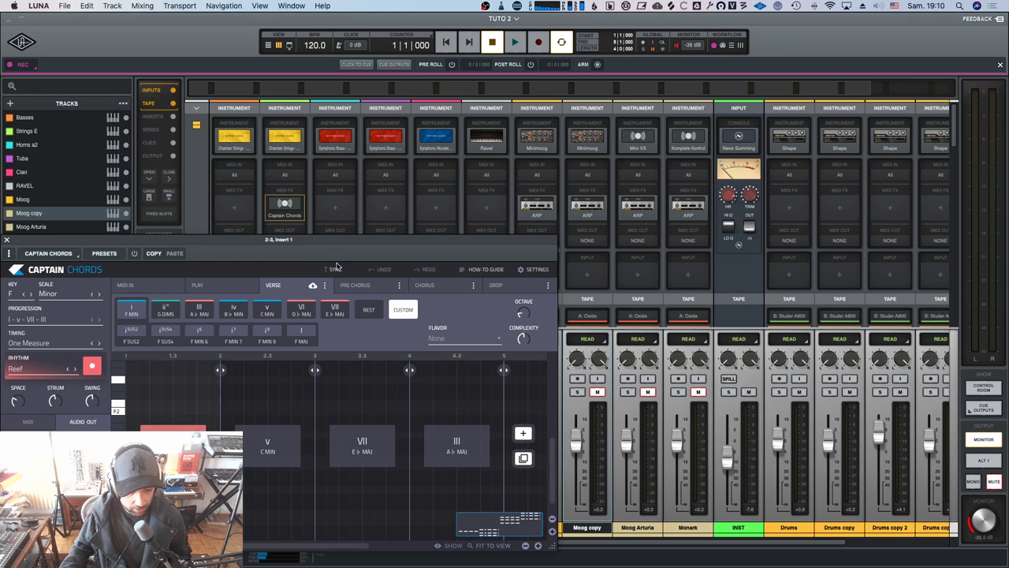
pyautogui.moveTo(336, 241); pyautogui.dragTo(686, 179)
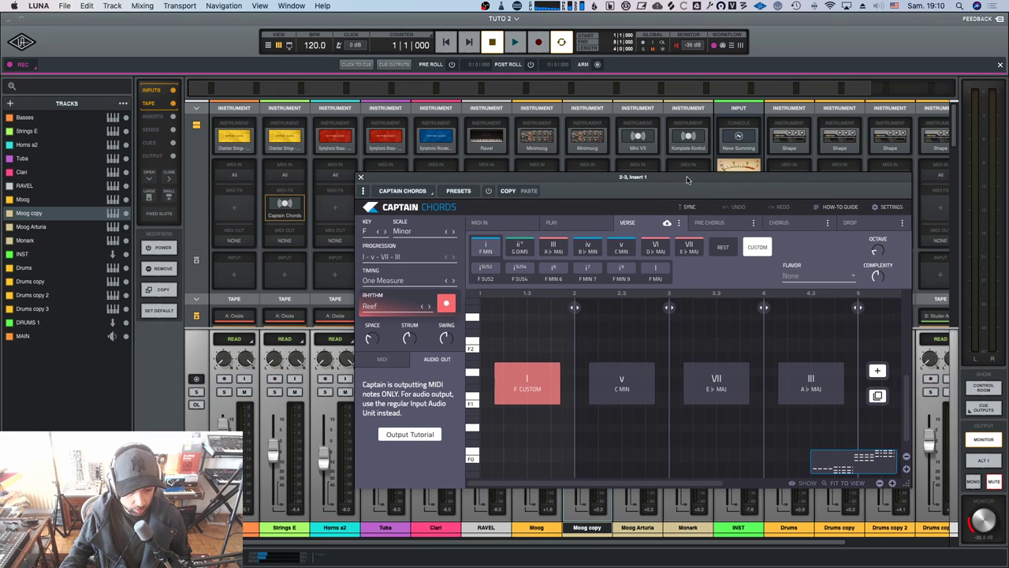
pyautogui.click(361, 176)
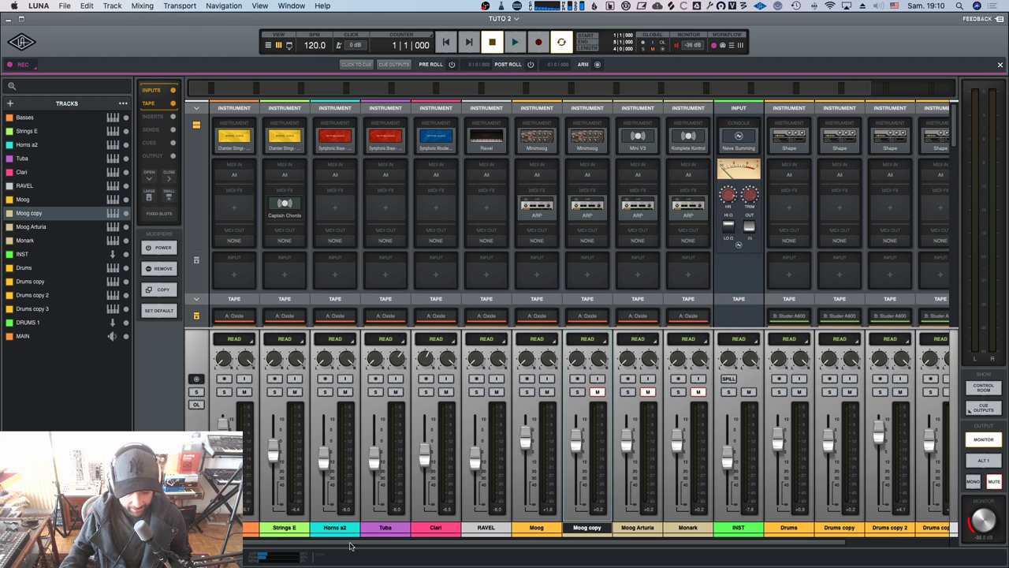
pyautogui.moveTo(351, 543)
pyautogui.mouseDown()
pyautogui.moveTo(568, 551)
pyautogui.moveTo(352, 558)
pyautogui.mouseUp()
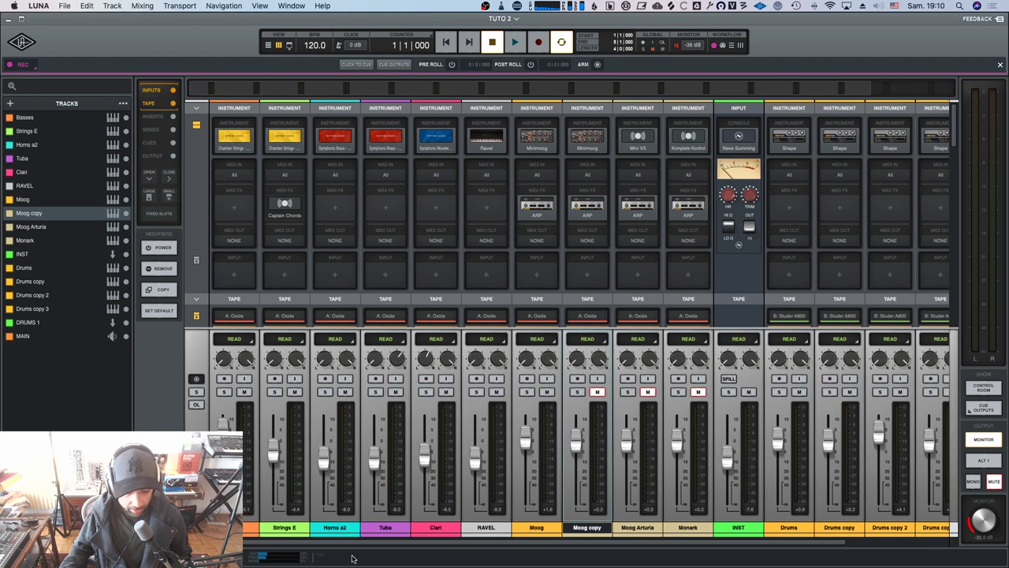
pyautogui.scroll(-3, 290, 195)
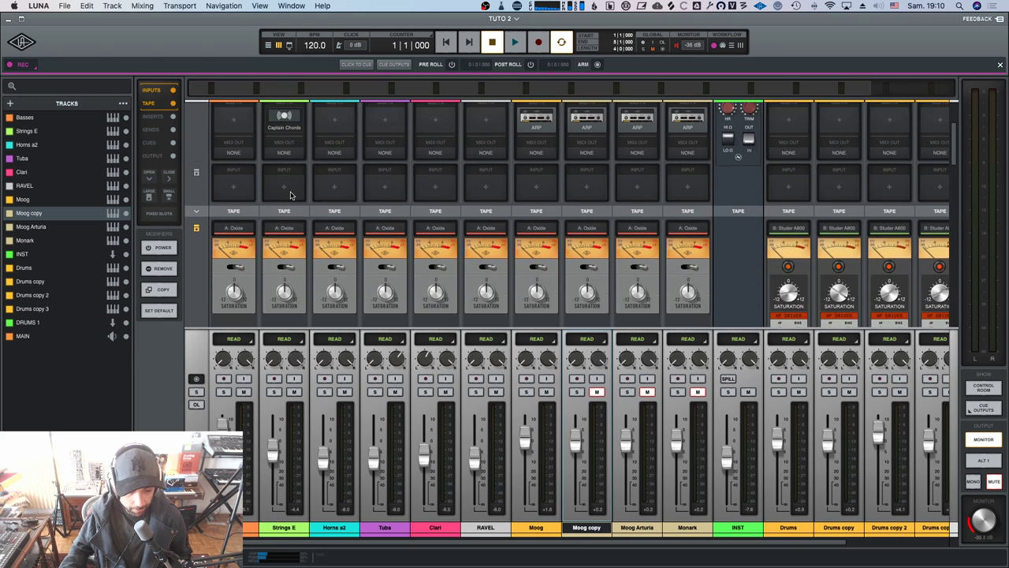
# Search the plug-ins for "band eq" and load Kilohearts 3-Band EQ into the first insert slot of the Basses track.
pyautogui.scroll(-6, 290, 195)
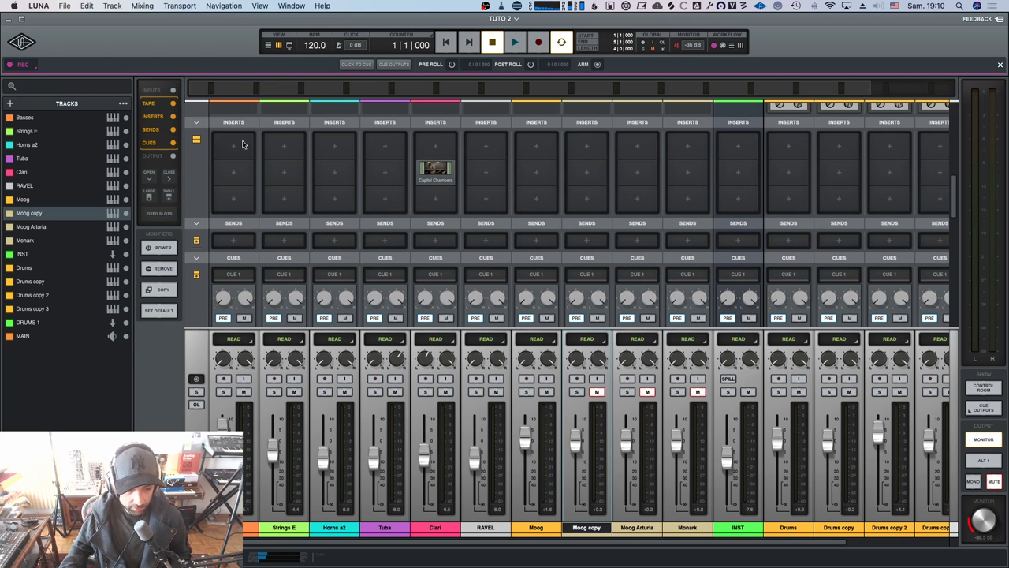
pyautogui.click(233, 152)
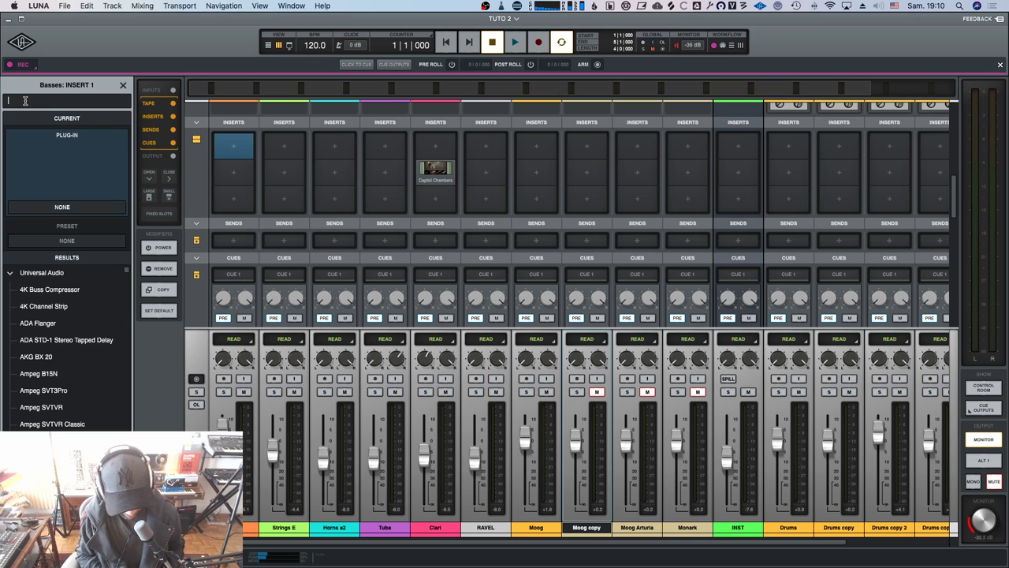
pyautogui.write('3')
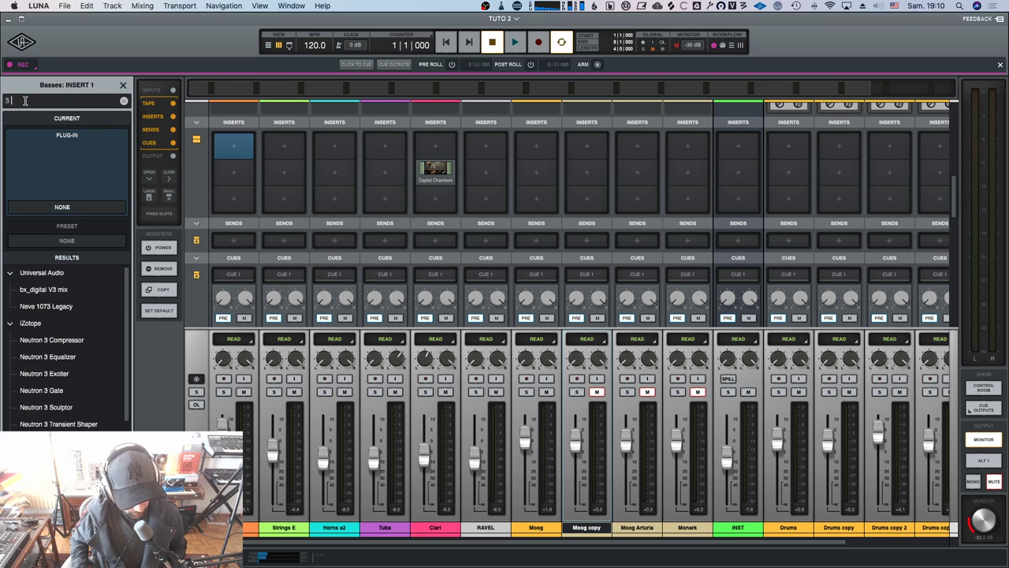
pyautogui.write(' ban')
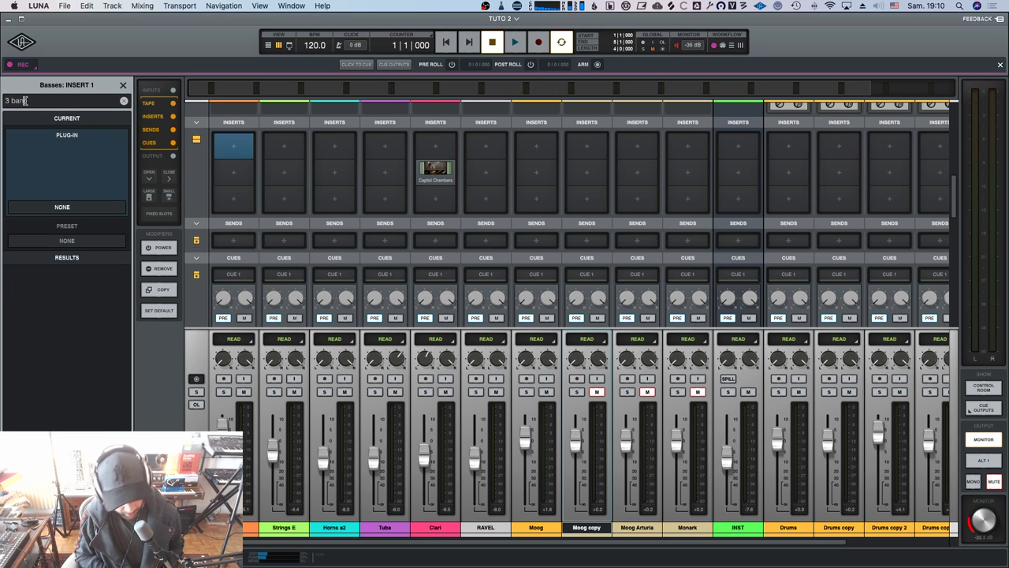
pyautogui.press('BackSpace')
pyautogui.press('BackSpace')
pyautogui.press('BackSpace')
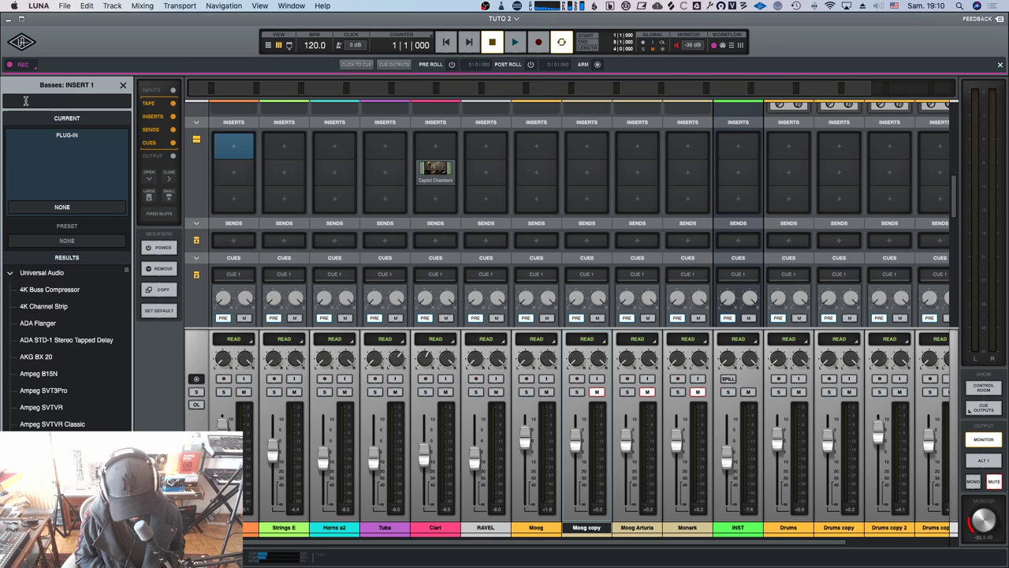
pyautogui.write('band')
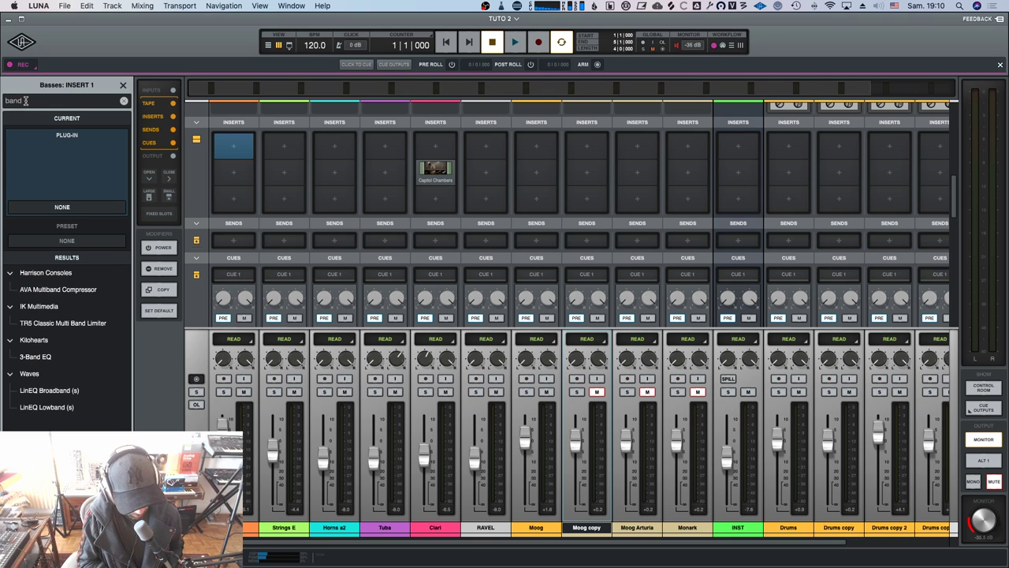
pyautogui.write(' eq')
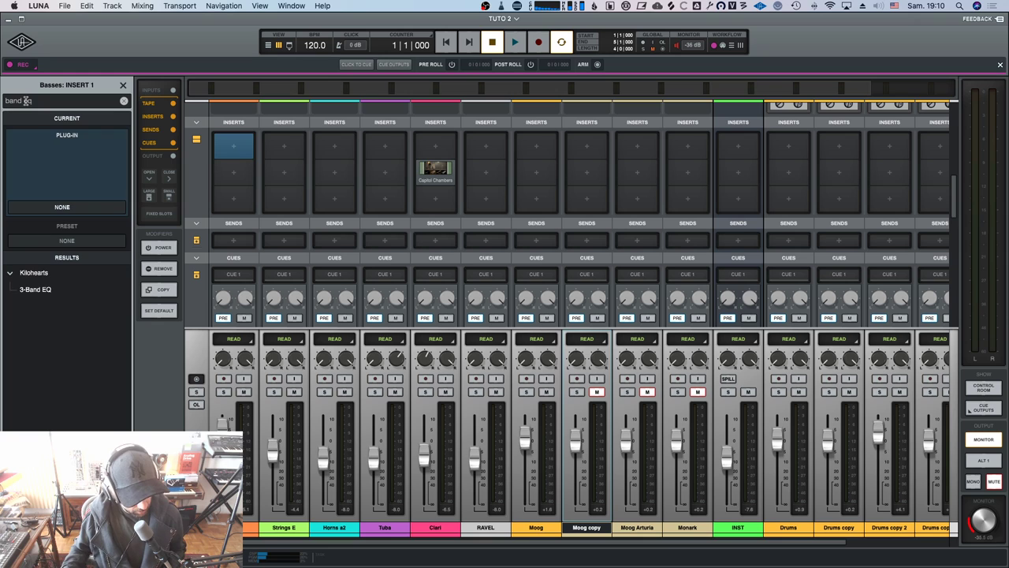
pyautogui.click(24, 290)
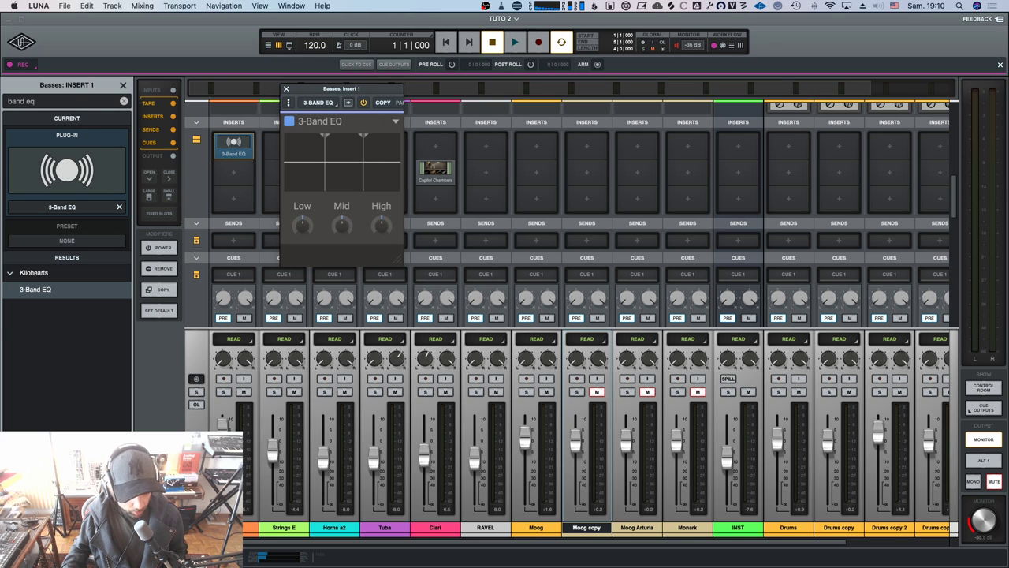
# Select the tracks through Tuba, close the EQ window, and apply the 3-Band EQ to the first insert slot of every track.
pyautogui.click(229, 527)
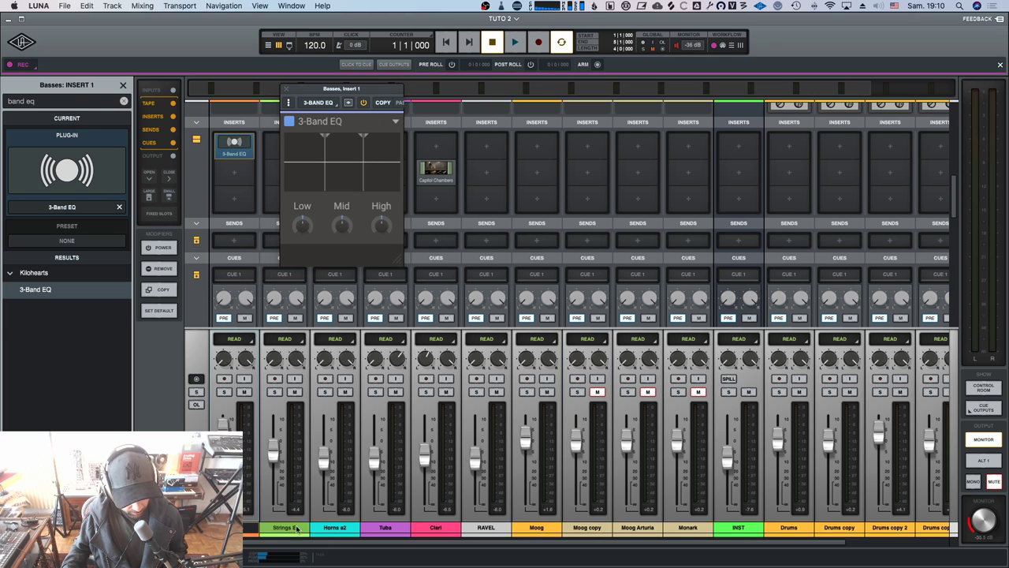
pyautogui.keyDown('shift'); pyautogui.click(380, 528); pyautogui.keyUp('shift')
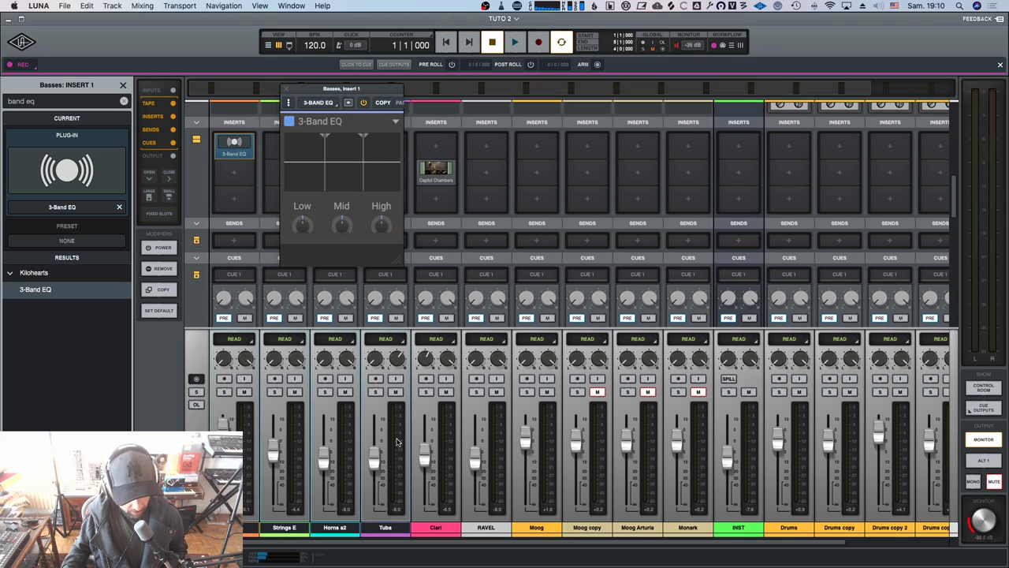
pyautogui.click(288, 89)
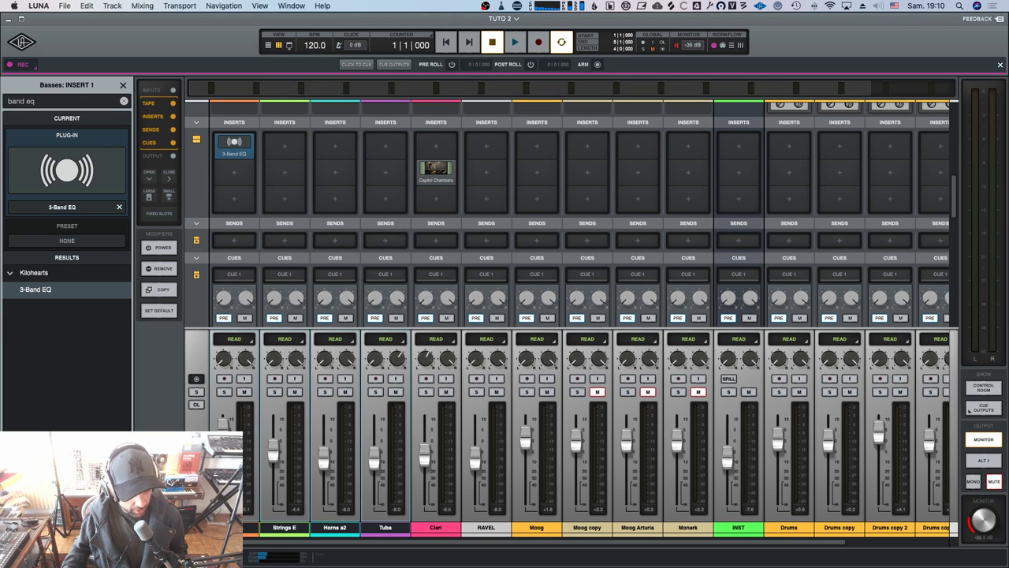
pyautogui.hotkey('alt', 'shift', 'Return')
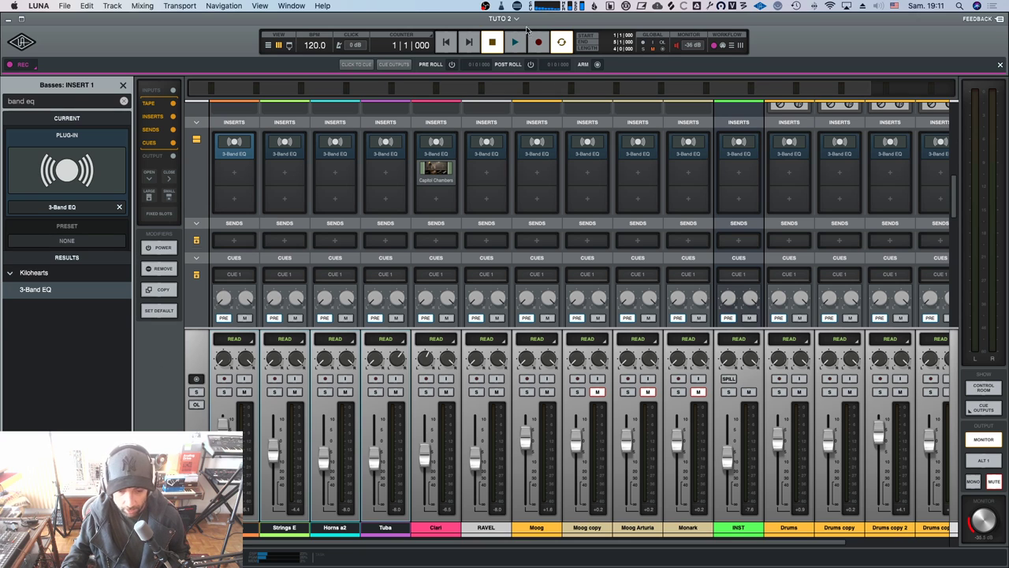
pyautogui.moveTo(265, 548)
pyautogui.mouseDown()
pyautogui.moveTo(449, 538)
pyautogui.moveTo(247, 544)
pyautogui.mouseUp()
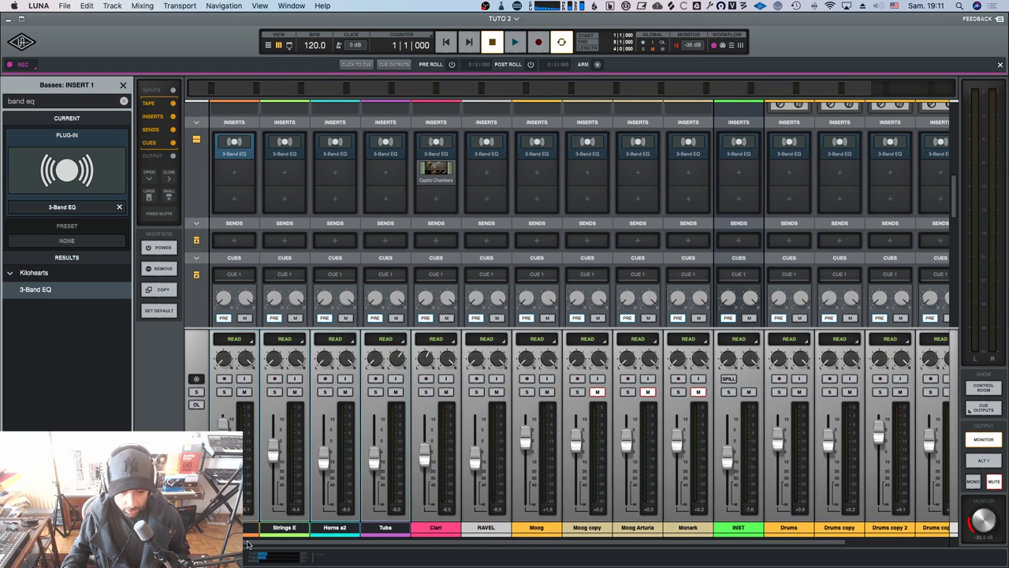
# Open the 3-Band EQ inserts on the Horns a2 and Tuba tracks to check them, and close both windows.
pyautogui.click(336, 154)
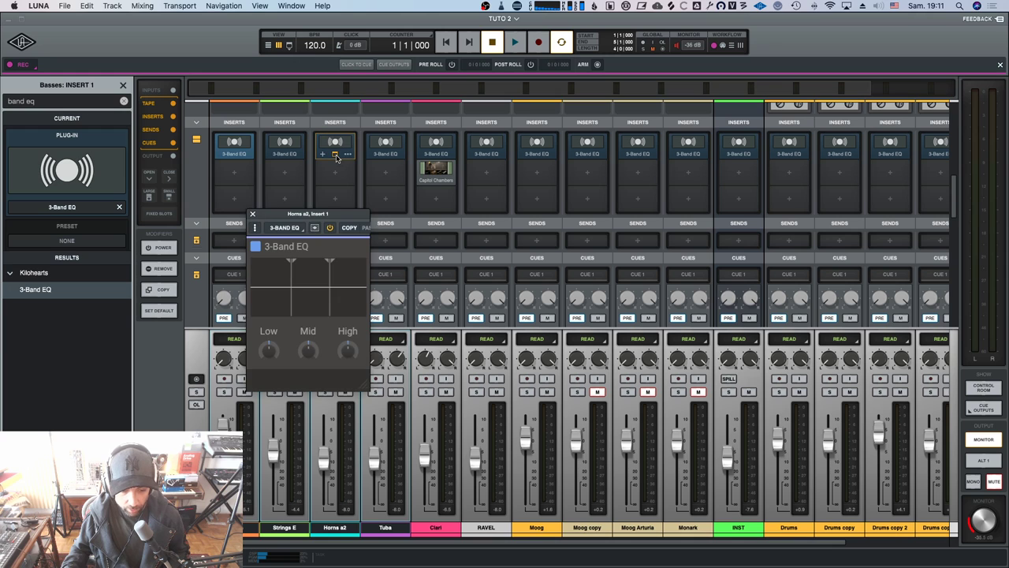
pyautogui.click(386, 155)
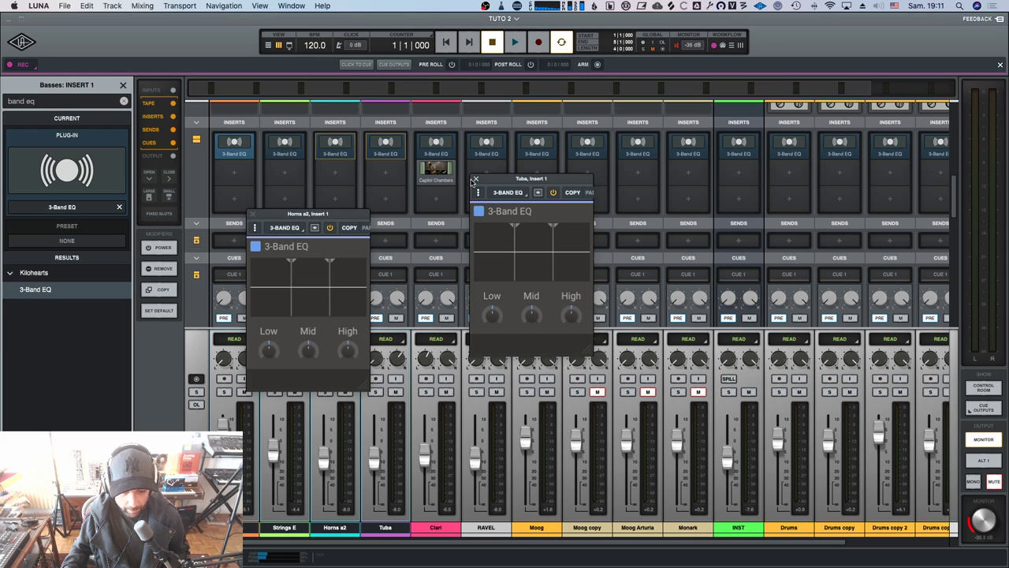
pyautogui.click(471, 178)
pyautogui.click(252, 214)
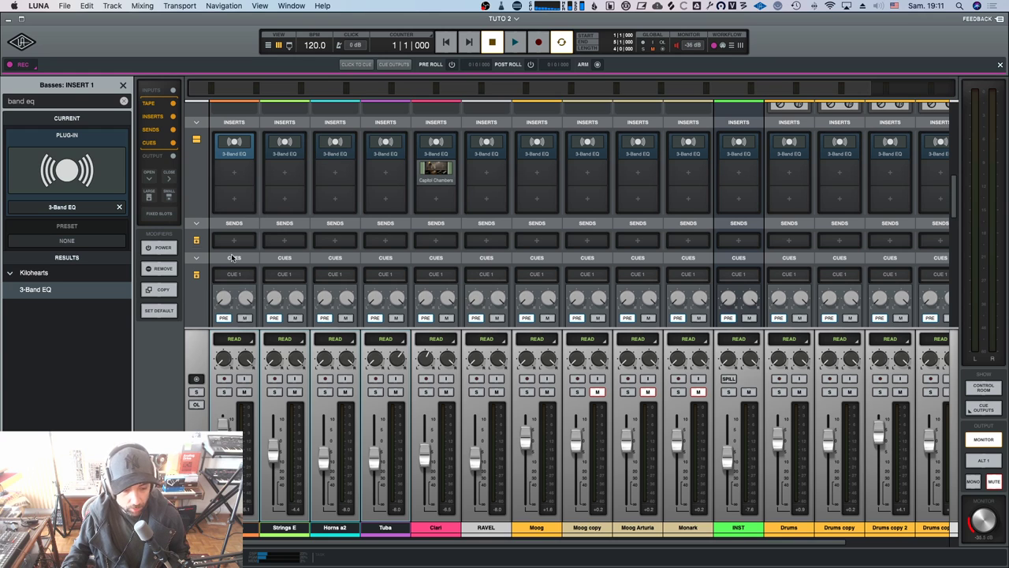
# Power off the 3-Band EQ inserts from Basses through Drums copy 2, and power those from Basses through RAVEL back on.
pyautogui.click(158, 247)
pyautogui.moveTo(234, 146); pyautogui.dragTo(889, 142)
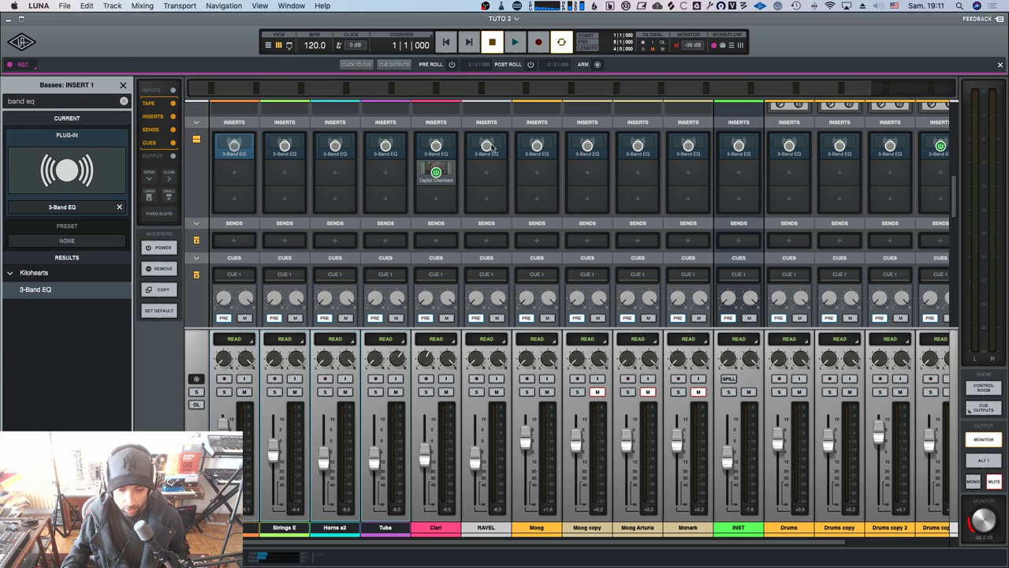
pyautogui.click(235, 145)
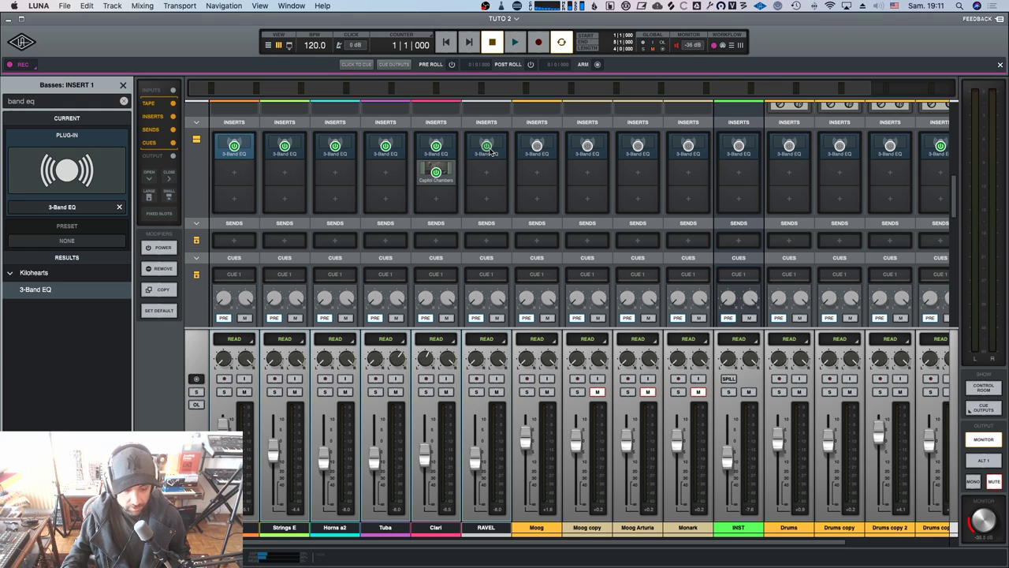
# With only Basses selected, bypass the 3-Band EQ from Basses through Drums copy 2, re-enable all of them, and leave power mode.
pyautogui.click(234, 528)
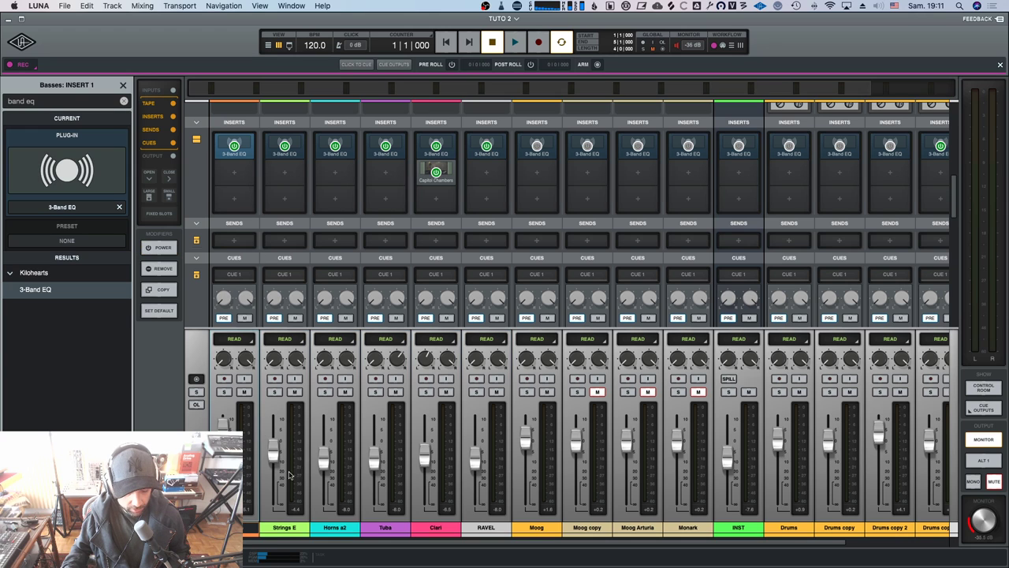
pyautogui.click(282, 529)
pyautogui.click(239, 527)
pyautogui.click(234, 146)
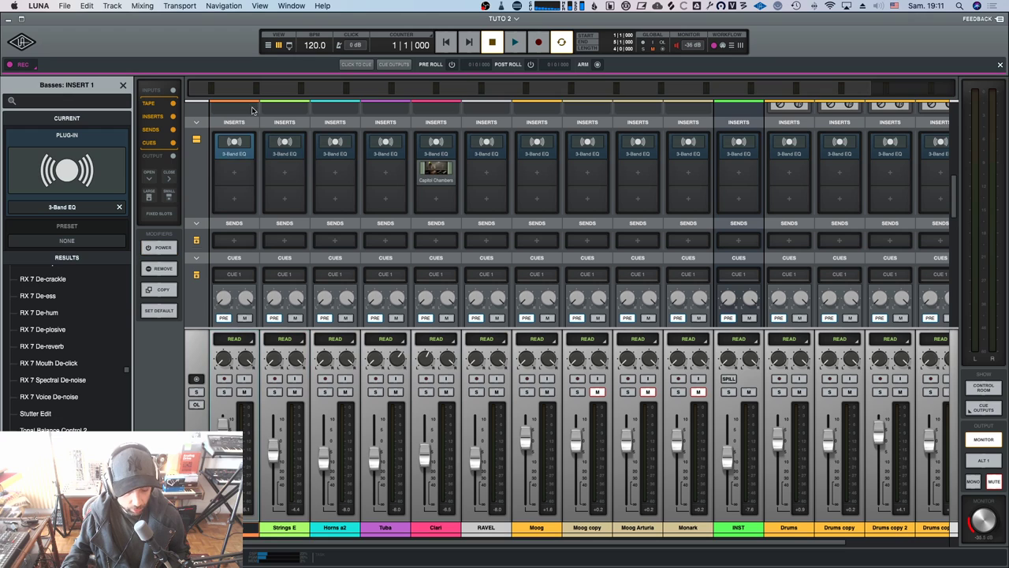
pyautogui.click(155, 270)
pyautogui.click(150, 249)
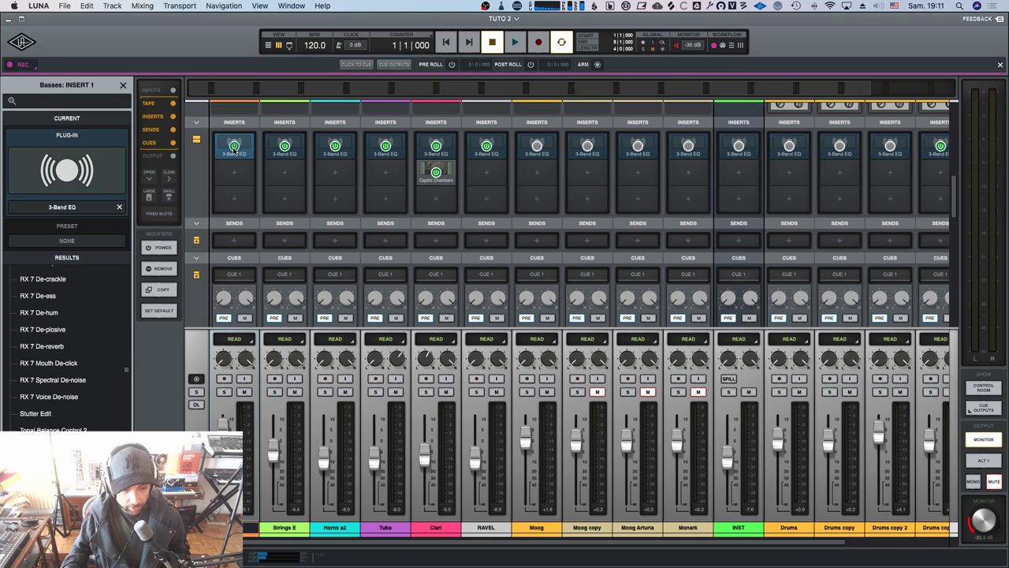
pyautogui.moveTo(284, 147); pyautogui.dragTo(780, 143)
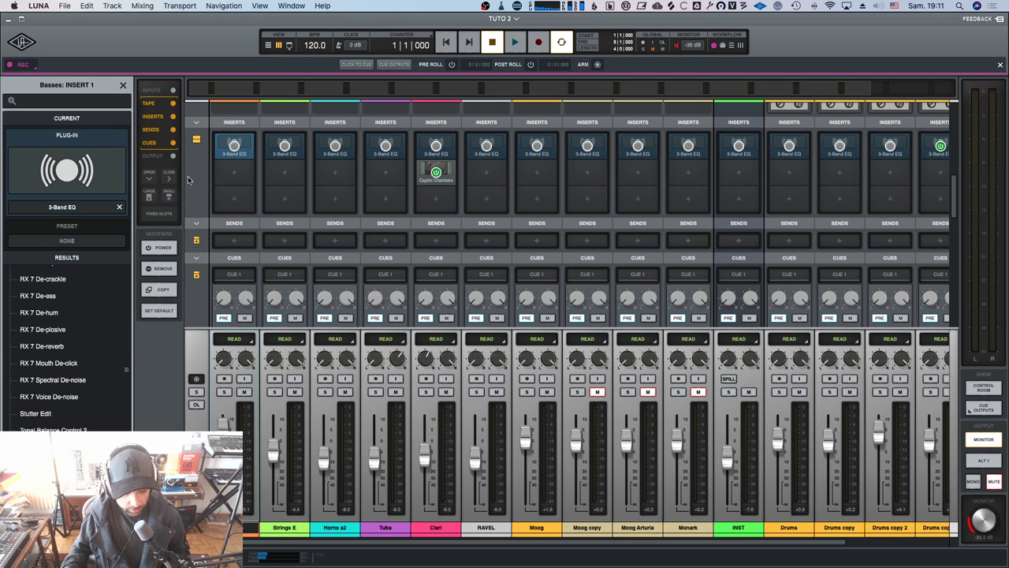
pyautogui.moveTo(234, 150); pyautogui.dragTo(890, 148)
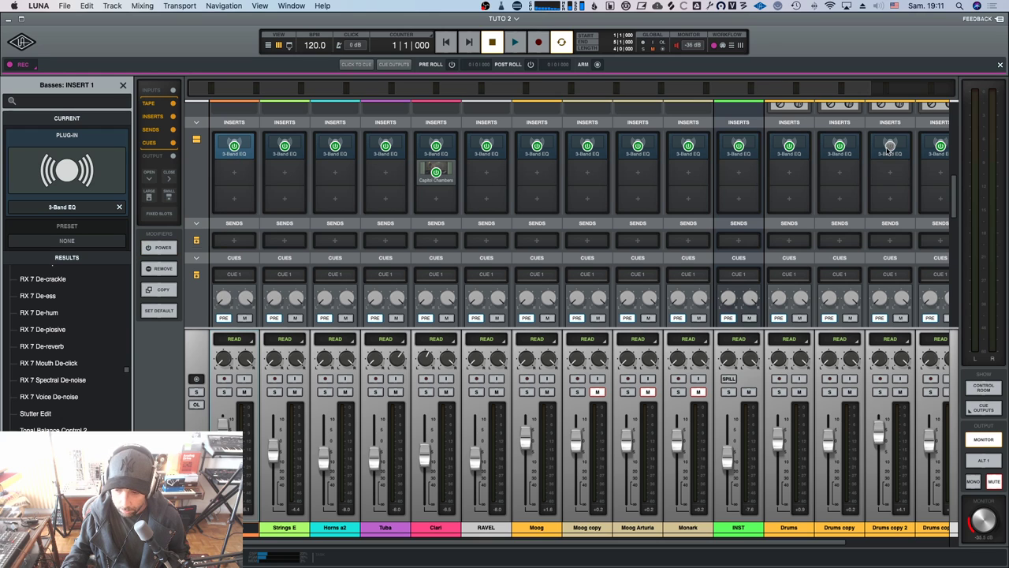
pyautogui.click(168, 253)
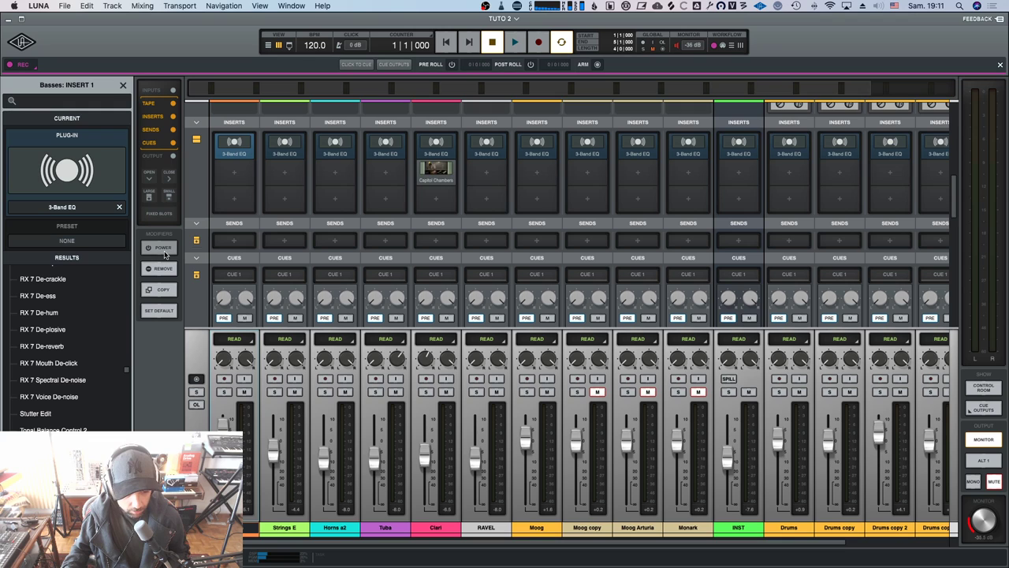
# Re-enter power mode and sweep the 3-Band EQ inserts off and on again from Basses through Drums copy 2.
pyautogui.click(168, 253)
pyautogui.moveTo(235, 147)
pyautogui.mouseDown()
pyautogui.moveTo(635, 145)
pyautogui.moveTo(227, 153)
pyautogui.moveTo(891, 148)
pyautogui.mouseUp()
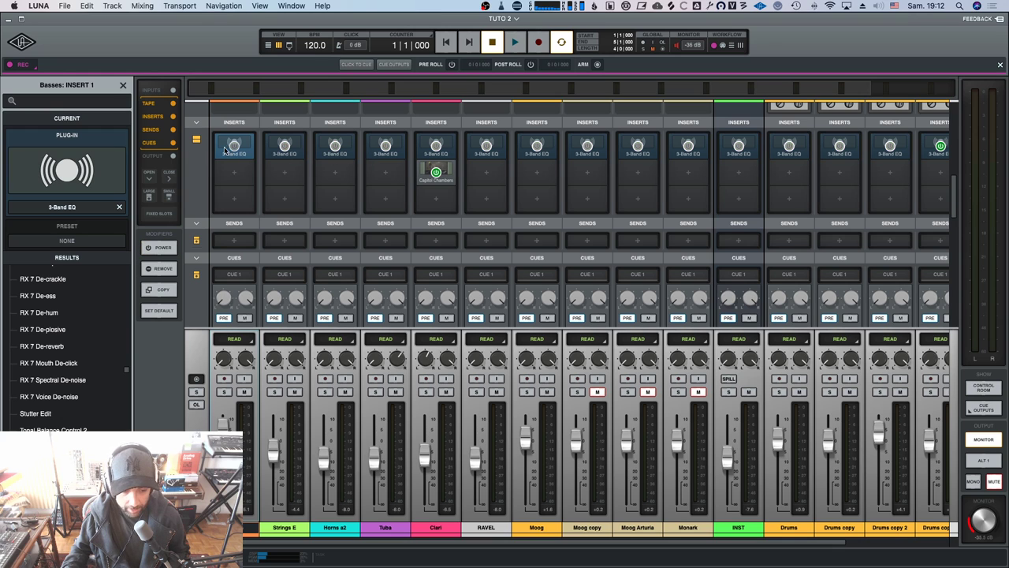
pyautogui.moveTo(234, 148); pyautogui.dragTo(889, 145)
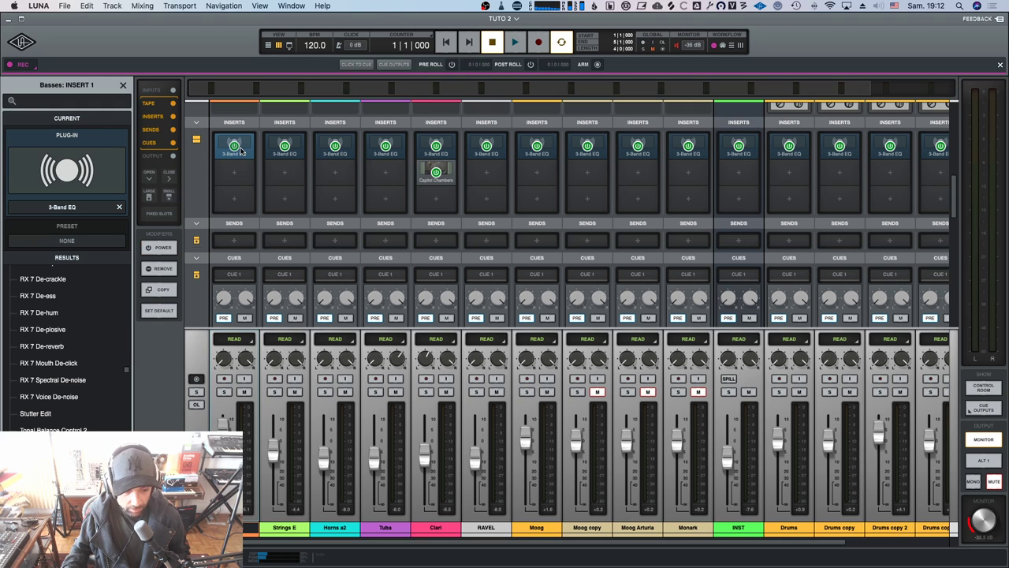
# Enter remove mode and delete the 3-Band EQ insert from the Basses, Strings E, Horns a2 and Tuba tracks.
pyautogui.click(175, 267)
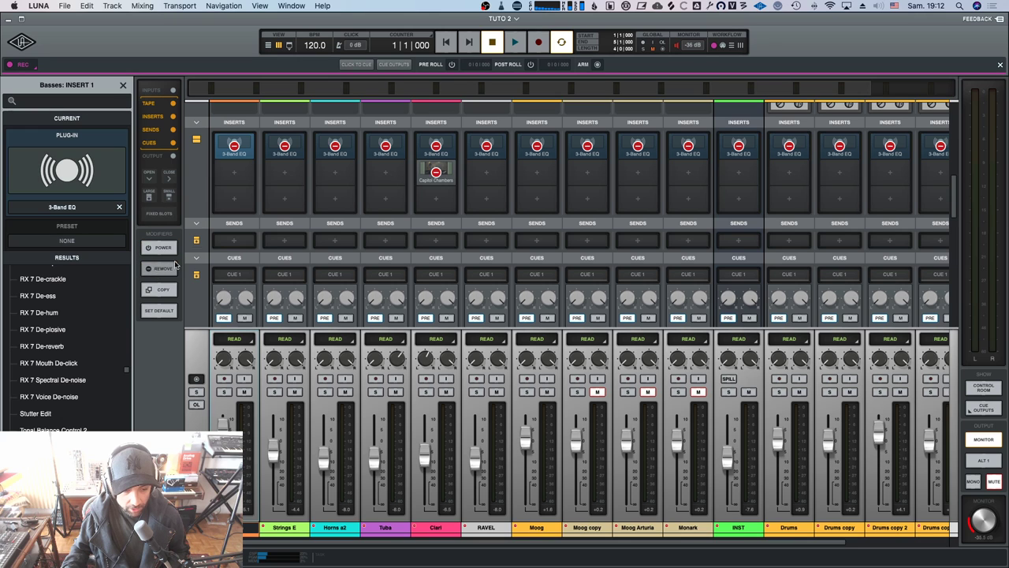
pyautogui.click(233, 148)
pyautogui.click(290, 151)
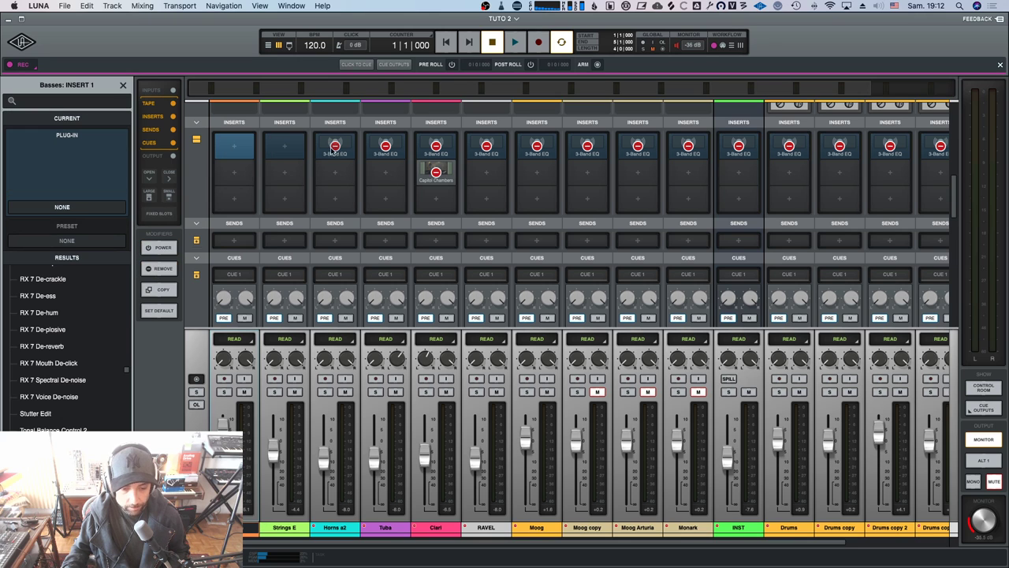
pyautogui.click(335, 148)
pyautogui.click(386, 149)
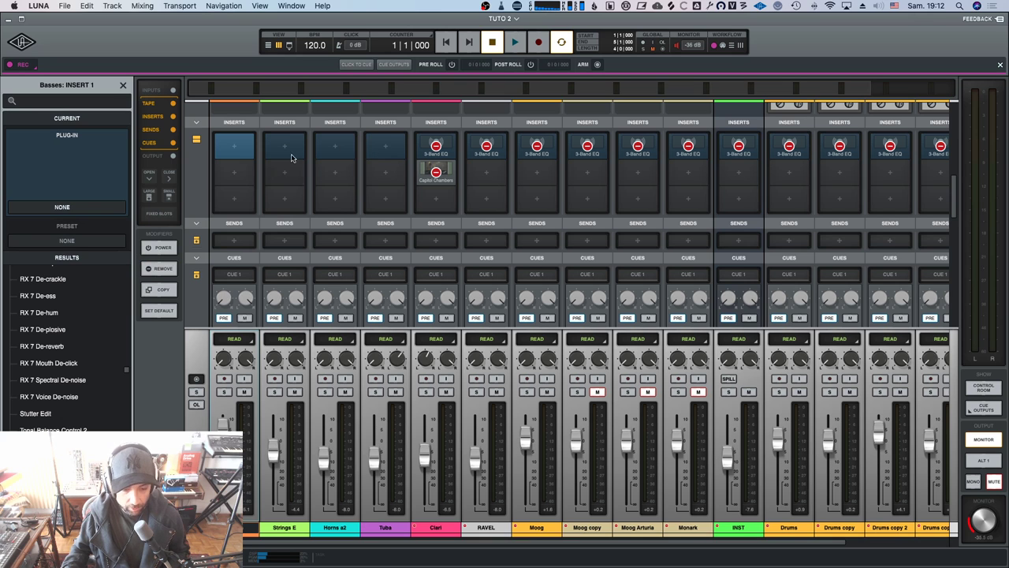
# Remove the 3-Band EQ insert from the remaining channels, Clari through MAIN, keeping Capitol Chambers on Clari.
pyautogui.hscroll(3, 365, 166)
pyautogui.hscroll(1, 365, 165)
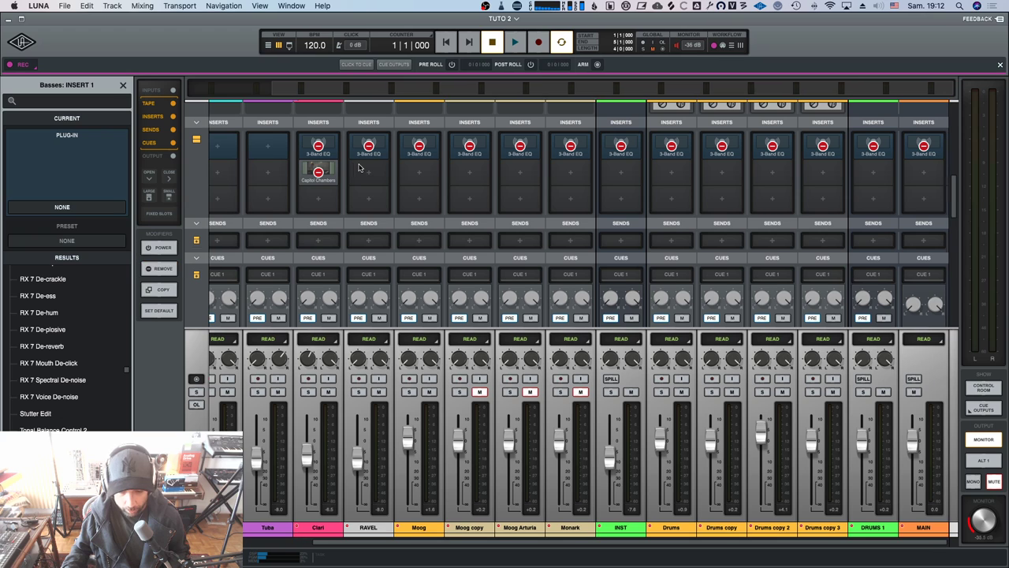
pyautogui.click(318, 146)
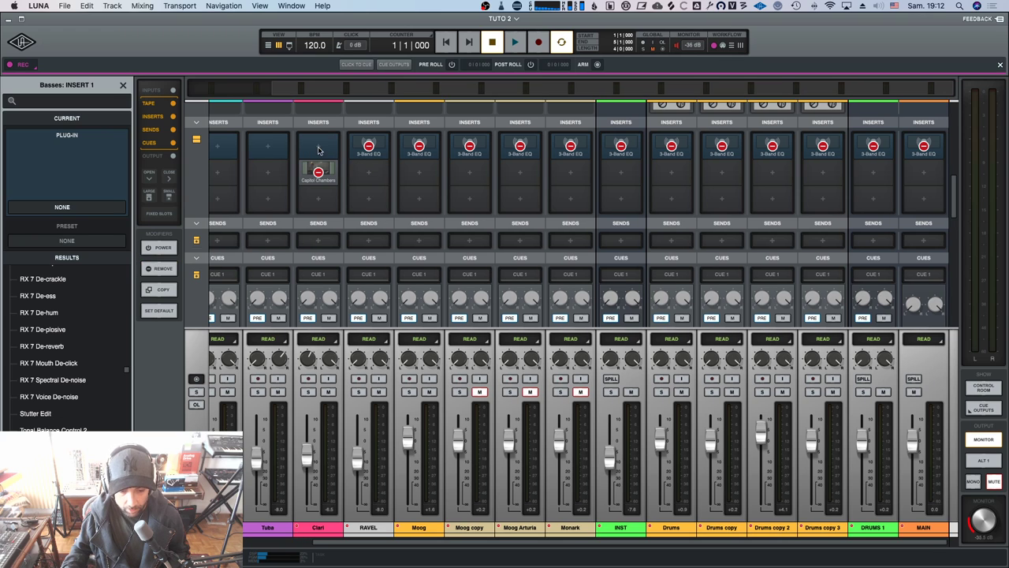
pyautogui.click(368, 146)
pyautogui.click(418, 146)
pyautogui.click(469, 146)
pyautogui.click(520, 146)
pyautogui.click(621, 146)
pyautogui.click(671, 146)
pyautogui.click(721, 146)
pyautogui.click(772, 146)
pyautogui.click(822, 146)
pyautogui.click(873, 146)
pyautogui.click(923, 146)
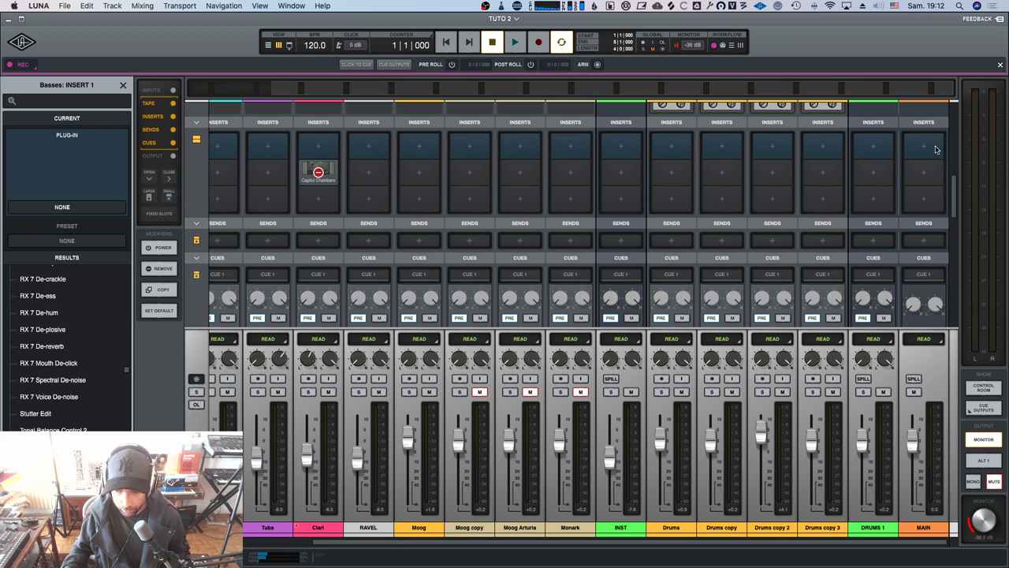
pyautogui.hscroll(-1, 629, 178)
pyautogui.hscroll(-5, 629, 178)
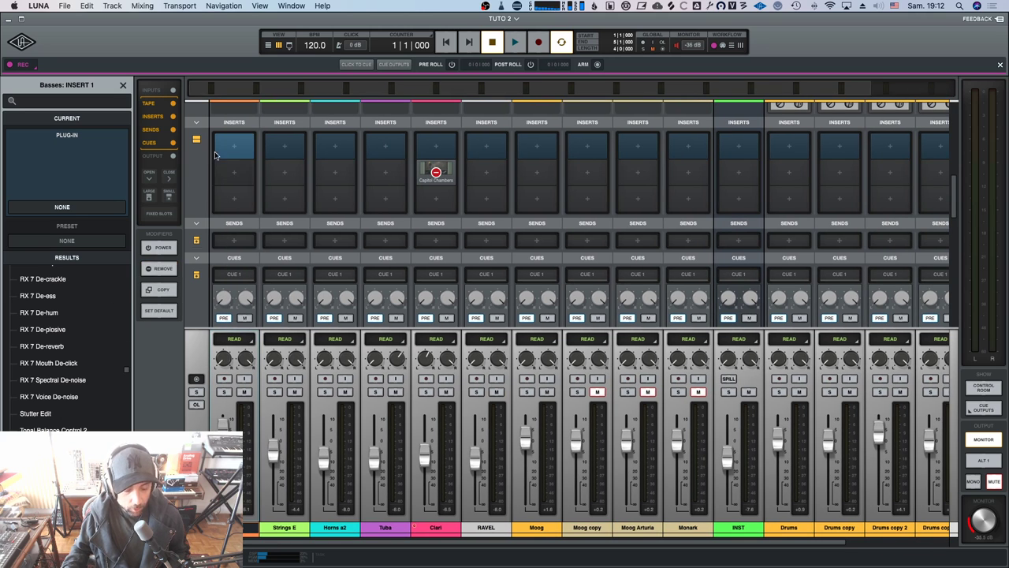
# Leave remove mode, bring the 3-Band EQ back on all tracks, and open the one on the Basses track.
pyautogui.click(159, 268)
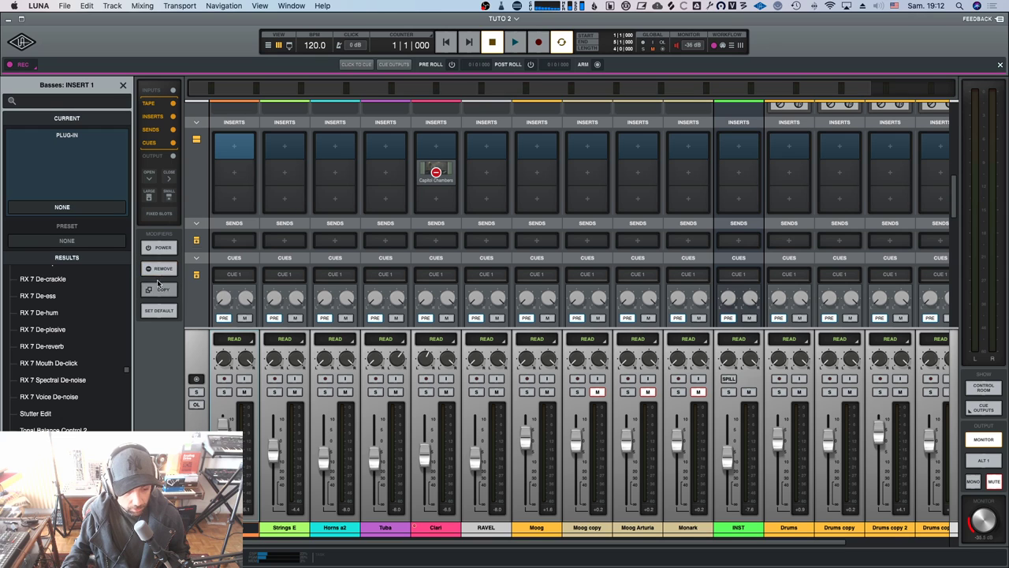
pyautogui.doubleClick(243, 148)
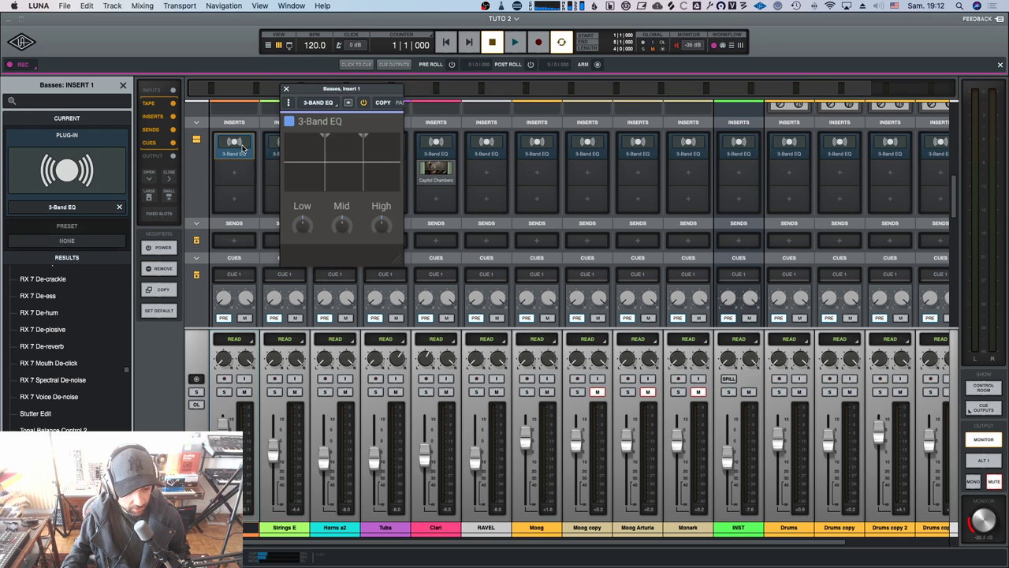
# Close the Basses track's 3-Band EQ window and its insert plug-in browser.
pyautogui.click(286, 90)
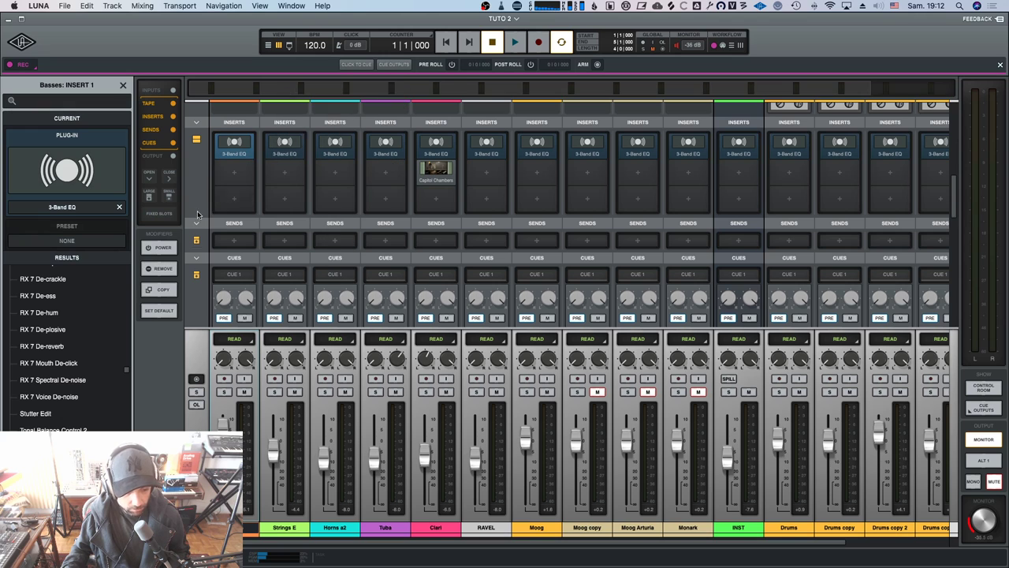
pyautogui.press('Escape')
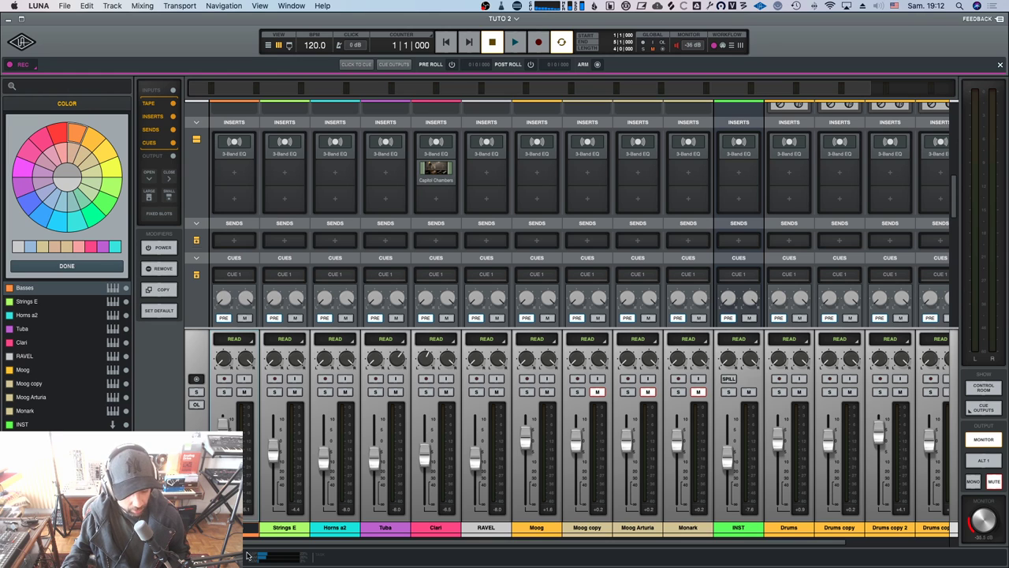
# Try several greens as the Strings E track's colour, finish on light lime green, and close the colour picker.
pyautogui.click(272, 530)
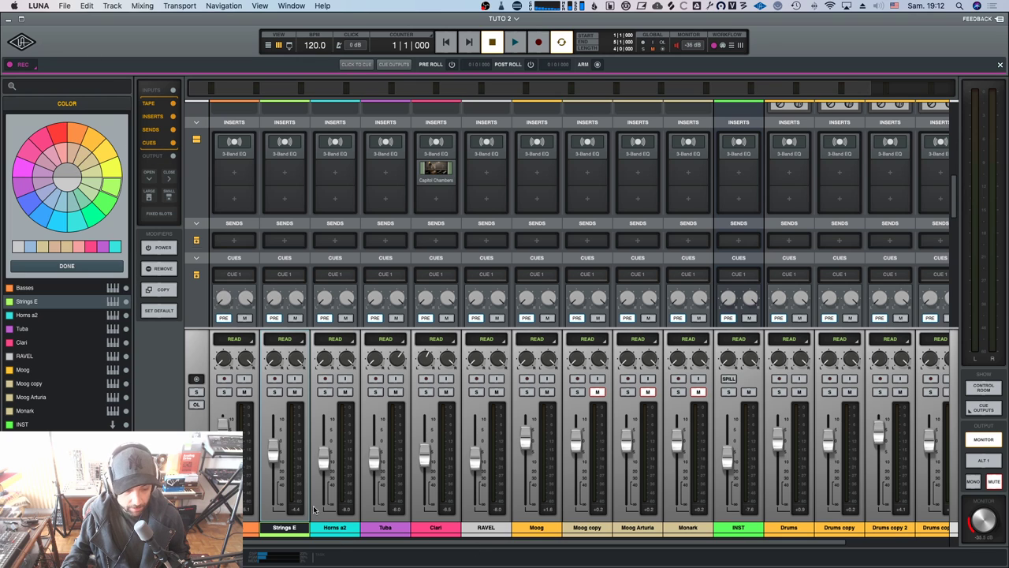
pyautogui.click(96, 216)
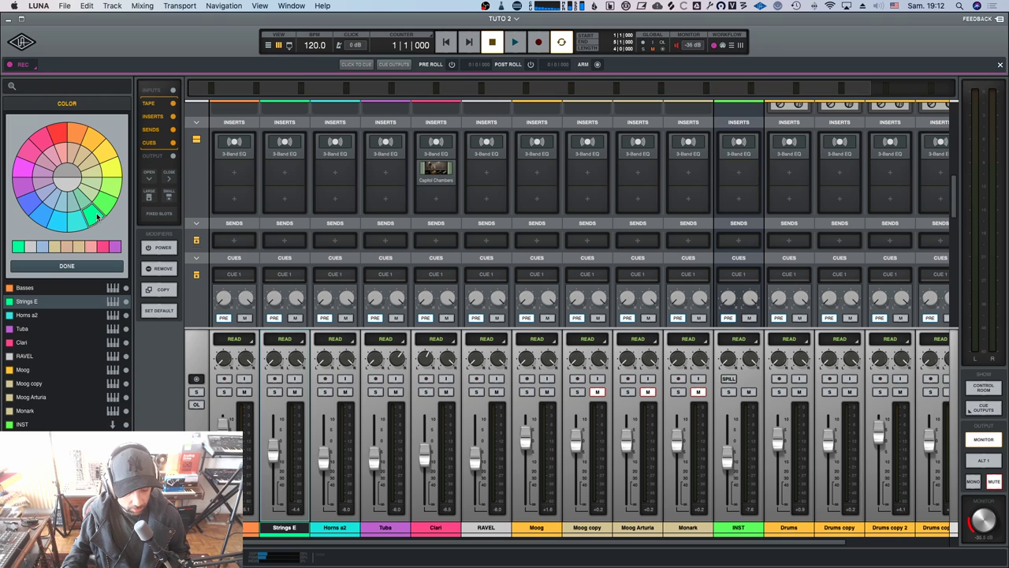
pyautogui.click(105, 202)
pyautogui.click(111, 185)
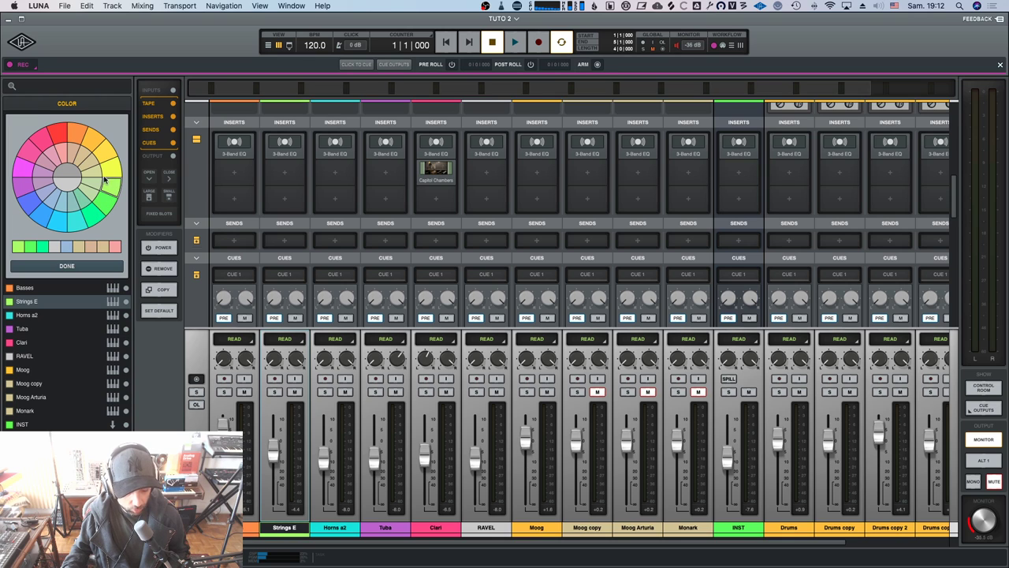
pyautogui.click(69, 266)
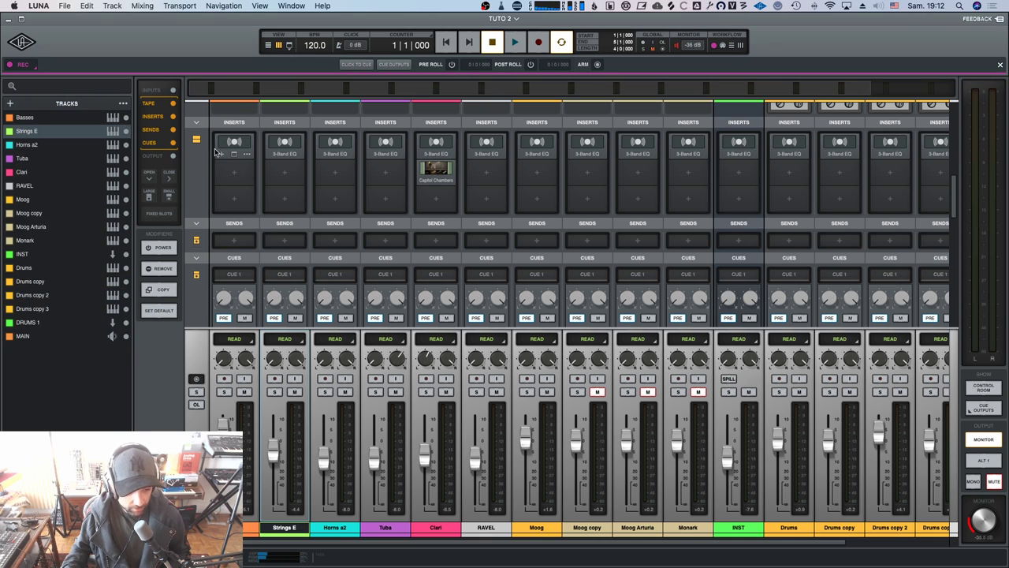
# Duplicate the Basses track's 3-Band EQ into its second insert slot and copy that to the second slots of Strings E, Horns a2 and Tuba.
pyautogui.moveTo(239, 143)
pyautogui.mouseDown()
pyautogui.moveTo(235, 178)
pyautogui.moveTo(235, 156)
pyautogui.mouseUp()
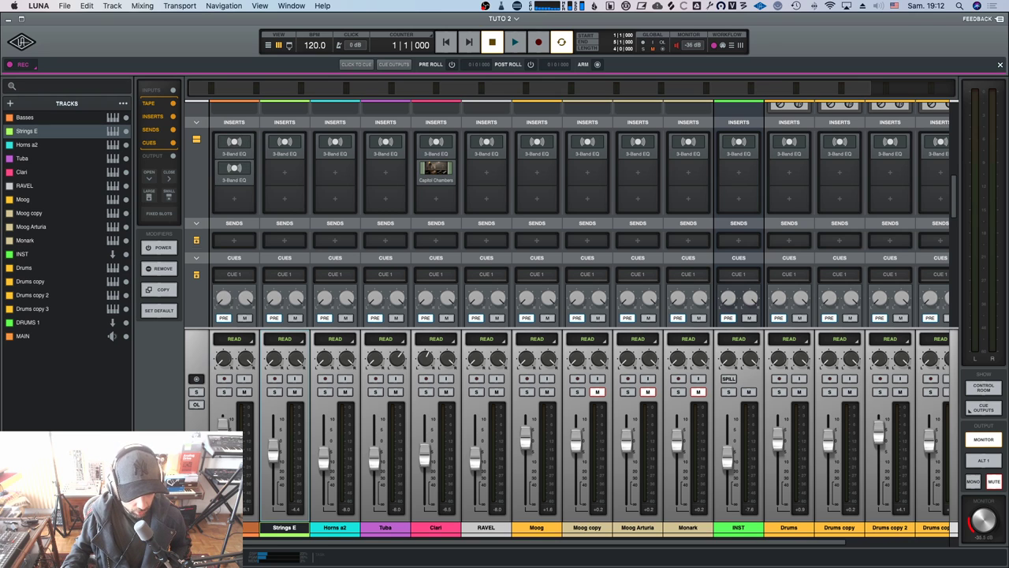
pyautogui.click(251, 527)
pyautogui.click(159, 290)
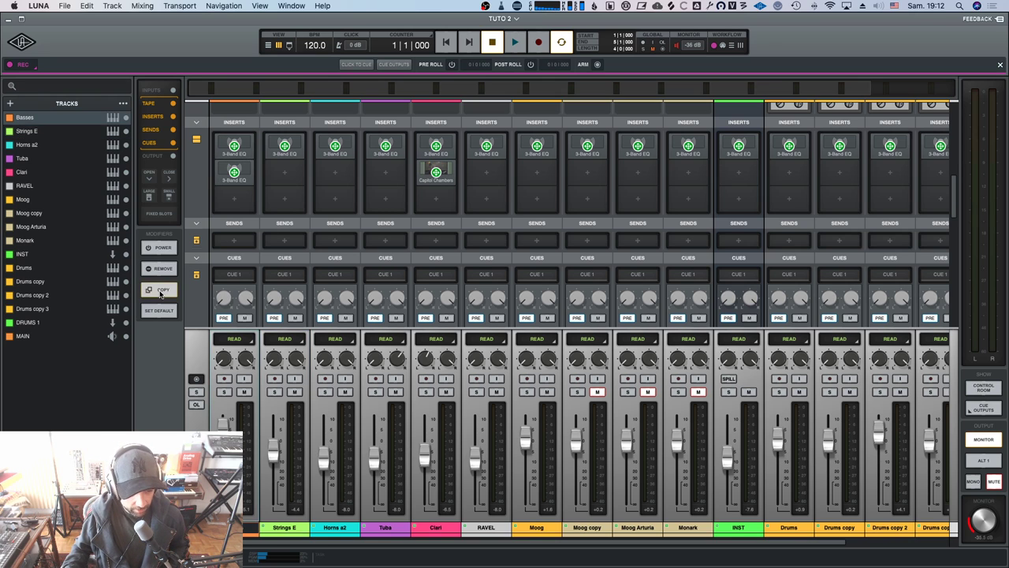
pyautogui.click(235, 172)
pyautogui.click(284, 172)
pyautogui.click(335, 172)
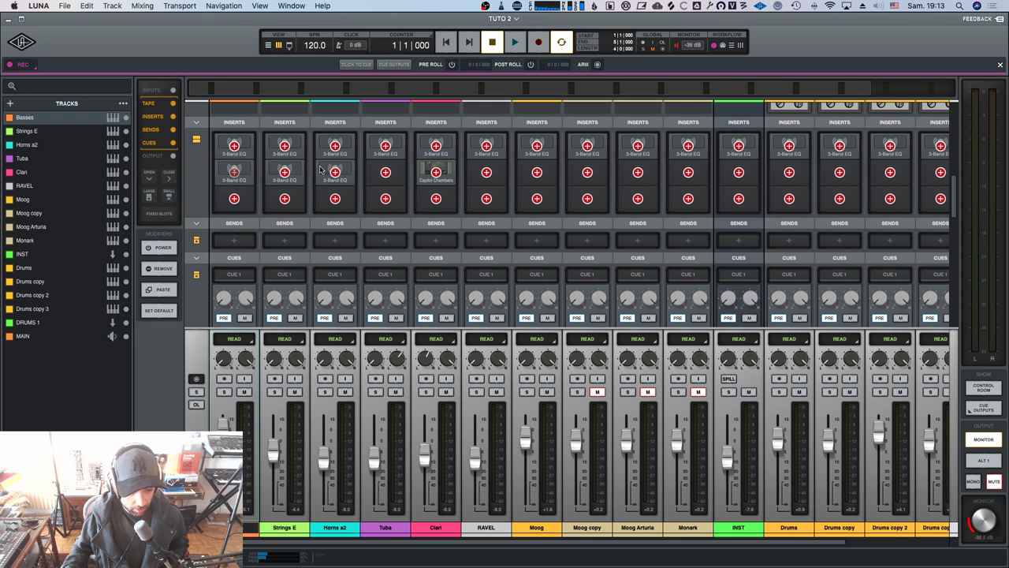
pyautogui.click(385, 172)
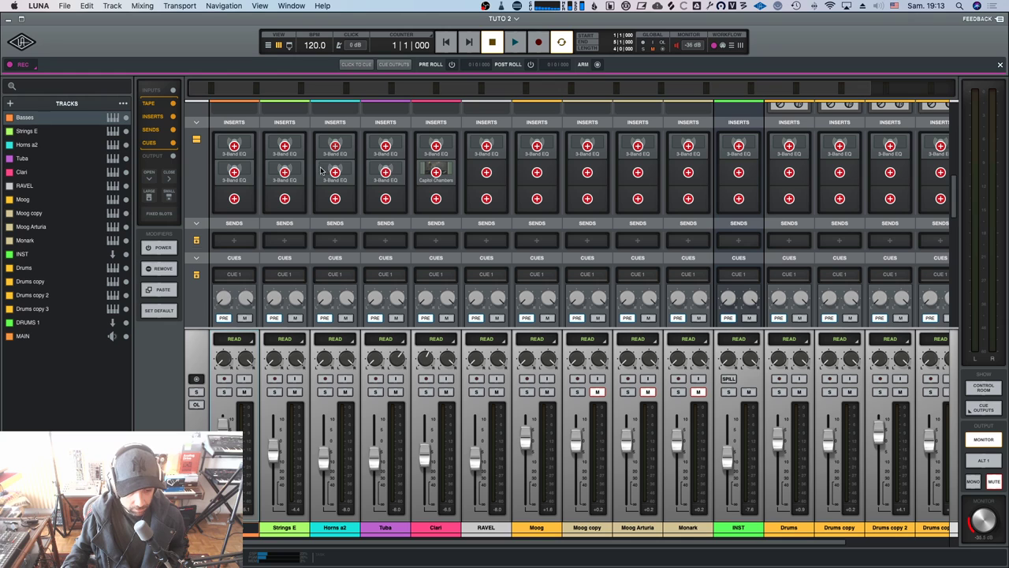
# Paste the copied 3-Band EQ into the third insert slot of every track from Basses through Moog.
pyautogui.click(277, 199)
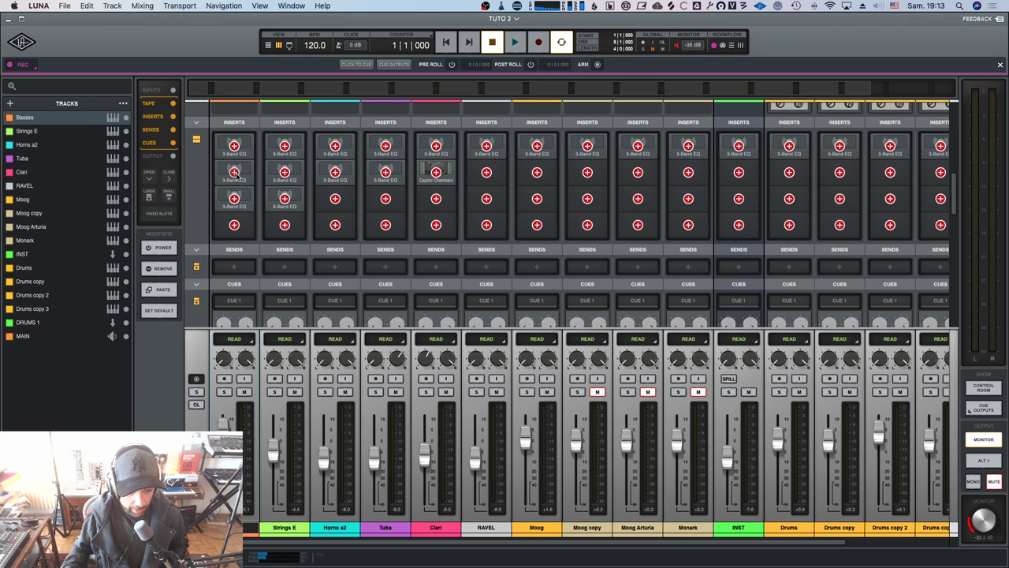
pyautogui.click(235, 199)
pyautogui.click(335, 199)
pyautogui.click(385, 199)
pyautogui.click(436, 199)
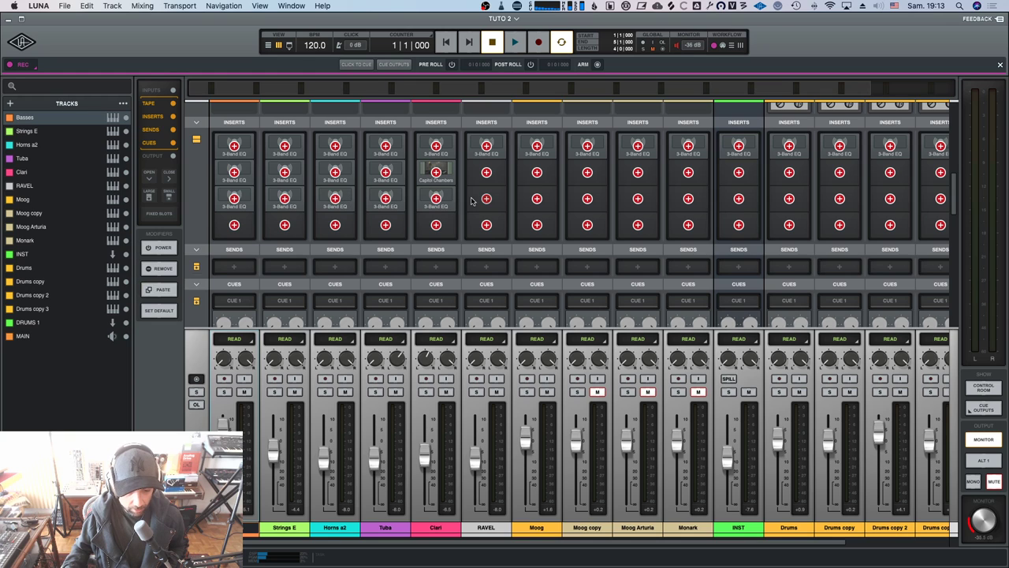
pyautogui.click(486, 198)
pyautogui.click(537, 199)
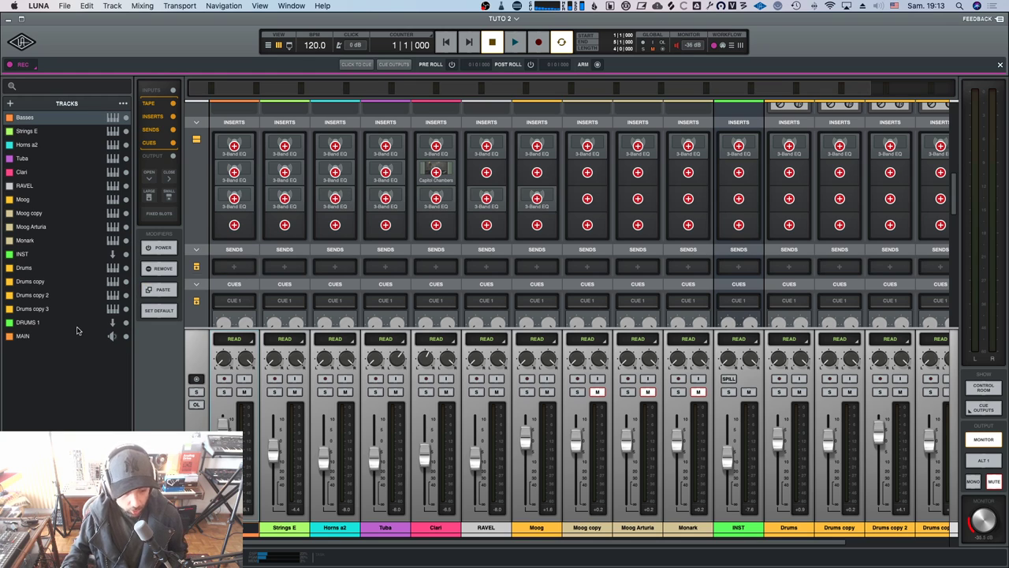
# Enter remove mode and sweep all 3-Band EQ inserts off the tracks from Basses through Monark, keeping Capitol Chambers on Clari.
pyautogui.click(158, 269)
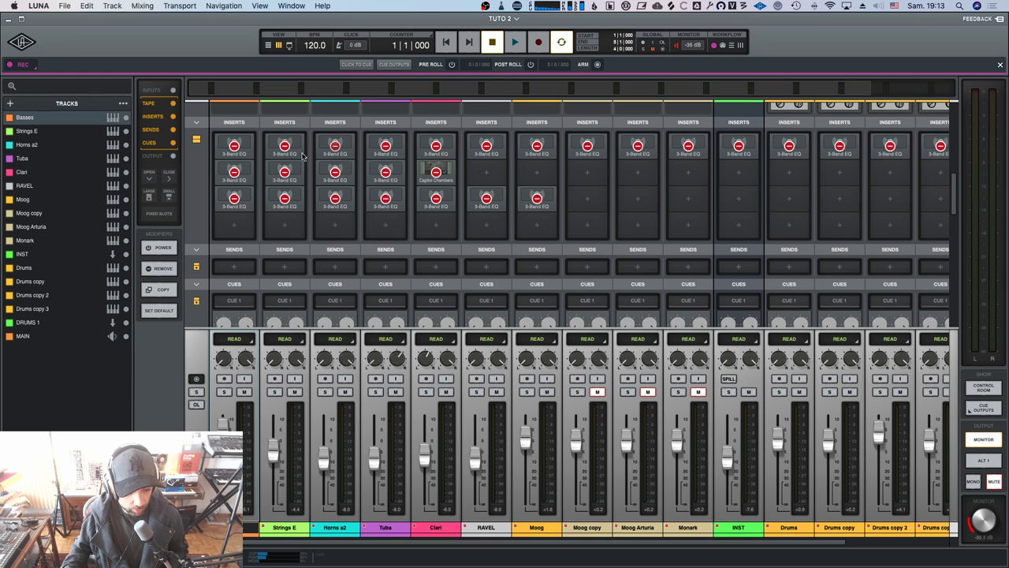
pyautogui.moveTo(233, 198); pyautogui.dragTo(560, 205)
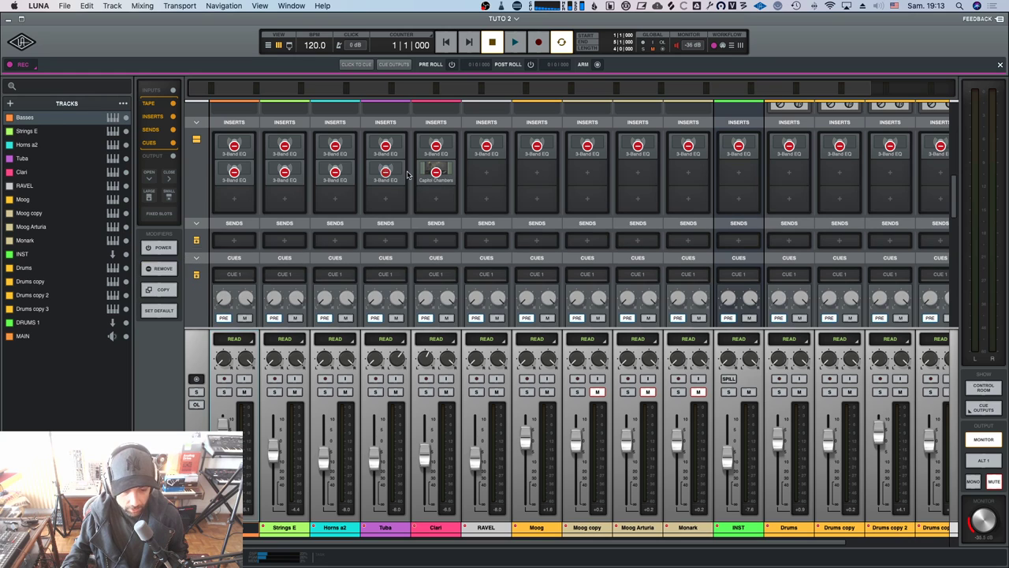
pyautogui.moveTo(385, 172)
pyautogui.mouseDown()
pyautogui.moveTo(234, 172)
pyautogui.moveTo(403, 149)
pyautogui.moveTo(689, 150)
pyautogui.mouseUp()
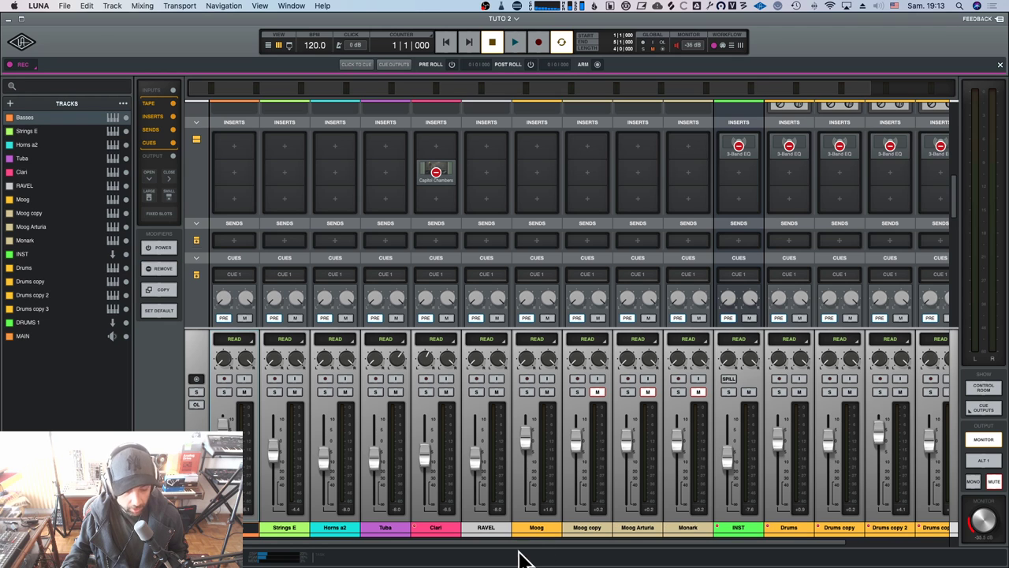
# Clear the inserts of the INST, Drums, Drums copy 1–3, DRUMS 1 and MAIN channels by their track names, and leave remove mode.
pyautogui.click(739, 531)
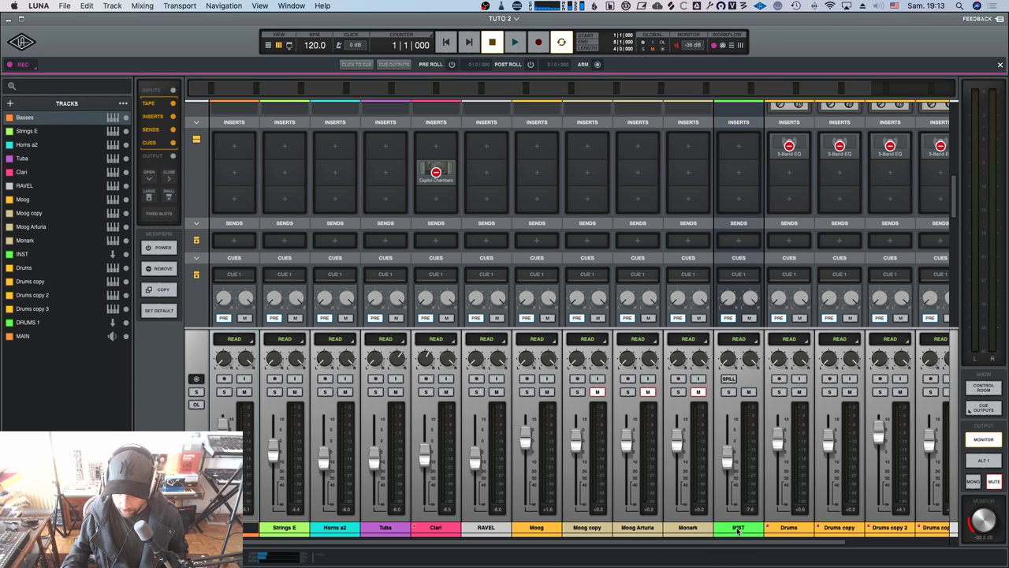
pyautogui.hscroll(5, 727, 541)
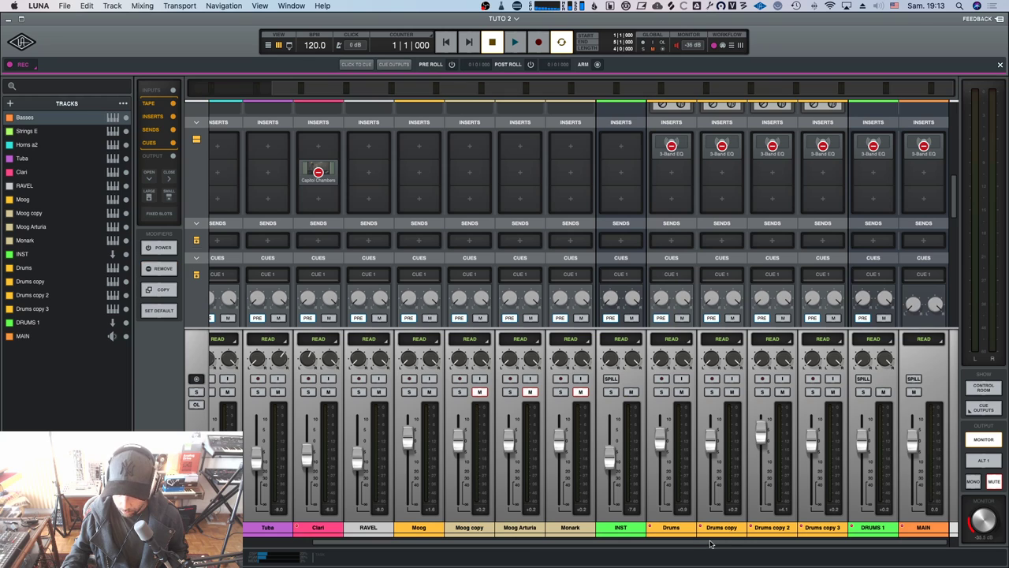
pyautogui.click(660, 533)
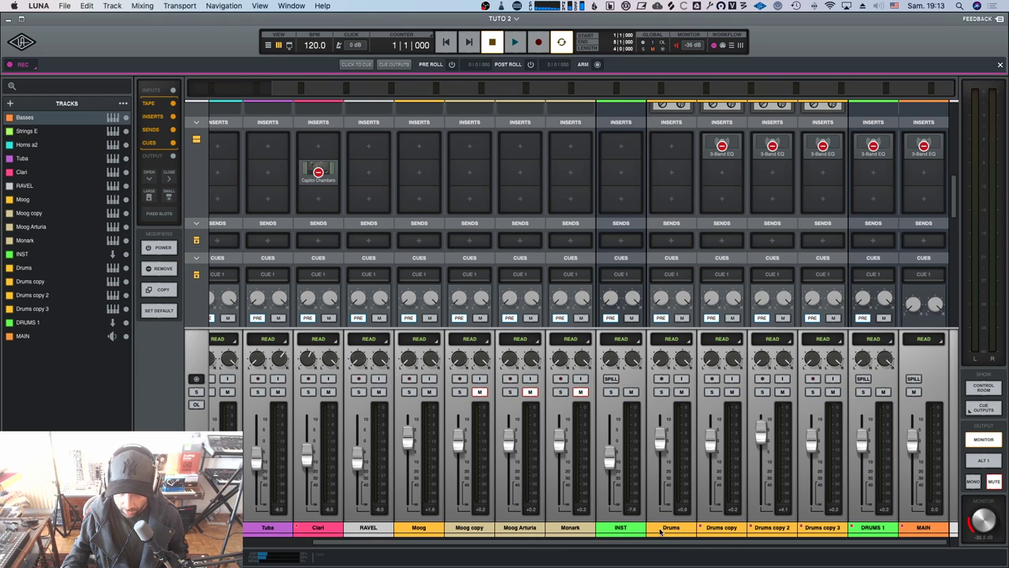
pyautogui.click(719, 530)
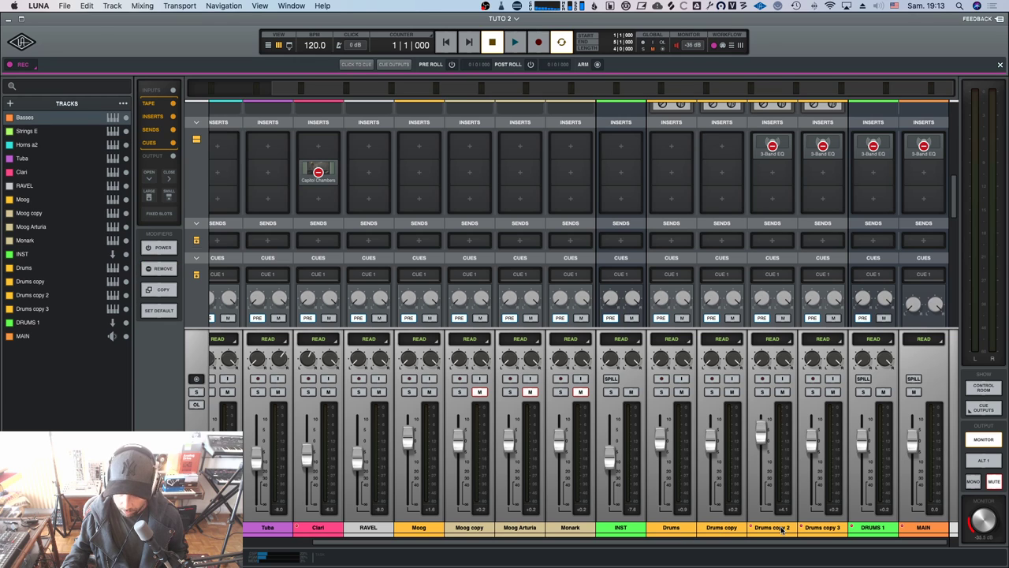
pyautogui.click(782, 530)
pyautogui.click(826, 530)
pyautogui.click(877, 531)
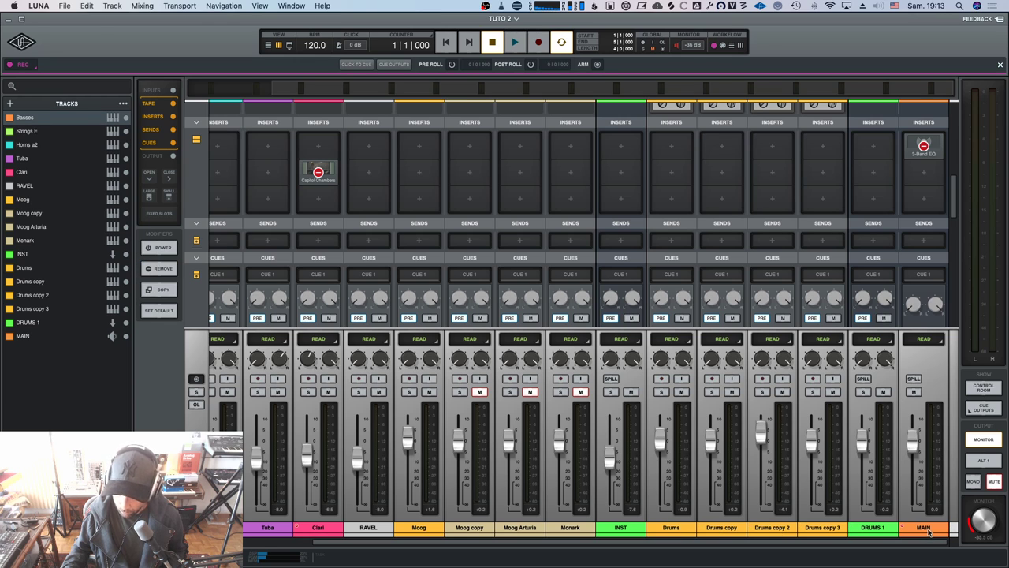
pyautogui.click(929, 532)
pyautogui.click(163, 270)
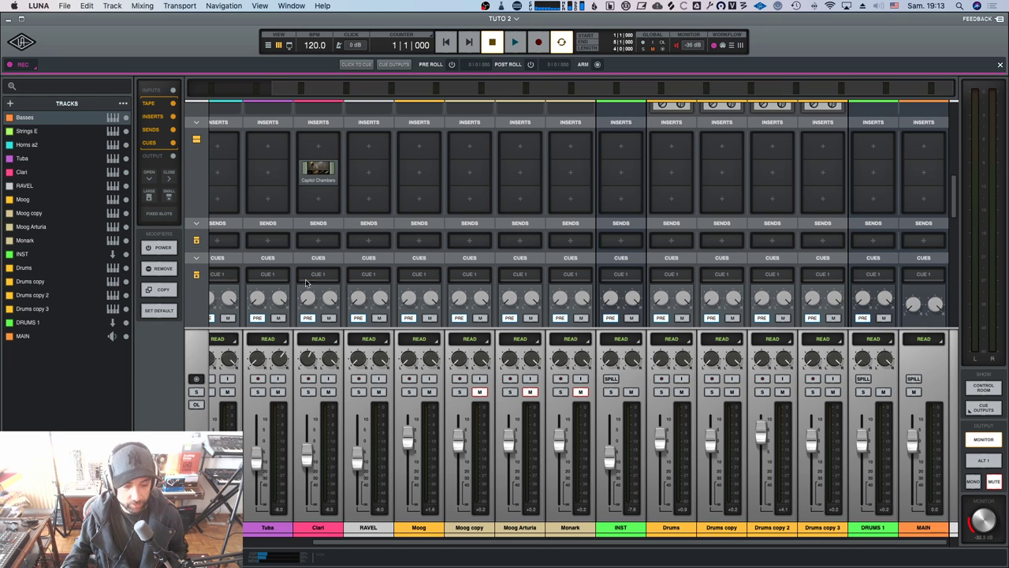
# Examine the Inputs and Tape sections across all channels, comparing the Oxide tape on the instrument tracks with the Studer A800 on the drums.
pyautogui.scroll(5, 296, 210)
pyautogui.scroll(-3, 364, 208)
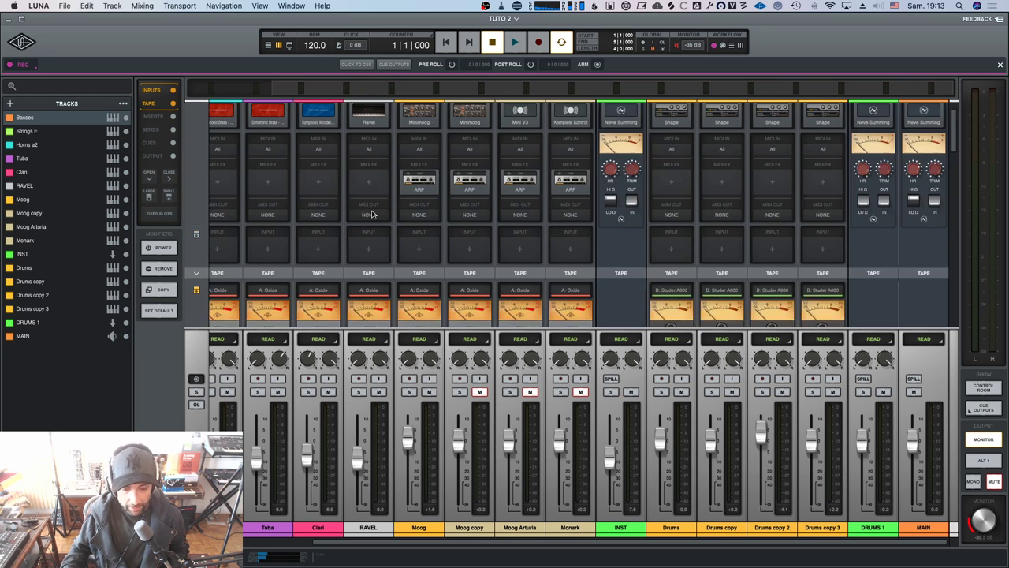
pyautogui.hscroll(-3, 373, 208)
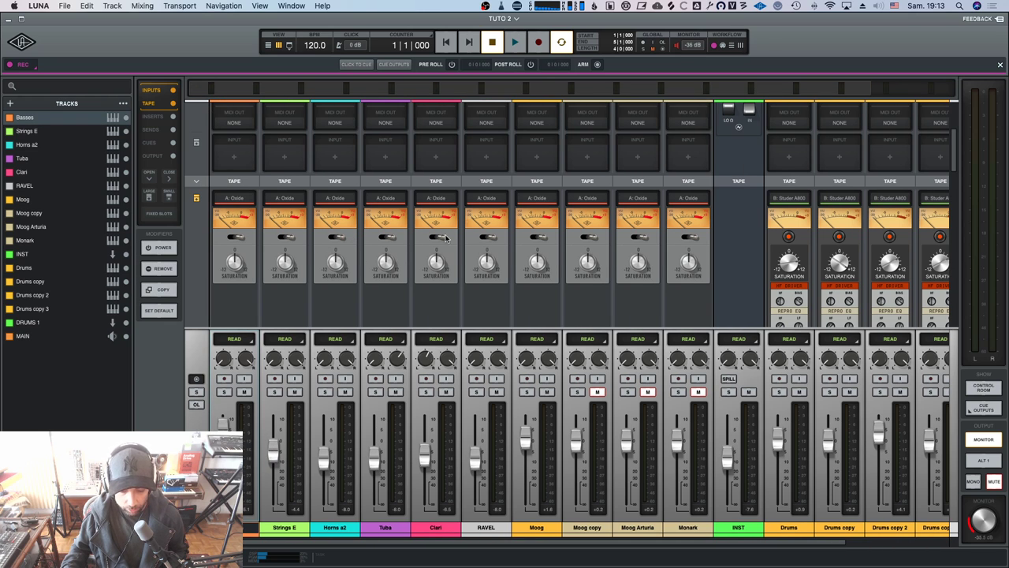
pyautogui.hscroll(5, 455, 275)
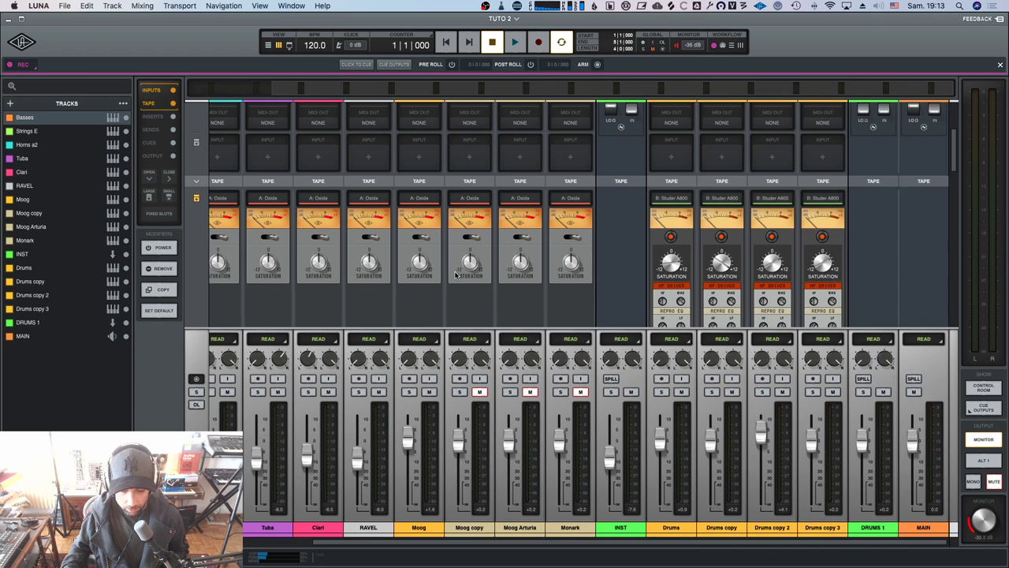
pyautogui.hscroll(-5, 454, 273)
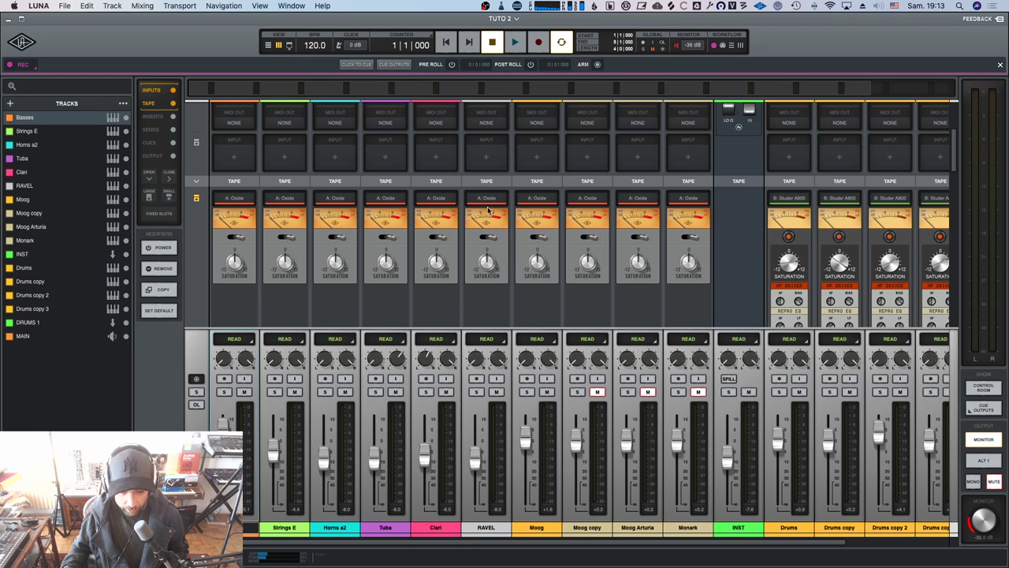
pyautogui.hscroll(3, 493, 258)
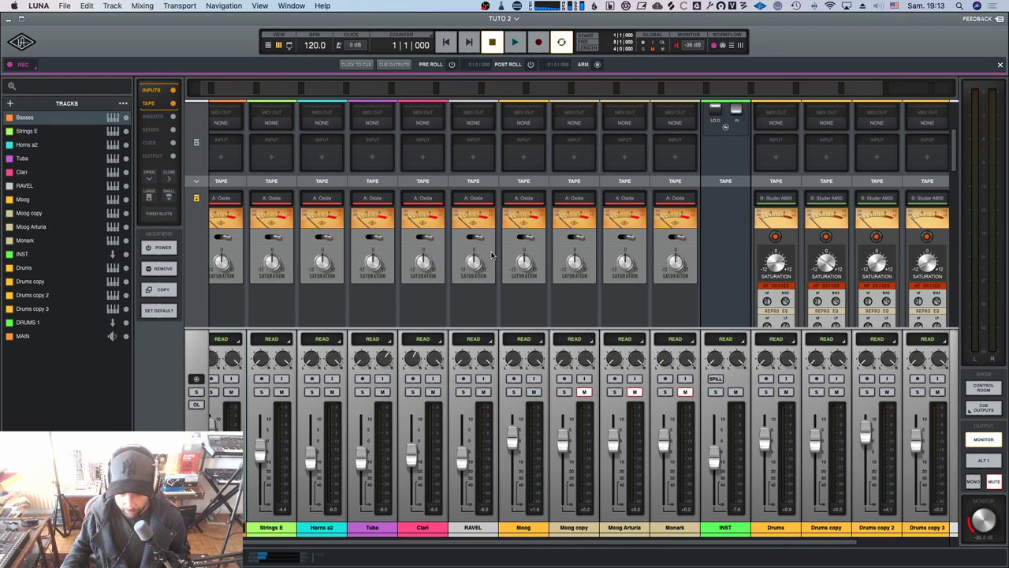
pyautogui.scroll(1, 490, 254)
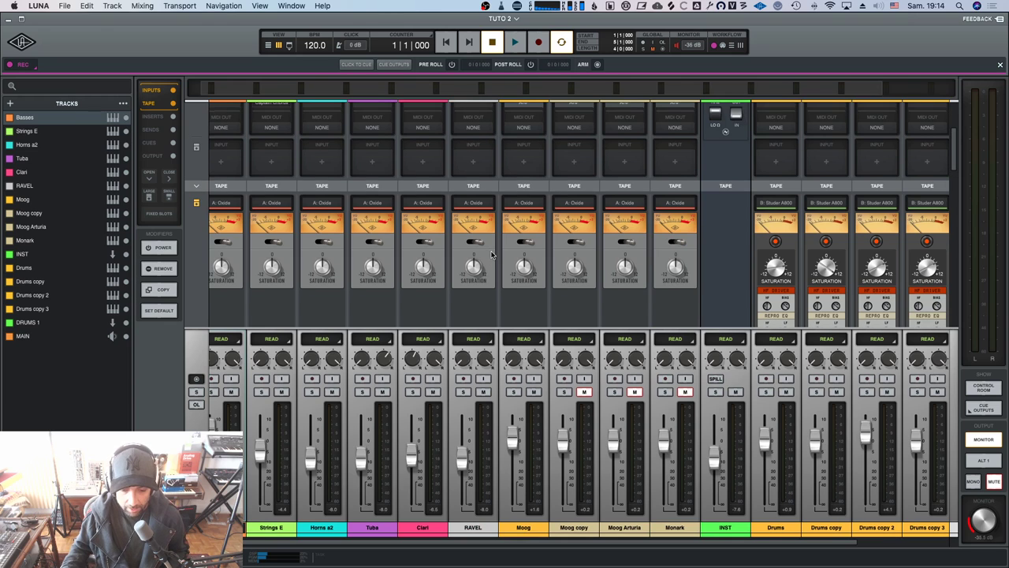
pyautogui.scroll(3, 490, 255)
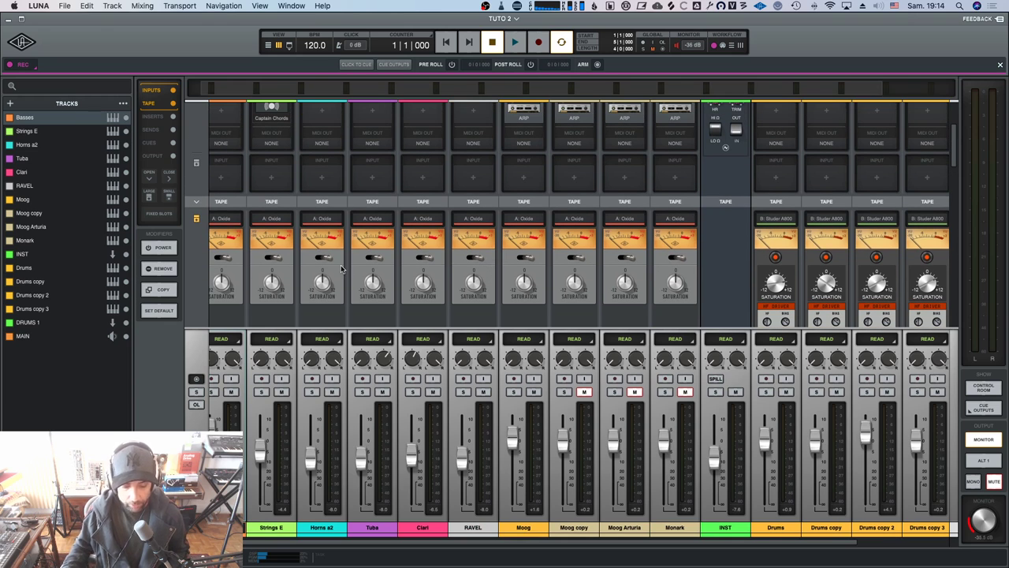
pyautogui.hscroll(5, 341, 269)
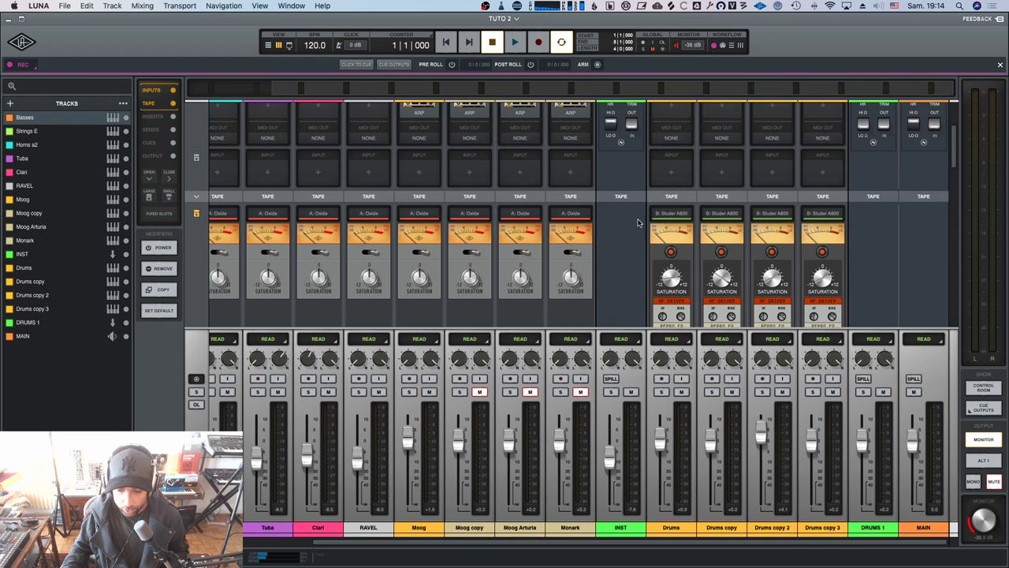
pyautogui.scroll(-5, 691, 237)
pyautogui.scroll(-2, 699, 195)
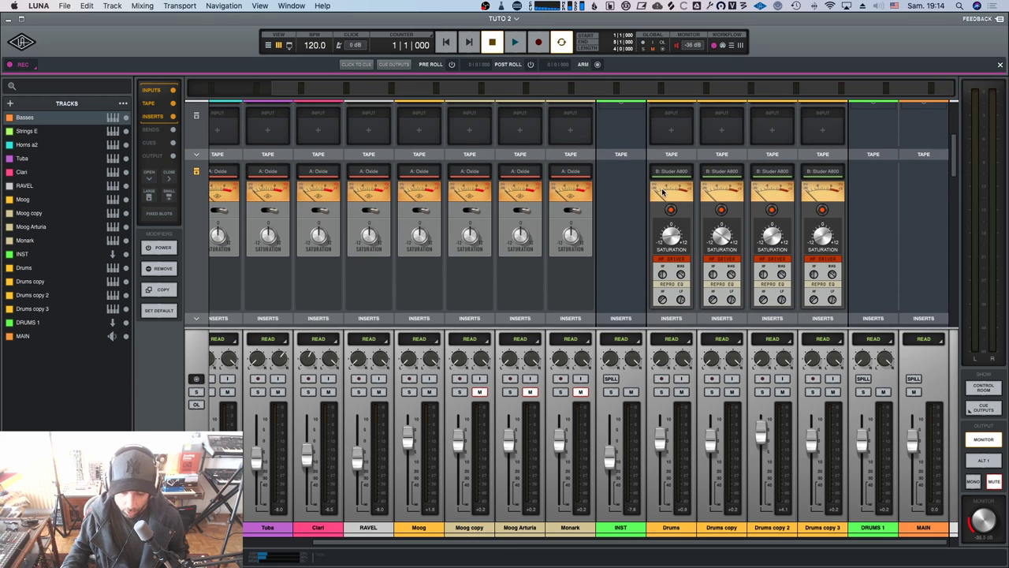
pyautogui.scroll(-5, 663, 192)
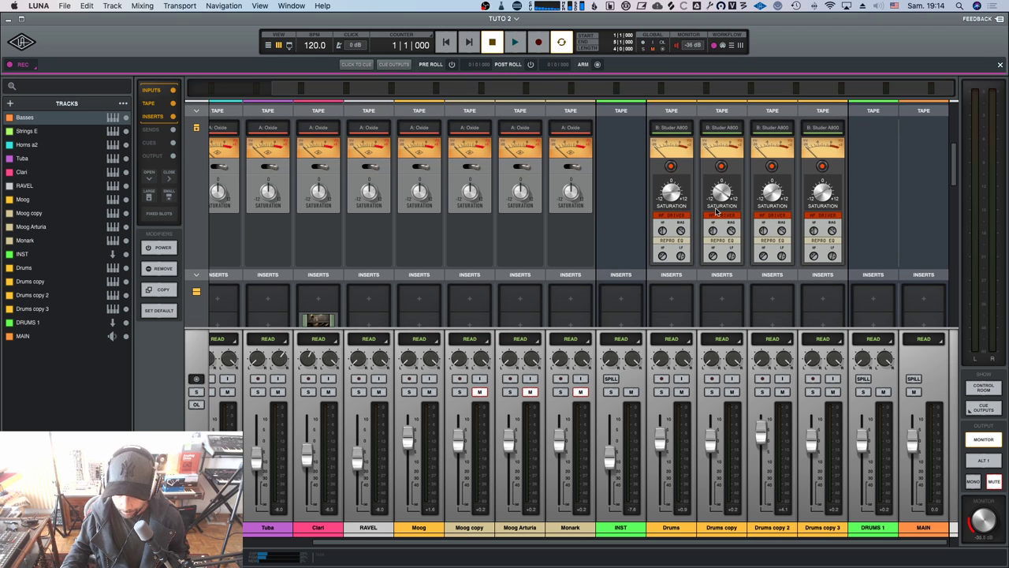
pyautogui.hscroll(-4, 530, 228)
pyautogui.hscroll(4, 529, 228)
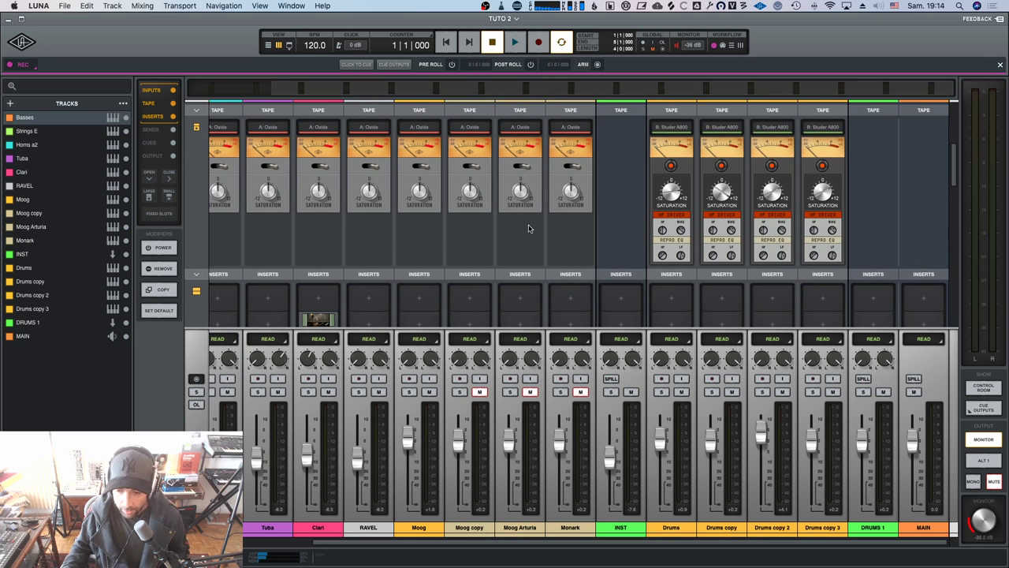
# Select the DRUMS 1 bus channel.
pyautogui.click(667, 530)
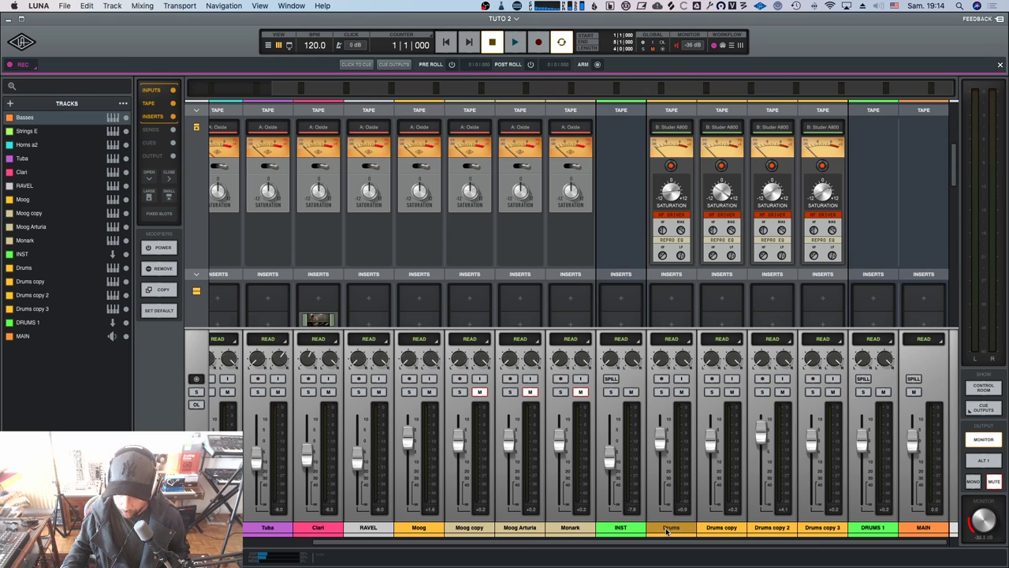
pyautogui.click(876, 528)
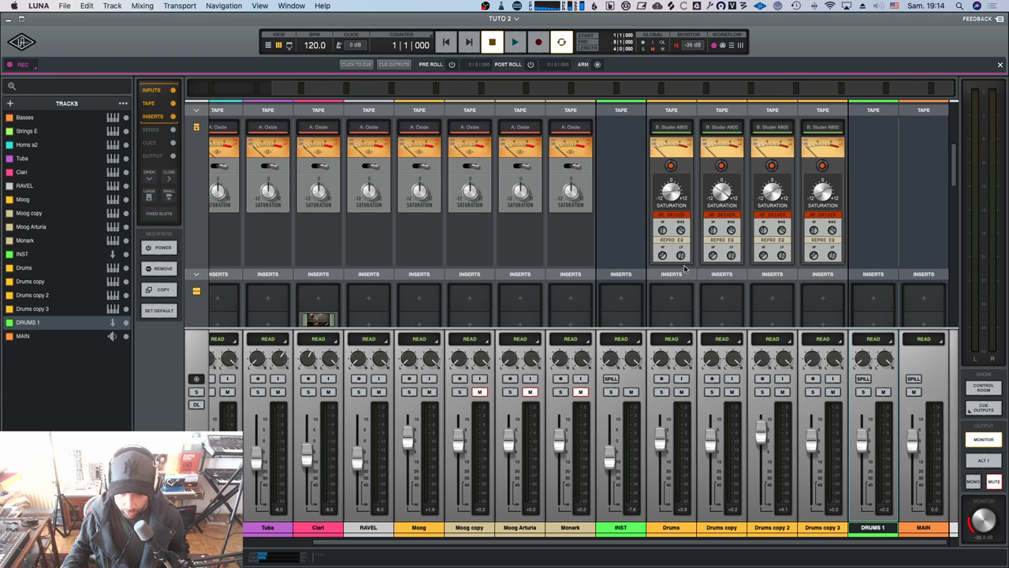
# Solo the DRUMS 1 bus and start playback to hear the drums on their own.
pyautogui.scroll(5, 686, 190)
pyautogui.moveTo(676, 151)
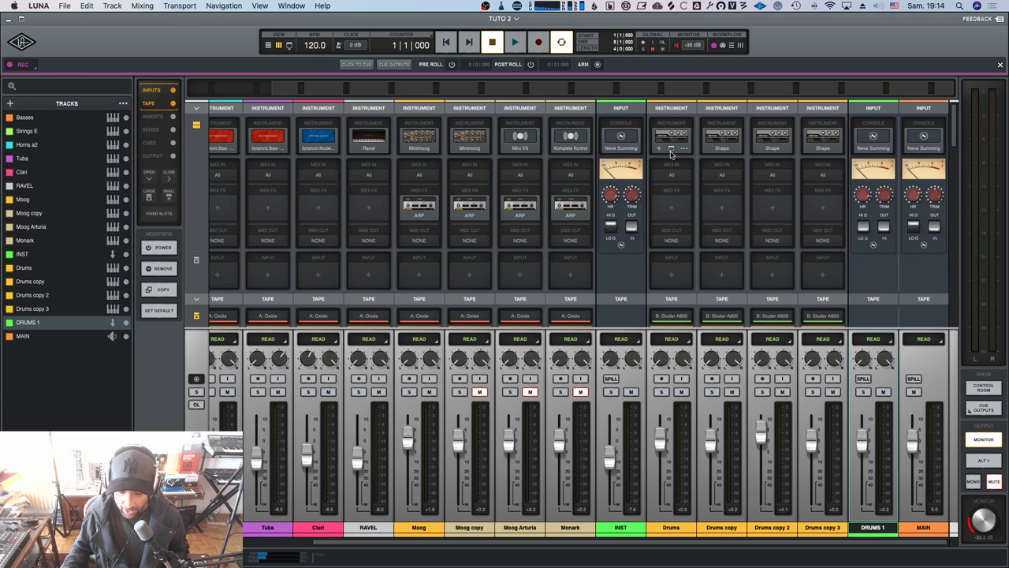
pyautogui.scroll(-5, 674, 160)
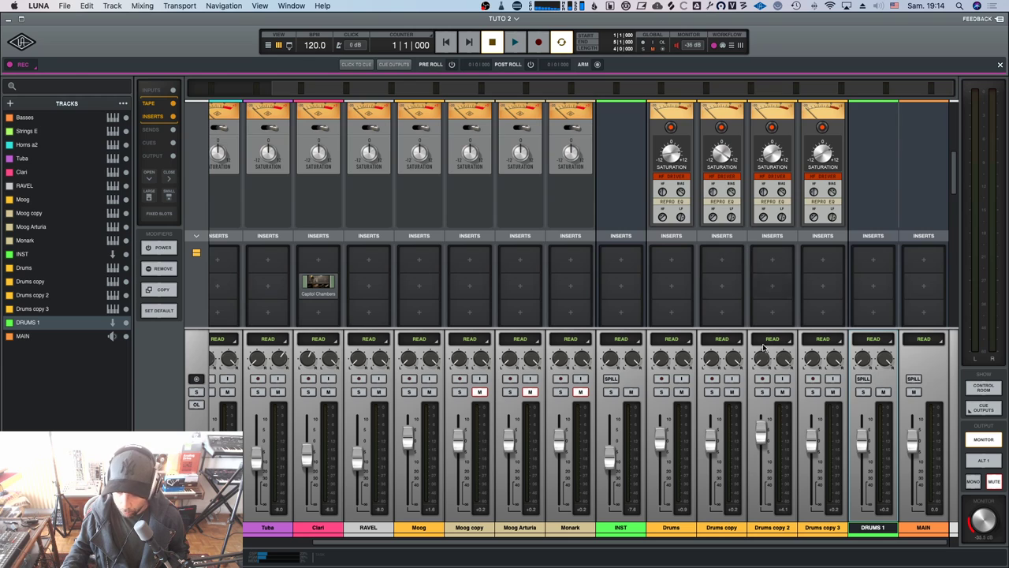
pyautogui.click(863, 392)
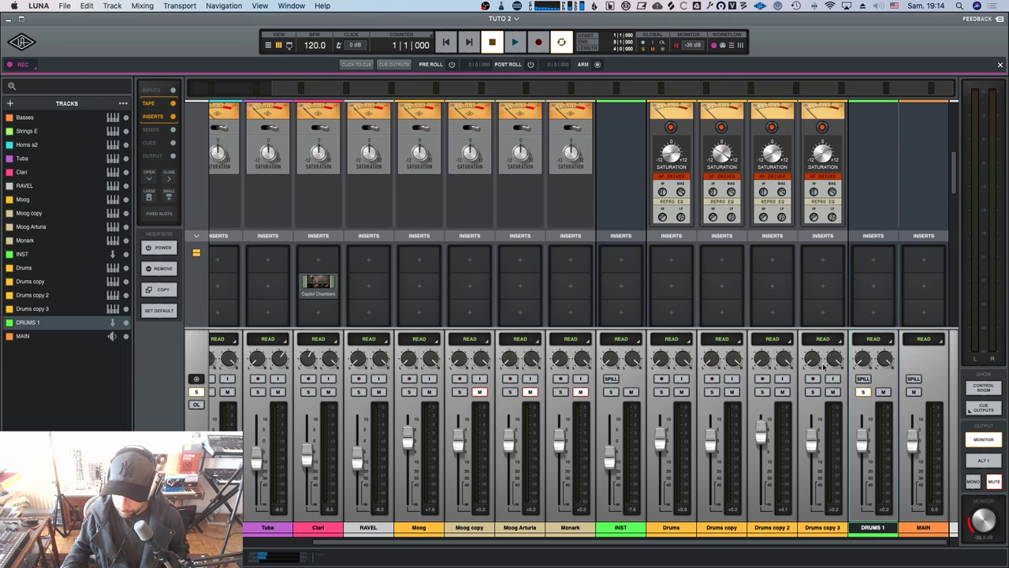
pyautogui.press('space')
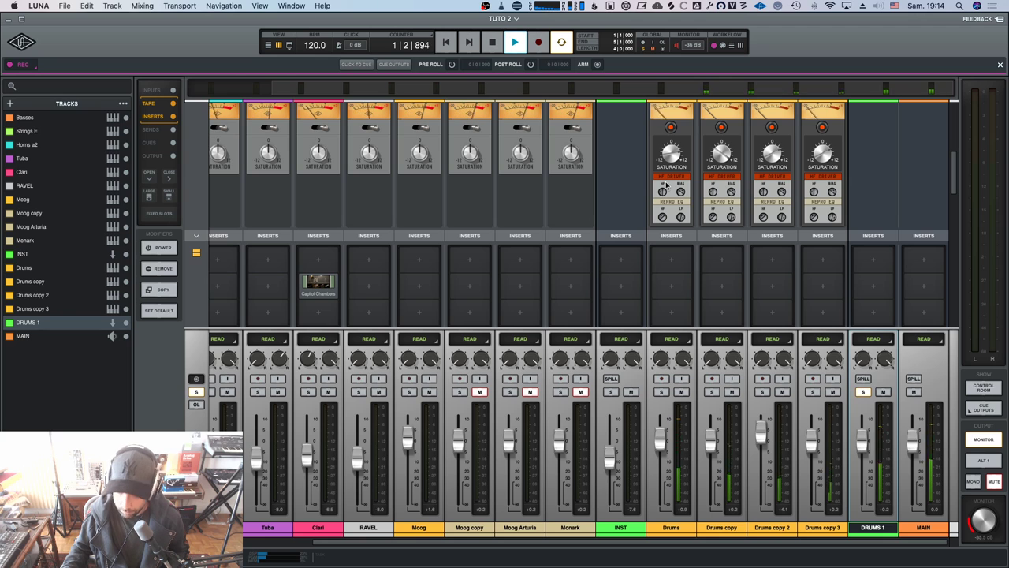
# Select the channels from Drums through Drums copy 3, switch their Studer A800 tapes off and on together during playback, and stop playback.
pyautogui.scroll(2, 665, 183)
pyautogui.click(671, 527)
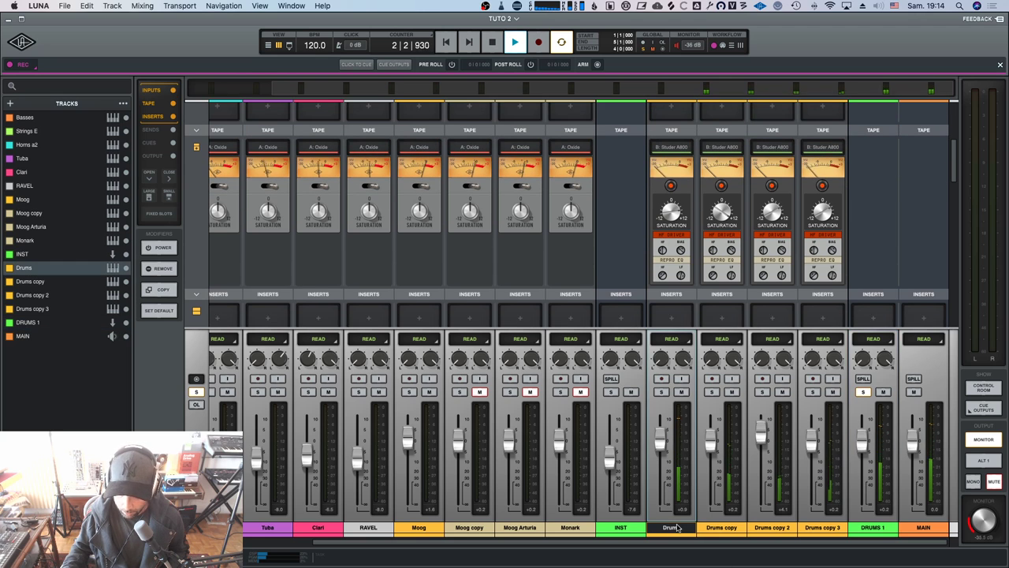
pyautogui.keyDown('shift'); pyautogui.click(823, 528); pyautogui.keyUp('shift')
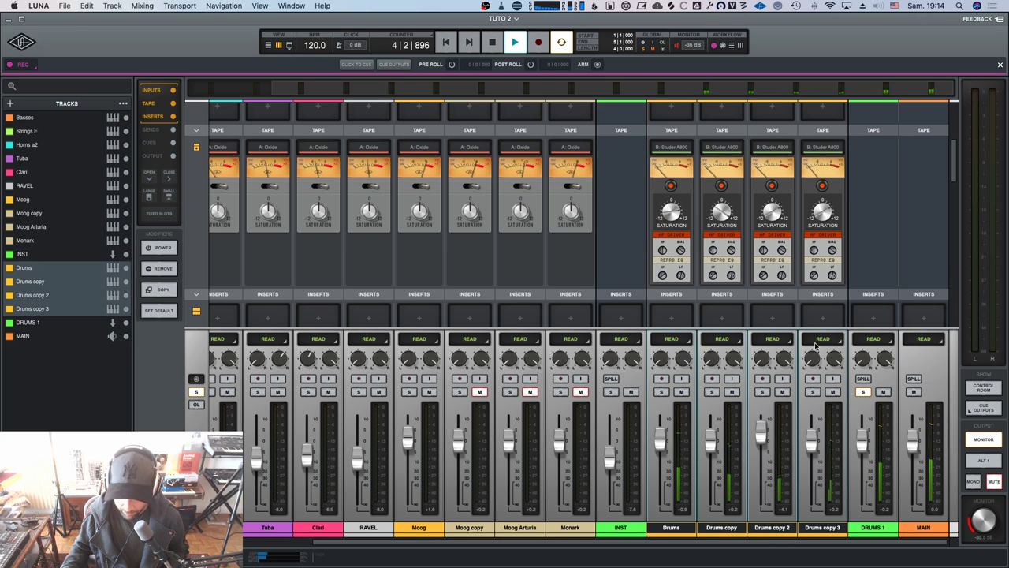
pyautogui.click(773, 187)
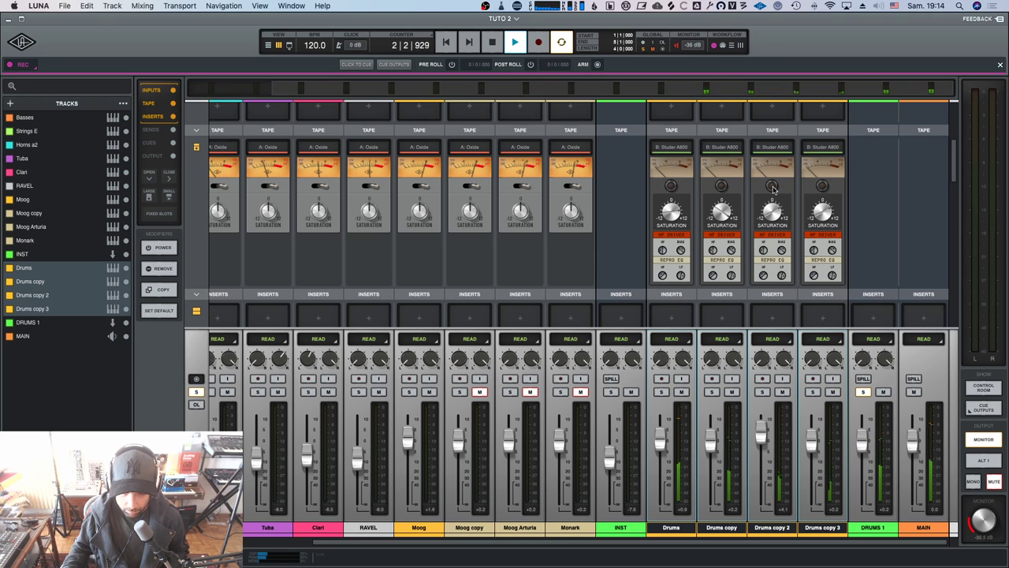
pyautogui.click(773, 186)
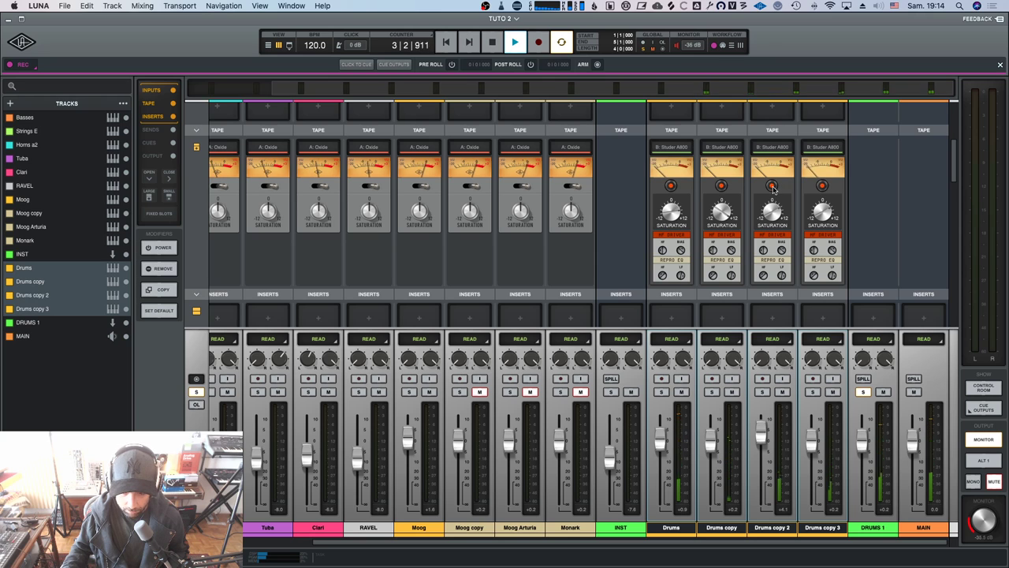
pyautogui.press('space')
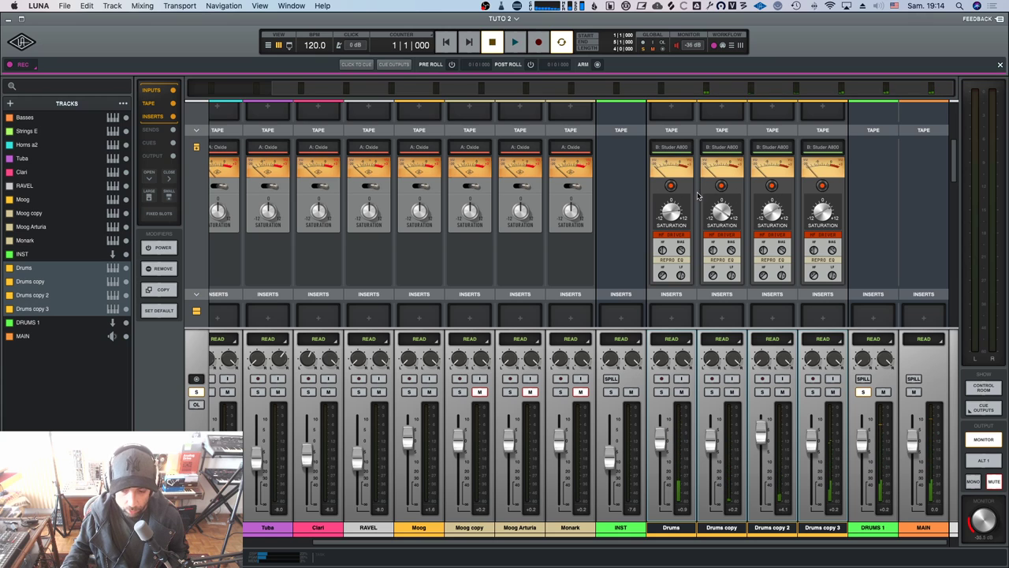
# Play the soloed drums again, compare the sound with the grouped Studer A800 tapes off and on twice, and stop playback.
pyautogui.scroll(3, 720, 203)
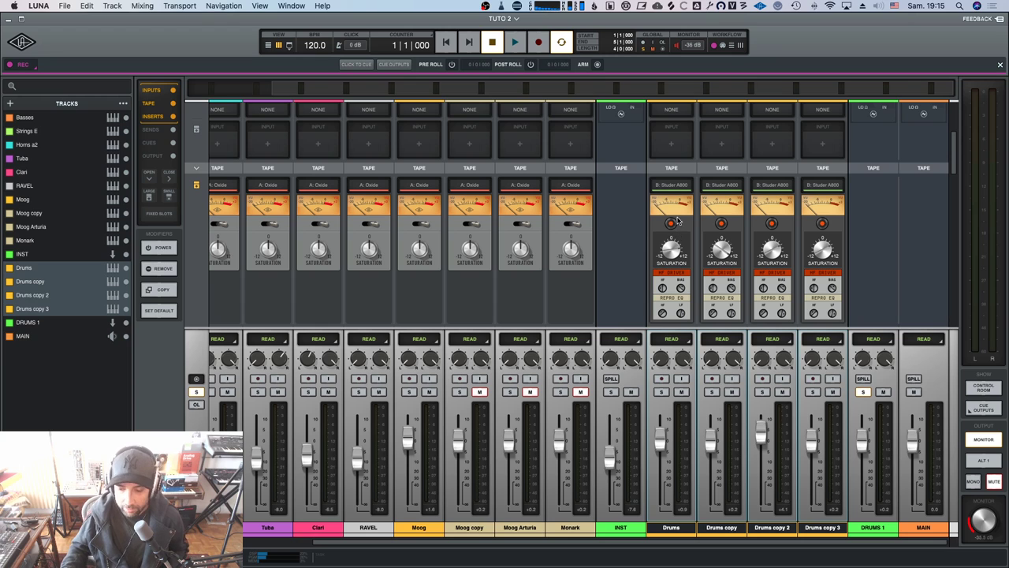
pyautogui.scroll(-2, 716, 236)
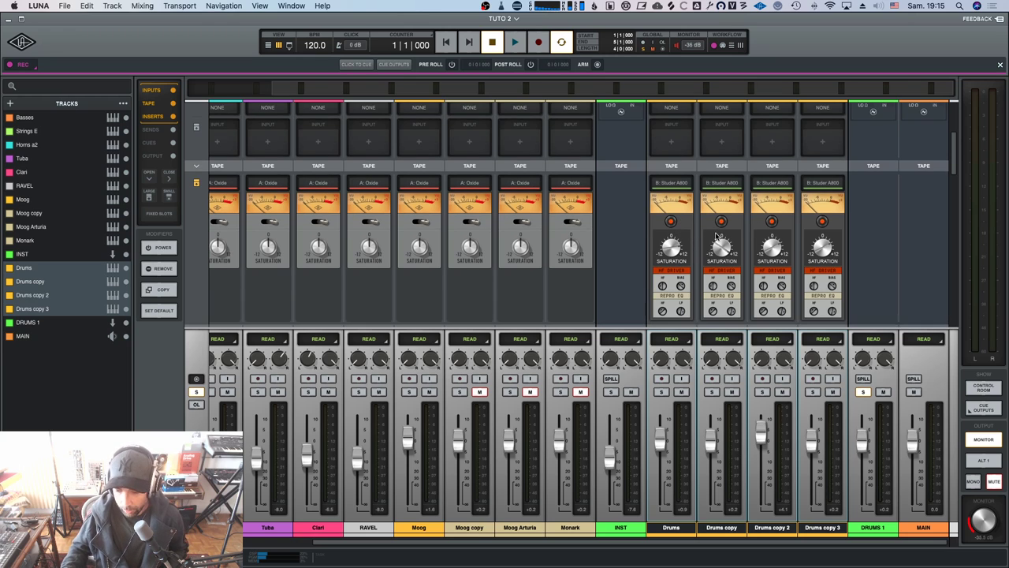
pyautogui.scroll(-1, 716, 237)
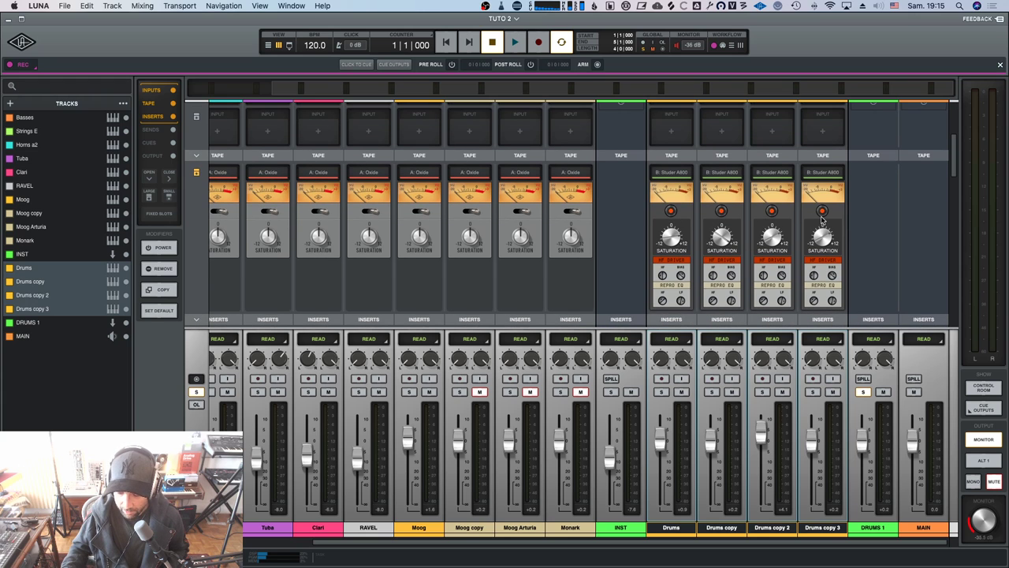
pyautogui.press('space')
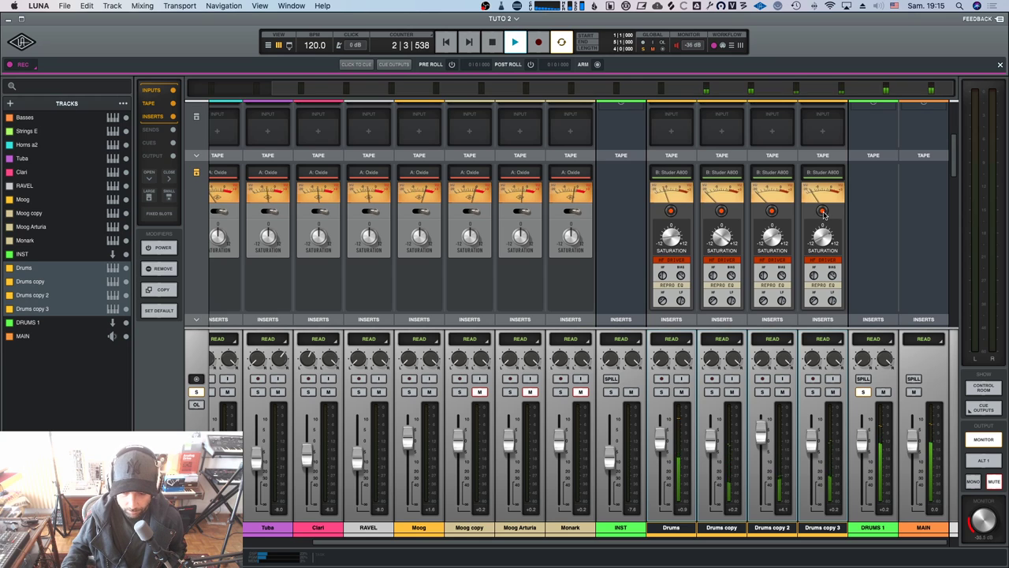
pyautogui.click(823, 211)
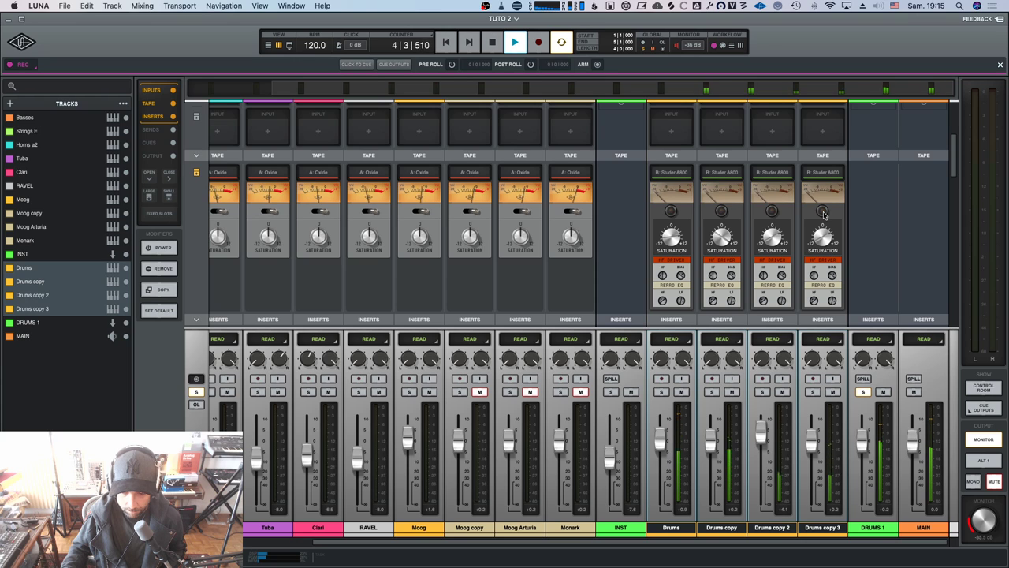
pyautogui.click(822, 211)
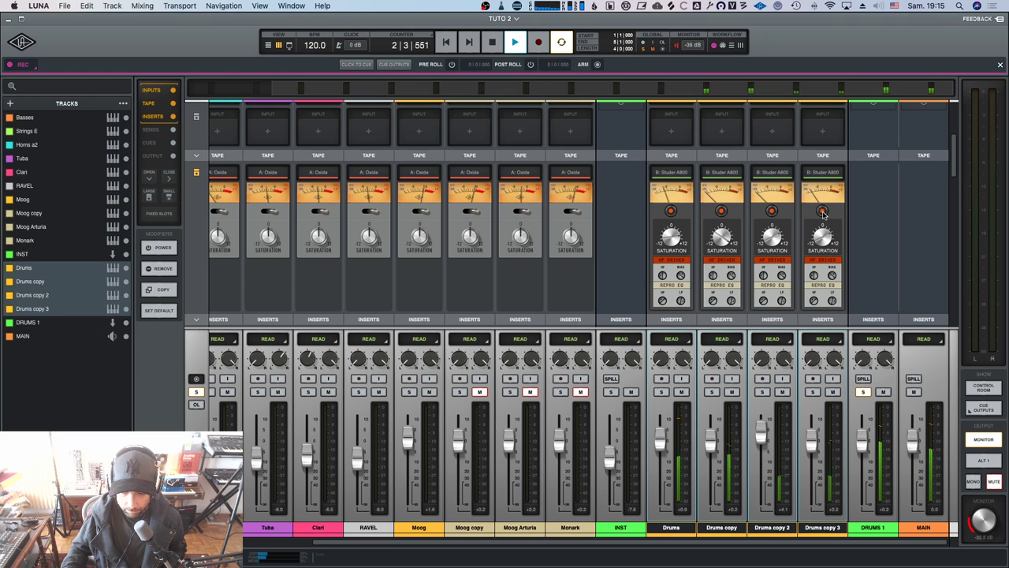
pyautogui.click(822, 211)
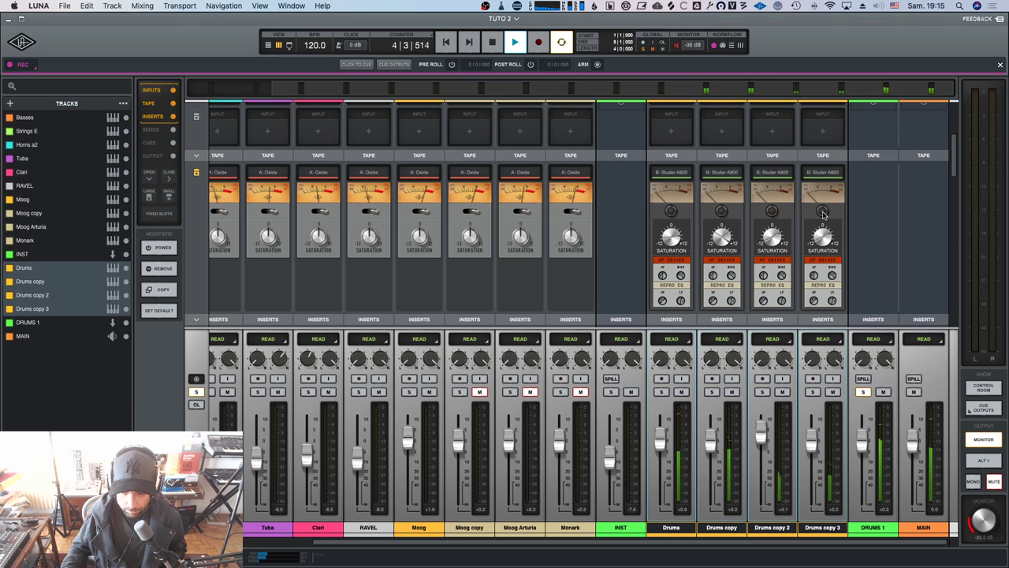
pyautogui.click(822, 211)
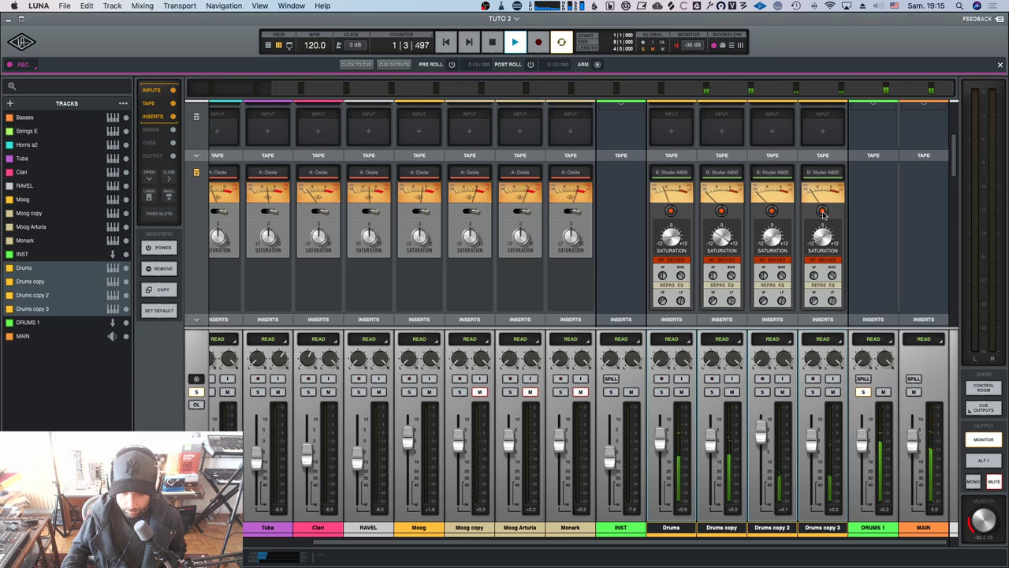
pyautogui.press('space')
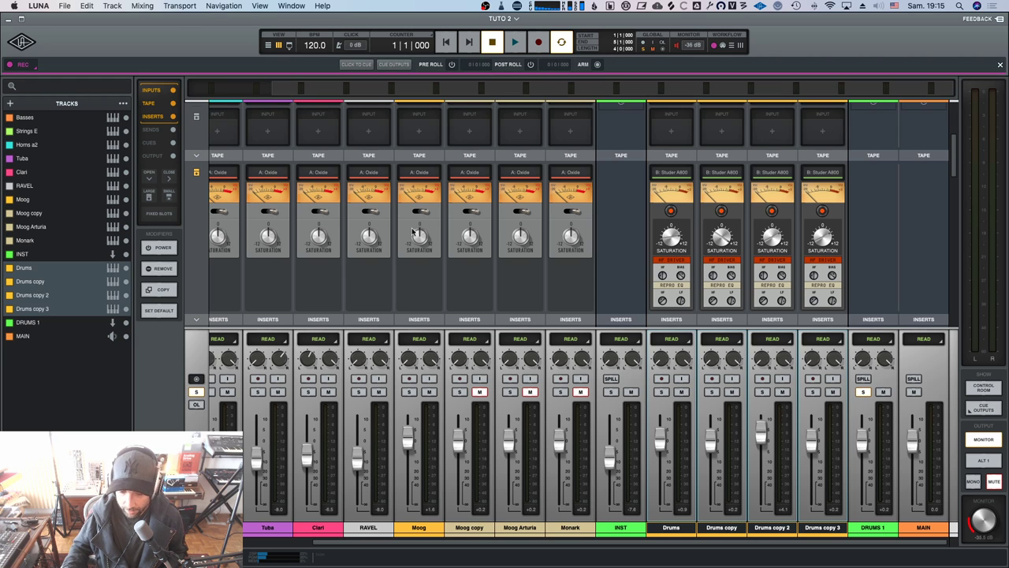
# Examine the Tape and Inputs sections of the instrument, bus and drum channels, comparing Oxide, Studer A800 and the INST bus's Neve Summing.
pyautogui.hscroll(-3, 542, 239)
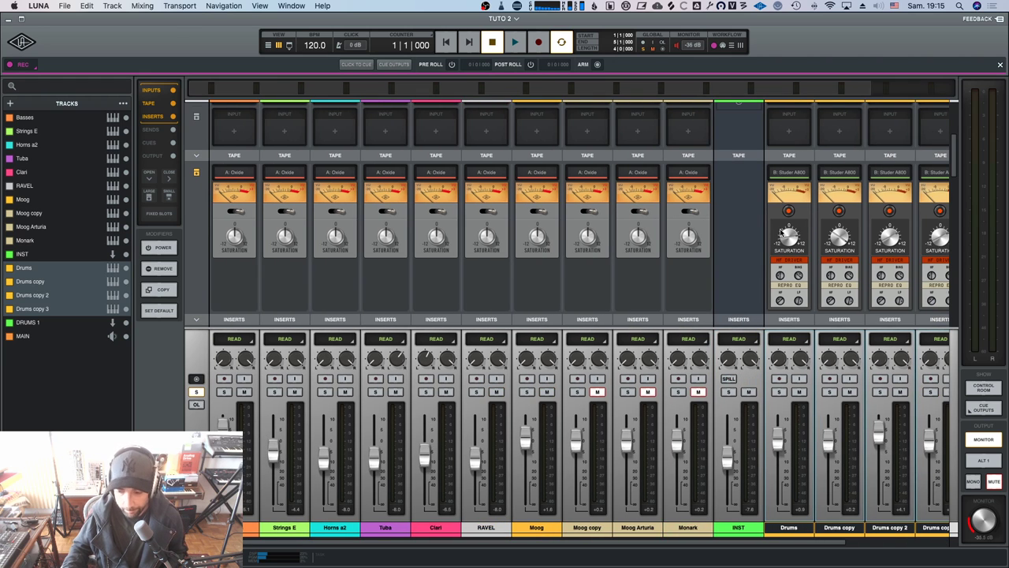
pyautogui.hscroll(3, 729, 233)
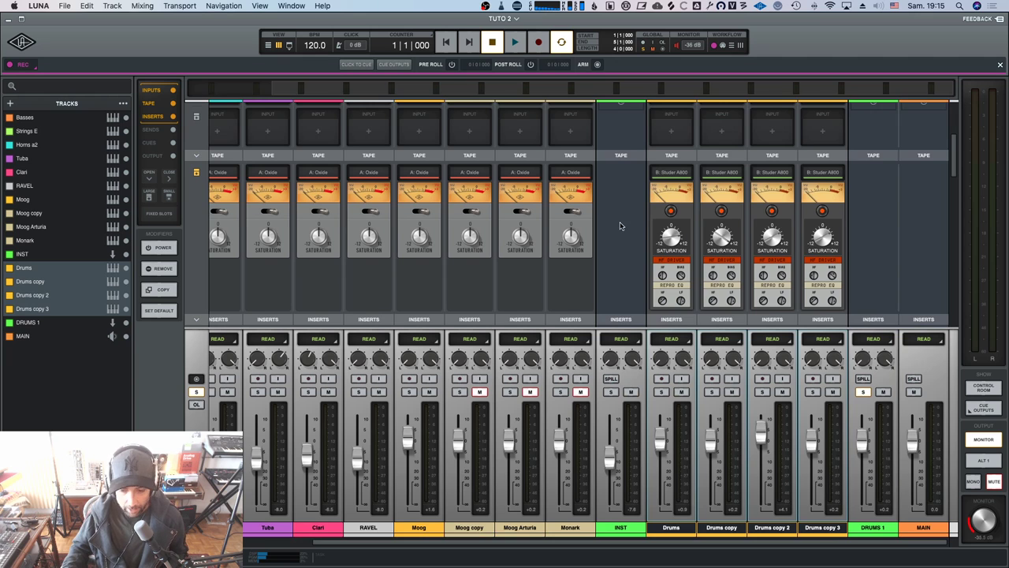
pyautogui.hscroll(-3, 619, 226)
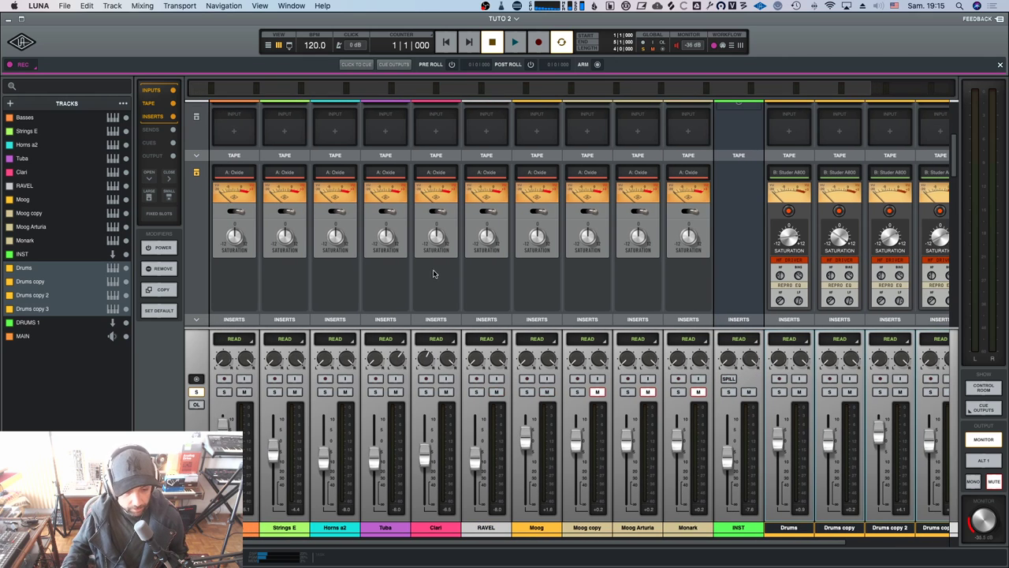
pyautogui.scroll(5, 432, 273)
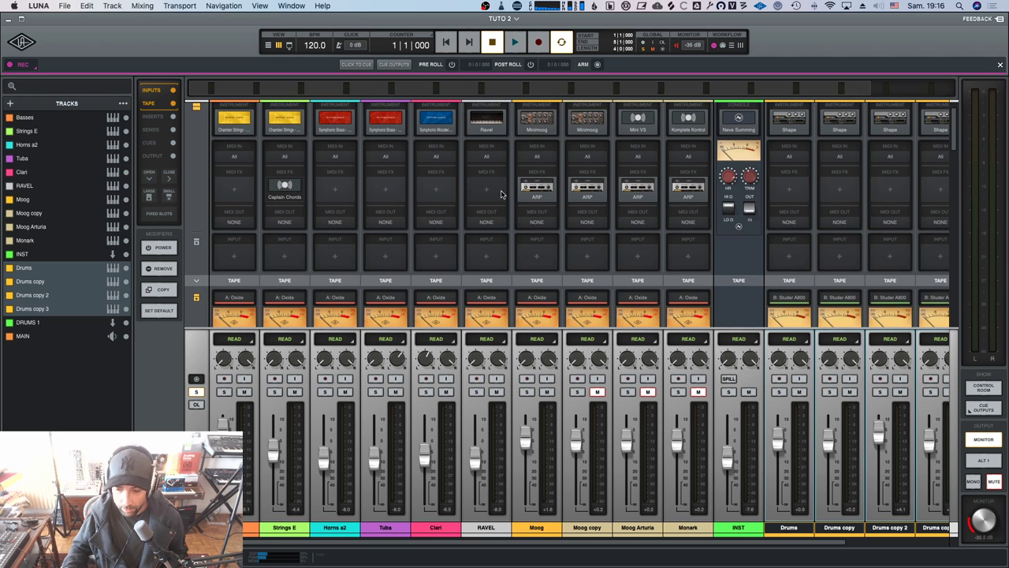
pyautogui.scroll(1, 501, 194)
pyautogui.hscroll(3, 500, 196)
pyautogui.hscroll(-3, 498, 195)
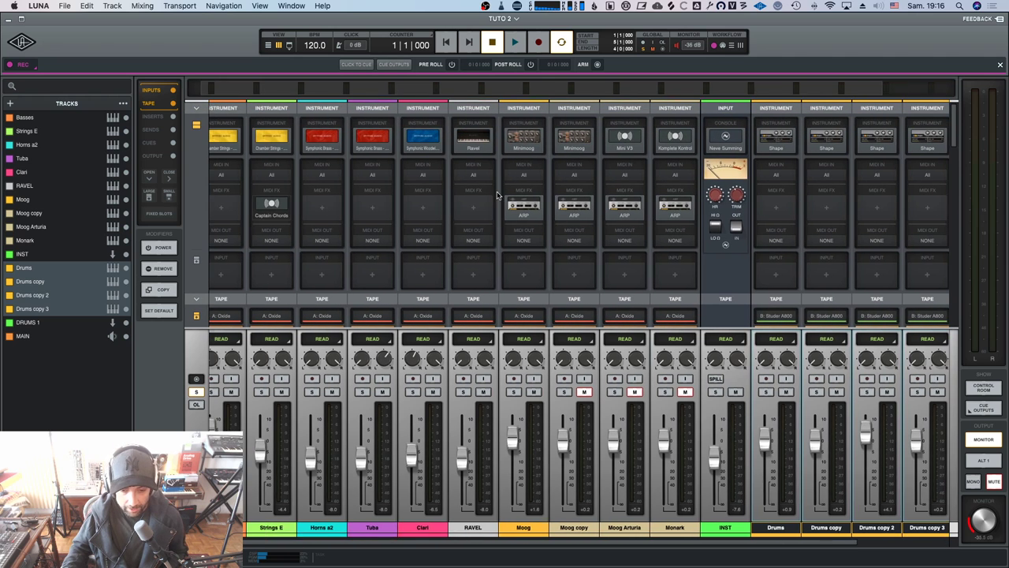
pyautogui.hscroll(-1, 497, 195)
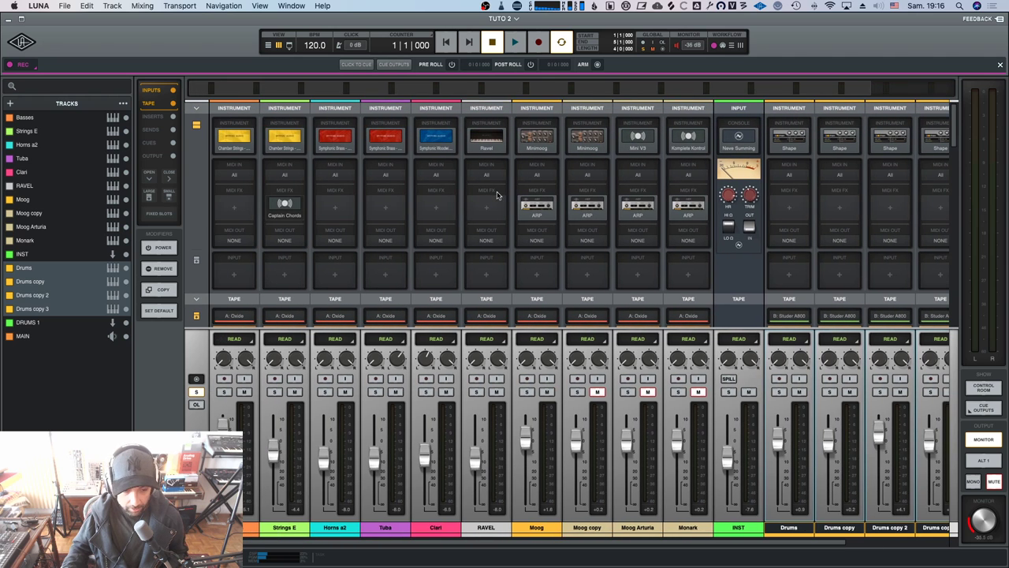
# Switch to the timeline view and look over the MIDI clips of the tracks from Basses down to the drums.
pyautogui.click(268, 44)
pyautogui.scroll(2, 595, 322)
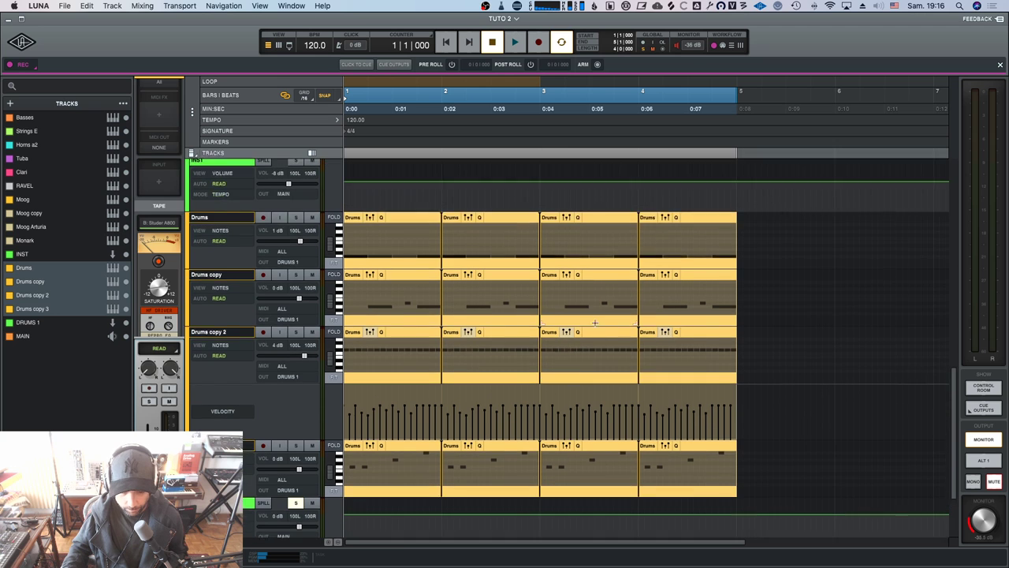
pyautogui.scroll(10, 595, 323)
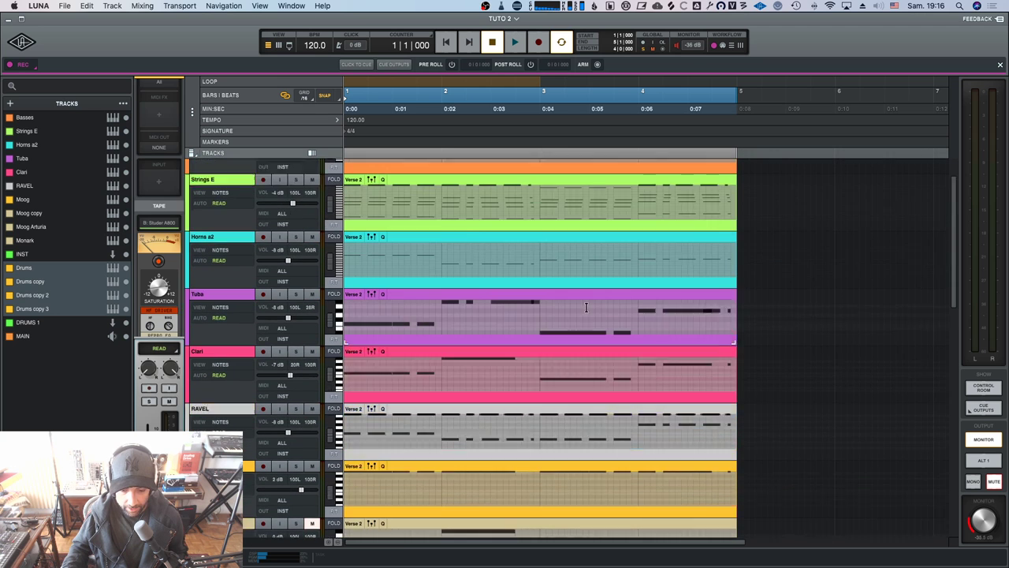
pyautogui.scroll(2, 585, 306)
pyautogui.scroll(-9, 585, 307)
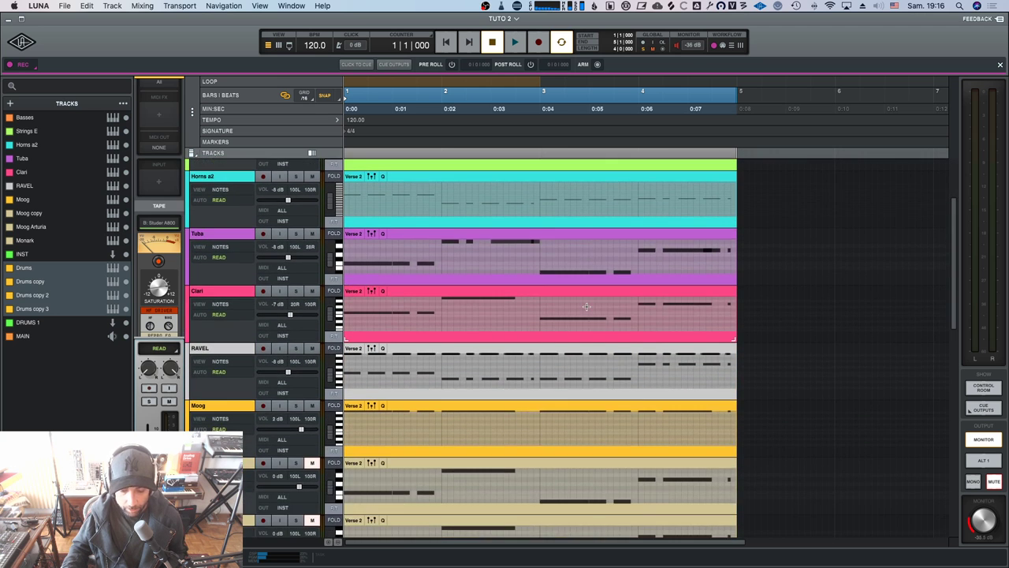
pyautogui.scroll(-2, 549, 372)
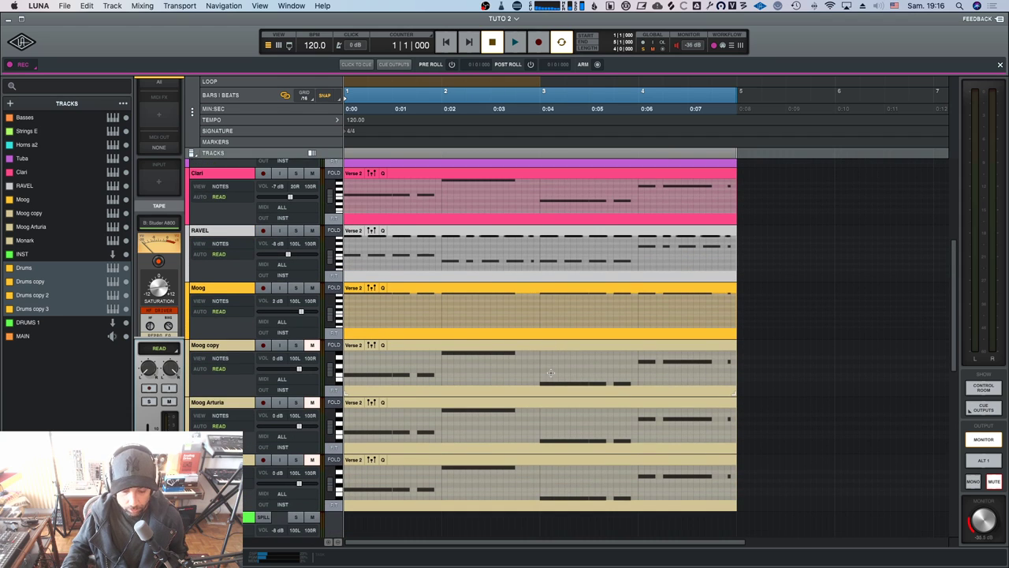
pyautogui.scroll(-1, 524, 361)
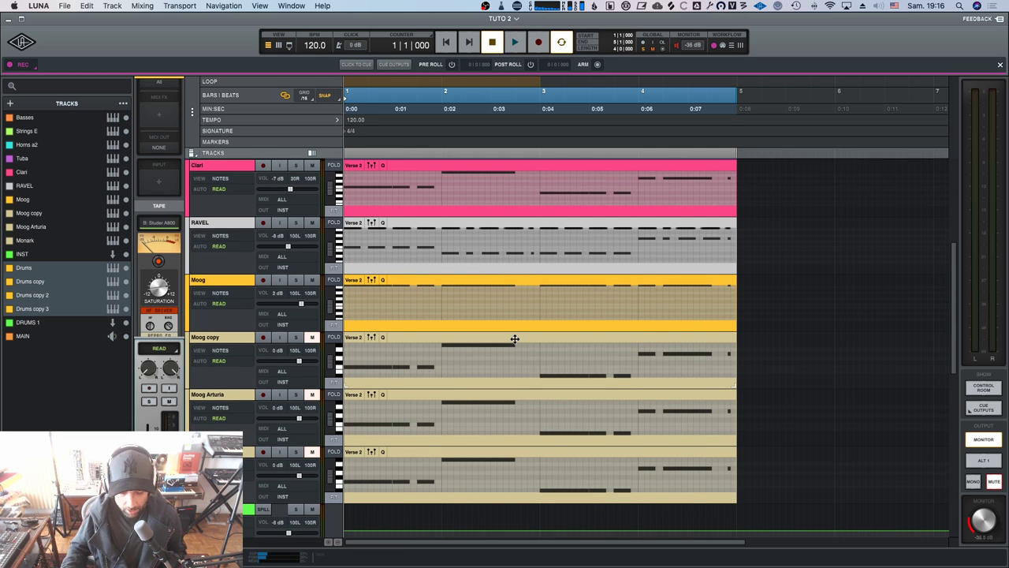
pyautogui.scroll(2, 516, 348)
pyautogui.scroll(5, 517, 348)
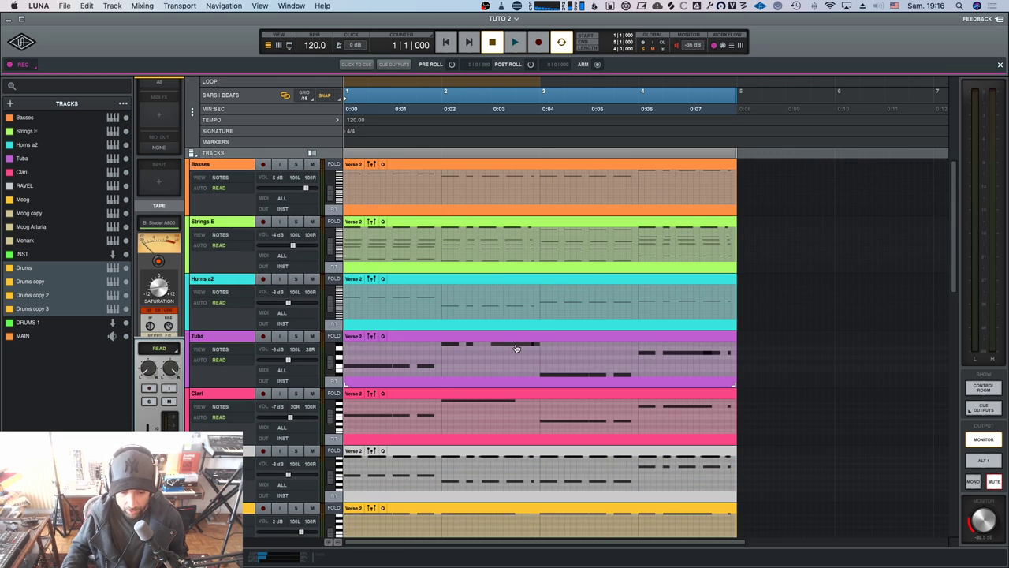
pyautogui.scroll(-3, 517, 348)
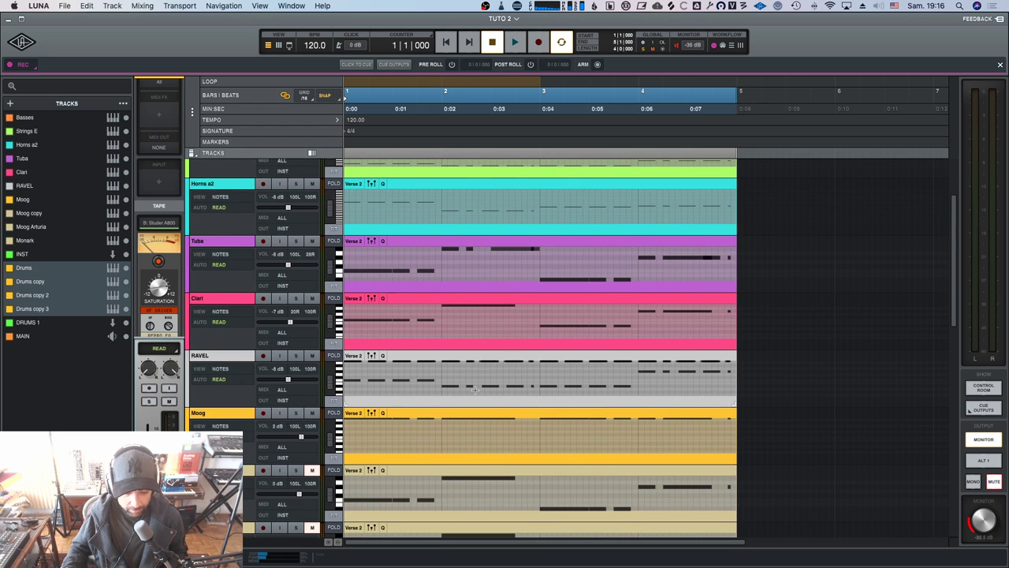
pyautogui.scroll(-1, 441, 333)
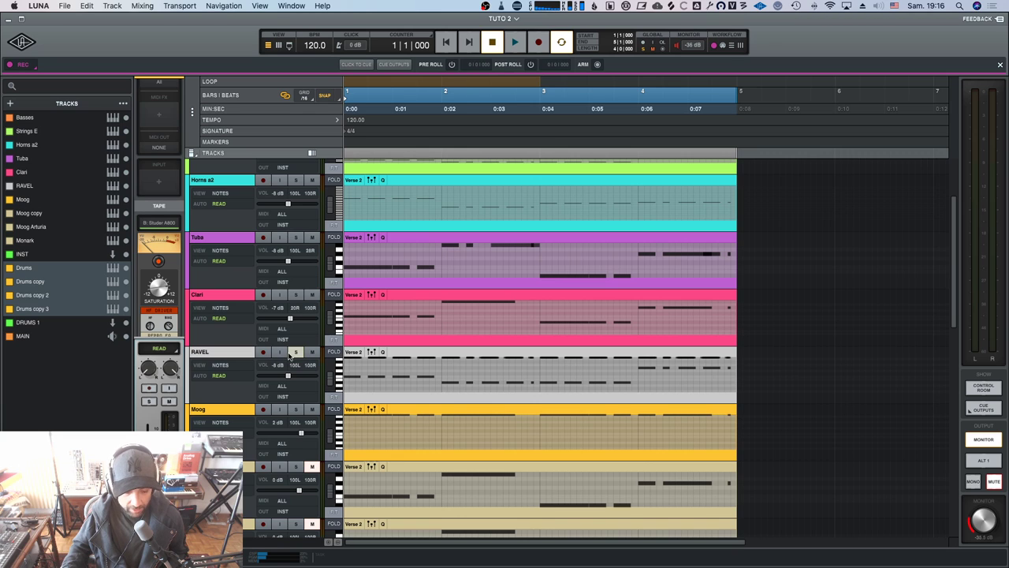
# Solo the RAVEL, Clari and Tuba tracks, clear every solo in the session, and solo Tuba alone.
pyautogui.click(295, 351)
pyautogui.click(296, 294)
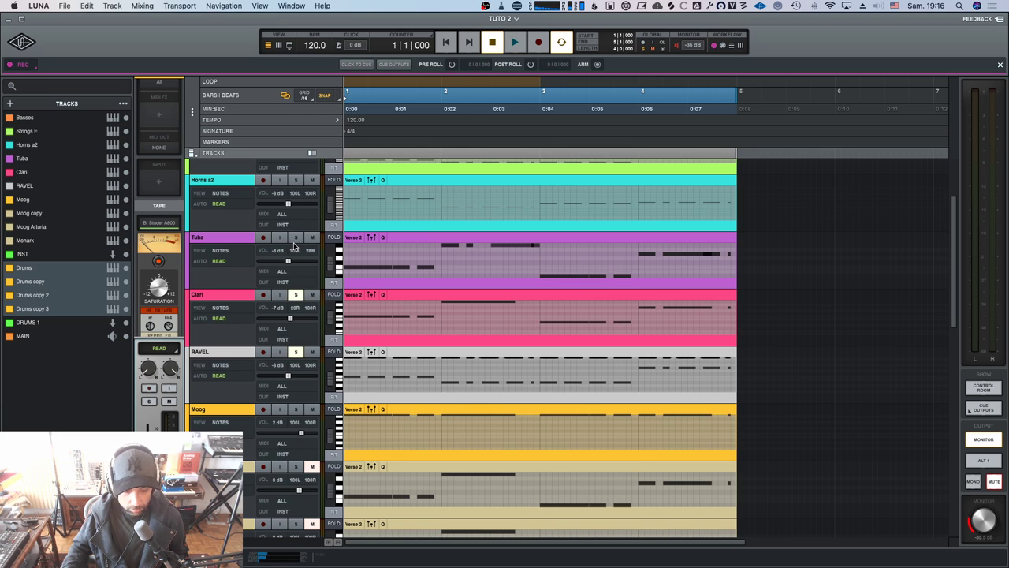
pyautogui.click(295, 236)
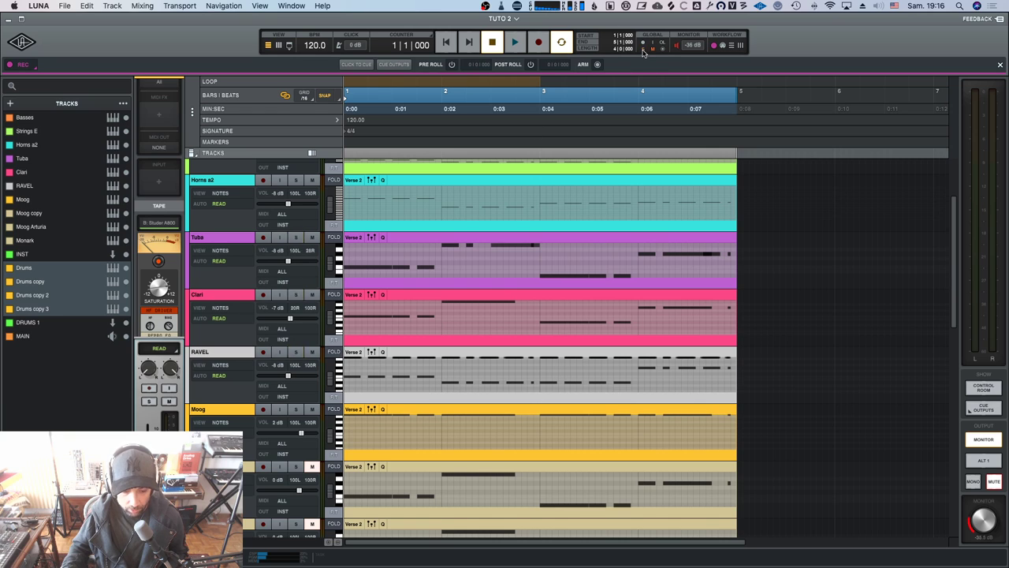
pyautogui.click(296, 236)
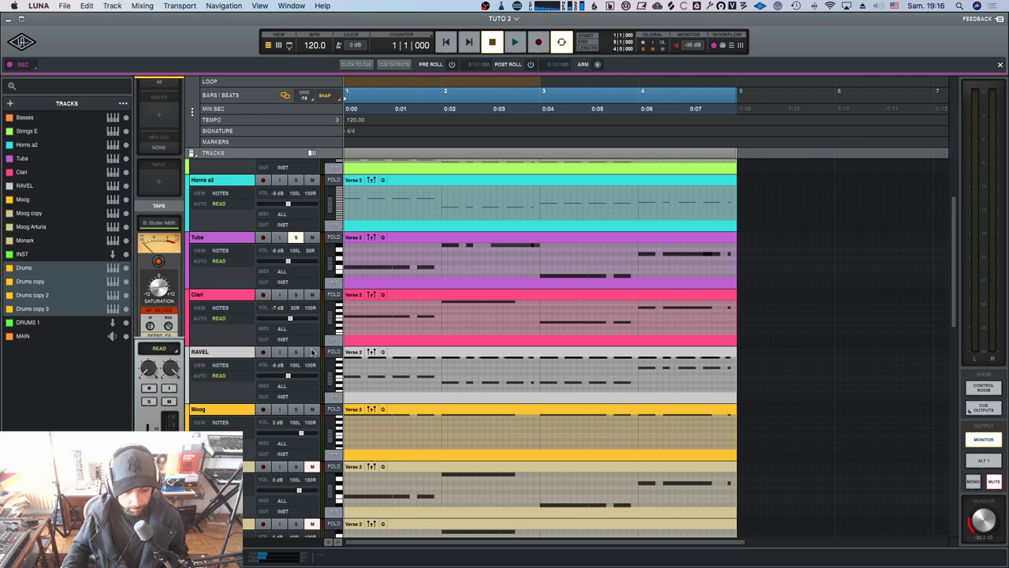
# Solo the RAVEL track instead of Tuba, select it, and play a short passage of it.
pyautogui.click(295, 352)
pyautogui.click(238, 354)
pyautogui.press('space')
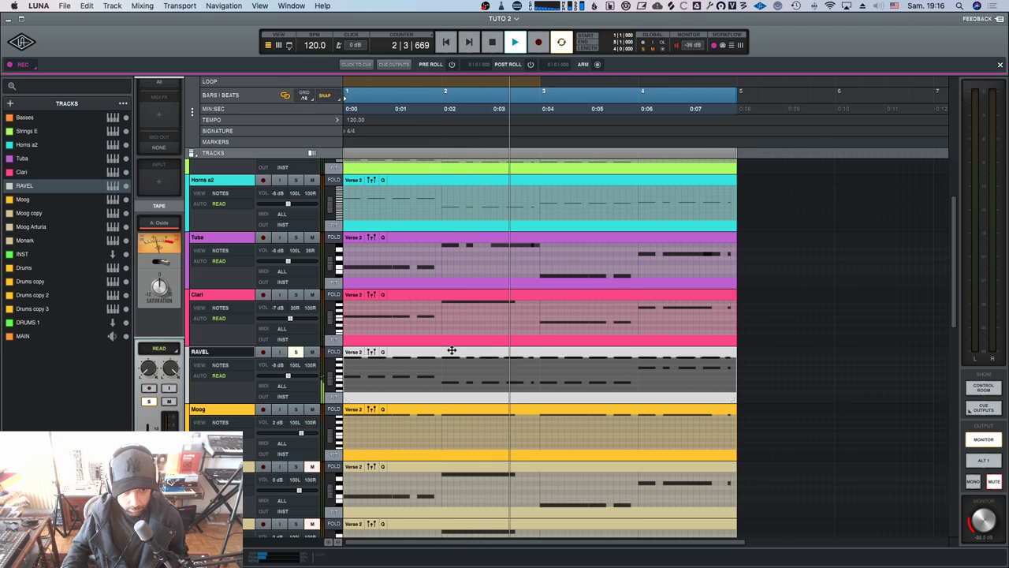
pyautogui.press('space')
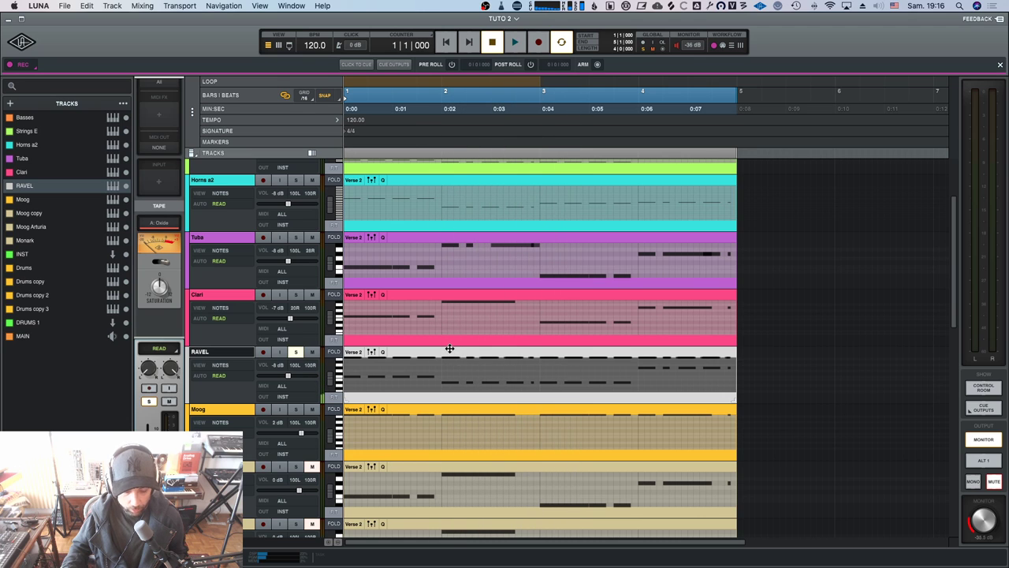
# Play the soloed RAVEL track in the mixer view while raising the INST bus fader to +6.7 dB, and stop playback.
pyautogui.scroll(-1, 449, 348)
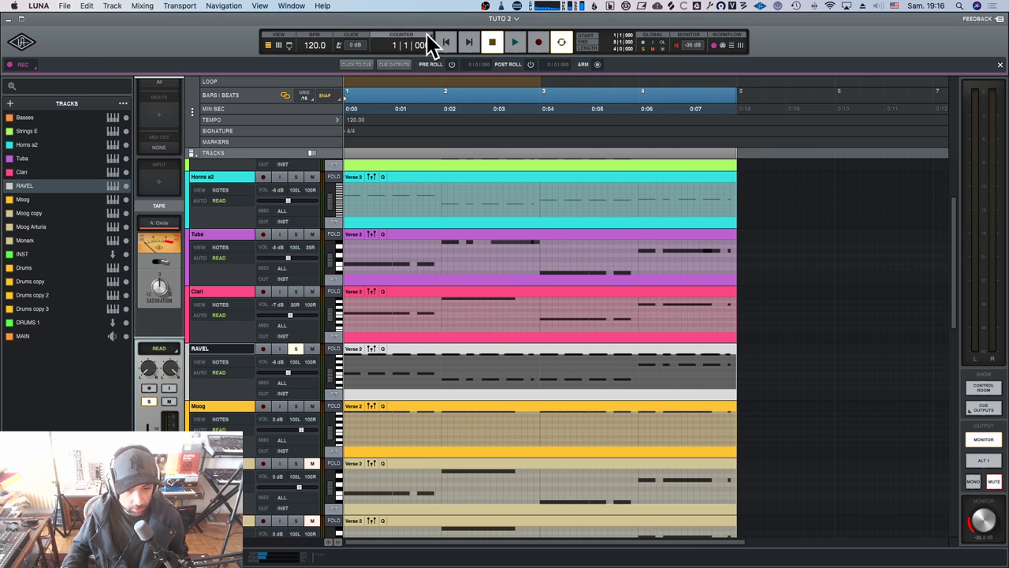
pyautogui.click(279, 46)
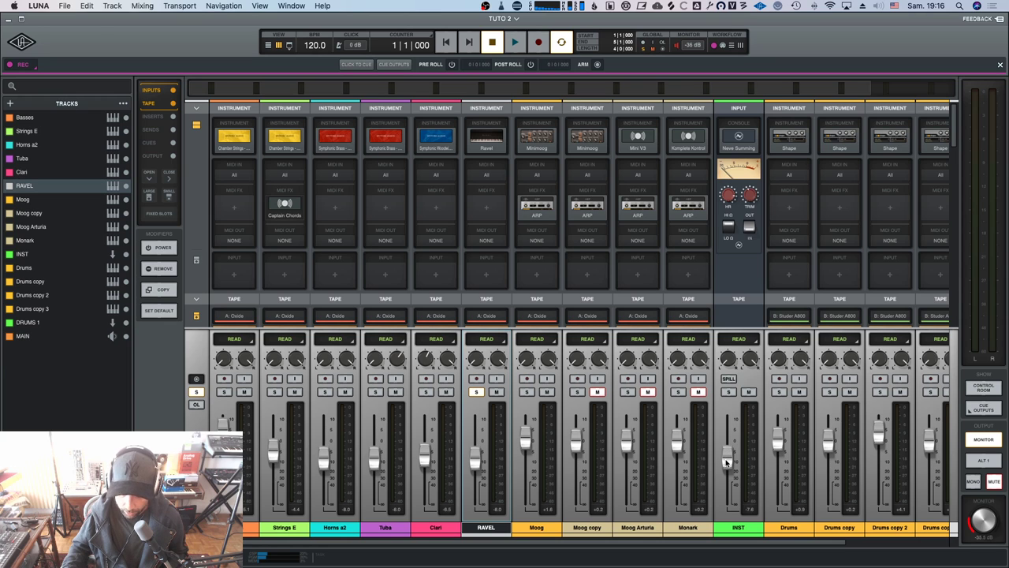
pyautogui.press('space')
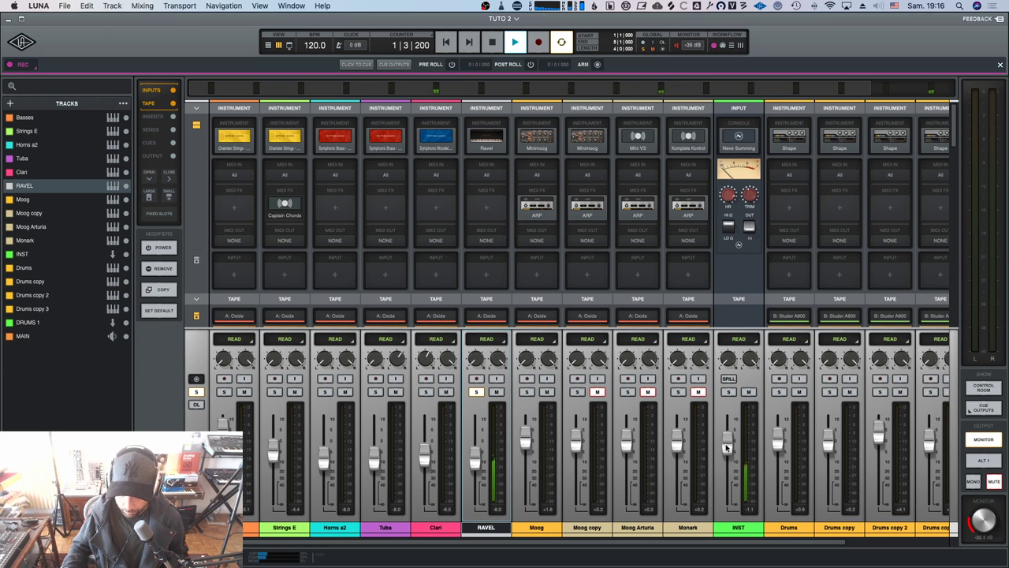
pyautogui.moveTo(727, 442); pyautogui.dragTo(728, 426)
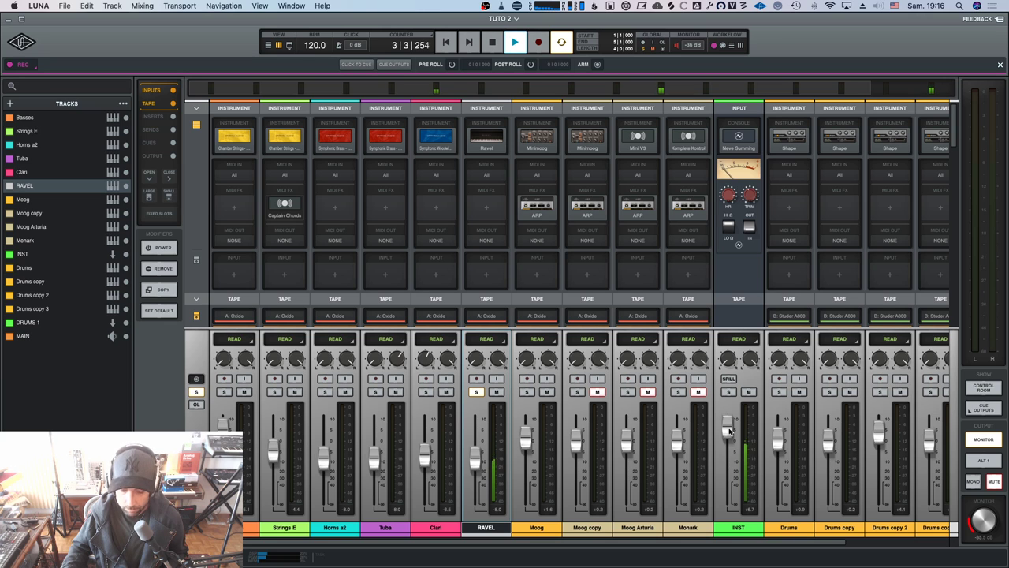
pyautogui.press('space')
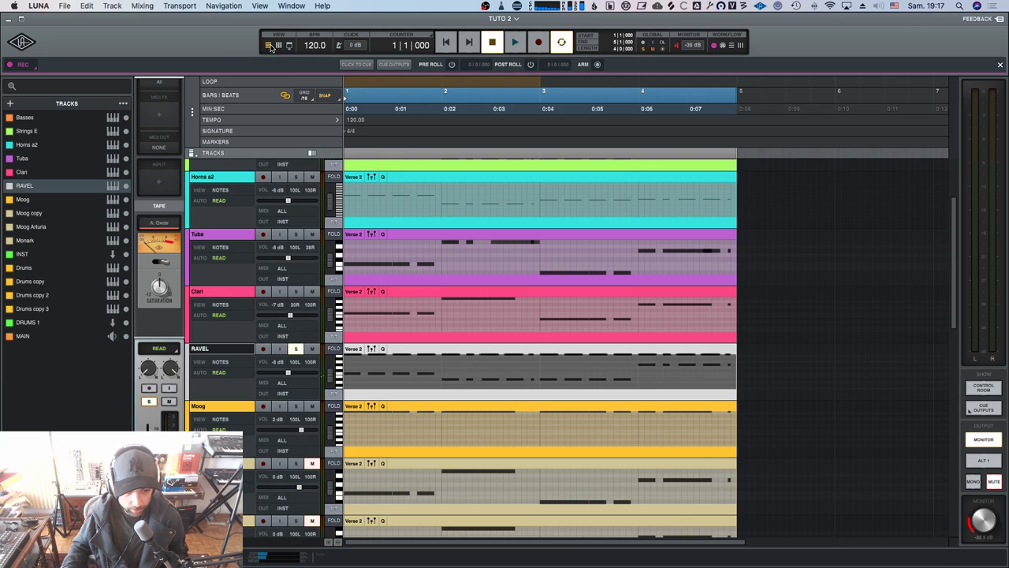
# Return to the timeline view and enlarge the RAVEL track's height until its piano-roll notes are easy to read.
pyautogui.click(268, 44)
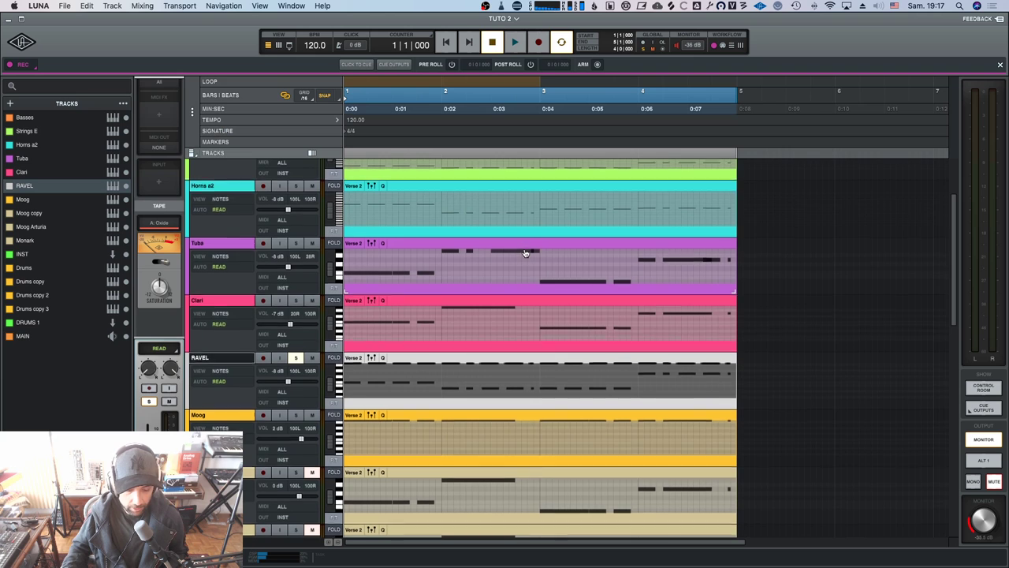
pyautogui.scroll(-3, 523, 249)
pyautogui.scroll(1, 522, 247)
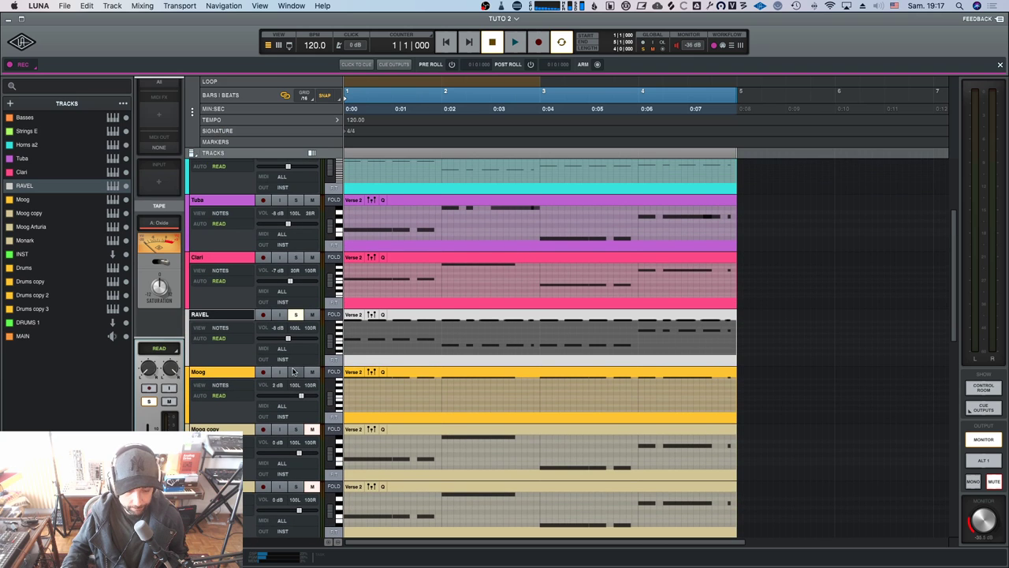
pyautogui.moveTo(300, 364); pyautogui.dragTo(298, 451)
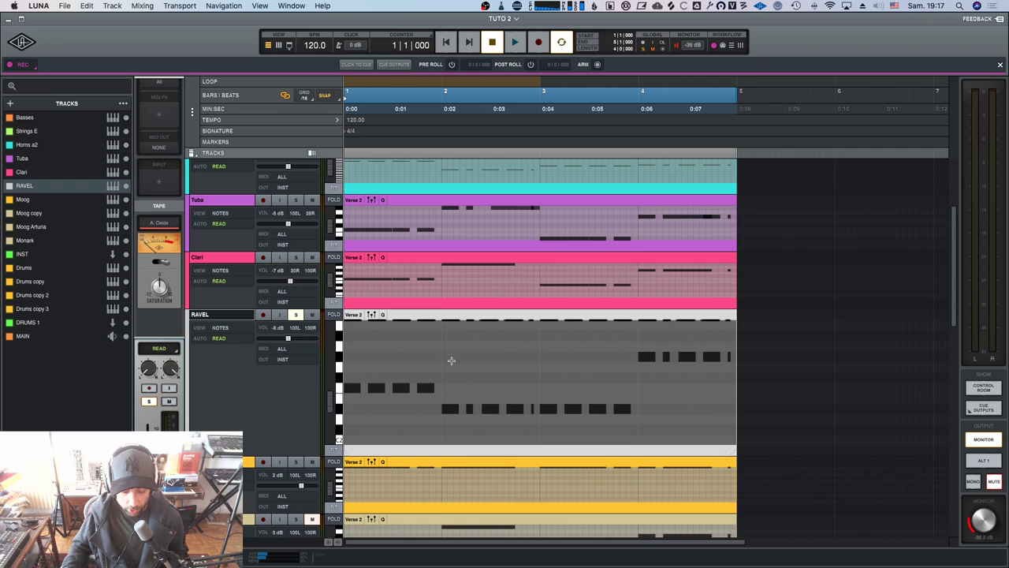
# Select the RAVEL Verse 2 clip and toggle the zoom to the selected clip repeatedly, ending zoomed in.
pyautogui.doubleClick(530, 315)
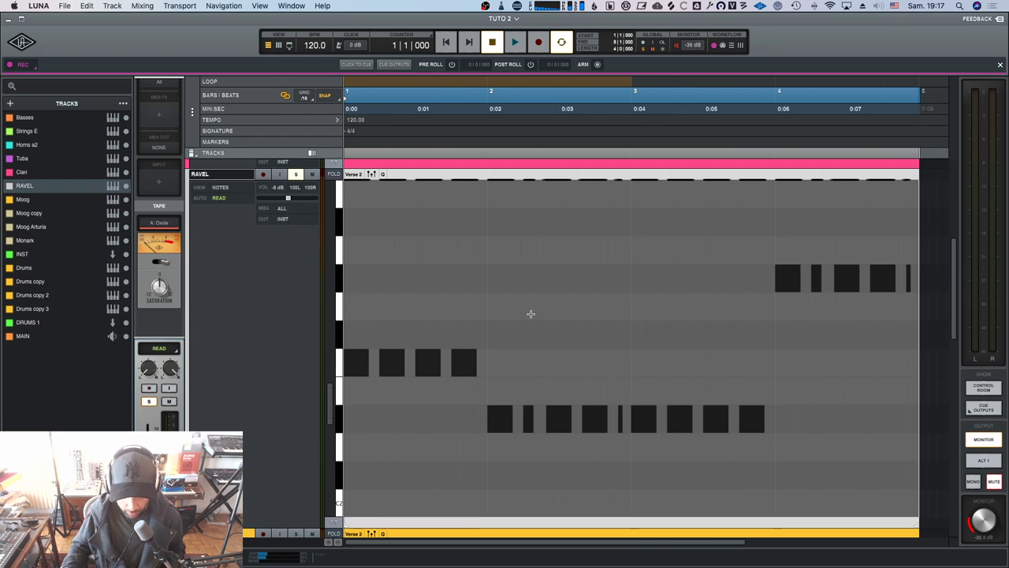
pyautogui.press('e')
pyautogui.press('e')
pyautogui.press('e')
pyautogui.press('e')
pyautogui.press('e')
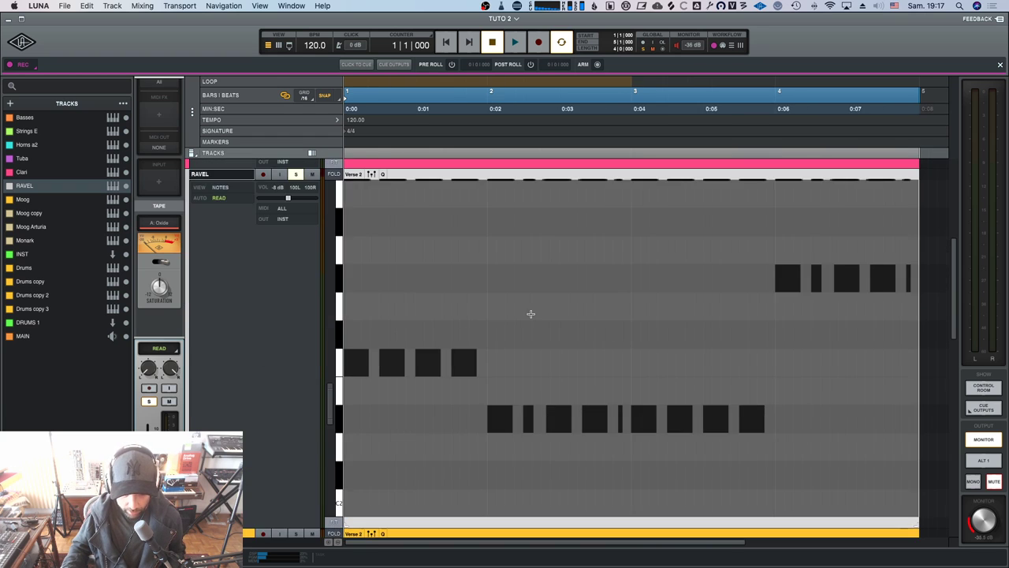
pyautogui.press('e')
pyautogui.press('e')
pyautogui.press('e')
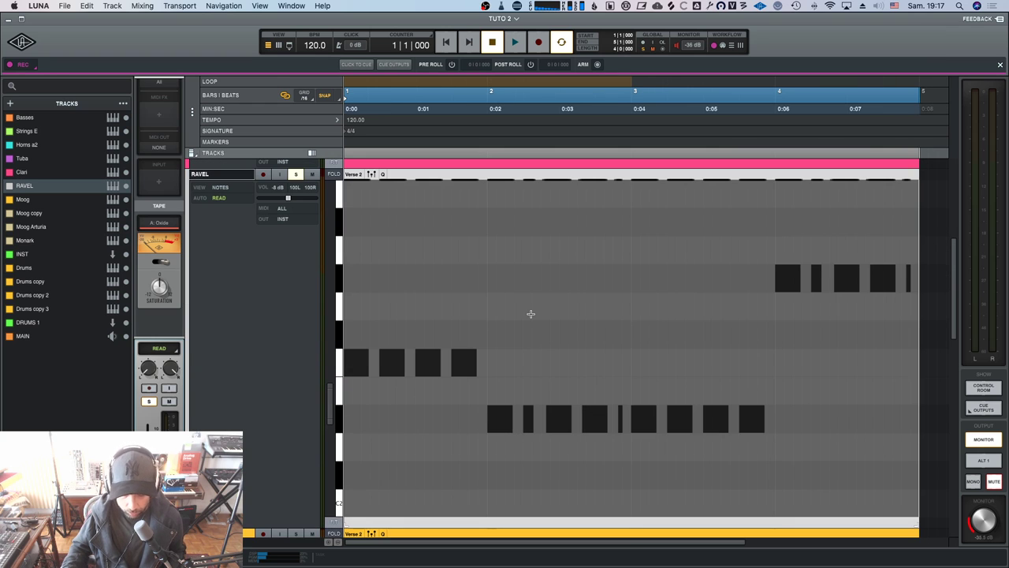
# Examine the enlarged RAVEL piano roll, from the note area to the velocity lane below, and reselect the Verse 2 clip.
pyautogui.scroll(3, 550, 307)
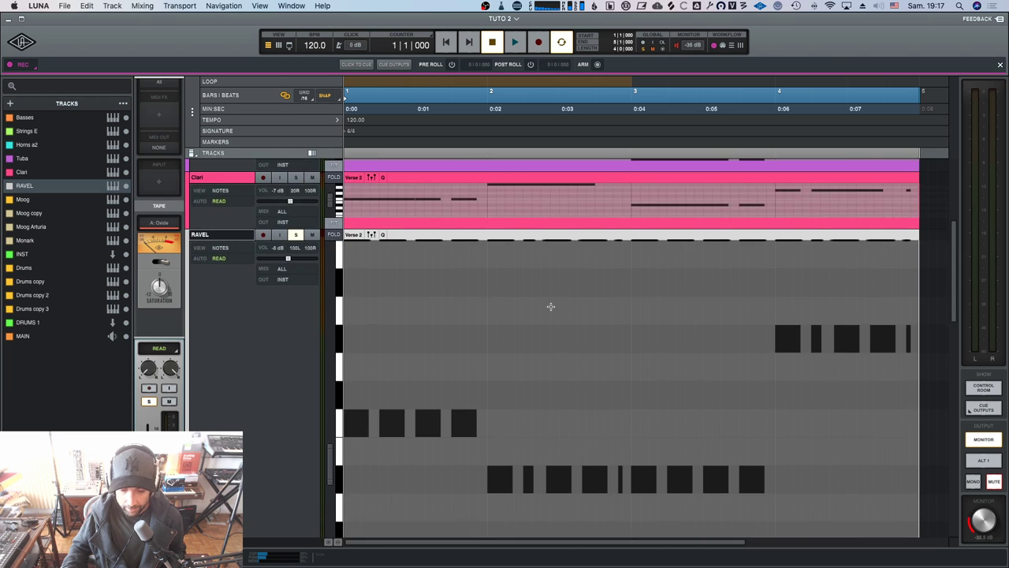
pyautogui.scroll(-4, 550, 307)
pyautogui.scroll(3, 550, 307)
pyautogui.click(517, 335)
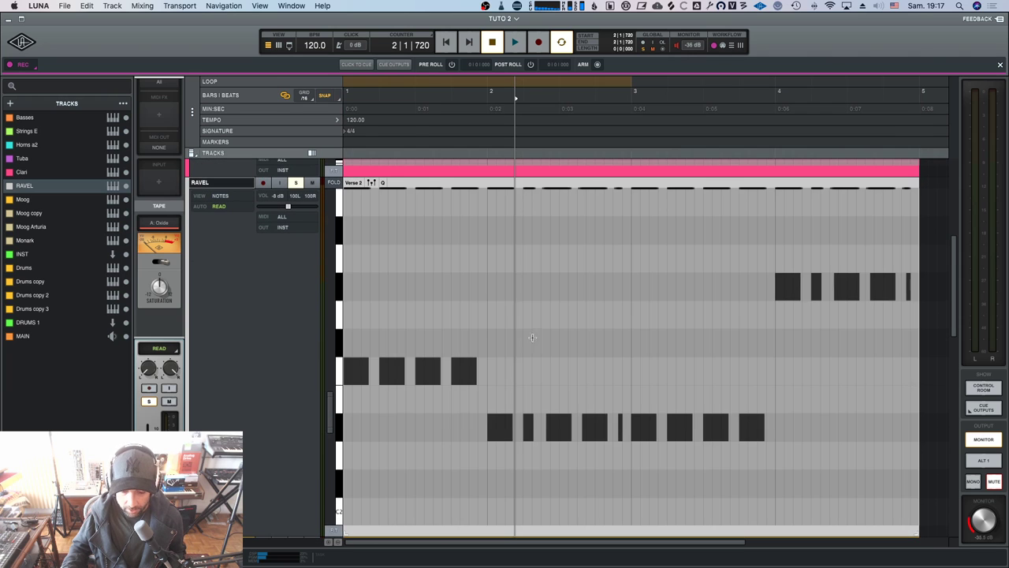
pyautogui.click(551, 186)
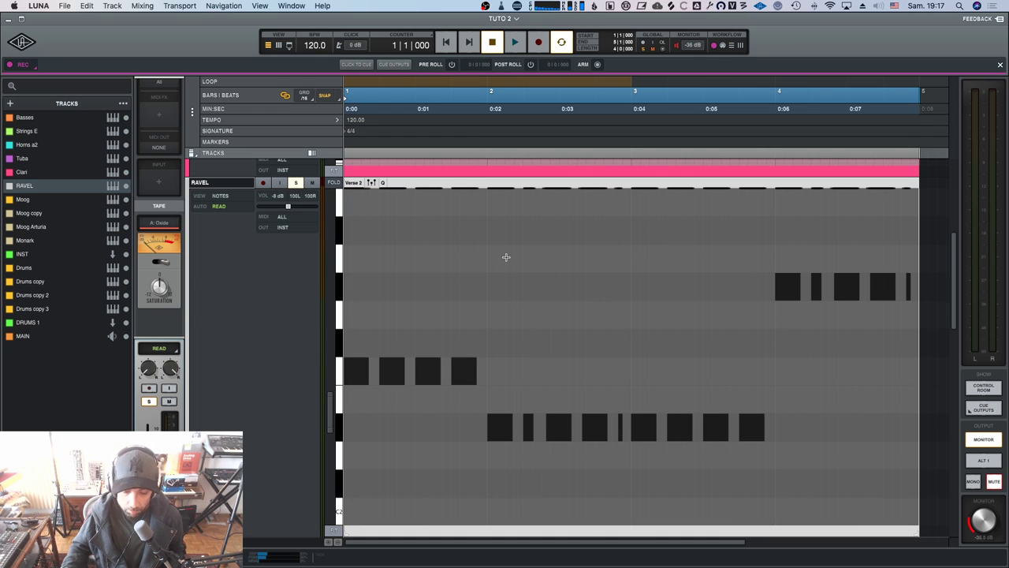
pyautogui.scroll(-1, 507, 258)
pyautogui.scroll(1, 382, 227)
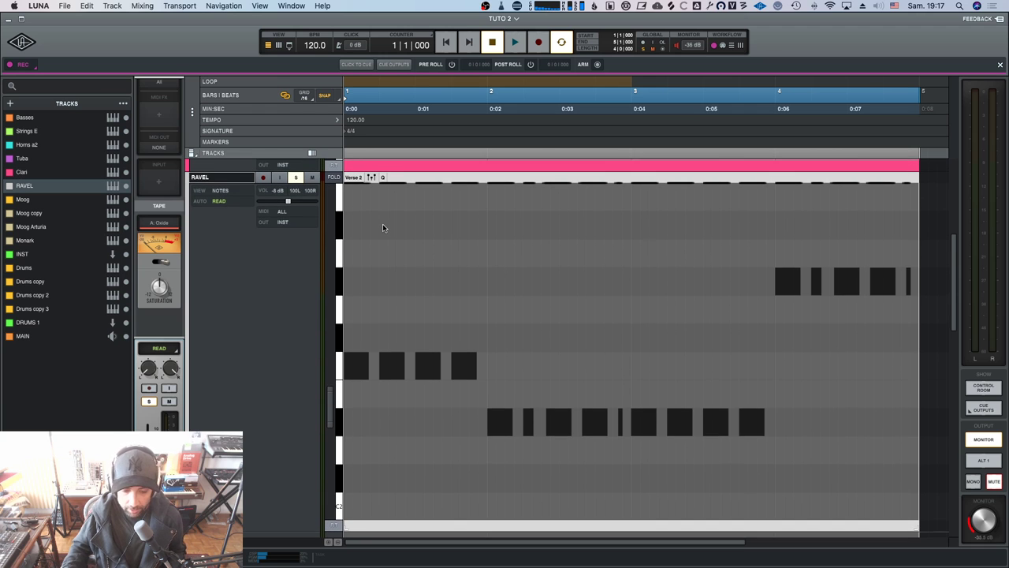
pyautogui.scroll(-1, 370, 214)
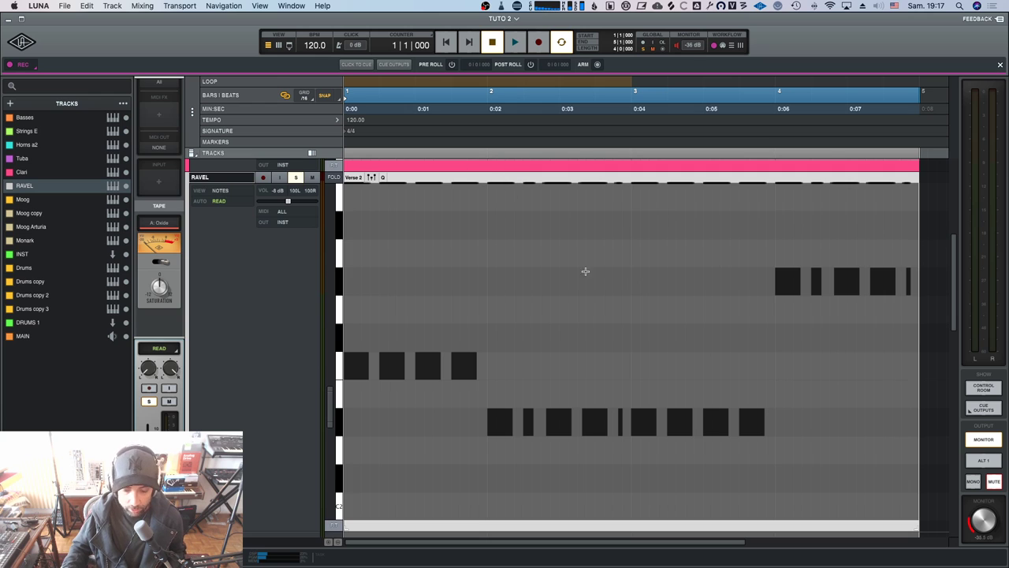
pyautogui.scroll(2, 550, 319)
pyautogui.scroll(-4, 512, 260)
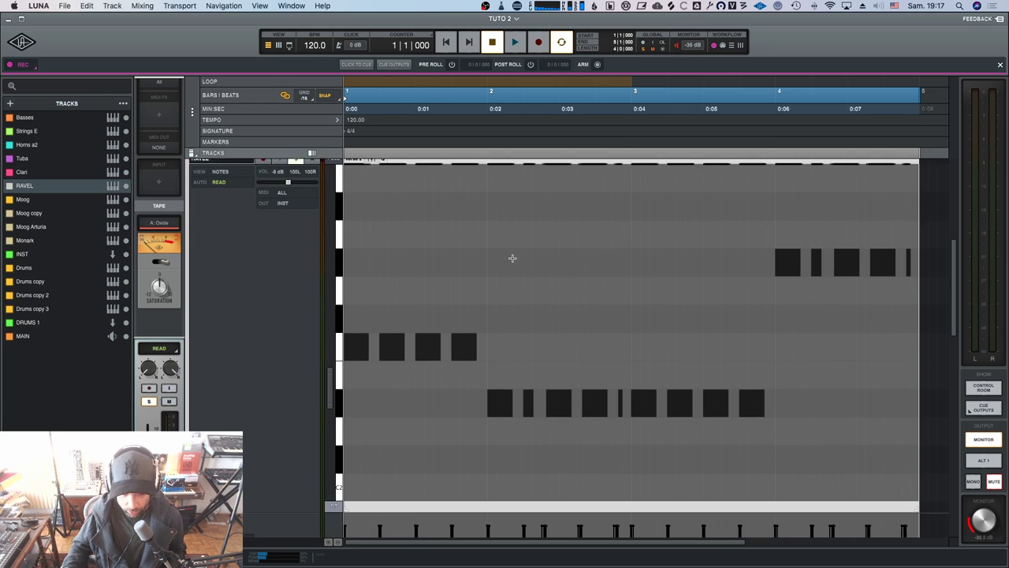
pyautogui.scroll(4, 512, 257)
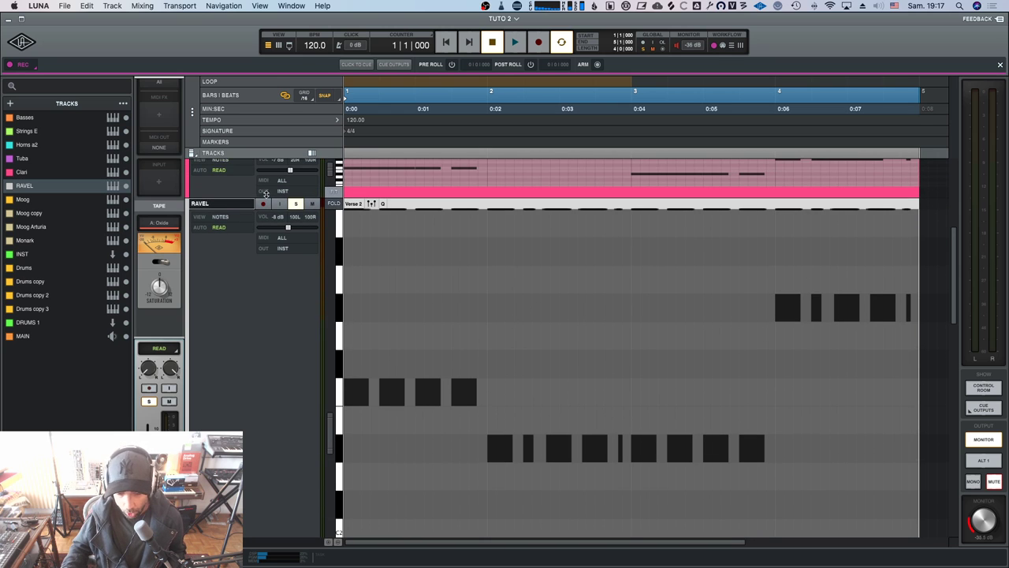
pyautogui.scroll(-3, 555, 284)
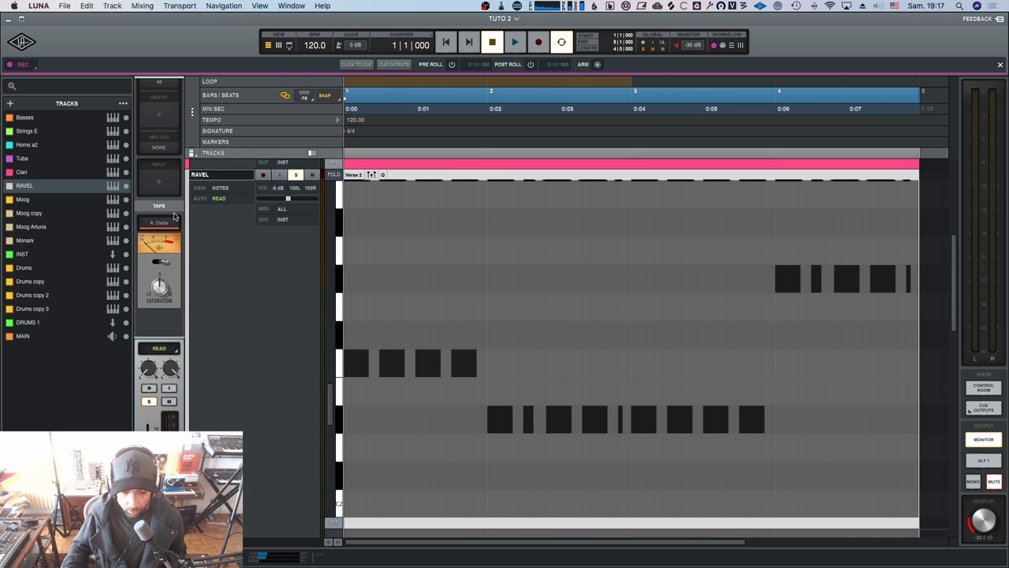
# Compare RAVEL's piano roll folded to its used notes with the unfolded keyboard, and toggle fitting the full note range.
pyautogui.click(332, 176)
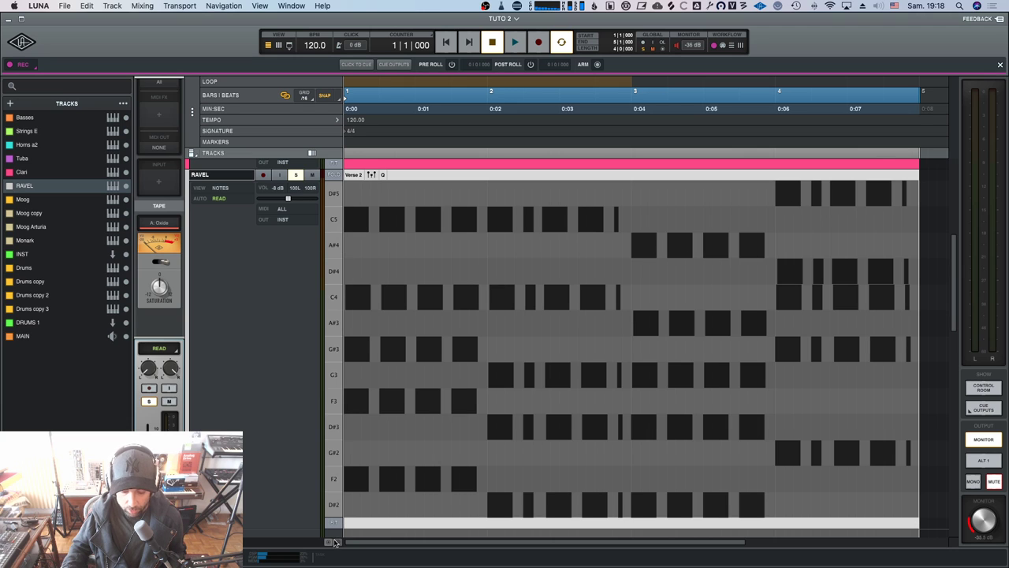
pyautogui.click(333, 523)
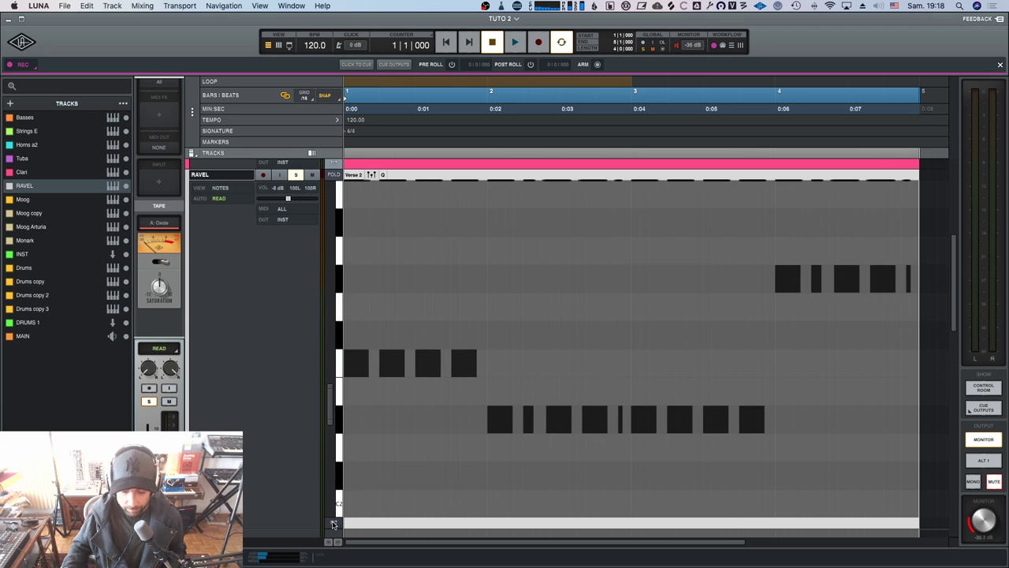
pyautogui.click(334, 522)
pyautogui.click(334, 523)
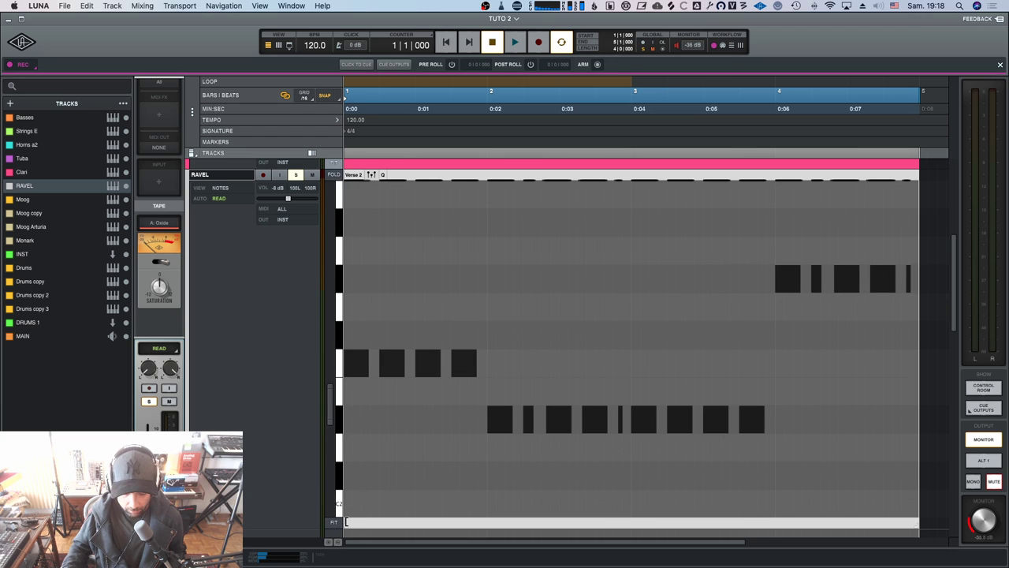
pyautogui.click(334, 523)
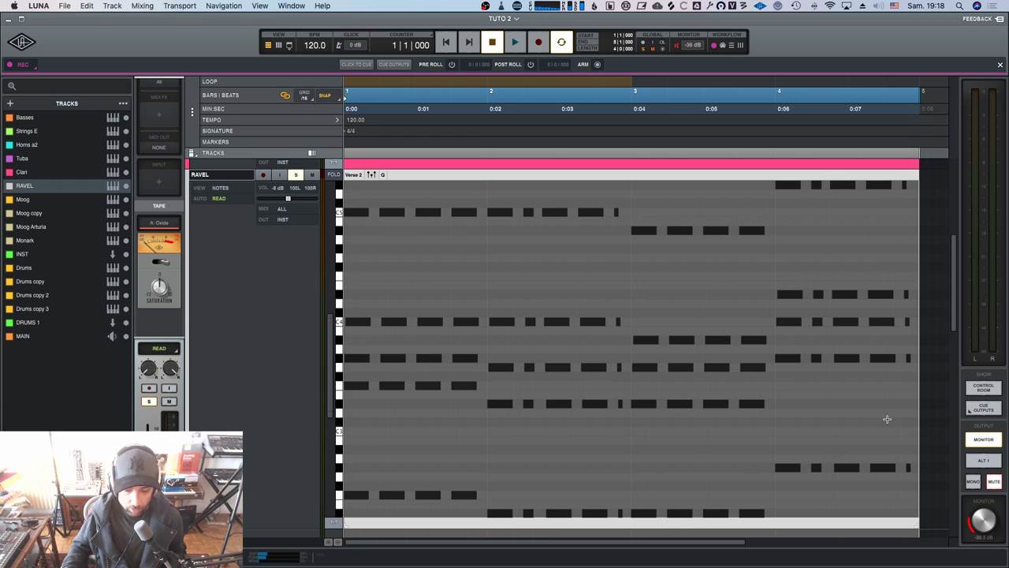
pyautogui.click(331, 523)
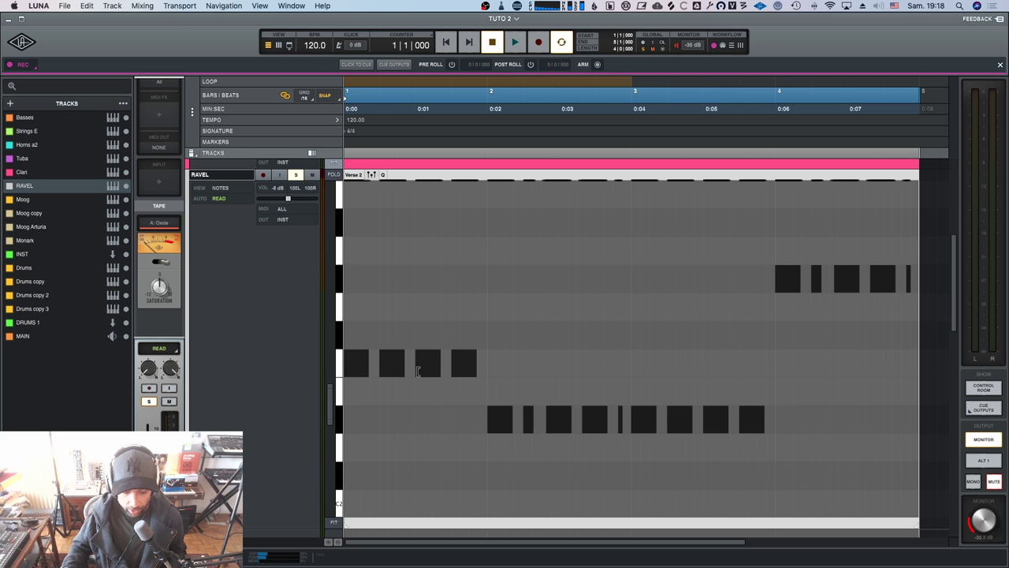
# Rescale and shift the RAVEL keyboard range to show more octaves, and fold the piano roll to its used notes.
pyautogui.moveTo(332, 389); pyautogui.dragTo(341, 367)
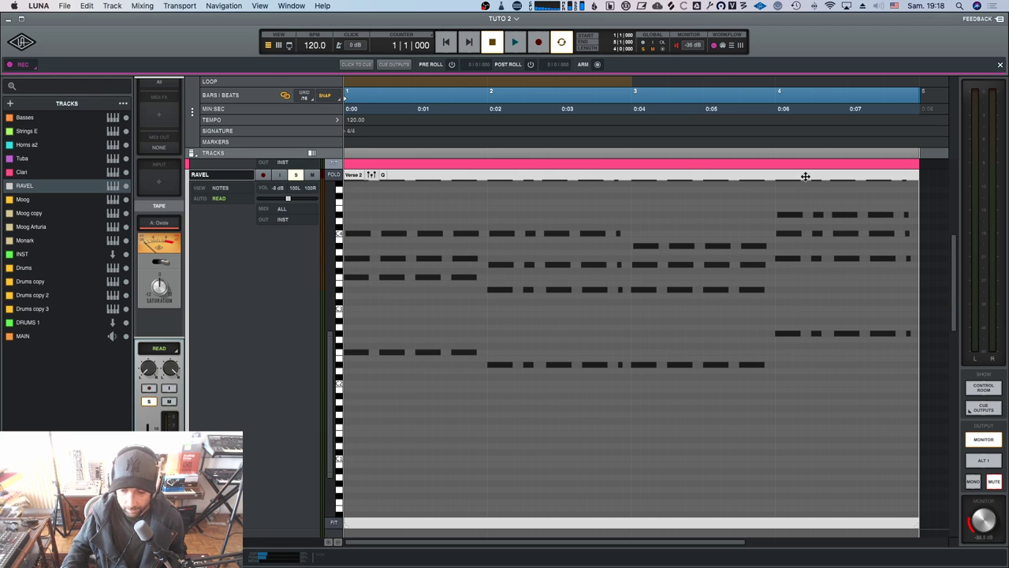
pyautogui.moveTo(323, 386); pyautogui.dragTo(340, 343)
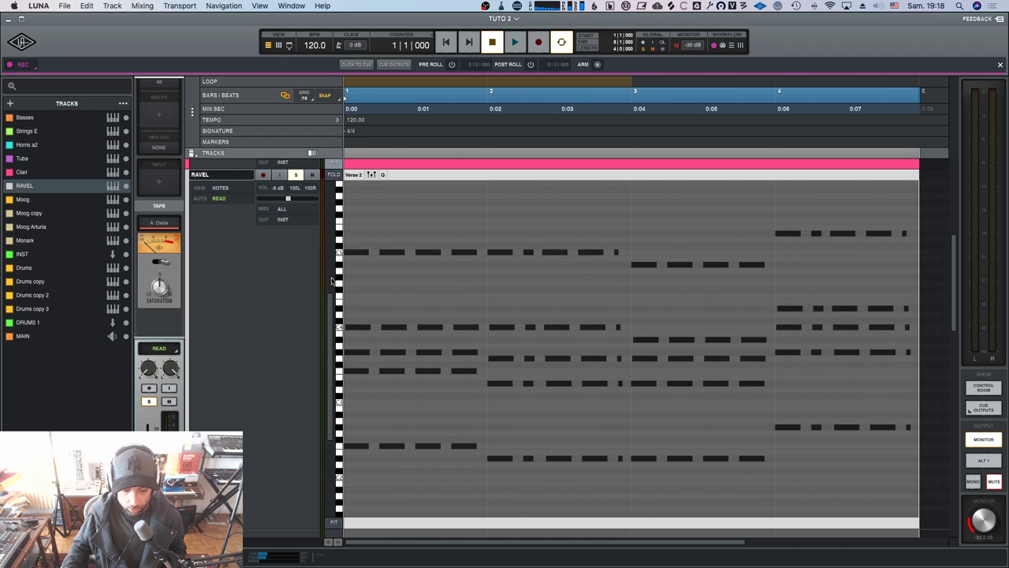
pyautogui.moveTo(329, 300)
pyautogui.mouseDown()
pyautogui.moveTo(330, 274)
pyautogui.moveTo(333, 410)
pyautogui.moveTo(334, 296)
pyautogui.mouseUp()
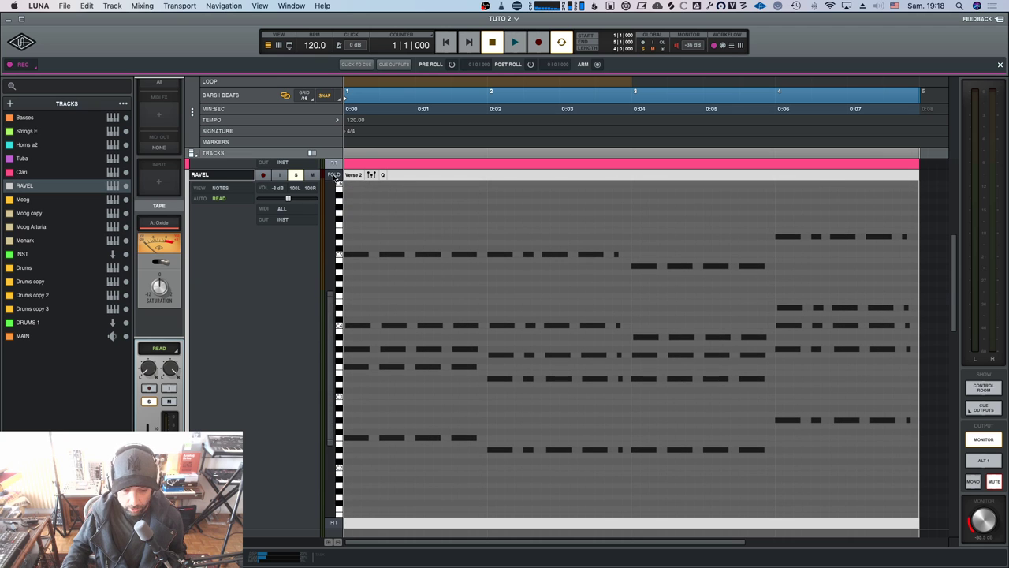
pyautogui.click(335, 175)
# Place the playhead at 2|3|000 inside the RAVEL clip, and make the whole RAVEL Verse 2 clip the selection again.
pyautogui.click(560, 268)
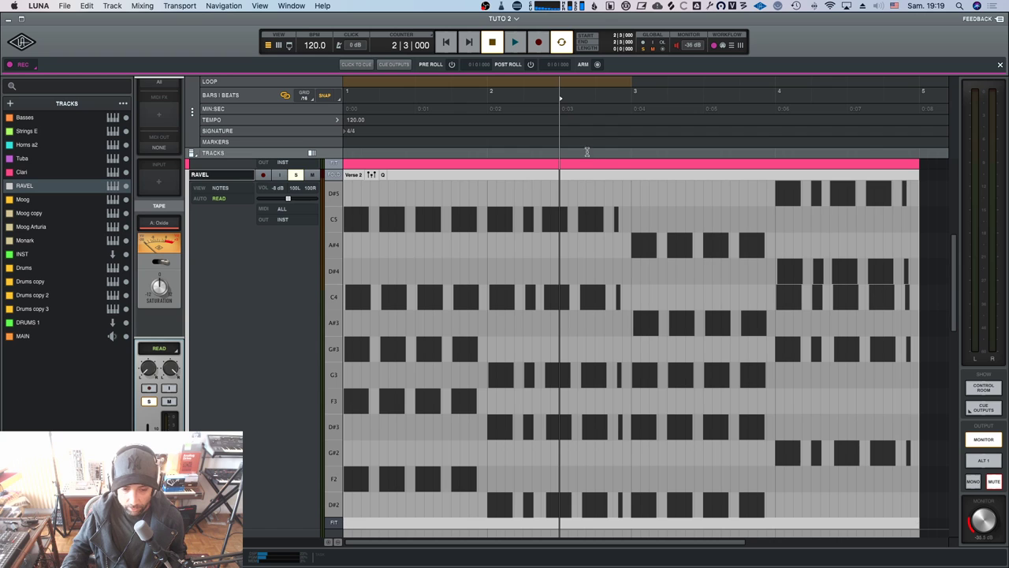
pyautogui.click(588, 175)
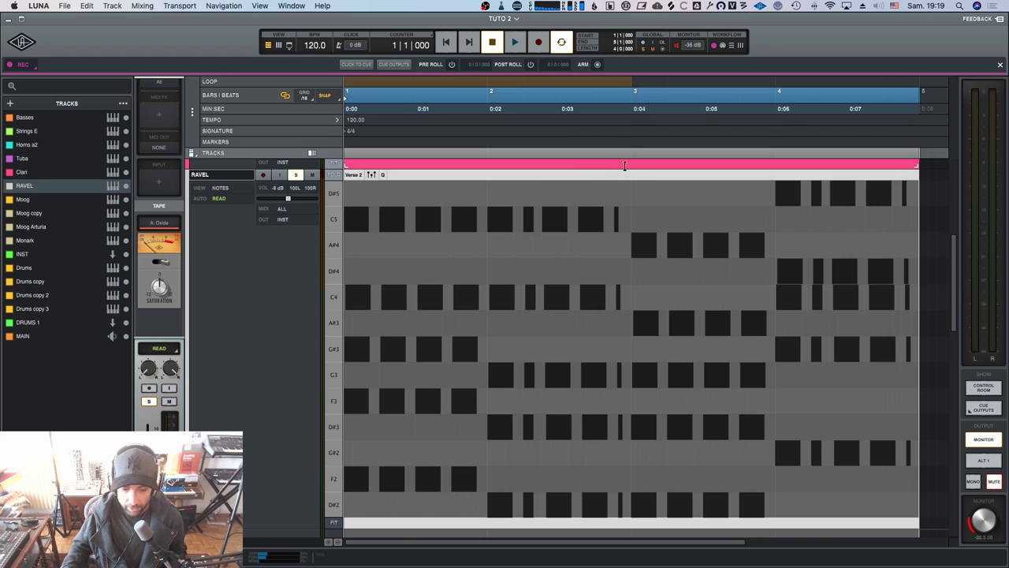
pyautogui.click(624, 165)
pyautogui.click(586, 220)
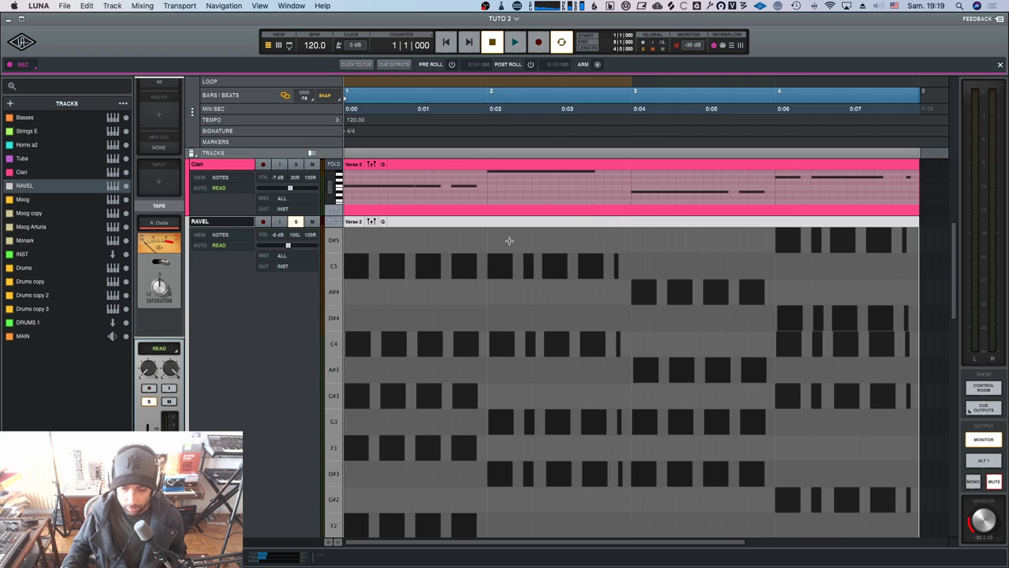
# Audition the selected RAVEL Verse 2 clip from bar 1 and turn off loop playback.
pyautogui.scroll(-1, 509, 240)
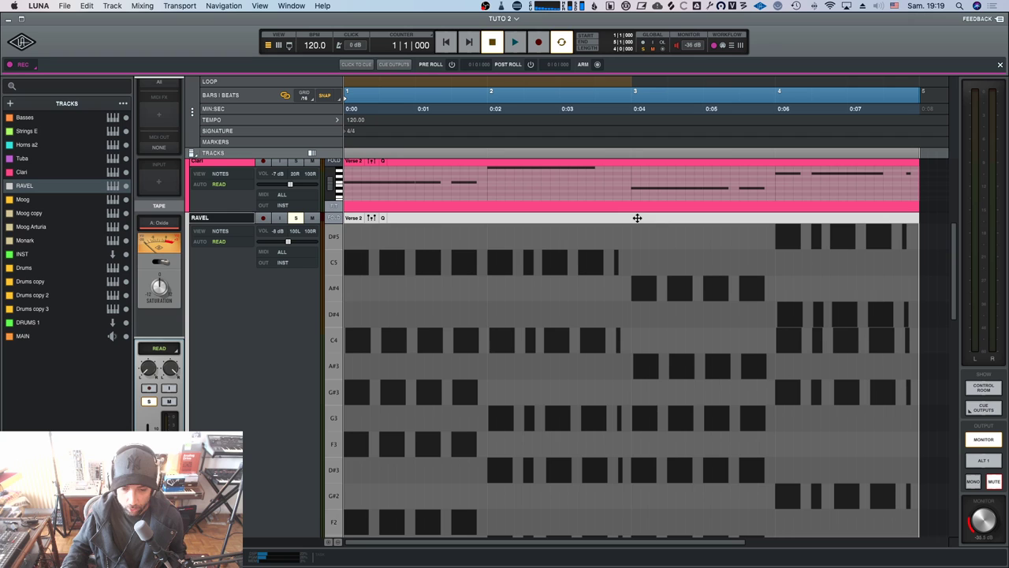
pyautogui.press('space')
pyautogui.press('space')
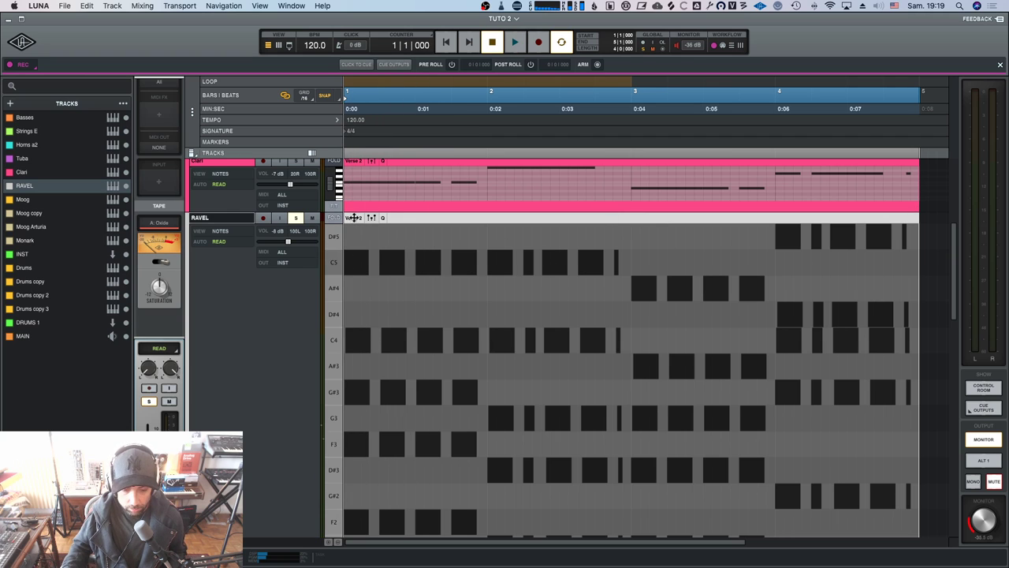
pyautogui.press('space')
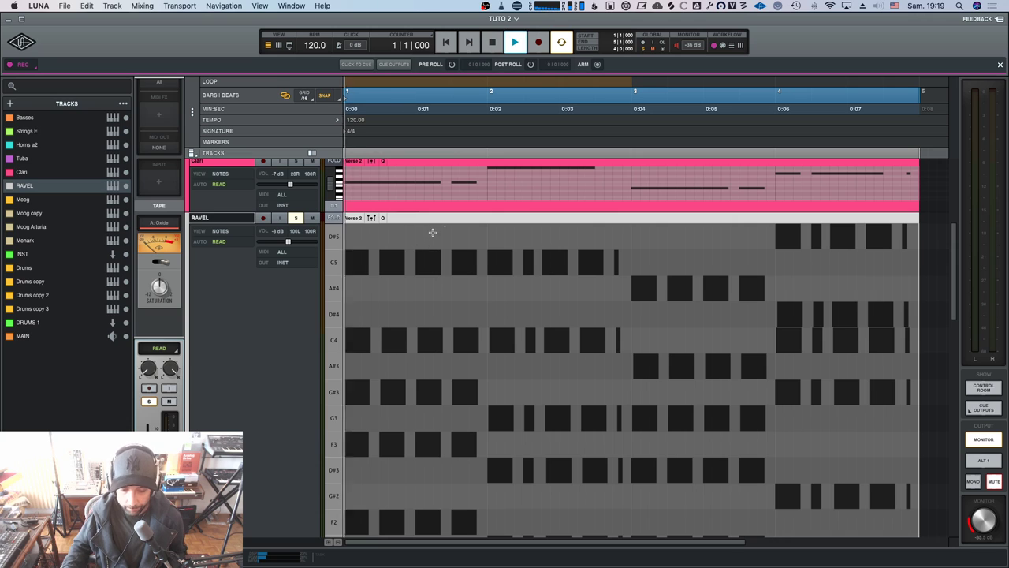
pyautogui.press('space')
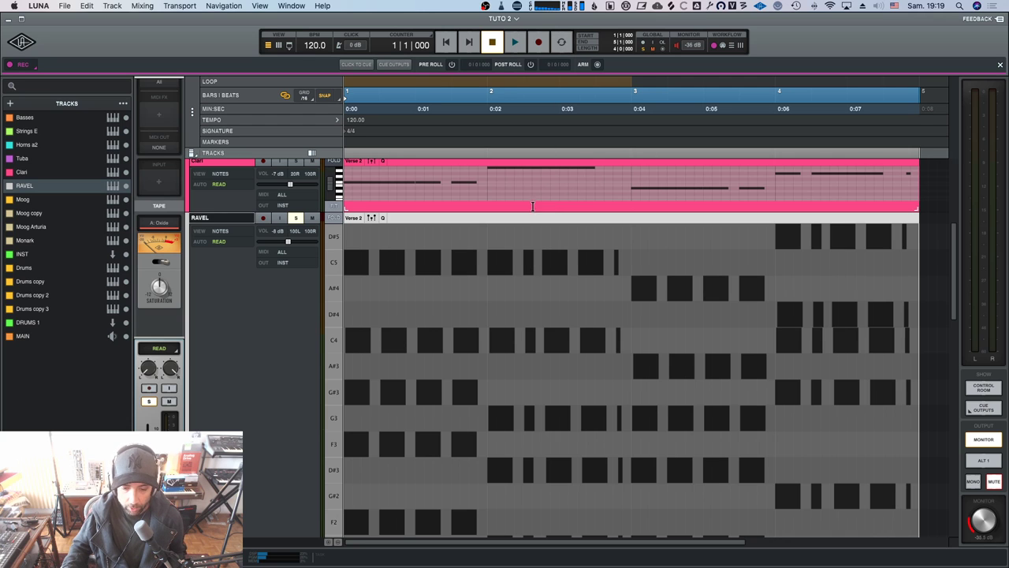
# Select the Clari and RAVEL Verse 2 clips in turn, then play from 2|4|240 and from the start of bar 3.
pyautogui.click(533, 160)
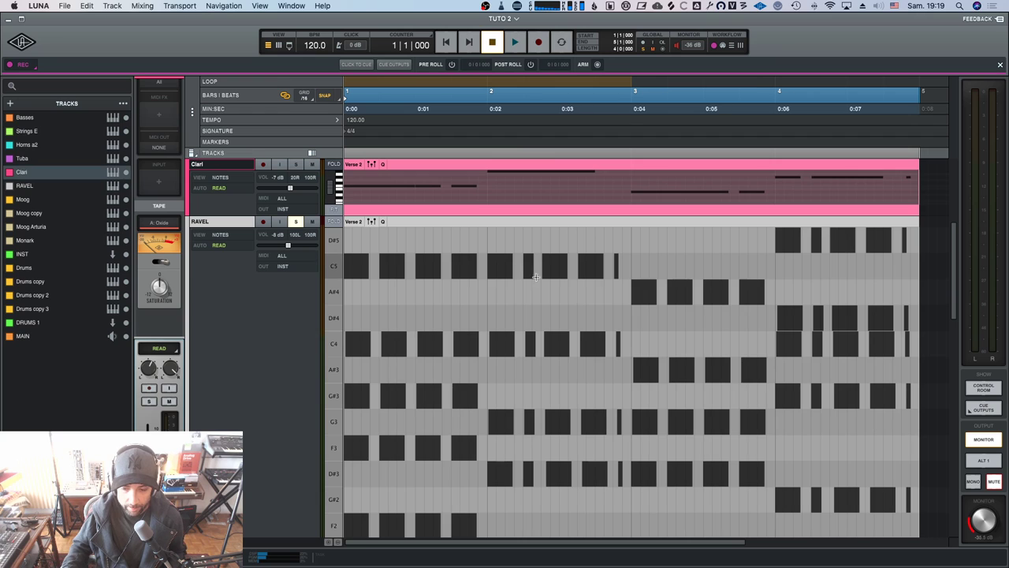
pyautogui.click(552, 222)
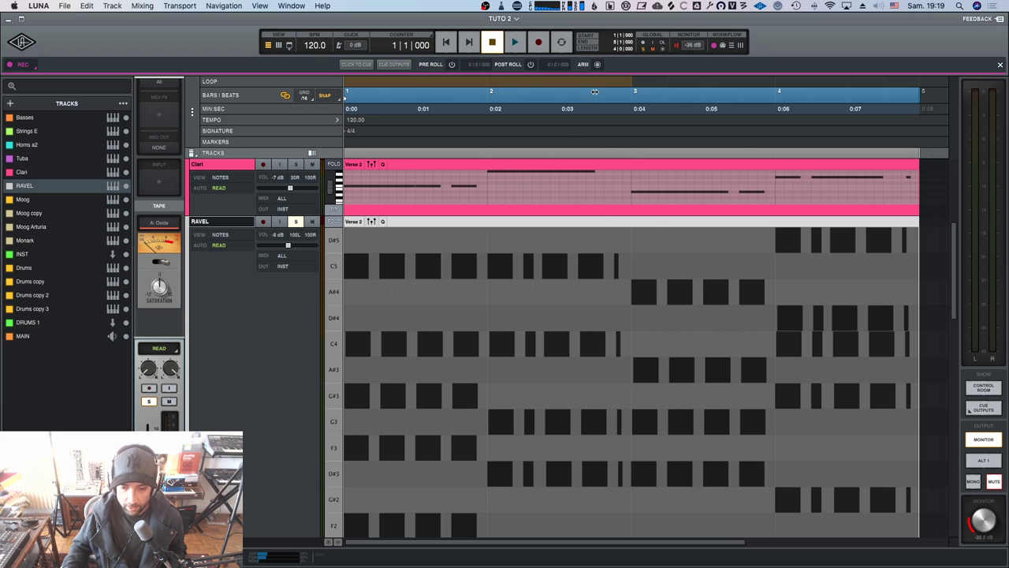
pyautogui.click(604, 108)
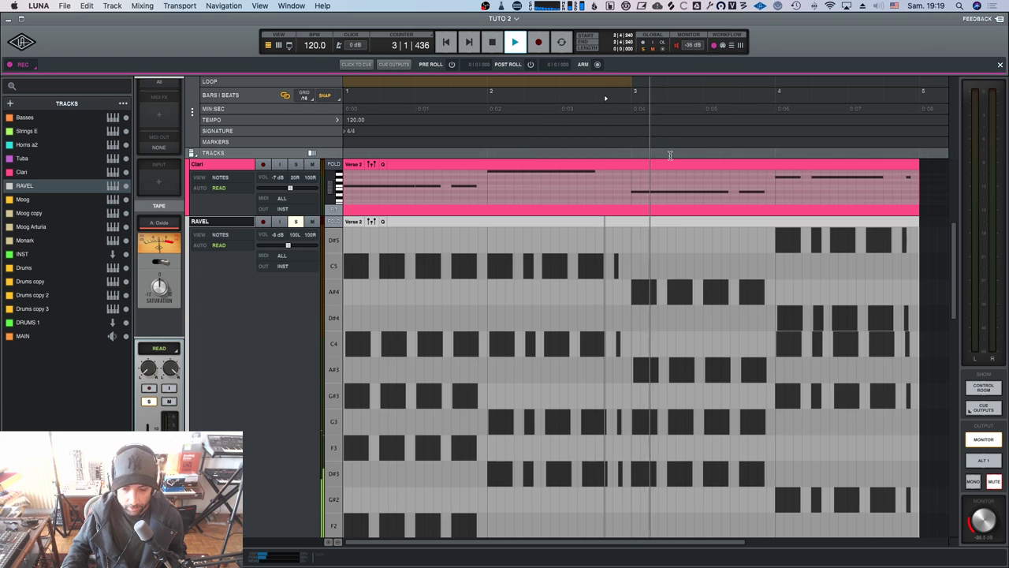
pyautogui.click(633, 99)
pyautogui.press('space')
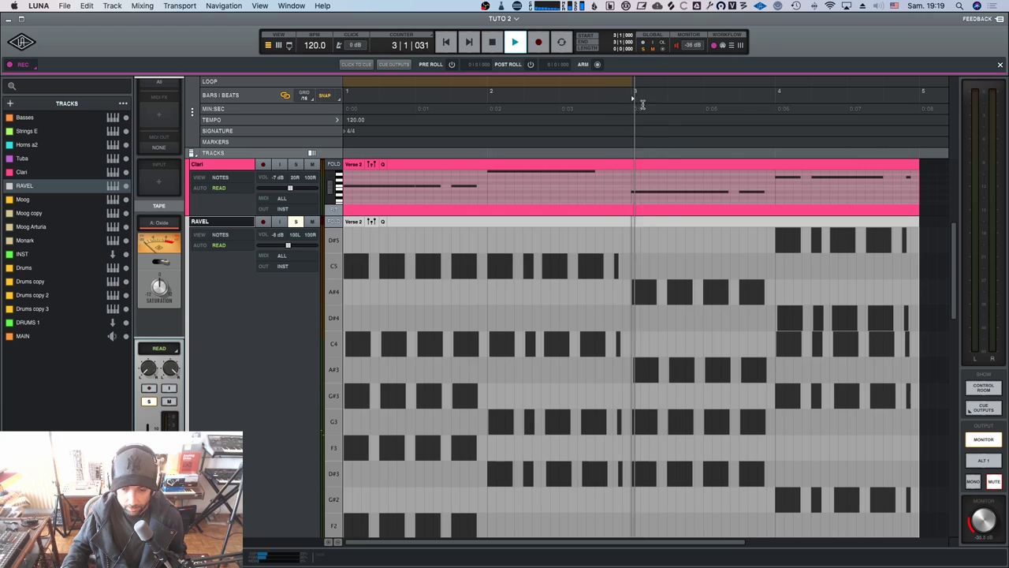
pyautogui.press('space')
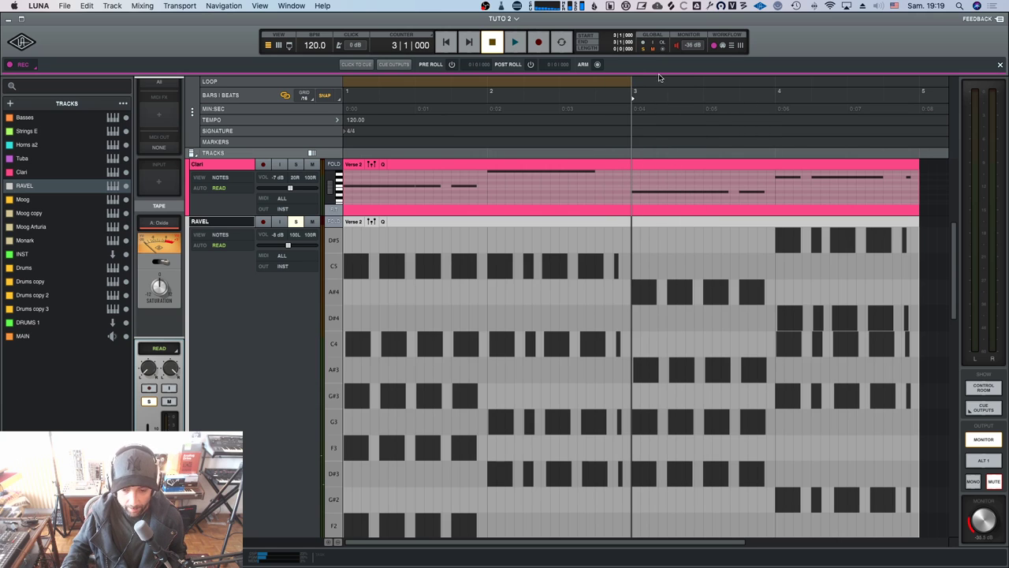
pyautogui.press('space')
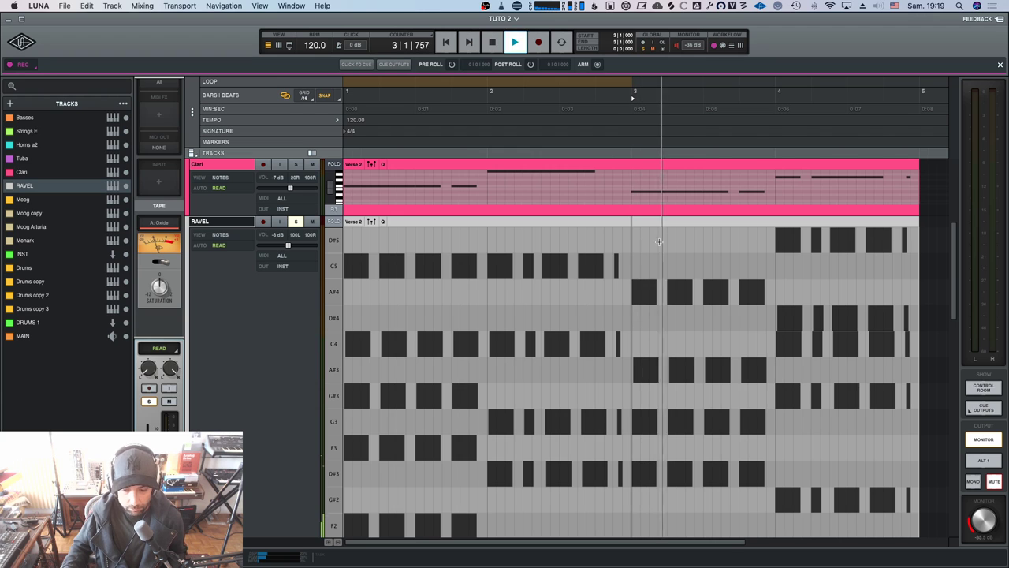
pyautogui.press('space')
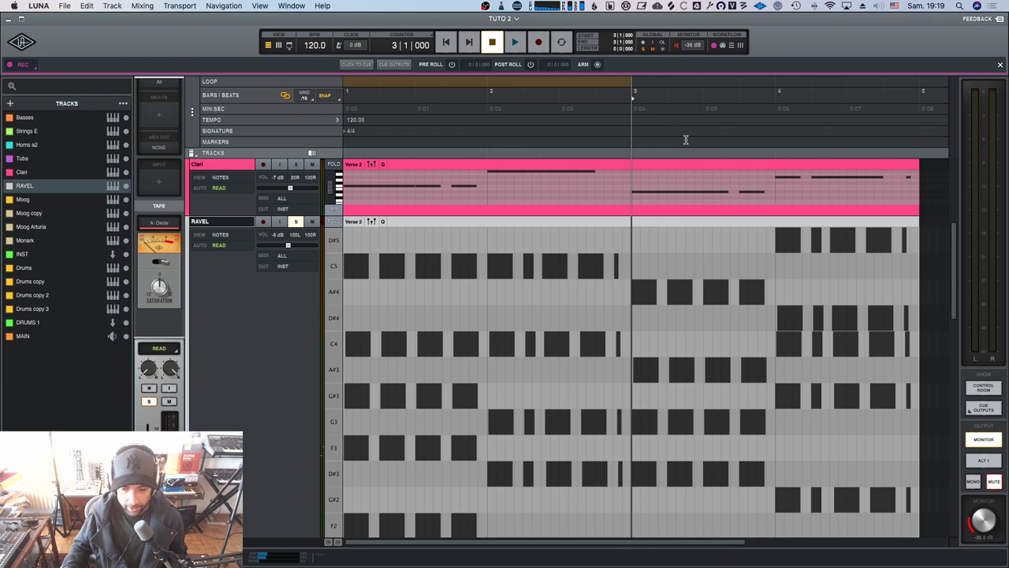
# Select the whole RAVEL Verse 2 clip again and play it from 1|1|000.
pyautogui.click(589, 222)
pyautogui.press('space')
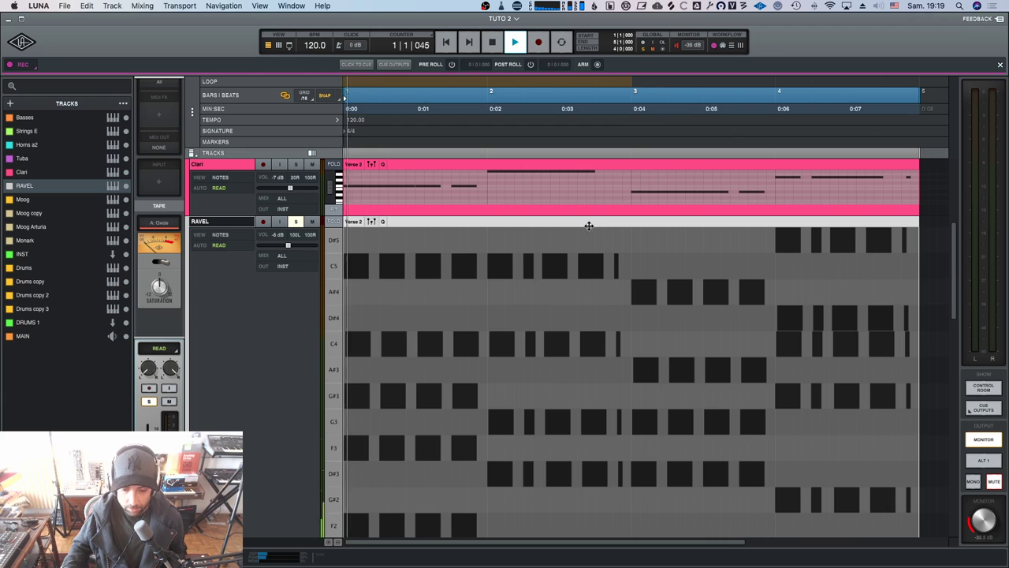
pyautogui.press('space')
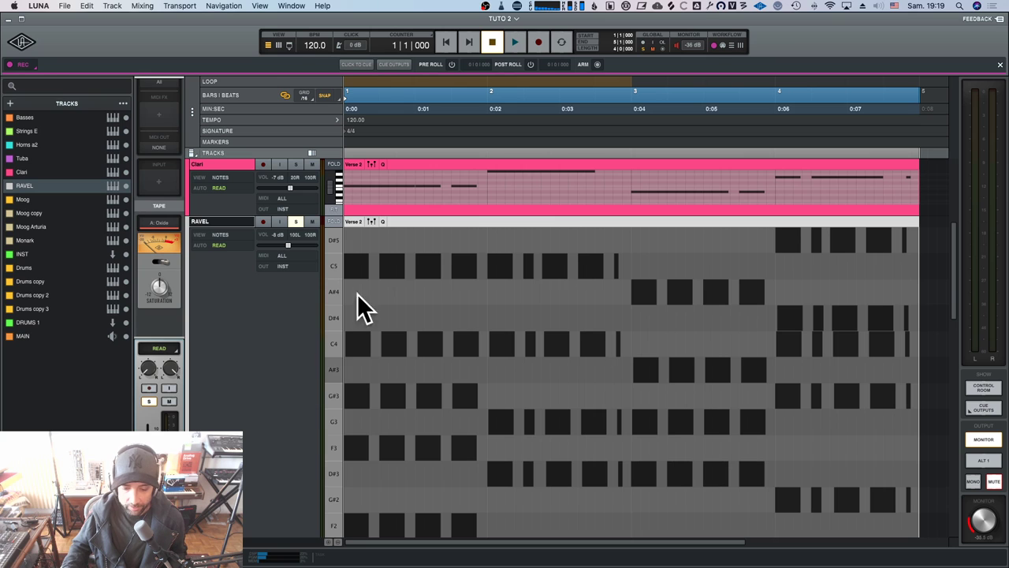
# Select RAVEL's C5 notes from 2|1|000 to 2|4|720, and solo Clari alongside RAVEL to hear both.
pyautogui.moveTo(490, 233); pyautogui.dragTo(627, 296)
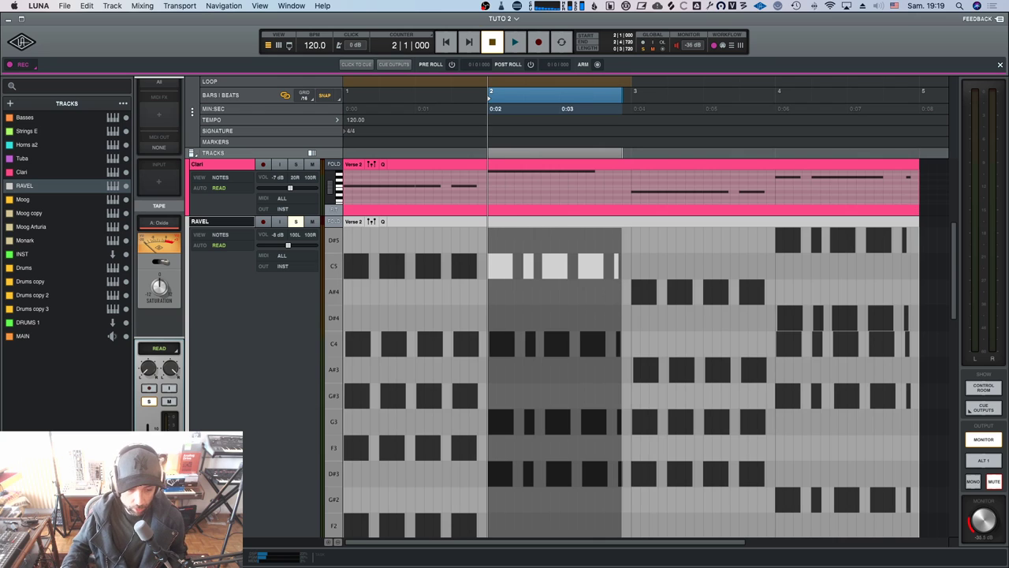
pyautogui.click(295, 164)
pyautogui.press('space')
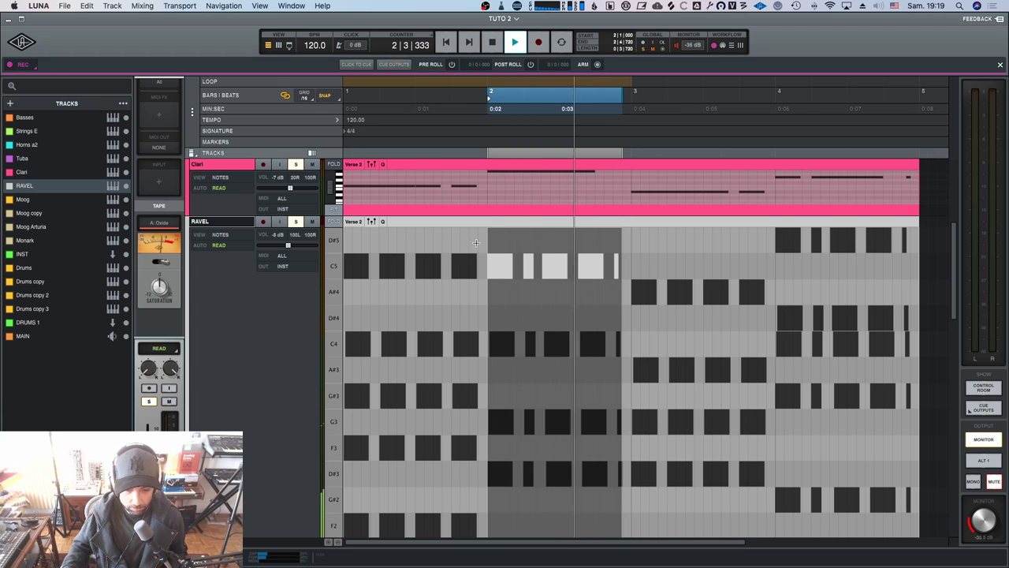
pyautogui.scroll(3, 475, 242)
pyautogui.press('space')
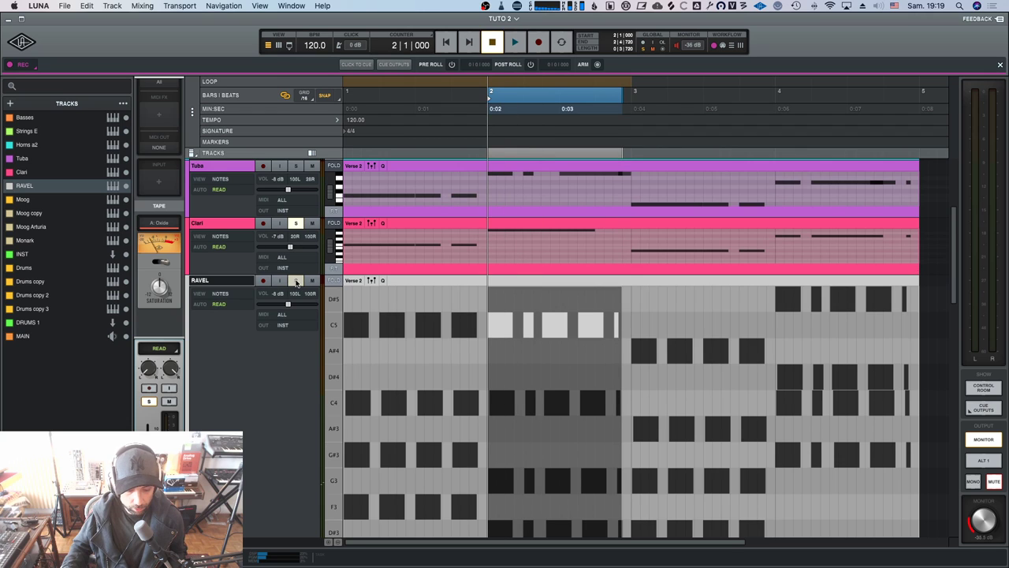
# Turn off RAVEL's solo and listen to Clari alone over the bar 2 selection.
pyautogui.press('space')
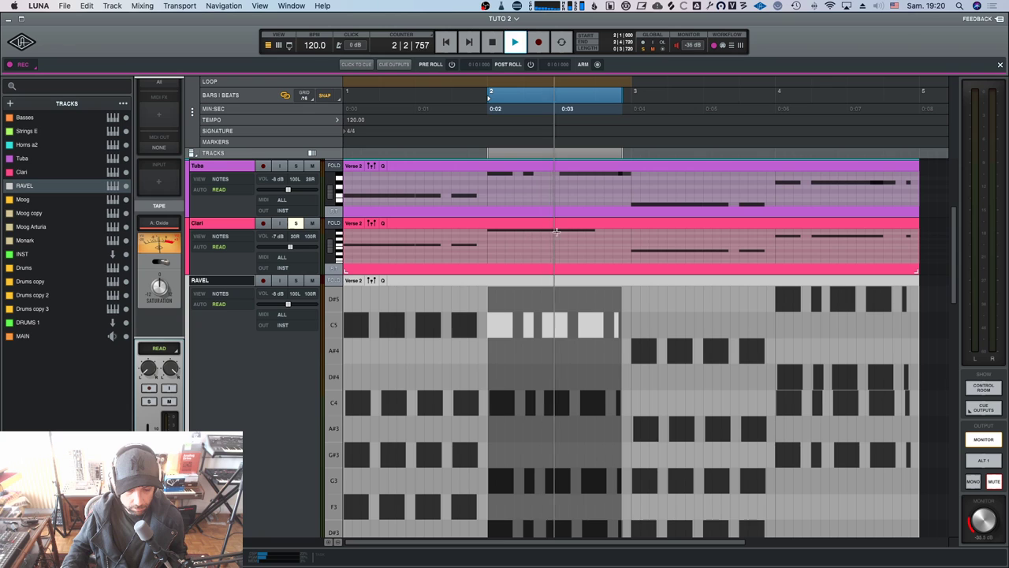
pyautogui.press('space')
pyautogui.click(295, 224)
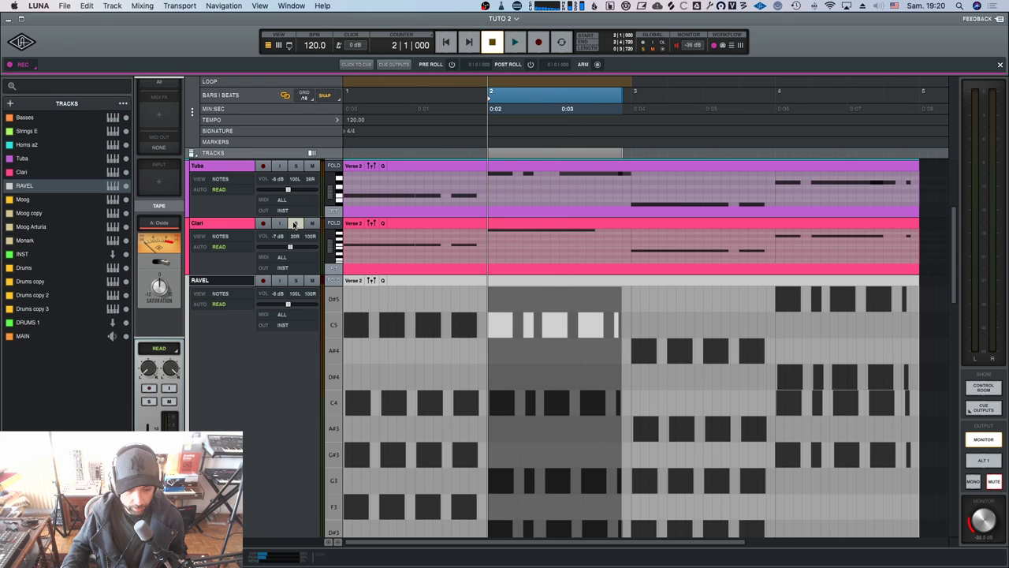
pyautogui.click(294, 223)
pyautogui.press('space')
pyautogui.press('space')
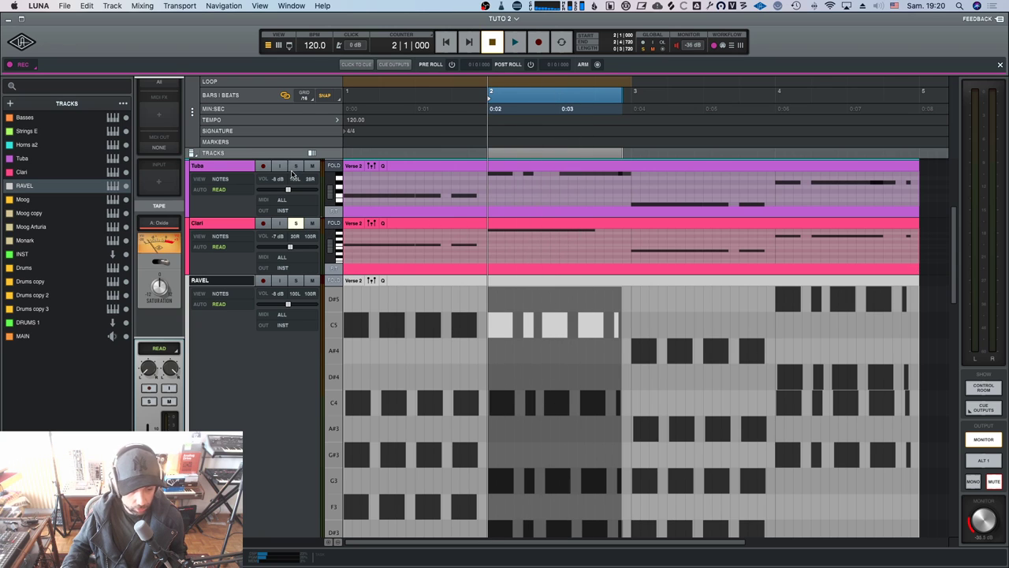
# Switch the solo from Clari to Tuba and play the bar 2 selection.
pyautogui.click(295, 167)
pyautogui.click(295, 224)
pyautogui.press('space')
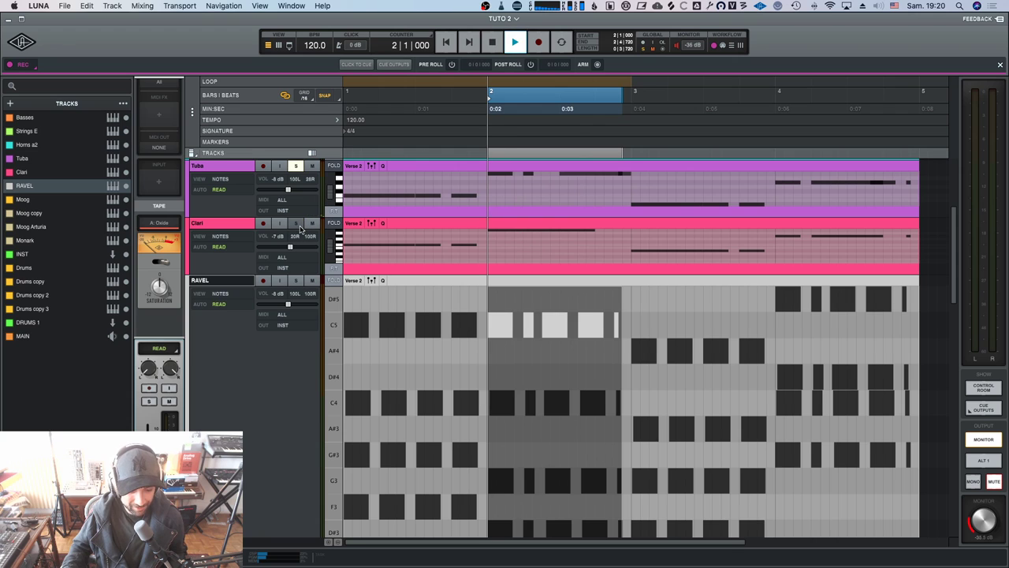
pyautogui.press('space')
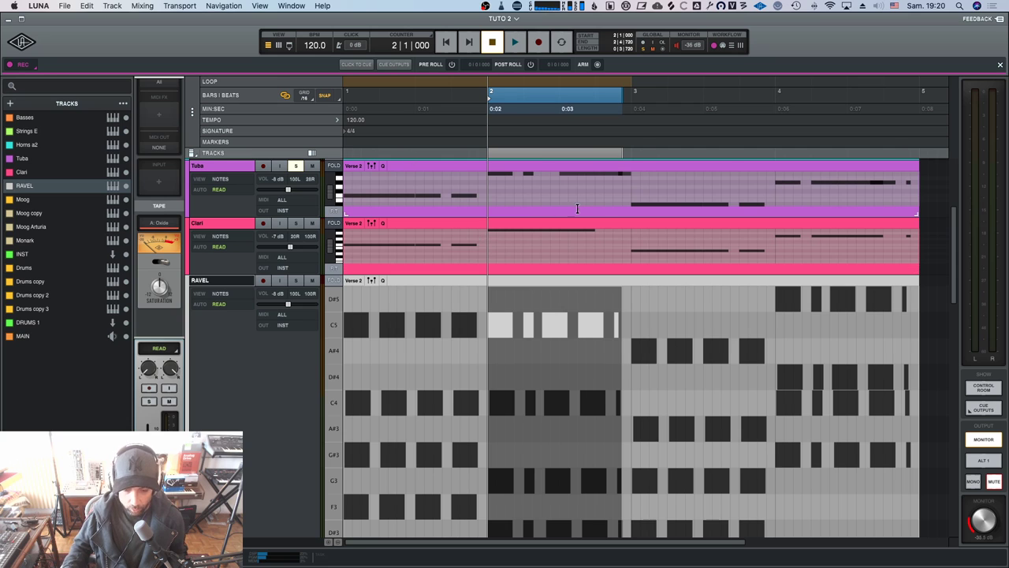
# Solo RAVEL together with Tuba and play the bar 2 selection to hear the two parts against each other.
pyautogui.scroll(-1, 530, 323)
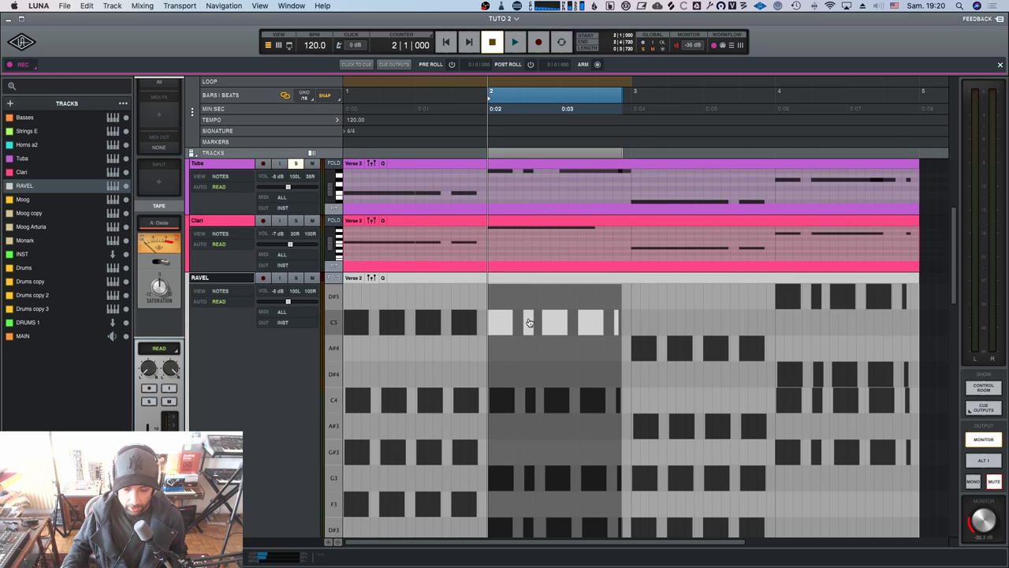
pyautogui.scroll(2, 532, 320)
pyautogui.scroll(-1, 536, 318)
pyautogui.scroll(-3, 534, 335)
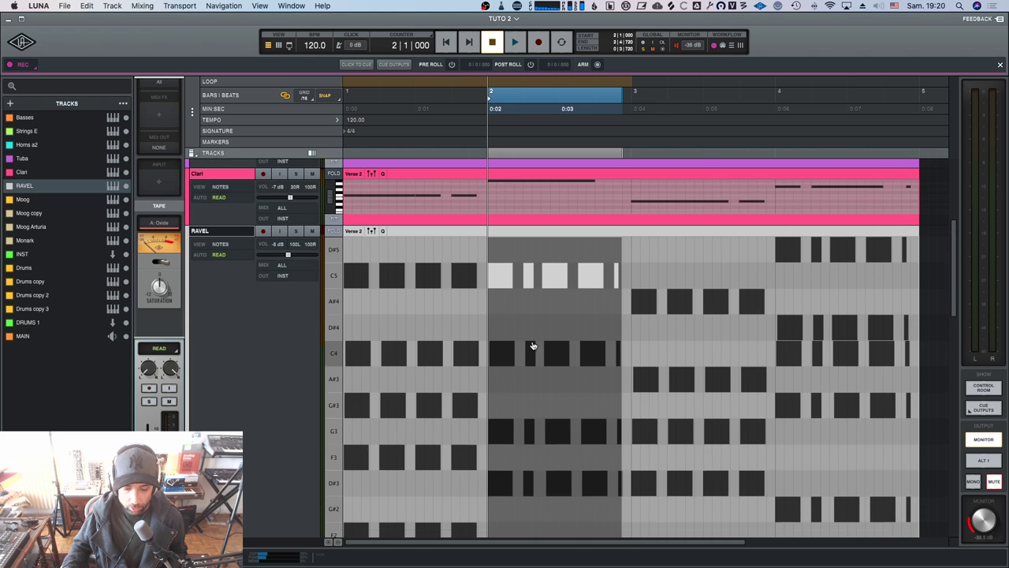
pyautogui.scroll(3, 548, 346)
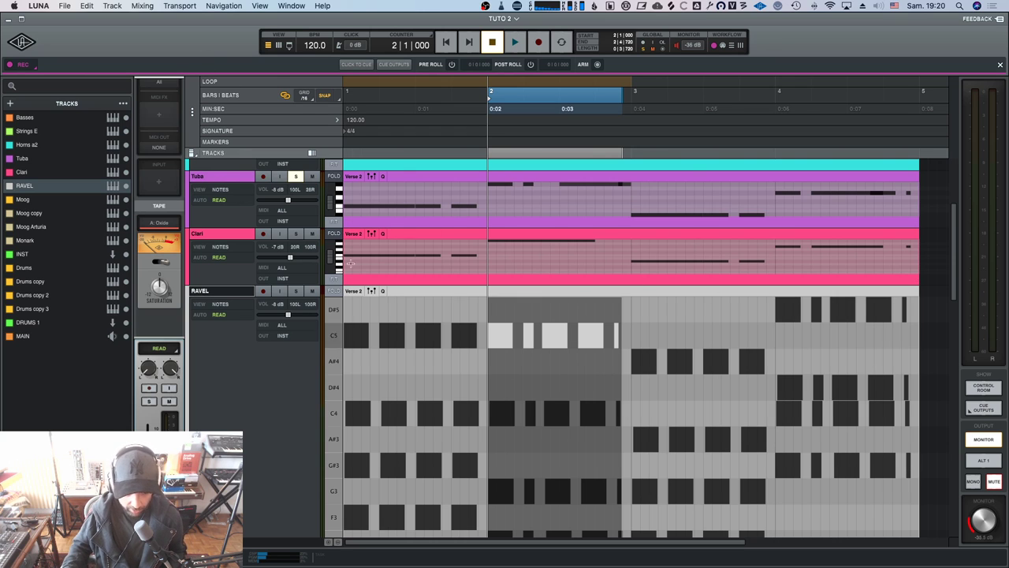
pyautogui.scroll(2, 530, 245)
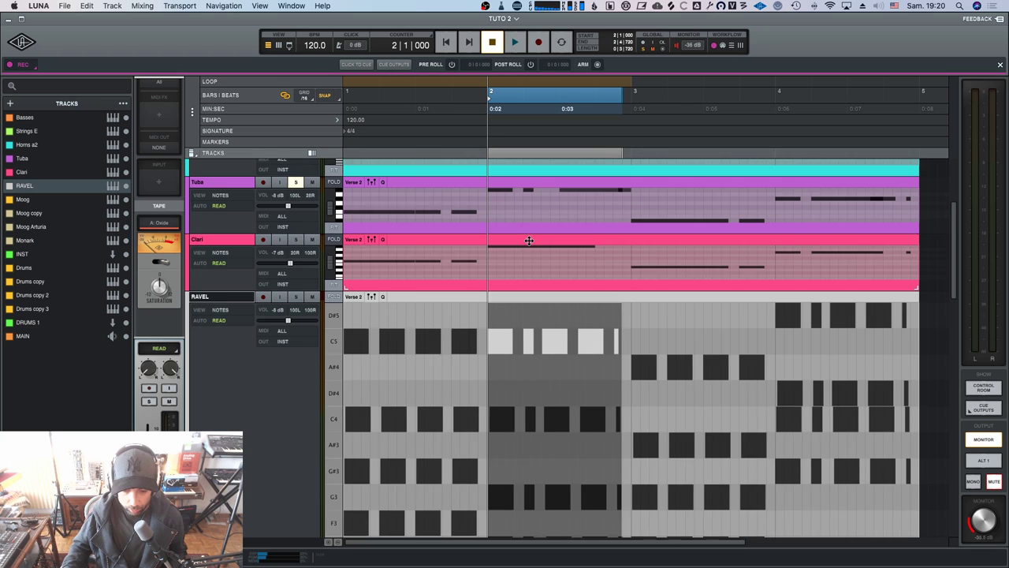
pyautogui.press('space')
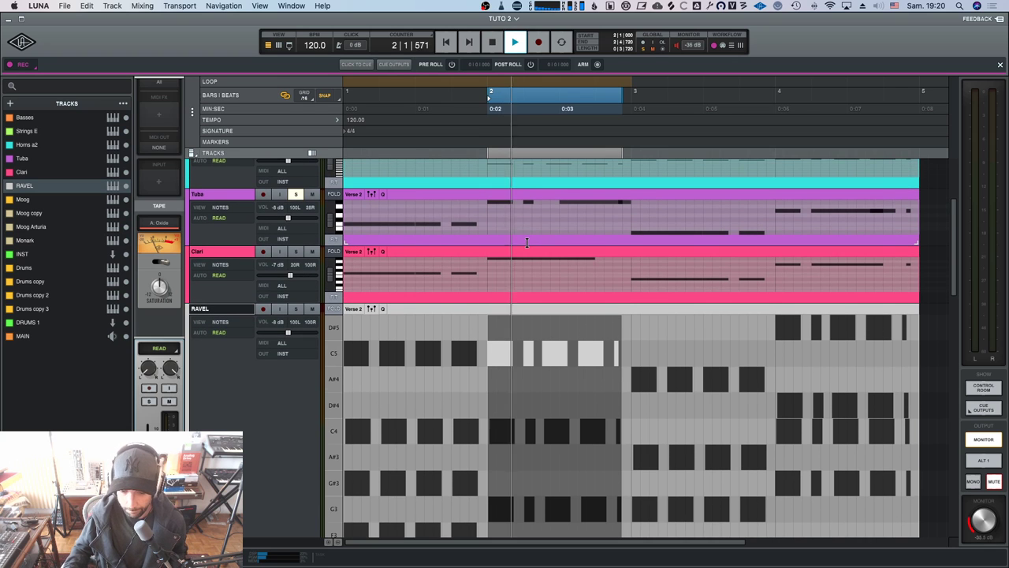
pyautogui.scroll(-1, 371, 280)
pyautogui.press('space')
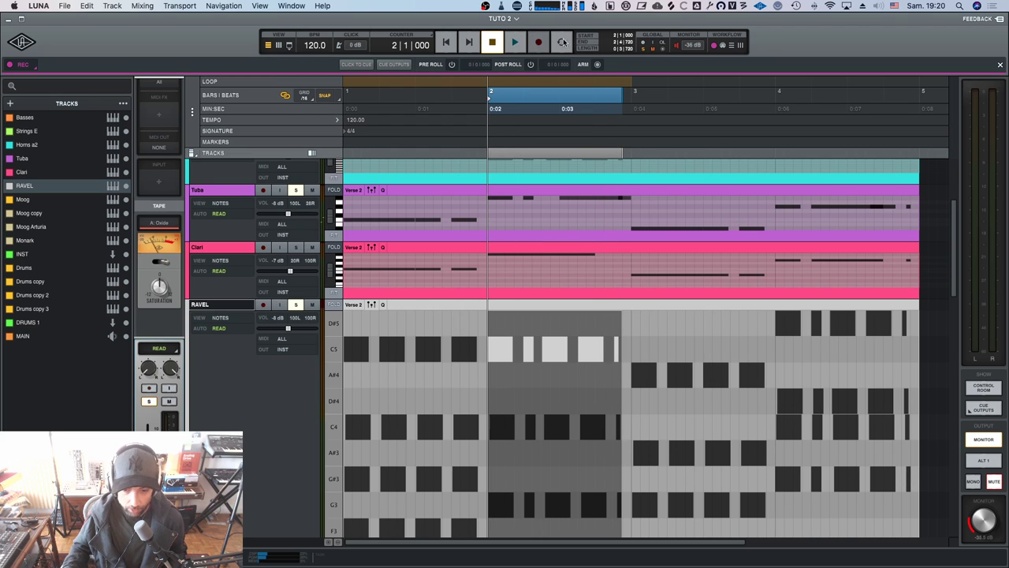
pyautogui.press('space')
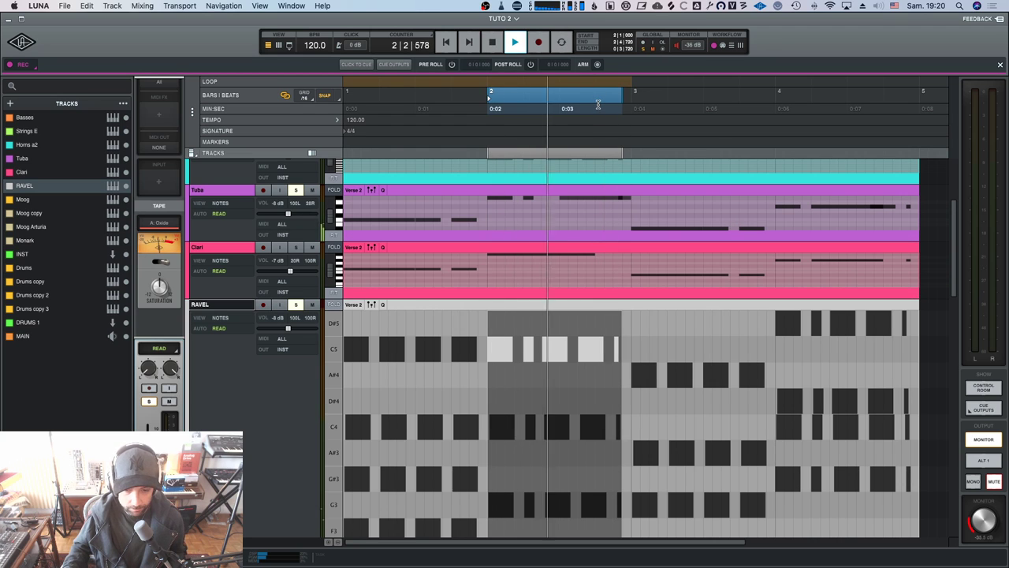
pyautogui.press('space')
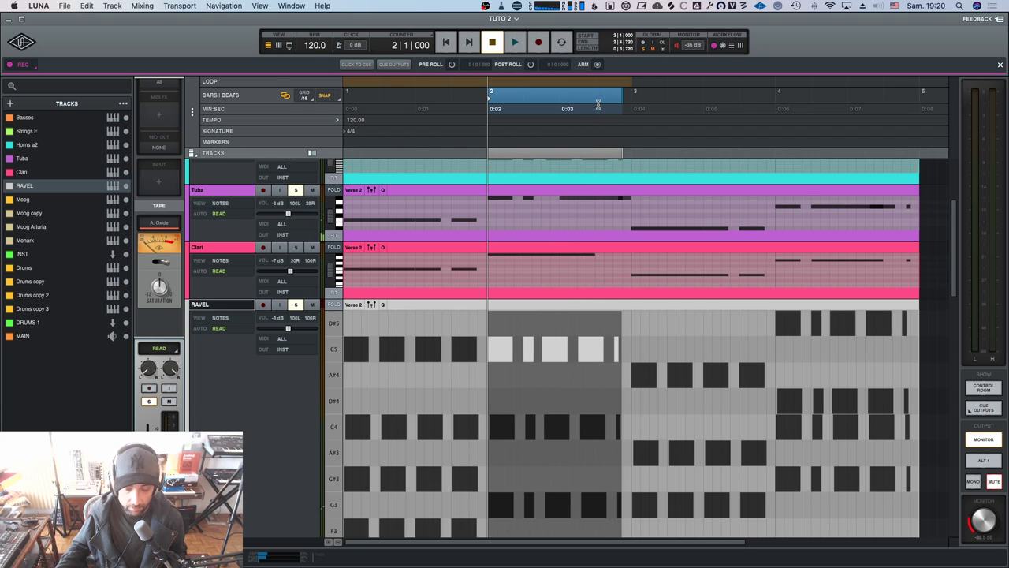
# Turn on loop playback, keep RAVEL's C5 notes in bar 2 selected, and start looping that range.
pyautogui.click(561, 42)
pyautogui.press('space')
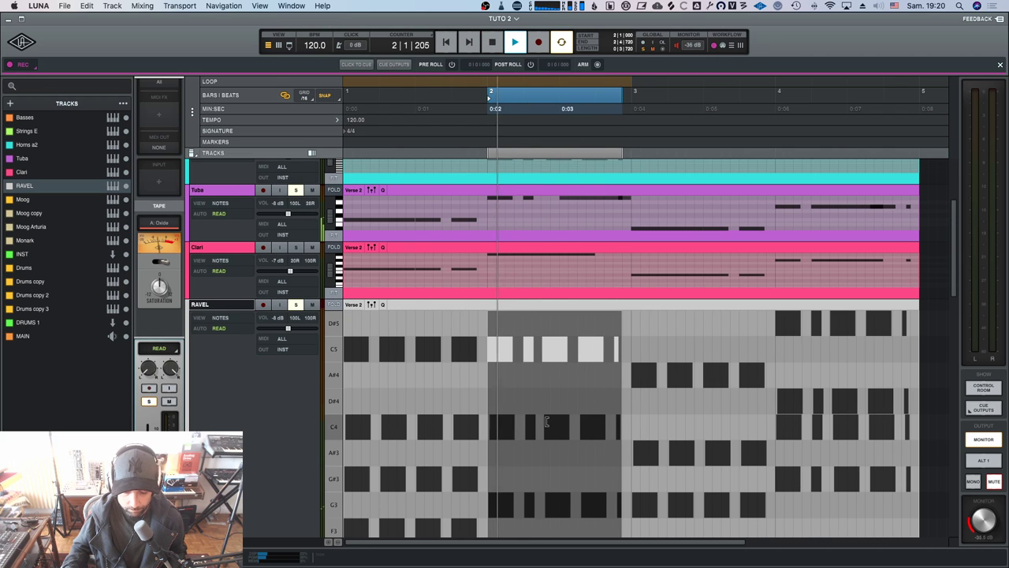
pyautogui.press('space')
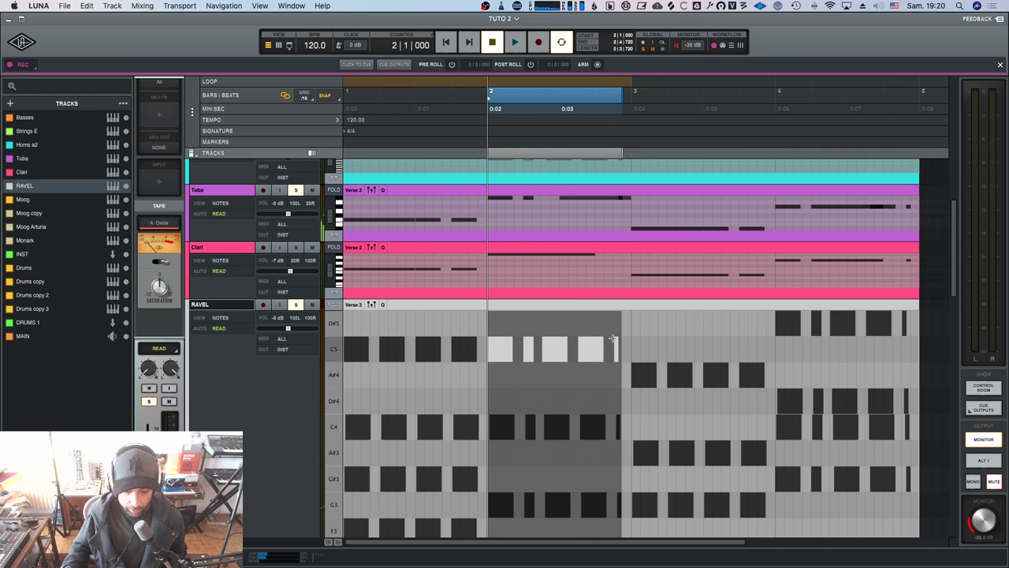
pyautogui.click(542, 394)
pyautogui.moveTo(499, 311); pyautogui.dragTo(623, 385)
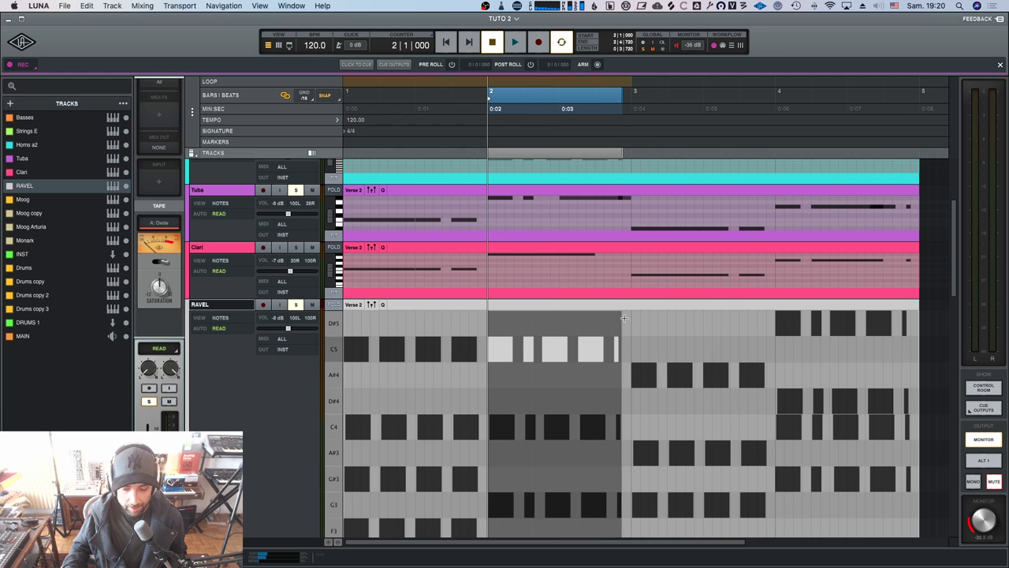
pyautogui.press('space')
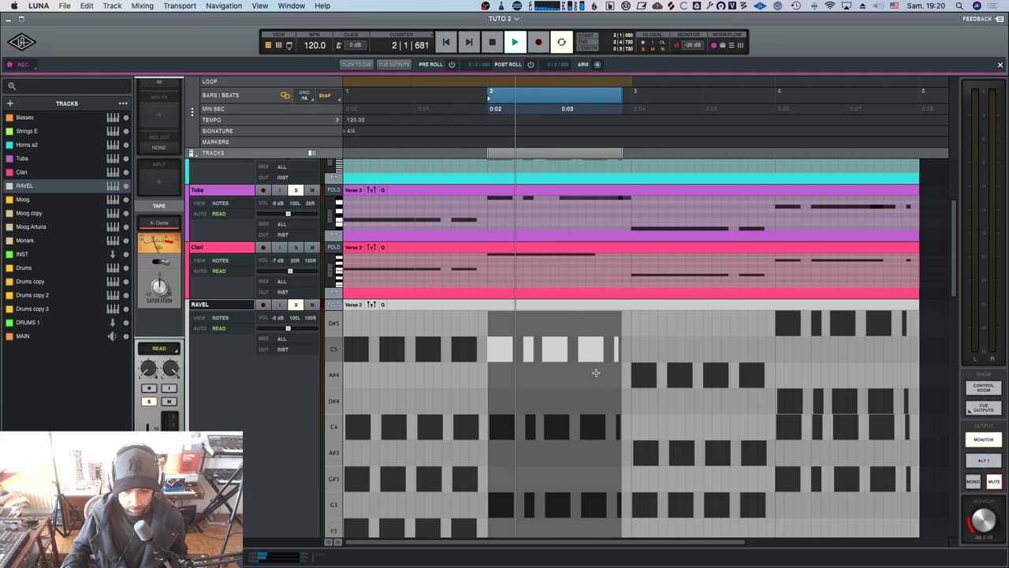
# Move RAVEL's selected bar 2 notes down from C5 and back up while the loop plays.
pyautogui.moveTo(498, 310); pyautogui.dragTo(626, 384)
pyautogui.press('Down')
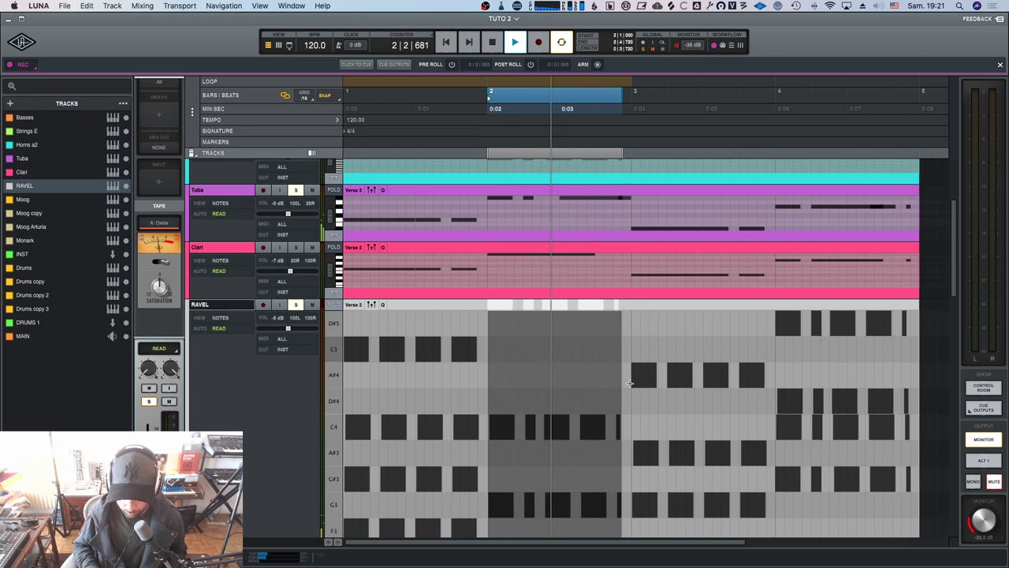
pyautogui.press('Up')
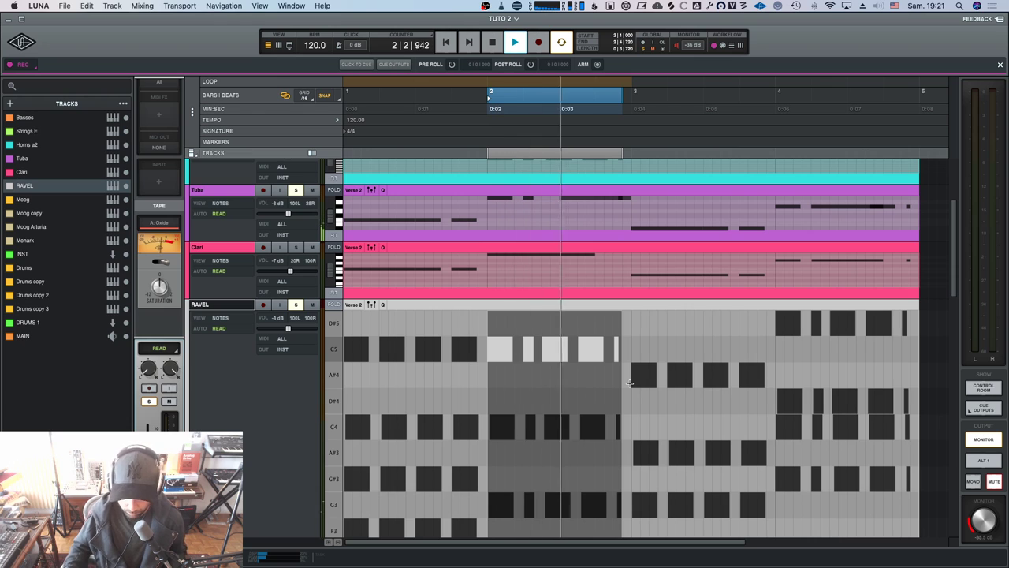
# Play RAVEL's C5 and C4 notes from beat 2 of bar 1 through bar 2, and select the first A#4 note in bar 3.
pyautogui.press('space')
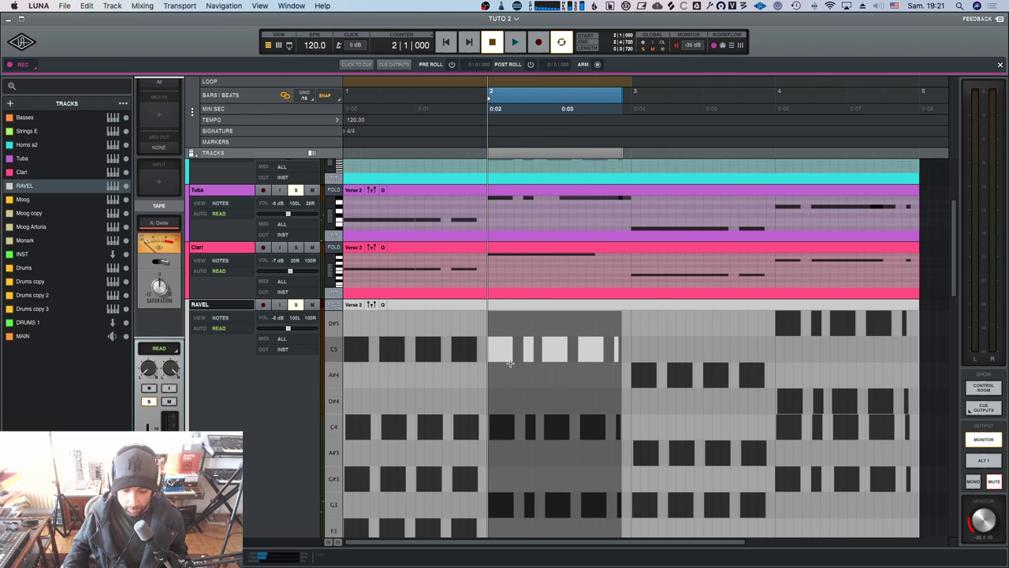
pyautogui.click(527, 381)
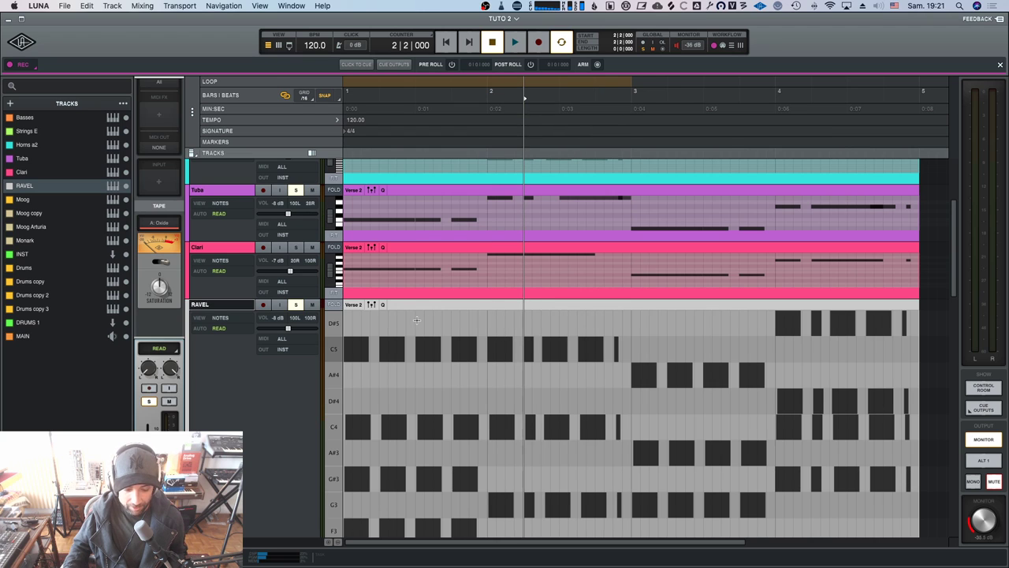
pyautogui.moveTo(396, 324)
pyautogui.mouseDown()
pyautogui.moveTo(427, 350)
pyautogui.moveTo(629, 348)
pyautogui.mouseUp()
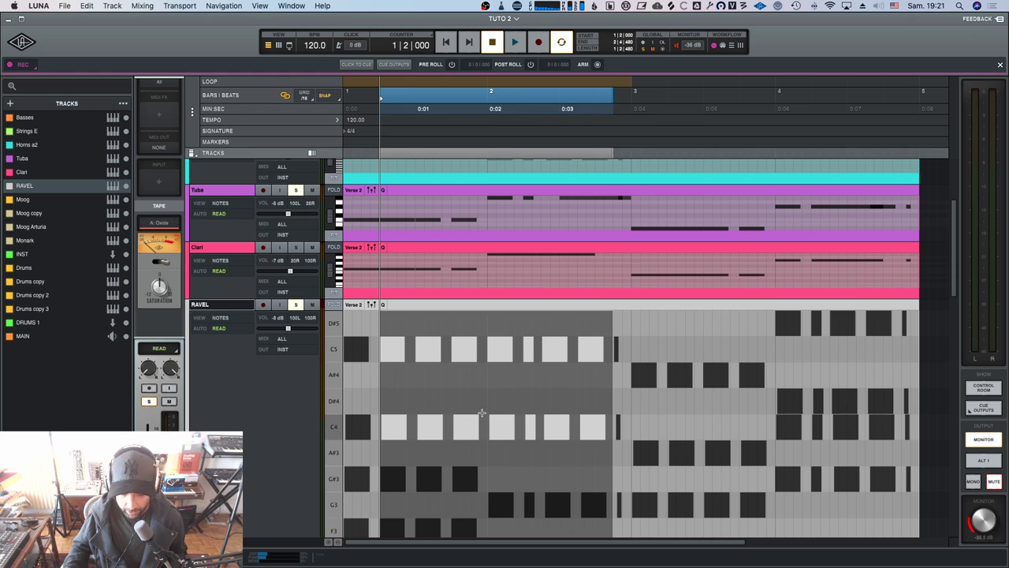
pyautogui.press('space')
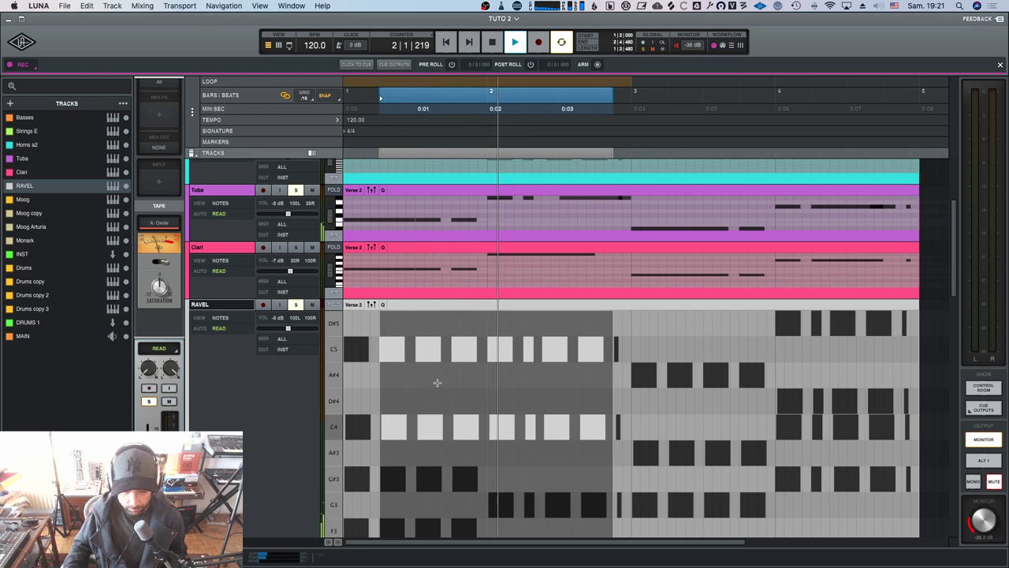
pyautogui.press('space')
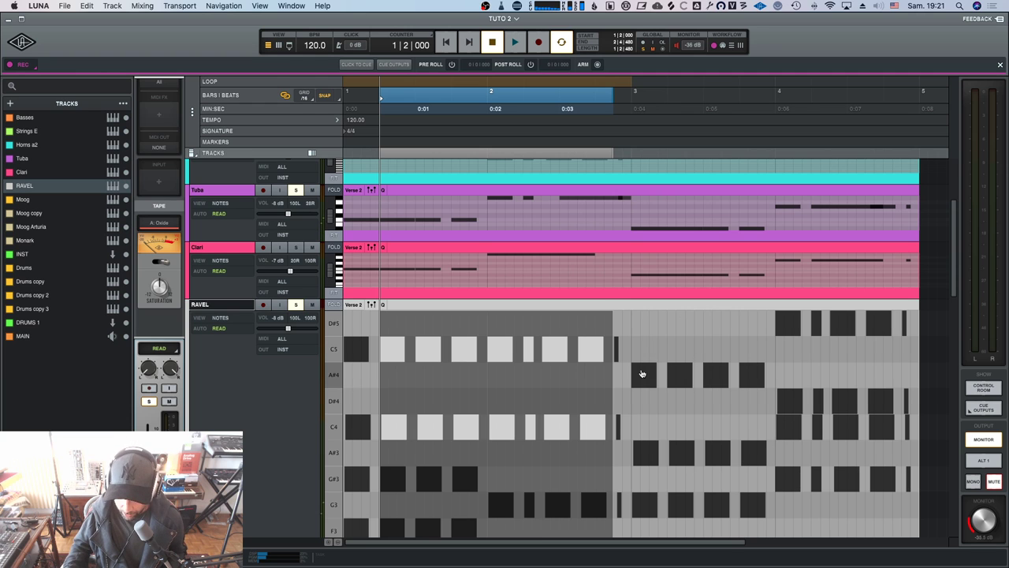
pyautogui.moveTo(637, 338); pyautogui.dragTo(653, 432)
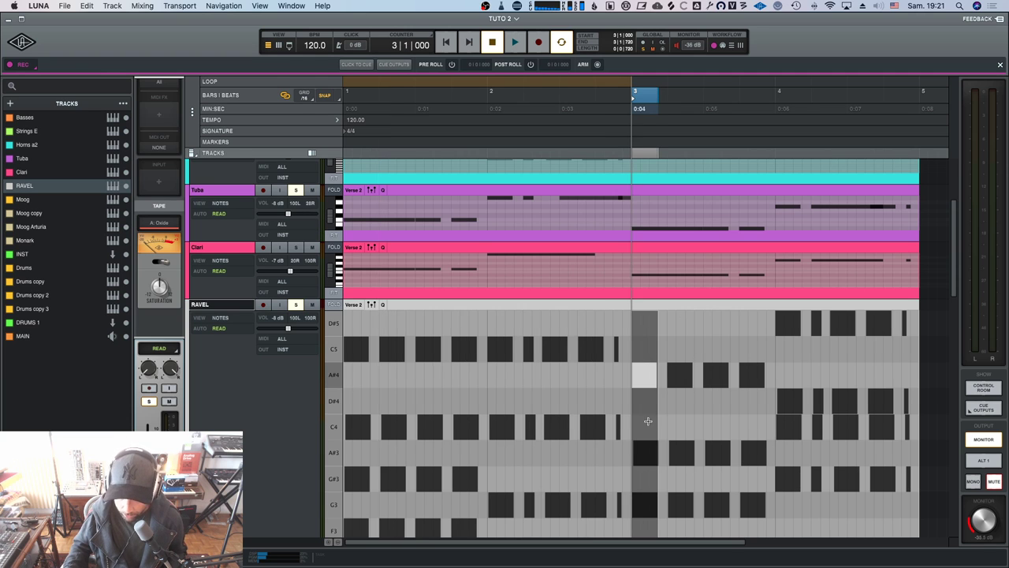
# Select the short Drums copy note in beat 3 of bar 1 and solo the DRUMS 1 bus.
pyautogui.scroll(-5, 601, 414)
pyautogui.scroll(-1, 601, 414)
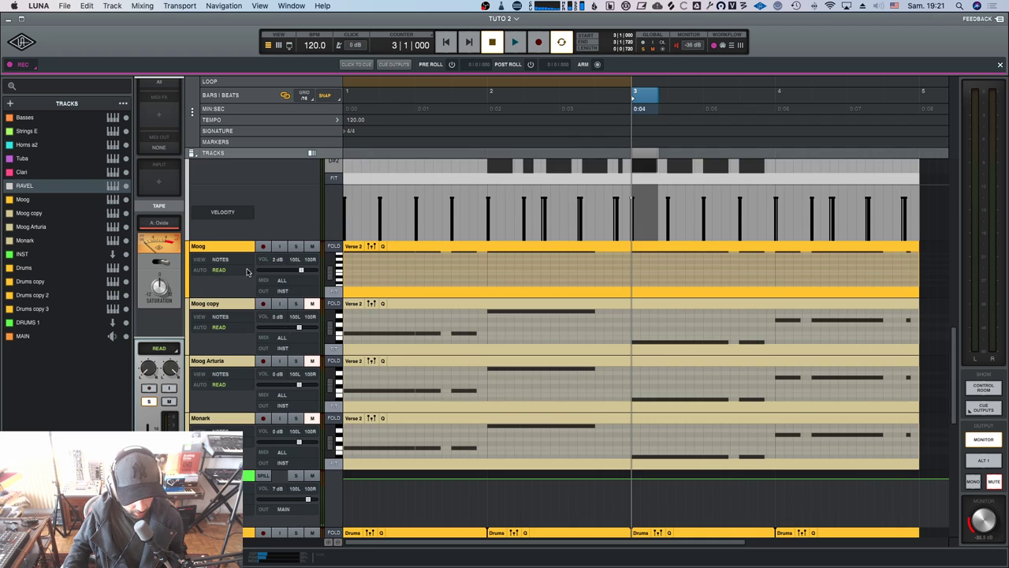
pyautogui.scroll(-10, 246, 272)
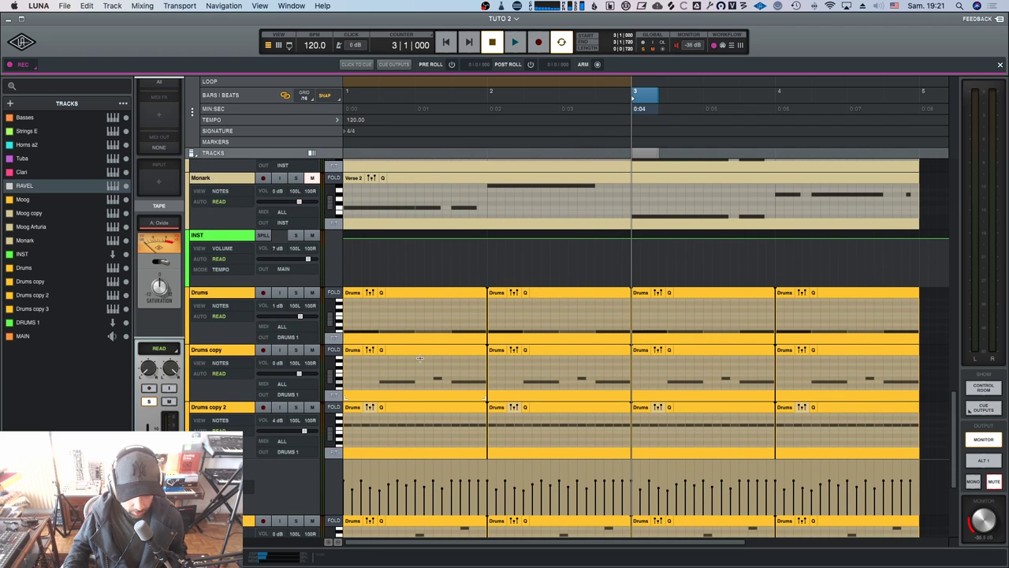
pyautogui.scroll(-2, 419, 358)
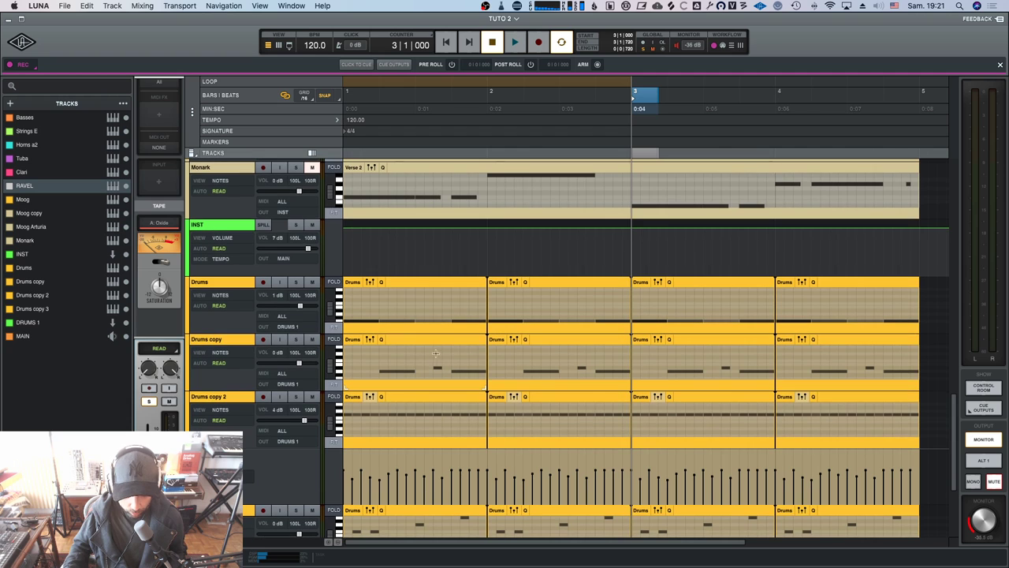
pyautogui.click(435, 352)
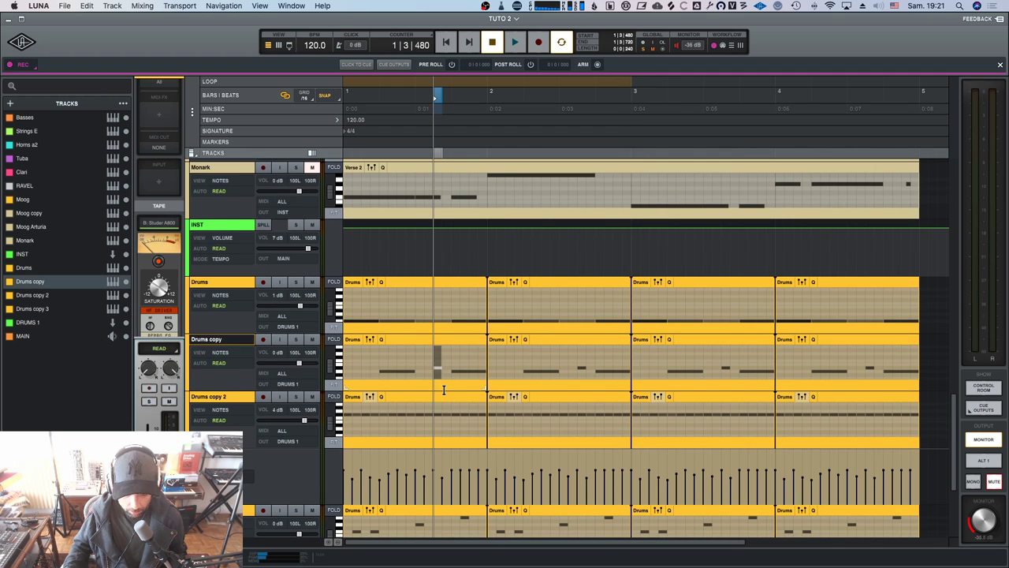
pyautogui.scroll(-1, 230, 418)
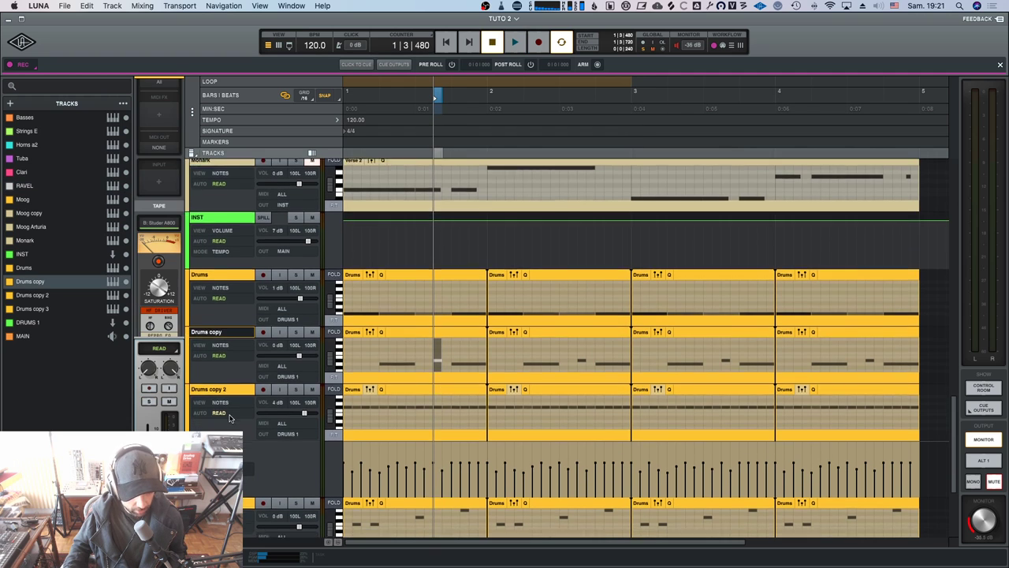
pyautogui.scroll(-10, 230, 418)
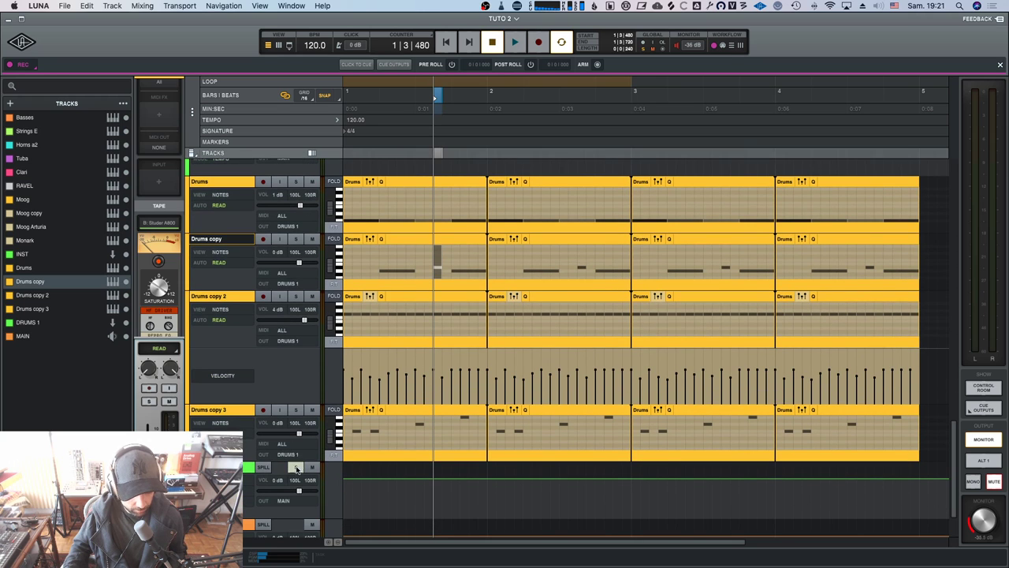
pyautogui.click(296, 468)
pyautogui.scroll(1, 465, 362)
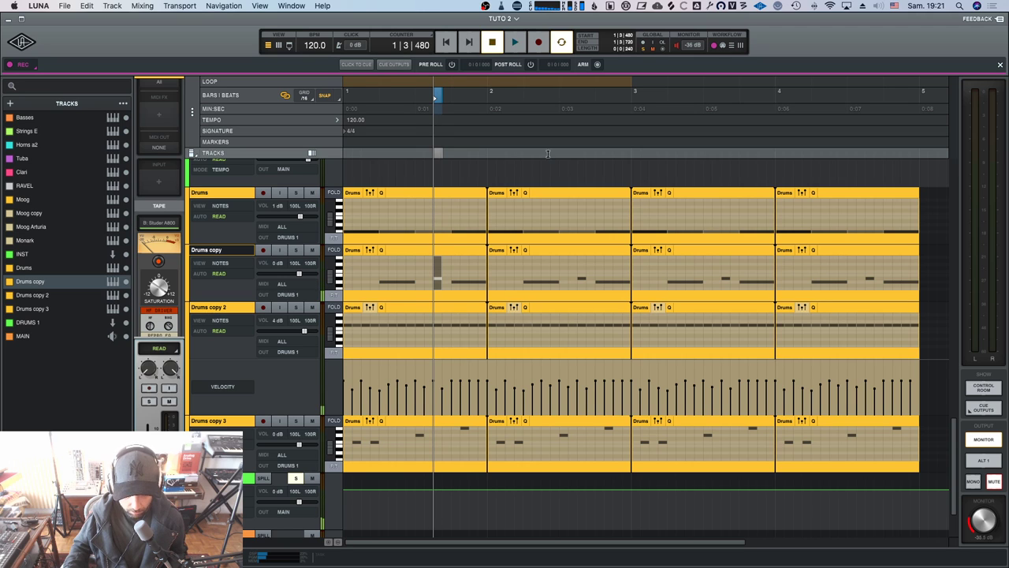
# Select the last two Drums copy notes in bar 1 and play that range in a loop.
pyautogui.scroll(4, 442, 294)
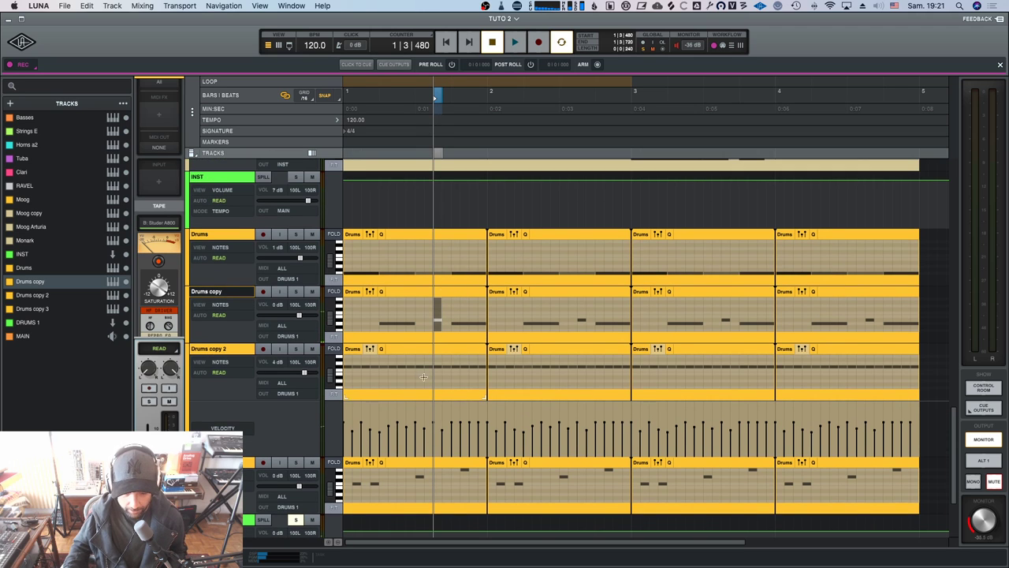
pyautogui.moveTo(437, 312); pyautogui.dragTo(469, 326)
pyautogui.press('space')
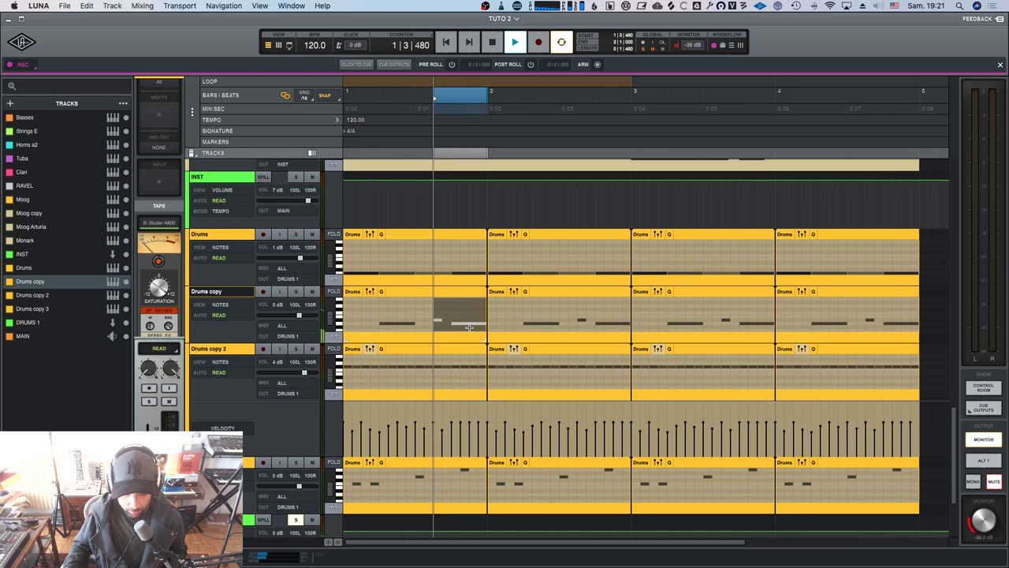
pyautogui.press('space')
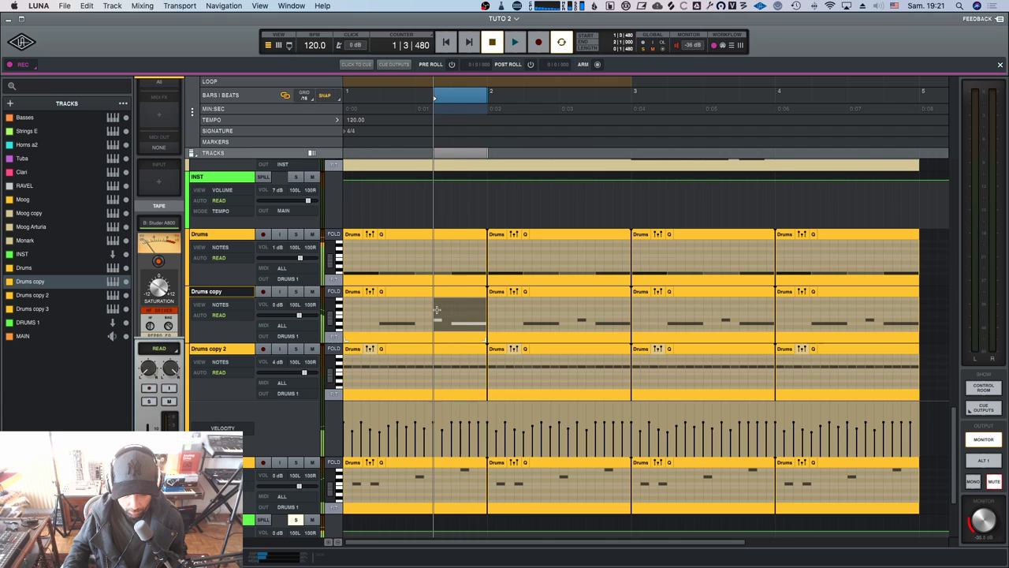
pyautogui.click(439, 315)
pyautogui.moveTo(439, 315); pyautogui.dragTo(444, 323)
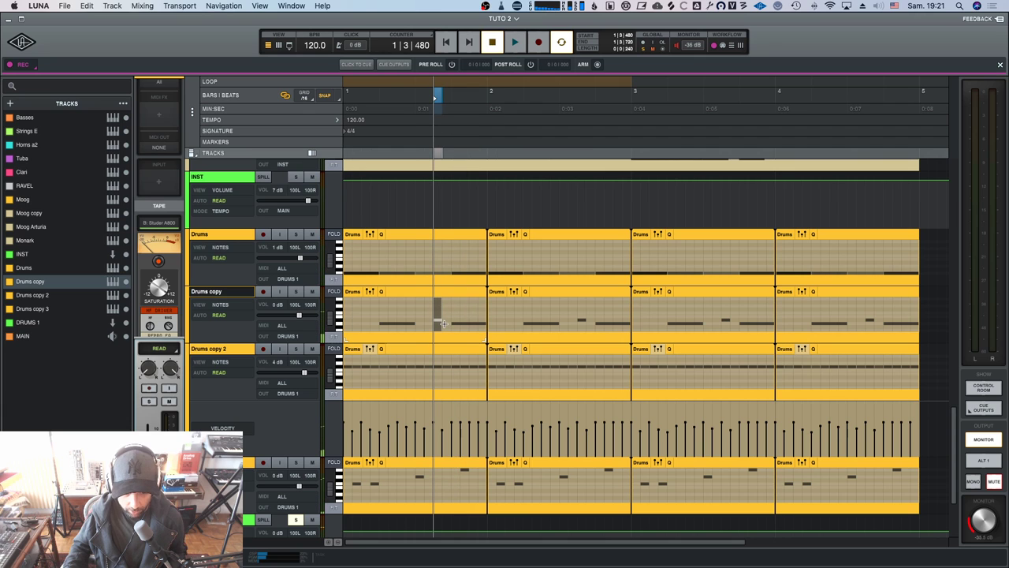
pyautogui.moveTo(436, 306); pyautogui.dragTo(481, 326)
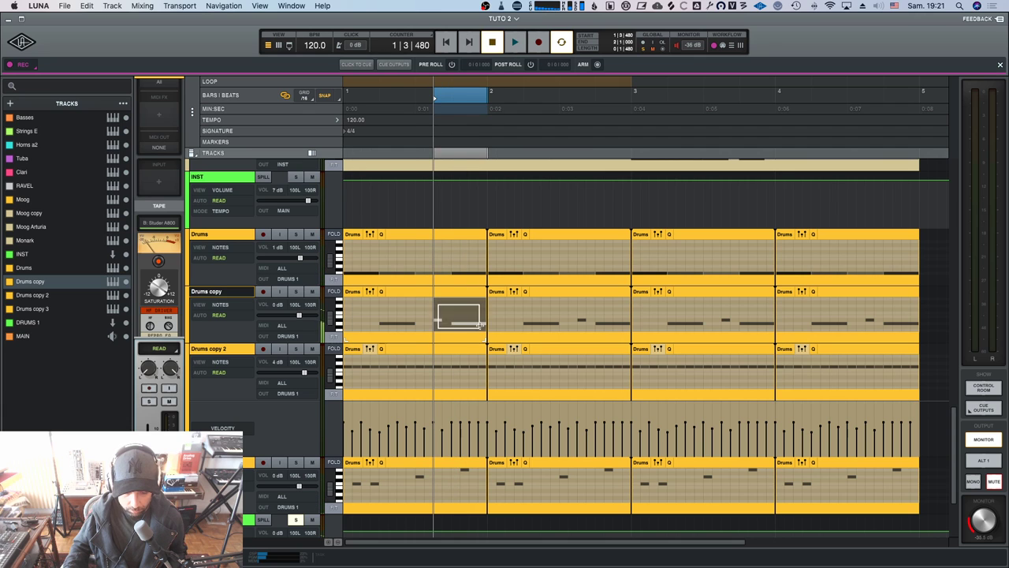
pyautogui.press('space')
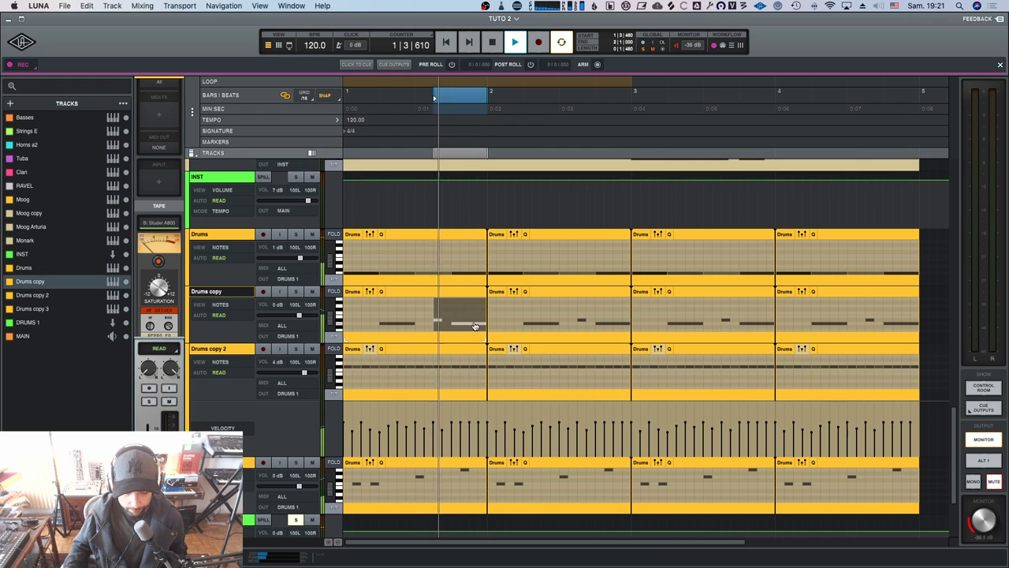
pyautogui.press('space')
# Select only the short Drums copy note in beat 3 of bar 1 and loop it.
pyautogui.click(431, 310)
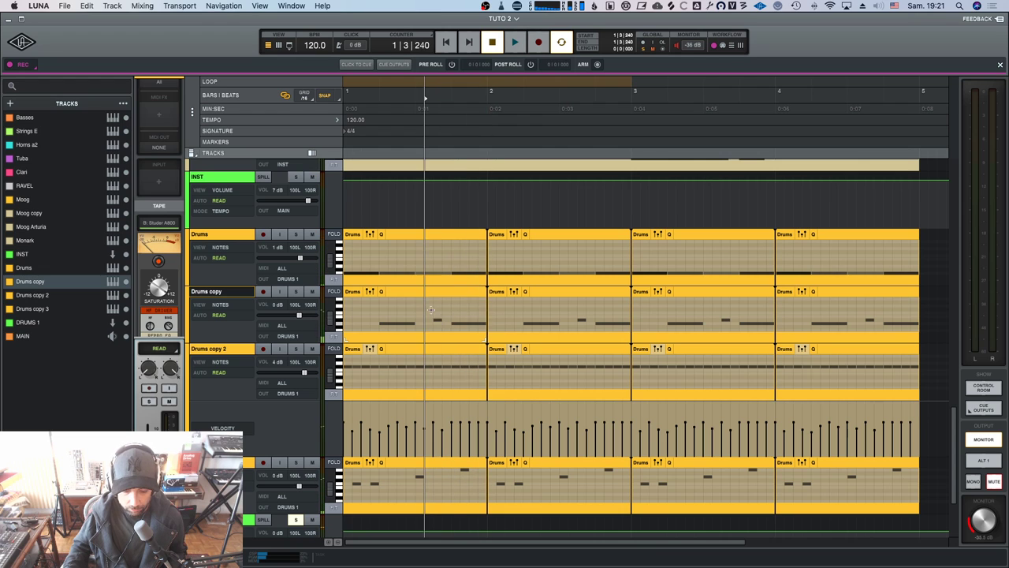
pyautogui.moveTo(436, 312); pyautogui.dragTo(442, 322)
pyautogui.press('space')
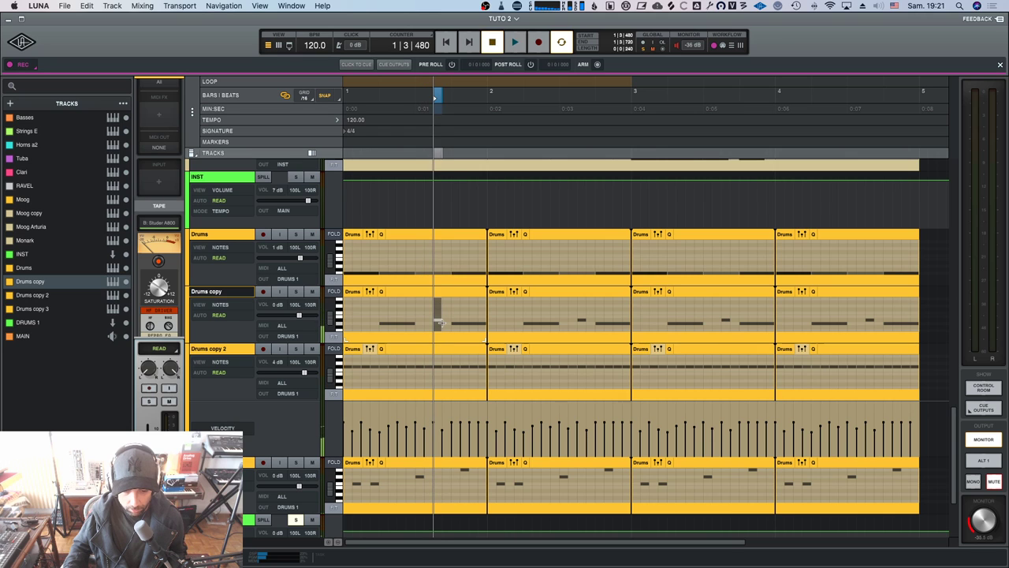
pyautogui.press('space')
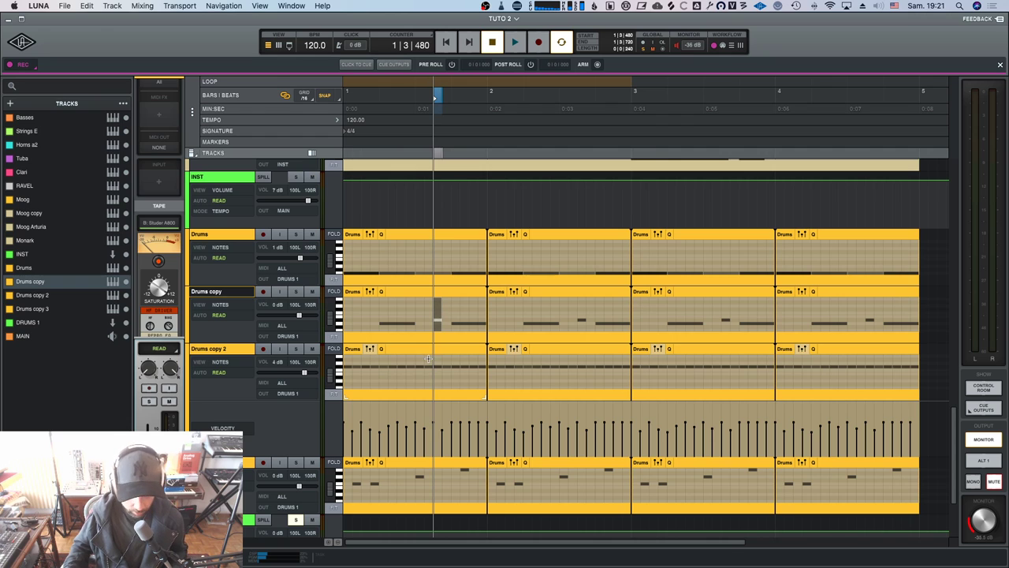
# Change the timeline grid to 1/8 and finally to 1/4.
pyautogui.click(306, 98)
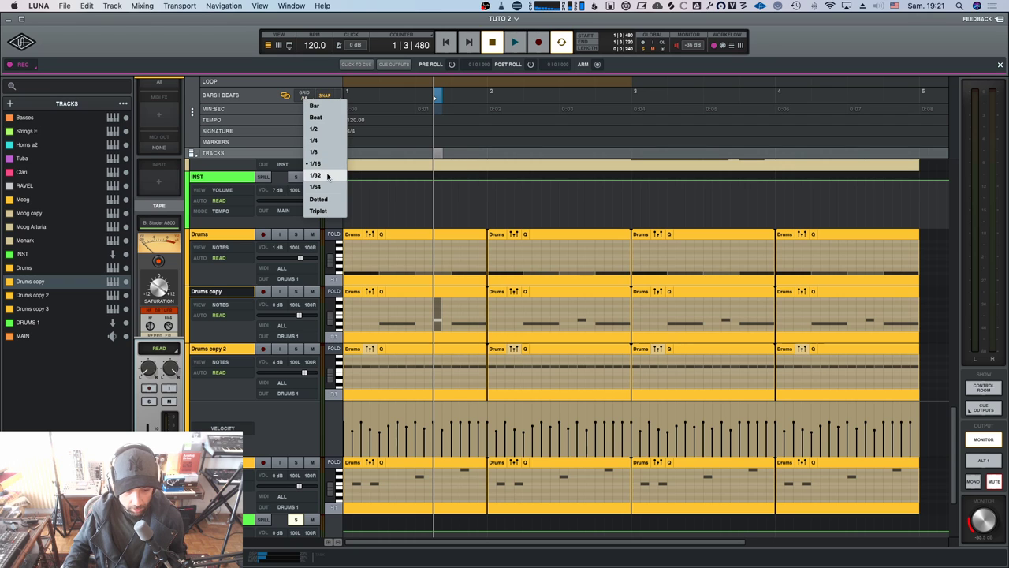
pyautogui.click(315, 151)
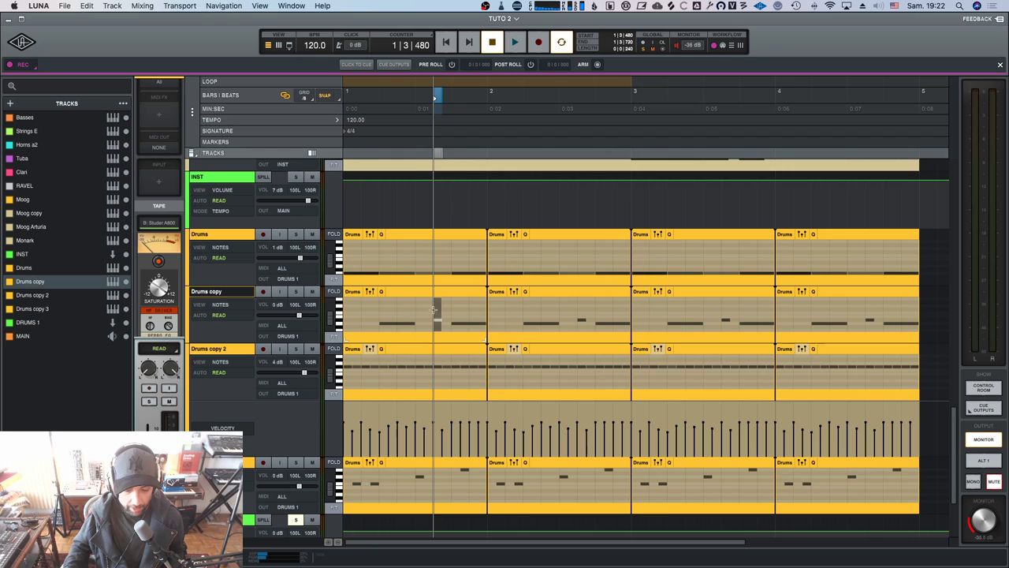
pyautogui.scroll(-1, 415, 289)
pyautogui.click(304, 96)
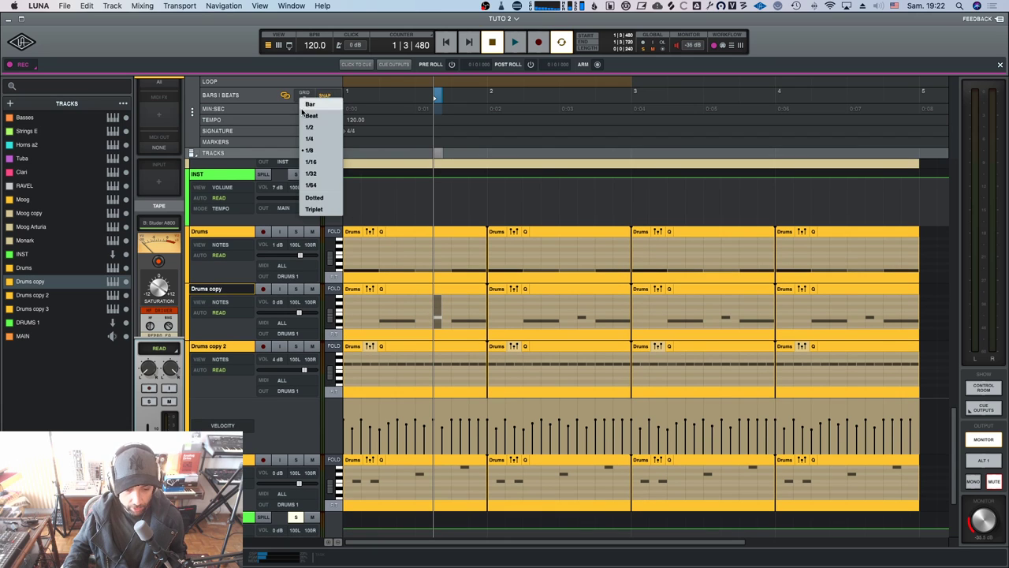
pyautogui.click(312, 139)
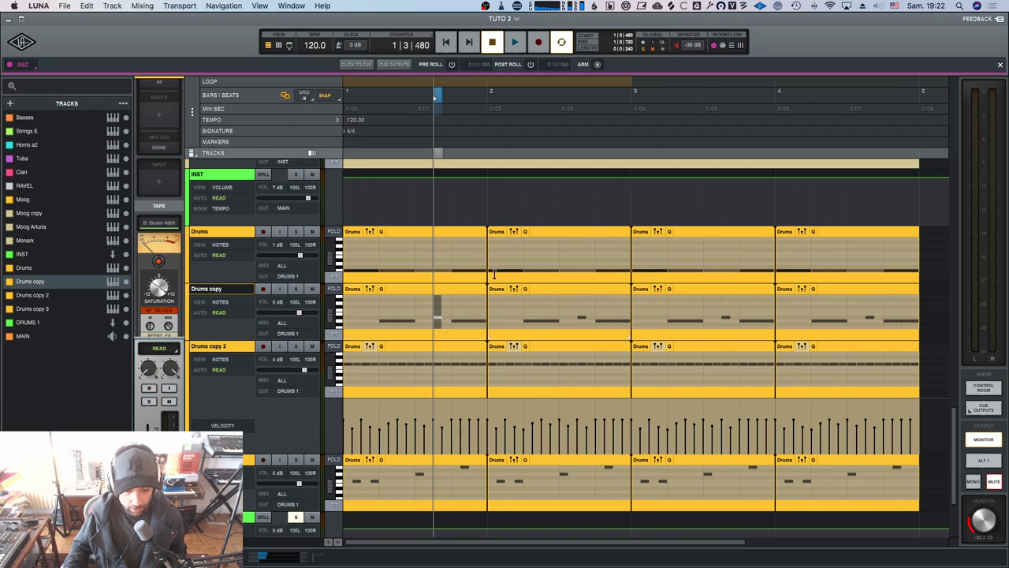
# Select the whole third beat of bar 1 around the short note on Drums copy and play it.
pyautogui.click(466, 309)
pyautogui.moveTo(423, 308); pyautogui.dragTo(451, 327)
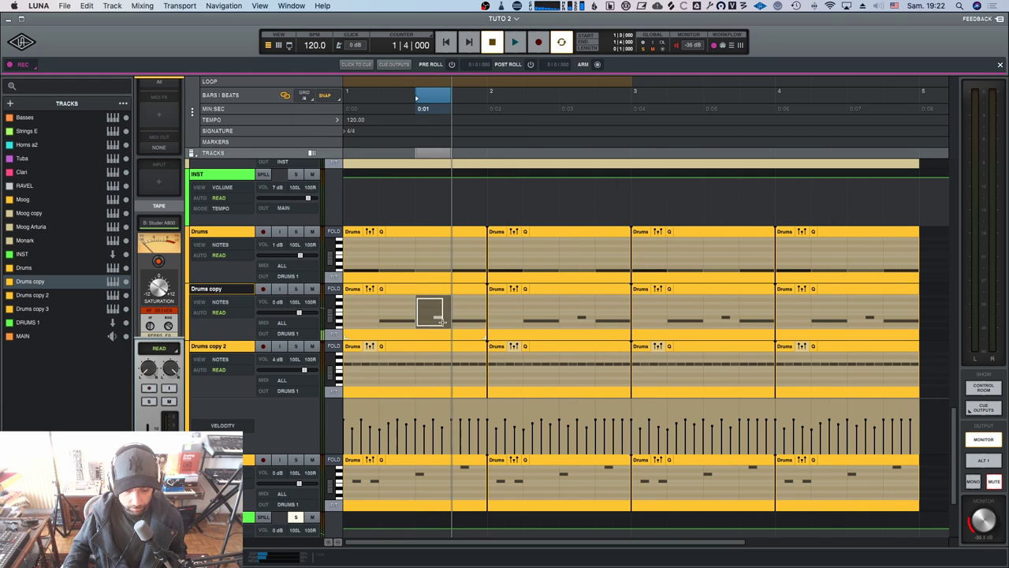
pyautogui.press('space')
pyautogui.press('space')
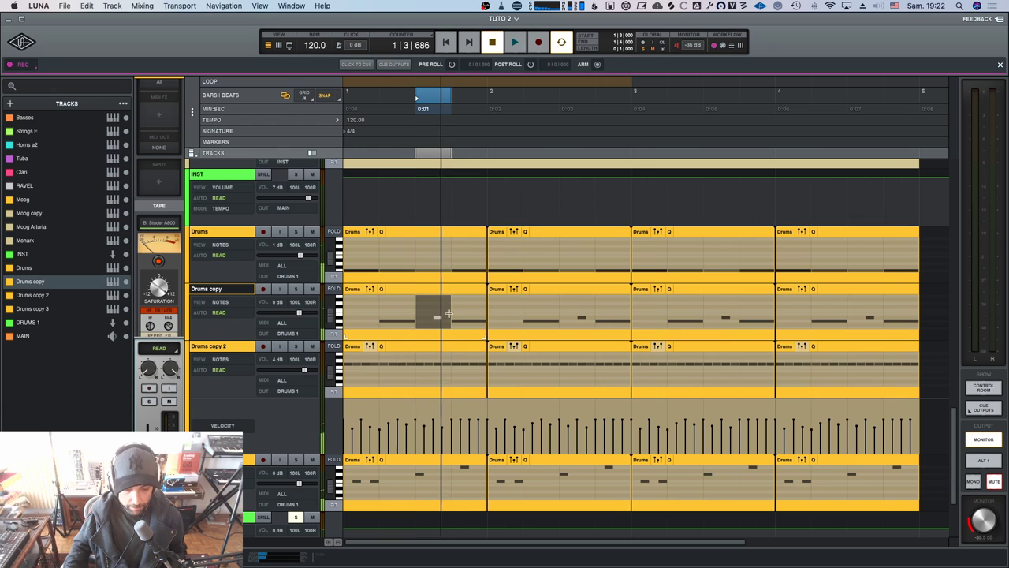
# Set the grid to 1/16, select just the short note in beat 3 of bar 1 on Drums copy, and play it.
pyautogui.click(307, 98)
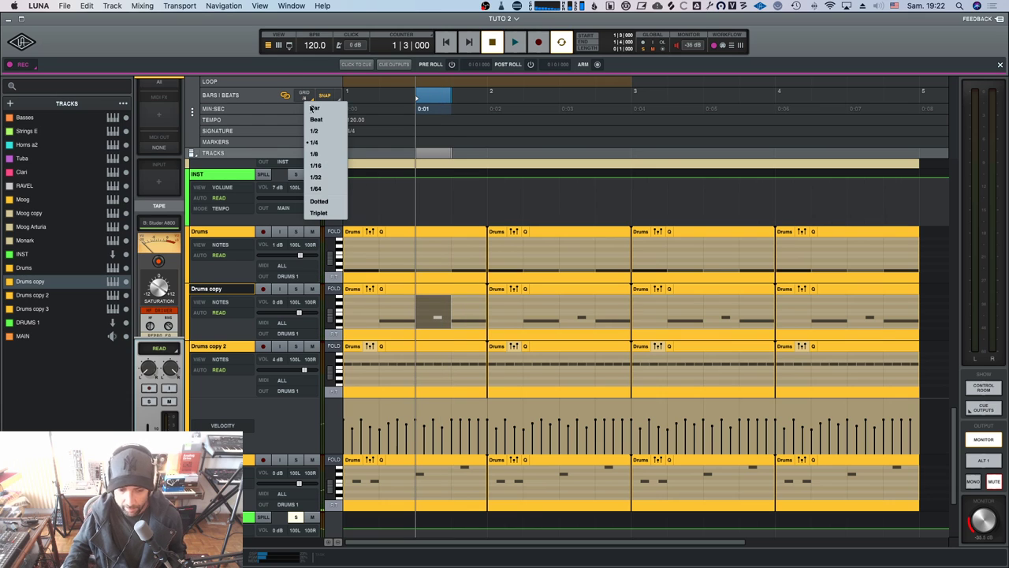
pyautogui.click(327, 172)
pyautogui.press('space')
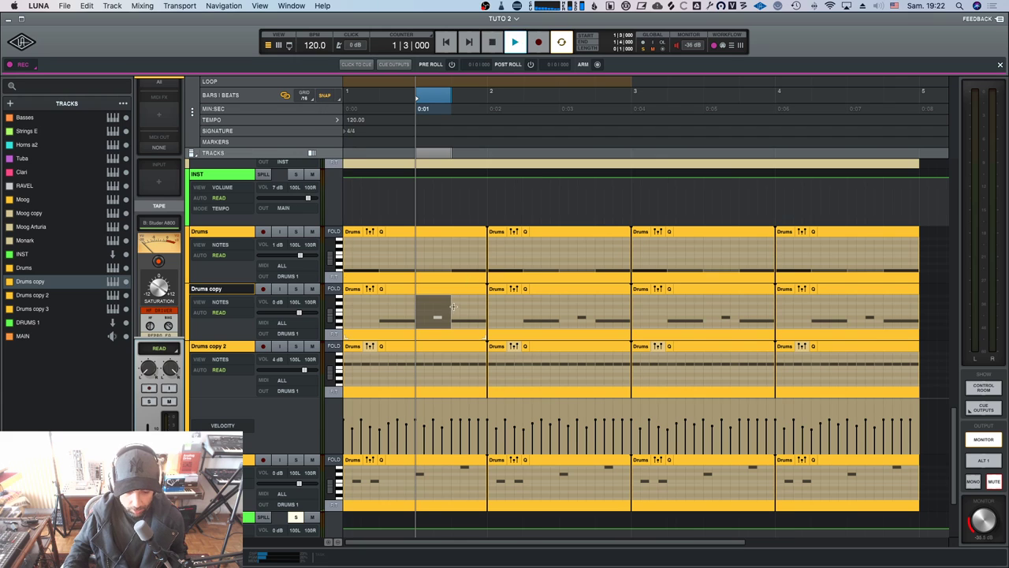
pyautogui.press('space')
pyautogui.click(426, 304)
pyautogui.moveTo(437, 301); pyautogui.dragTo(440, 319)
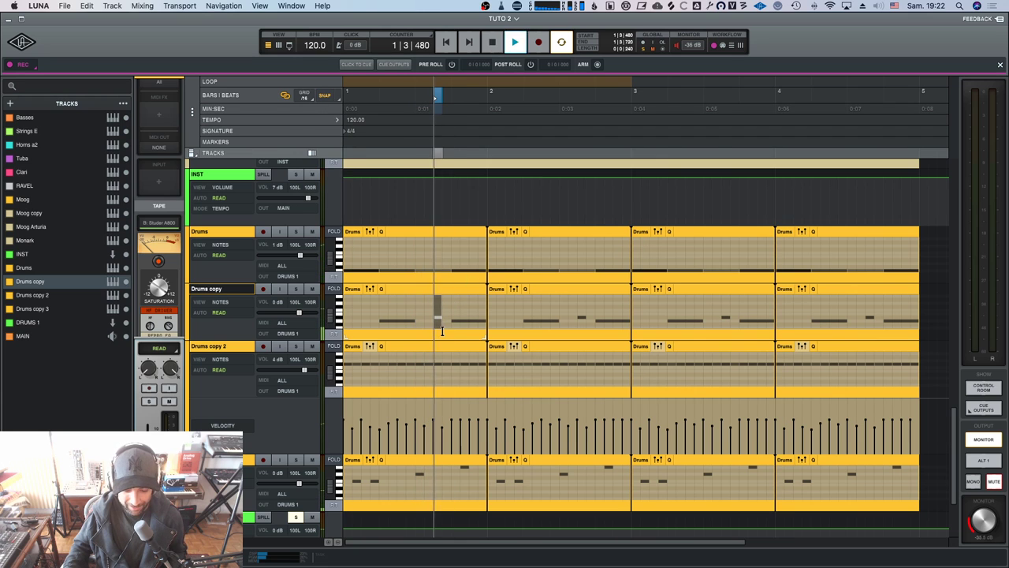
# Set the grid to 1/4, reselect beat 3 of bar 1 on Drums copy, and start playback from that beat.
pyautogui.click(303, 96)
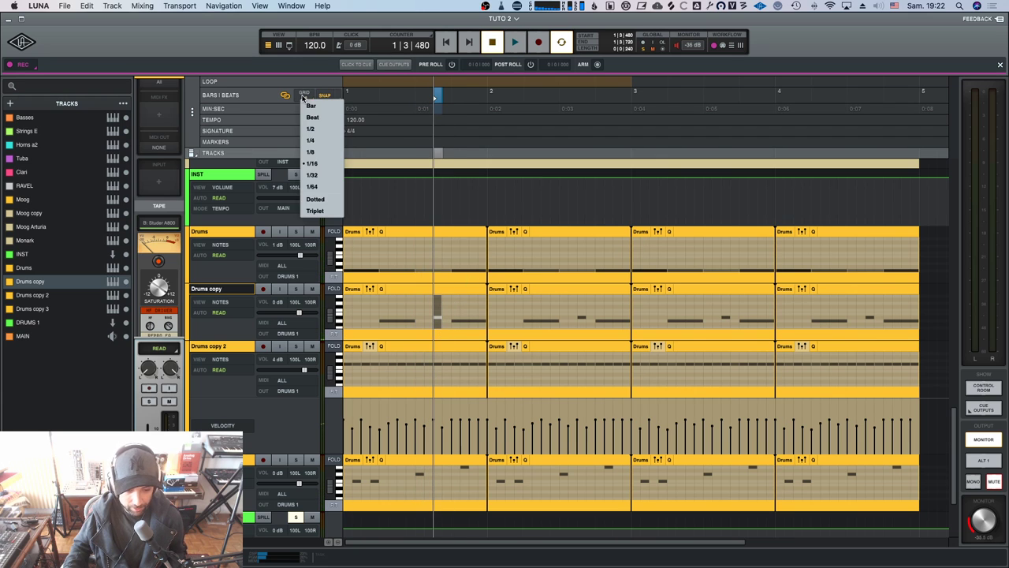
pyautogui.click(320, 139)
pyautogui.moveTo(424, 301); pyautogui.dragTo(446, 321)
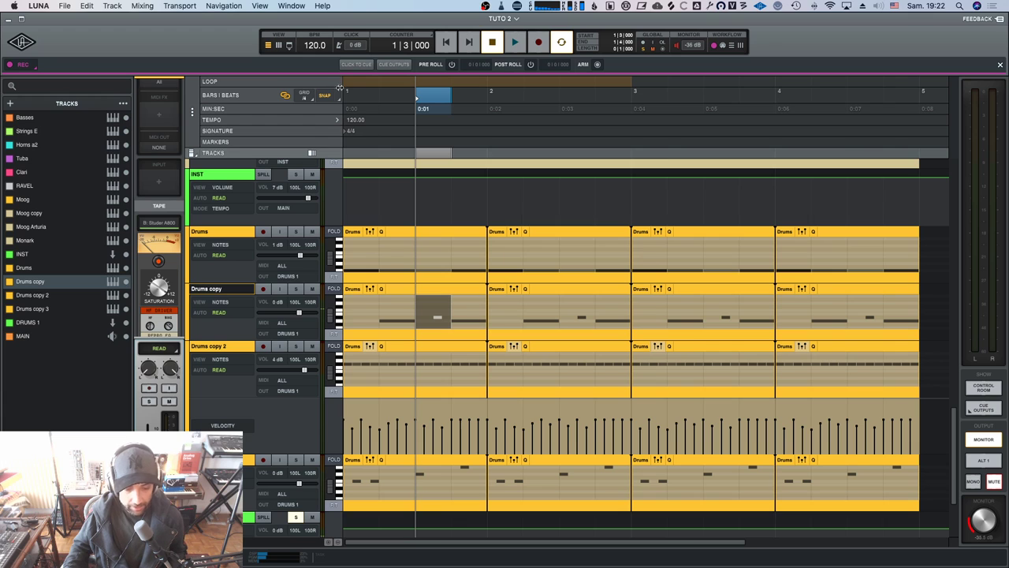
pyautogui.click(427, 304)
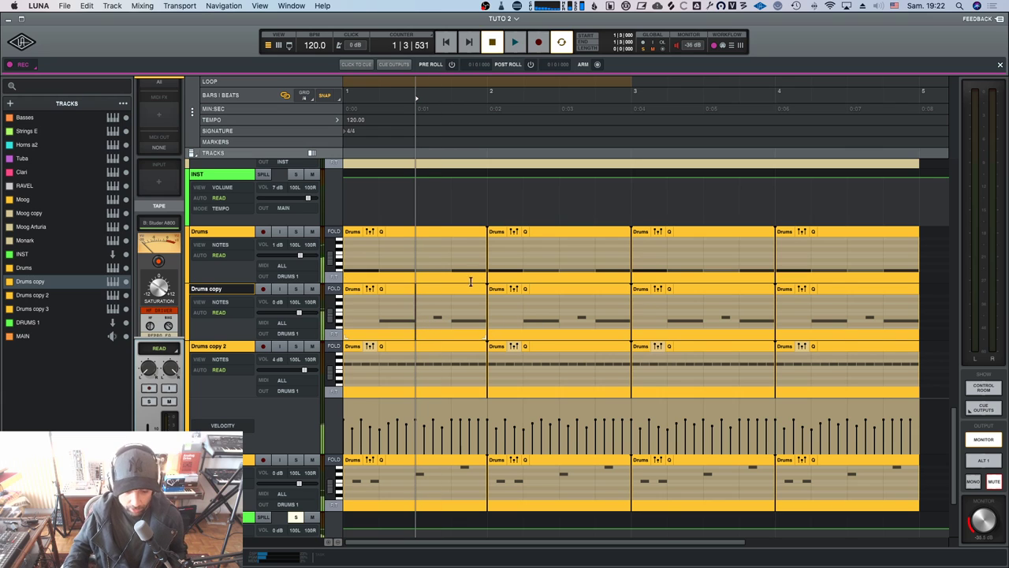
pyautogui.press('space')
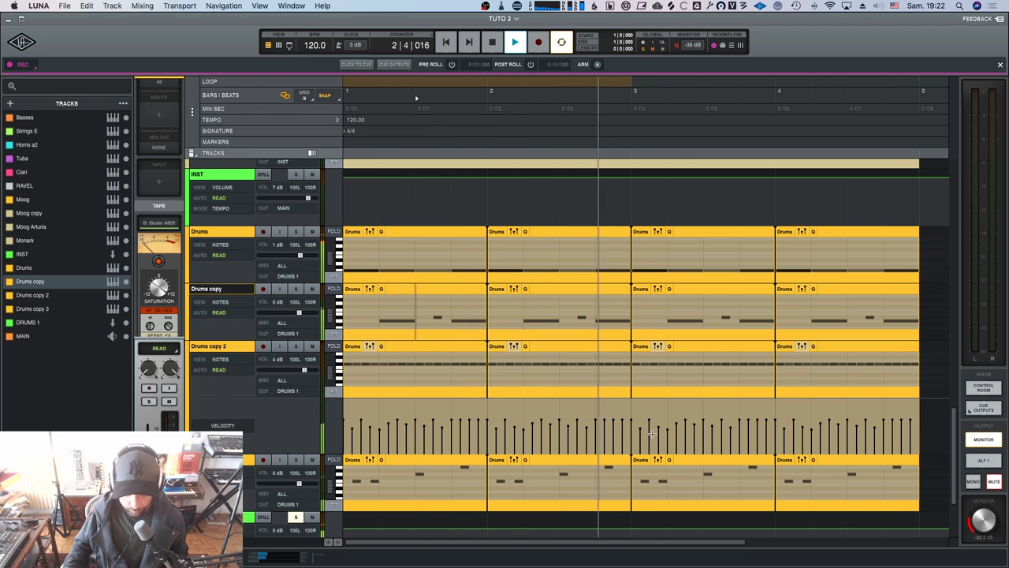
# Stop playback and look over the RAVEL track's notes and the neighbouring orchestral and Moog tracks in the timeline.
pyautogui.press('space')
pyautogui.scroll(6, 575, 397)
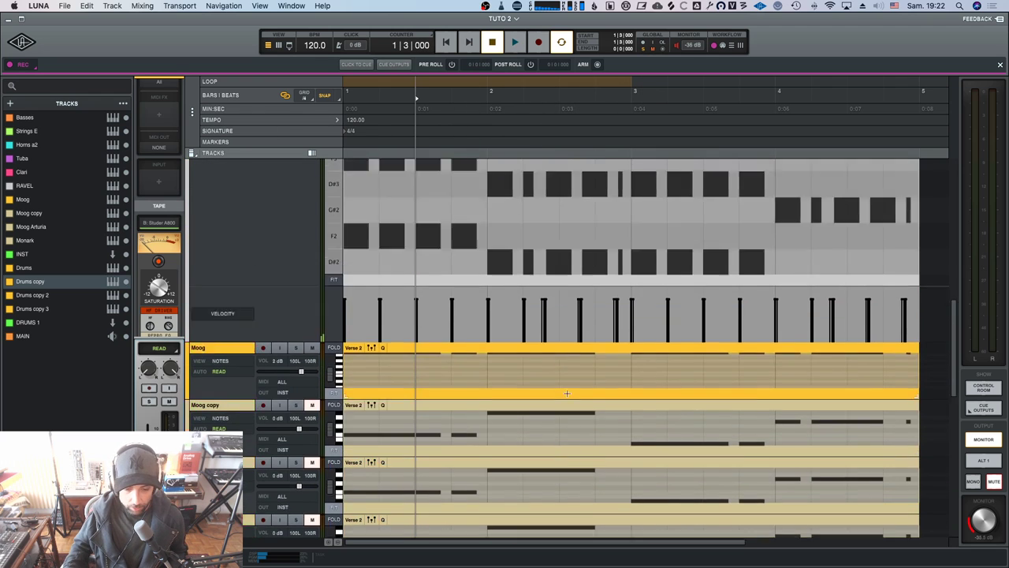
pyautogui.scroll(5, 552, 280)
pyautogui.scroll(-2, 543, 279)
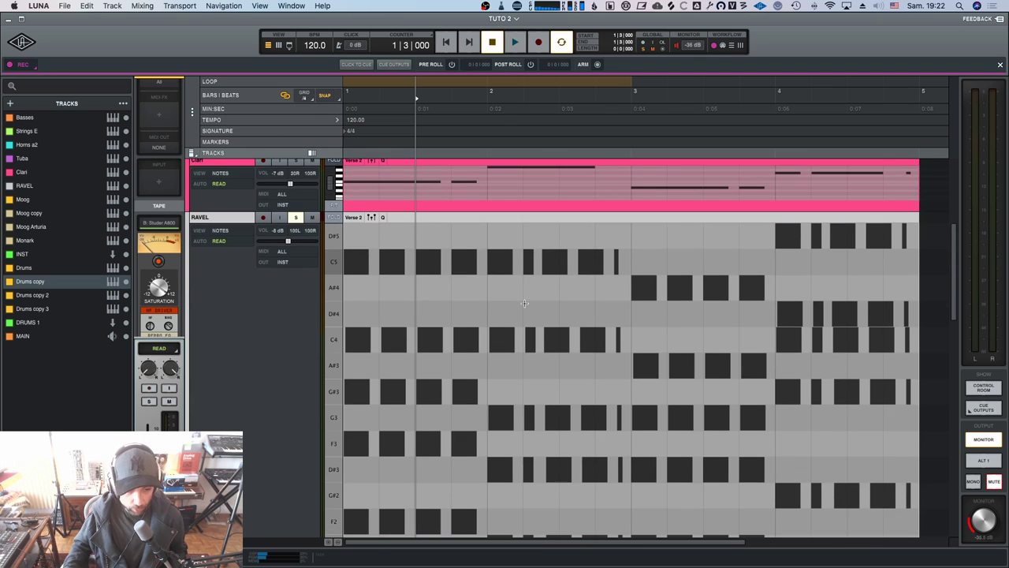
pyautogui.scroll(3, 500, 309)
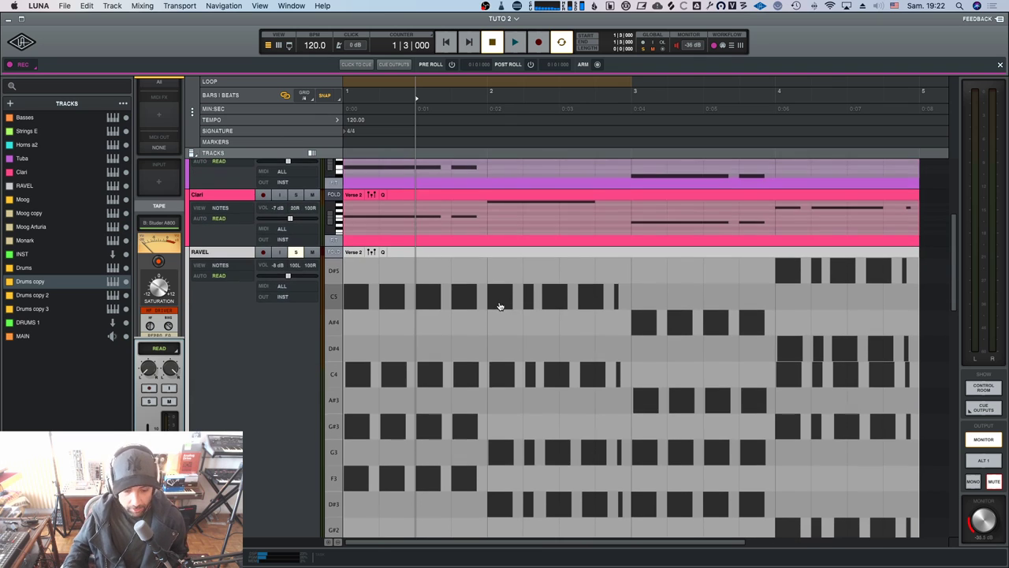
pyautogui.scroll(-1, 537, 320)
pyautogui.scroll(-1, 537, 320)
pyautogui.scroll(-6, 536, 321)
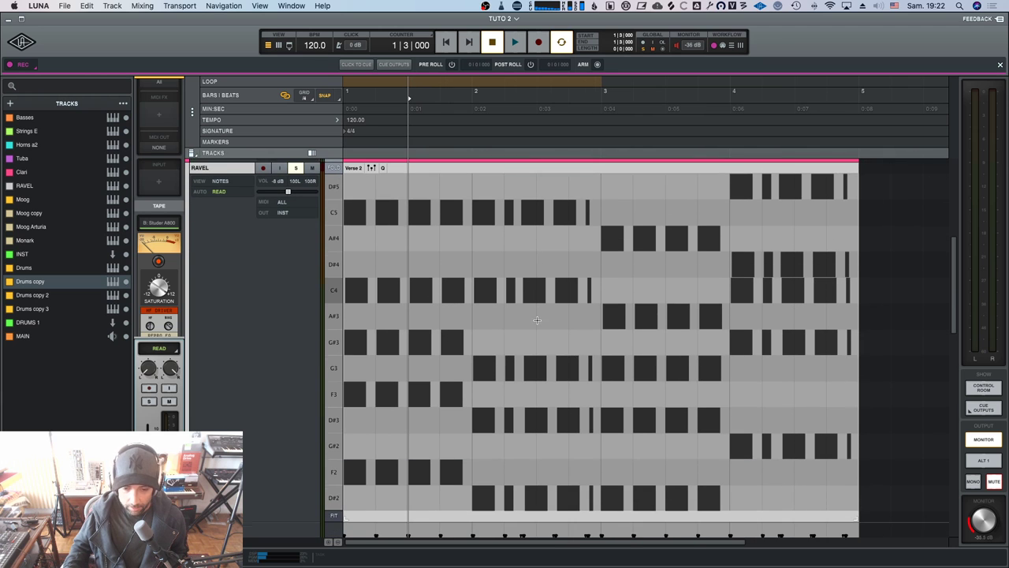
pyautogui.scroll(-3, 535, 321)
pyautogui.scroll(8, 529, 315)
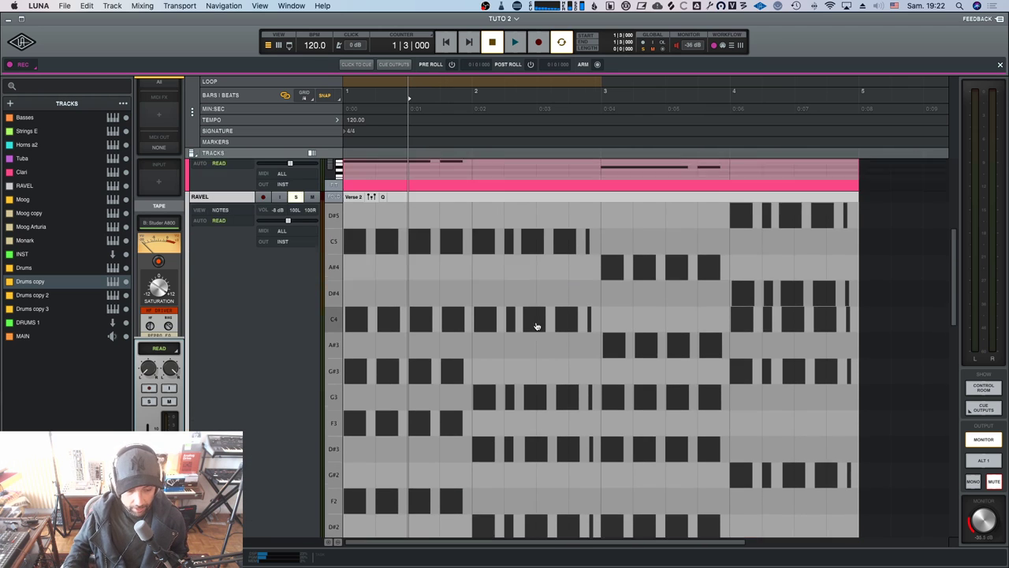
pyautogui.scroll(5, 522, 313)
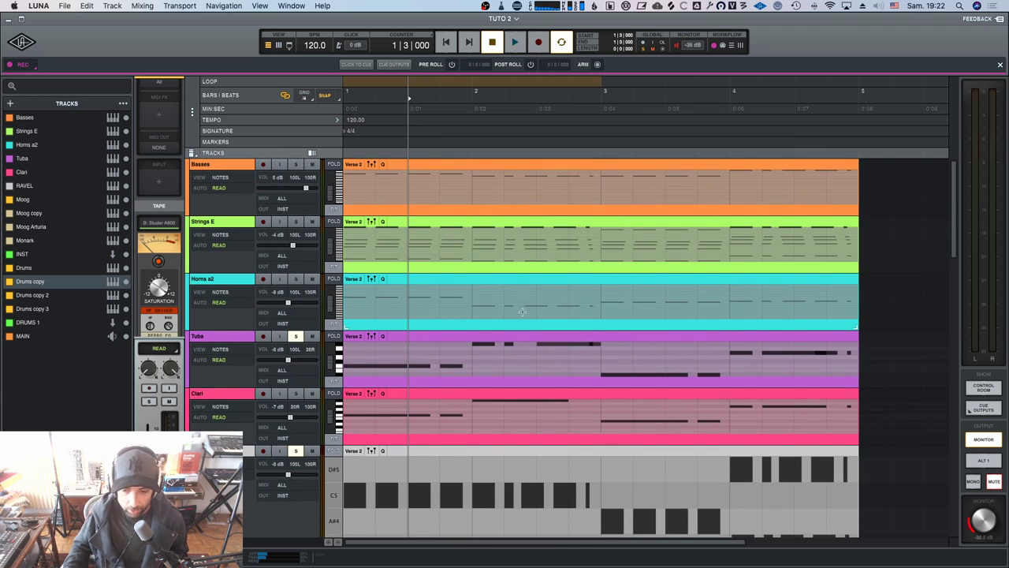
pyautogui.scroll(-6, 518, 299)
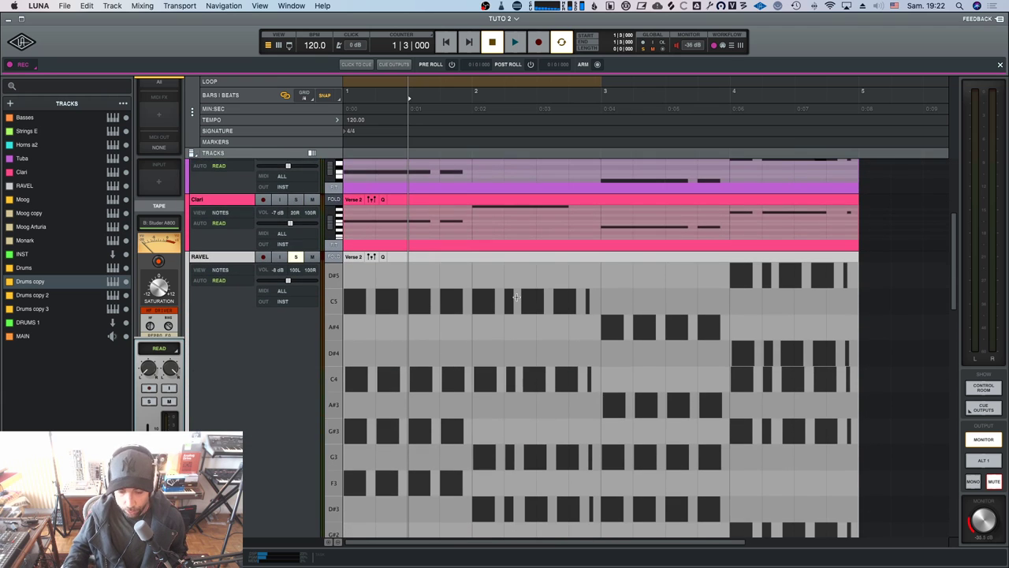
pyautogui.scroll(-7, 515, 298)
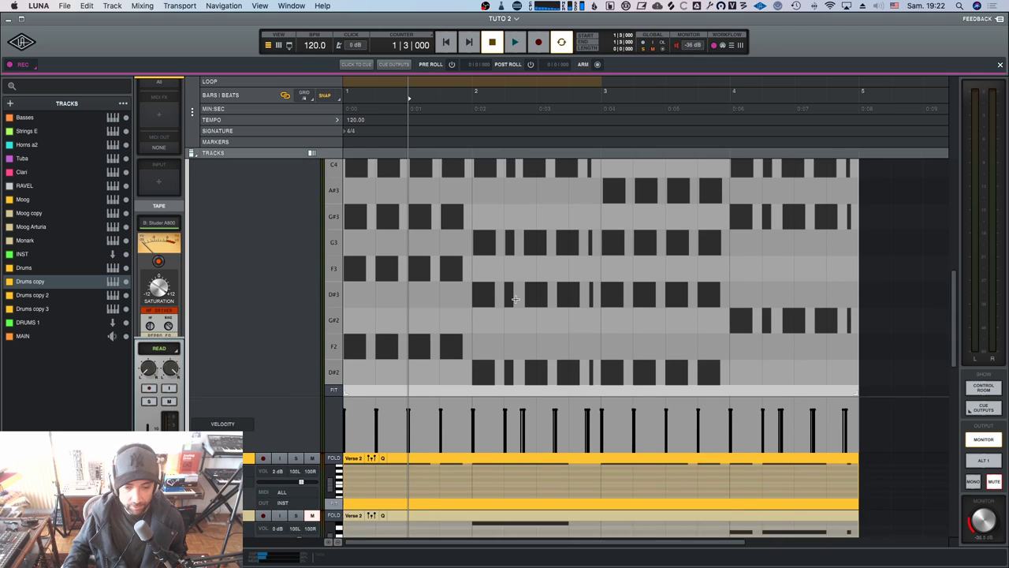
pyautogui.scroll(-3, 514, 298)
pyautogui.scroll(8, 573, 295)
pyautogui.scroll(-2, 575, 291)
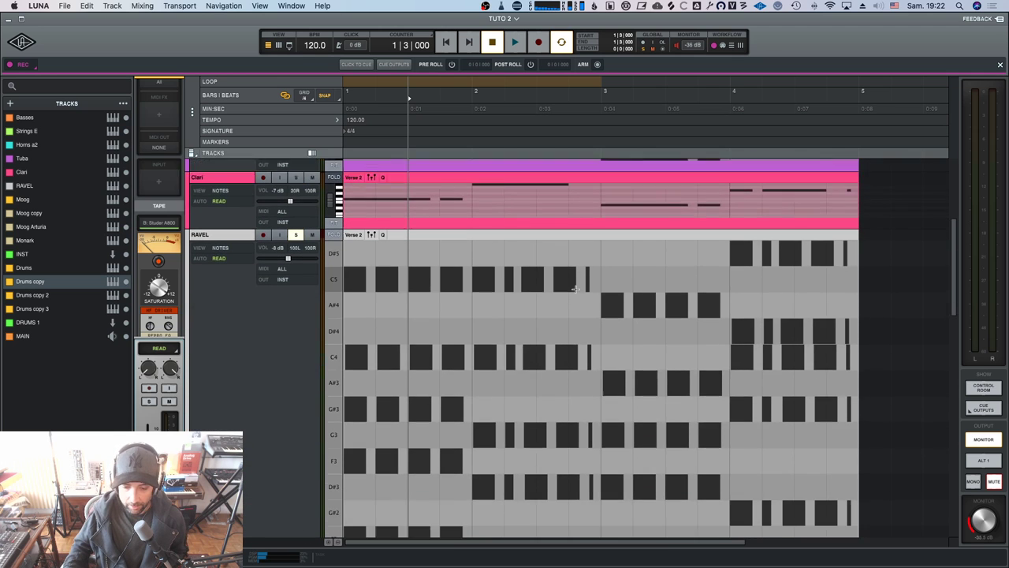
pyautogui.scroll(-5, 575, 289)
pyautogui.scroll(7, 532, 408)
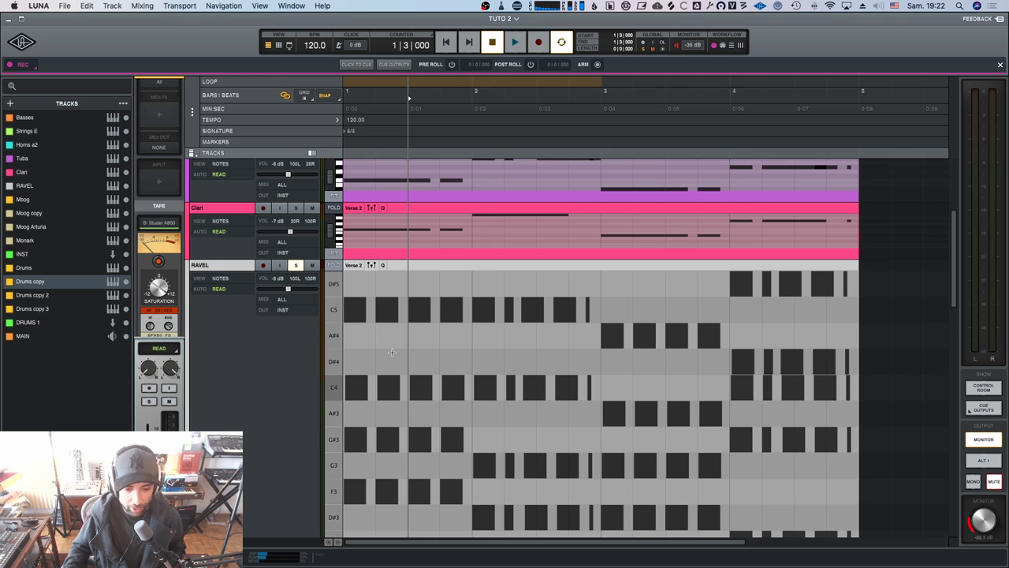
pyautogui.scroll(-2, 410, 354)
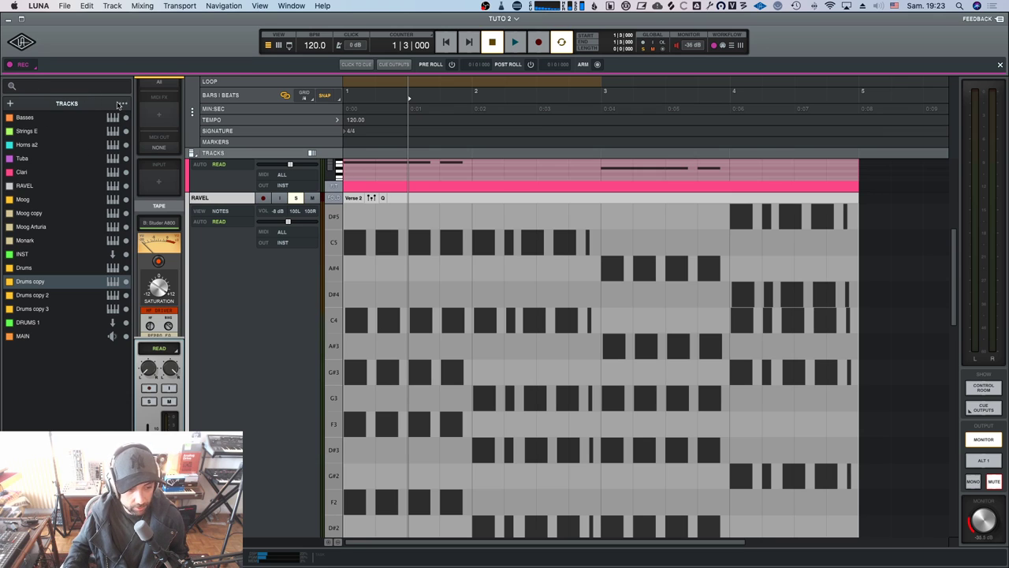
# Create one new mono audio track named micro.
pyautogui.click(12, 105)
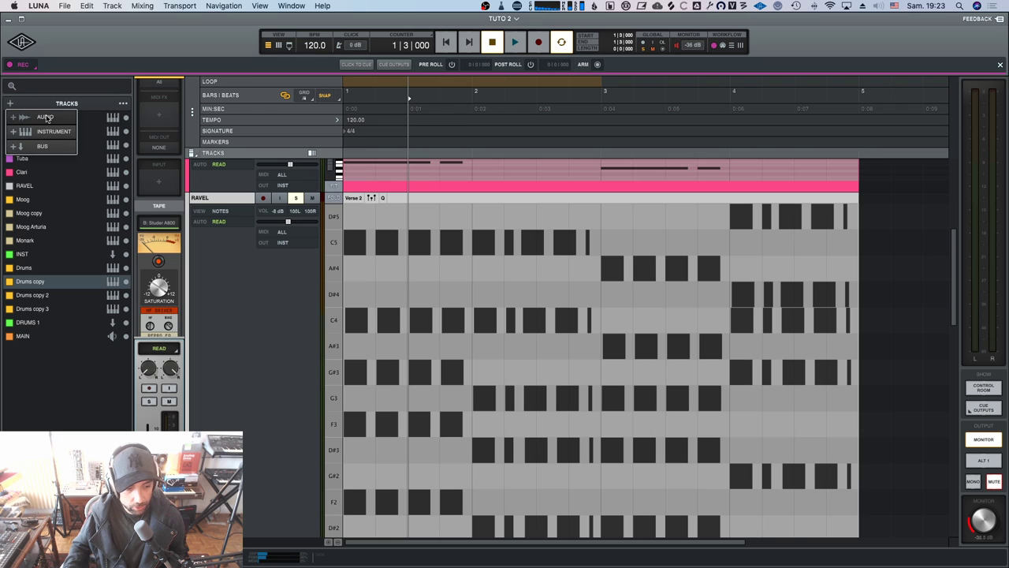
pyautogui.click(45, 119)
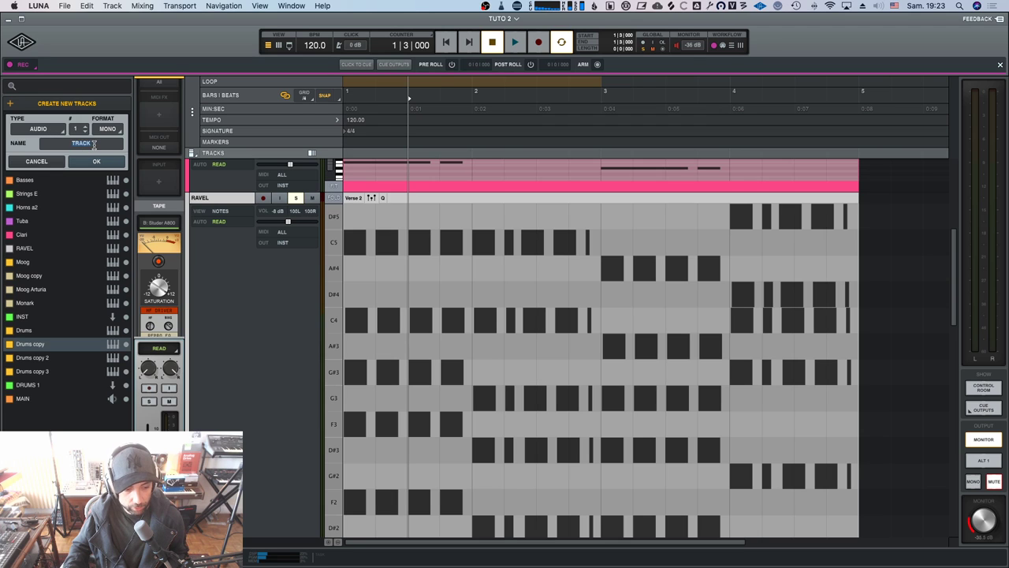
pyautogui.write('mi')
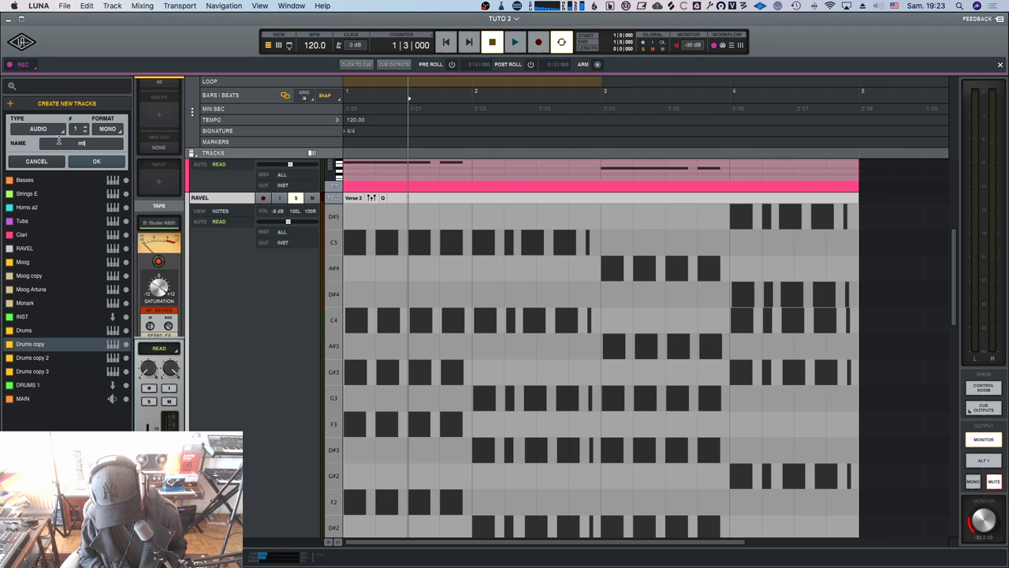
pyautogui.write('cro')
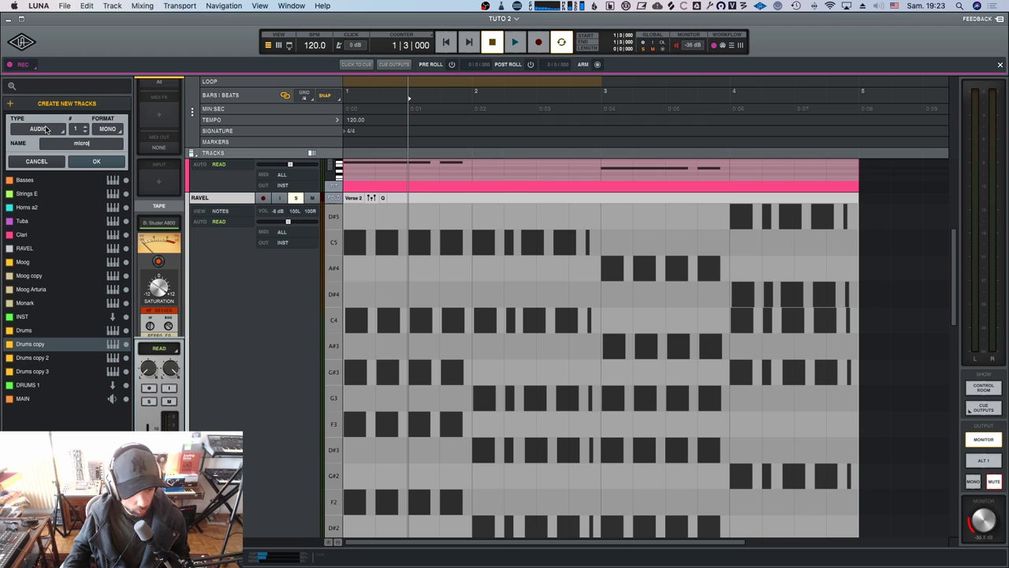
pyautogui.click(101, 162)
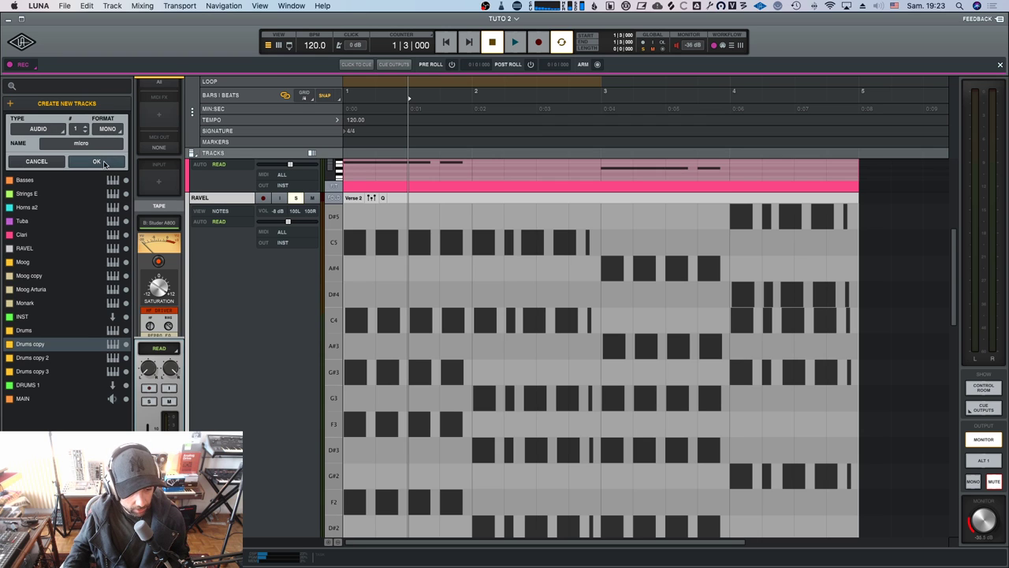
# Arm the micro track for recording and show its input, Unison and record effects slots in the channel strip.
pyautogui.scroll(-15, 489, 323)
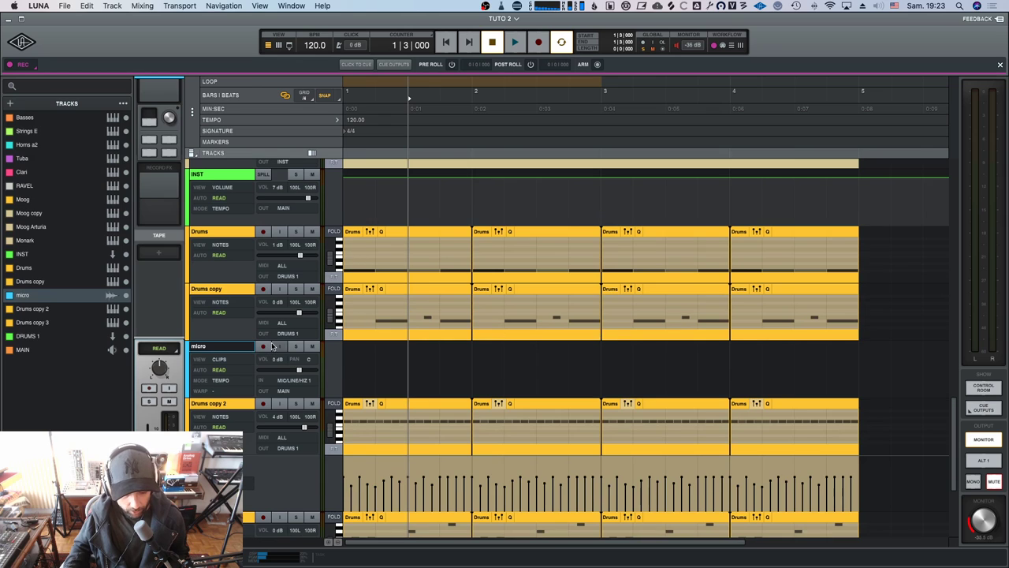
pyautogui.click(263, 346)
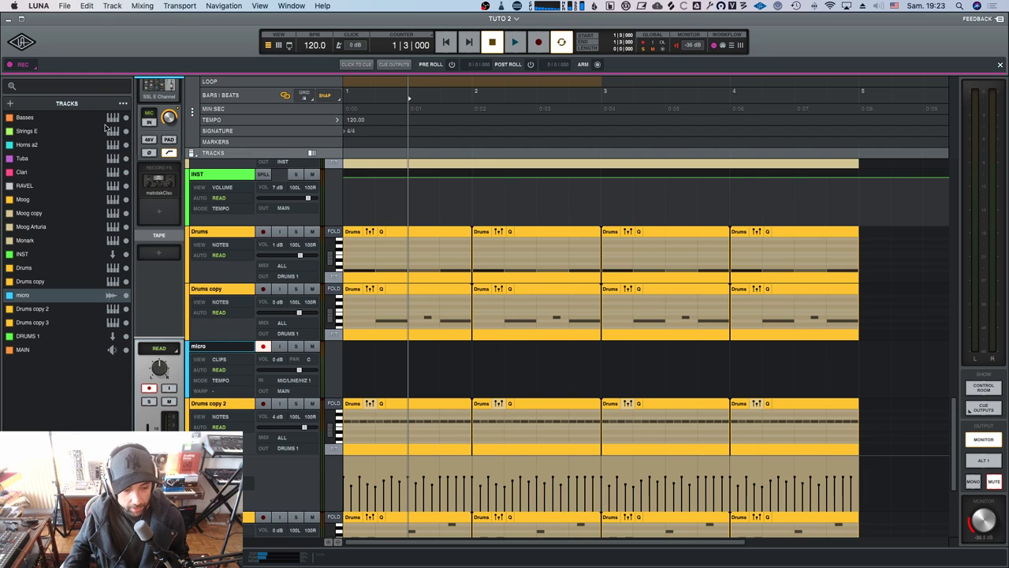
pyautogui.scroll(5, 171, 136)
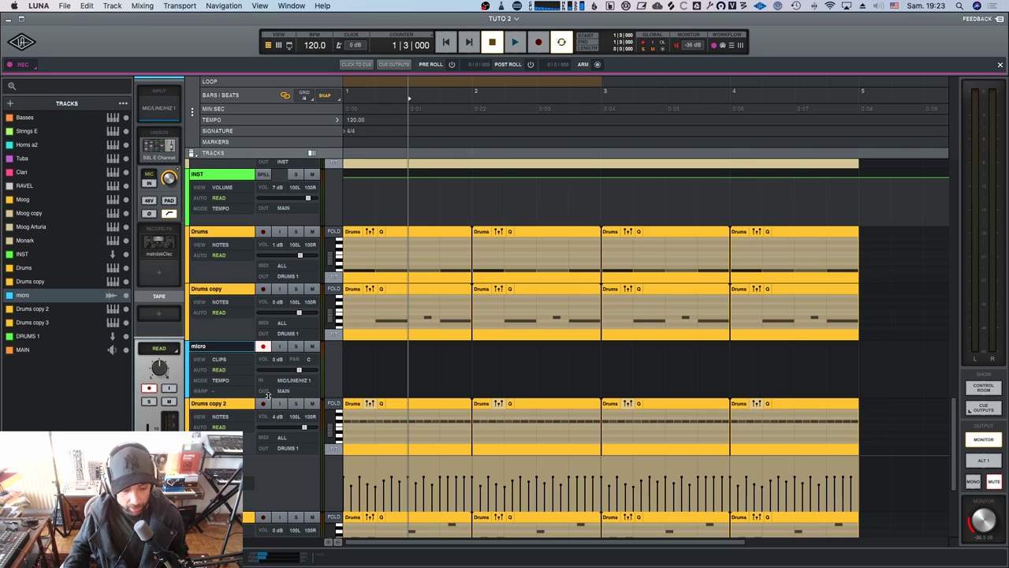
pyautogui.scroll(1, 149, 126)
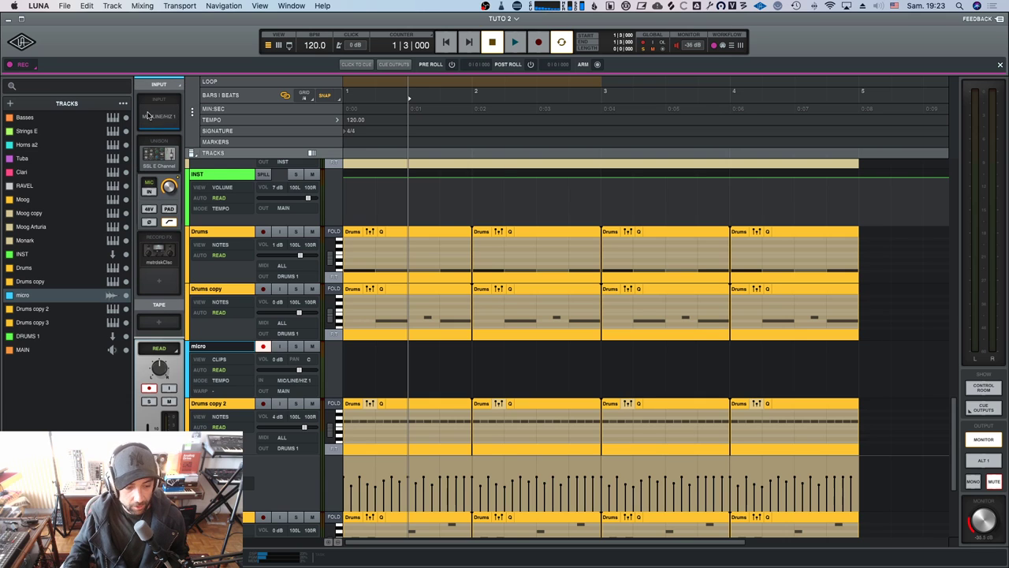
pyautogui.scroll(-1, 156, 124)
pyautogui.scroll(1, 156, 124)
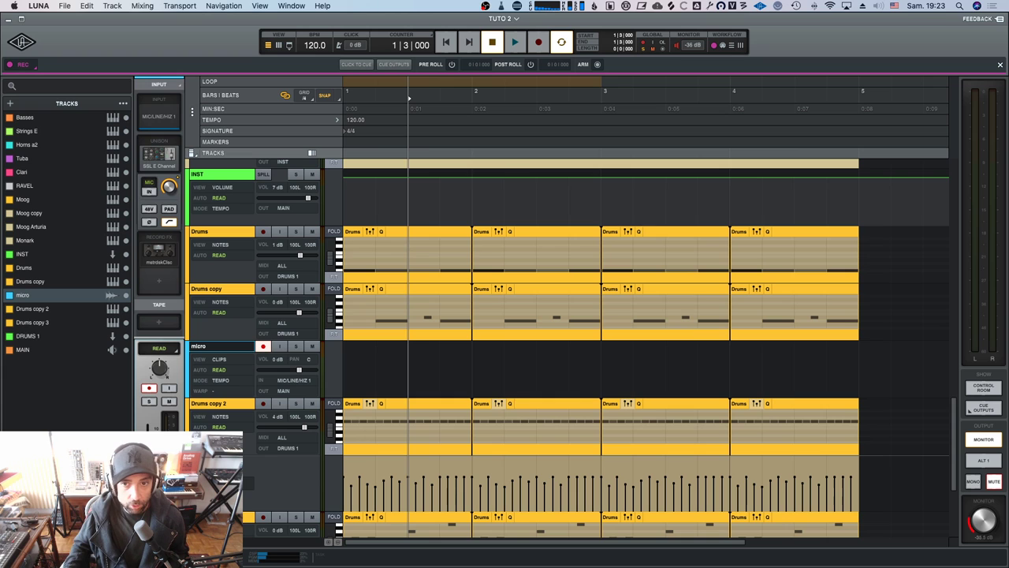
# Switch to Console, examine the Analog 1 channel's preamp and inserts against the micro track's strip, and return to LUNA's timeline.
pyautogui.moveTo(1008, 78); pyautogui.dragTo(500, 92)
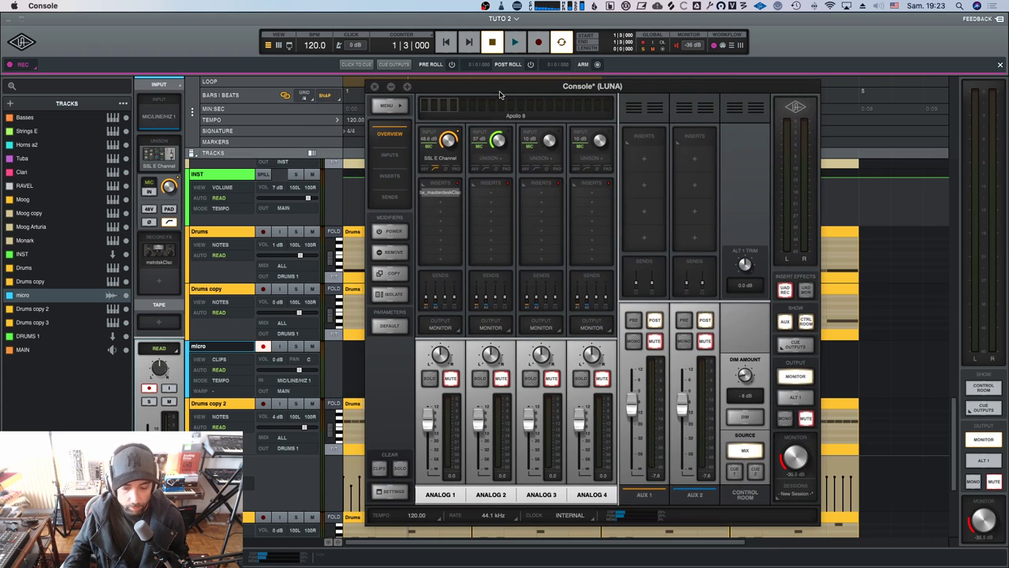
pyautogui.moveTo(865, 561)
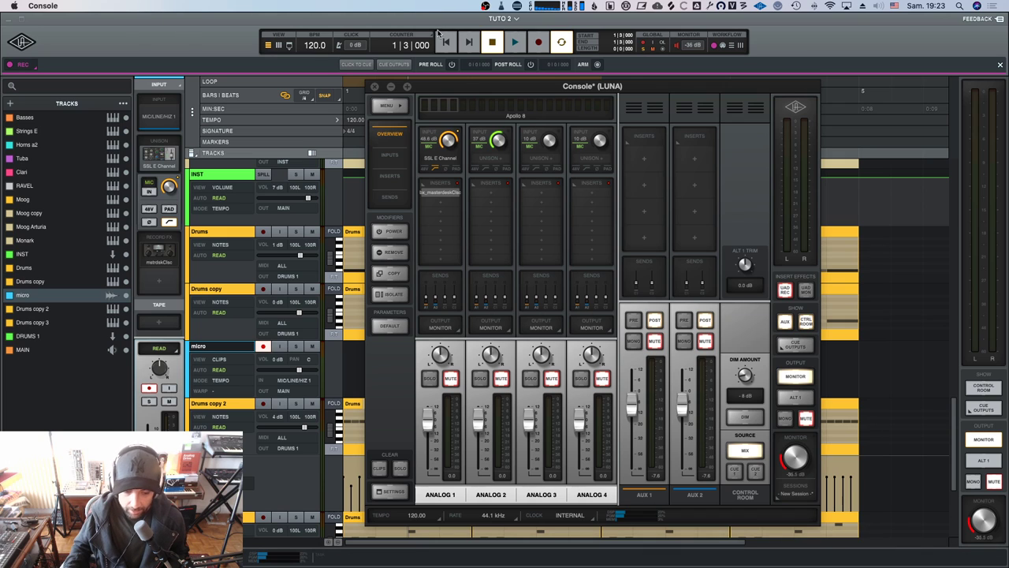
pyautogui.moveTo(441, 163)
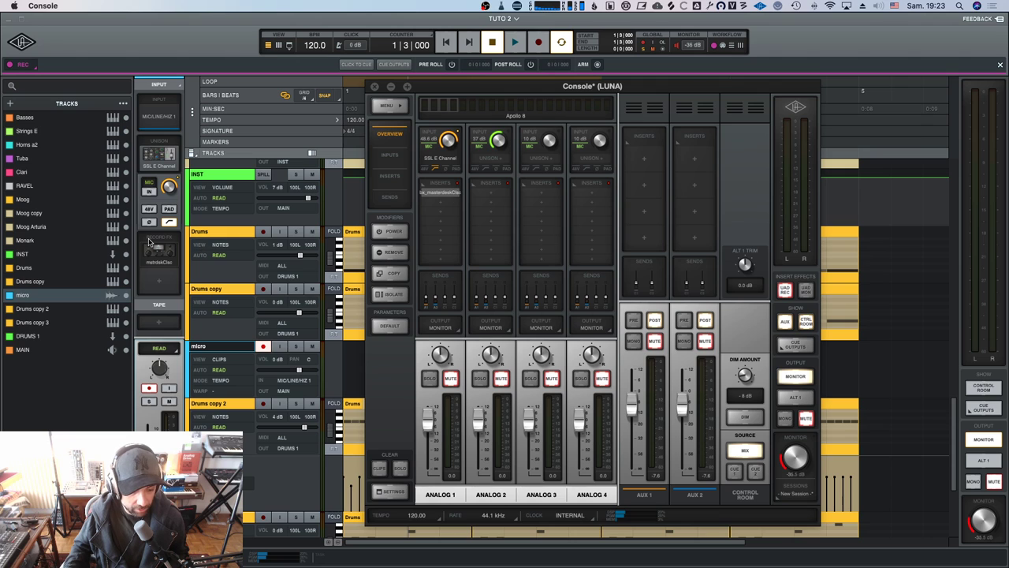
pyautogui.moveTo(448, 199)
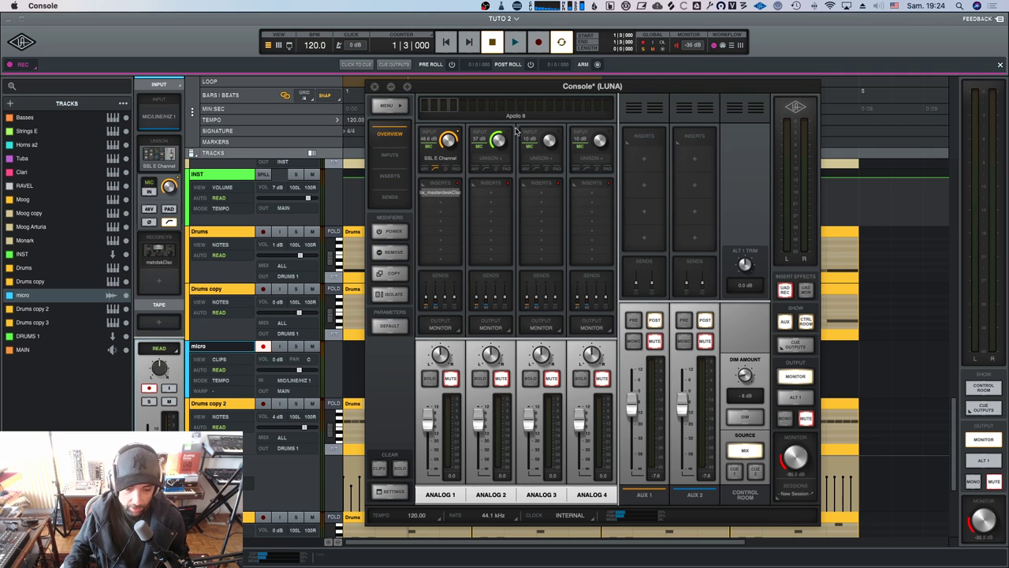
pyautogui.moveTo(554, 92); pyautogui.dragTo(558, 93)
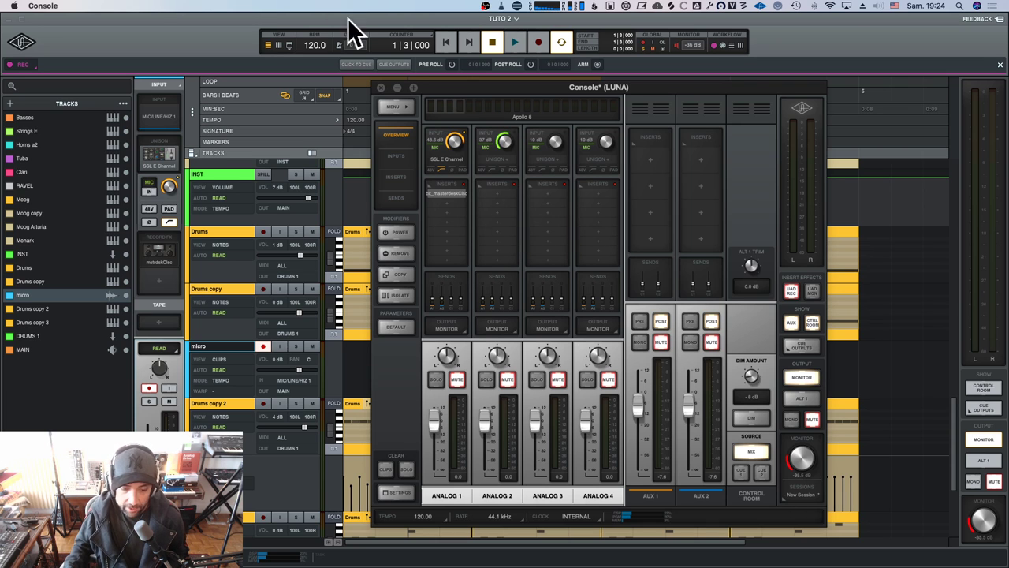
pyautogui.click(279, 47)
pyautogui.click(279, 47)
pyautogui.click(279, 47)
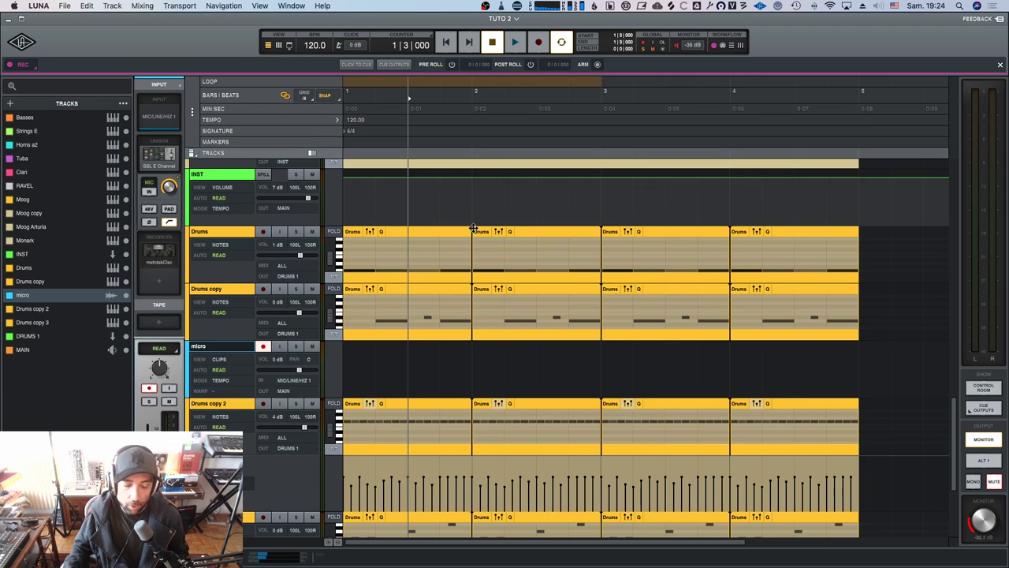
# Bring Console back up, unmute the Analog 1 channel and mute it again, and move the Console window out of view.
pyautogui.click(899, 559)
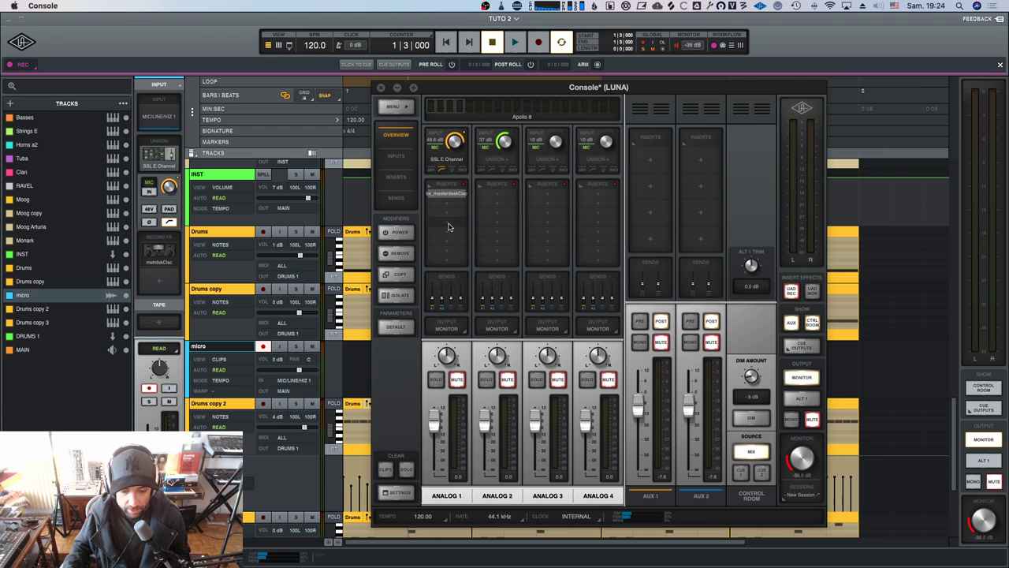
pyautogui.click(455, 380)
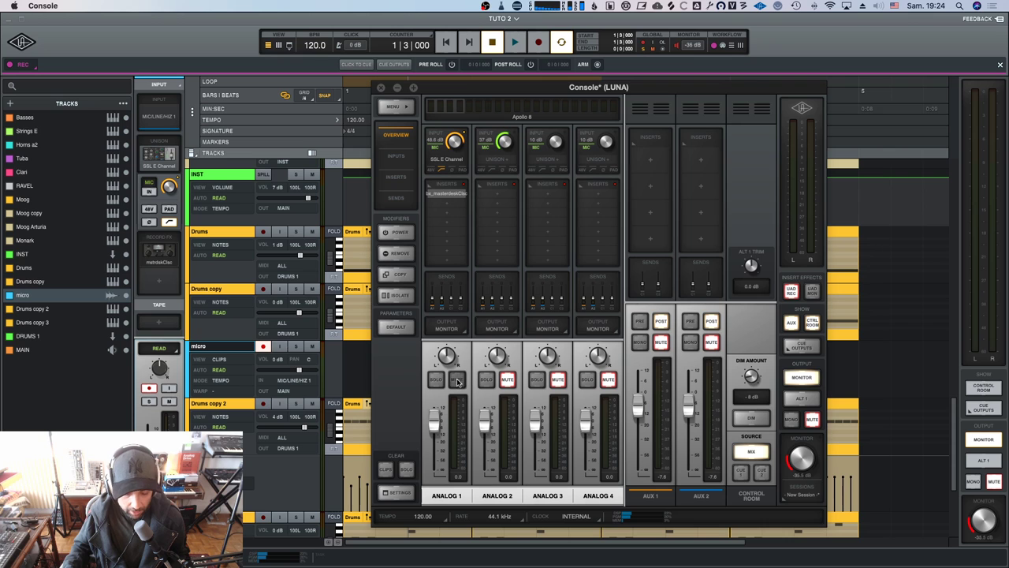
pyautogui.click(457, 381)
pyautogui.moveTo(494, 88); pyautogui.dragTo(517, 84)
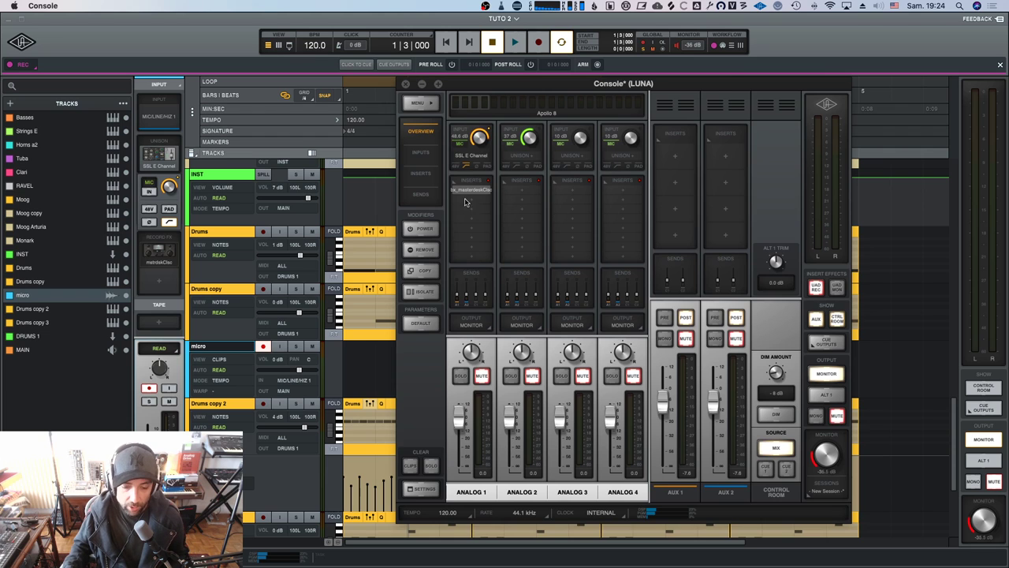
pyautogui.moveTo(528, 85); pyautogui.dragTo(0, 38)
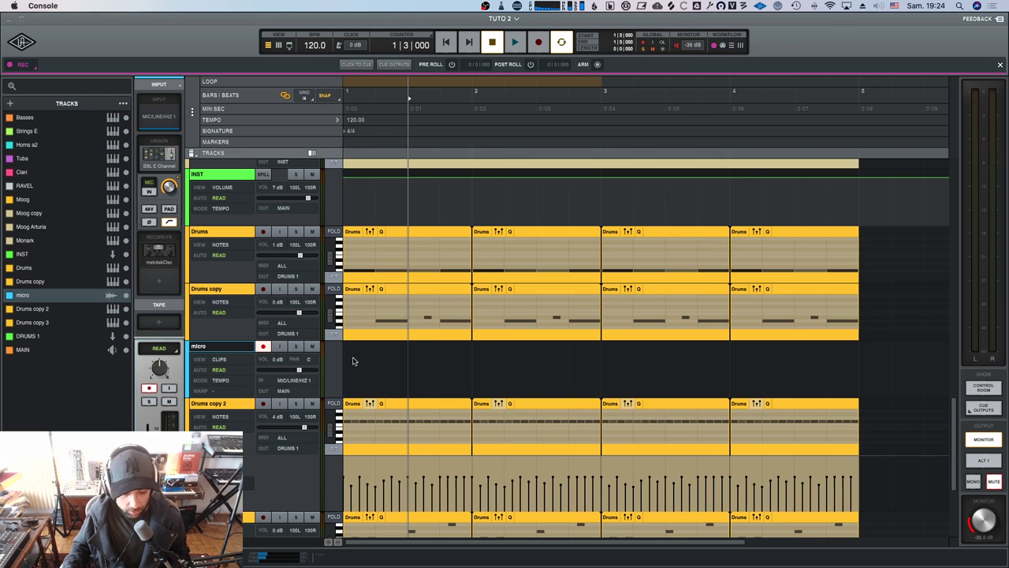
# Return to LUNA, try the low-cut filter switch on the micro track, and bring up the mixer view.
pyautogui.scroll(-1, 424, 374)
pyautogui.scroll(-2, 422, 373)
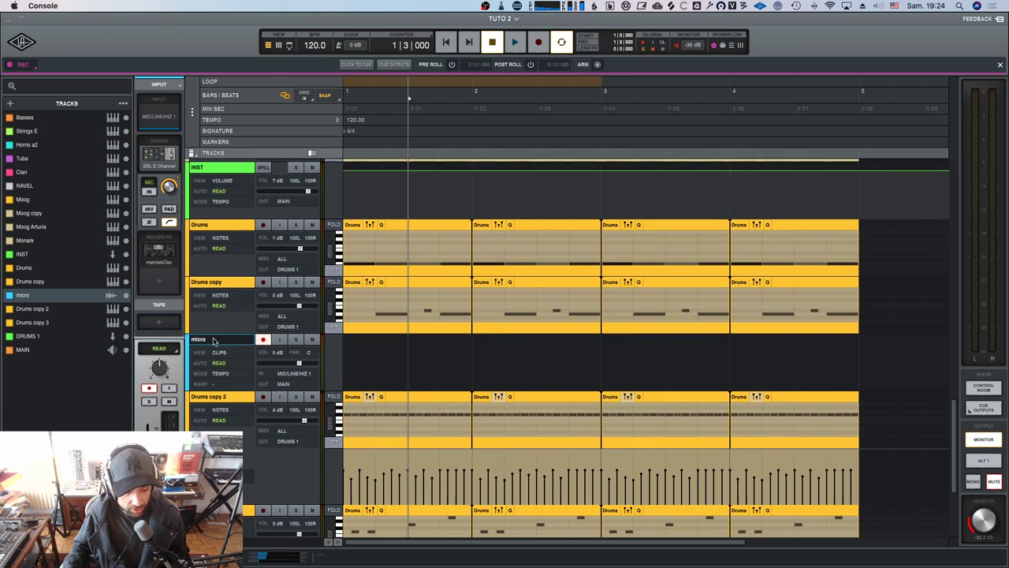
pyautogui.click(173, 225)
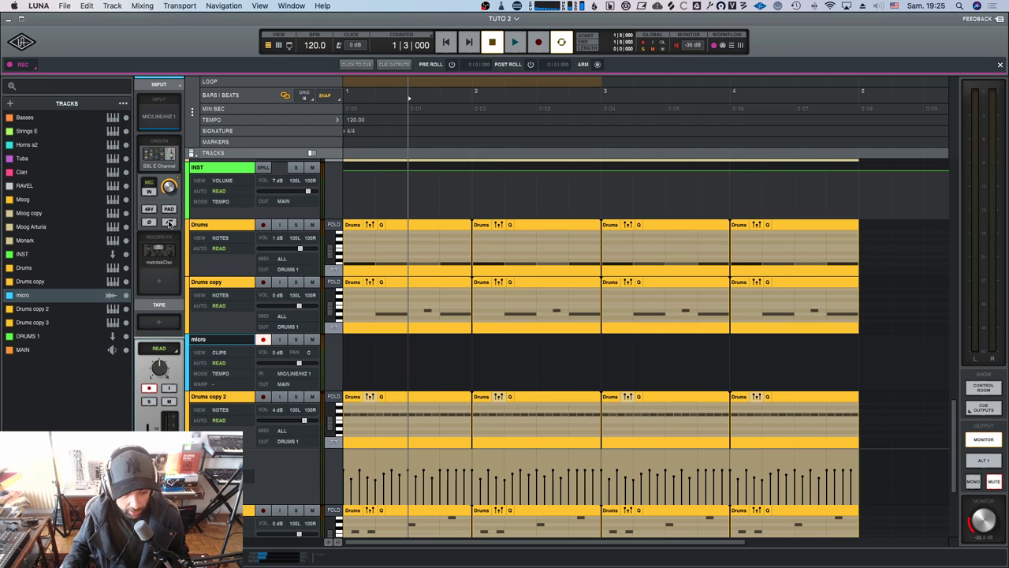
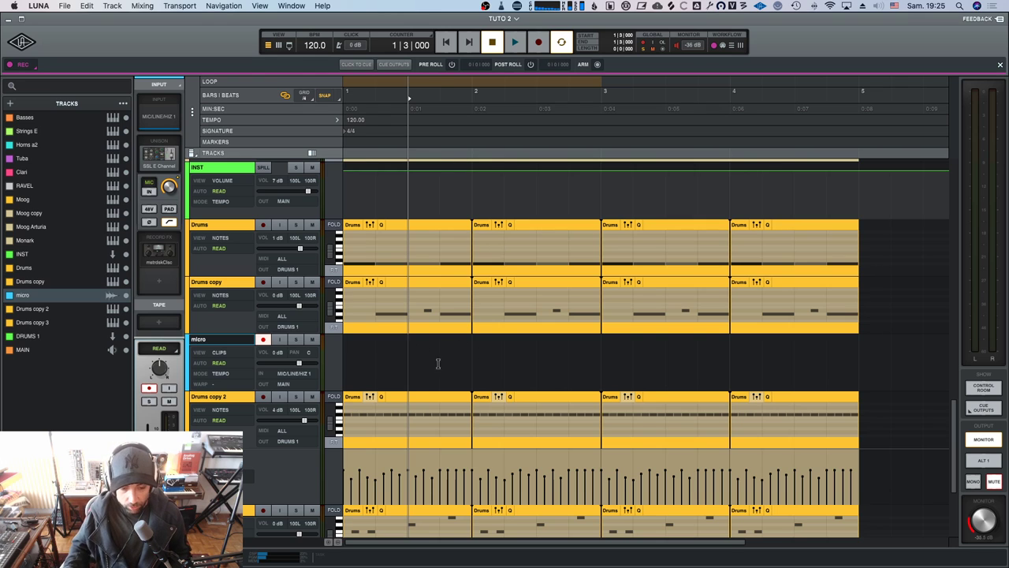
pyautogui.click(279, 45)
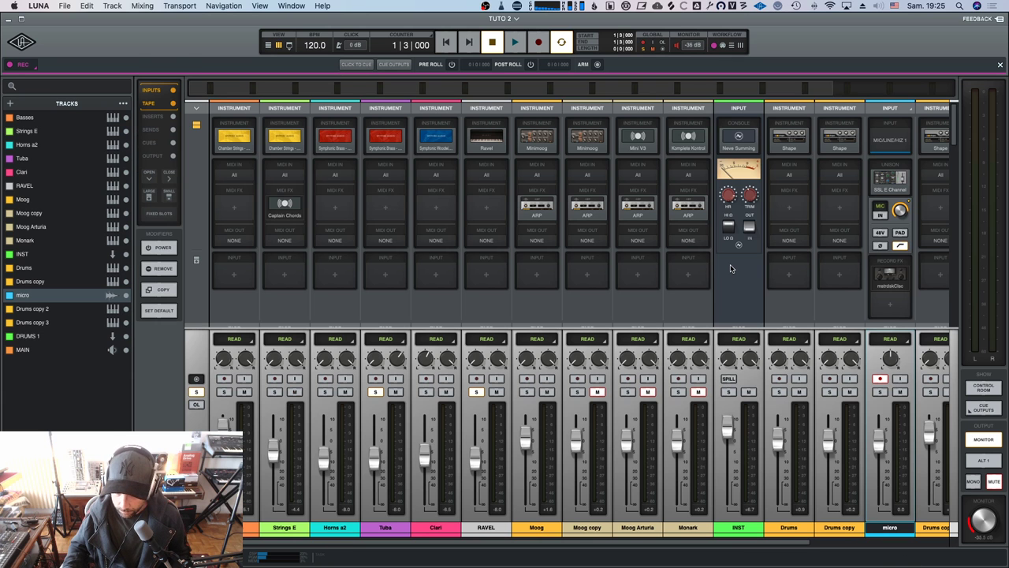
# Examine the inserts, sends, CUE 1 and CUE 2 mixes and output routing of the channels in the mixer.
pyautogui.scroll(-10, 730, 269)
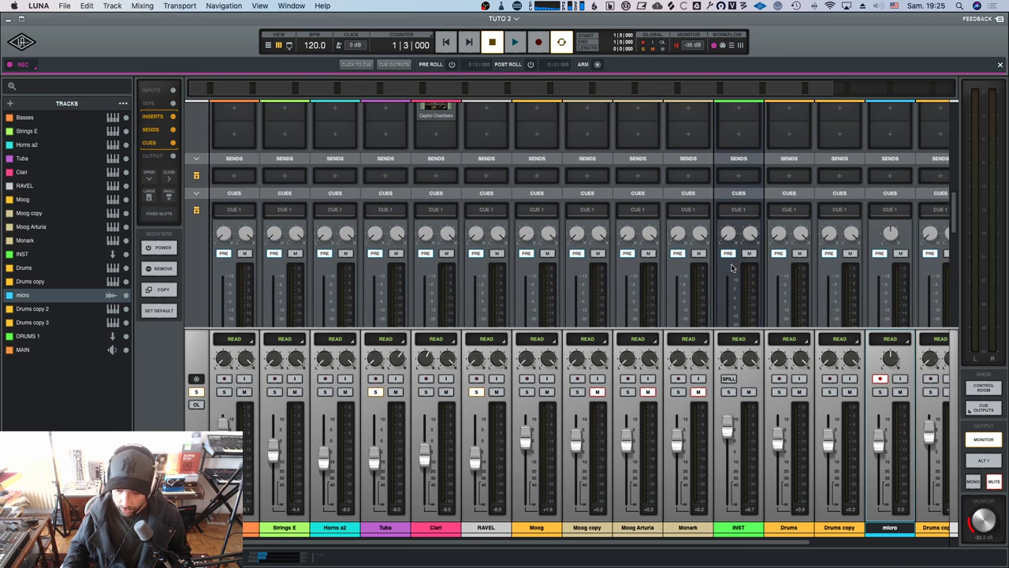
pyautogui.scroll(-5, 731, 208)
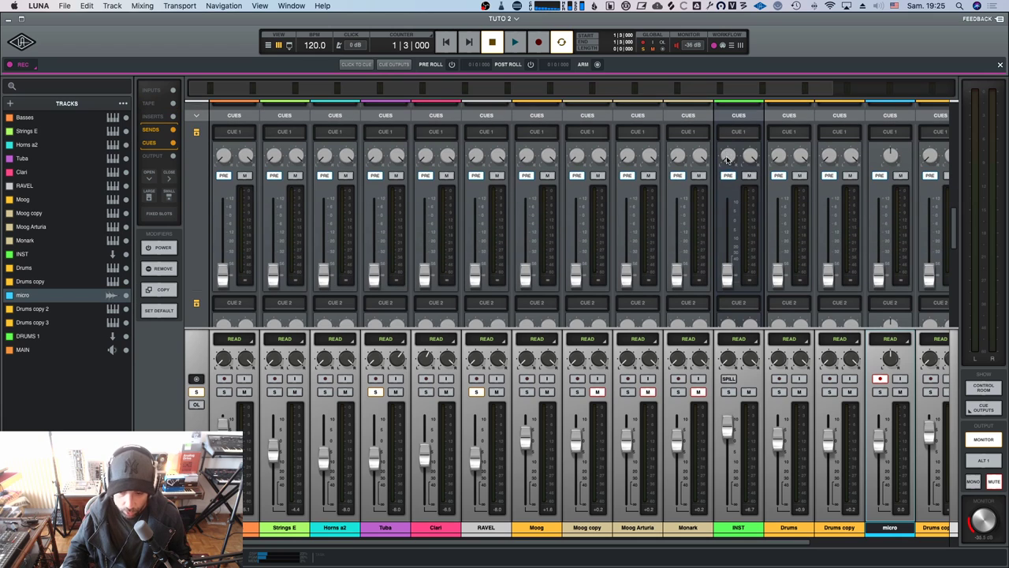
pyautogui.scroll(-2, 739, 228)
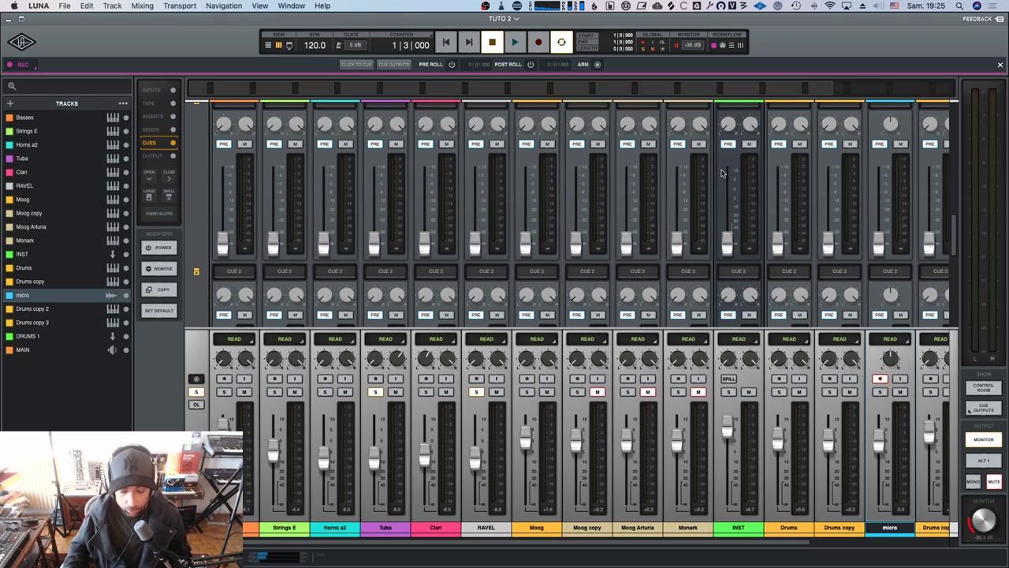
pyautogui.scroll(-5, 712, 164)
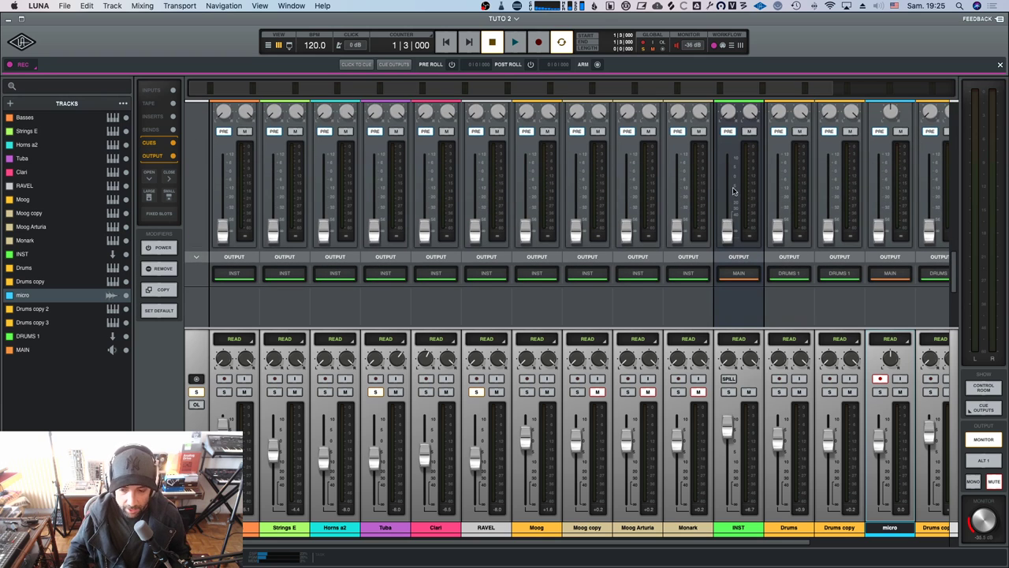
pyautogui.scroll(5, 733, 141)
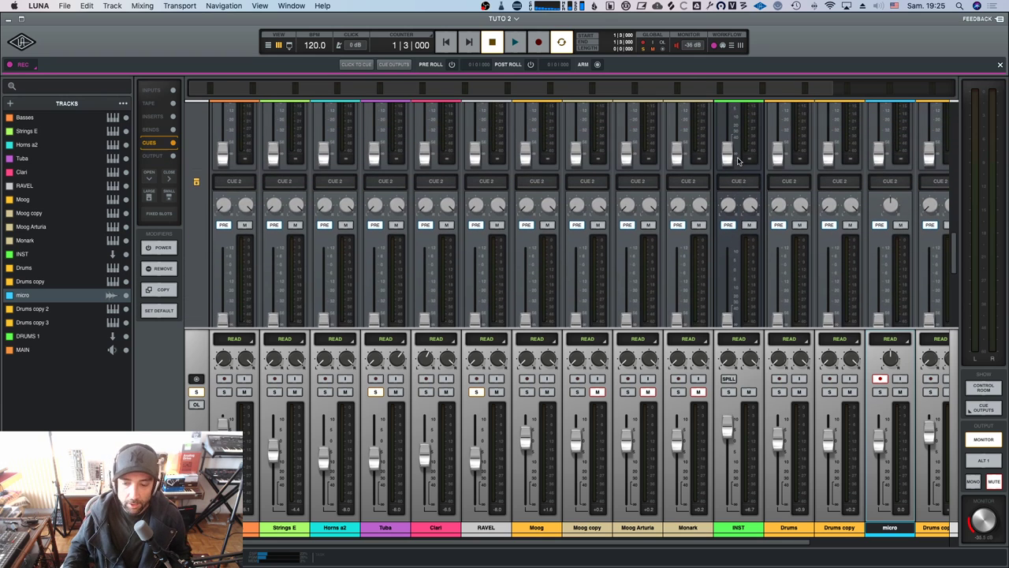
pyautogui.scroll(2, 739, 161)
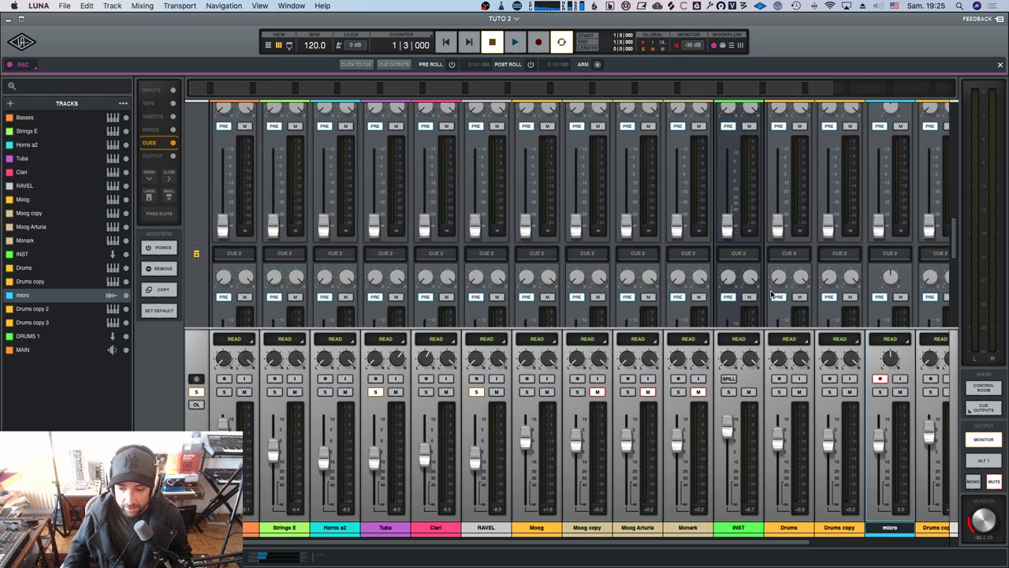
pyautogui.scroll(-3, 733, 223)
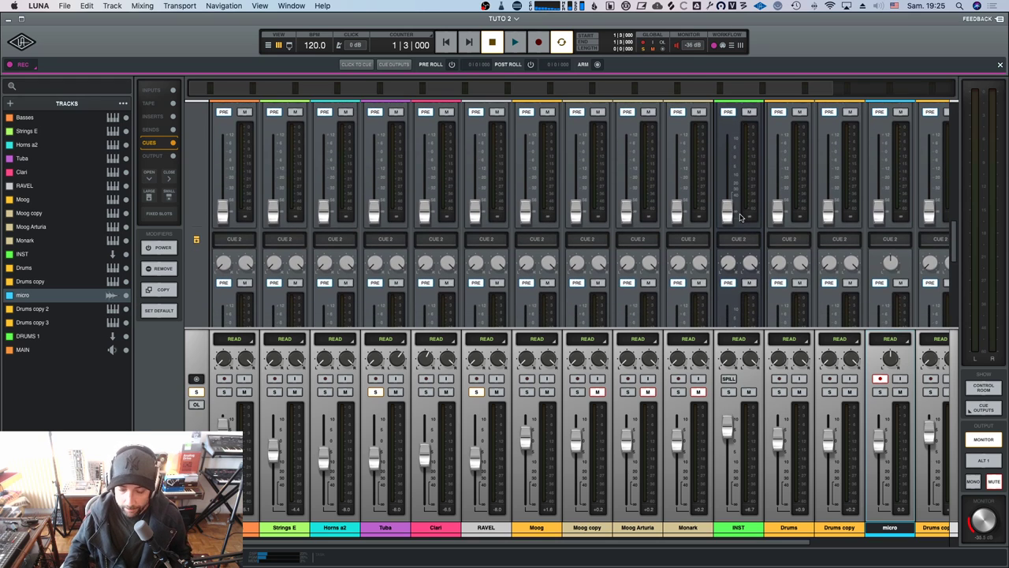
pyautogui.scroll(-3, 741, 300)
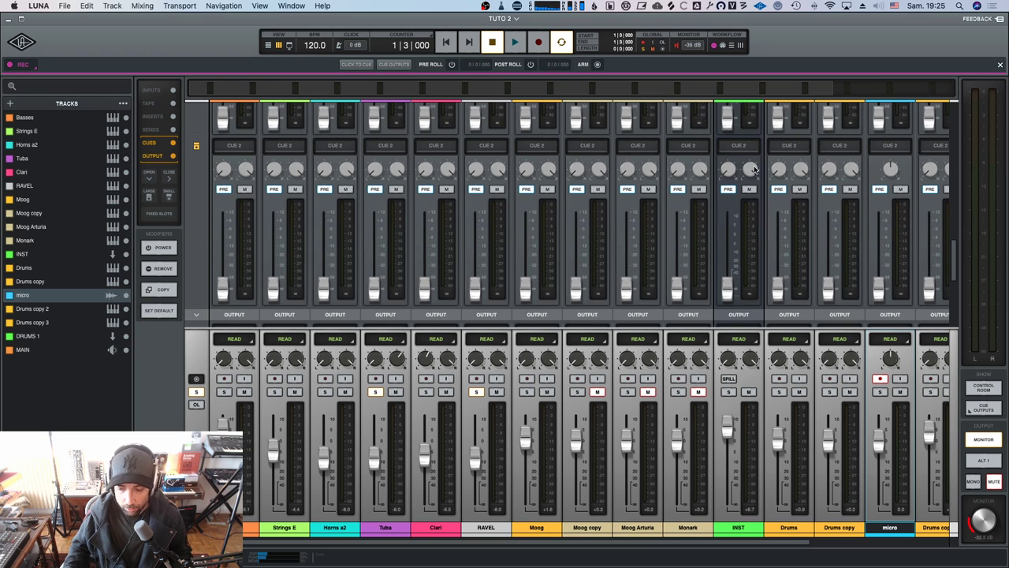
pyautogui.scroll(2, 744, 186)
pyautogui.scroll(5, 743, 186)
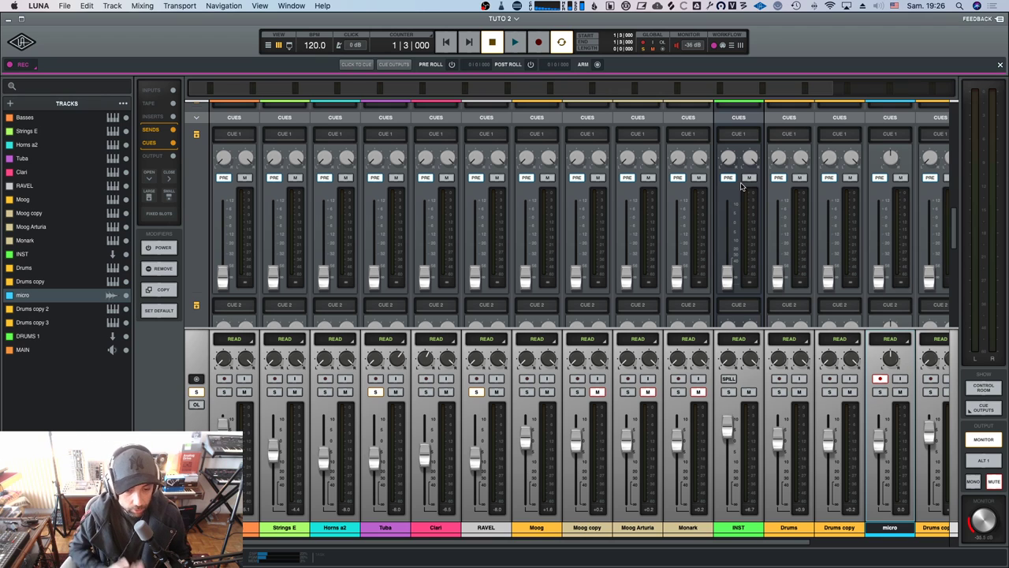
pyautogui.scroll(10, 761, 199)
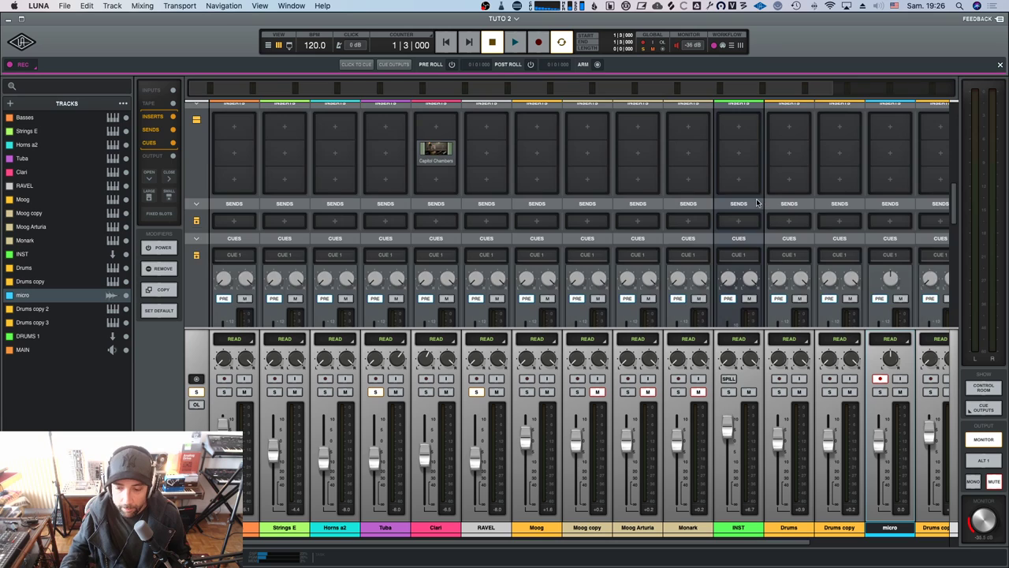
# Bring Console up over the mixer's tape and insert sections and move its window out of view.
pyautogui.scroll(-10, 751, 160)
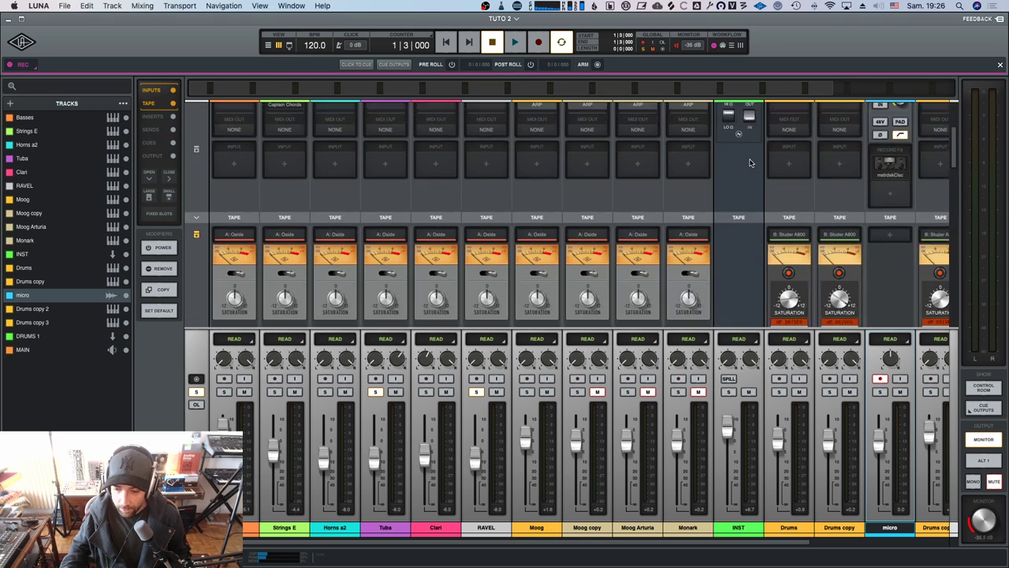
pyautogui.scroll(5, 883, 213)
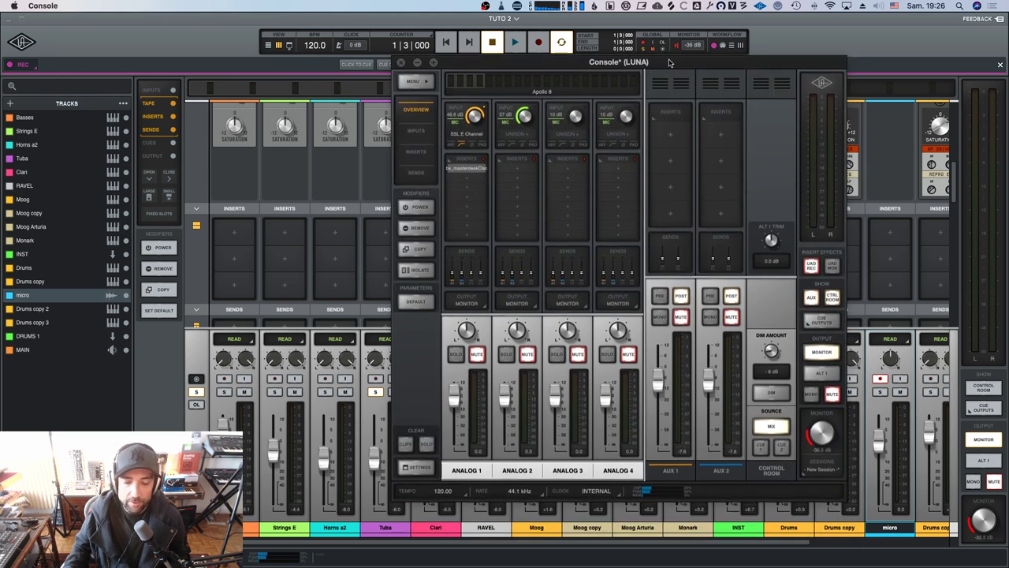
pyautogui.moveTo(666, 62); pyautogui.dragTo(0, 168)
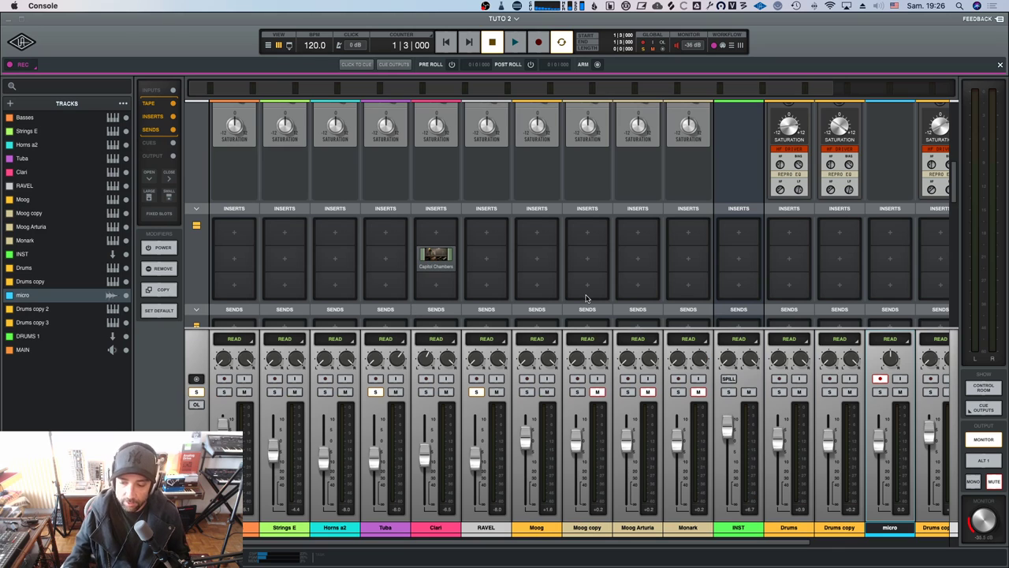
# Compare the micro track's tape and insert slots with its input, Unison and record effects slots.
pyautogui.scroll(-3, 769, 254)
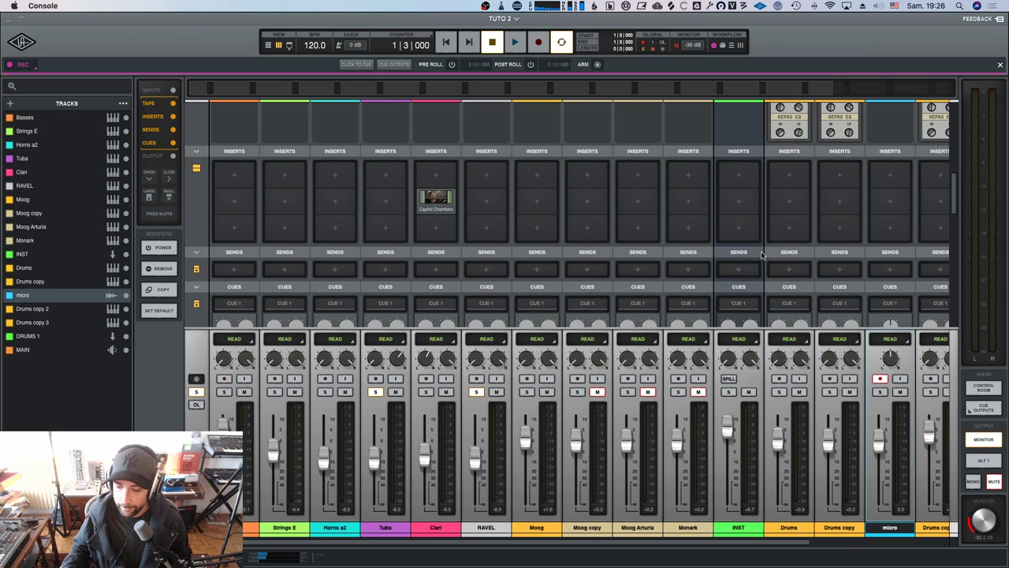
pyautogui.scroll(4, 741, 164)
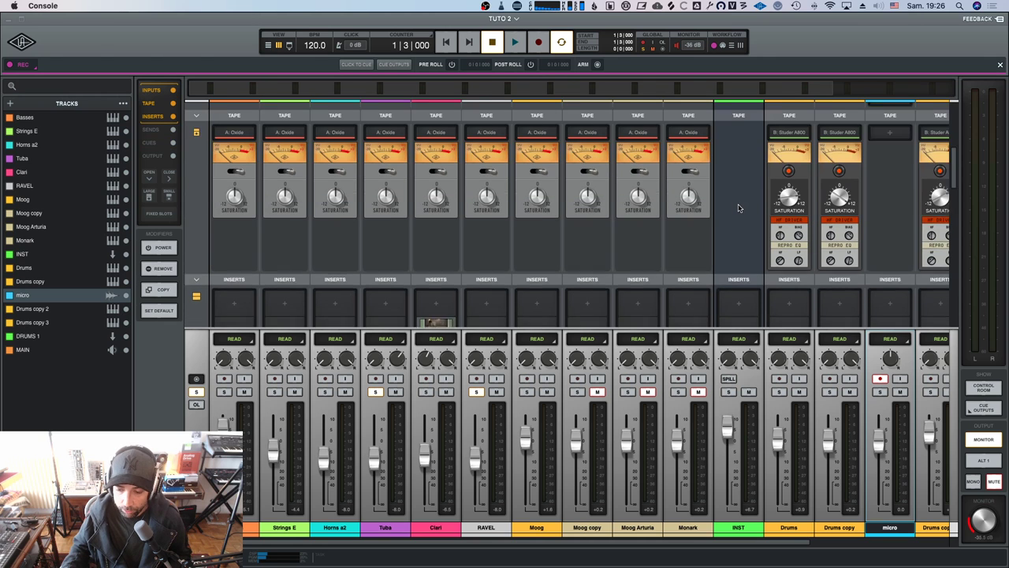
pyautogui.scroll(-3, 883, 193)
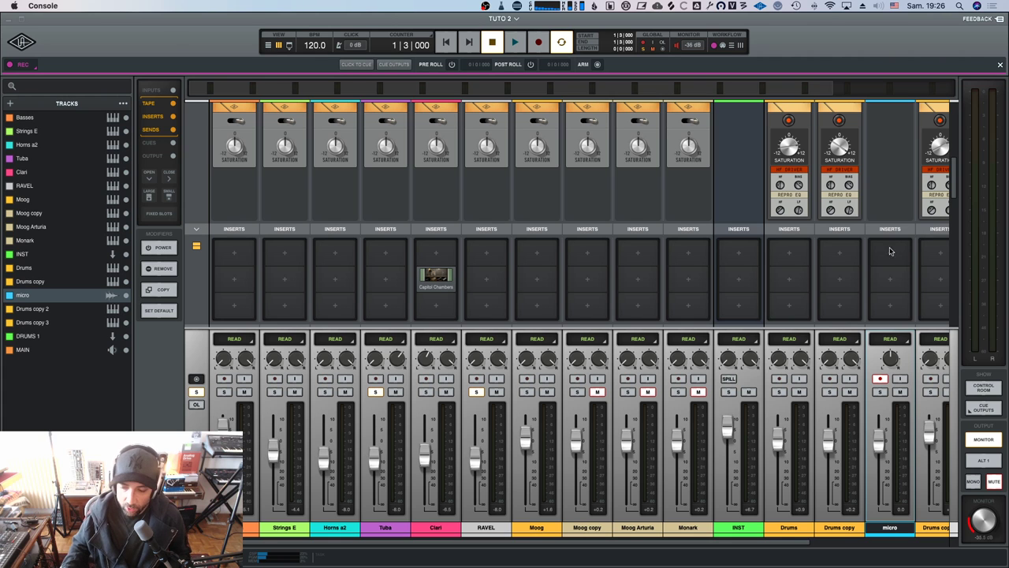
pyautogui.scroll(4, 889, 150)
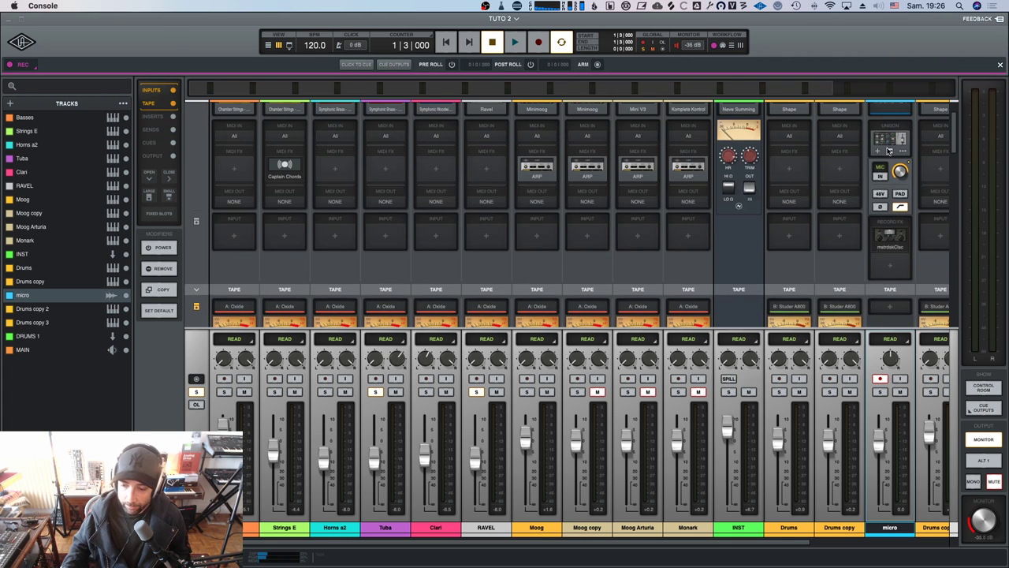
pyautogui.scroll(-4, 888, 150)
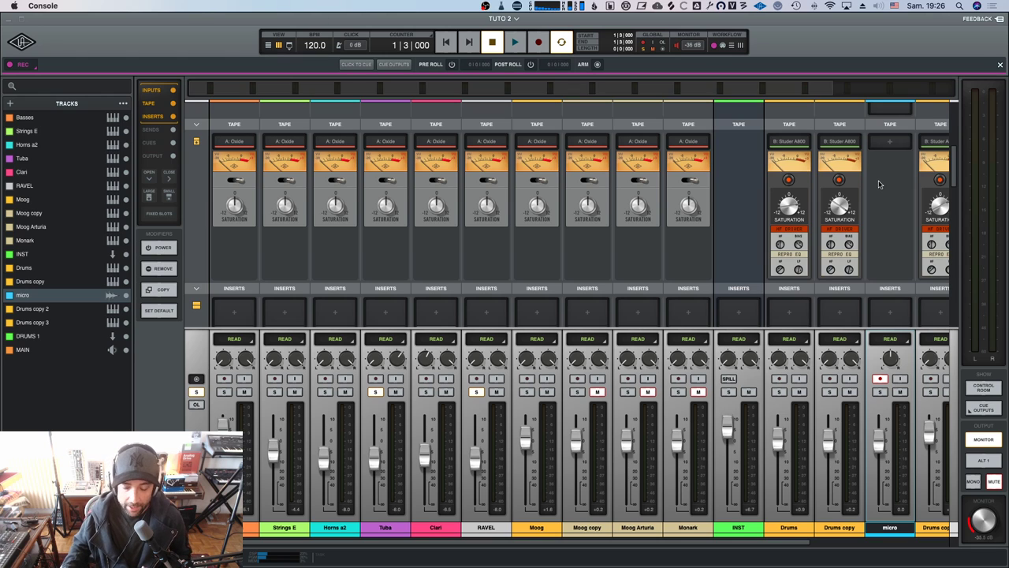
pyautogui.scroll(-1, 879, 188)
pyautogui.scroll(2, 879, 189)
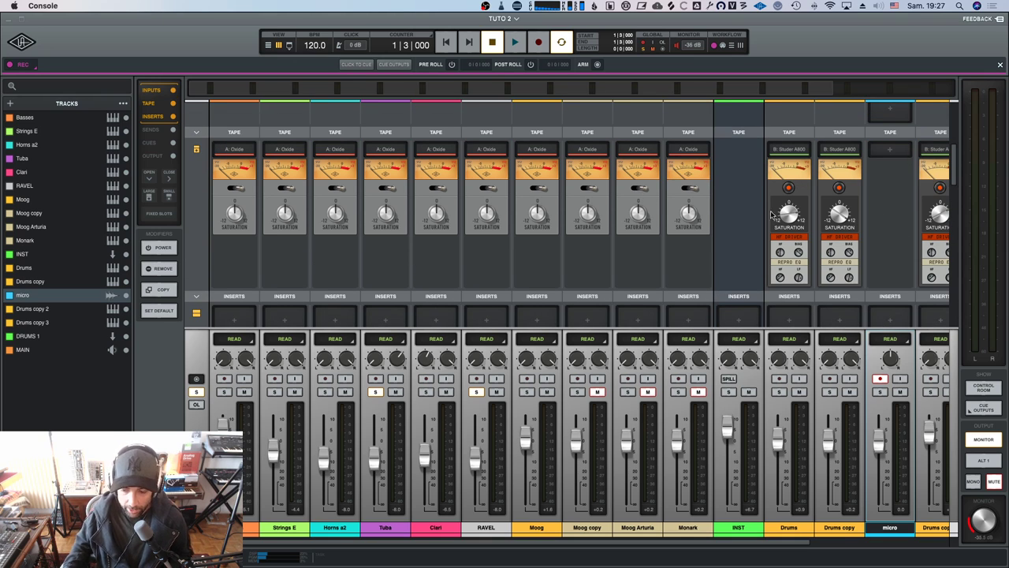
pyautogui.scroll(5, 780, 199)
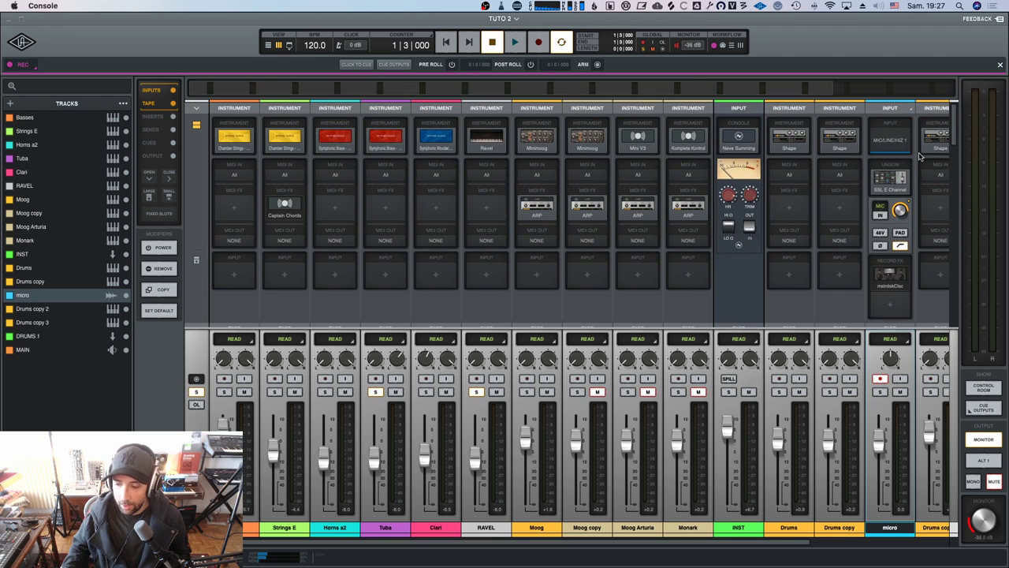
# Look through the micro track's inserts, sends and cue mixes, then return to its empty insert slots.
pyautogui.scroll(-4, 920, 157)
pyautogui.scroll(-8, 893, 209)
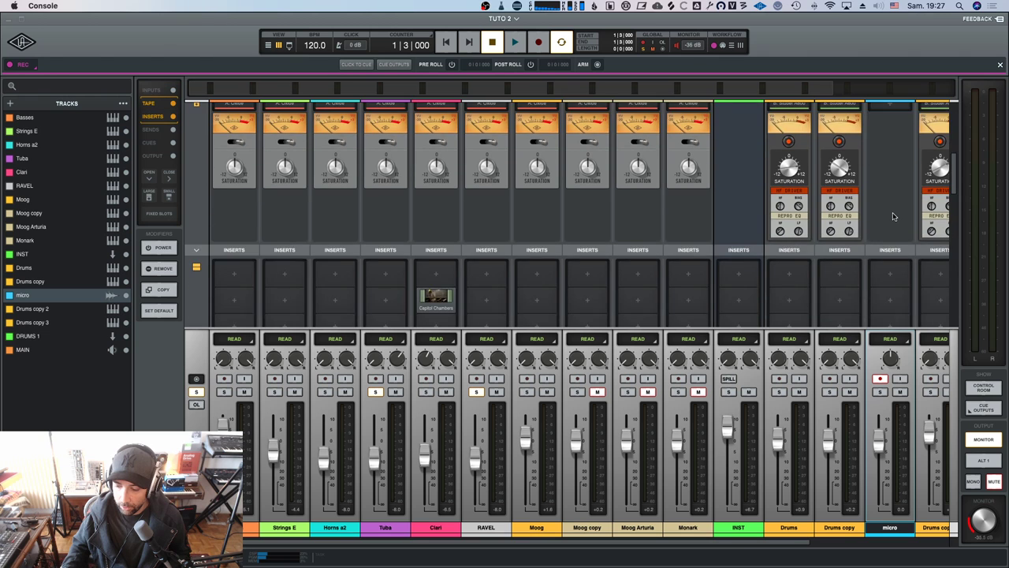
pyautogui.scroll(-5, 891, 202)
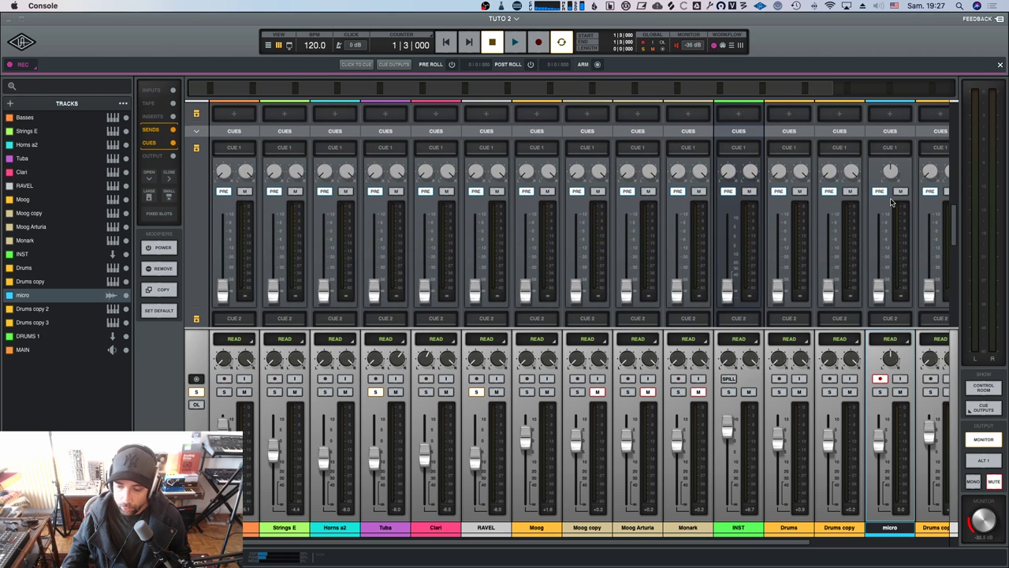
pyautogui.scroll(5, 891, 202)
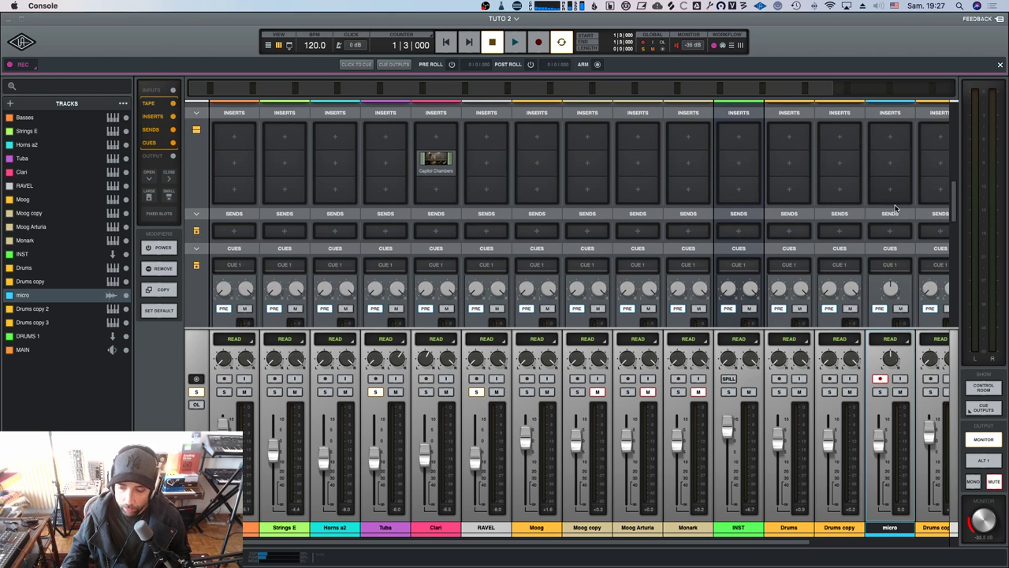
pyautogui.scroll(2, 893, 200)
pyautogui.scroll(2, 893, 200)
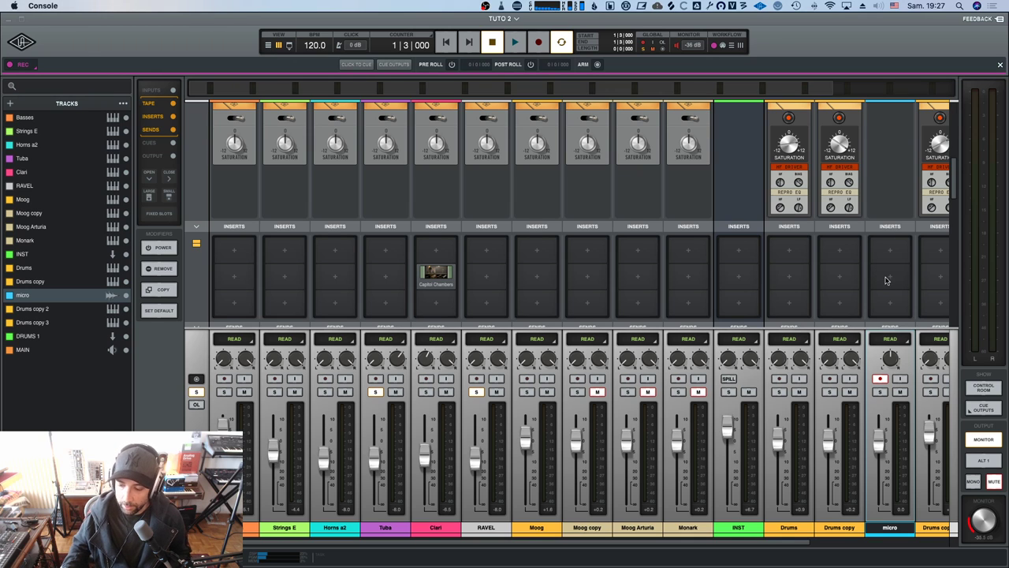
pyautogui.scroll(1, 879, 248)
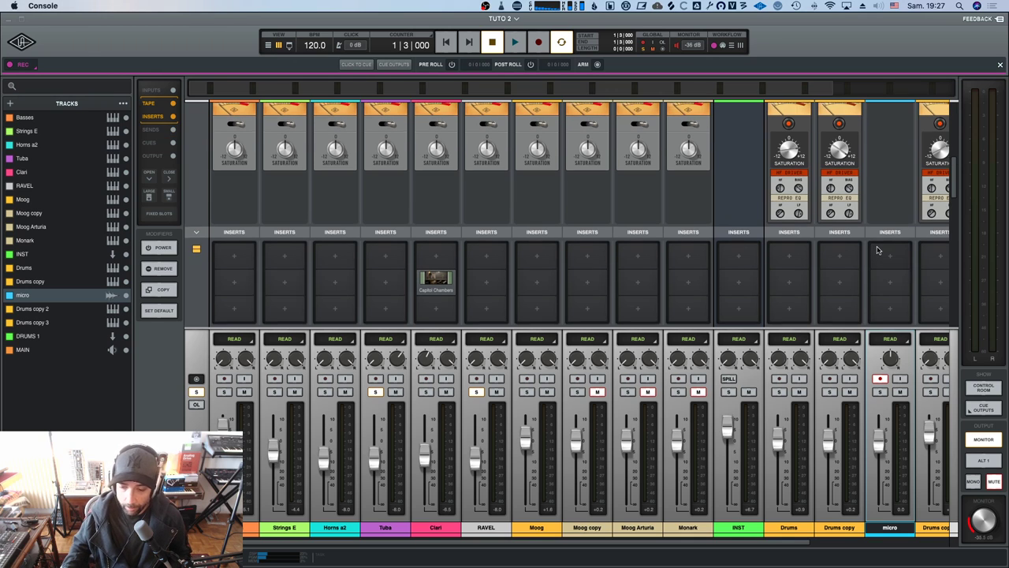
pyautogui.scroll(2, 875, 249)
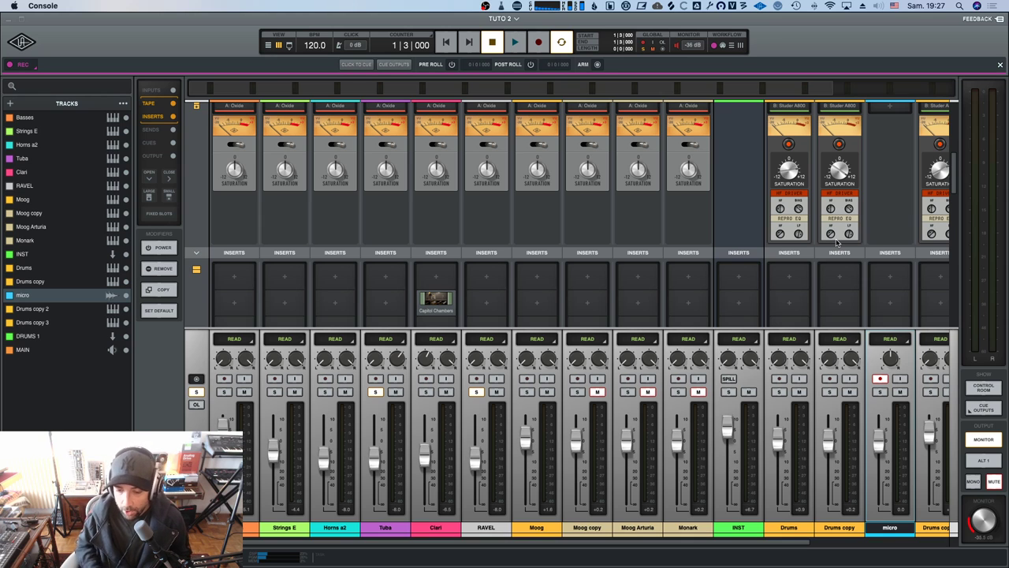
# Show the micro track's cue mixes and check the Cue Outputs window's headphone routing, then close that window.
pyautogui.scroll(-10, 889, 209)
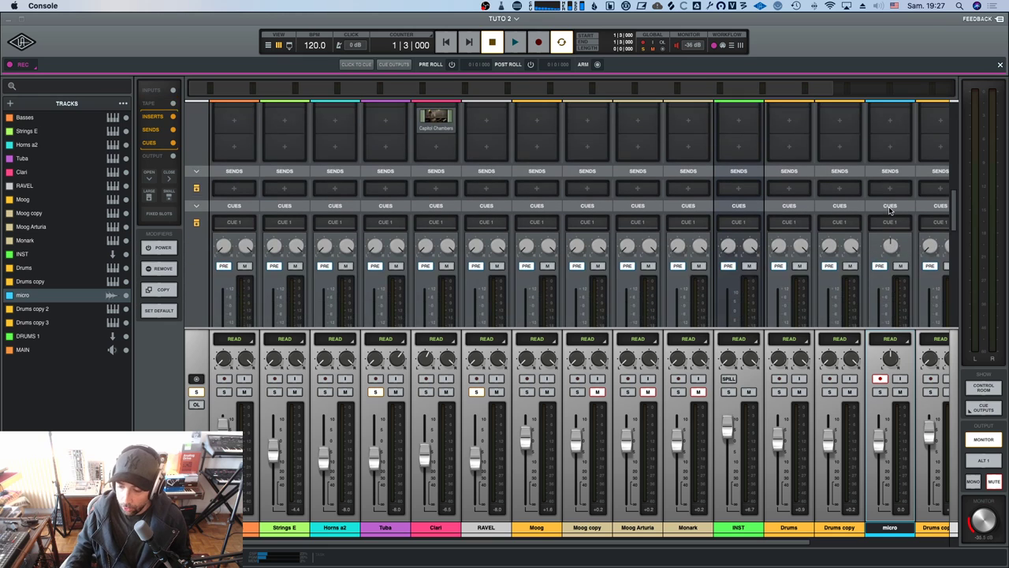
pyautogui.scroll(-2, 888, 220)
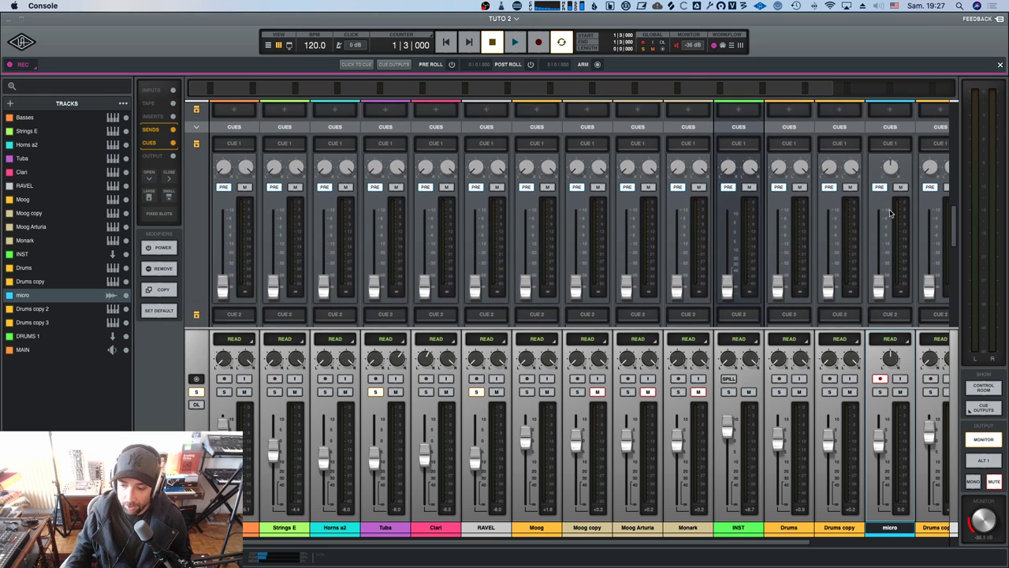
pyautogui.scroll(1, 865, 181)
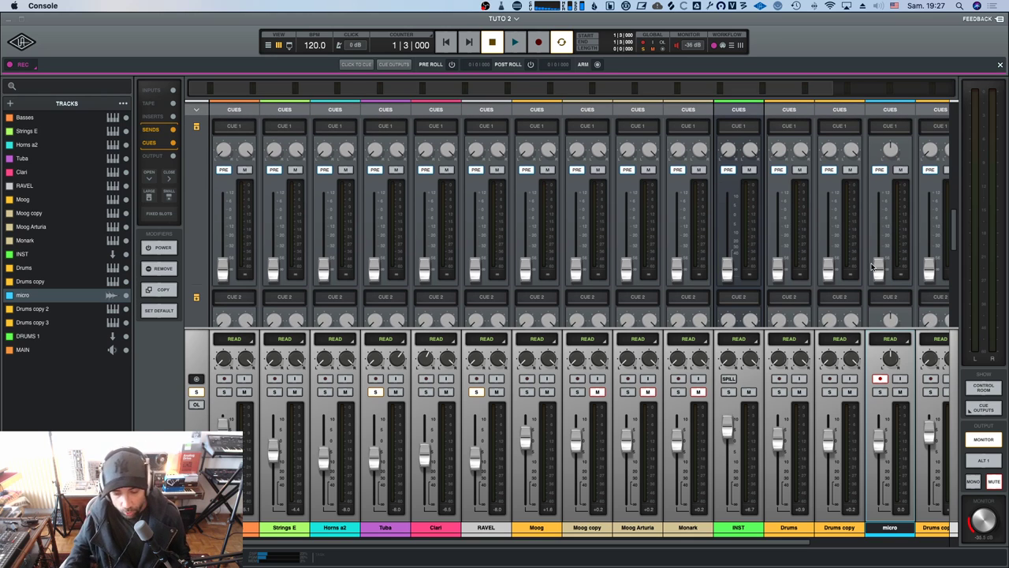
pyautogui.scroll(3, 871, 261)
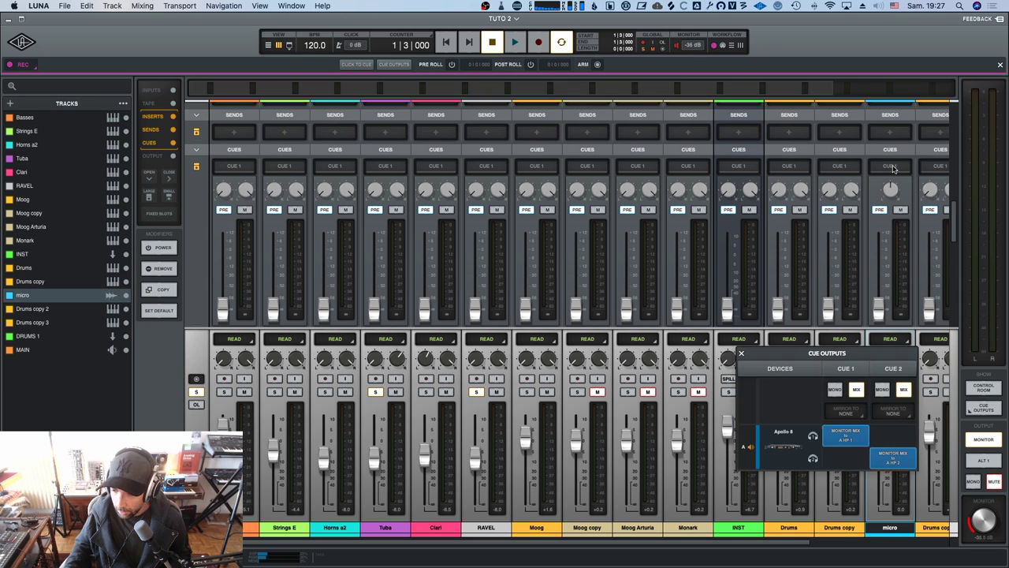
pyautogui.click(891, 167)
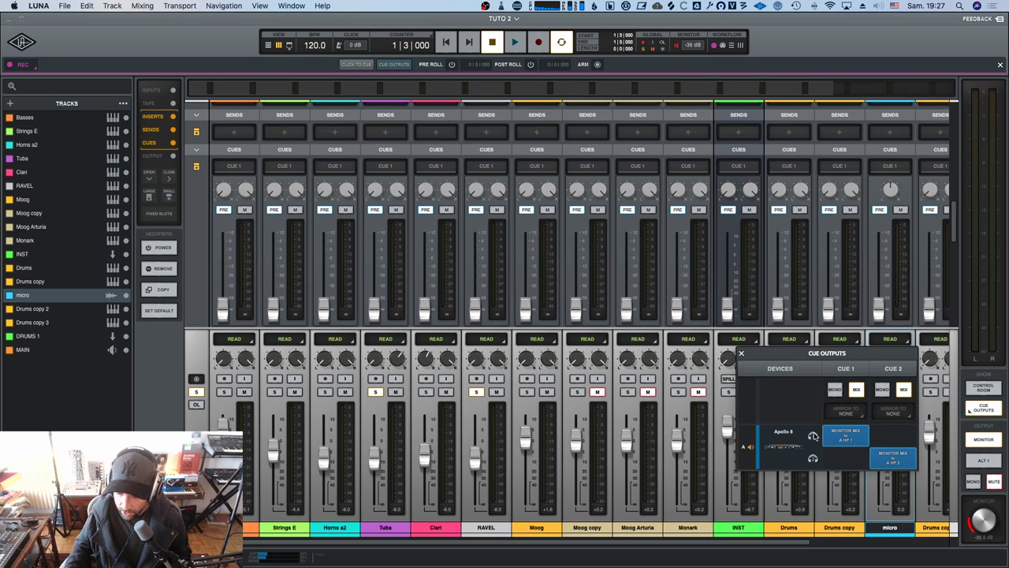
pyautogui.click(741, 352)
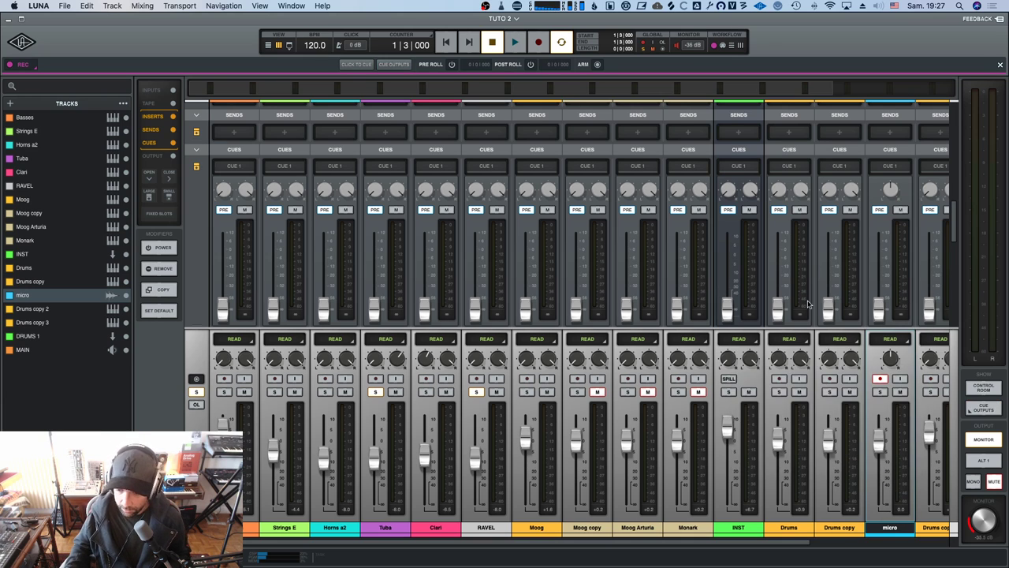
# Go back to the micro track's input section and review its Unison preamp and record effects slots.
pyautogui.scroll(3, 815, 294)
pyautogui.scroll(9, 816, 294)
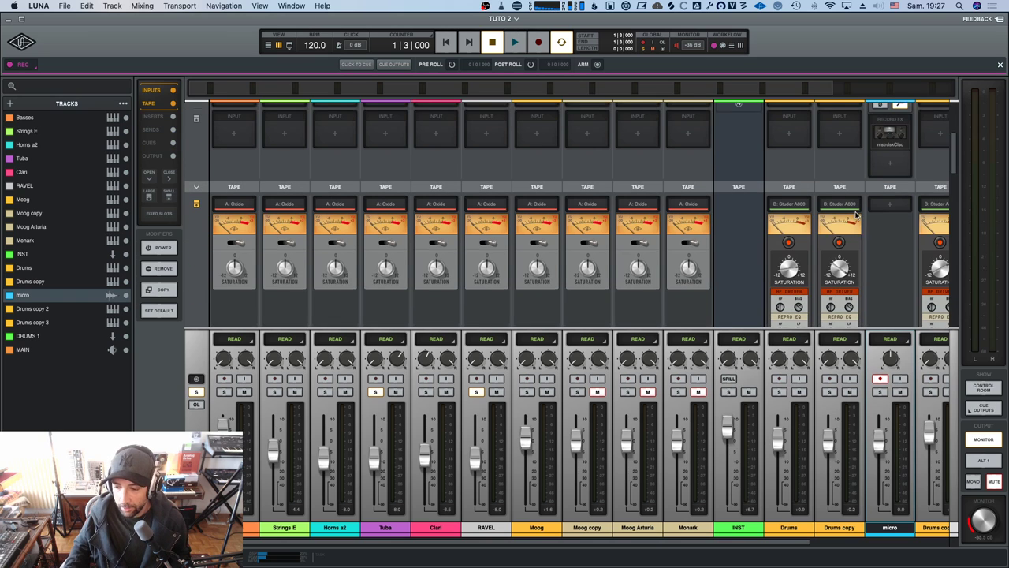
pyautogui.scroll(6, 885, 180)
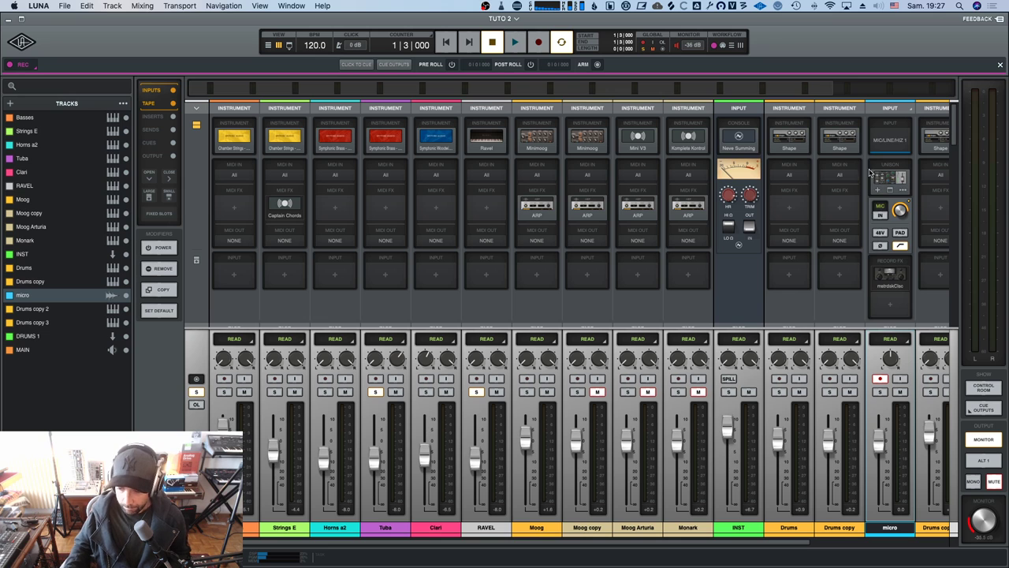
pyautogui.scroll(-4, 796, 299)
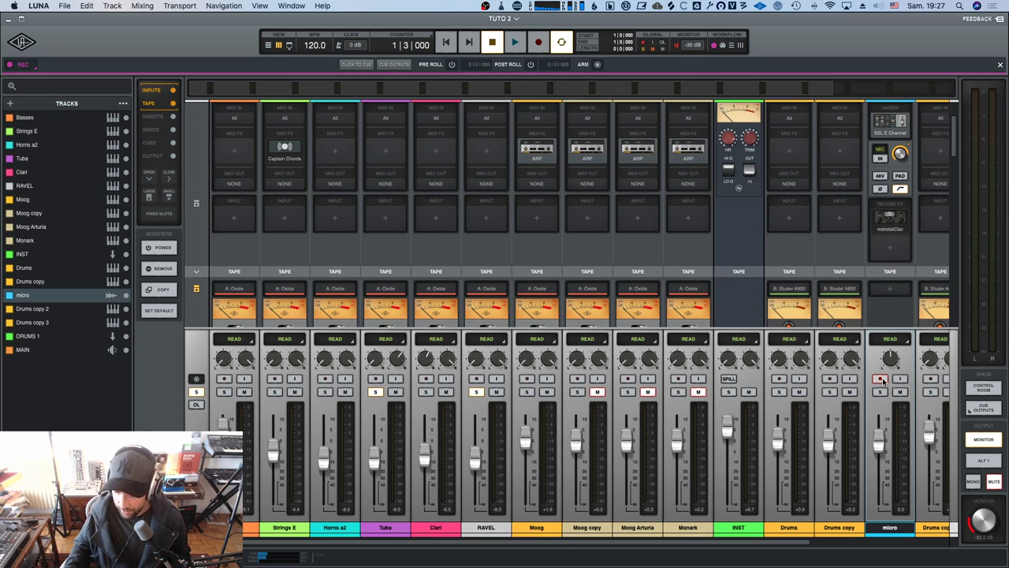
# Record-arm the micro track and turn on ARM monitoring for the session.
pyautogui.click(880, 378)
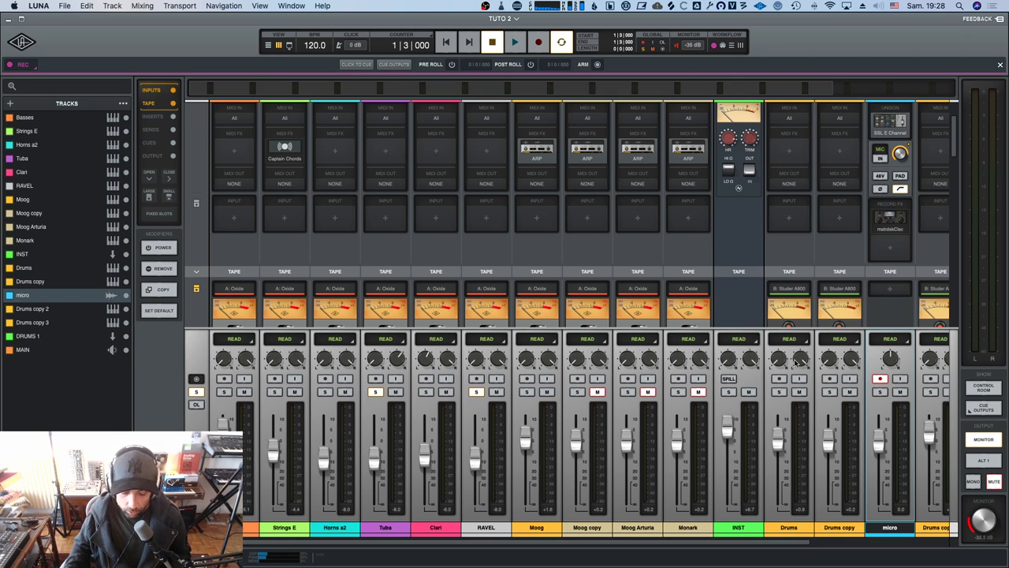
pyautogui.click(714, 46)
pyautogui.click(715, 46)
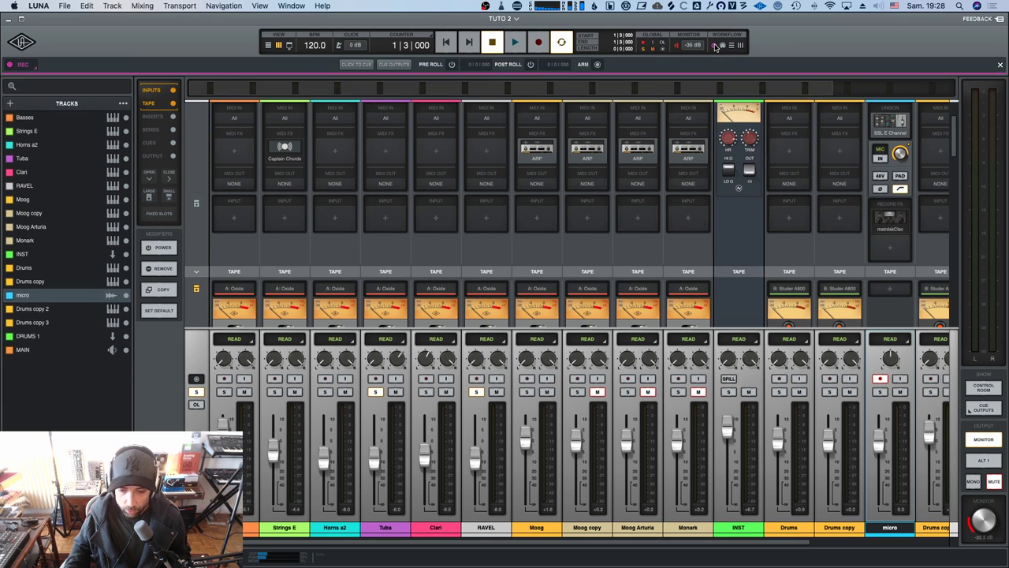
pyautogui.click(598, 66)
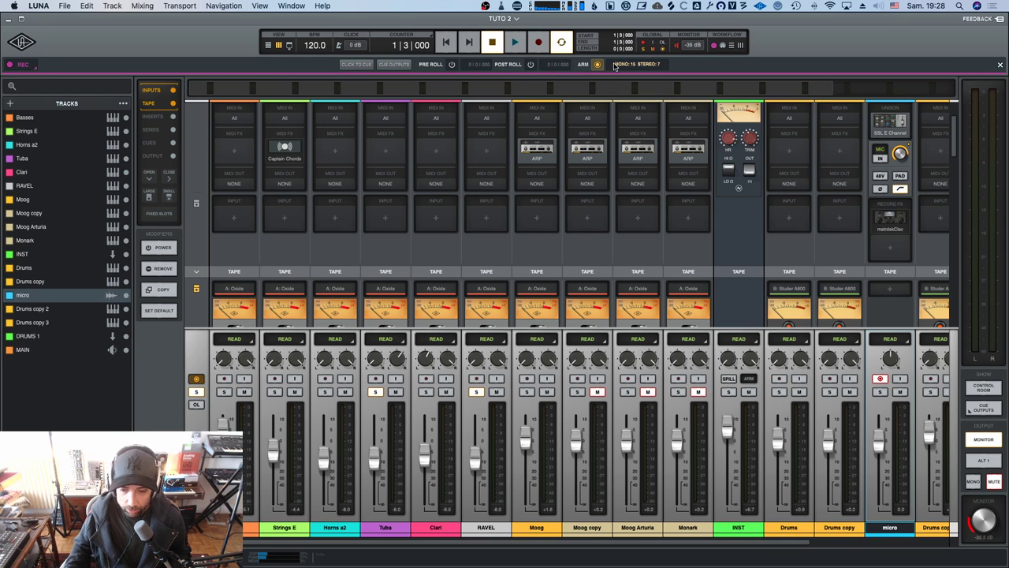
pyautogui.click(596, 68)
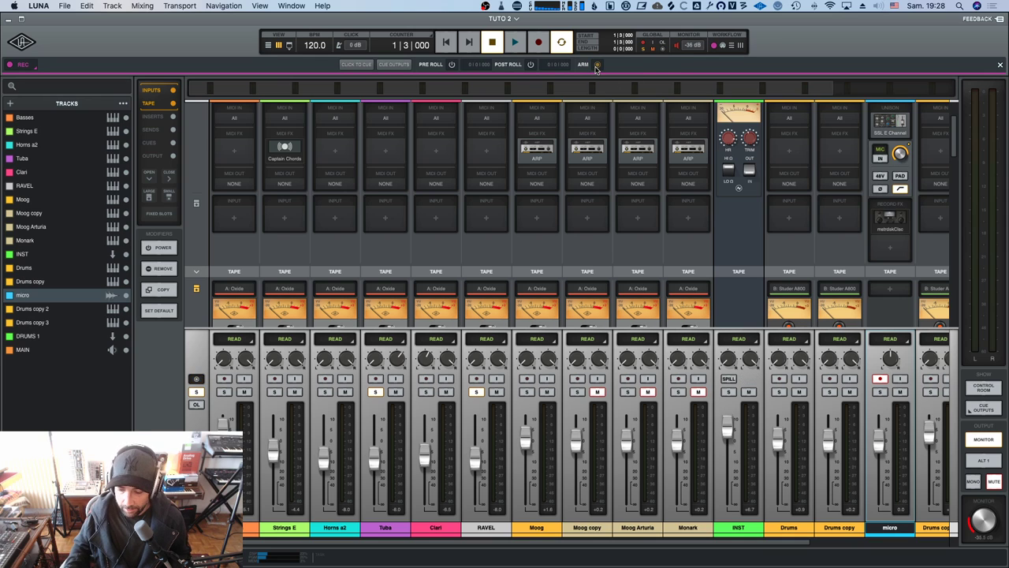
pyautogui.click(596, 67)
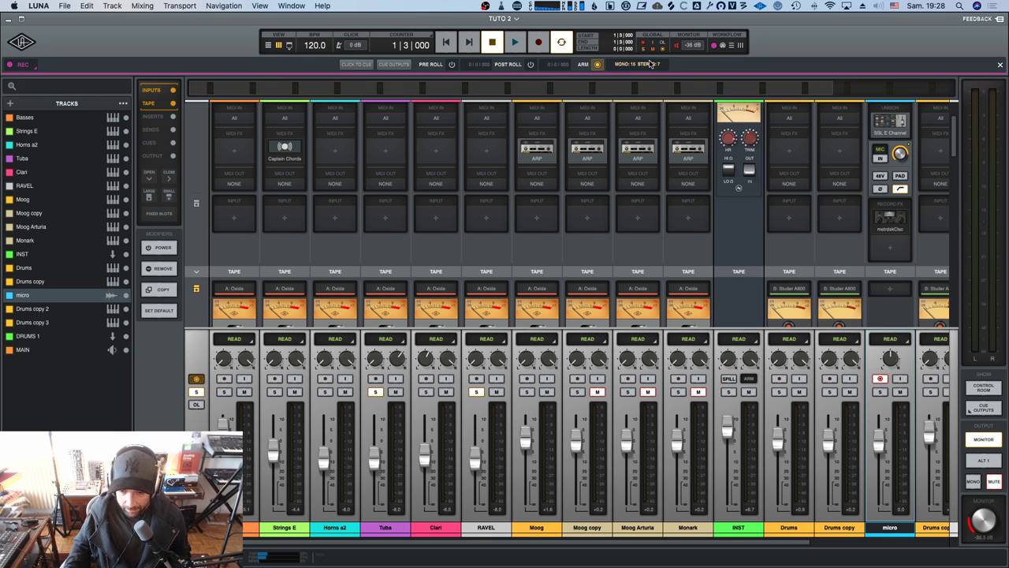
# Check the Available ARM Channels list for the Apollo 8, toggling the micro track's record arm to compare the mono and stereo channel counts.
pyautogui.click(649, 64)
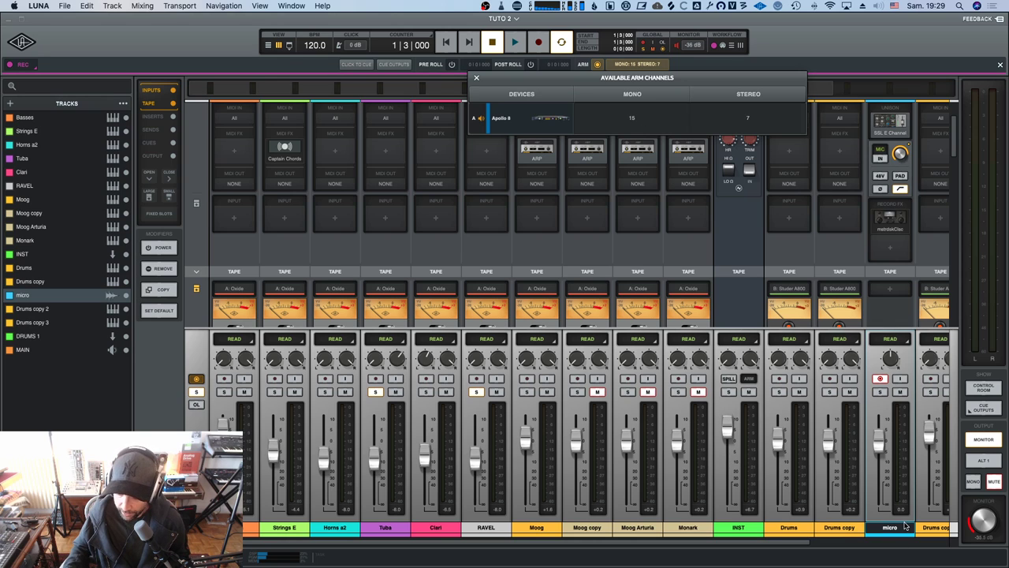
pyautogui.click(881, 379)
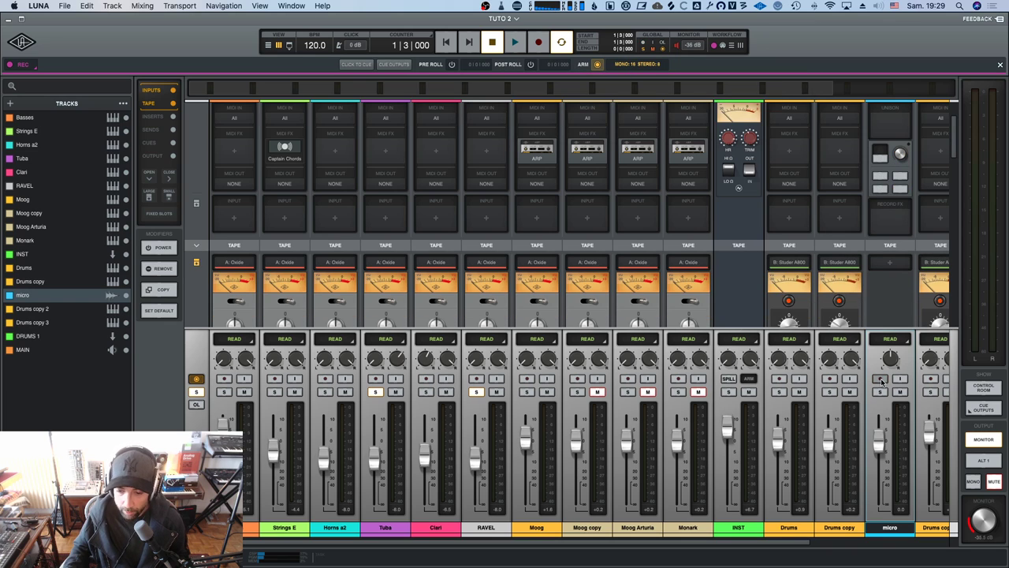
pyautogui.click(880, 379)
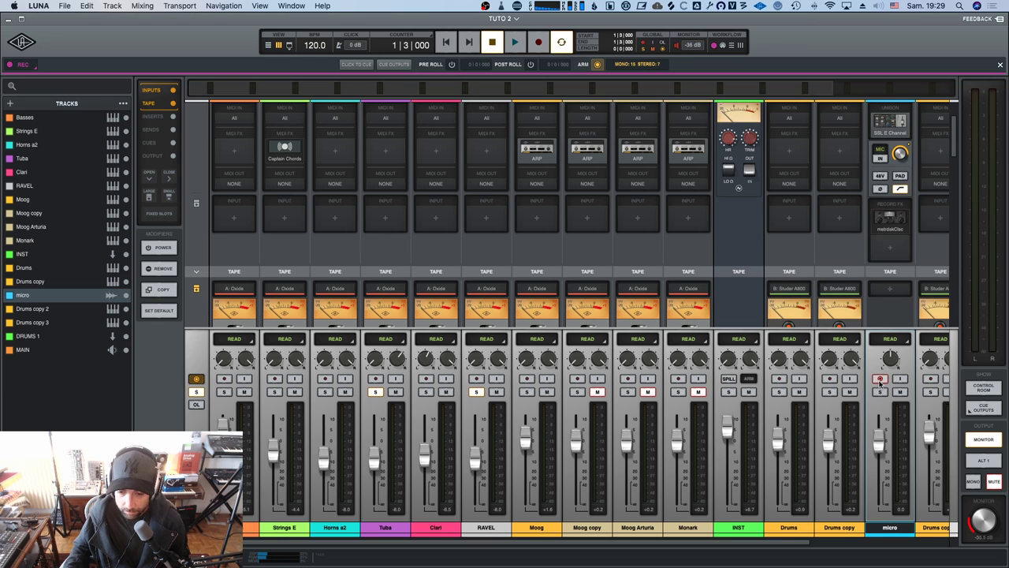
pyautogui.click(881, 379)
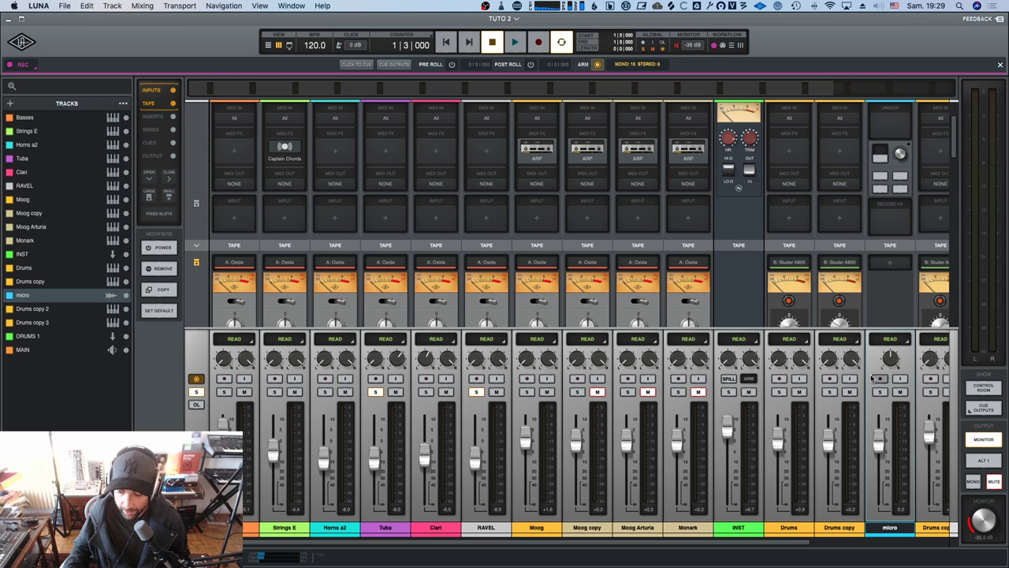
pyautogui.click(881, 380)
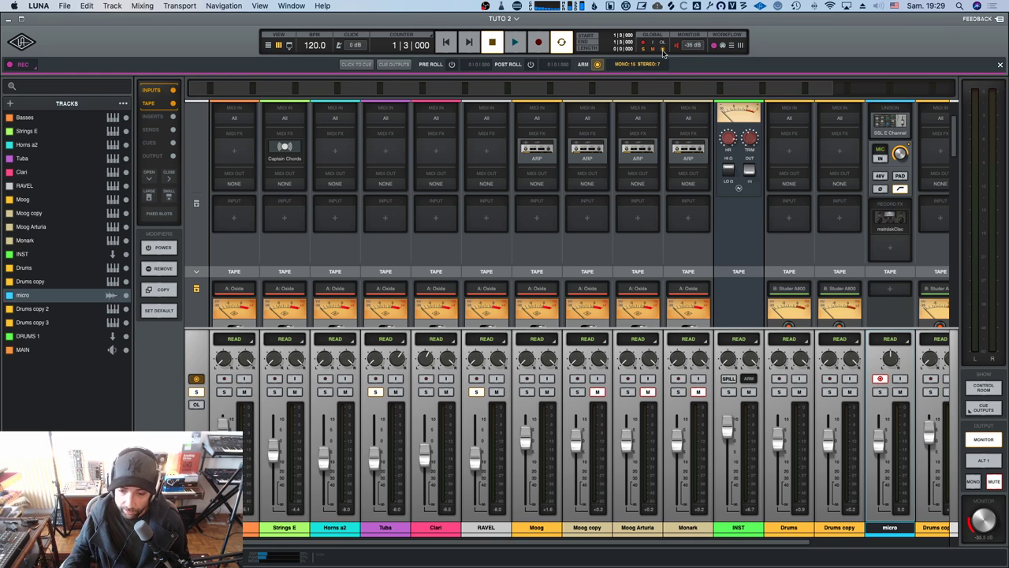
pyautogui.click(880, 379)
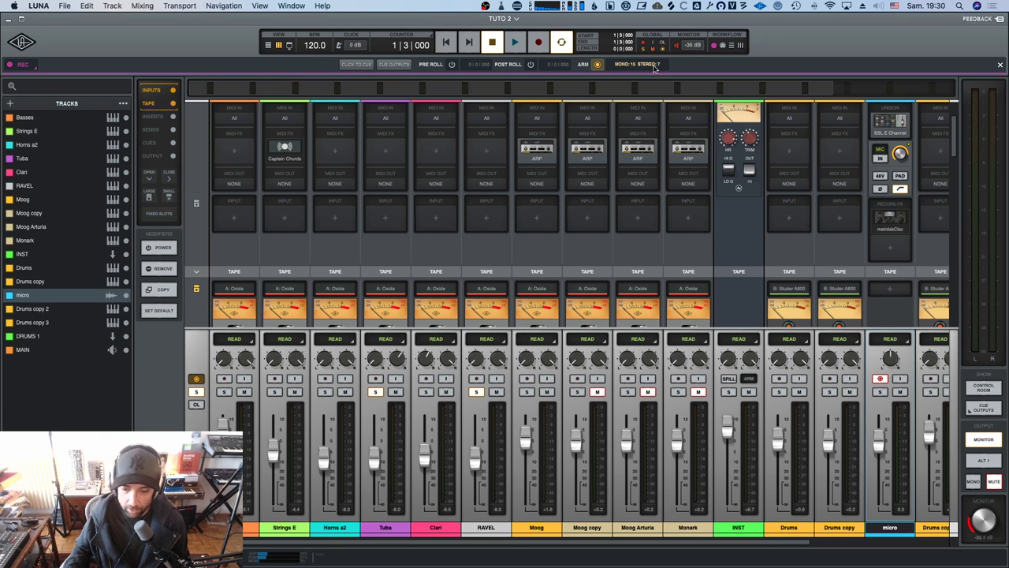
pyautogui.click(651, 67)
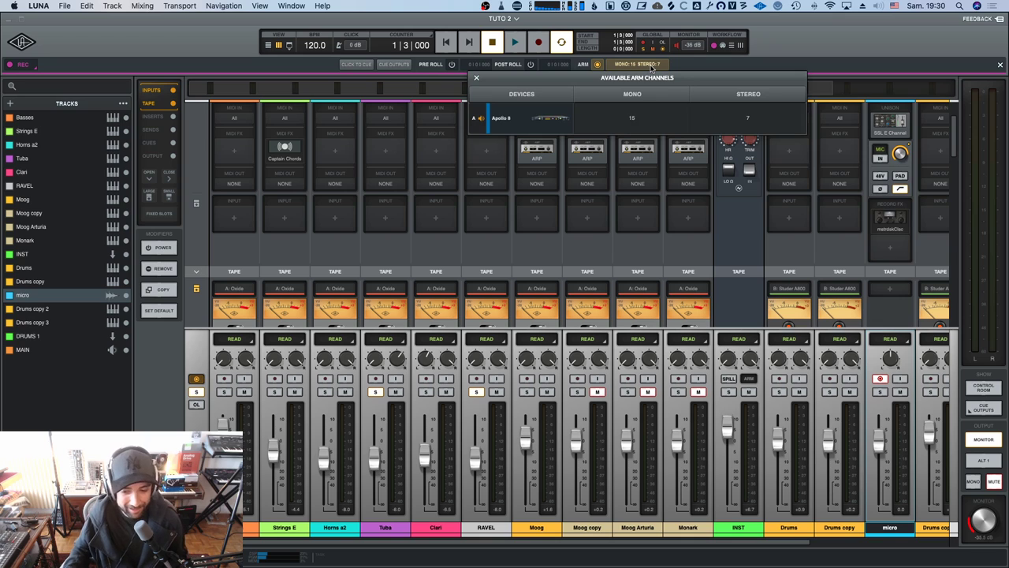
pyautogui.click(651, 67)
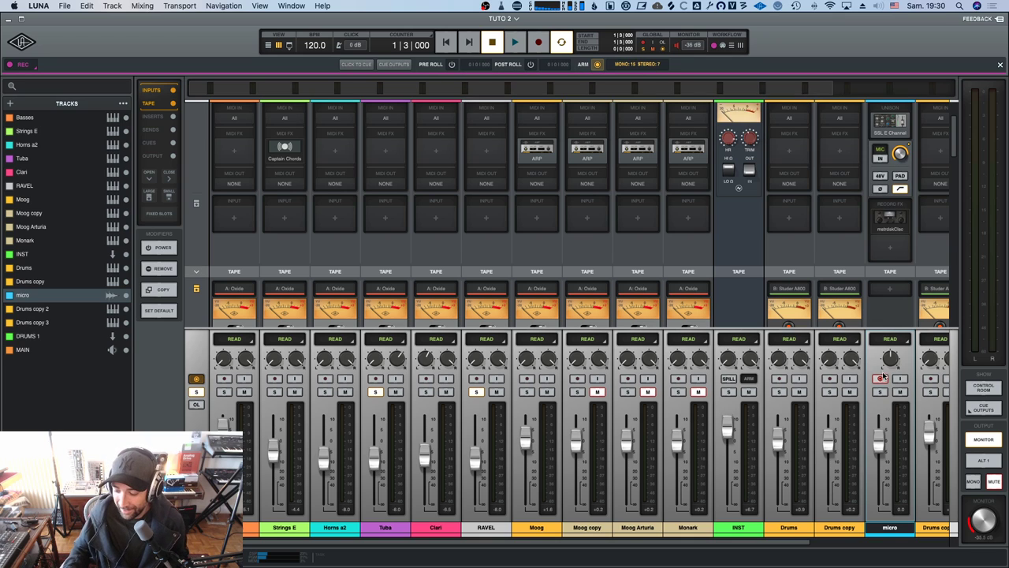
pyautogui.click(880, 378)
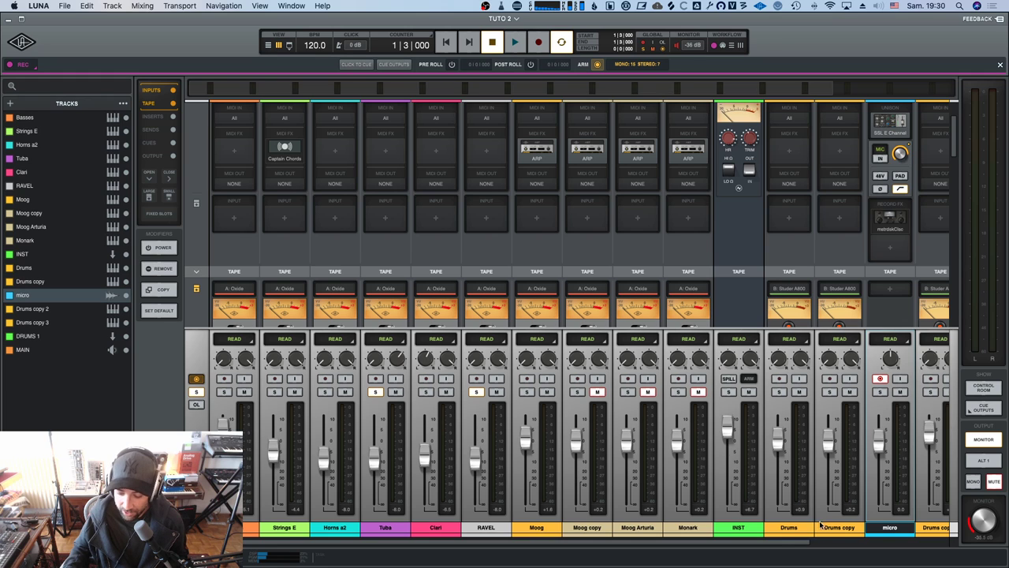
# Record-arm the RAVEL and Moog tracks alongside micro, comparing the available ARM channels with micro disarmed and re-armed.
pyautogui.moveTo(774, 543); pyautogui.dragTo(730, 544)
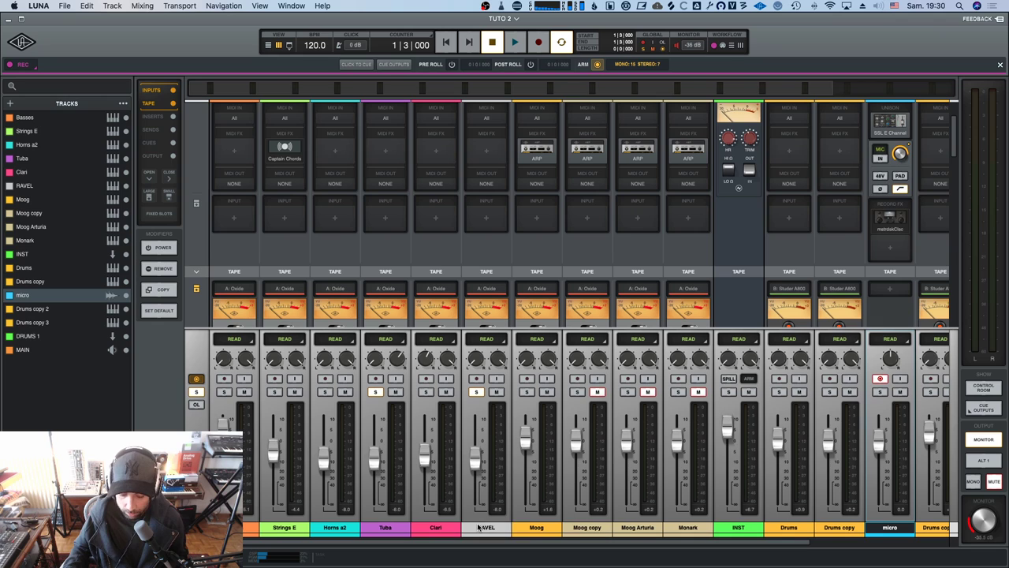
pyautogui.click(476, 379)
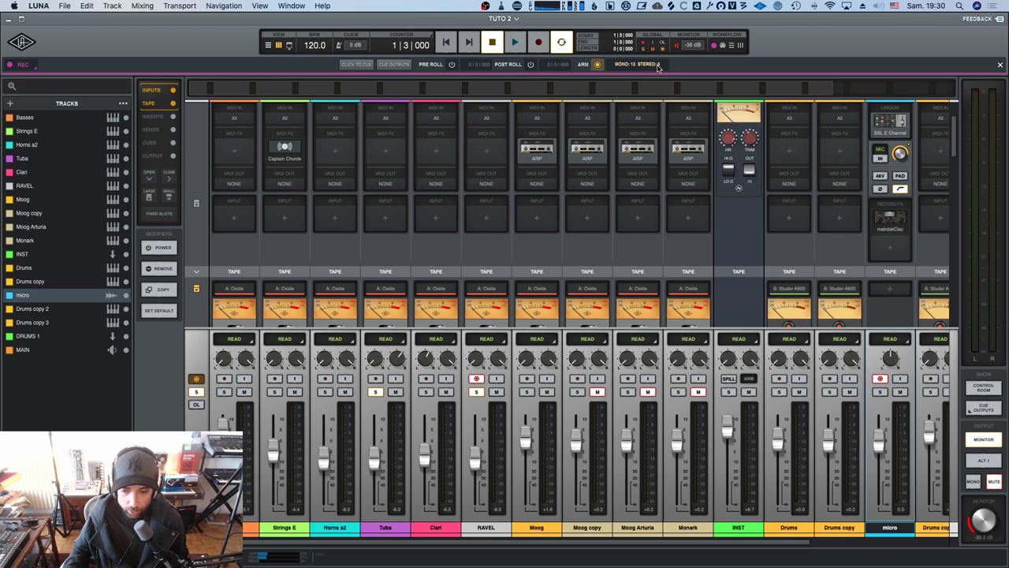
pyautogui.click(477, 379)
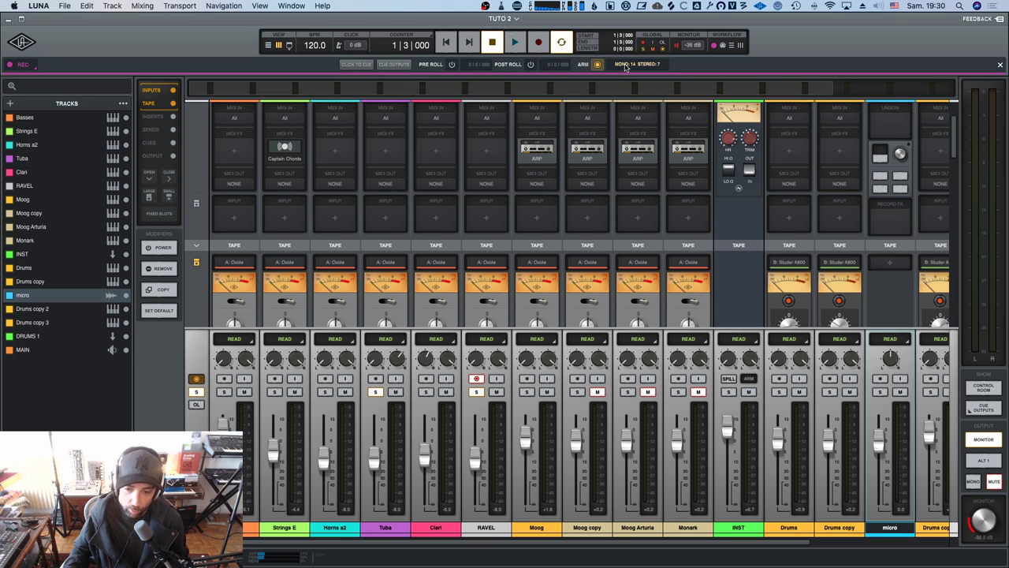
pyautogui.click(476, 379)
pyautogui.click(476, 380)
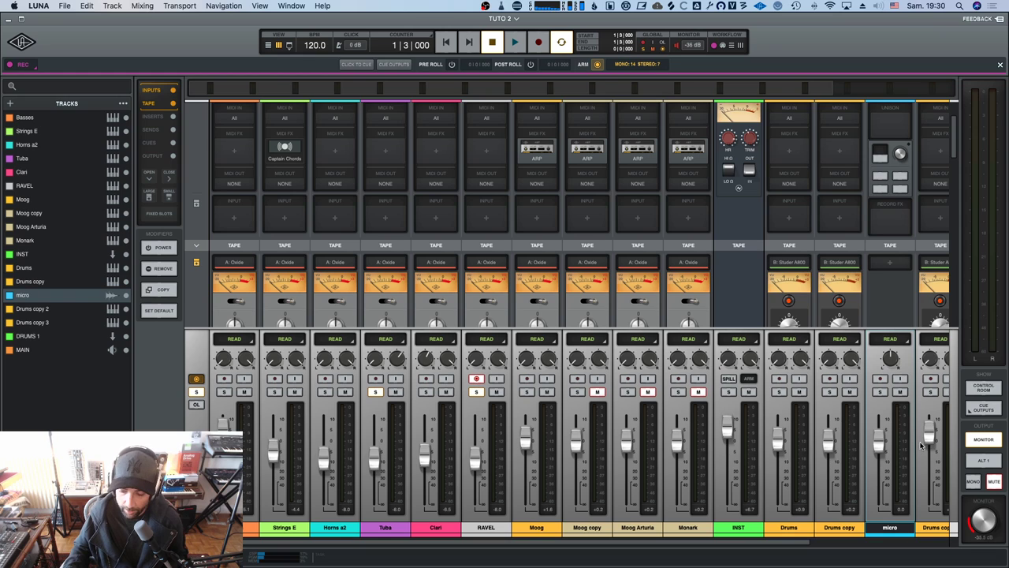
pyautogui.click(881, 379)
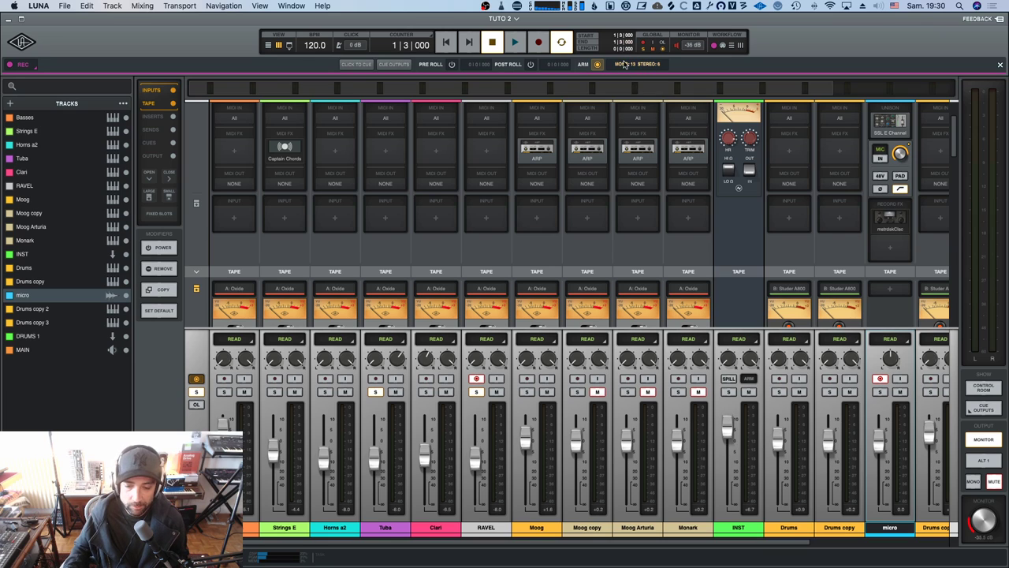
pyautogui.click(476, 379)
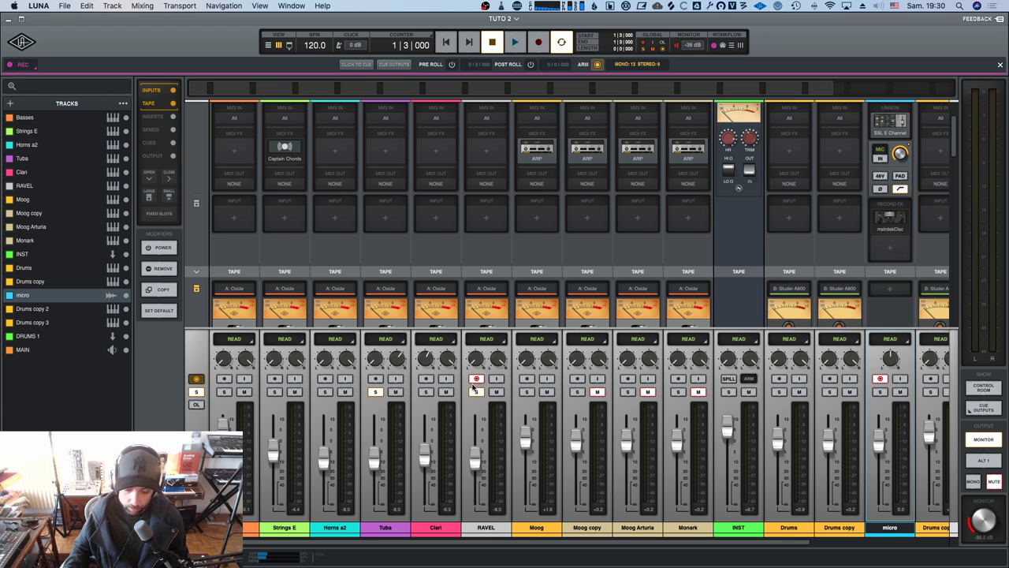
pyautogui.click(526, 378)
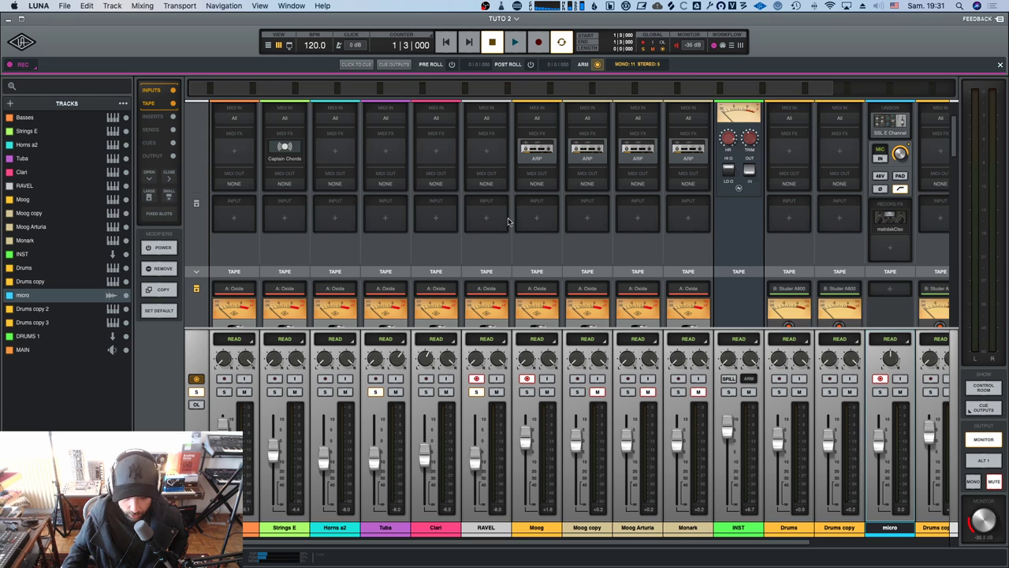
# Select the RAVEL track and review its tape and instrument slots, leaving it record-armed.
pyautogui.scroll(-3, 509, 222)
pyautogui.click(486, 526)
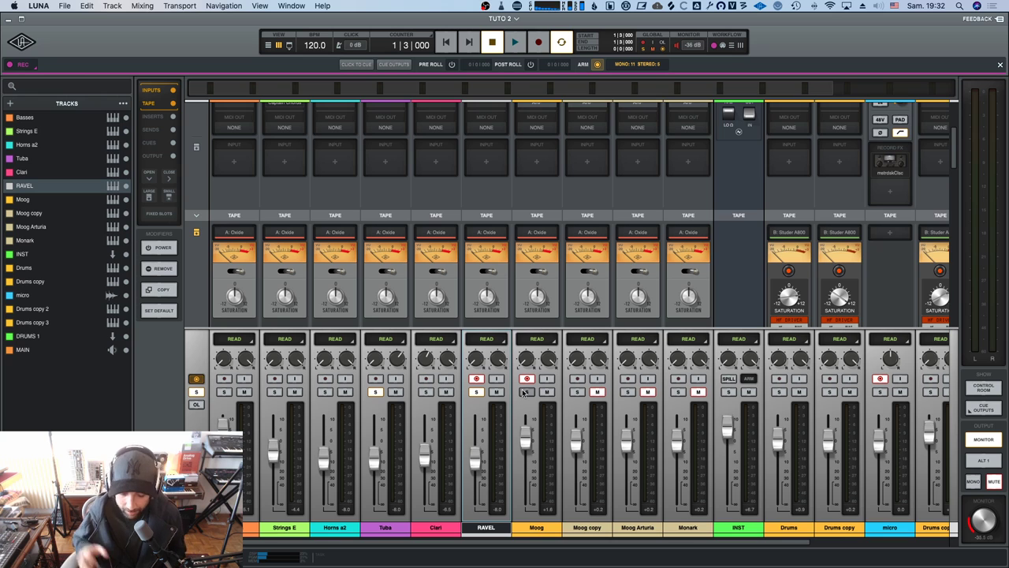
pyautogui.scroll(-3, 502, 325)
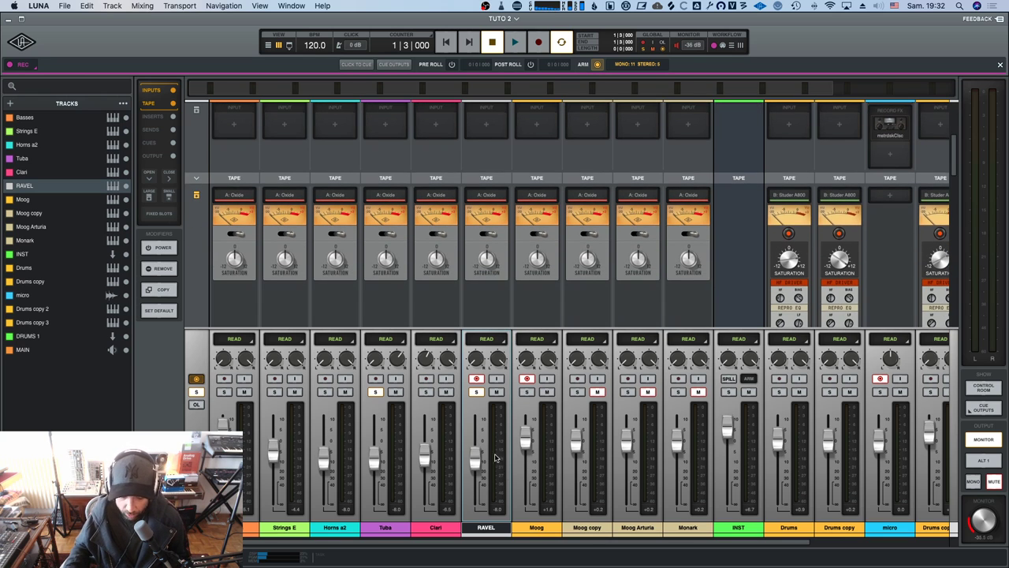
pyautogui.click(477, 379)
pyautogui.click(476, 379)
pyautogui.scroll(5, 481, 339)
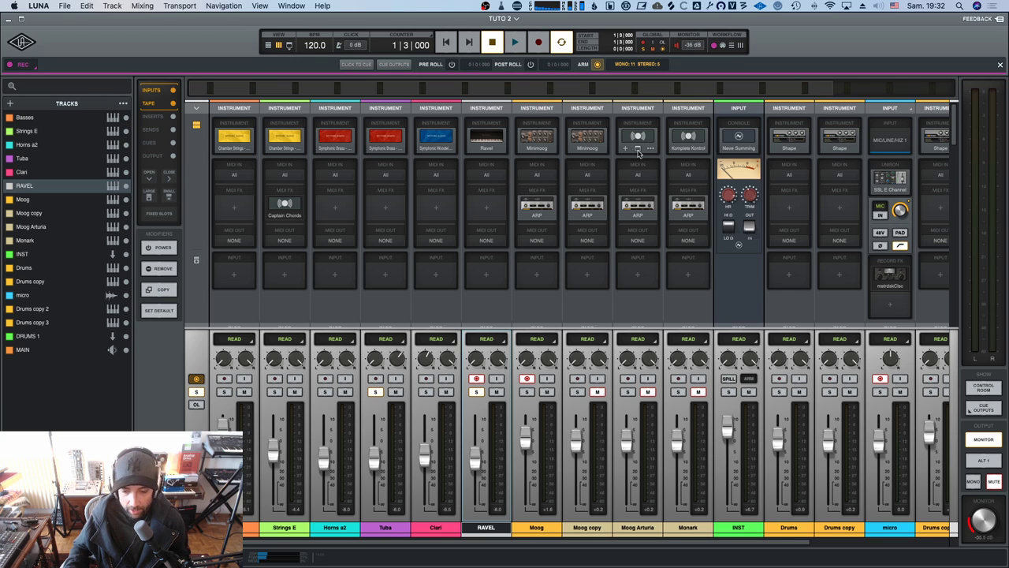
# Open the Mini V3 instrument on the Moog Arturia track, resize its window to 80%, and close it.
pyautogui.click(638, 152)
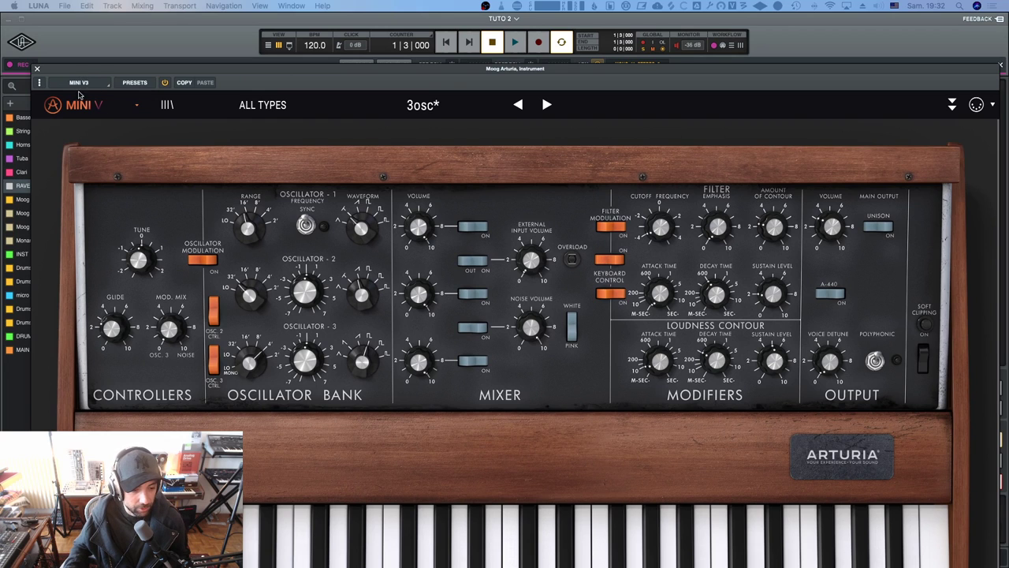
pyautogui.click(107, 107)
pyautogui.moveTo(114, 190)
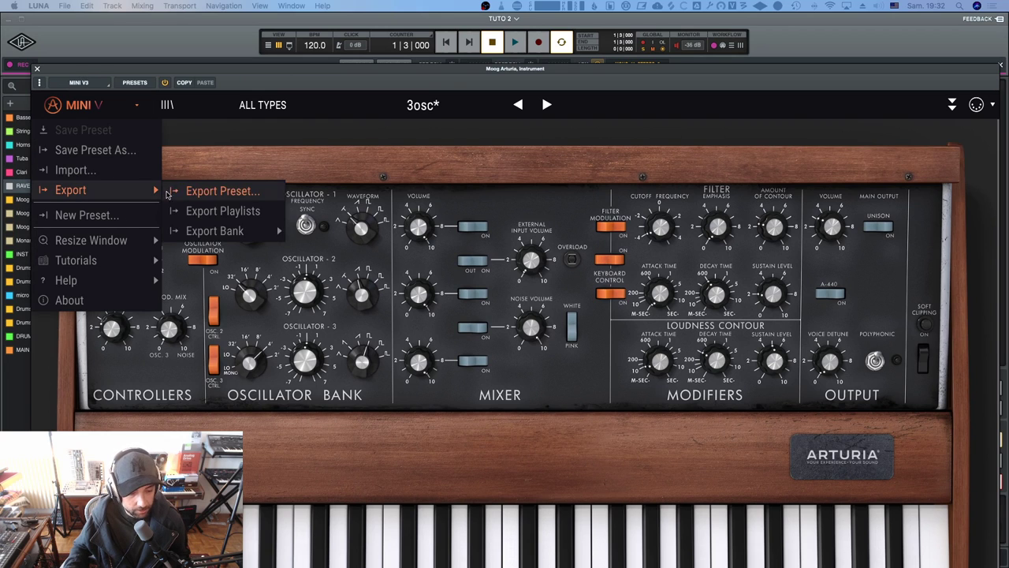
pyautogui.moveTo(87, 246)
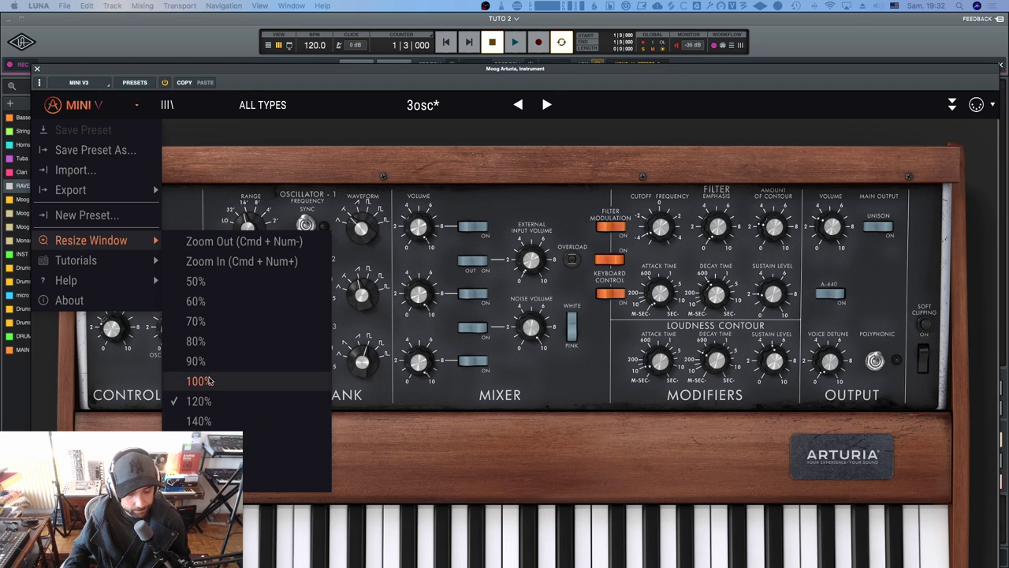
pyautogui.click(195, 341)
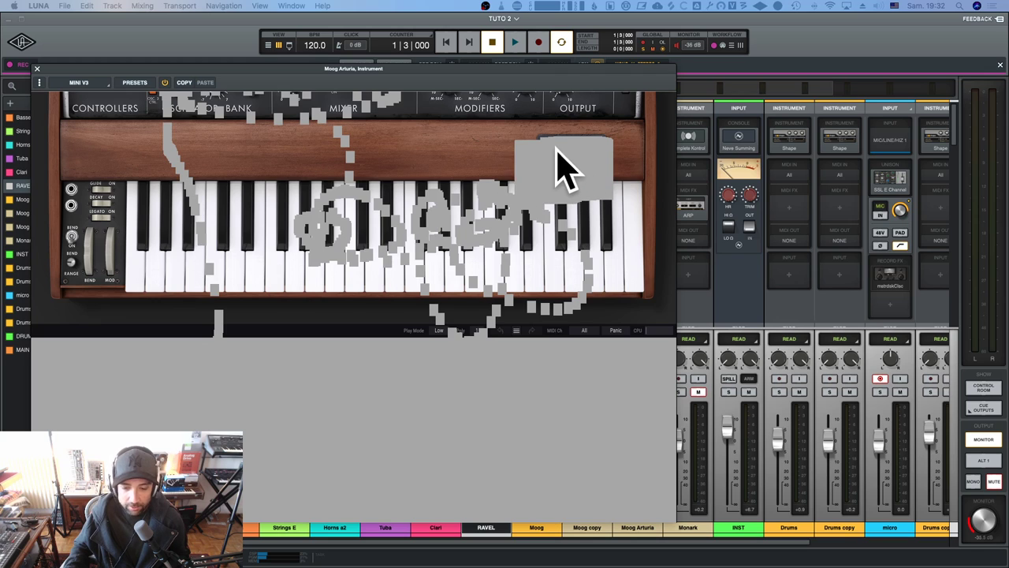
pyautogui.click(37, 70)
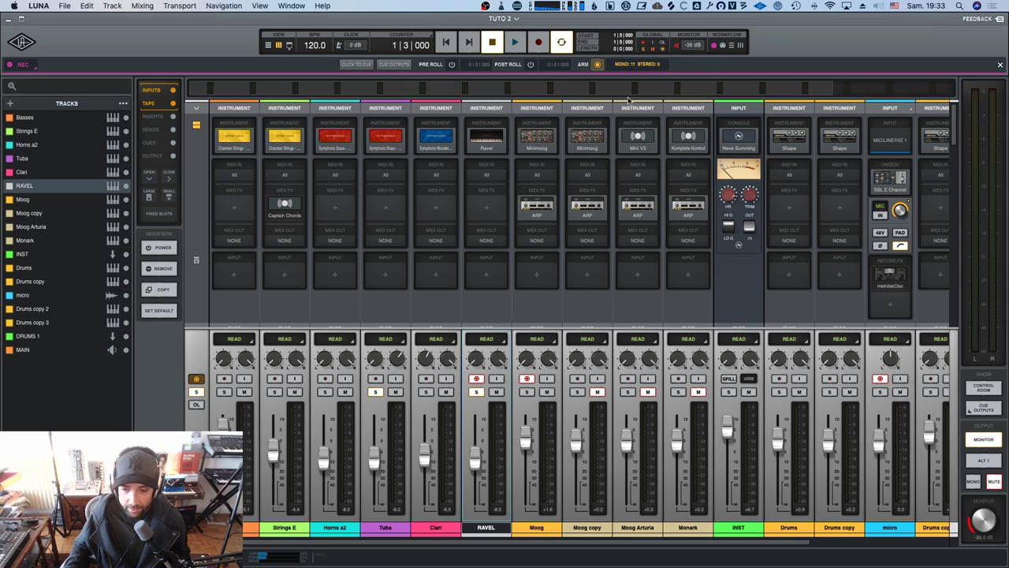
# Add the Moog track to the RAVEL selection, then switch input monitoring on both tracks on and off while viewing their insert slots.
pyautogui.click(598, 65)
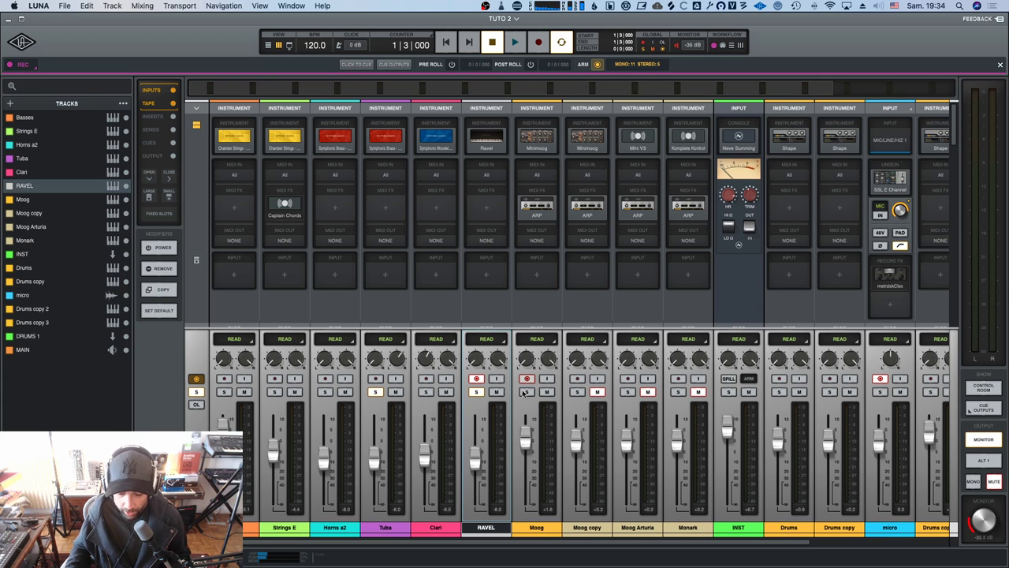
pyautogui.keyDown('shift'); pyautogui.click(533, 527); pyautogui.keyUp('shift')
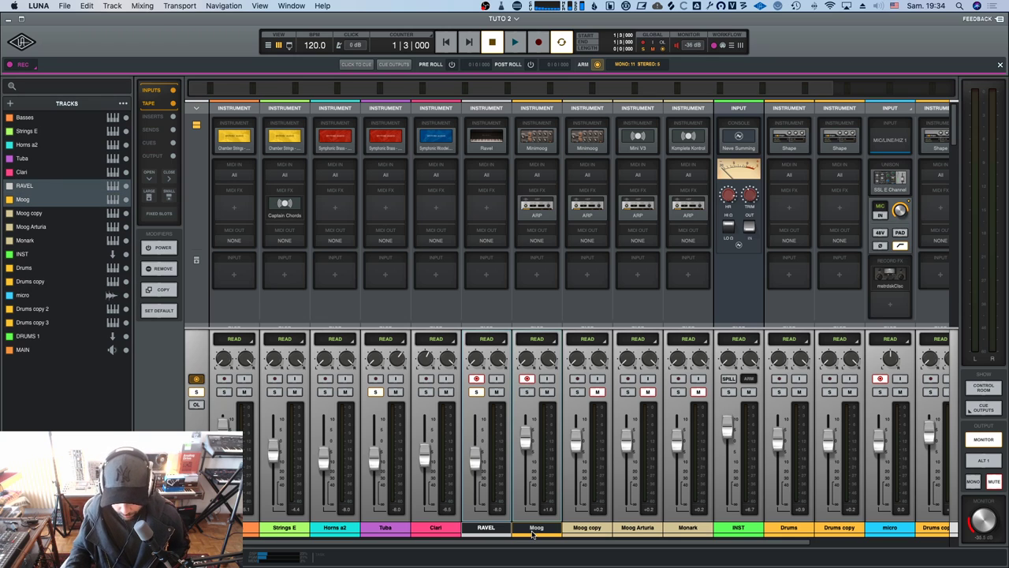
pyautogui.scroll(-10, 521, 284)
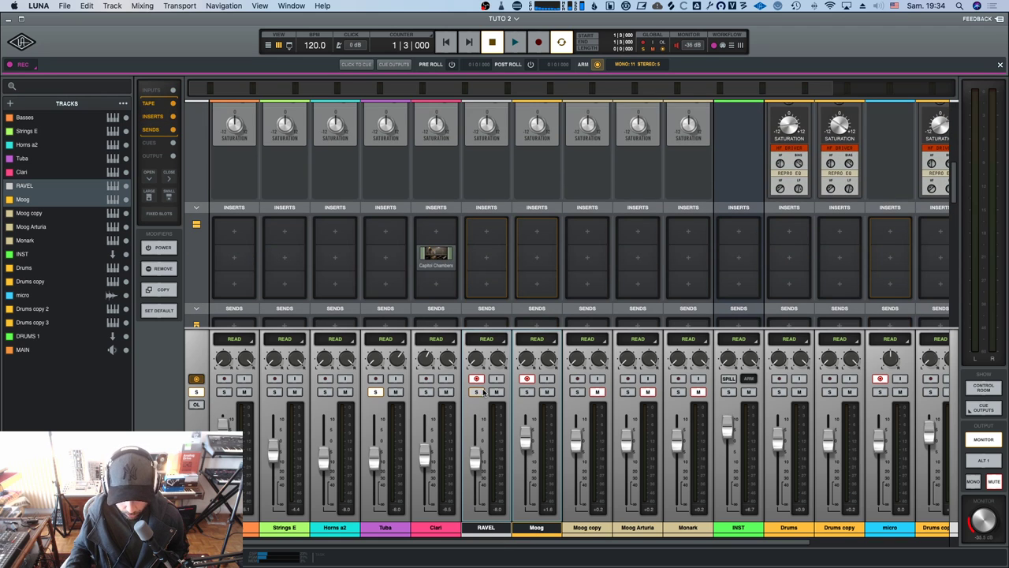
pyautogui.click(495, 380)
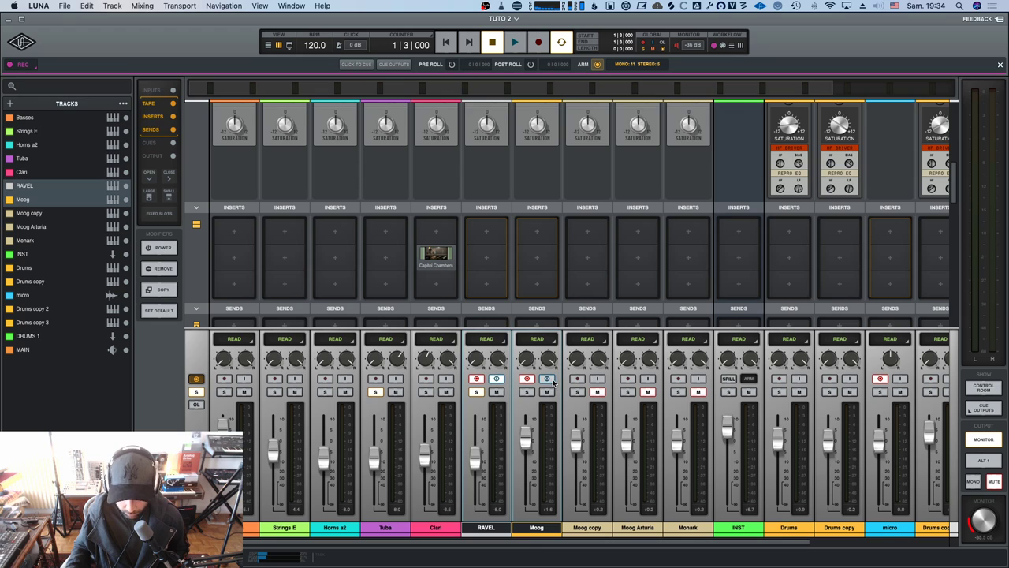
pyautogui.click(547, 380)
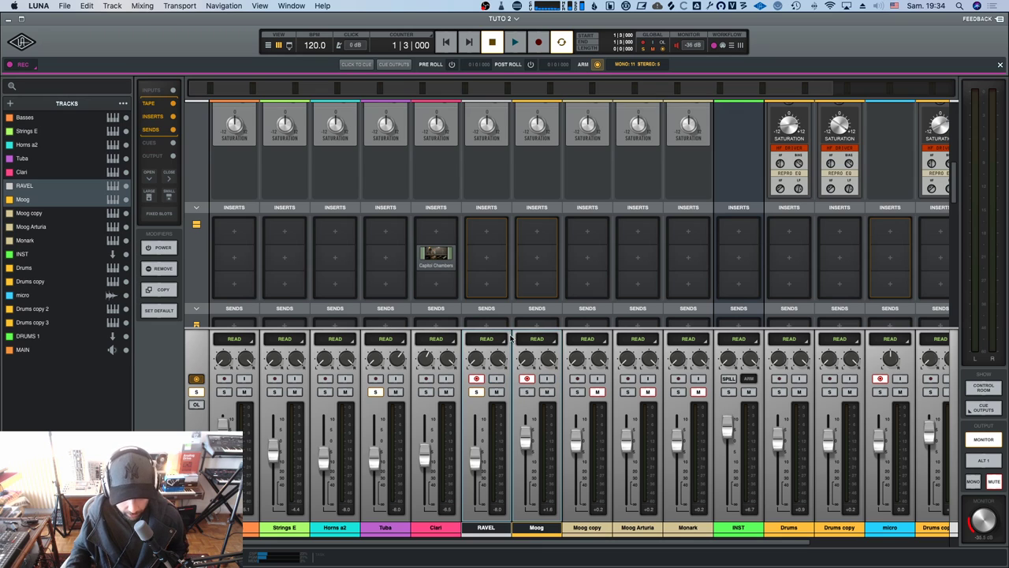
pyautogui.scroll(2, 242, 128)
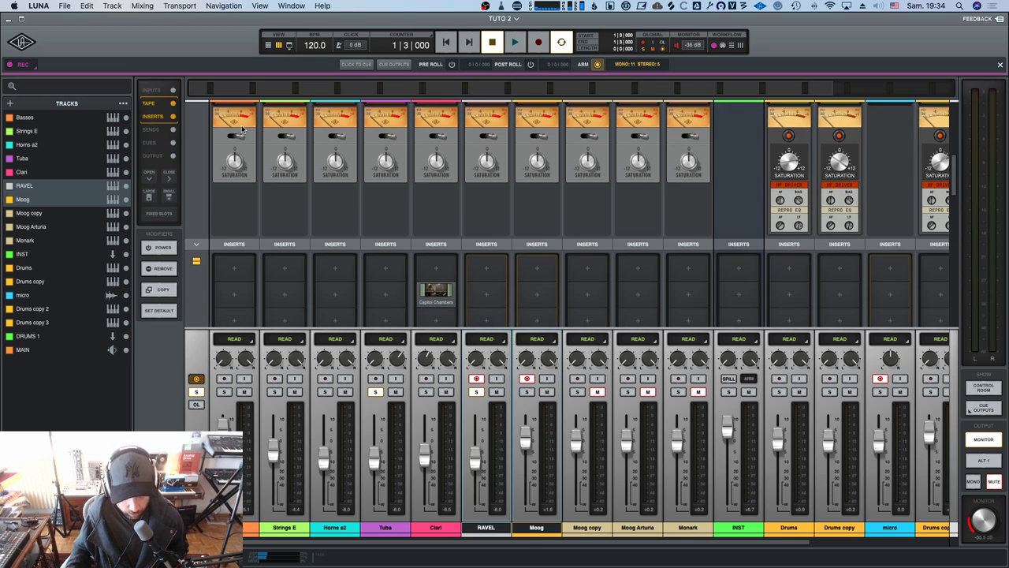
# Switch to the timeline and look through the track lanes from Basses down to the drum tracks.
pyautogui.click(269, 45)
pyautogui.scroll(2, 223, 180)
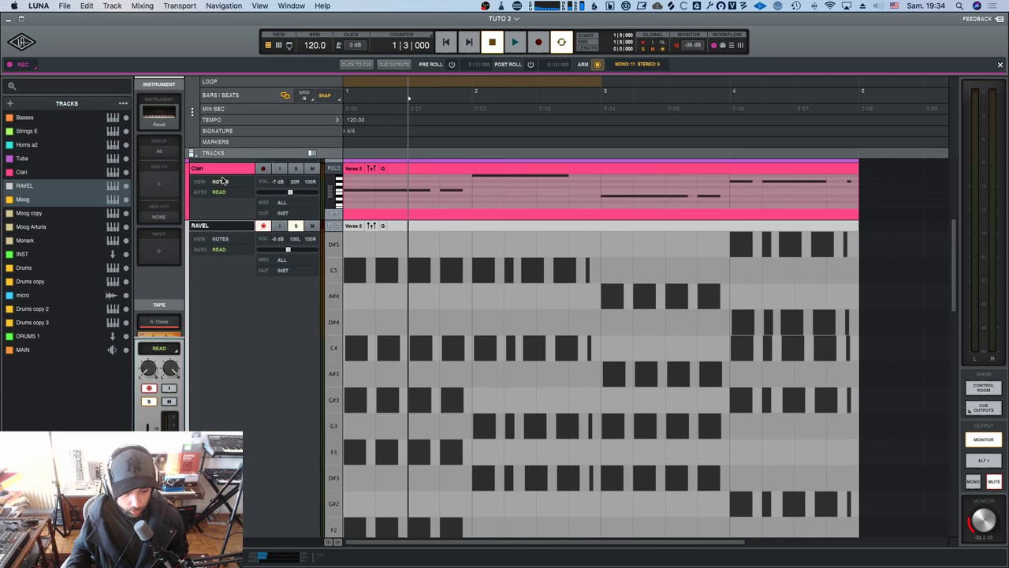
pyautogui.scroll(-2, 228, 182)
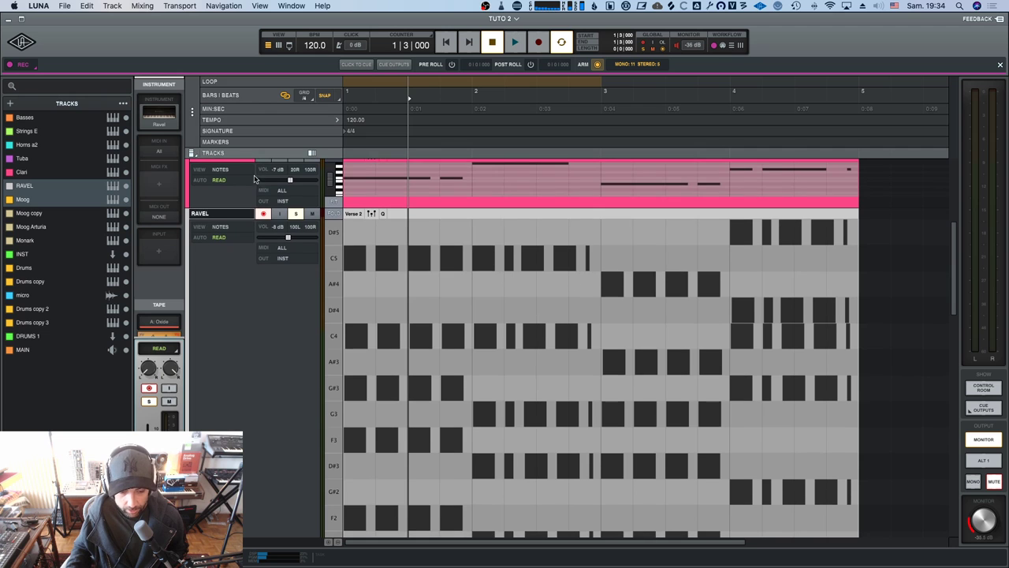
pyautogui.scroll(-10, 647, 402)
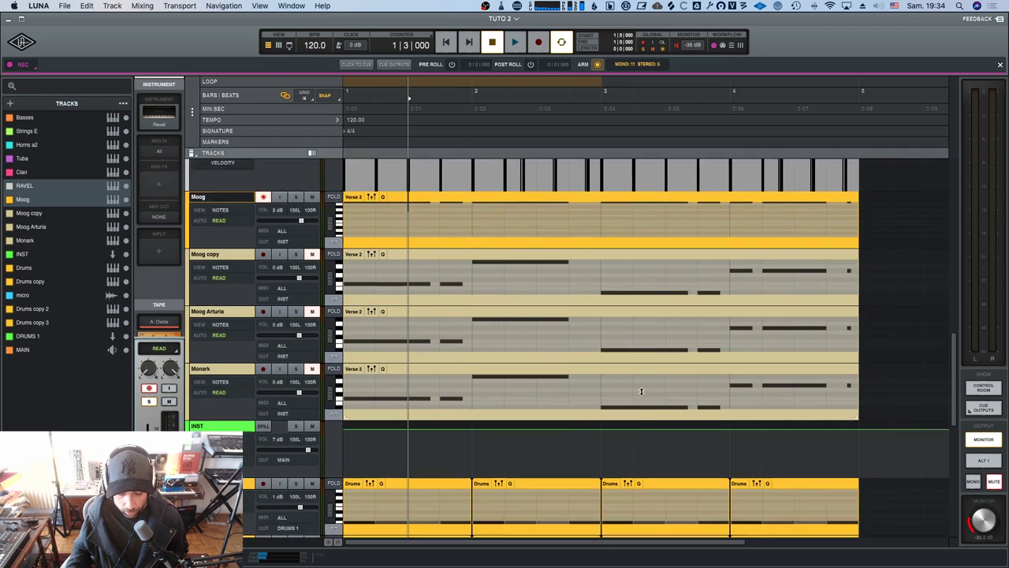
pyautogui.scroll(-5, 641, 391)
pyautogui.scroll(15, 641, 391)
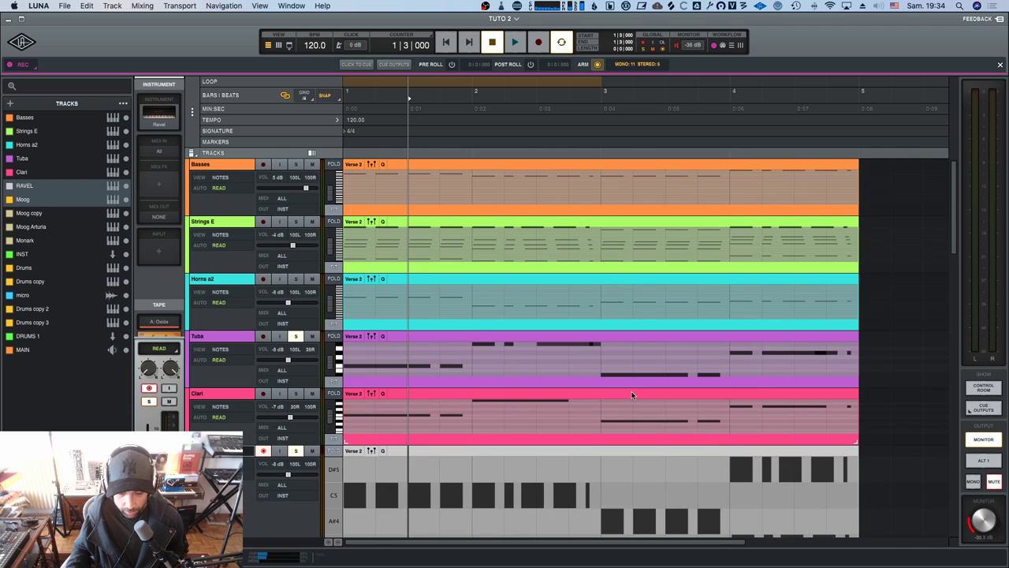
# Try the Pico, Micro, Small, Large and Extra Large heights on all timeline tracks, finishing with Pico.
pyautogui.click(192, 153)
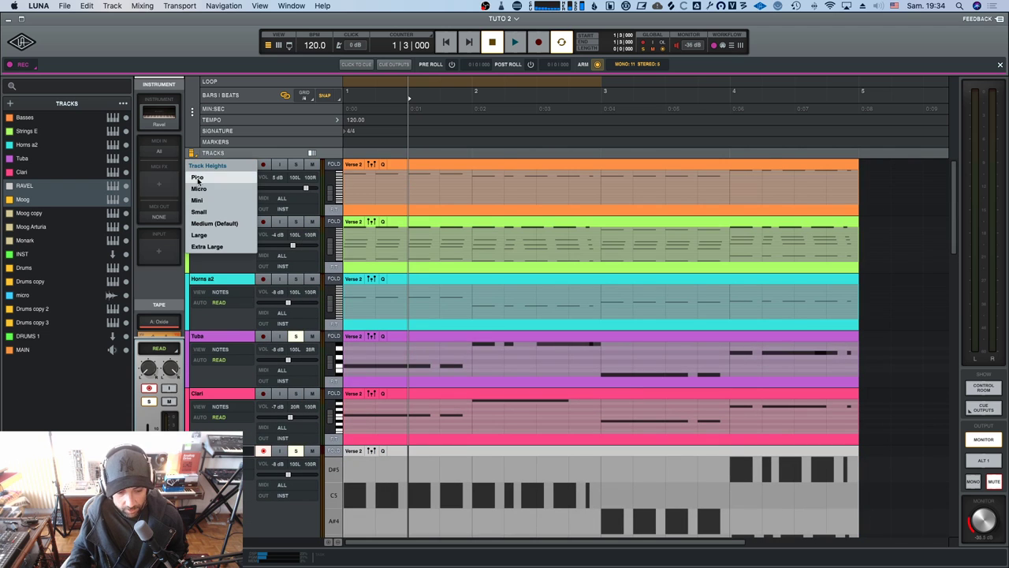
pyautogui.click(197, 178)
pyautogui.click(191, 152)
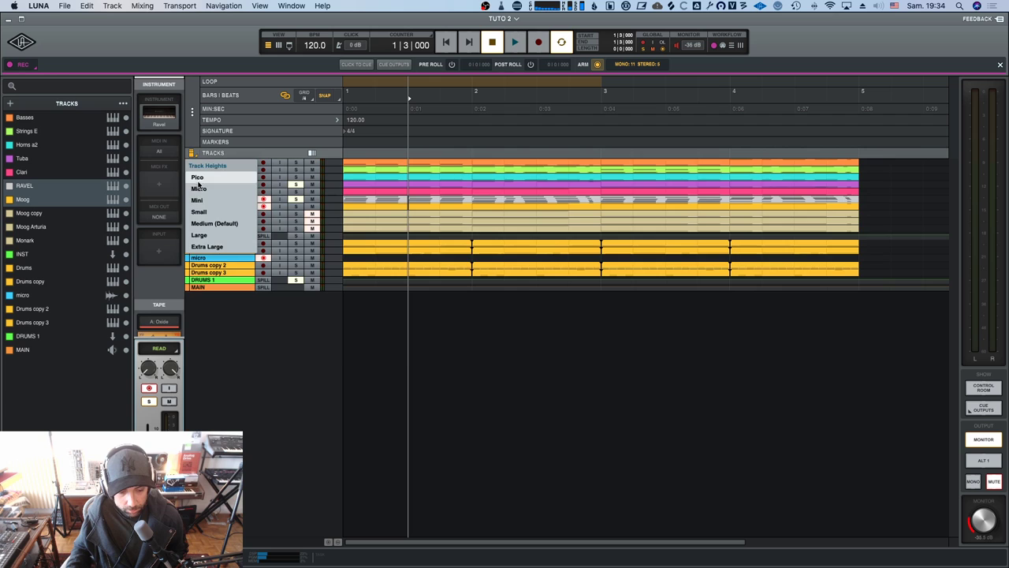
pyautogui.click(198, 188)
pyautogui.click(192, 153)
pyautogui.click(201, 213)
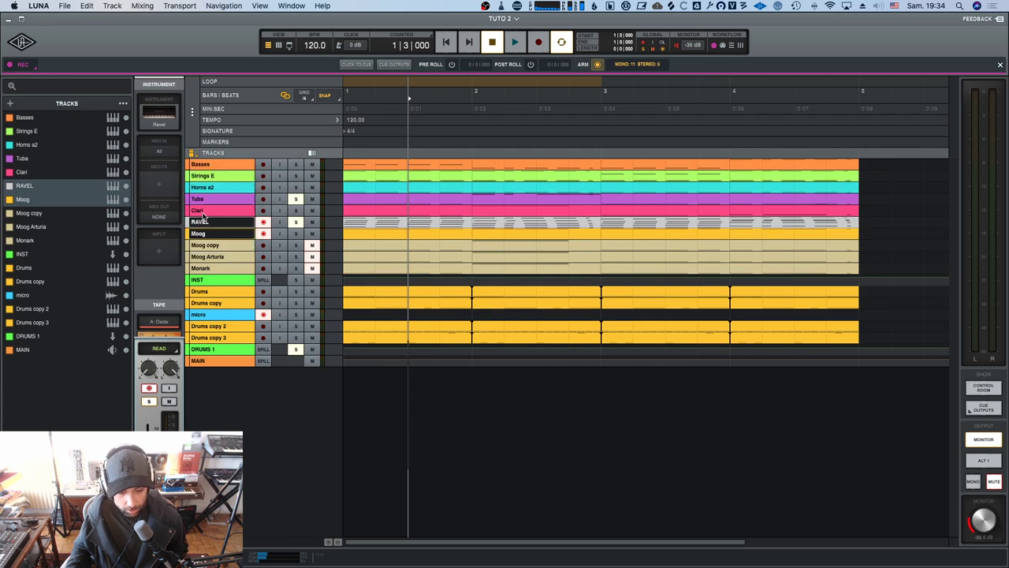
pyautogui.click(192, 153)
pyautogui.click(200, 234)
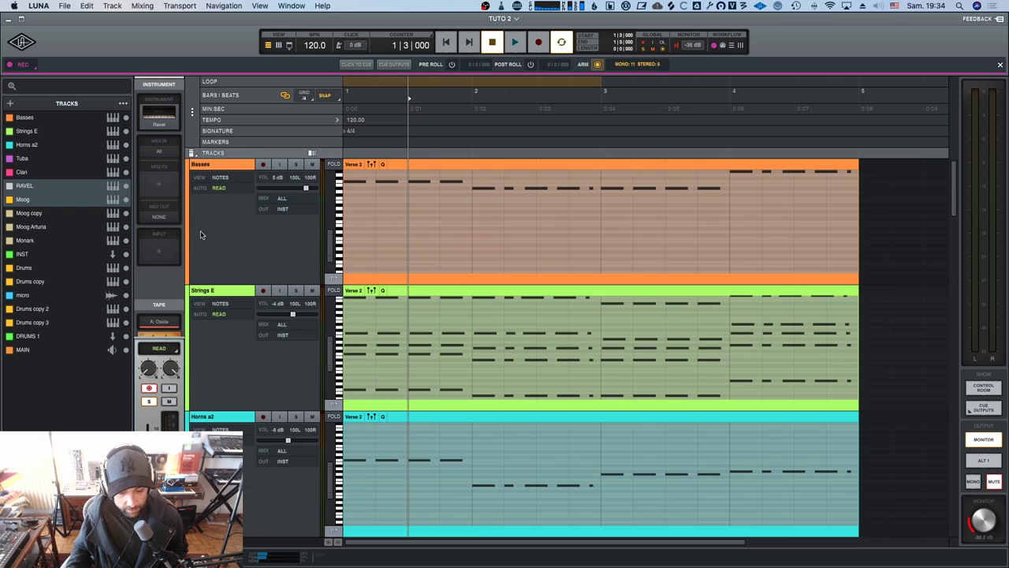
pyautogui.click(191, 153)
pyautogui.click(207, 246)
pyautogui.click(192, 153)
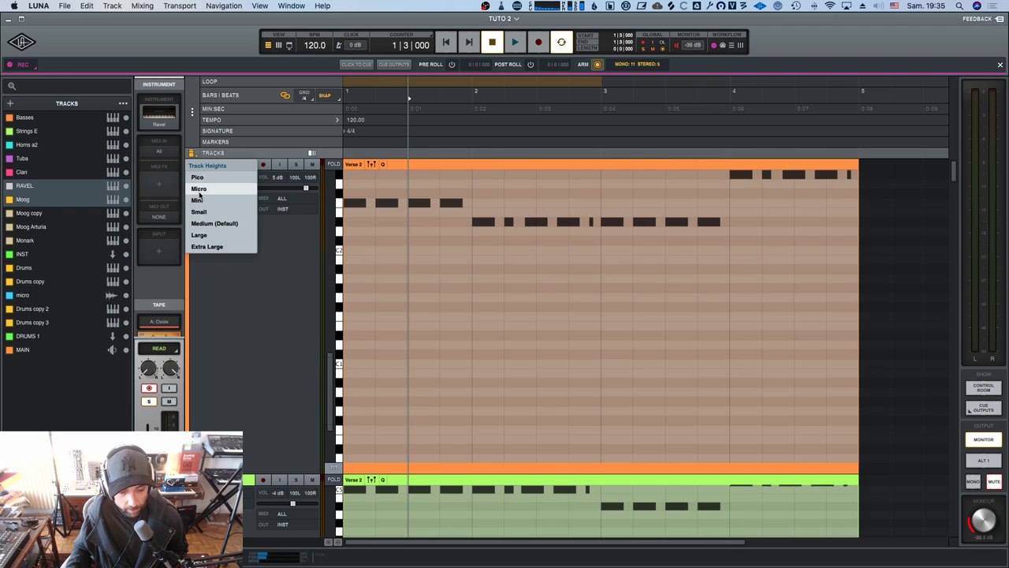
pyautogui.click(203, 178)
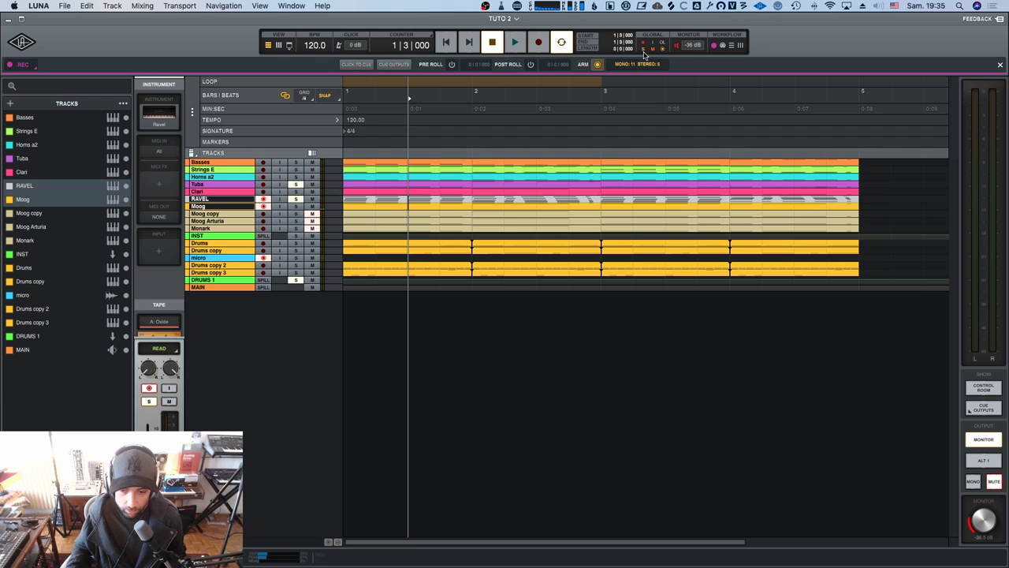
# Select the Moog track, return to the mixer, and open its ARP MIDI effect for inspection before closing it.
pyautogui.click(230, 206)
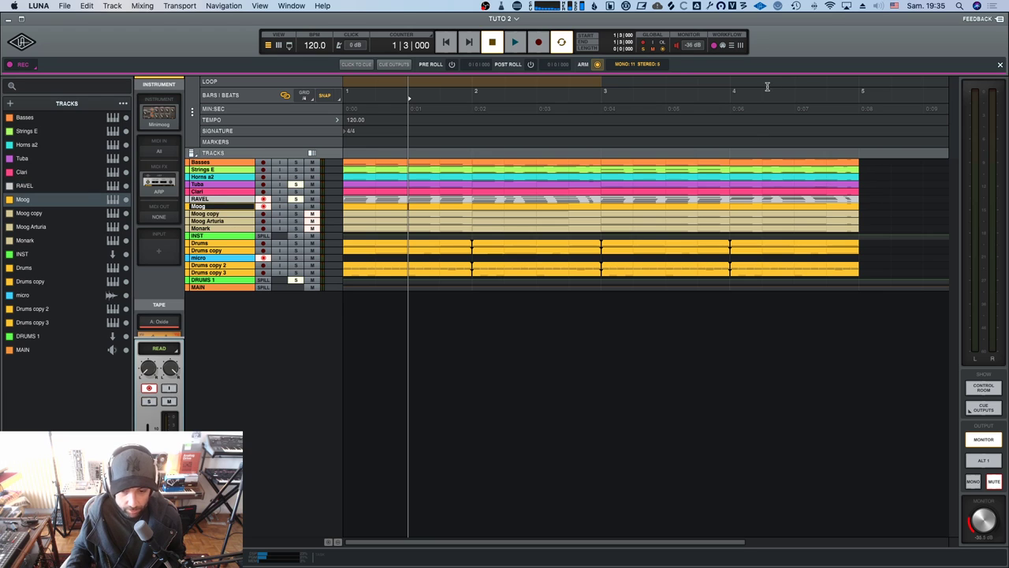
pyautogui.click(278, 45)
pyautogui.scroll(-3, 513, 229)
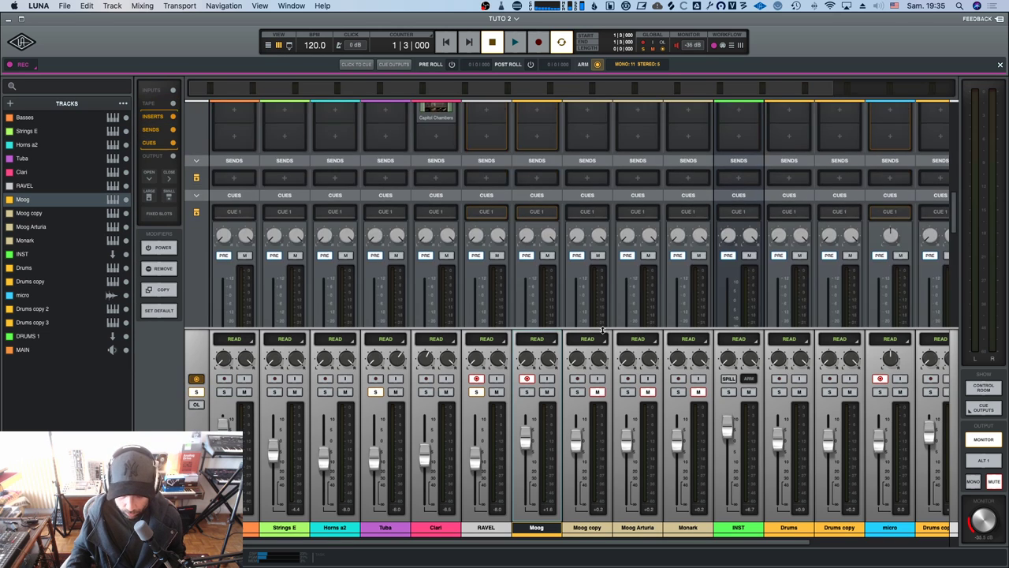
pyautogui.scroll(6, 581, 260)
pyautogui.scroll(2, 564, 238)
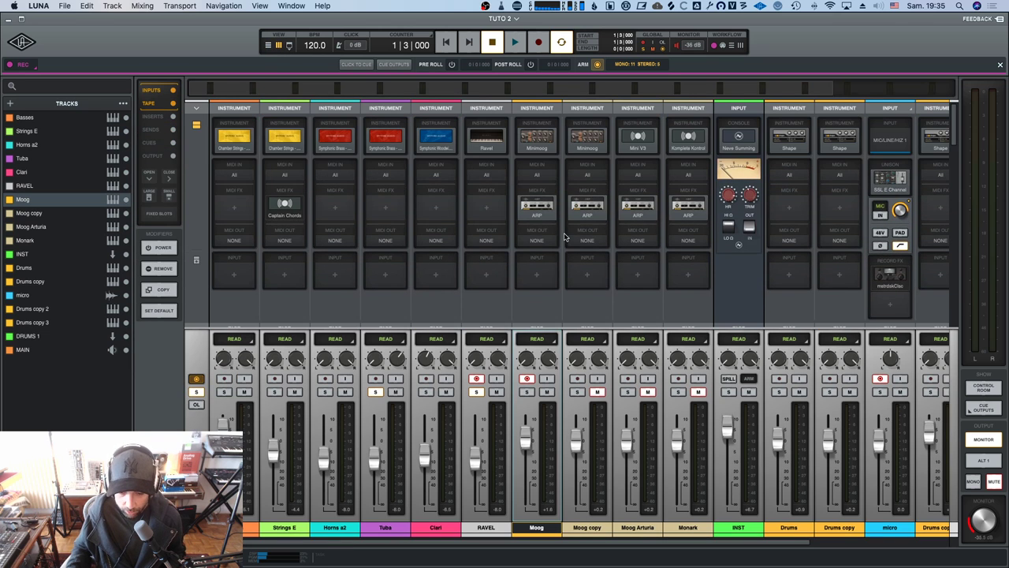
pyautogui.click(537, 216)
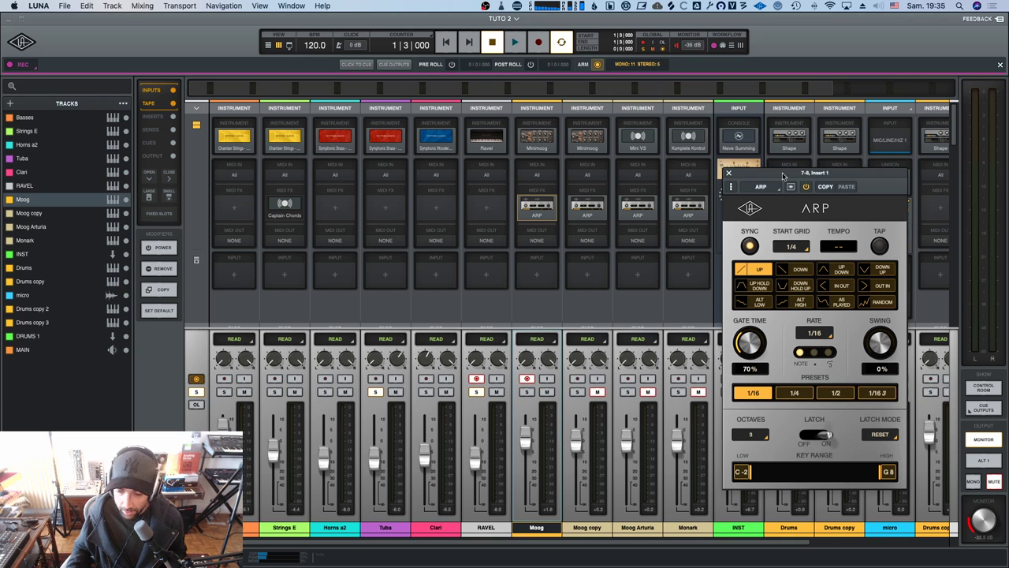
pyautogui.moveTo(790, 174); pyautogui.dragTo(335, 152)
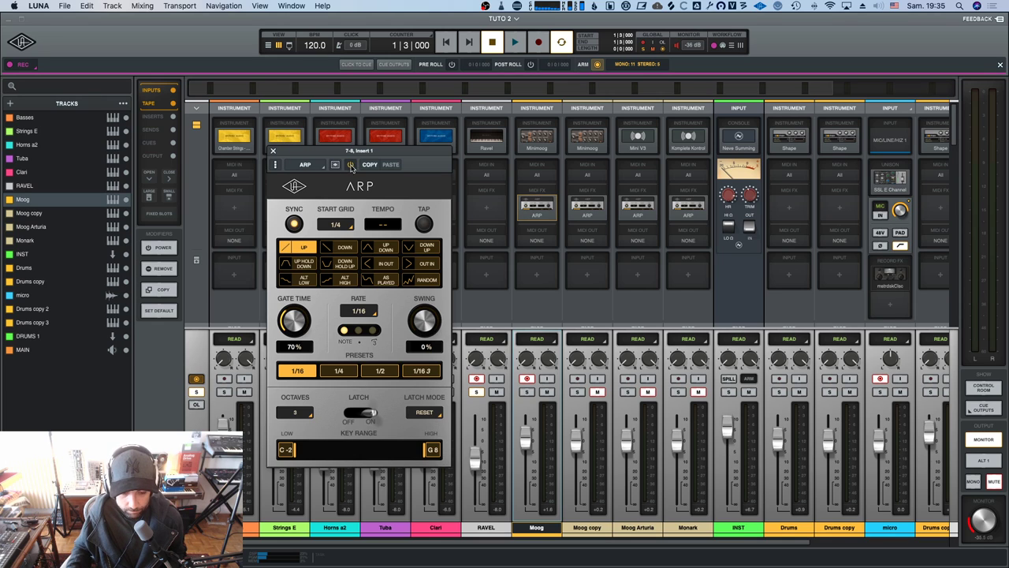
pyautogui.click(271, 151)
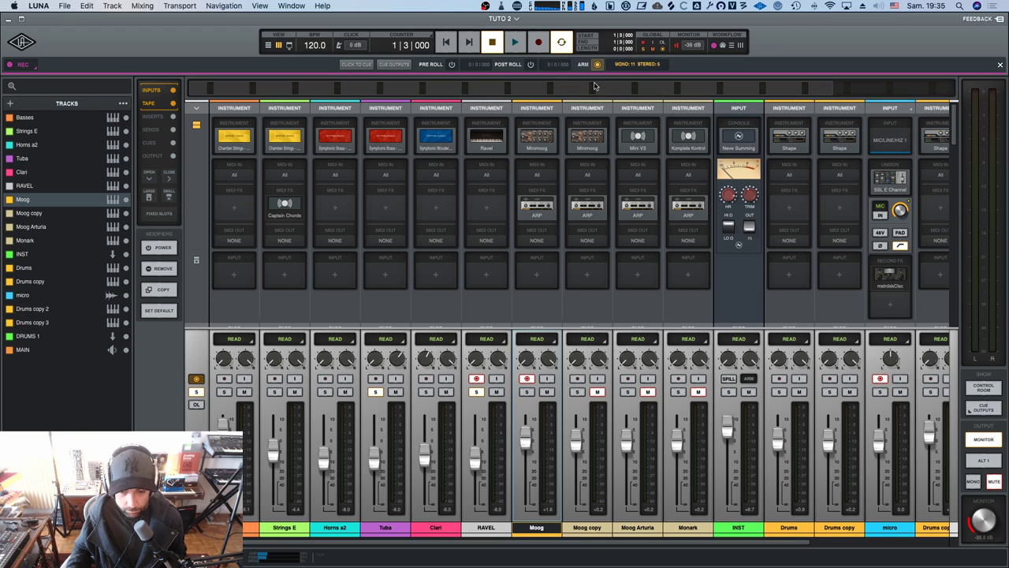
# Clear all track solos, select the micro track, and switch ARM monitoring off and back on.
pyautogui.click(653, 52)
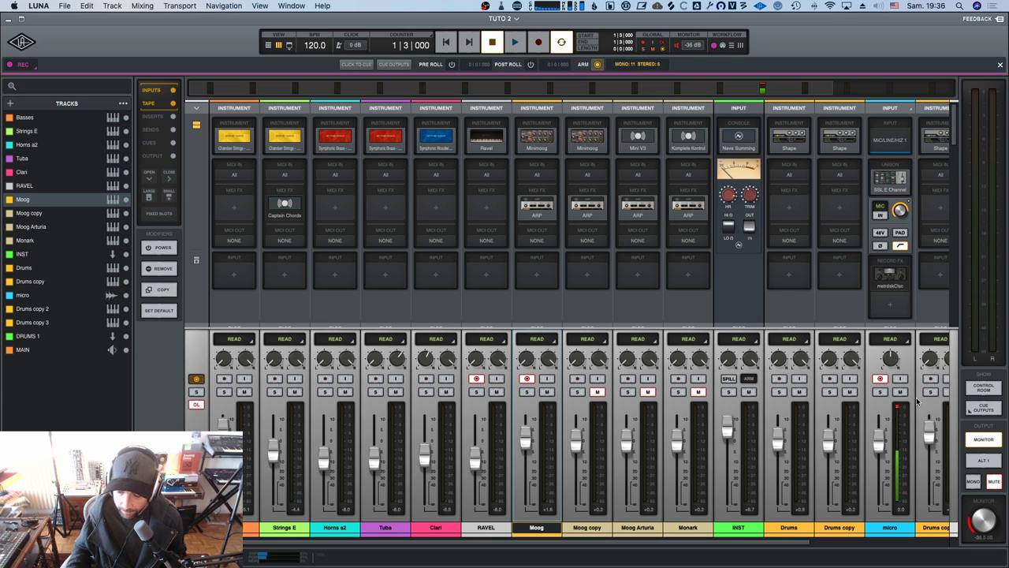
pyautogui.click(889, 528)
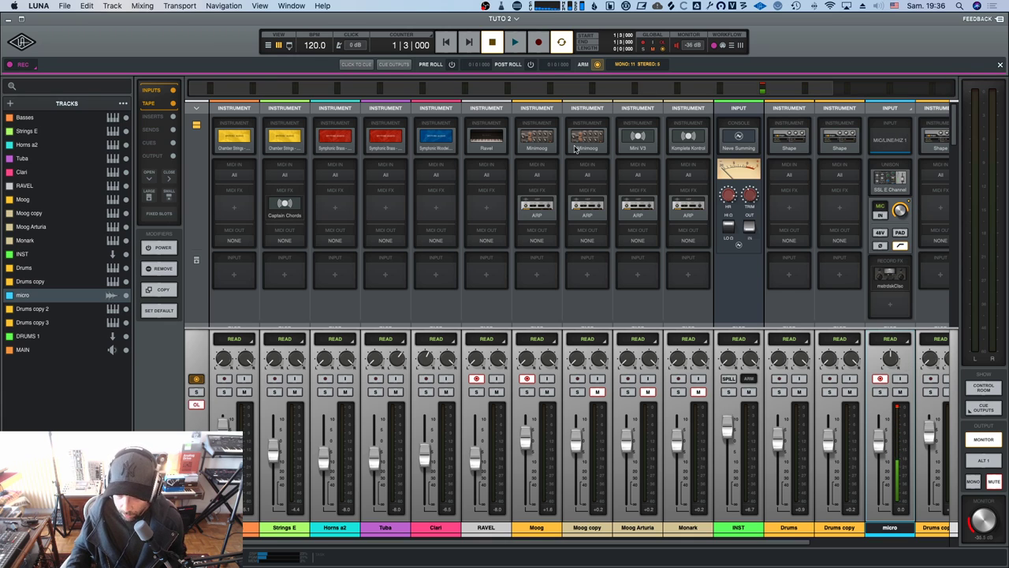
pyautogui.click(597, 64)
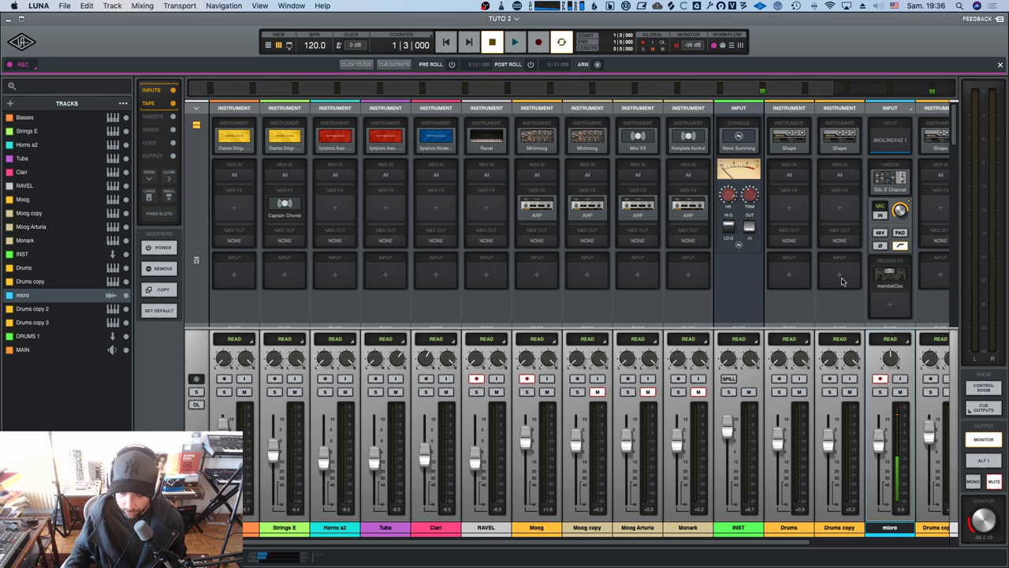
pyautogui.moveTo(903, 278)
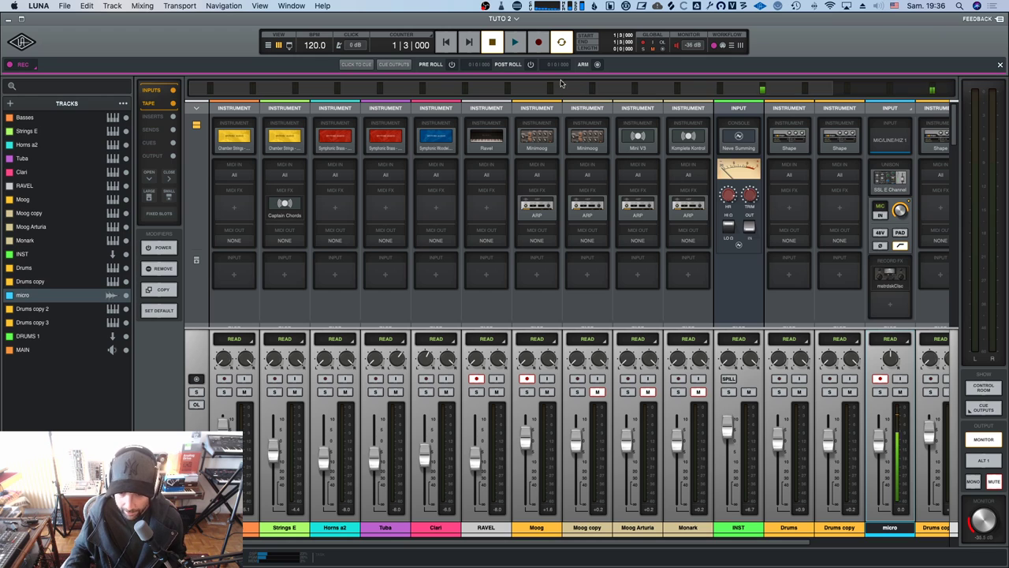
pyautogui.click(598, 67)
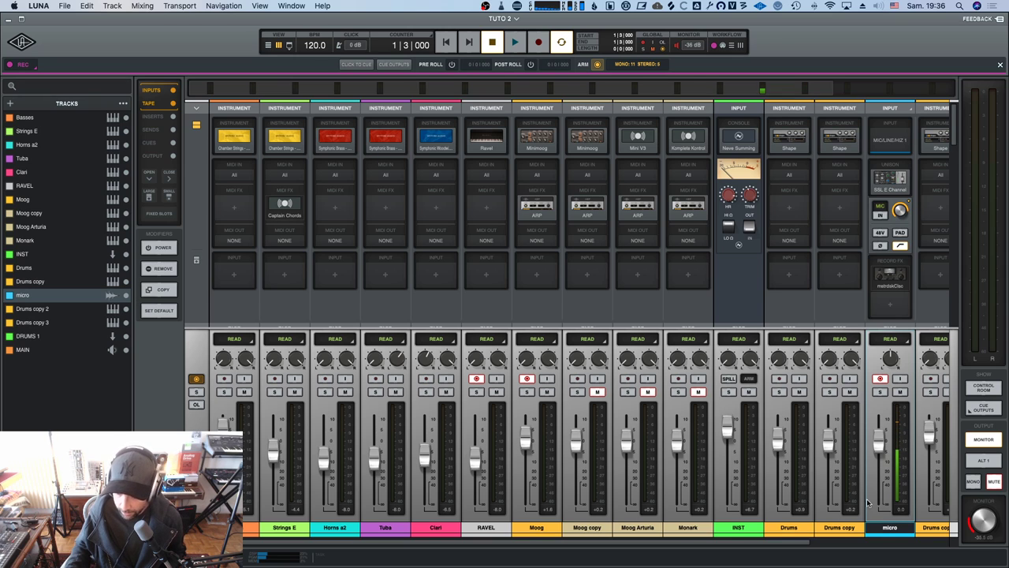
# Delete the micro track from the session.
pyautogui.rightClick(890, 530)
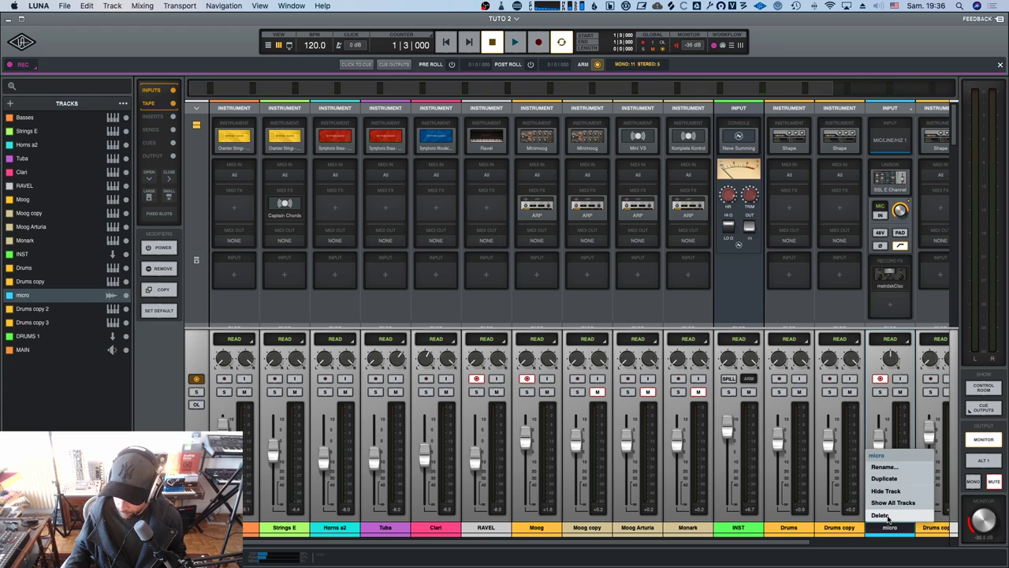
pyautogui.click(880, 515)
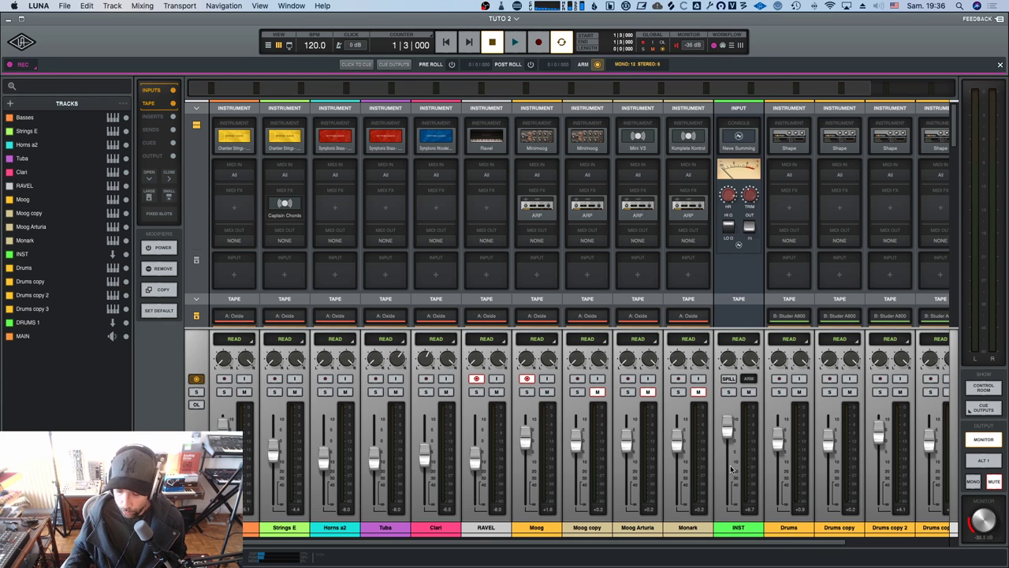
pyautogui.moveTo(777, 544); pyautogui.dragTo(872, 548)
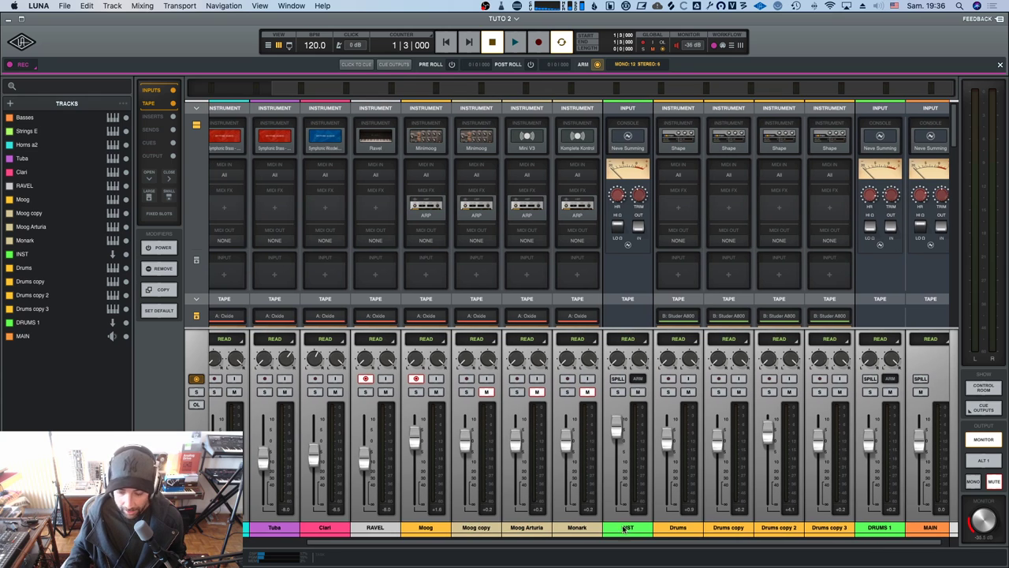
# Select the RAVEL and Moog tracks together, then play the session with both armed and stop playback.
pyautogui.click(427, 527)
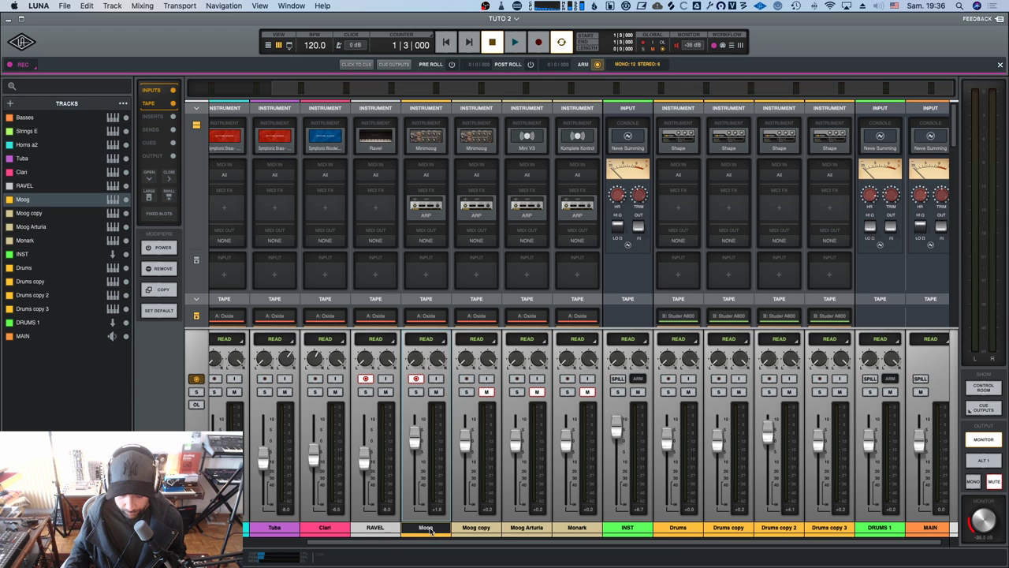
pyautogui.click(377, 527)
pyautogui.keyDown('shift'); pyautogui.click(426, 527); pyautogui.keyUp('shift')
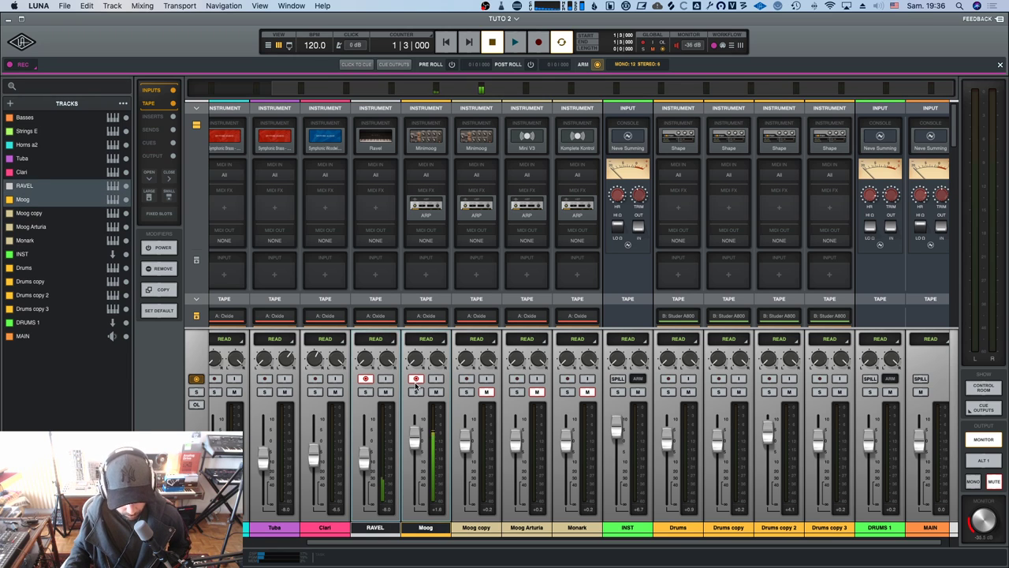
pyautogui.press('space')
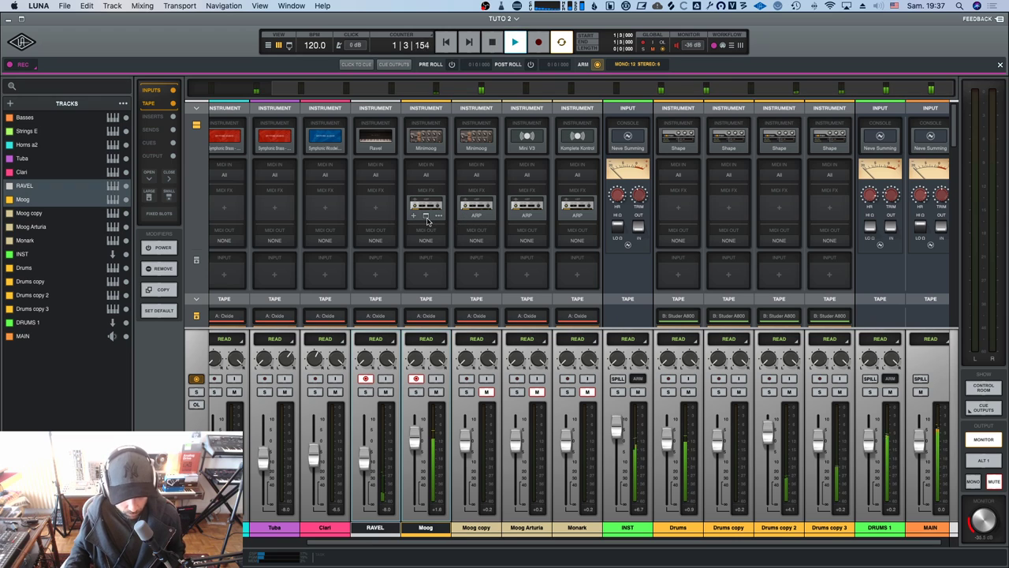
pyautogui.press('space')
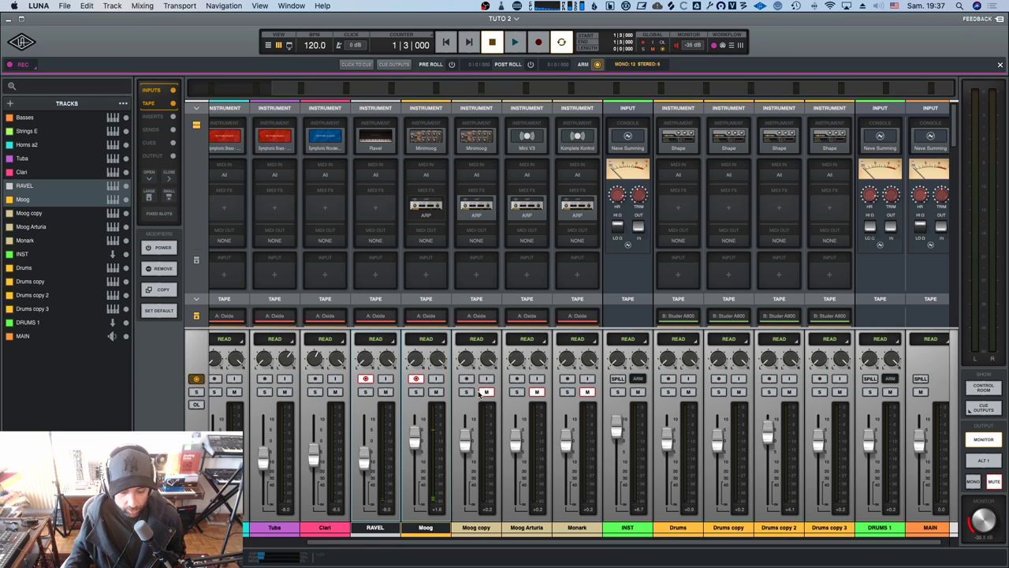
# Switch ARM monitoring off and on twice to compare the signal on the RAVEL and Moog tracks.
pyautogui.click(598, 64)
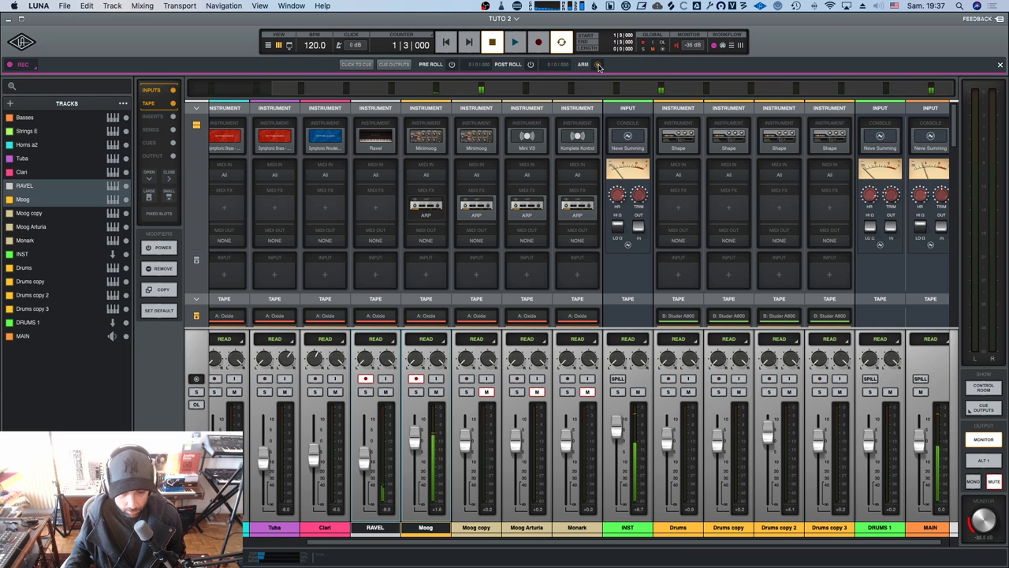
pyautogui.click(597, 66)
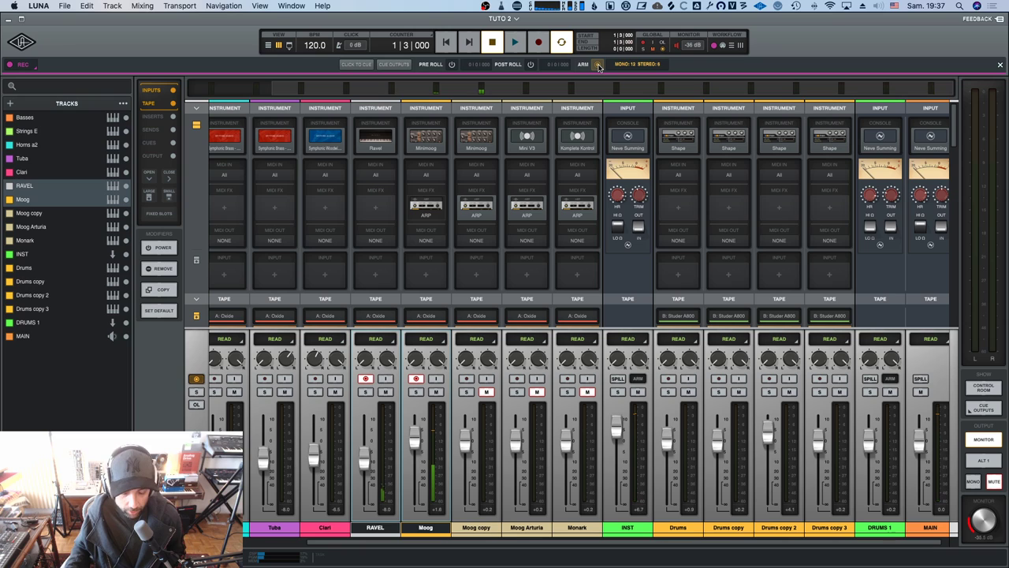
pyautogui.click(597, 65)
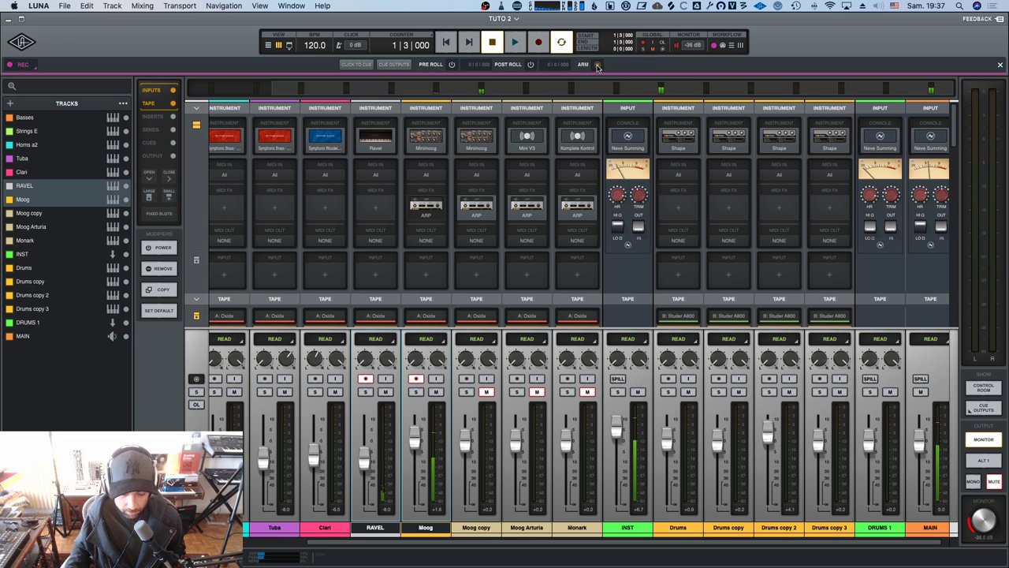
pyautogui.click(598, 65)
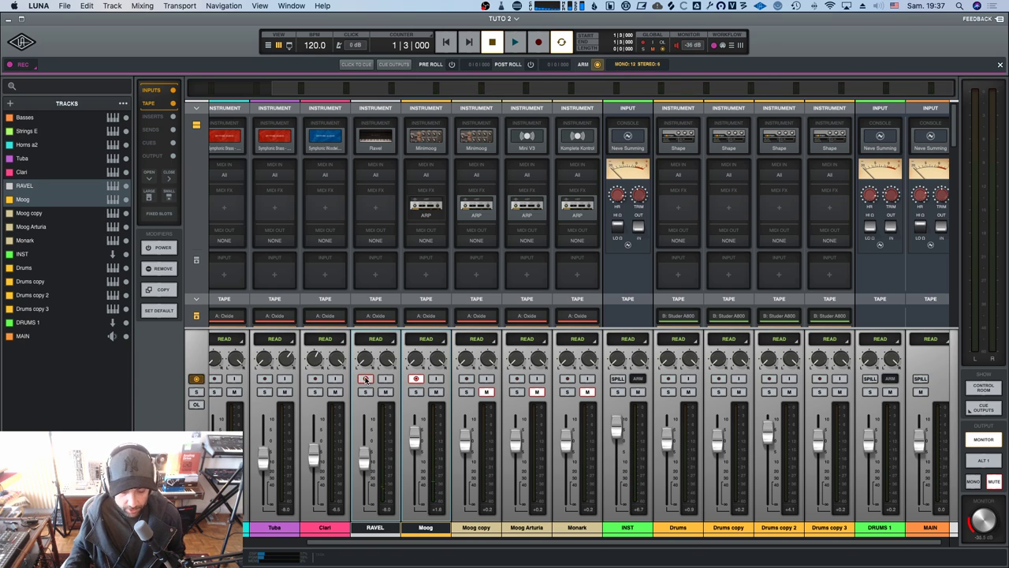
# Disarm recording on the RAVEL and Moog tracks and review the available ARM channels and the tape, insert, send and cue slots.
pyautogui.click(416, 378)
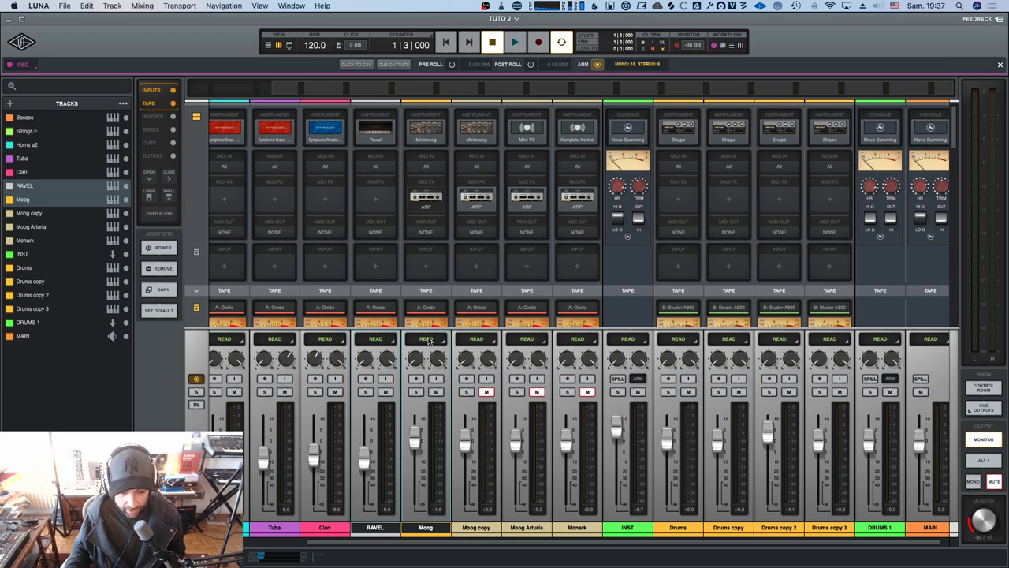
pyautogui.scroll(-3, 432, 254)
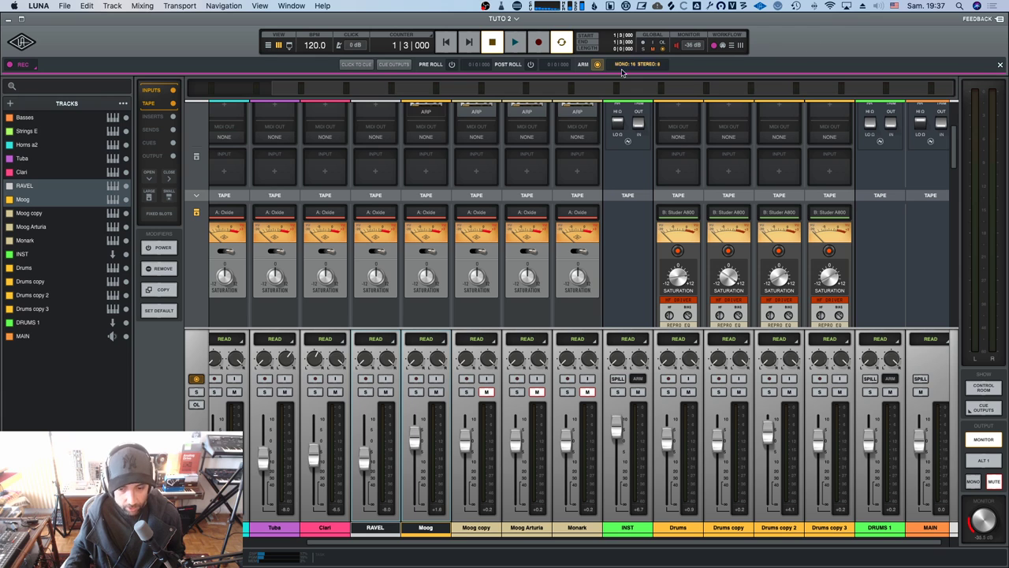
pyautogui.scroll(-5, 409, 260)
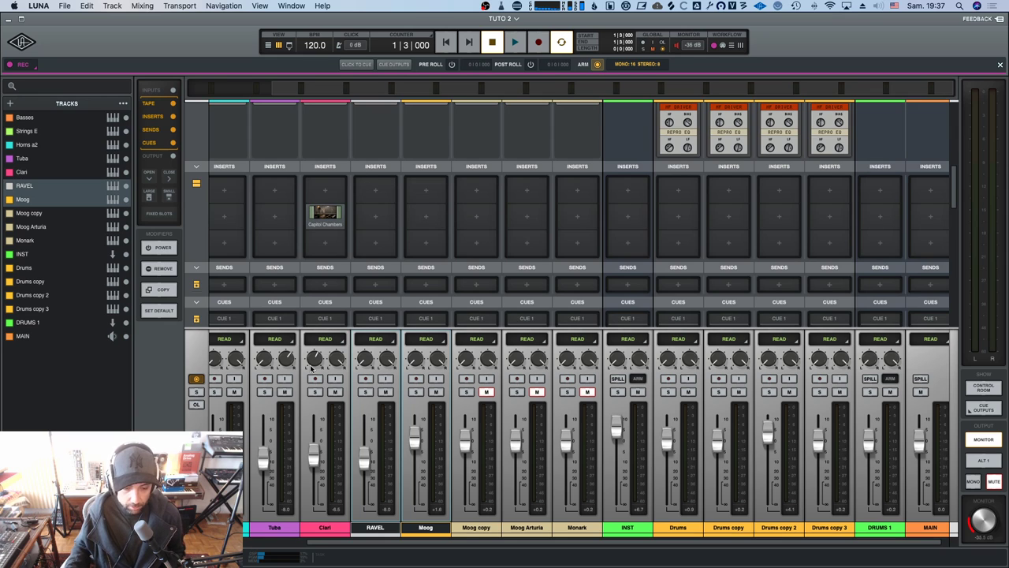
# Examine the Capitol Chambers reverb on the Clari track's second insert, then close its window.
pyautogui.click(324, 528)
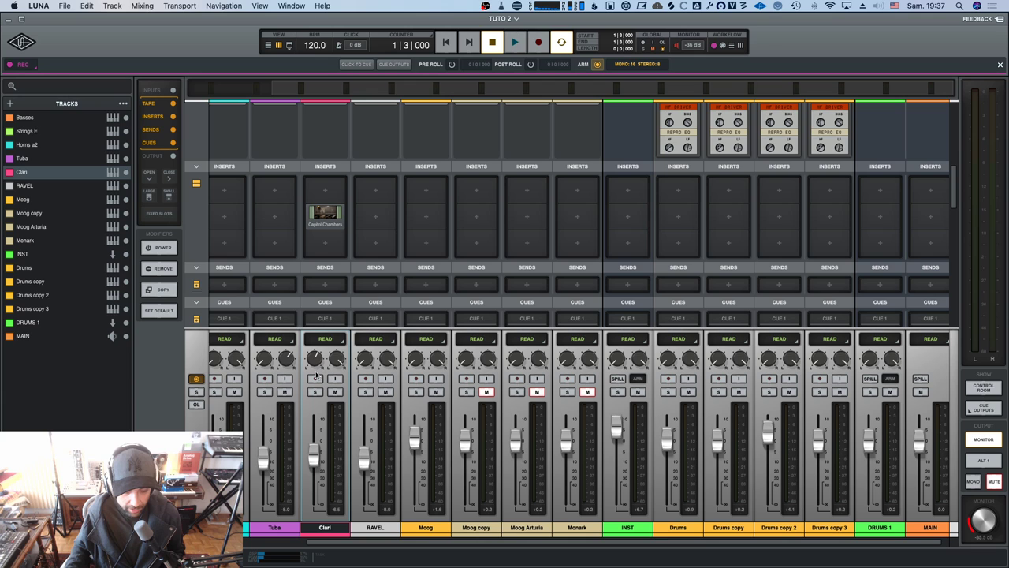
pyautogui.click(326, 226)
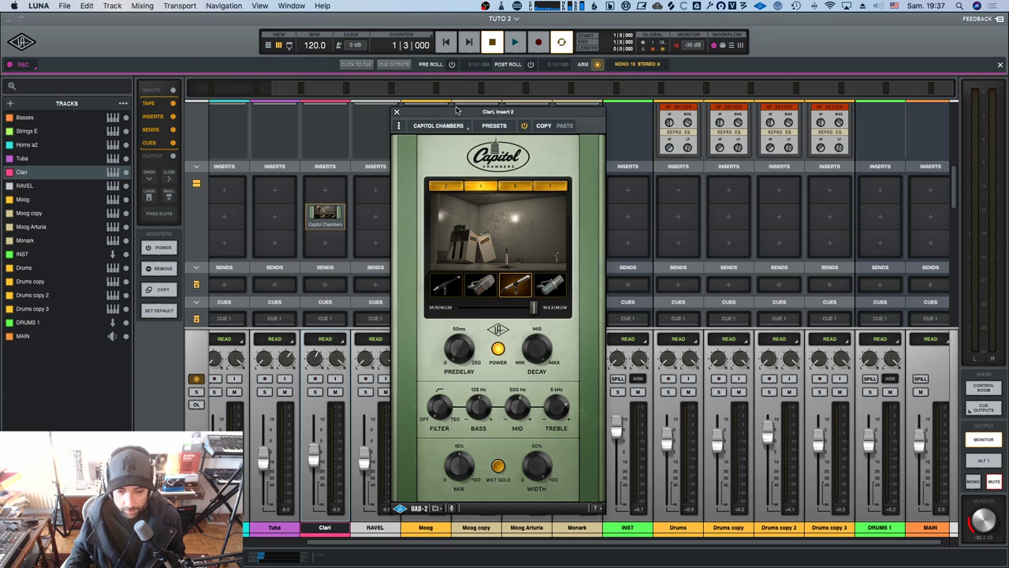
pyautogui.moveTo(455, 111); pyautogui.dragTo(528, 110)
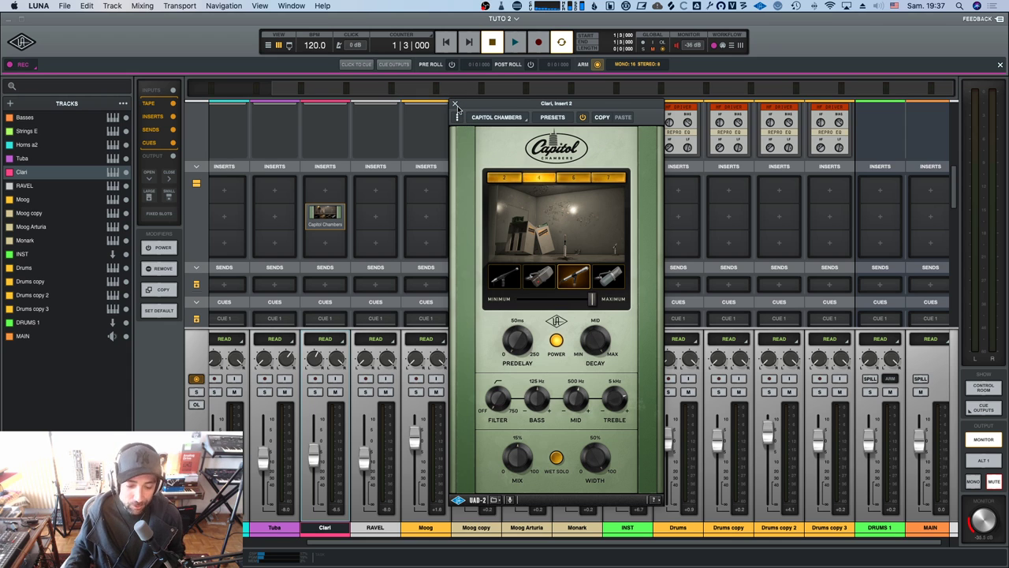
pyautogui.moveTo(470, 106); pyautogui.dragTo(442, 96)
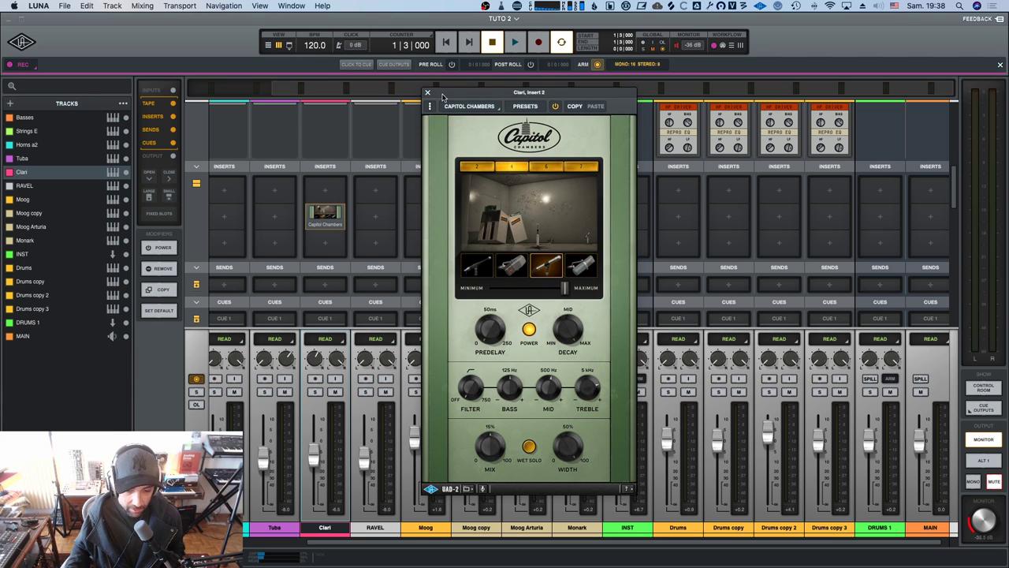
pyautogui.moveTo(442, 96)
pyautogui.mouseDown()
pyautogui.moveTo(454, 95)
pyautogui.moveTo(444, 94)
pyautogui.mouseUp()
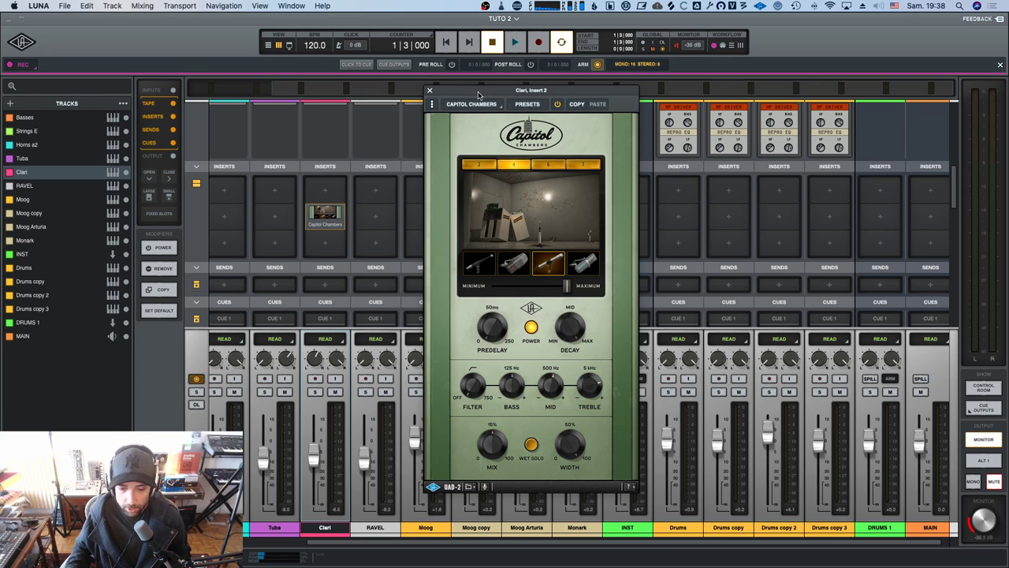
pyautogui.moveTo(479, 92); pyautogui.dragTo(459, 93)
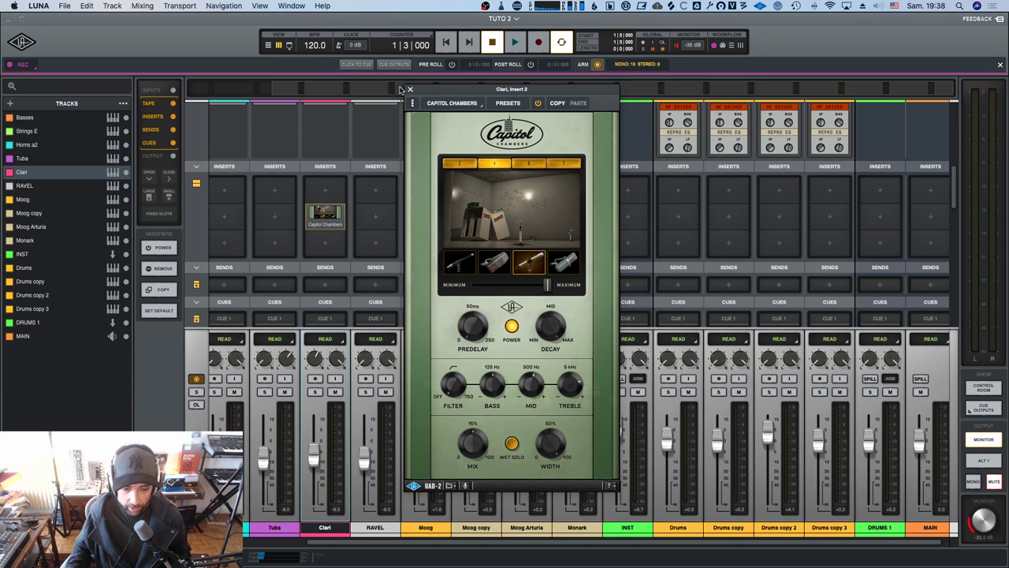
pyautogui.scroll(1, 359, 208)
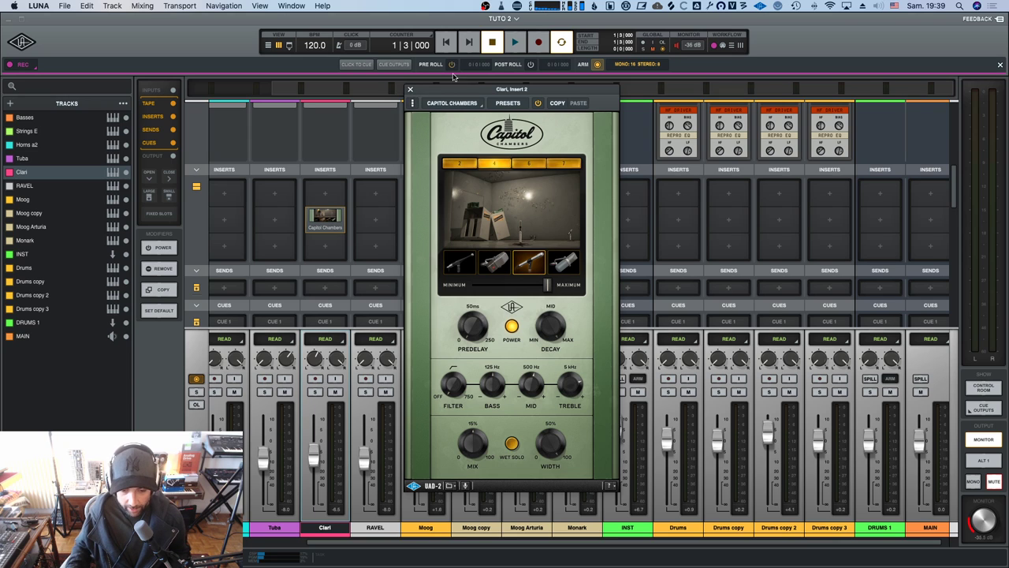
pyautogui.click(410, 89)
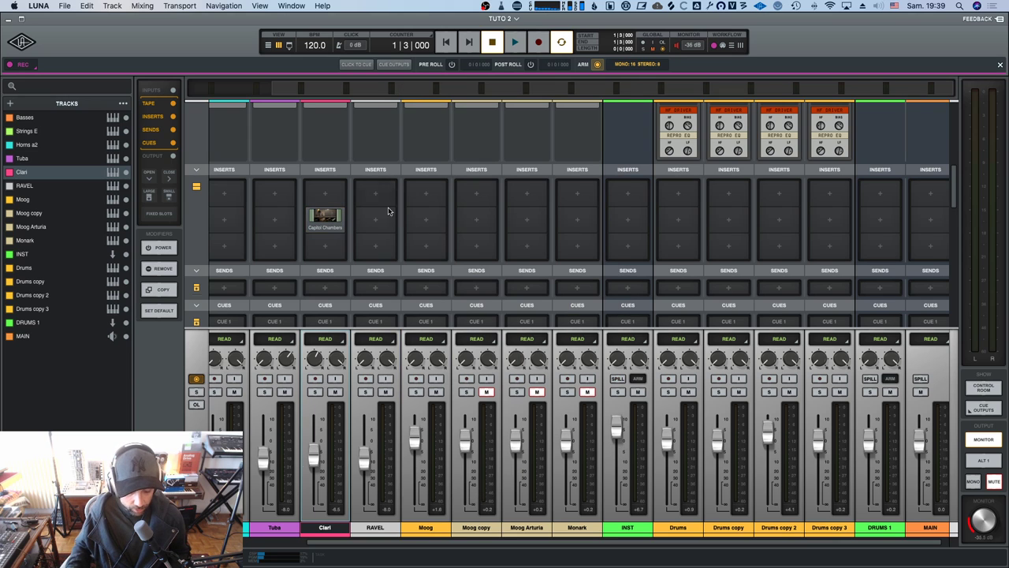
# Arm the Clari track for recording, reopen its Capitol Chambers reverb, and switch ARM monitoring off.
pyautogui.click(315, 379)
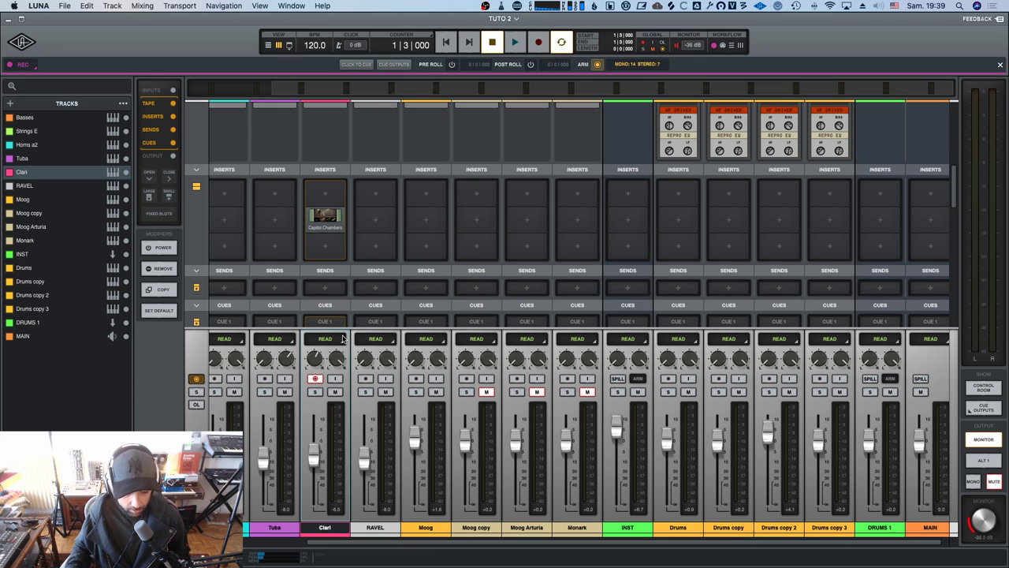
pyautogui.click(335, 222)
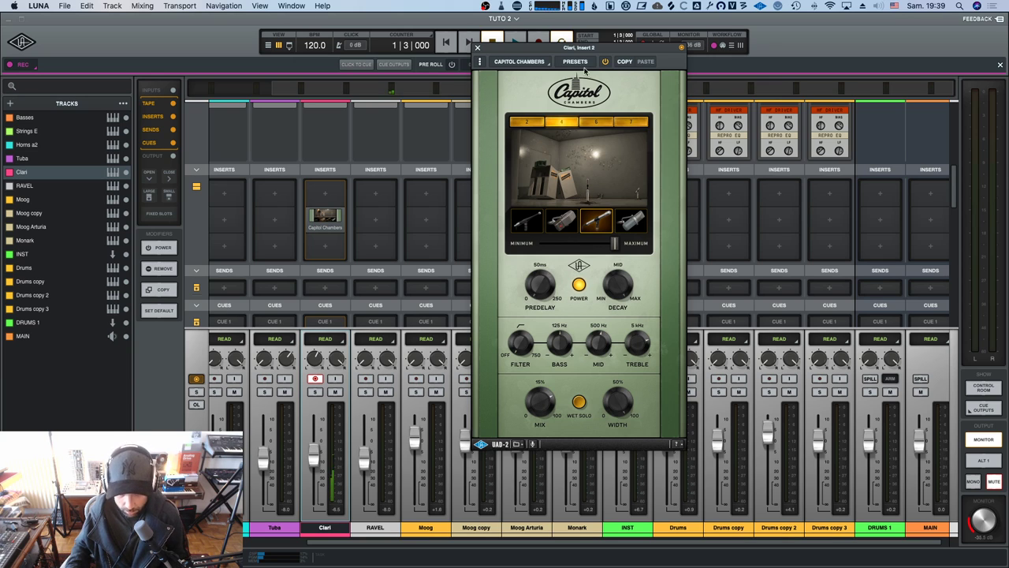
pyautogui.moveTo(593, 51); pyautogui.dragTo(689, 121)
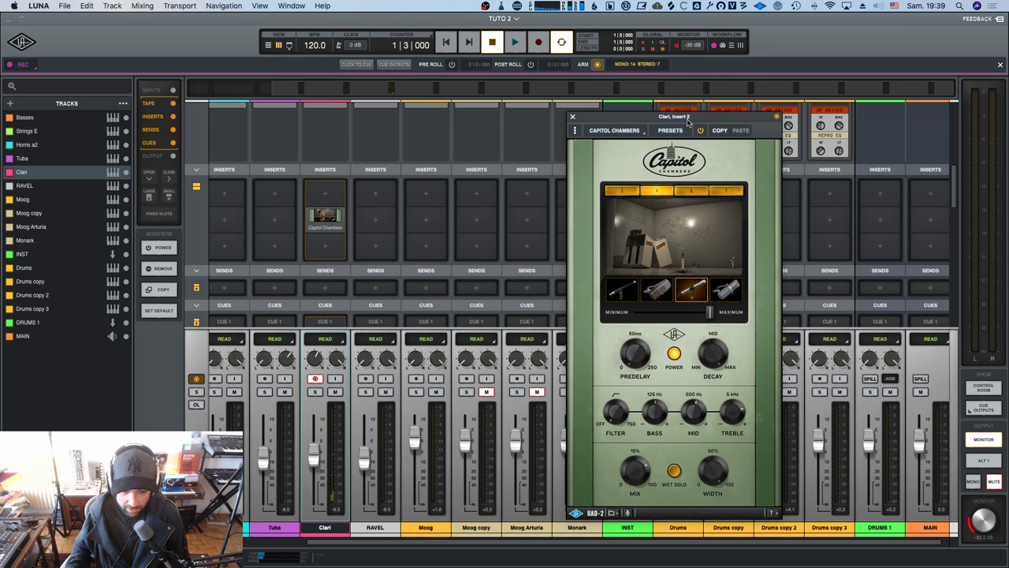
pyautogui.click(598, 67)
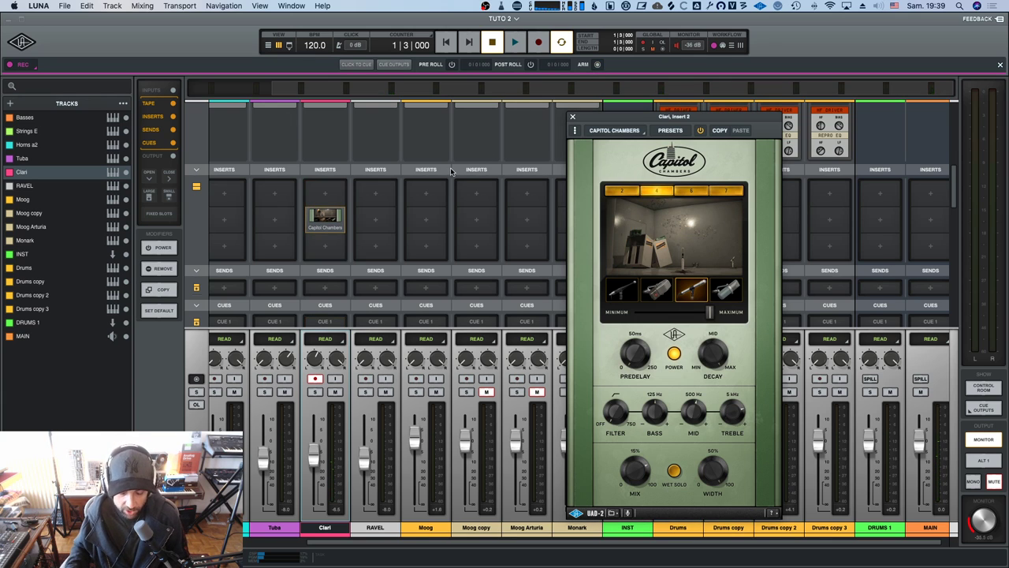
# Search the plug-ins for "plat" and load Arturia's Rev PLATE-140 into the Clari track's third insert.
pyautogui.click(320, 245)
pyautogui.click(327, 228)
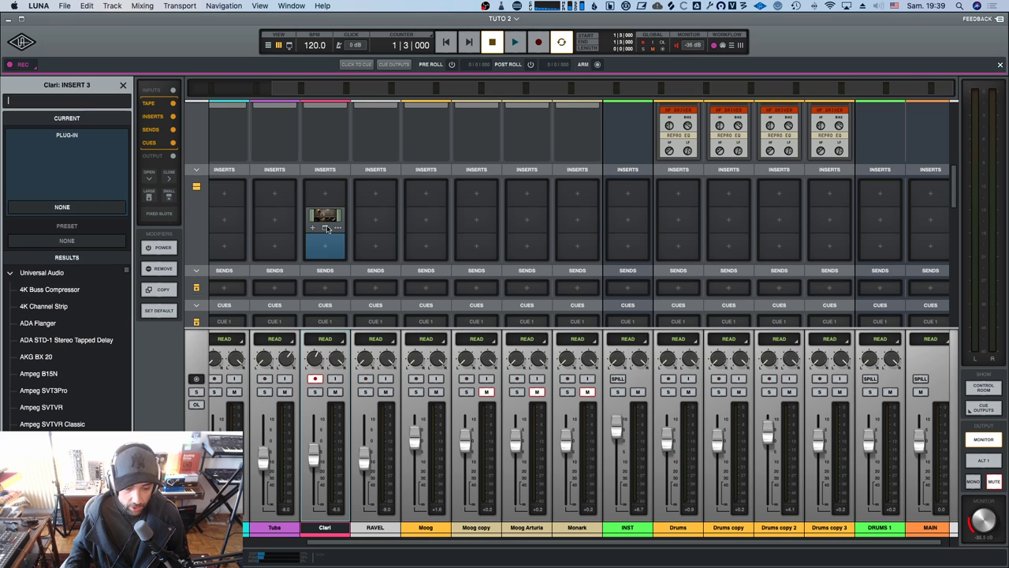
pyautogui.click(49, 99)
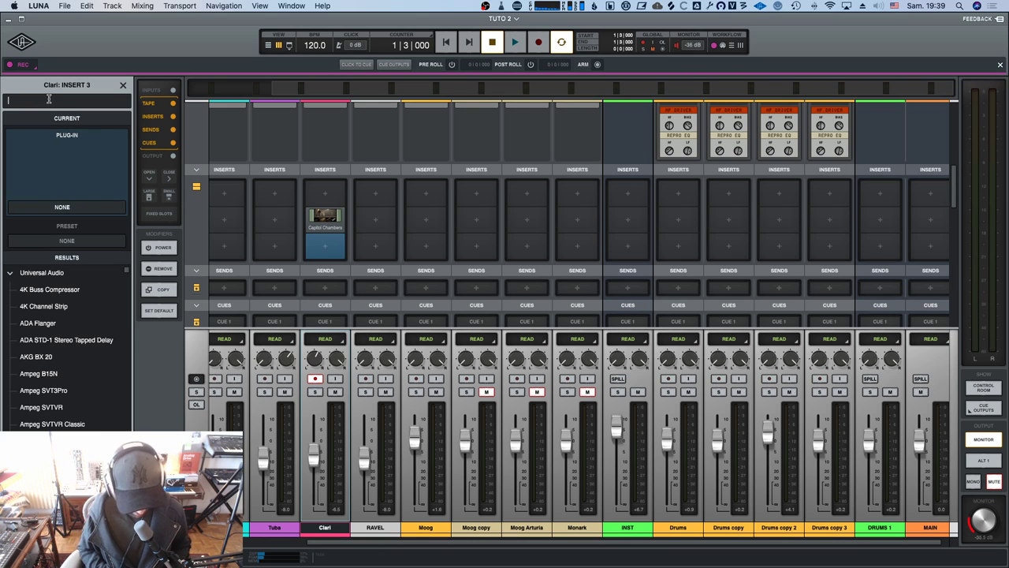
pyautogui.write('plat')
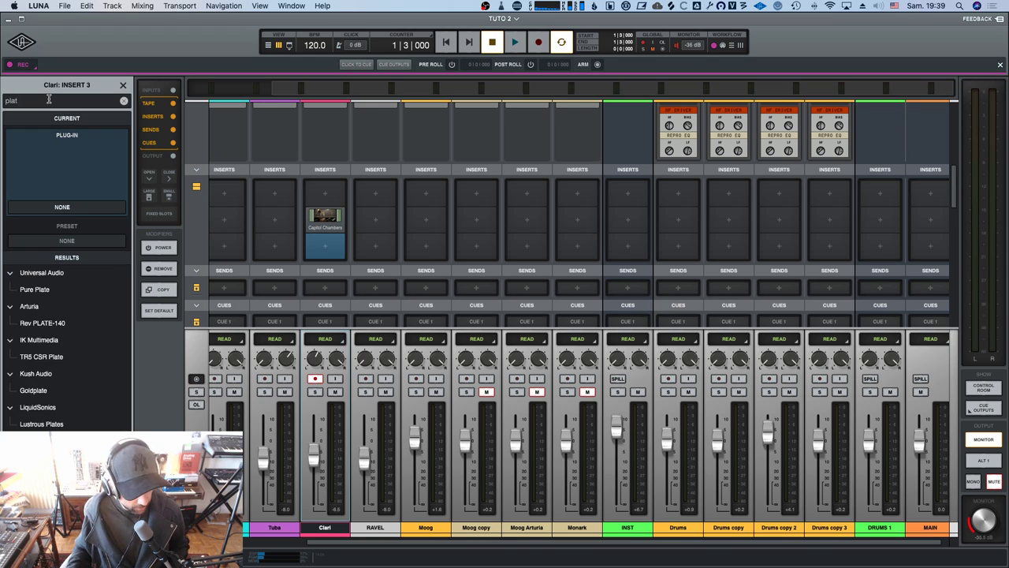
pyautogui.click(43, 323)
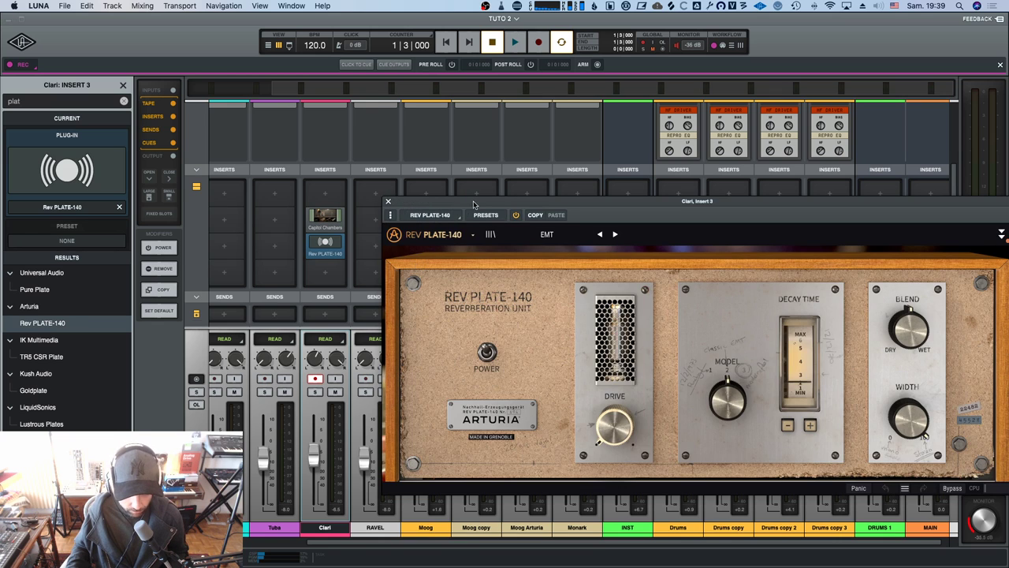
# Set the Blend of the Rev PLATE-140 on the Clari track fully wet, at 1.00.
pyautogui.moveTo(474, 205); pyautogui.dragTo(439, 200)
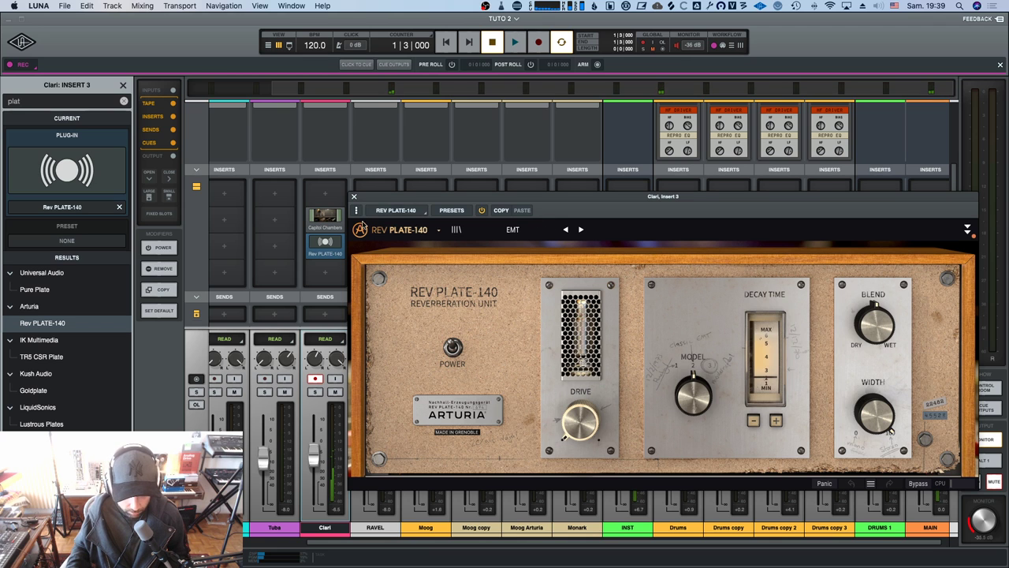
pyautogui.moveTo(475, 195); pyautogui.dragTo(554, 192)
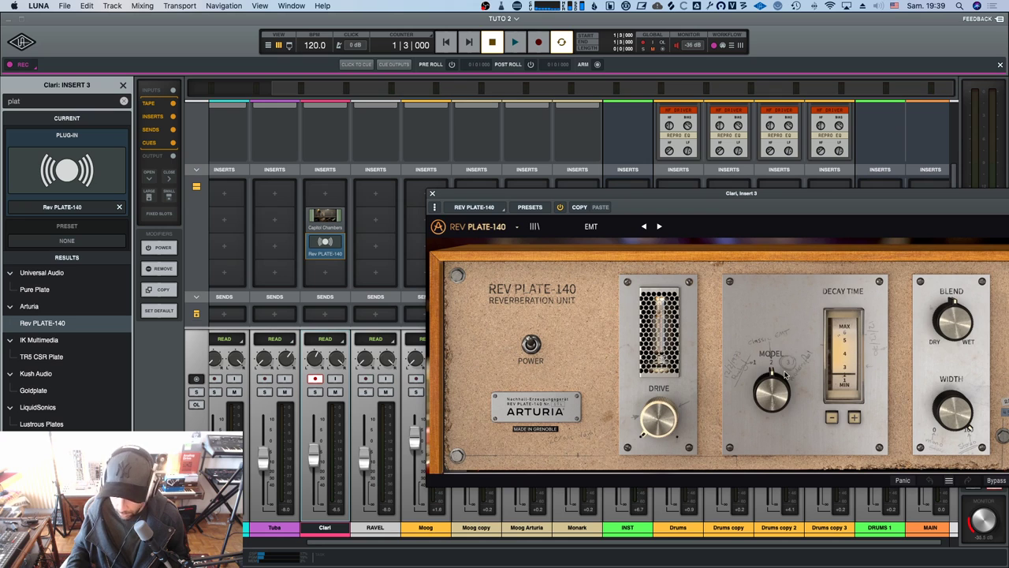
pyautogui.moveTo(936, 197); pyautogui.dragTo(770, 201)
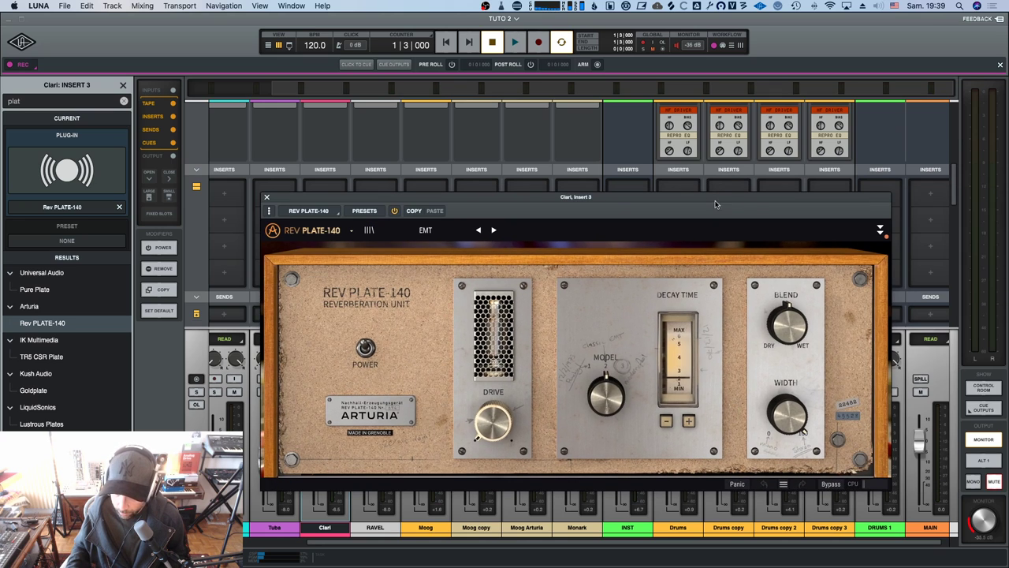
pyautogui.moveTo(804, 339)
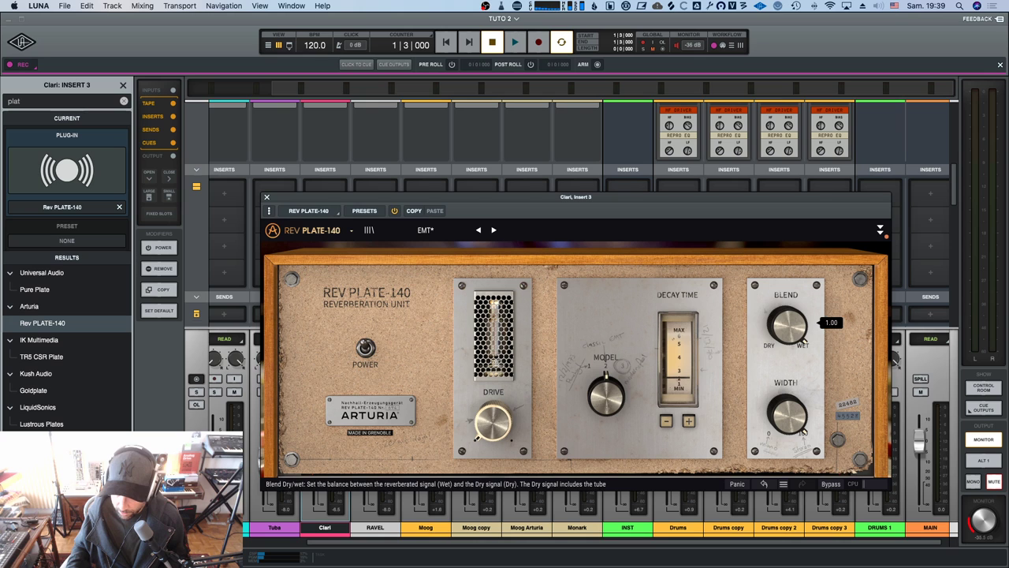
# Open the Capitol Chambers reverb on the Clari track and bypass it.
pyautogui.click(509, 193)
pyautogui.moveTo(512, 201); pyautogui.dragTo(642, 204)
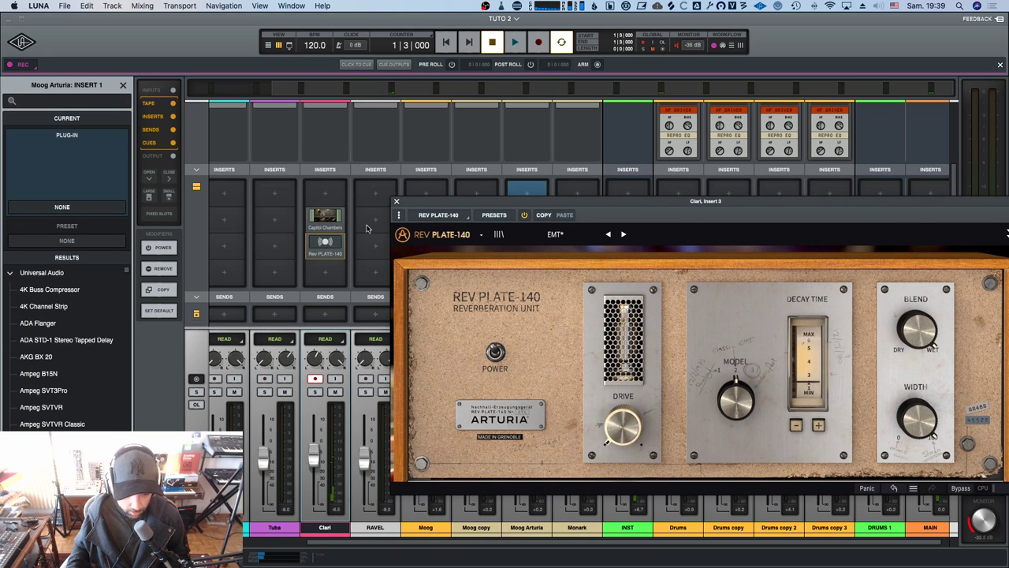
pyautogui.click(324, 230)
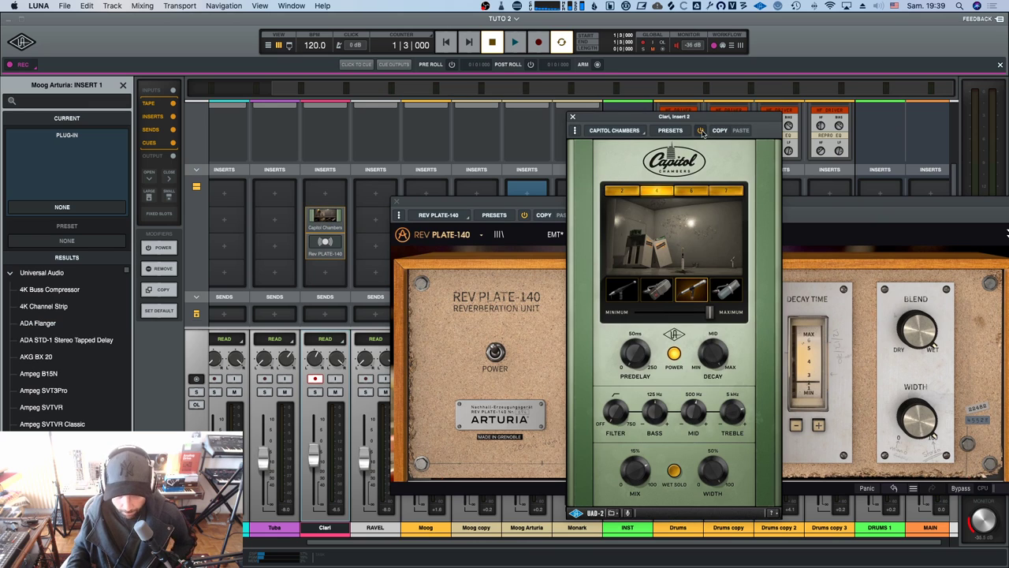
# Raise the Rev PLATE-140's Drive to 6.00 dB and lengthen its Decay Time to about 5 seconds.
pyautogui.moveTo(544, 204); pyautogui.dragTo(529, 203)
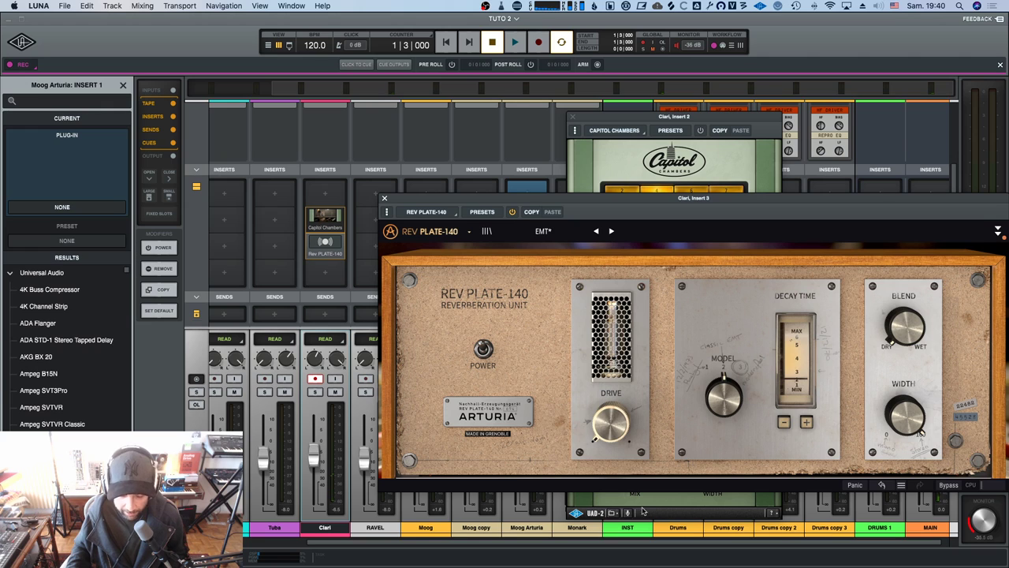
pyautogui.moveTo(612, 437); pyautogui.dragTo(613, 346)
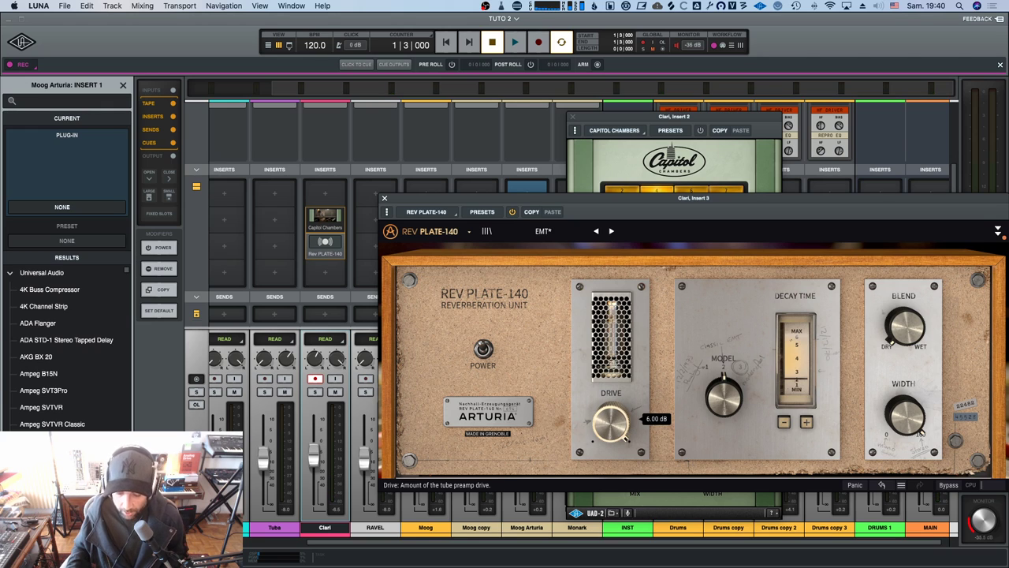
pyautogui.moveTo(605, 434); pyautogui.dragTo(606, 429)
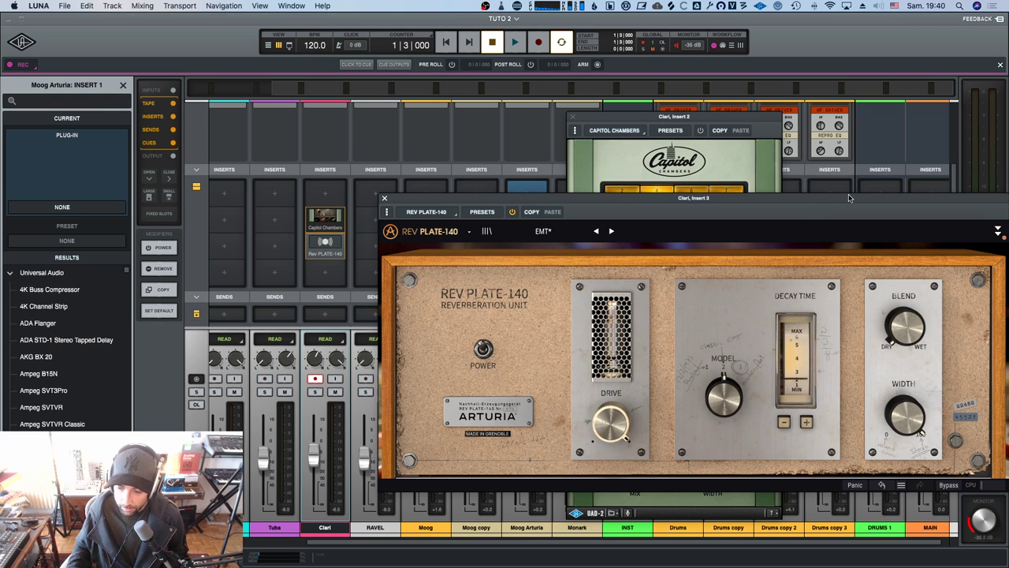
pyautogui.moveTo(849, 197); pyautogui.dragTo(827, 196)
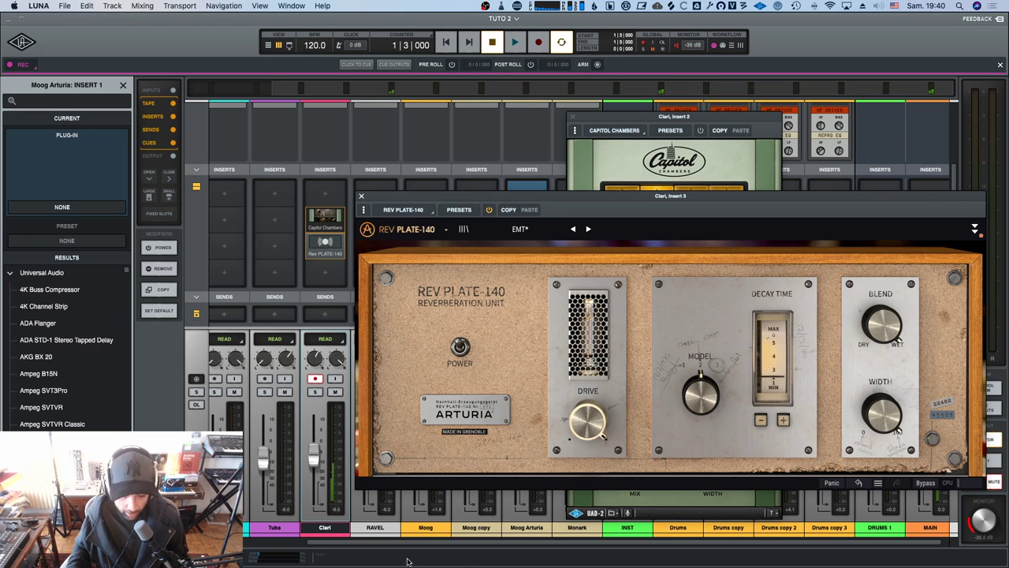
pyautogui.click(783, 420)
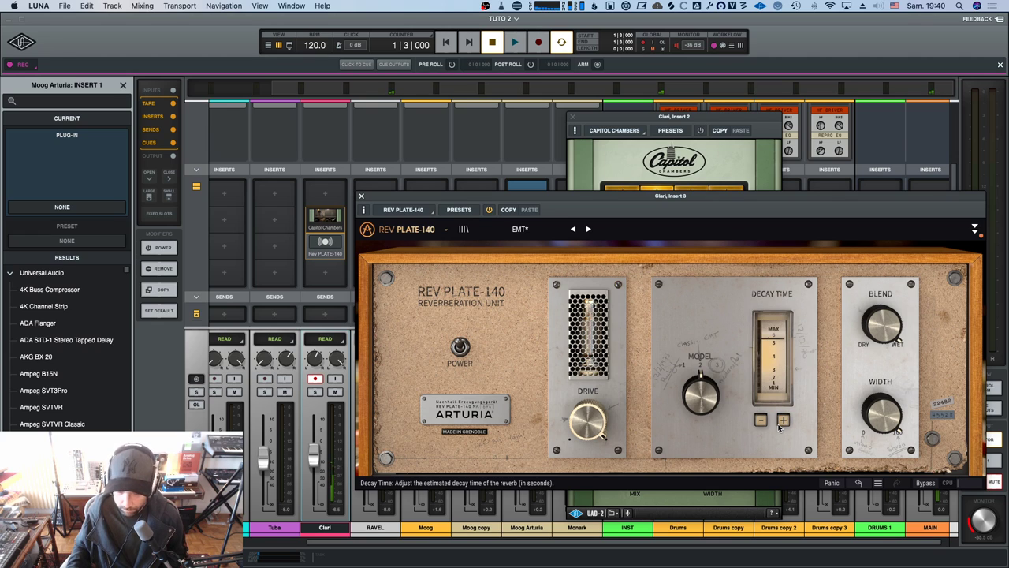
pyautogui.moveTo(398, 200); pyautogui.dragTo(643, 189)
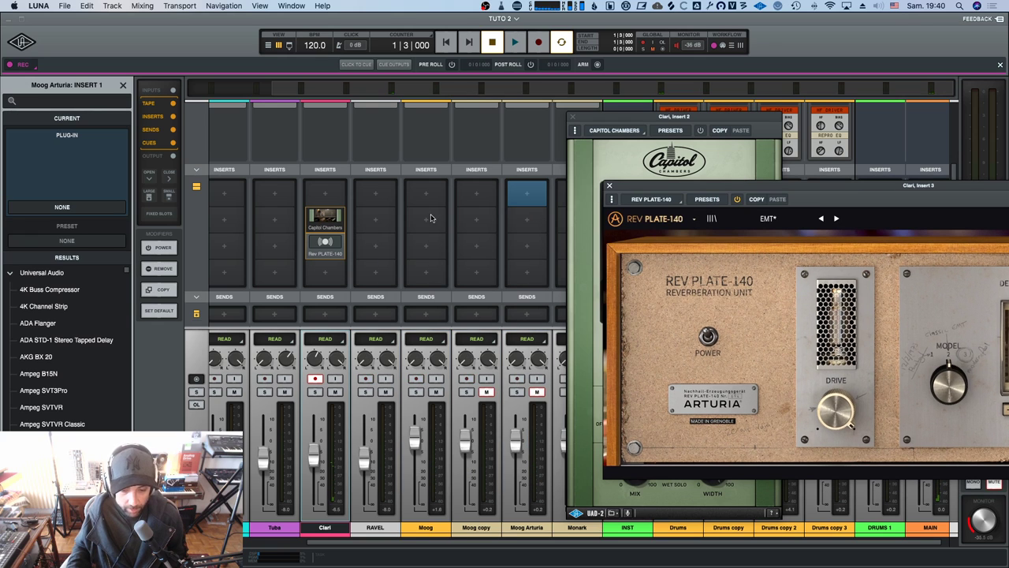
# Enable ARM monitoring, switch Clari's Capitol Chambers reverb back on and close its window.
pyautogui.click(596, 64)
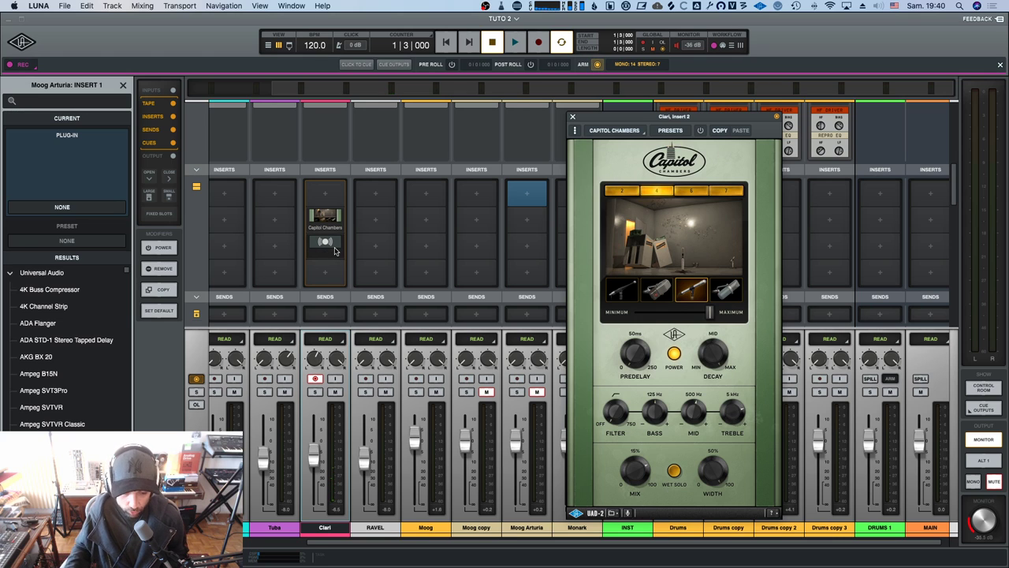
pyautogui.moveTo(619, 115); pyautogui.dragTo(528, 123)
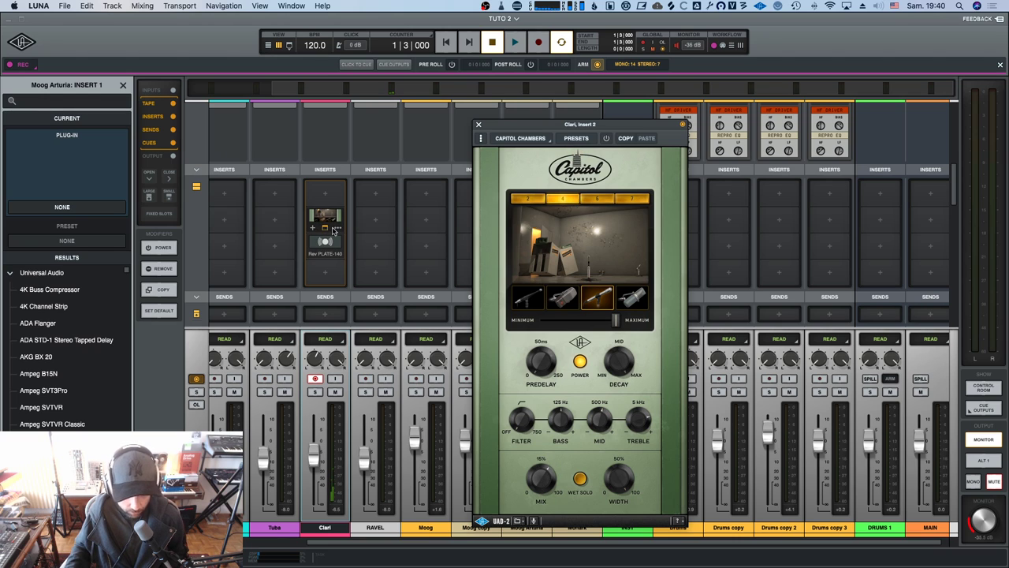
pyautogui.click(607, 139)
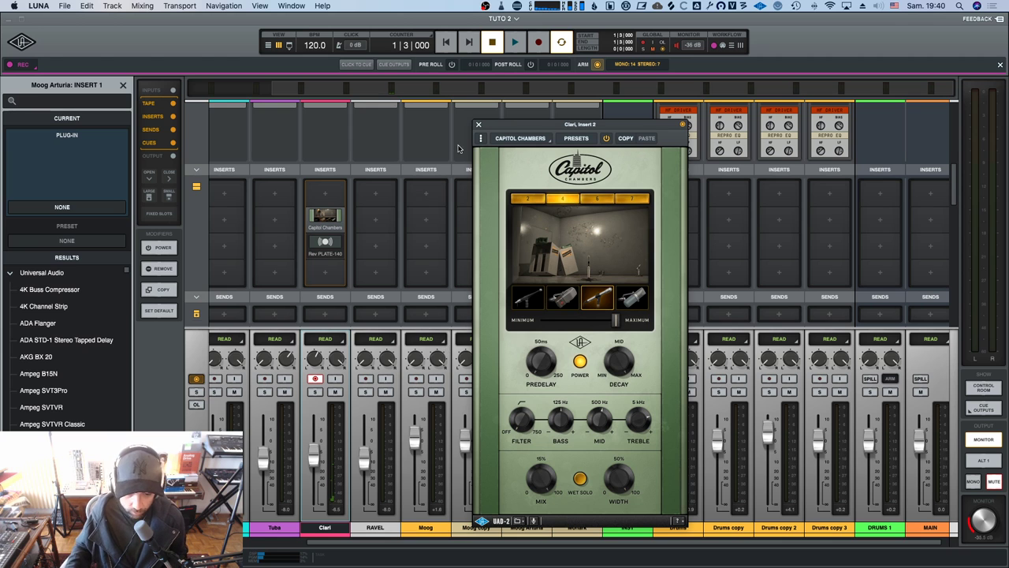
pyautogui.click(477, 125)
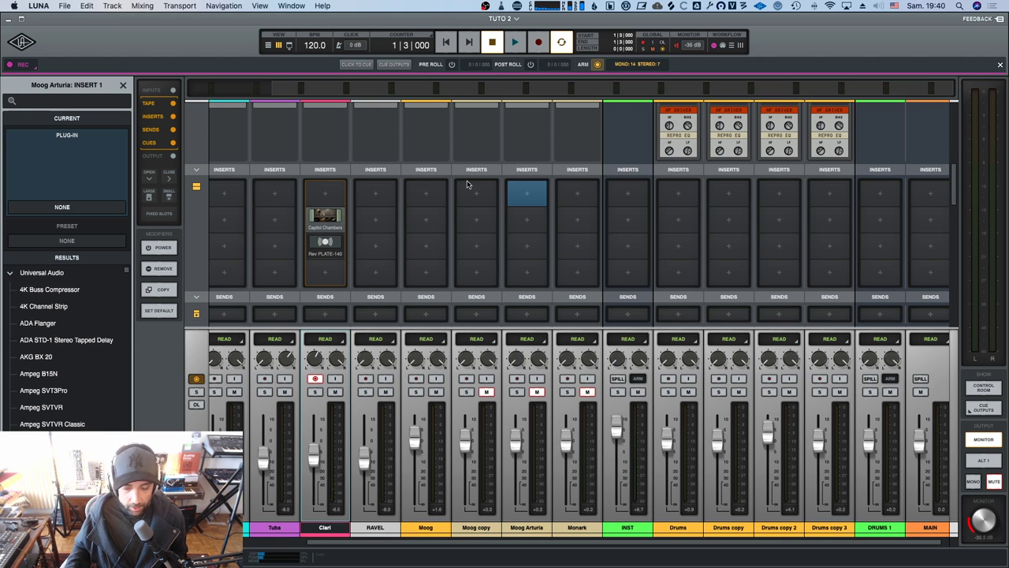
# Show the mixer's instrument, input and tape sections and turn ARM monitoring off.
pyautogui.scroll(10, 465, 179)
pyautogui.scroll(-3, 464, 176)
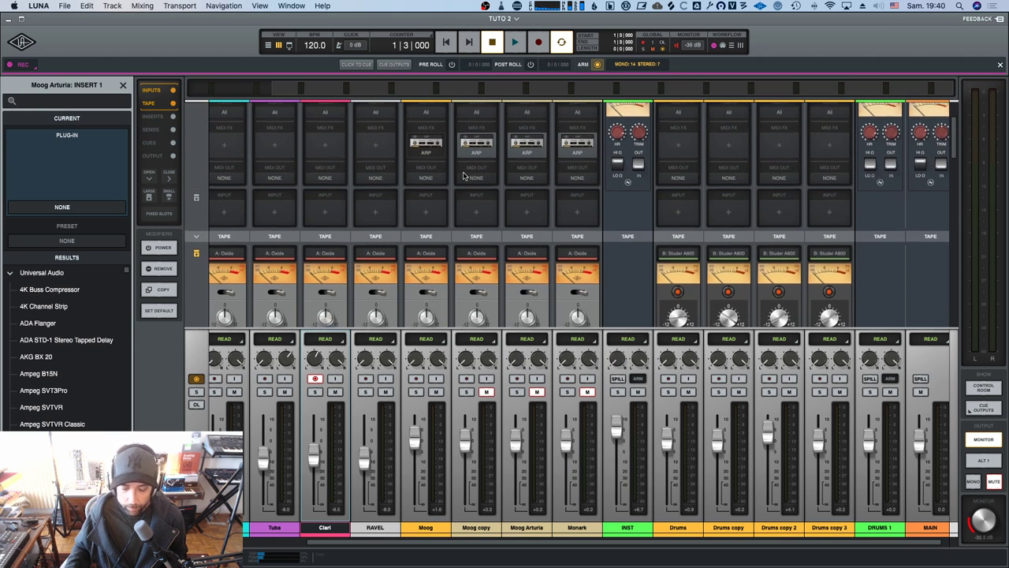
pyautogui.scroll(4, 463, 177)
pyautogui.scroll(2, 463, 177)
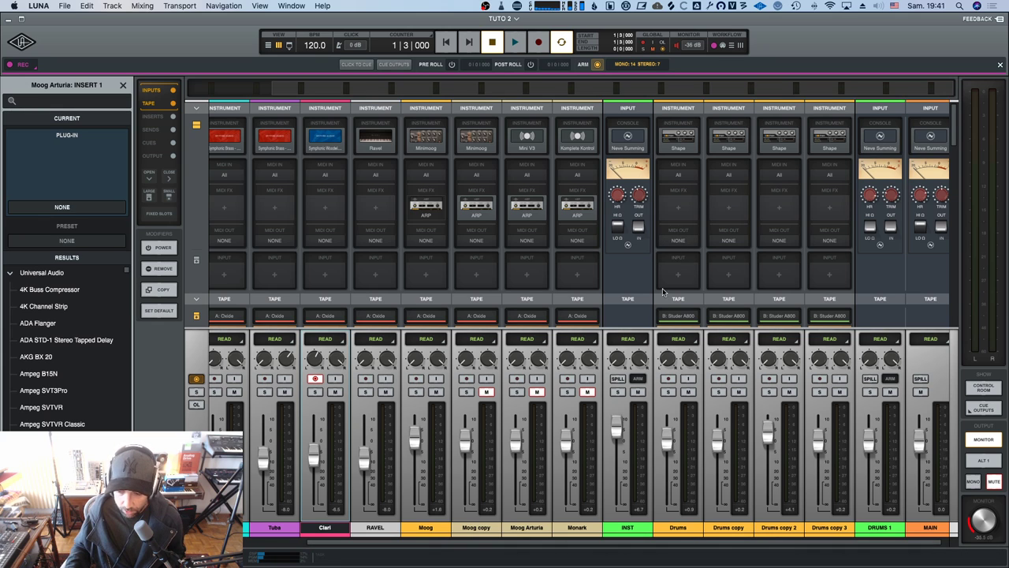
pyautogui.hscroll(1, 733, 281)
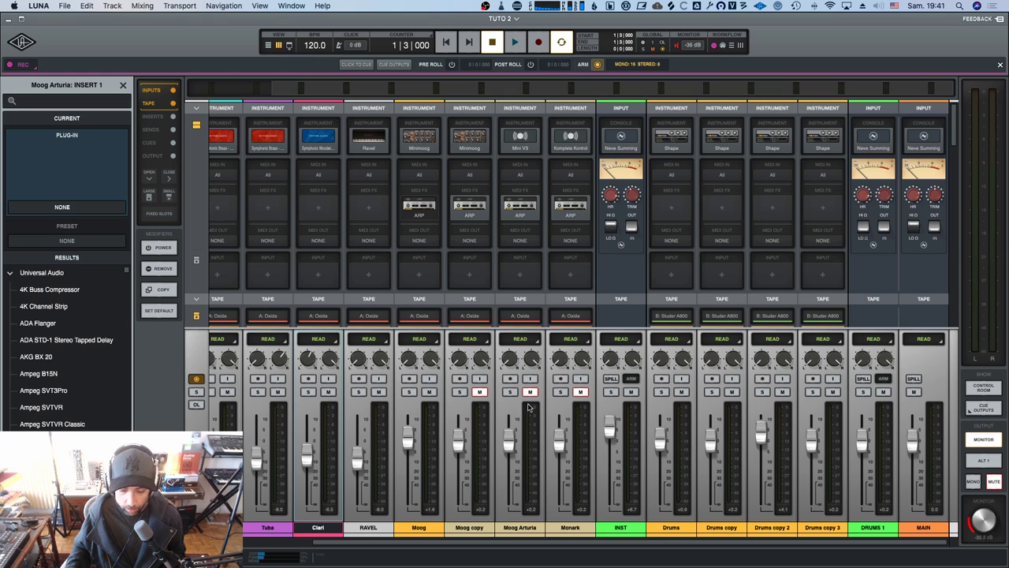
pyautogui.click(196, 380)
pyautogui.click(196, 380)
pyautogui.click(197, 379)
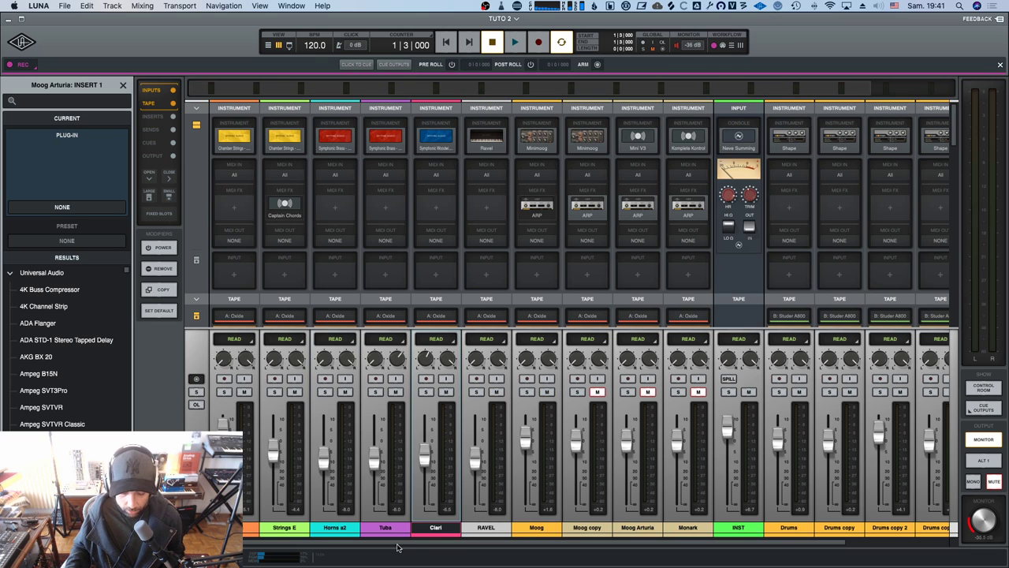
# Solo the DRUMS 1 bus and the Drums track, playing the session back to hear them.
pyautogui.hscroll(3, 398, 544)
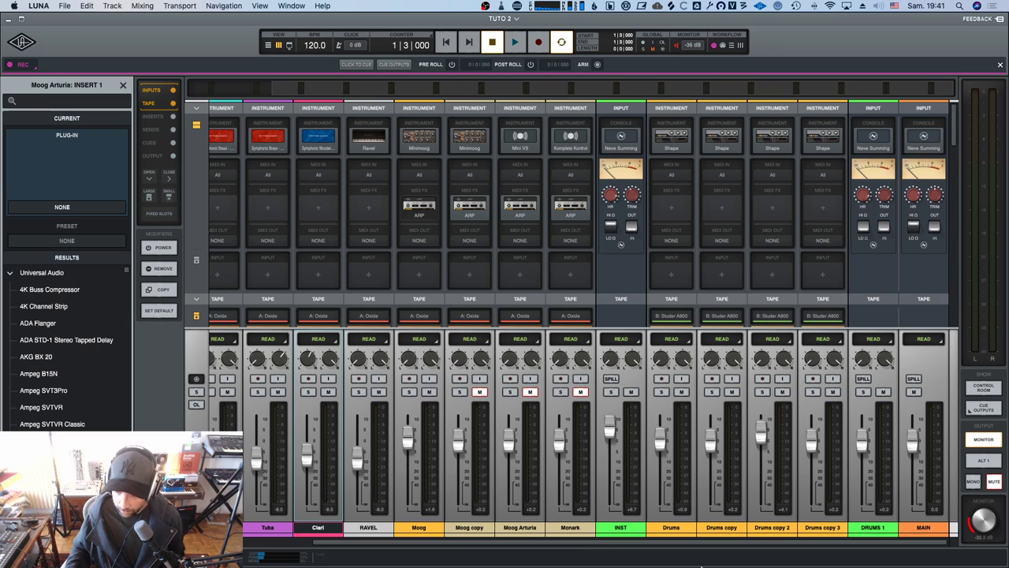
pyautogui.click(873, 528)
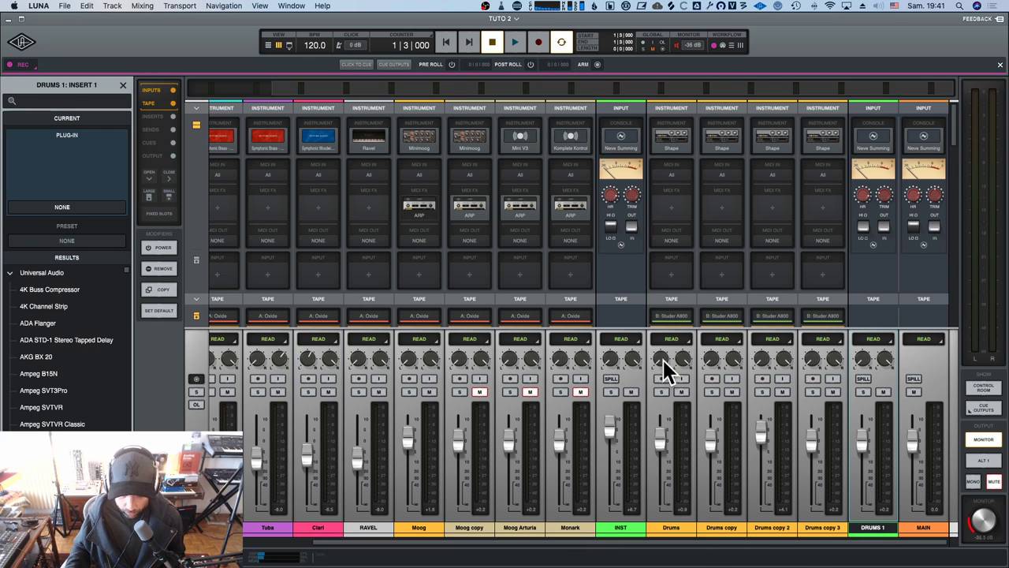
pyautogui.click(672, 528)
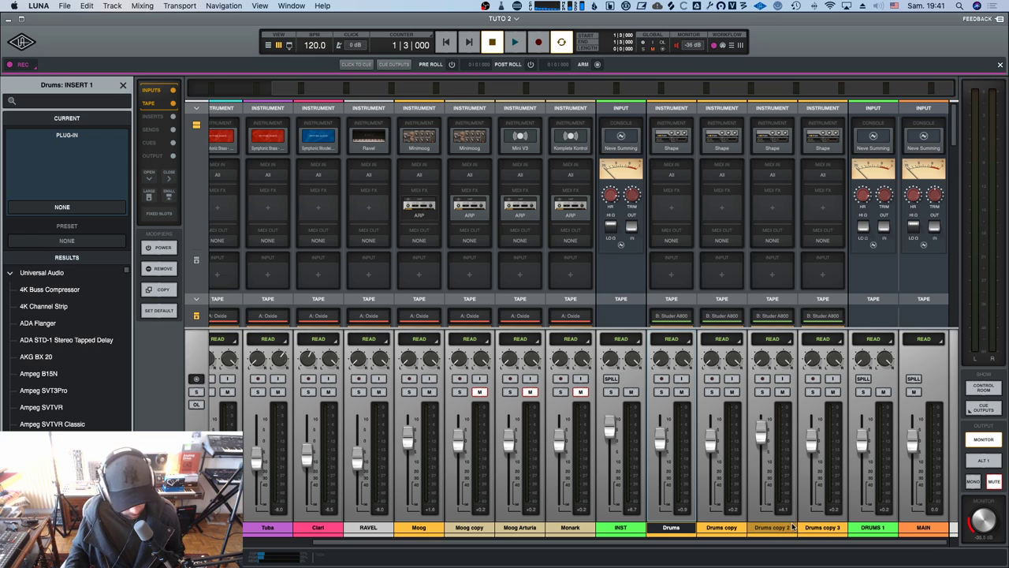
pyautogui.click(863, 392)
pyautogui.press('space')
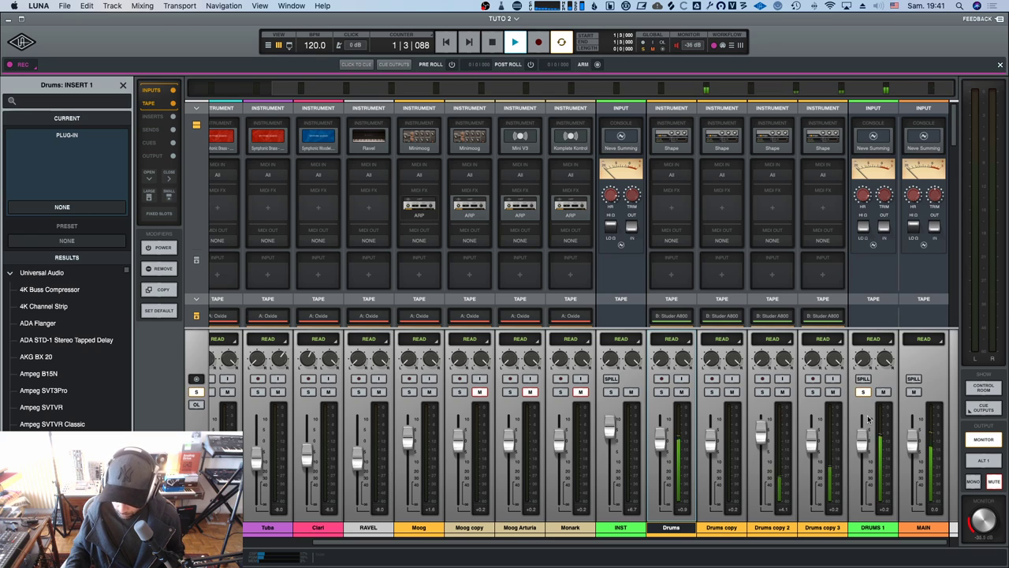
pyautogui.click(661, 392)
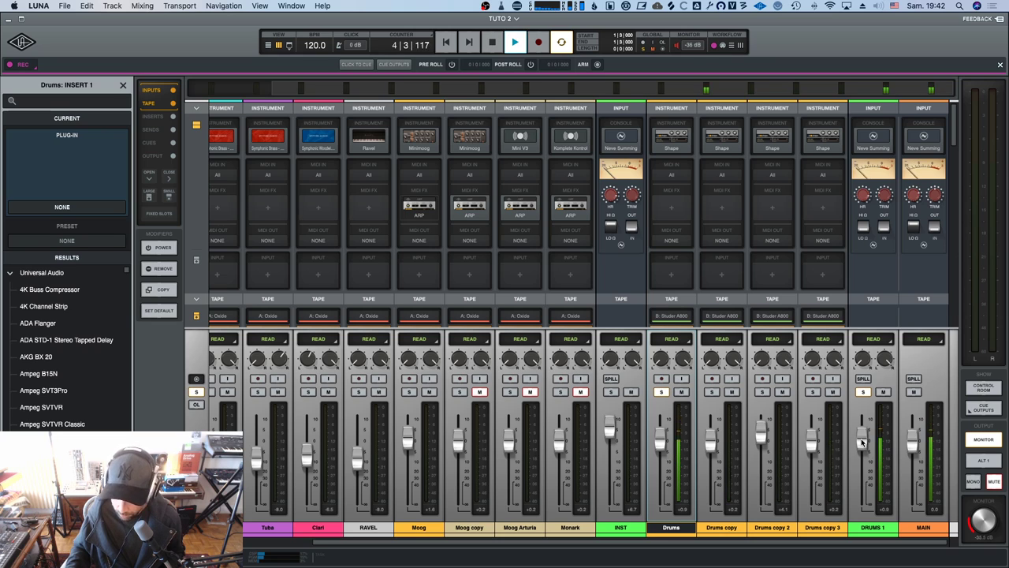
pyautogui.press('space')
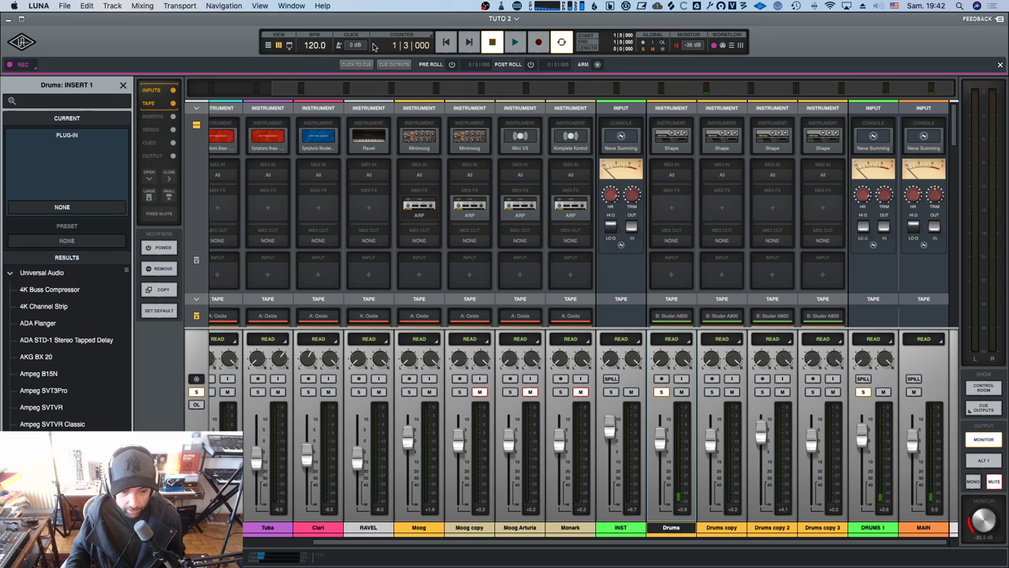
# Switch from the mixer to the timeline and set all track heights to Mini.
pyautogui.click(267, 45)
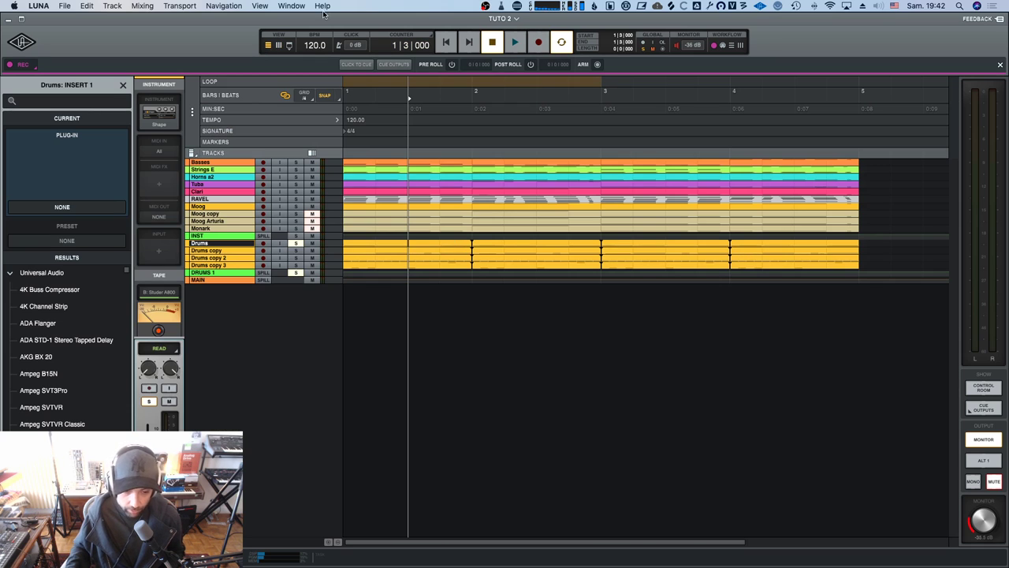
pyautogui.click(268, 45)
pyautogui.click(268, 46)
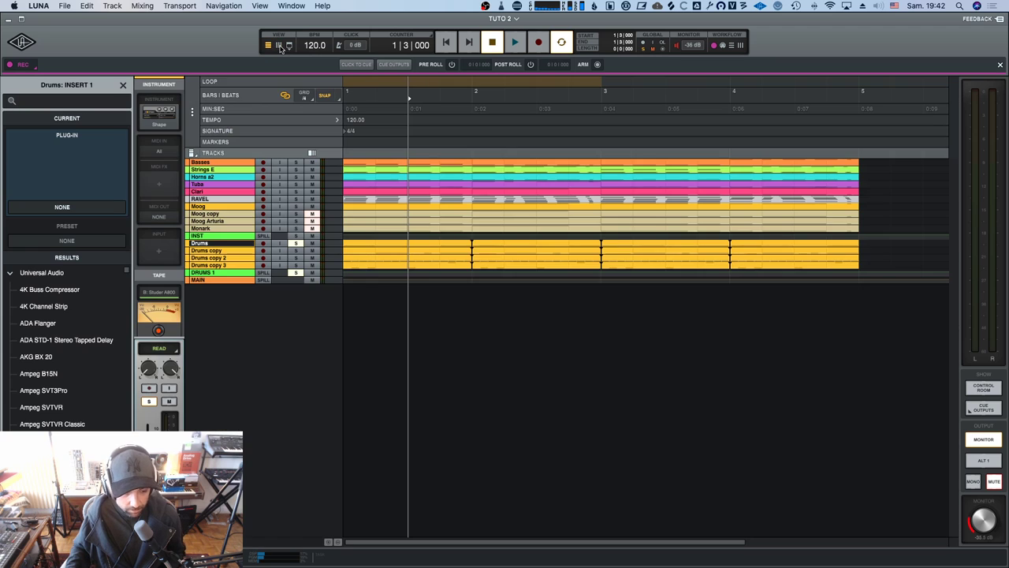
pyautogui.click(267, 45)
pyautogui.click(268, 45)
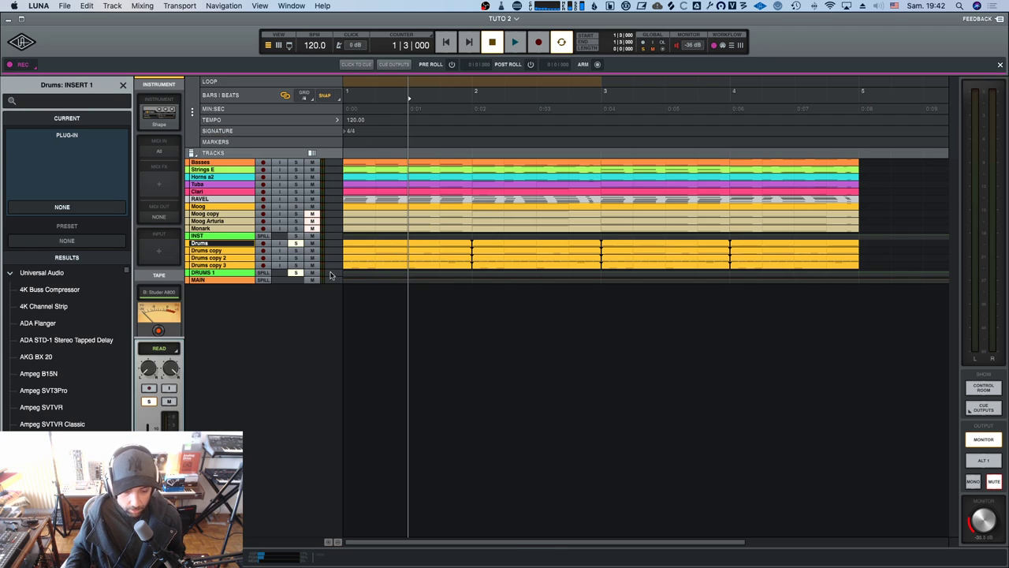
pyautogui.click(191, 153)
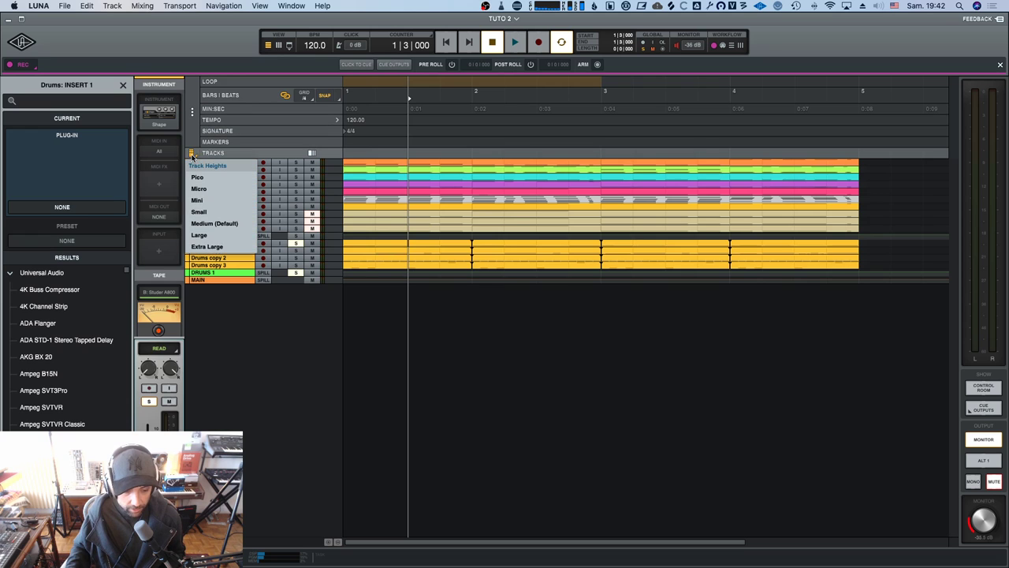
pyautogui.click(202, 201)
# Select all four clips on the Drums track from bar 1 to bar 5 and start playback.
pyautogui.scroll(-3, 377, 291)
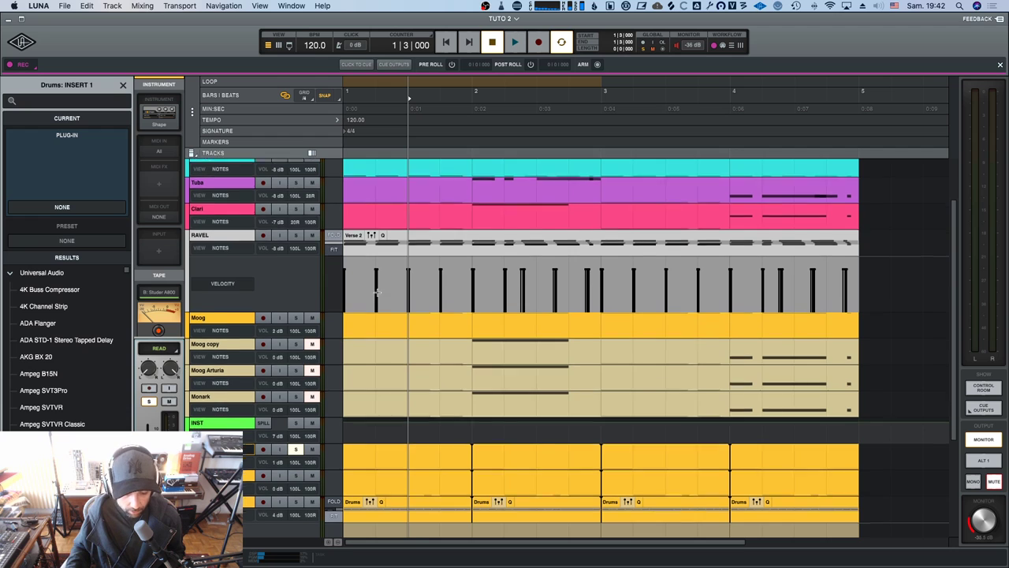
pyautogui.scroll(-5, 377, 292)
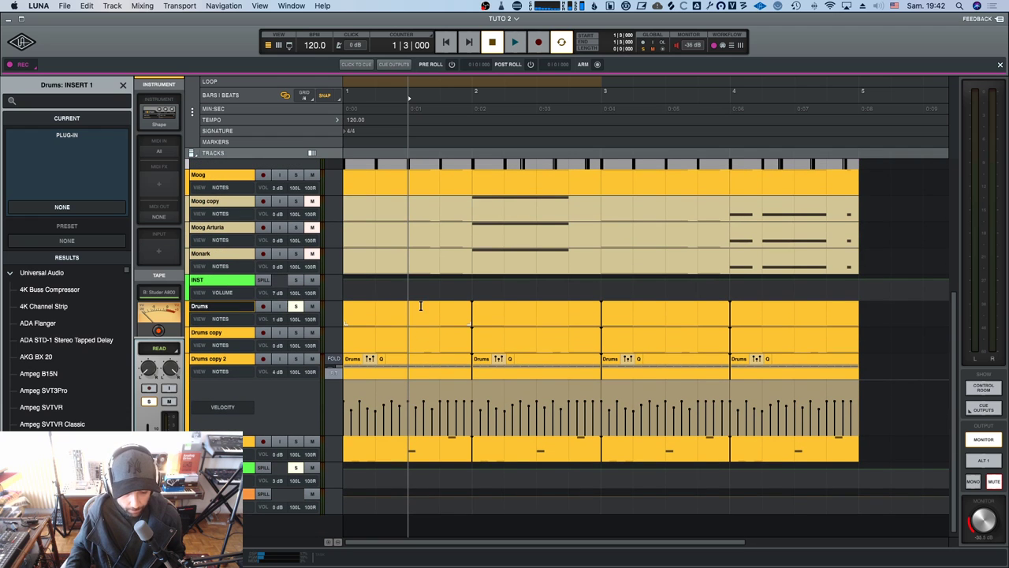
pyautogui.click(424, 321)
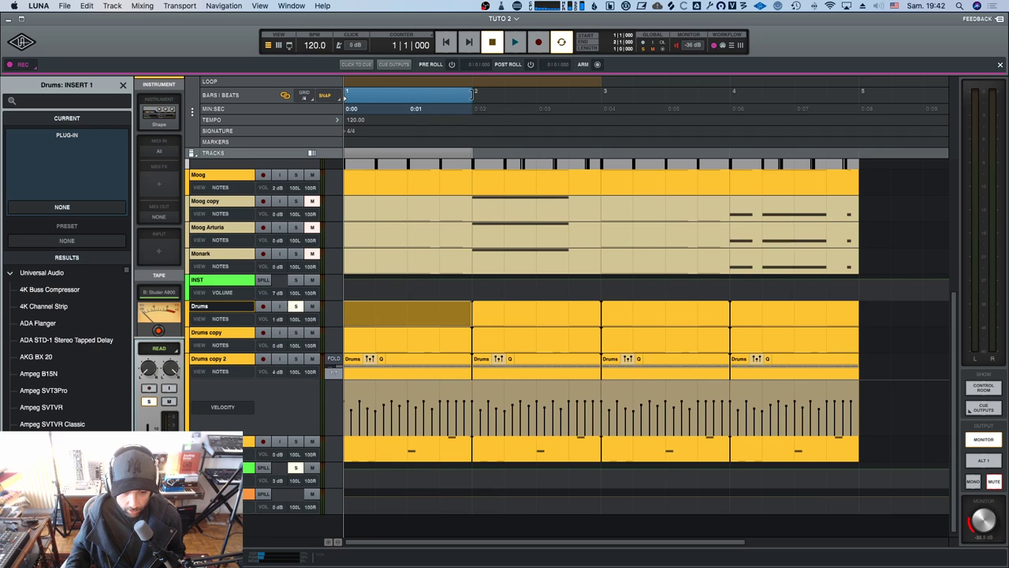
pyautogui.moveTo(471, 94); pyautogui.dragTo(844, 94)
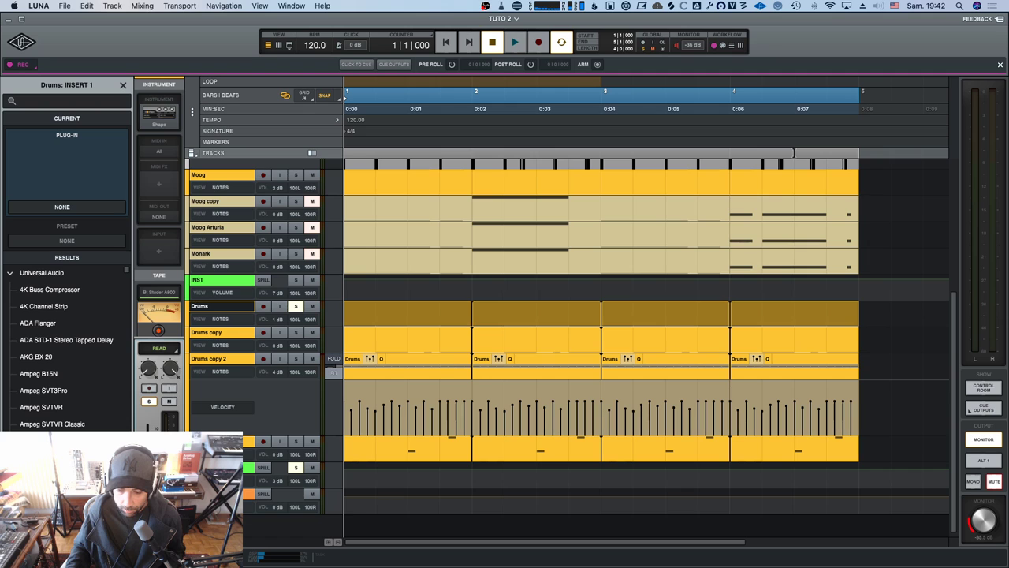
pyautogui.click(896, 328)
pyautogui.click(402, 313)
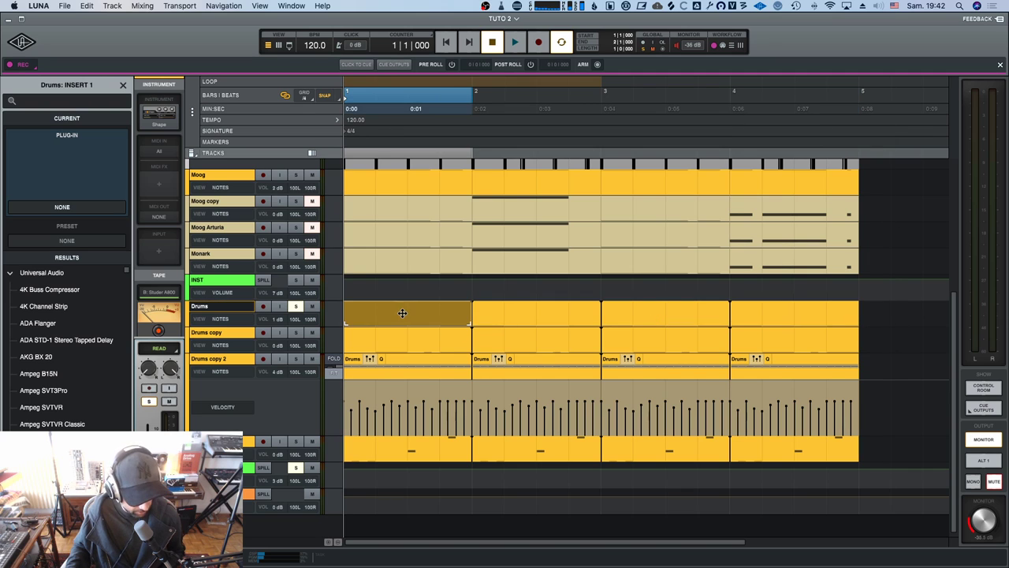
pyautogui.keyDown('shift'); pyautogui.click(797, 310); pyautogui.keyUp('shift')
pyautogui.keyDown('shift'); pyautogui.click(833, 312); pyautogui.keyUp('shift')
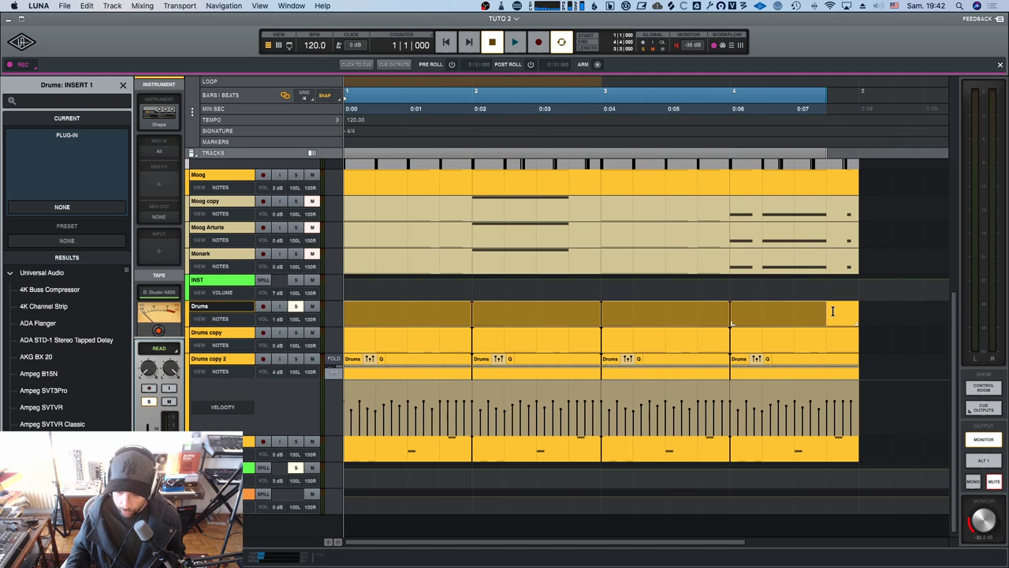
pyautogui.keyDown('shift'); pyautogui.click(850, 309); pyautogui.keyUp('shift')
pyautogui.press('space')
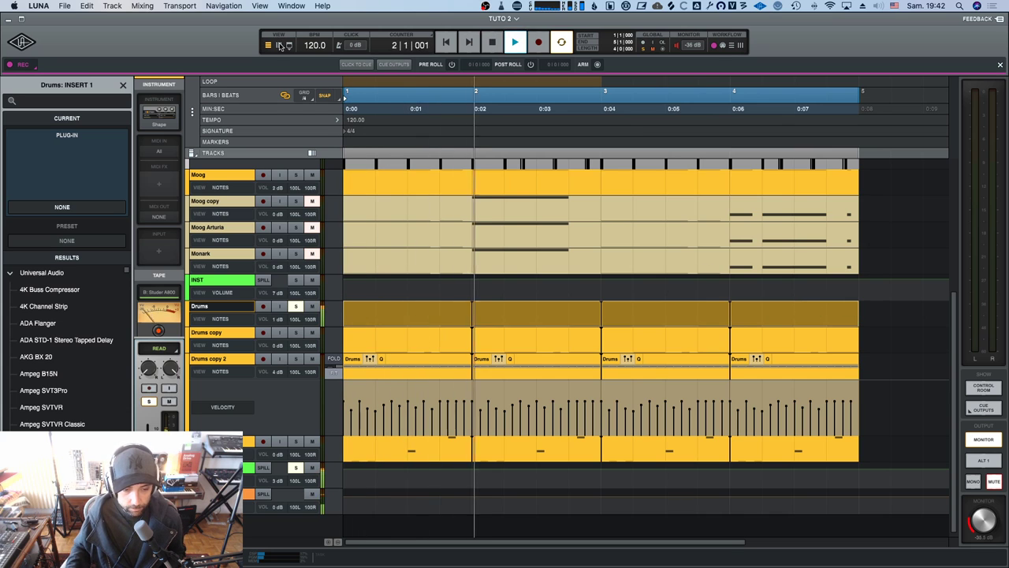
# Switch to the mixer and solo Drums copy, Drums copy 2 and Drums copy 3 one after another in place of Drums.
pyautogui.press('super+equal')
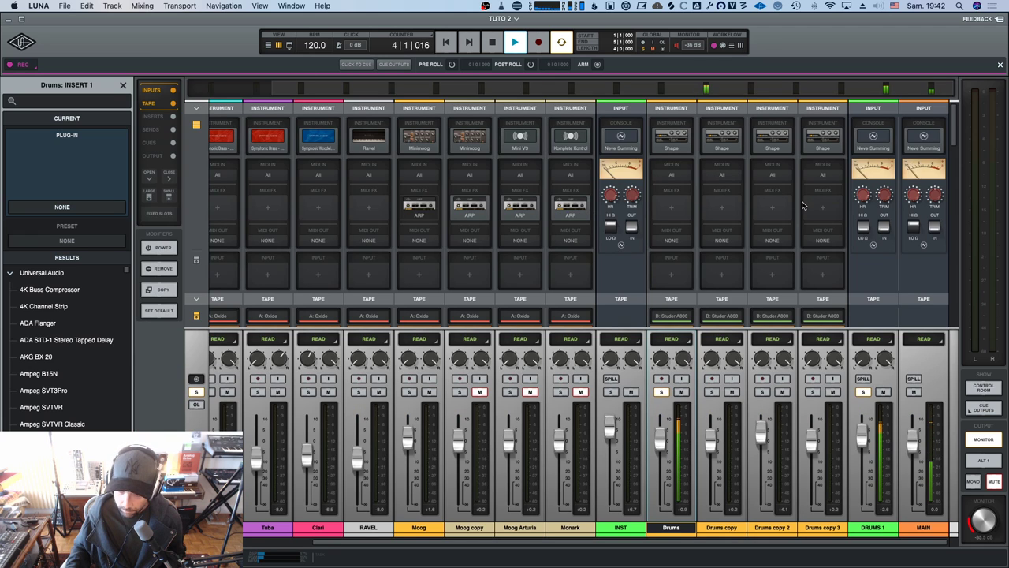
pyautogui.click(711, 391)
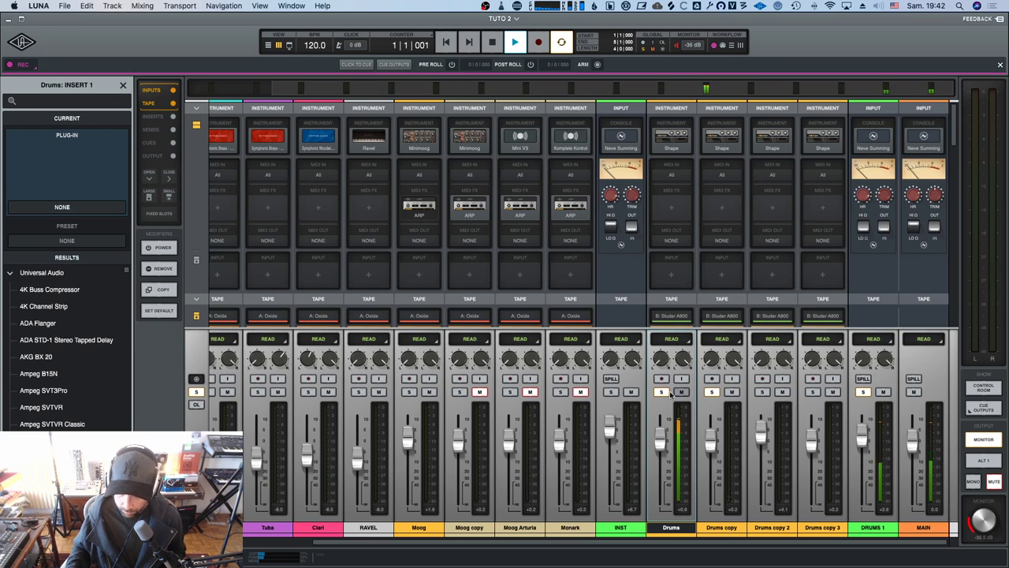
pyautogui.click(660, 391)
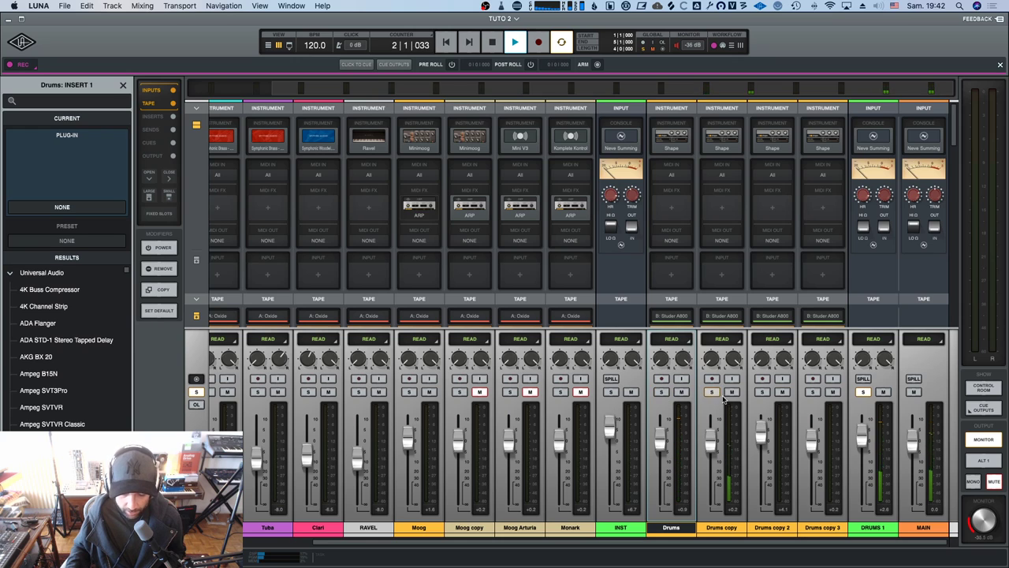
pyautogui.click(763, 393)
pyautogui.click(713, 393)
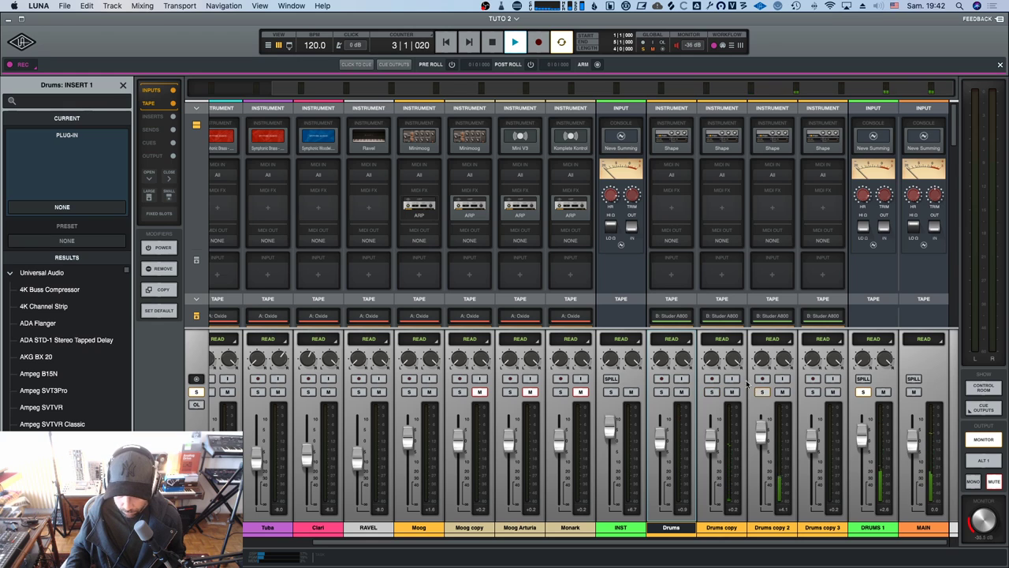
pyautogui.click(812, 392)
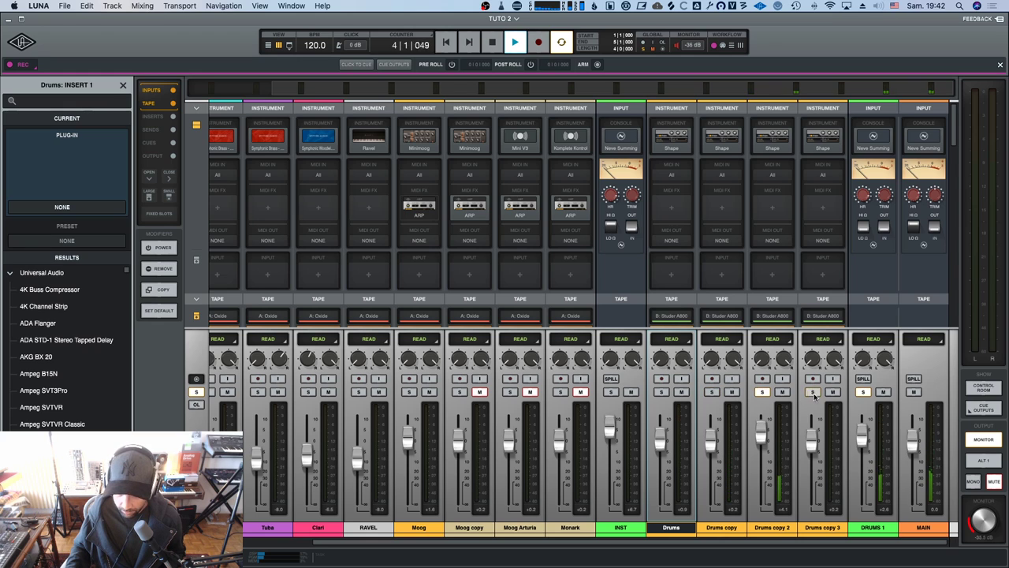
pyautogui.click(762, 392)
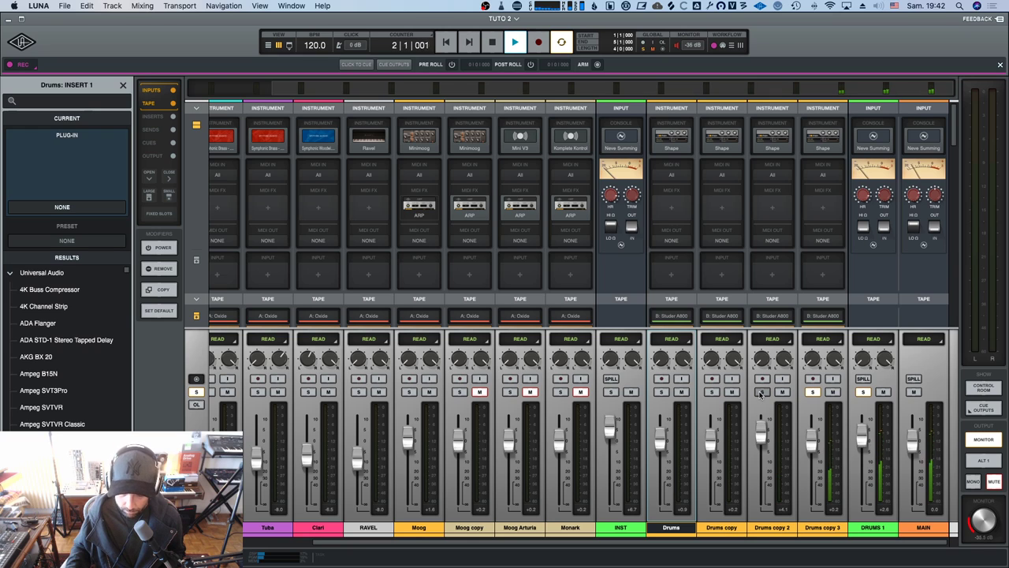
# Add Drums copy 2, Drums copy and Drums to the solo with Drums copy 3, listen to them together and stop playback.
pyautogui.click(761, 392)
pyautogui.click(711, 392)
pyautogui.click(660, 391)
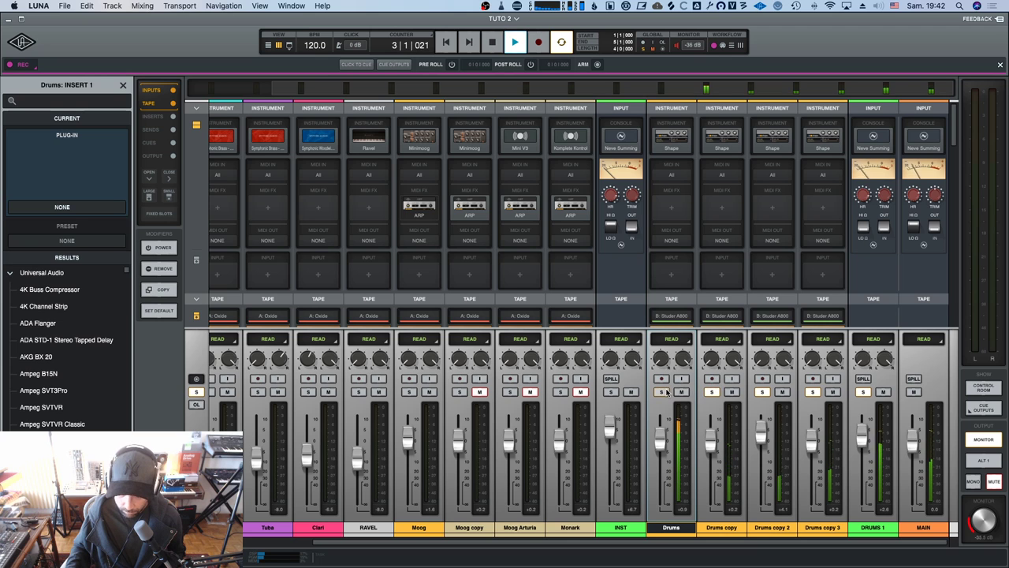
pyautogui.hscroll(-2, 735, 328)
pyautogui.press('space')
pyautogui.hscroll(2, 736, 328)
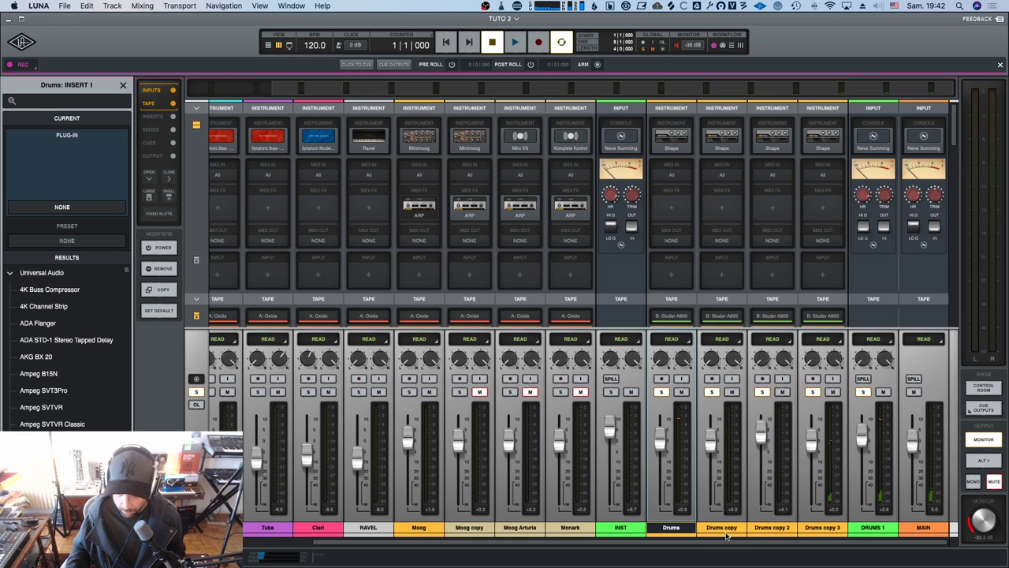
# Select the tracks Drums through Drums copy 3 to inspect their output routing, followed by the output of the DRUMS 1 bus.
pyautogui.scroll(-5, 822, 309)
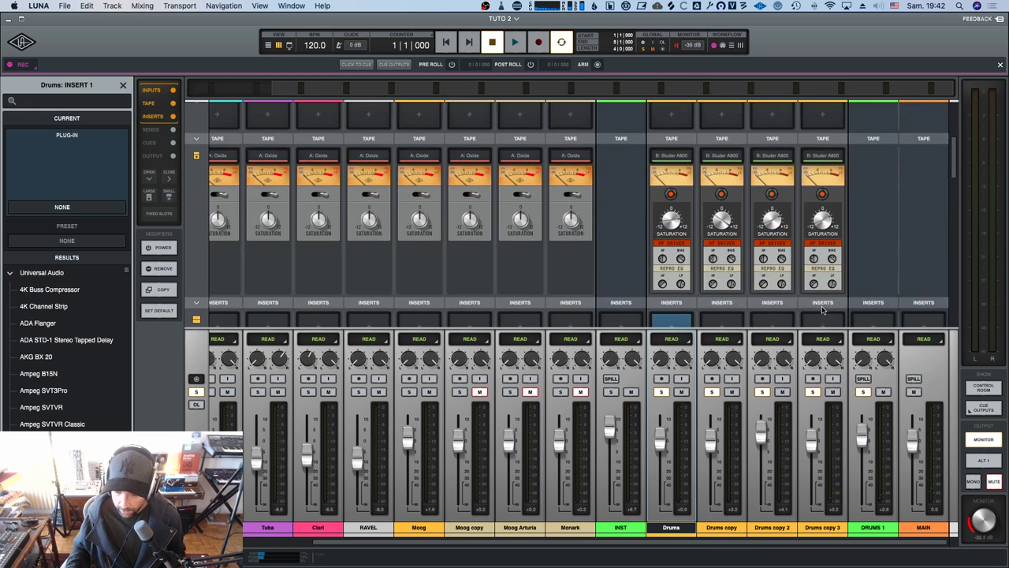
pyautogui.scroll(-10, 822, 309)
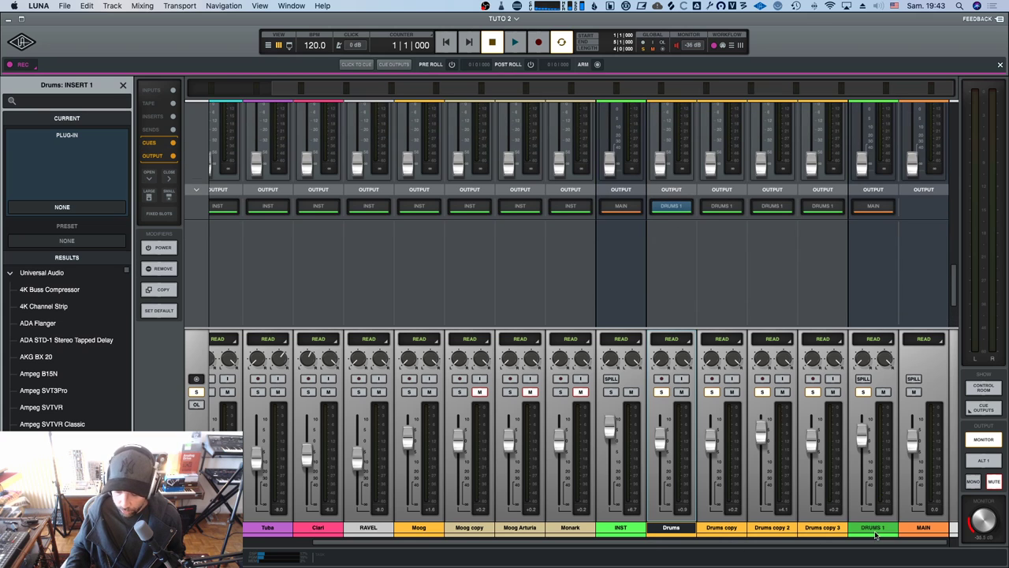
pyautogui.keyDown('shift'); pyautogui.click(811, 531); pyautogui.keyUp('shift')
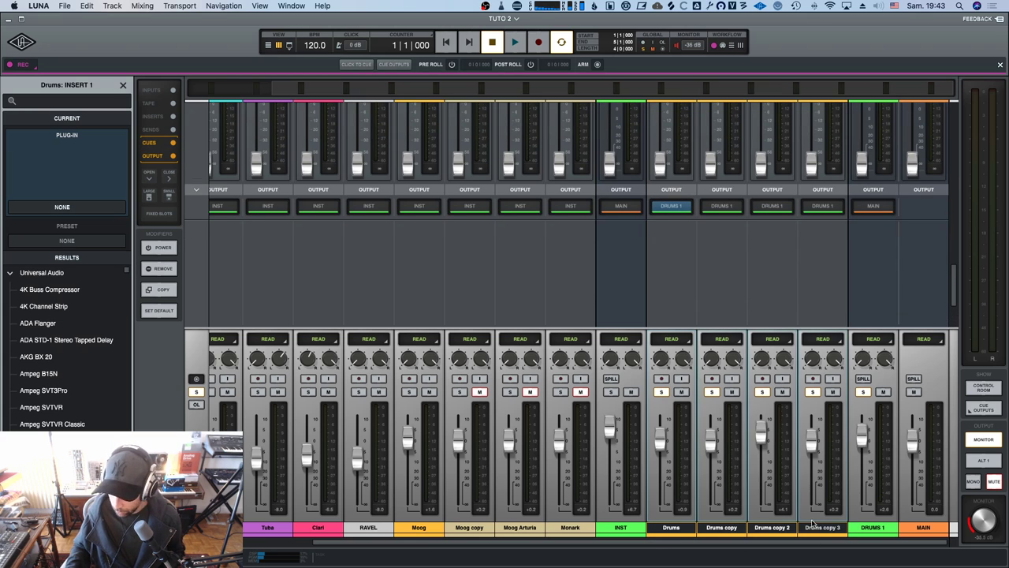
pyautogui.click(671, 207)
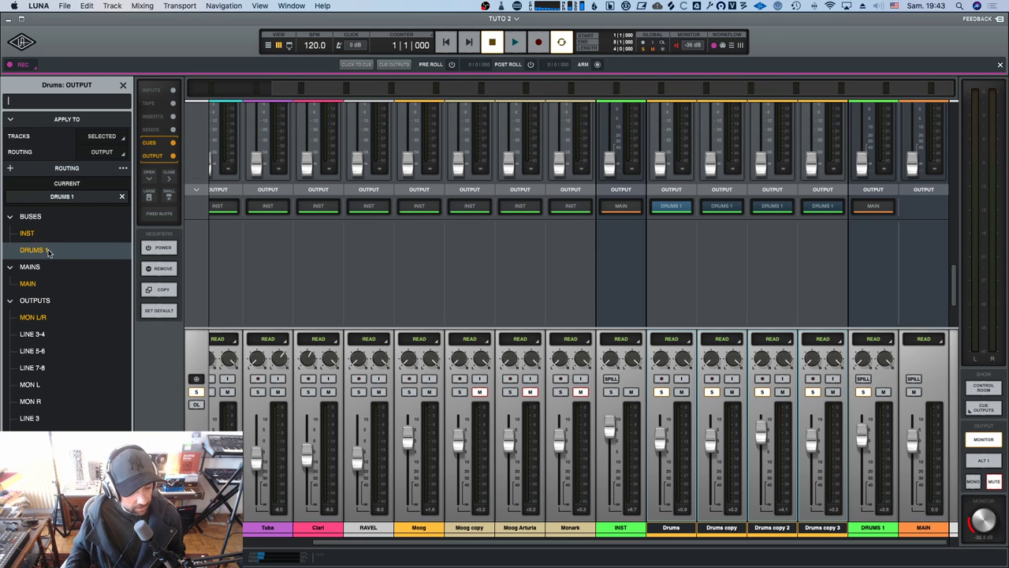
pyautogui.click(873, 526)
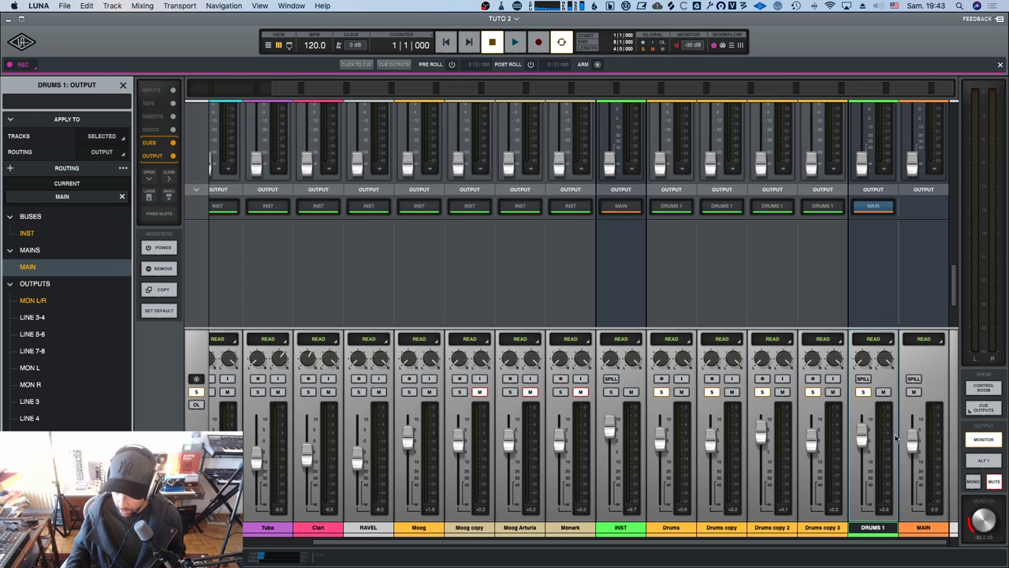
# Examine the Neve Summing controls on the DRUMS 1 bus and the Studer A800 tape settings on the four Drums tracks.
pyautogui.scroll(10, 882, 233)
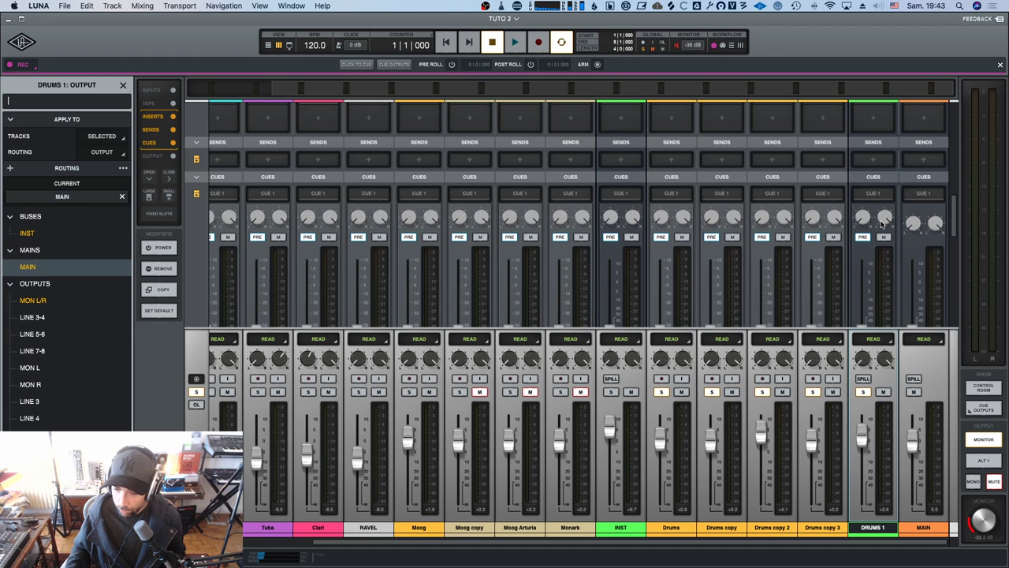
pyautogui.scroll(10, 881, 225)
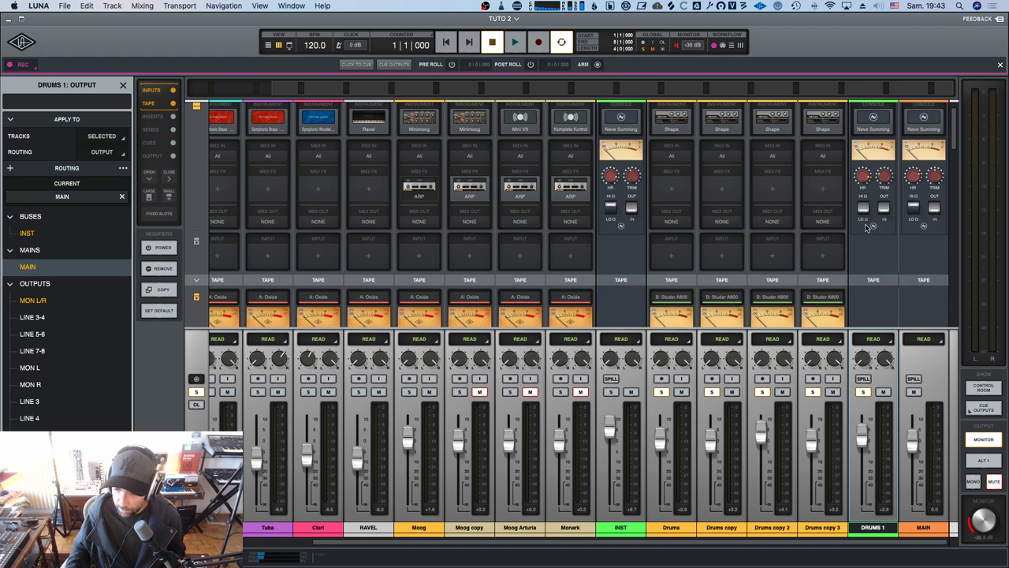
pyautogui.scroll(-5, 867, 205)
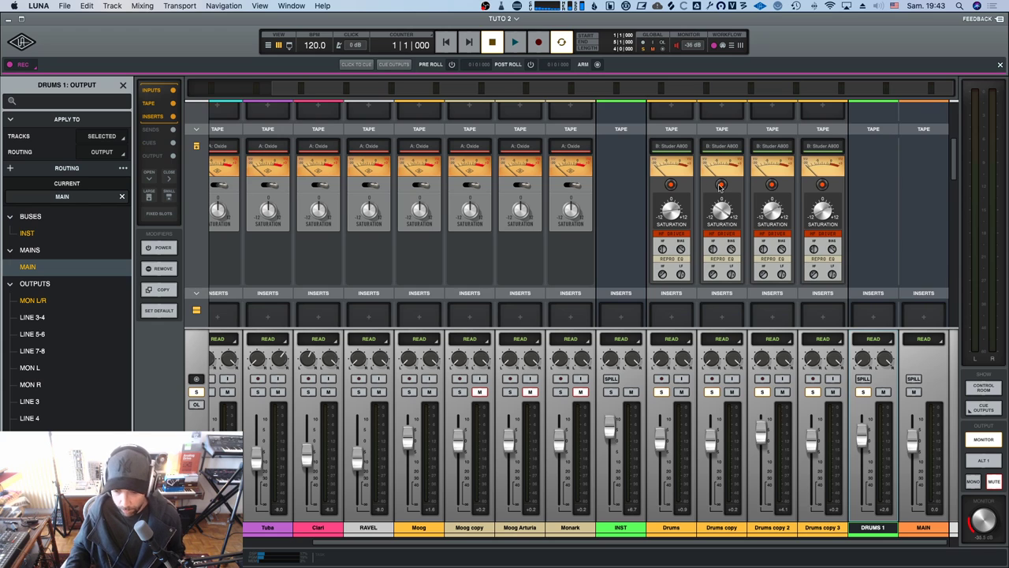
pyautogui.scroll(2, 694, 236)
pyautogui.scroll(-2, 688, 249)
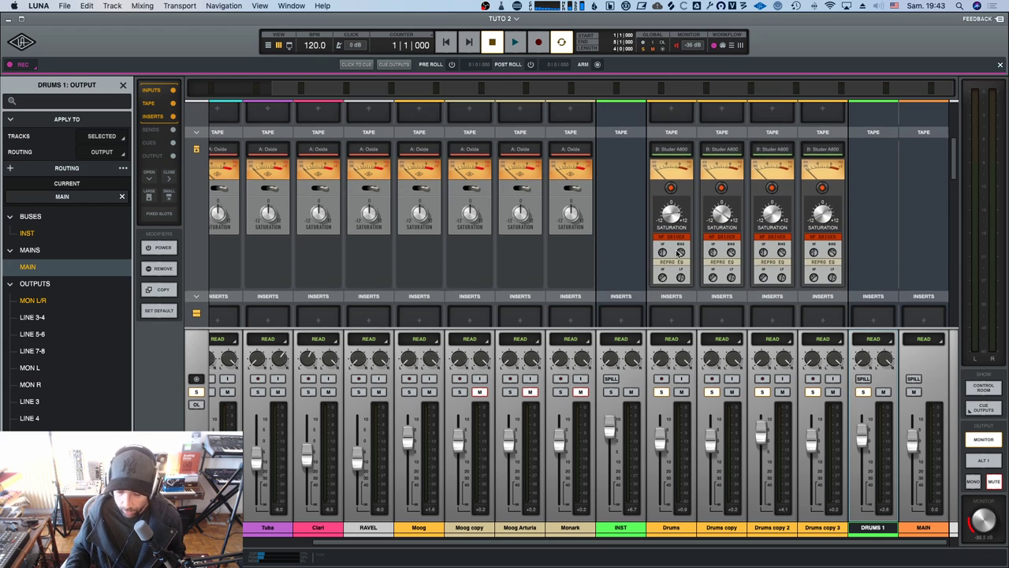
pyautogui.scroll(-1, 671, 240)
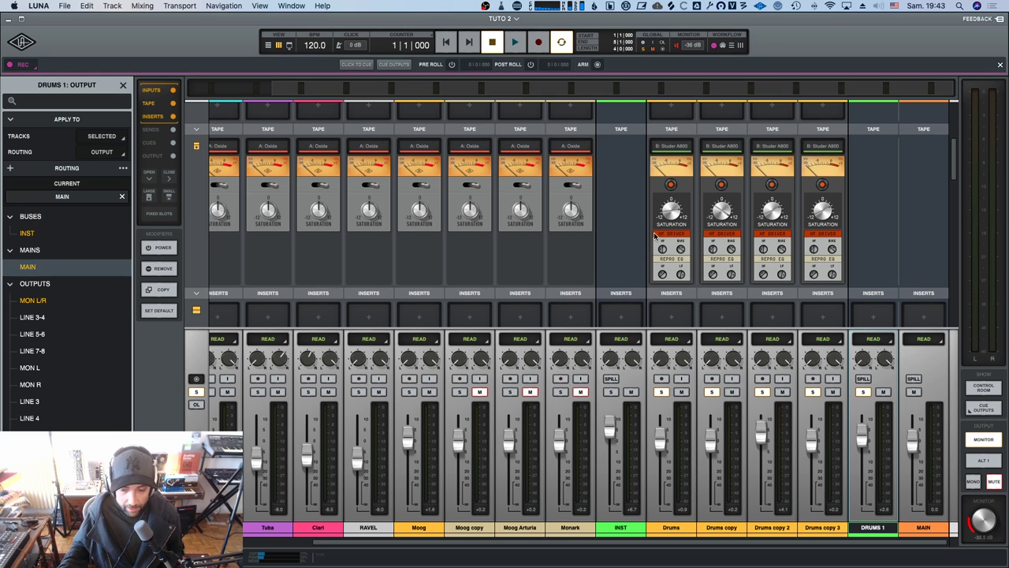
pyautogui.scroll(-1, 654, 235)
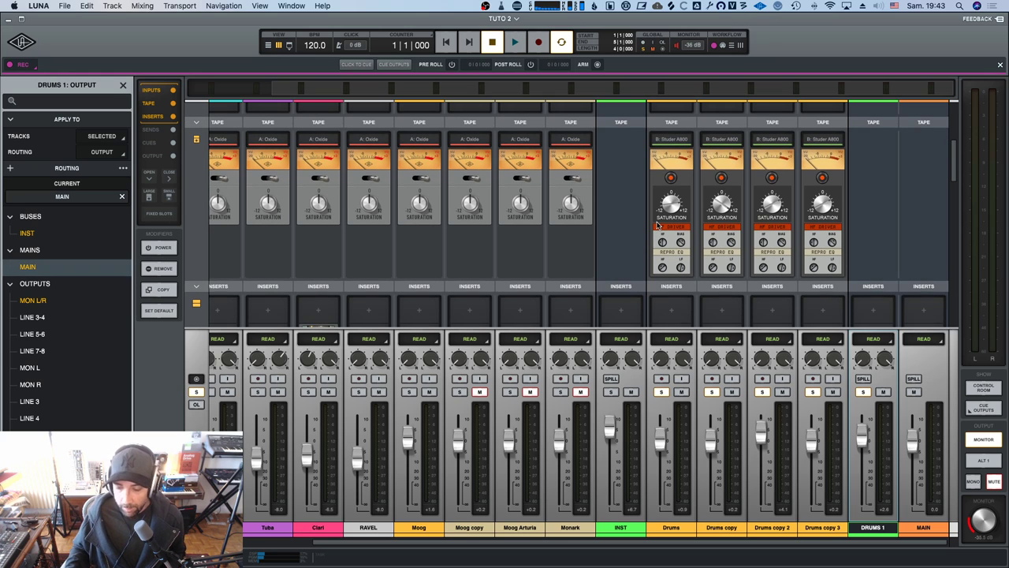
pyautogui.scroll(-1, 733, 205)
pyautogui.scroll(2, 877, 150)
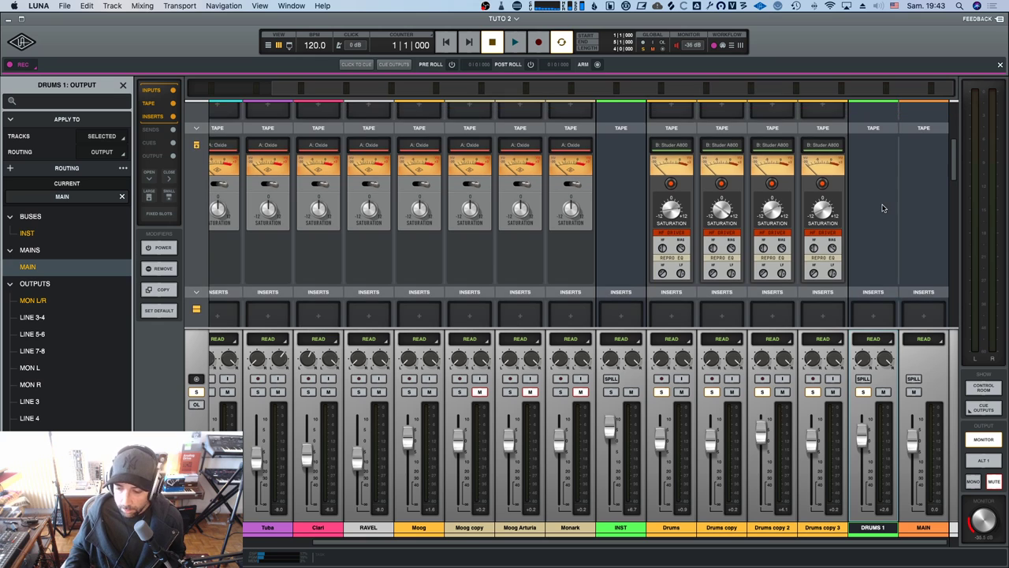
pyautogui.scroll(-4, 880, 209)
pyautogui.scroll(4, 879, 212)
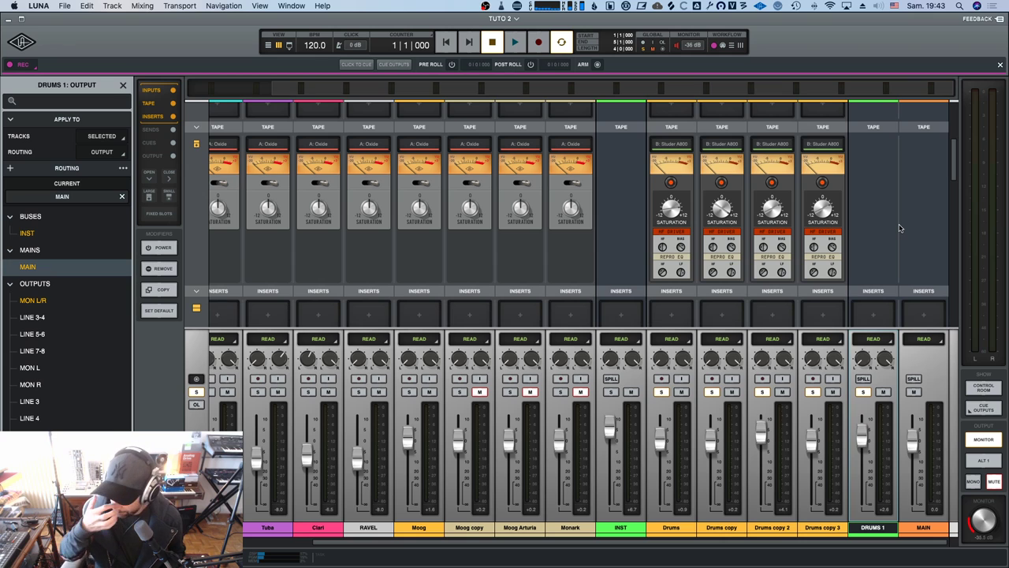
pyautogui.scroll(8, 860, 239)
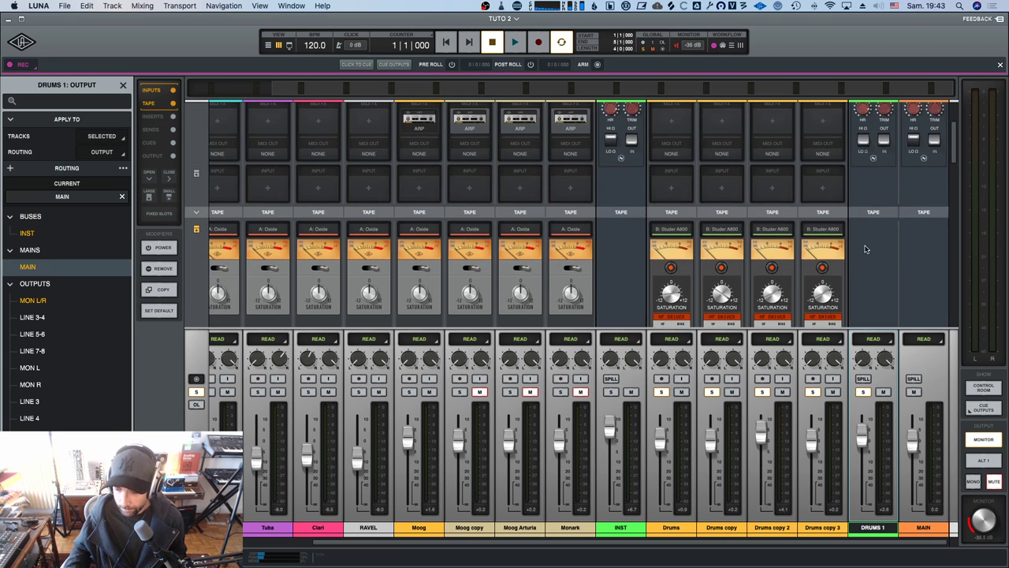
pyautogui.scroll(-5, 866, 251)
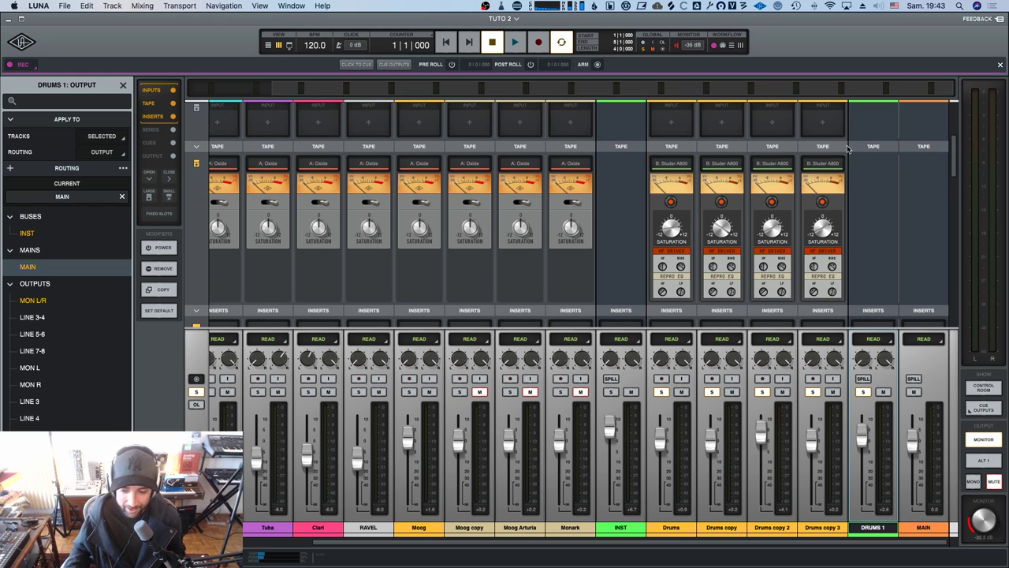
pyautogui.scroll(3, 878, 218)
pyautogui.scroll(-7, 873, 204)
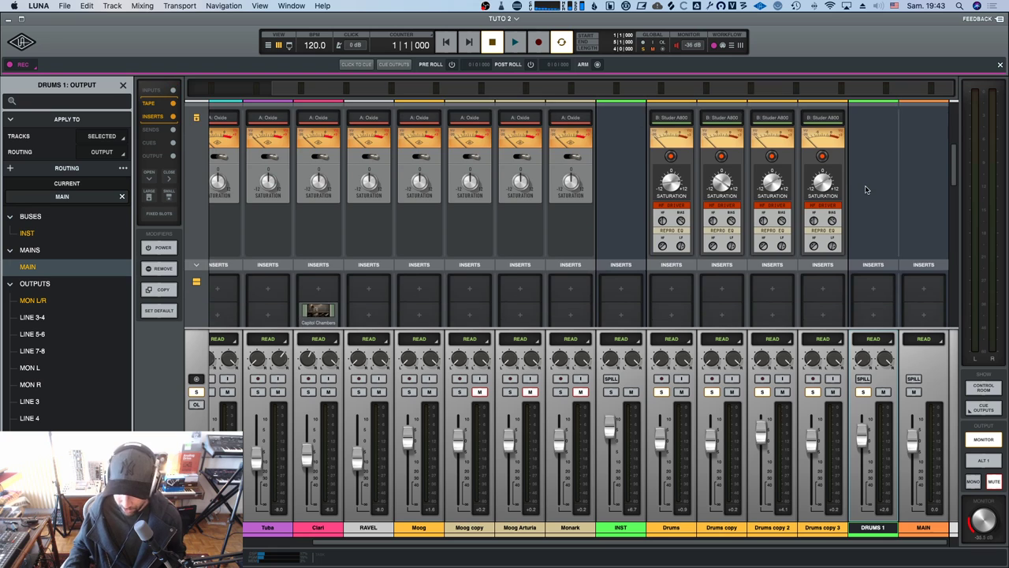
pyautogui.scroll(5, 865, 192)
pyautogui.scroll(2, 863, 194)
pyautogui.scroll(-3, 871, 225)
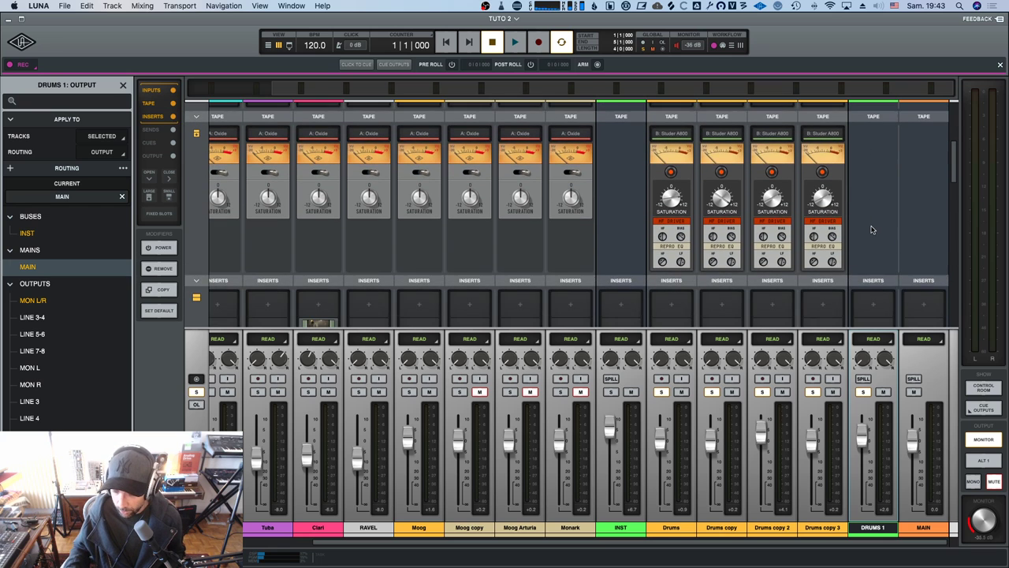
pyautogui.scroll(1, 870, 225)
pyautogui.scroll(-3, 867, 220)
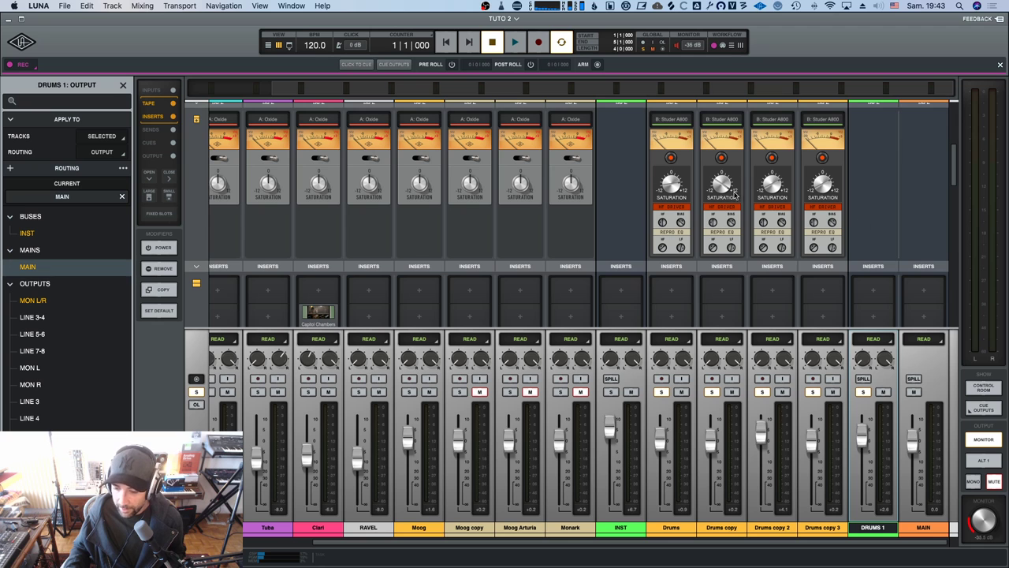
pyautogui.scroll(8, 907, 214)
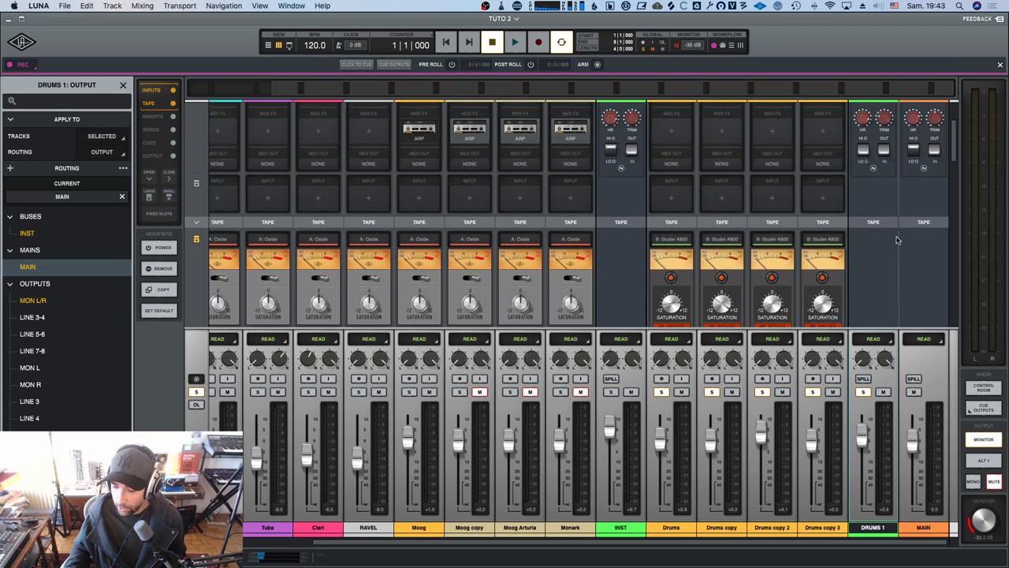
pyautogui.scroll(-1, 896, 240)
pyautogui.scroll(5, 873, 228)
pyautogui.scroll(-5, 875, 170)
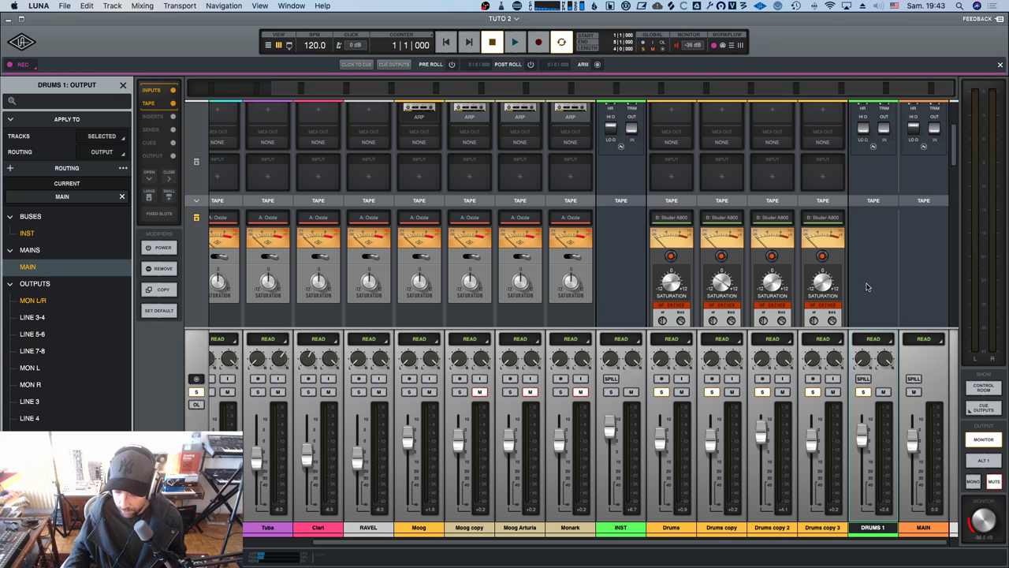
# Switch the Neve Summing on the DRUMS 1 bus out and in several times, finishing with it in.
pyautogui.scroll(5, 866, 287)
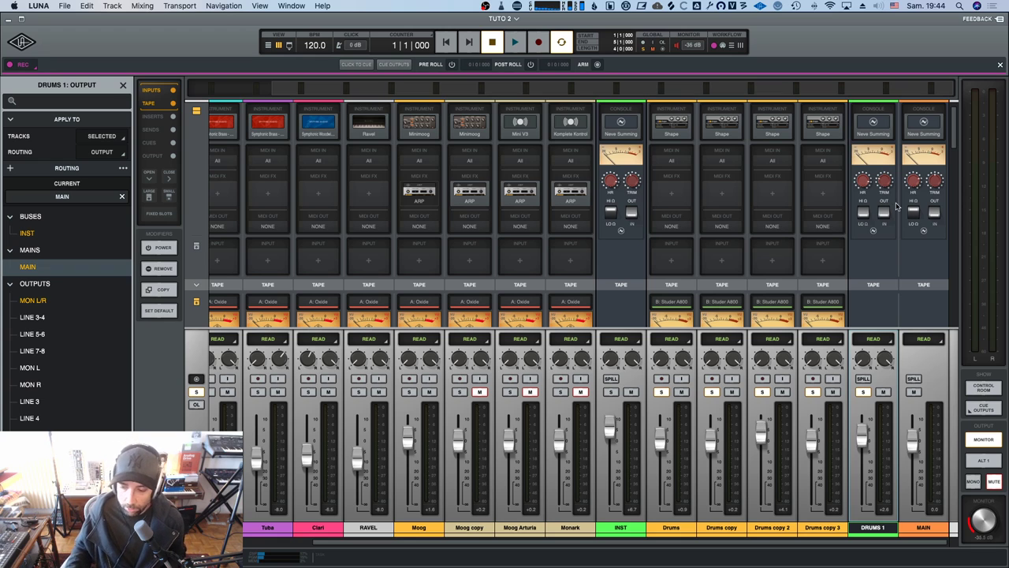
pyautogui.click(884, 213)
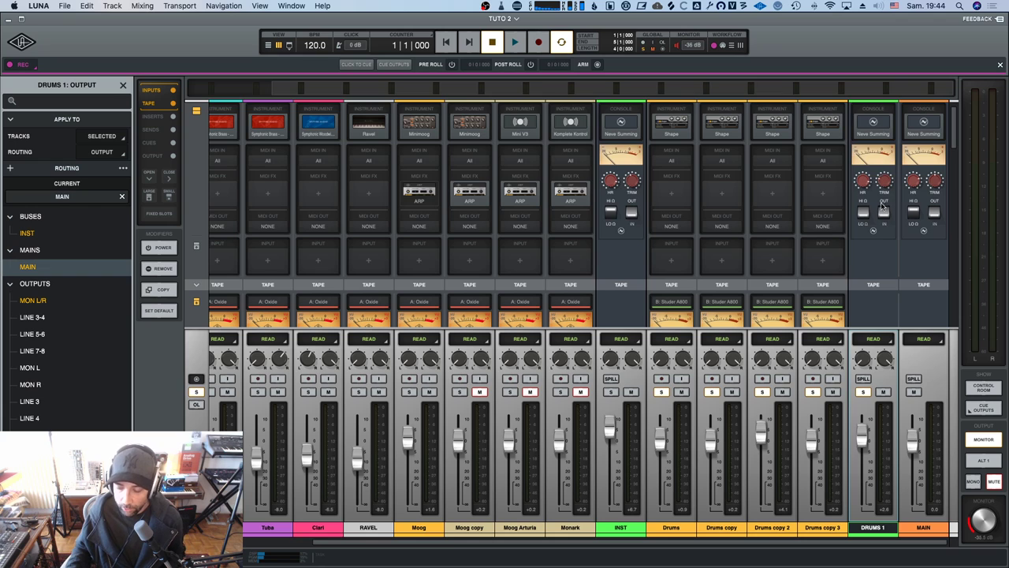
pyautogui.click(883, 212)
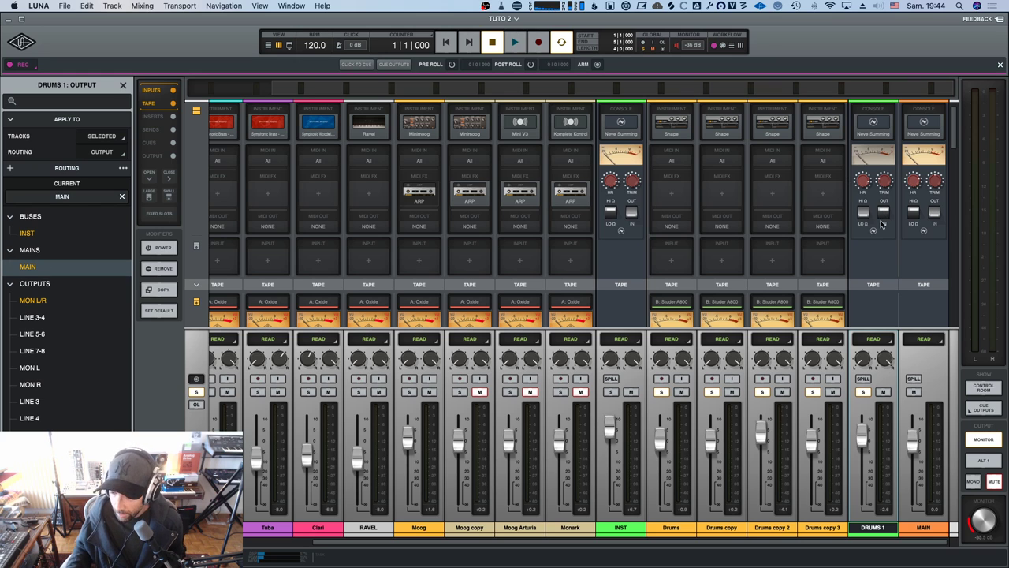
pyautogui.click(883, 216)
pyautogui.click(883, 216)
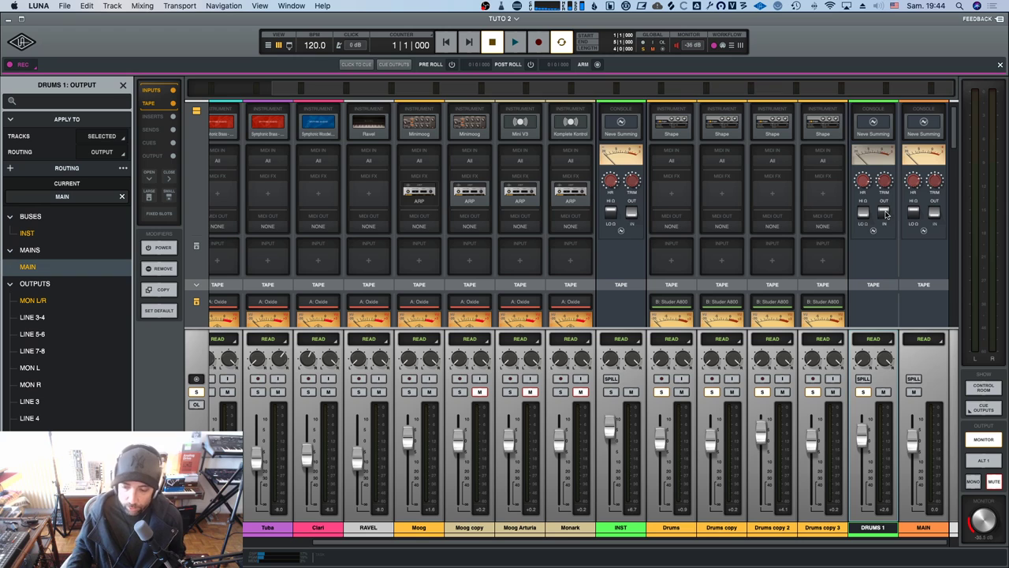
pyautogui.click(885, 215)
pyautogui.click(885, 215)
pyautogui.click(886, 214)
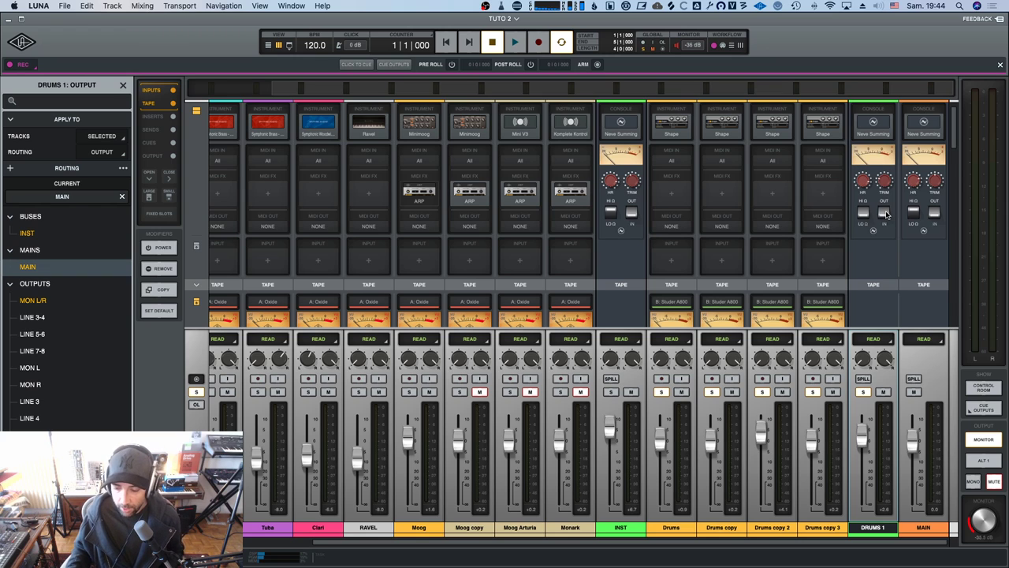
pyautogui.click(885, 214)
pyautogui.click(885, 215)
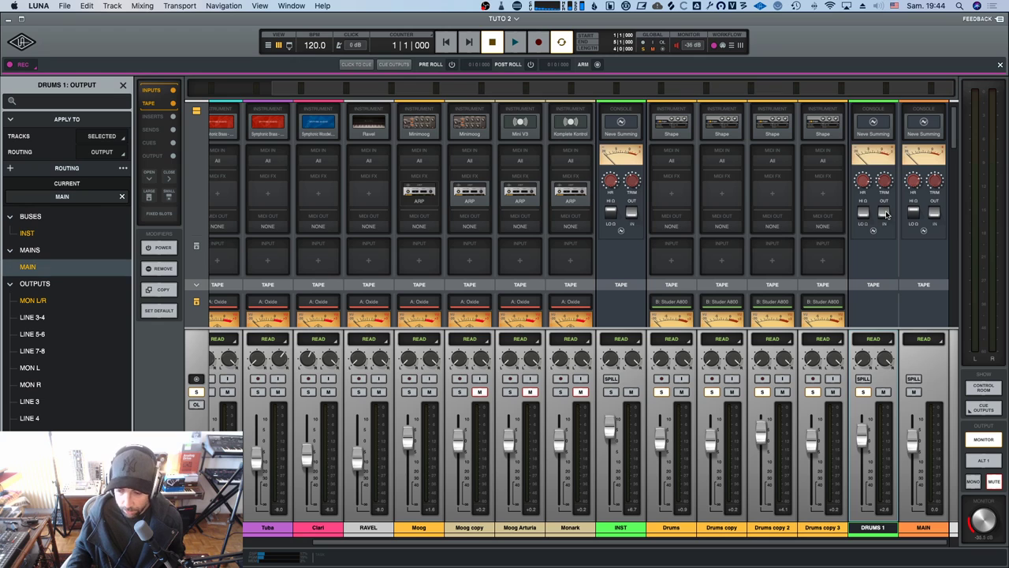
pyautogui.click(885, 214)
pyautogui.click(885, 215)
pyautogui.click(885, 214)
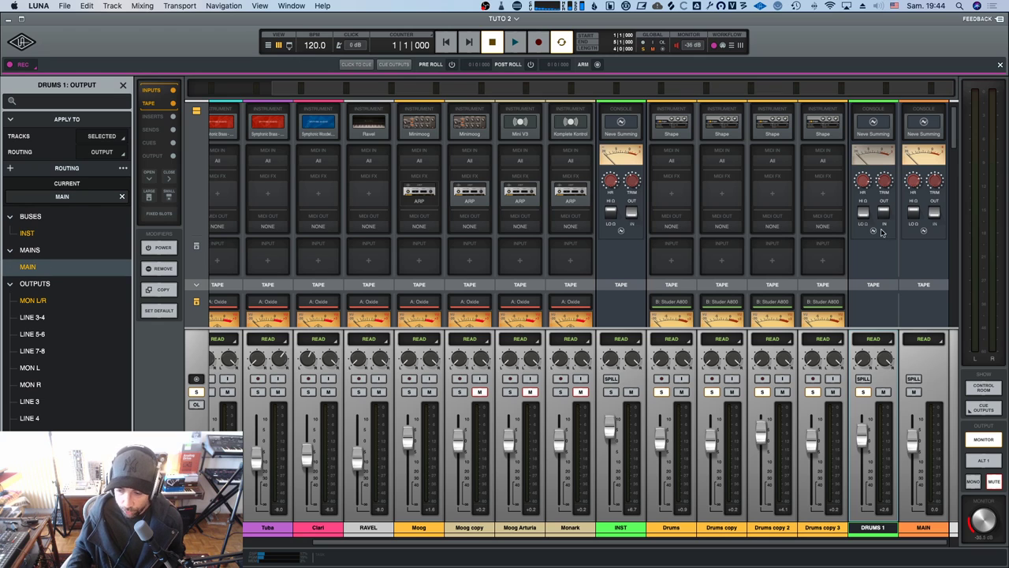
pyautogui.click(885, 214)
pyautogui.click(885, 215)
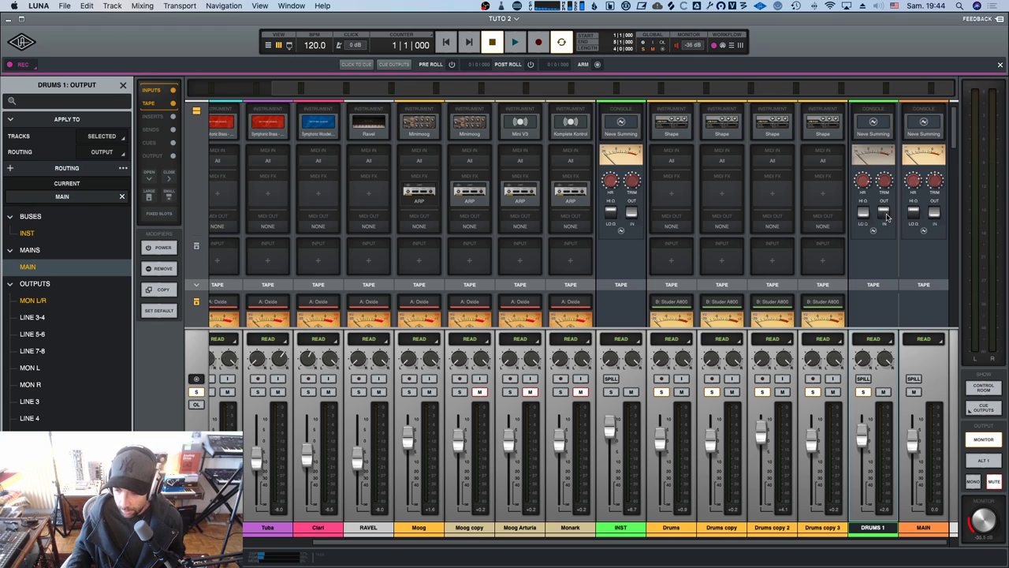
pyautogui.click(885, 214)
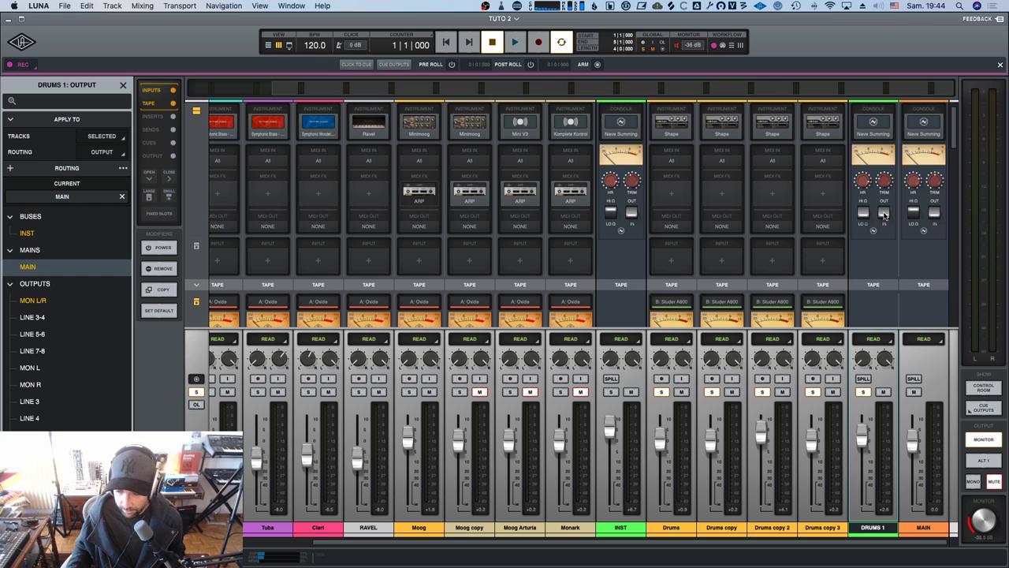
# Listen to the soloed drums in two passes, toggling the DRUMS 1 Neve Summing during the first, and stop playback.
pyautogui.press('space')
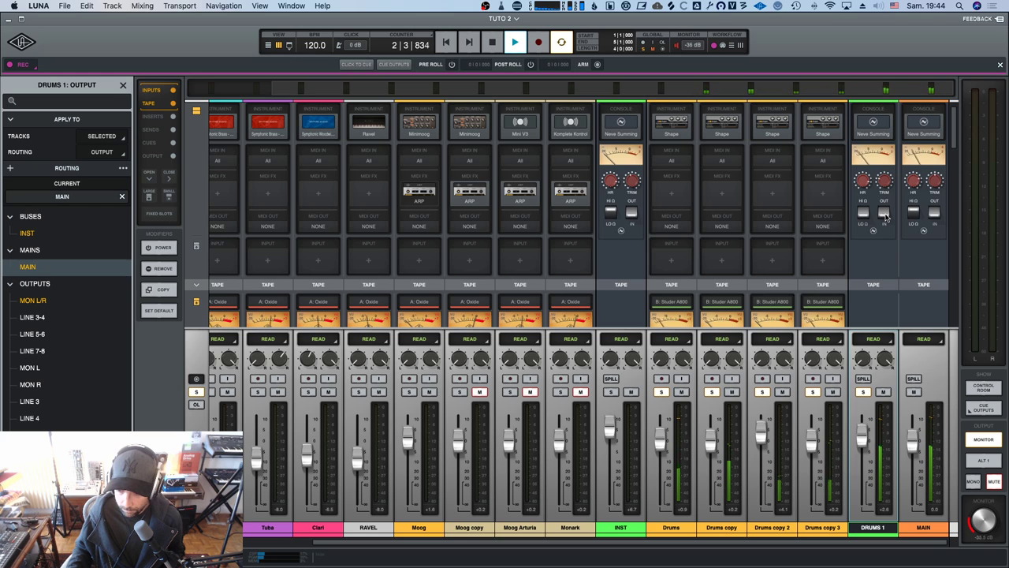
pyautogui.click(885, 214)
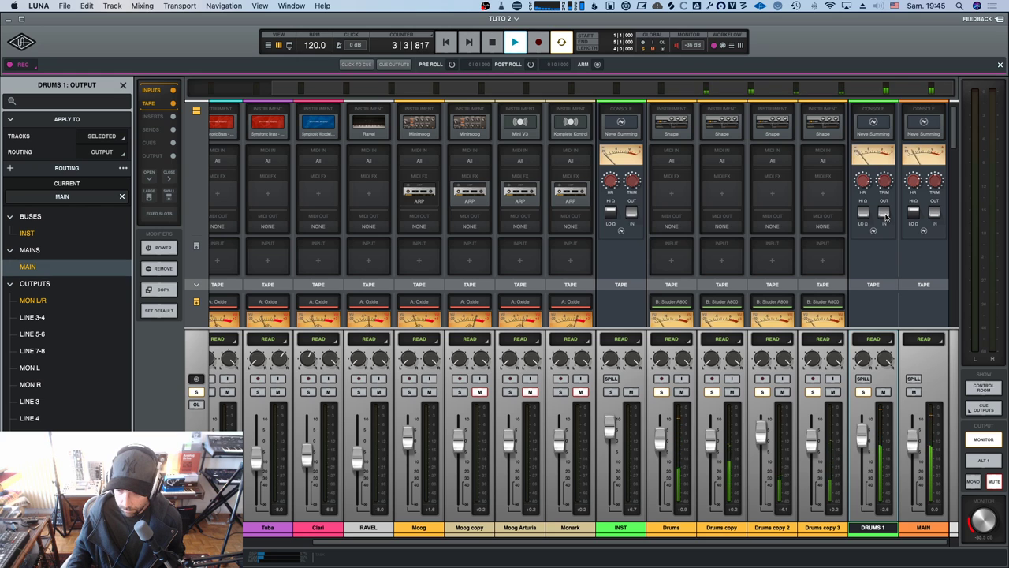
pyautogui.press('space')
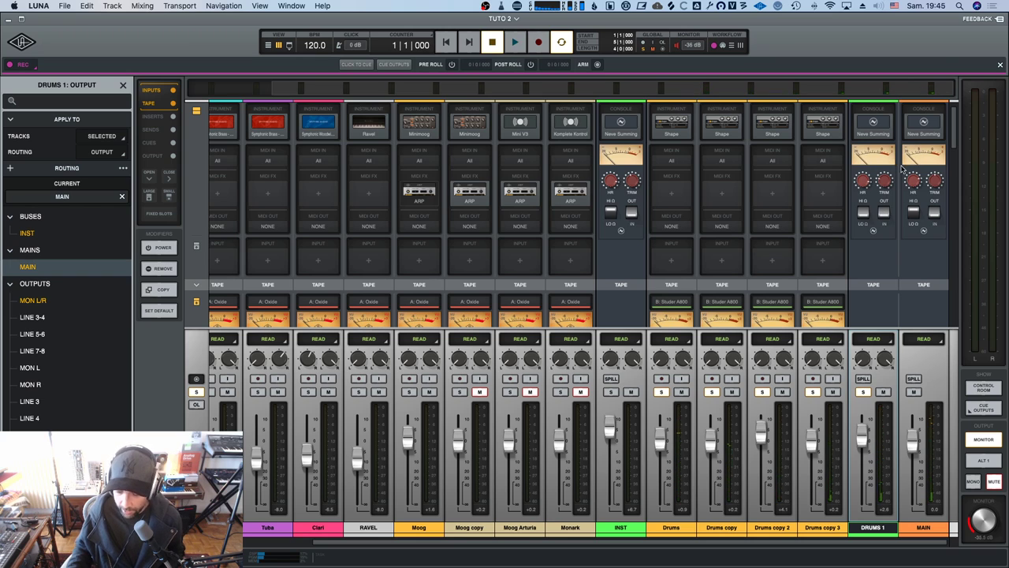
pyautogui.scroll(-2, 839, 163)
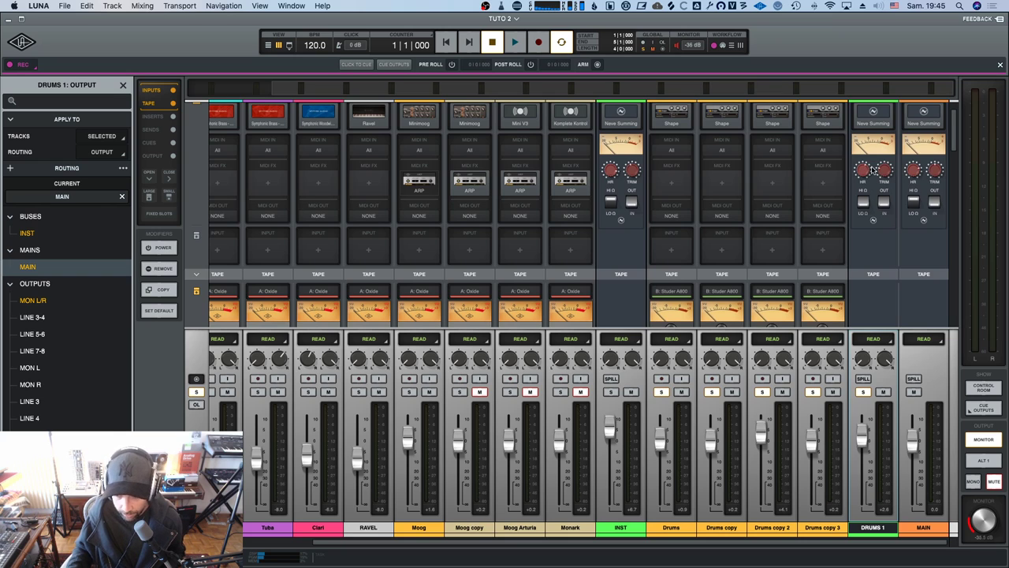
pyautogui.press('space')
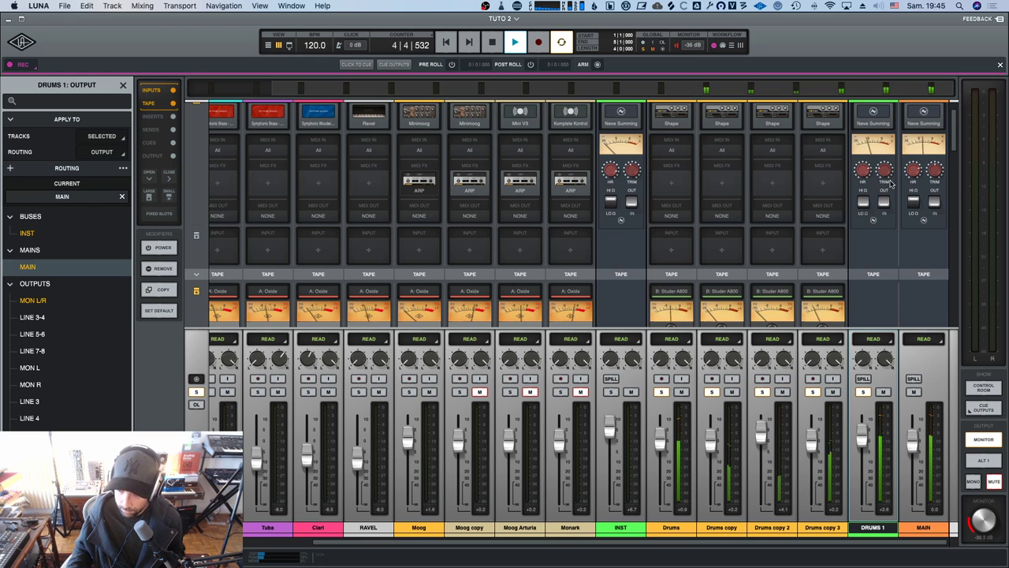
pyautogui.press('space')
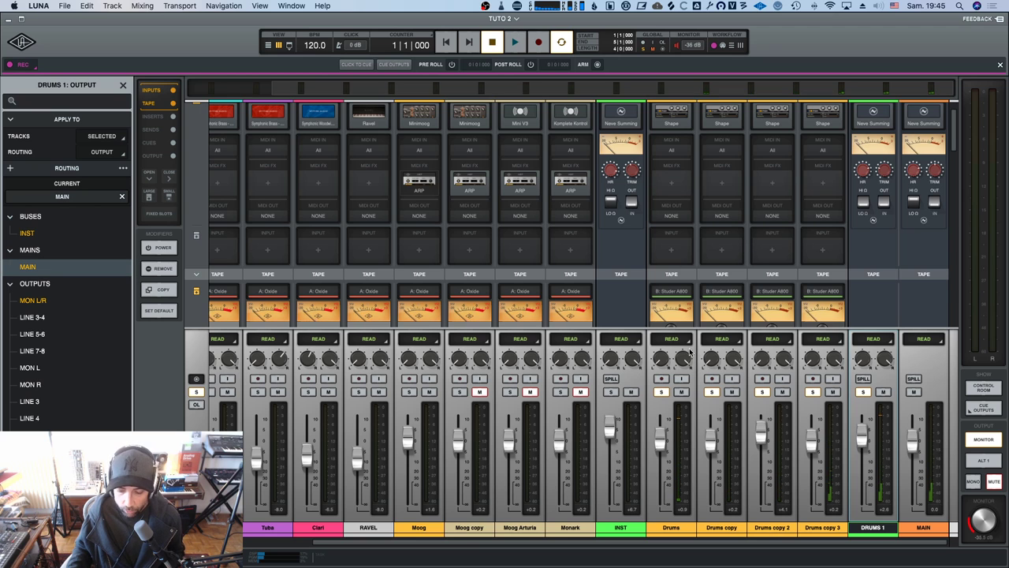
# Compare the Studer A800 tape on the four Drums tracks with the DRUMS 1 Neve Summing, then audition the soloed drums briefly.
pyautogui.scroll(1, 686, 197)
pyautogui.scroll(-4, 687, 186)
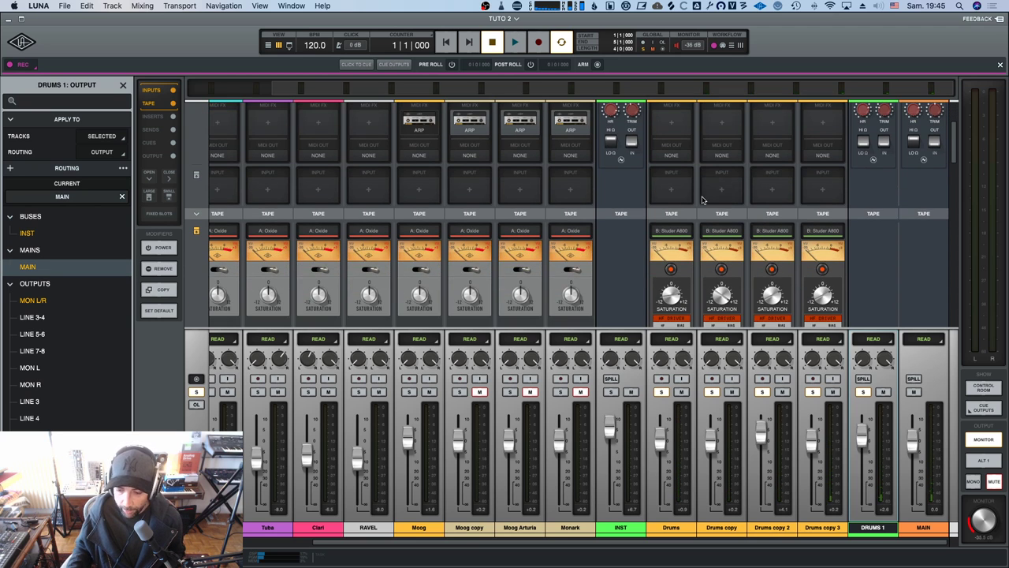
pyautogui.scroll(5, 704, 185)
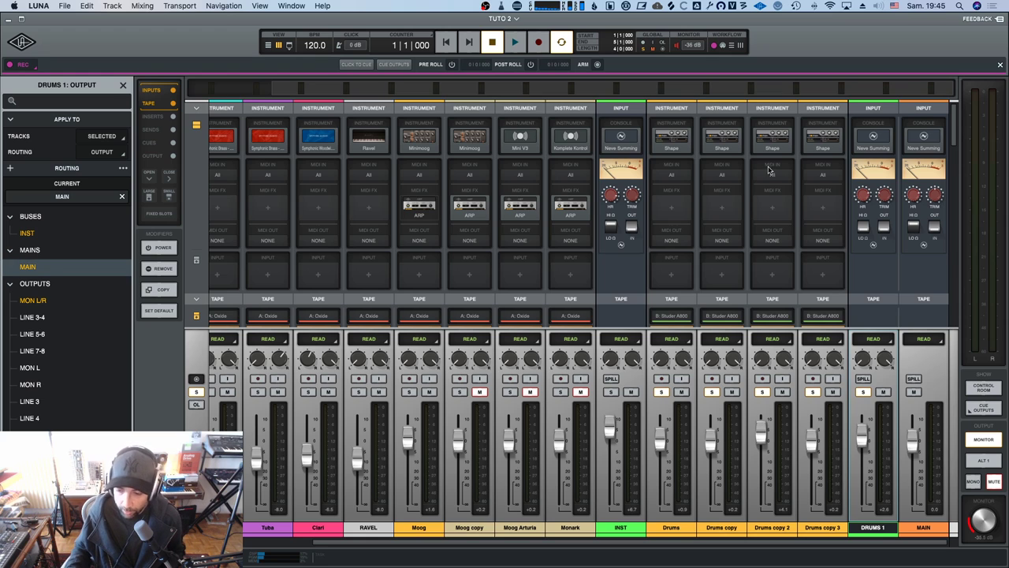
pyautogui.scroll(-3, 740, 319)
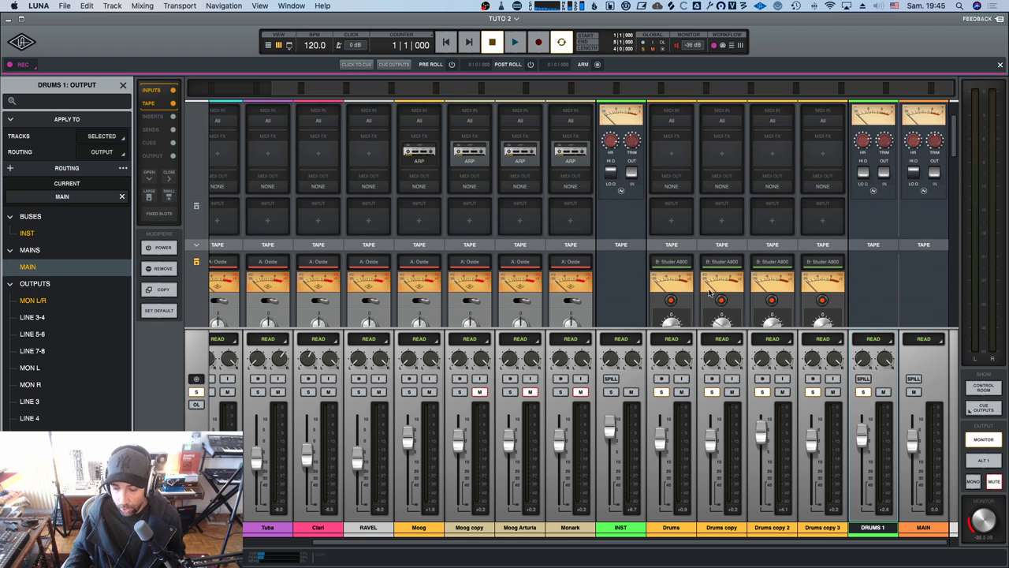
pyautogui.scroll(2, 798, 233)
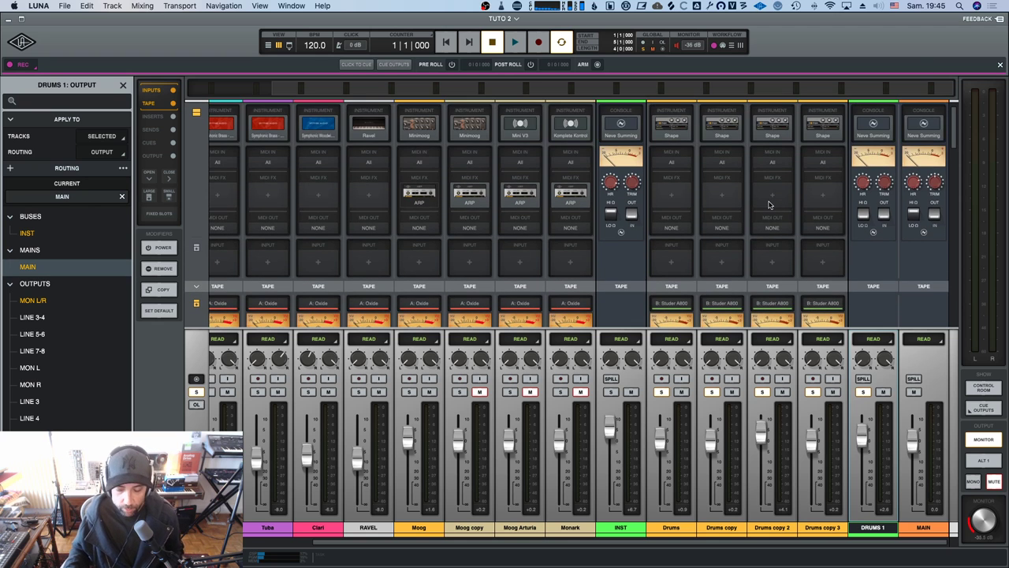
pyautogui.scroll(-2, 776, 213)
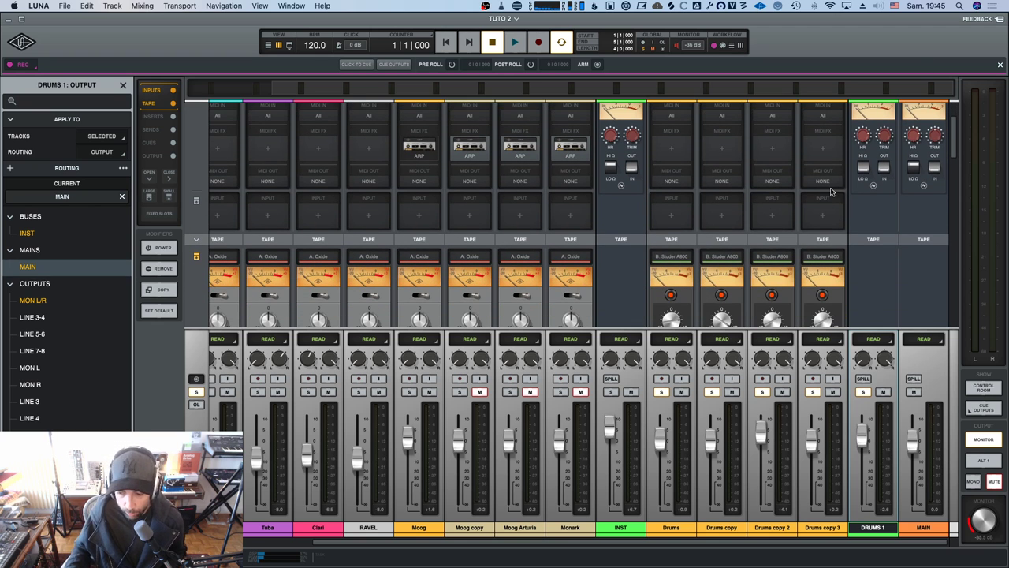
pyautogui.scroll(3, 830, 191)
pyautogui.press('space')
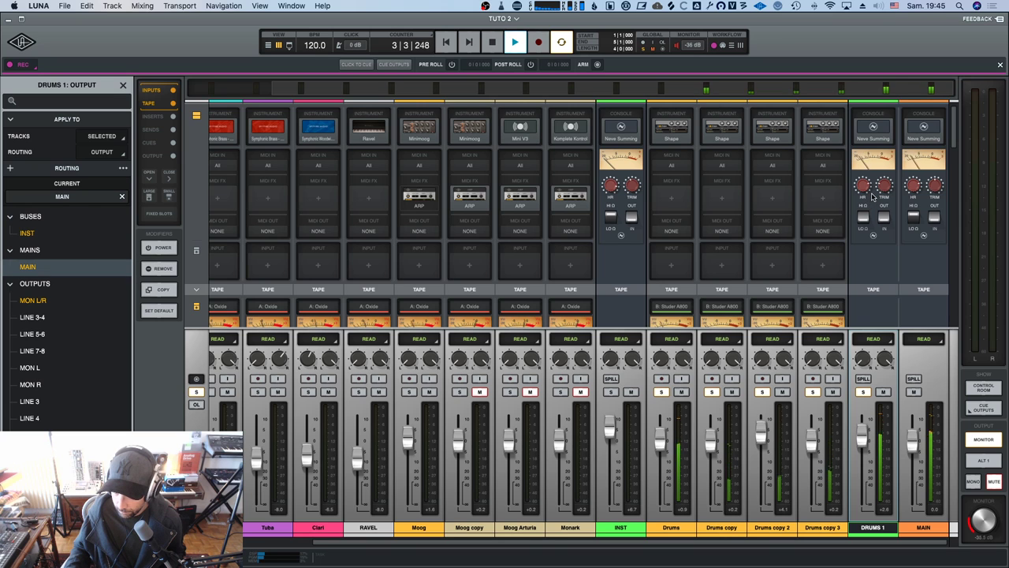
pyautogui.press('space')
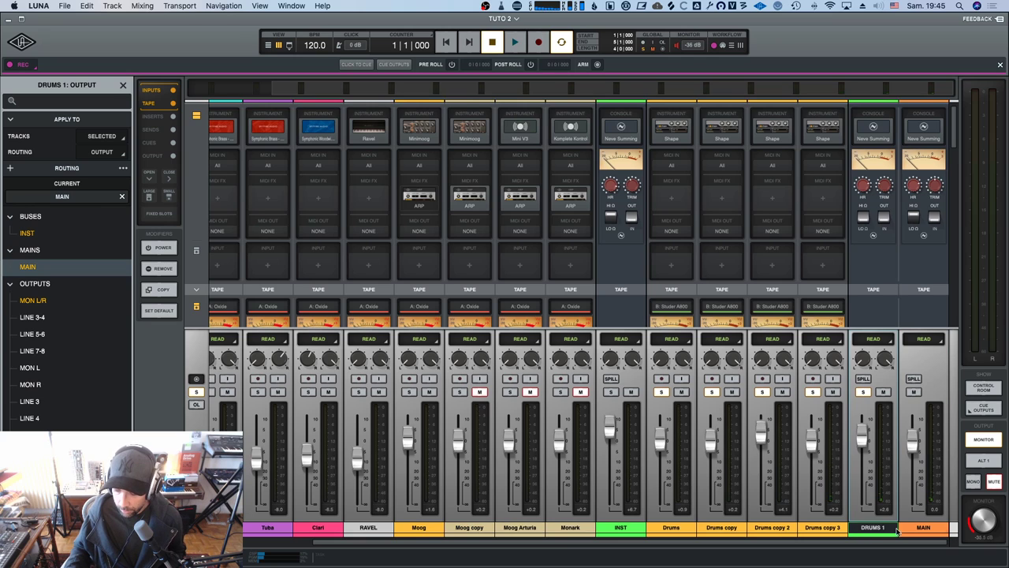
# Select the MAIN bus, play the soloed drums again and stop playback.
pyautogui.click(924, 529)
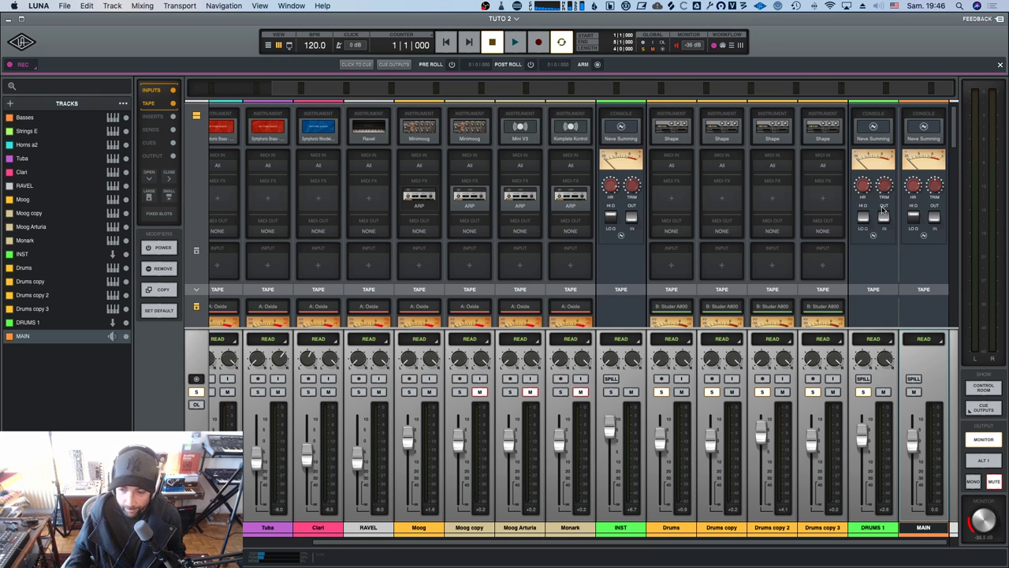
pyautogui.press('space')
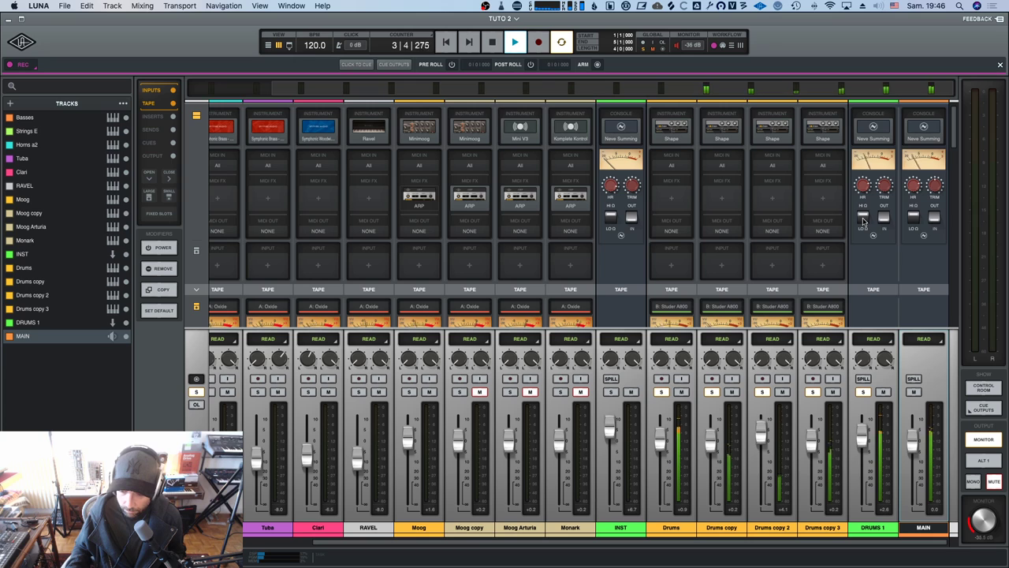
pyautogui.press('space')
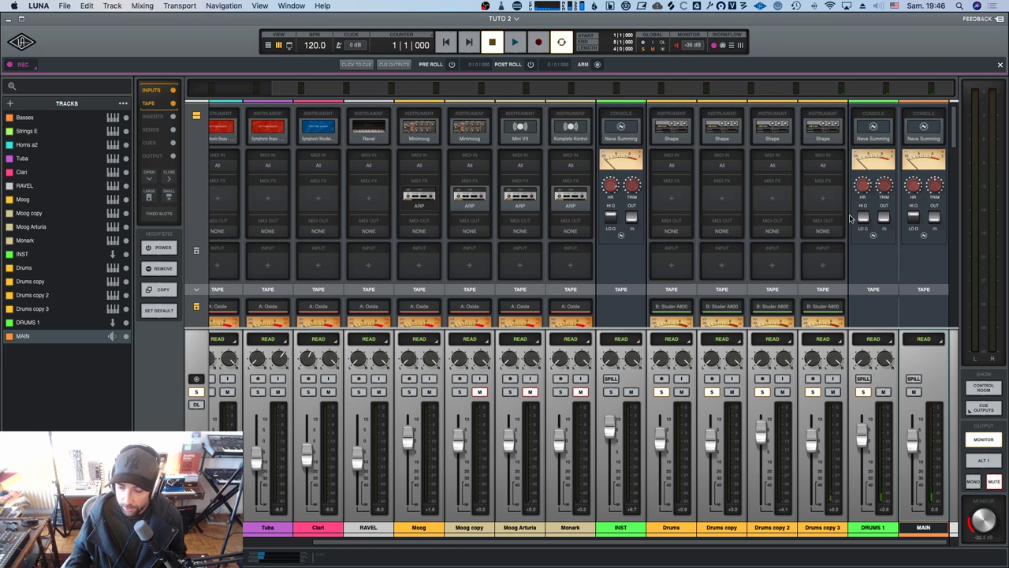
# Examine the Drums tracks' signal chain from Shape instruments through Studer A800 tape to inserts, alongside the Oxide tape on the instrument tracks.
pyautogui.scroll(-2, 844, 202)
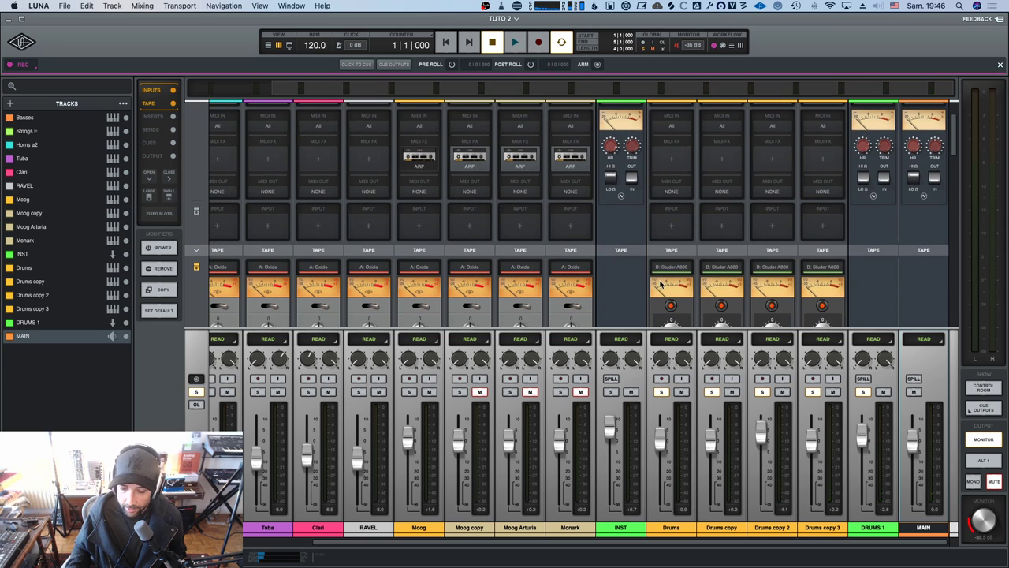
pyautogui.scroll(-2, 685, 290)
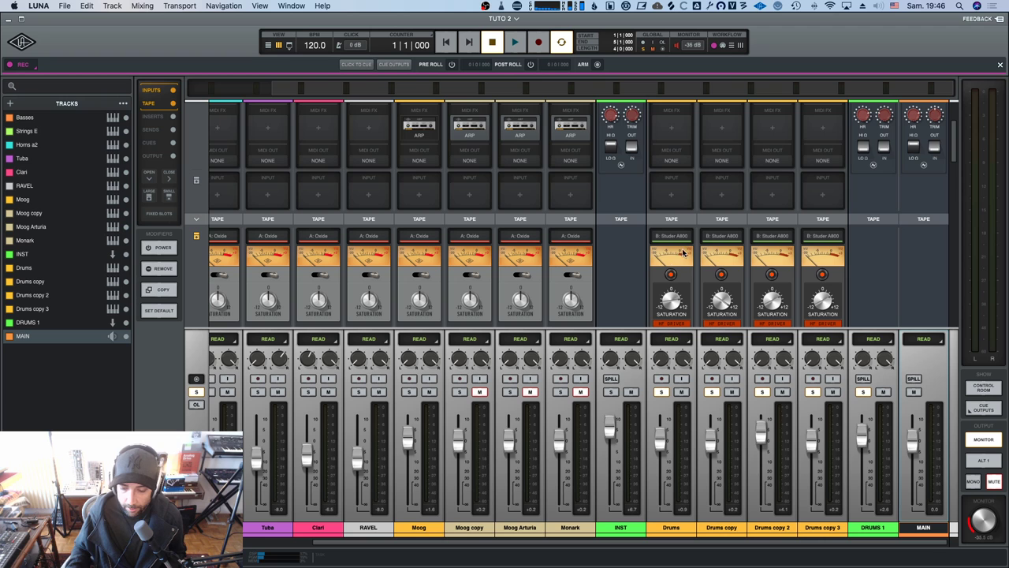
pyautogui.scroll(-8, 684, 258)
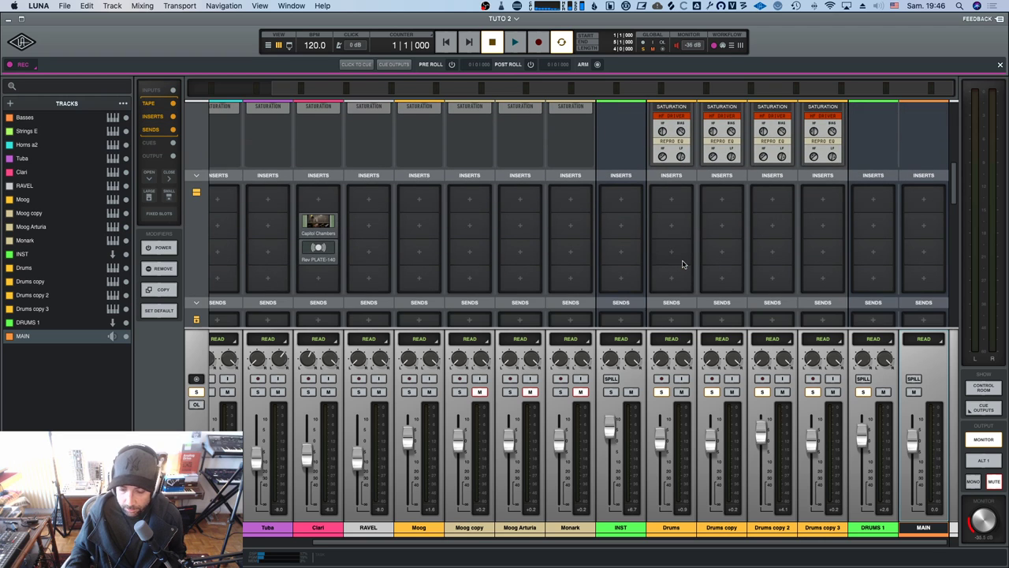
pyautogui.scroll(5, 677, 209)
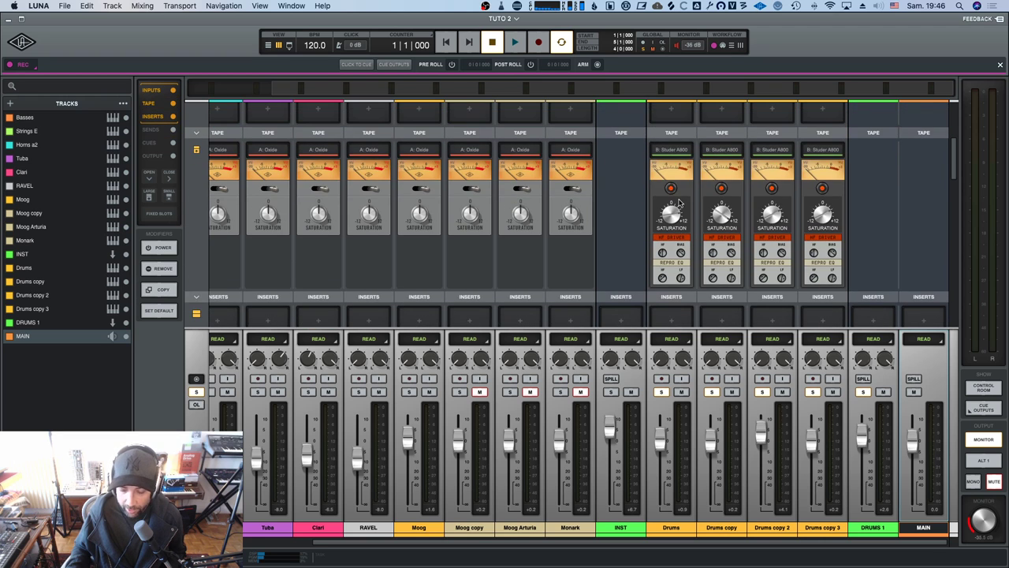
pyautogui.scroll(6, 676, 167)
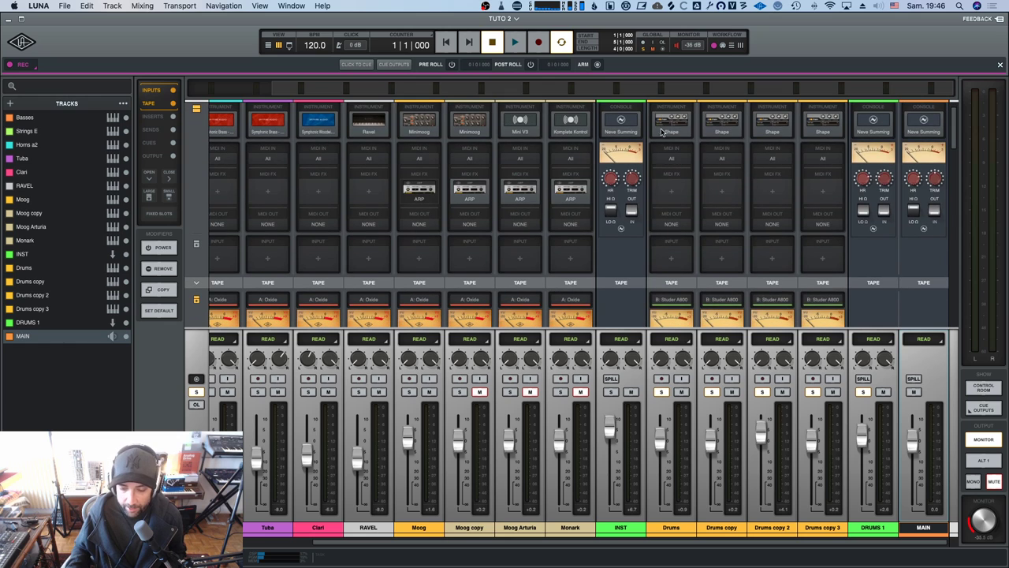
pyautogui.scroll(-4, 681, 287)
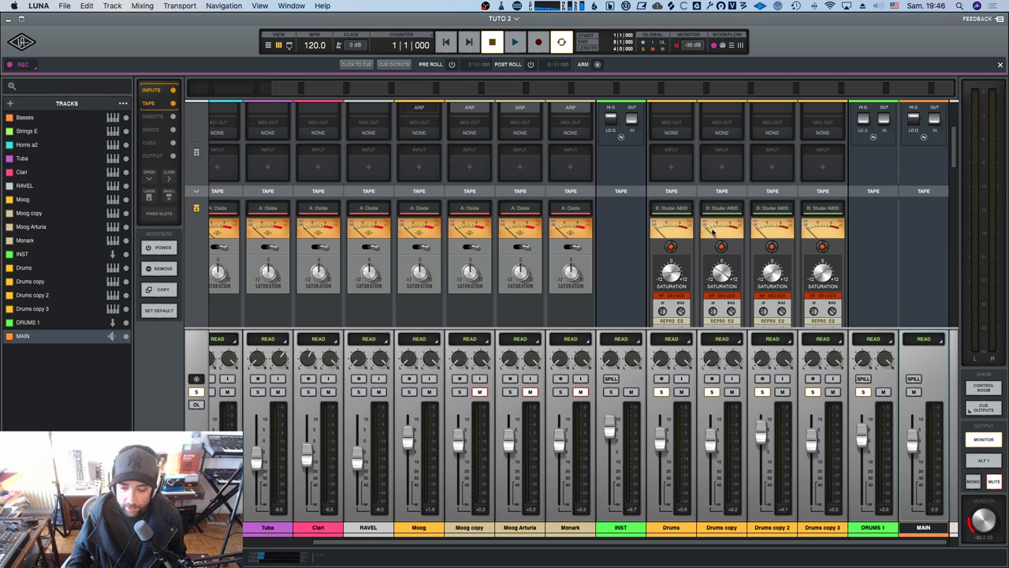
pyautogui.scroll(-1, 714, 230)
pyautogui.scroll(-1, 677, 217)
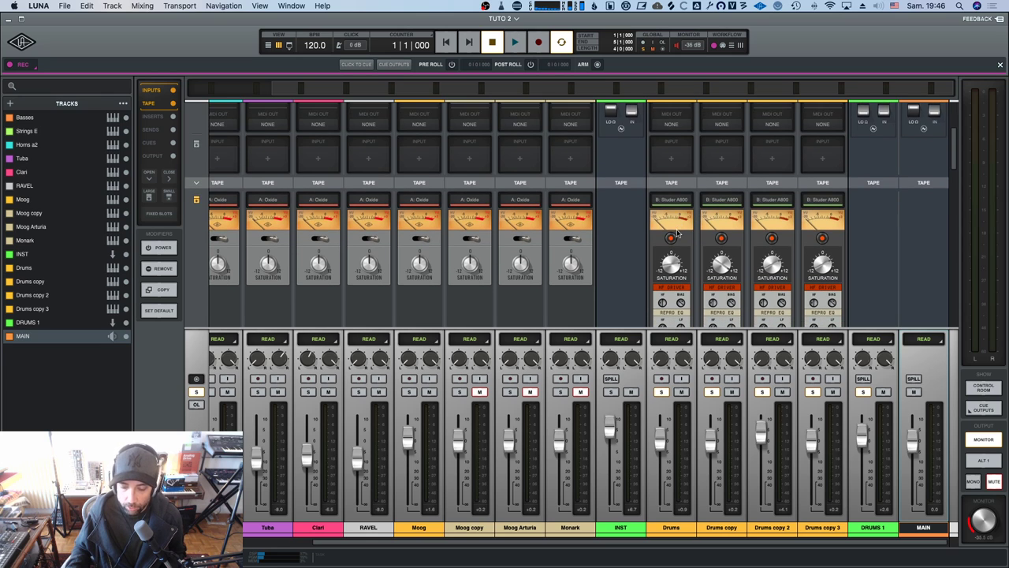
pyautogui.scroll(3, 671, 211)
pyautogui.scroll(-3, 669, 206)
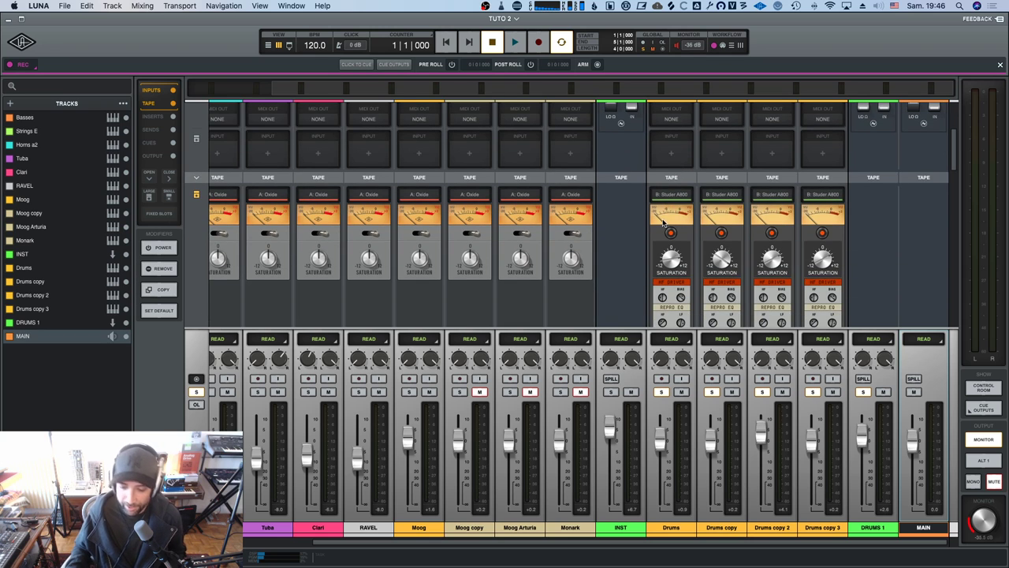
pyautogui.scroll(4, 670, 205)
pyautogui.scroll(-5, 682, 251)
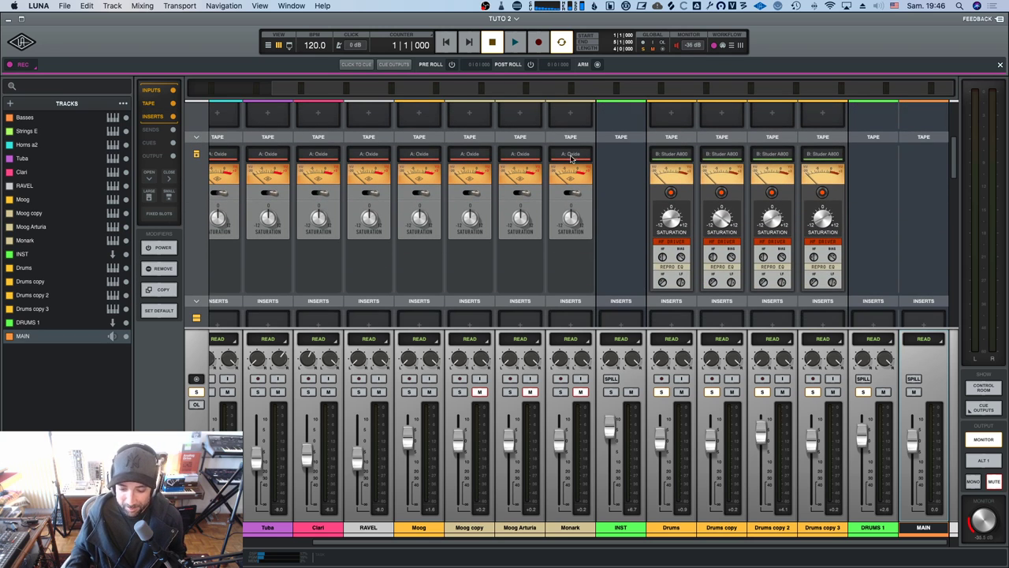
pyautogui.scroll(2, 683, 209)
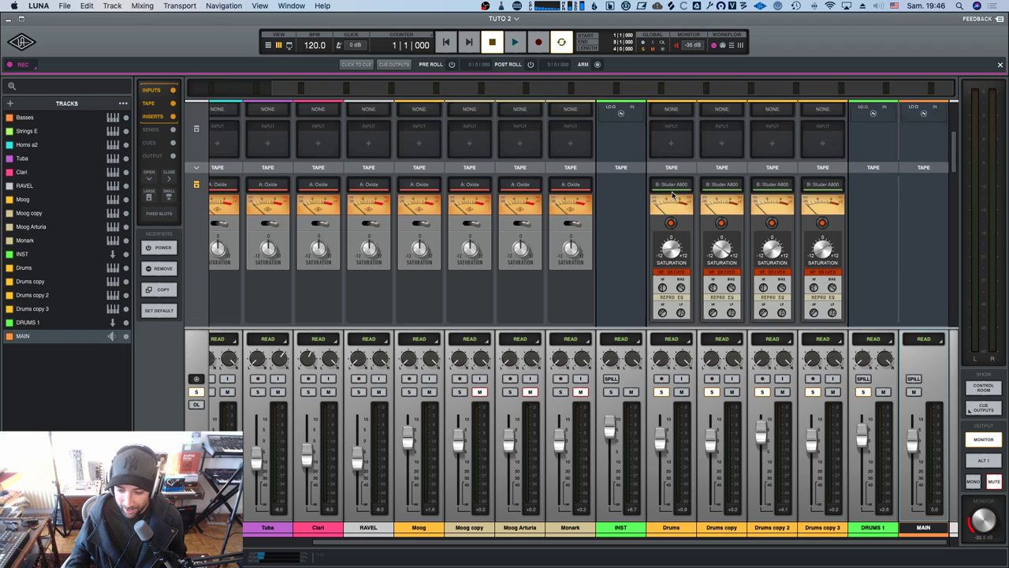
# Review the Drums tracks' input and Studer A800 tape sections, then open the Shape instrument on the Drums track.
pyautogui.scroll(-3, 674, 199)
pyautogui.scroll(3, 674, 201)
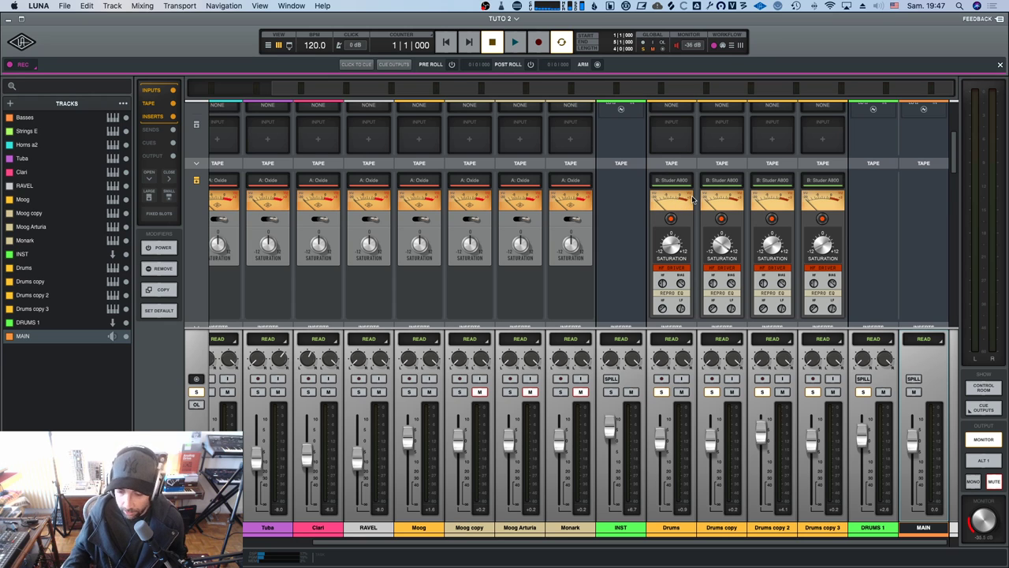
pyautogui.scroll(3, 686, 203)
pyautogui.scroll(-3, 682, 197)
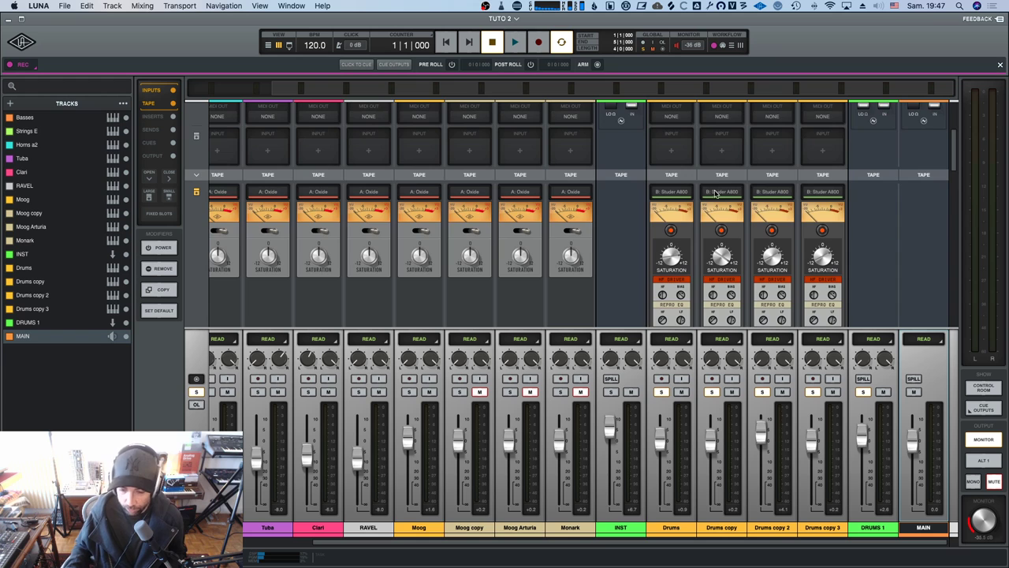
pyautogui.scroll(5, 694, 236)
pyautogui.scroll(-2, 668, 286)
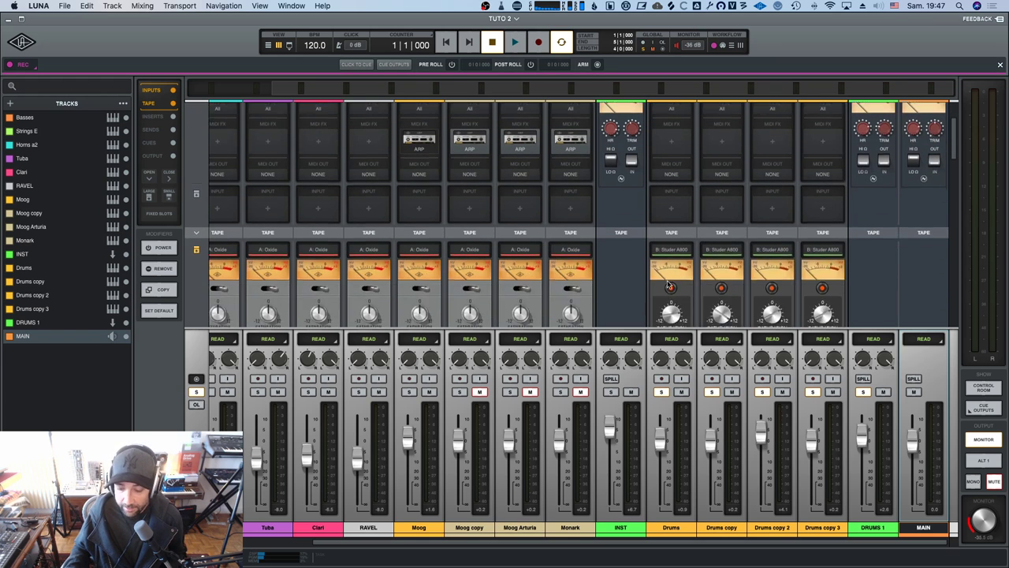
pyautogui.scroll(3, 668, 285)
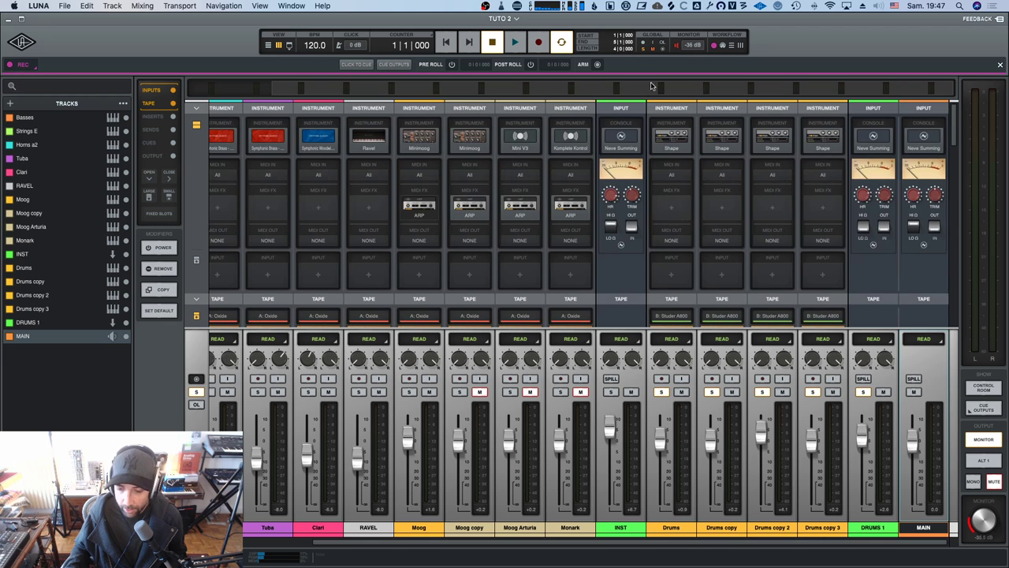
pyautogui.click(671, 145)
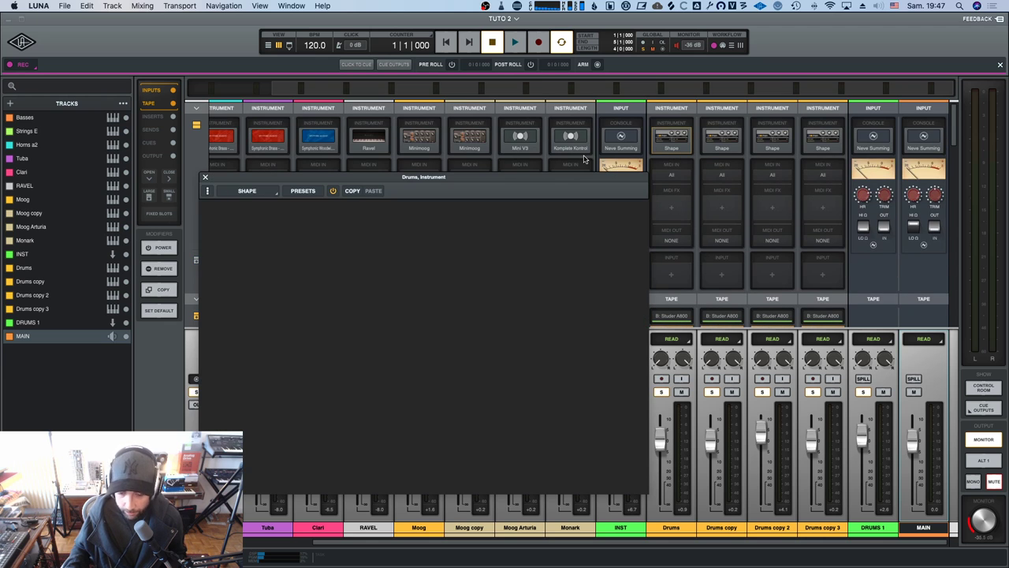
# Compare the open Shape instrument with the Studer A800 tape stage on the Drums tracks, playing the soloed drums briefly.
pyautogui.scroll(-4, 687, 206)
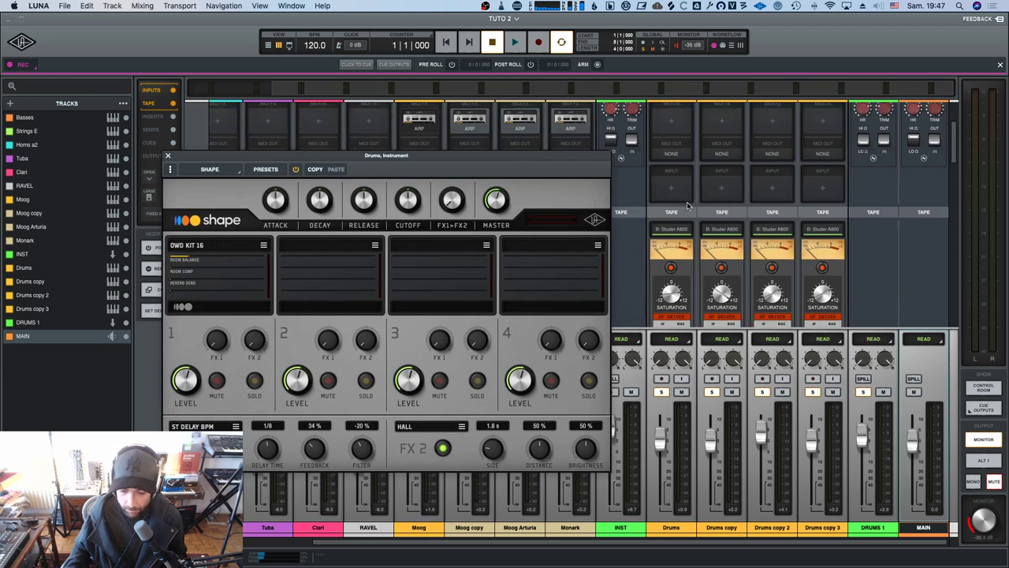
pyautogui.scroll(-1, 683, 199)
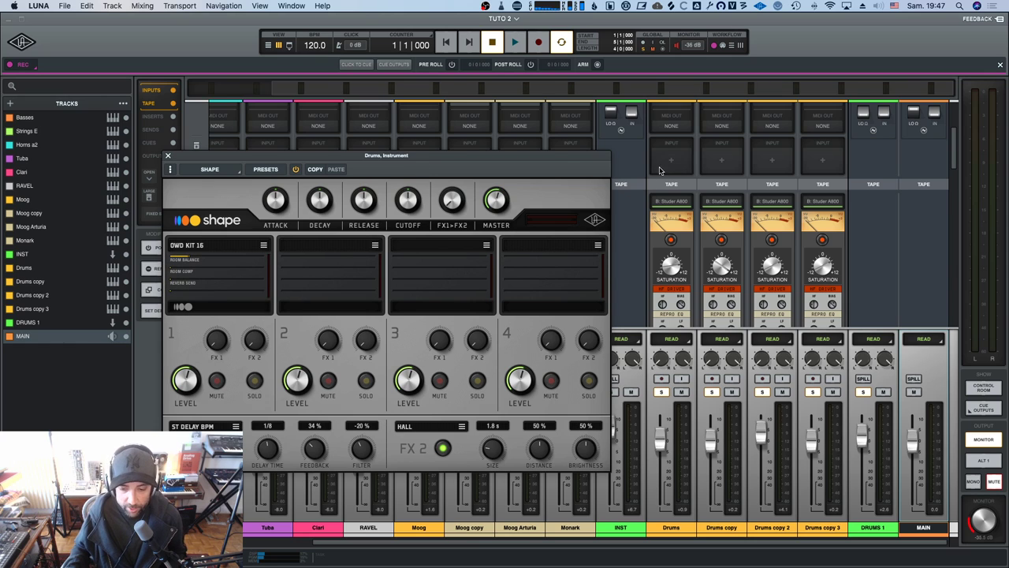
pyautogui.scroll(5, 682, 150)
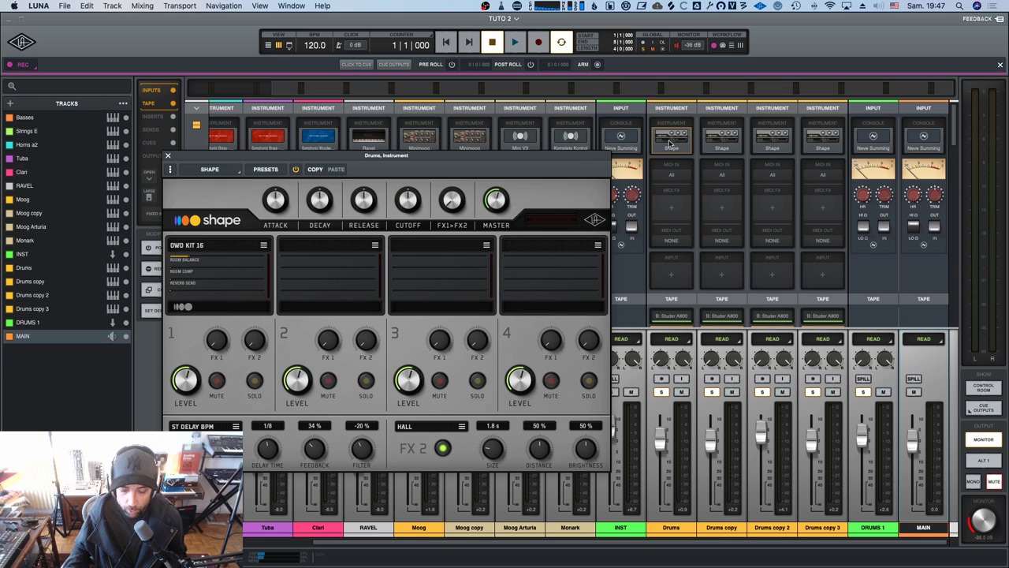
pyautogui.scroll(-1, 668, 143)
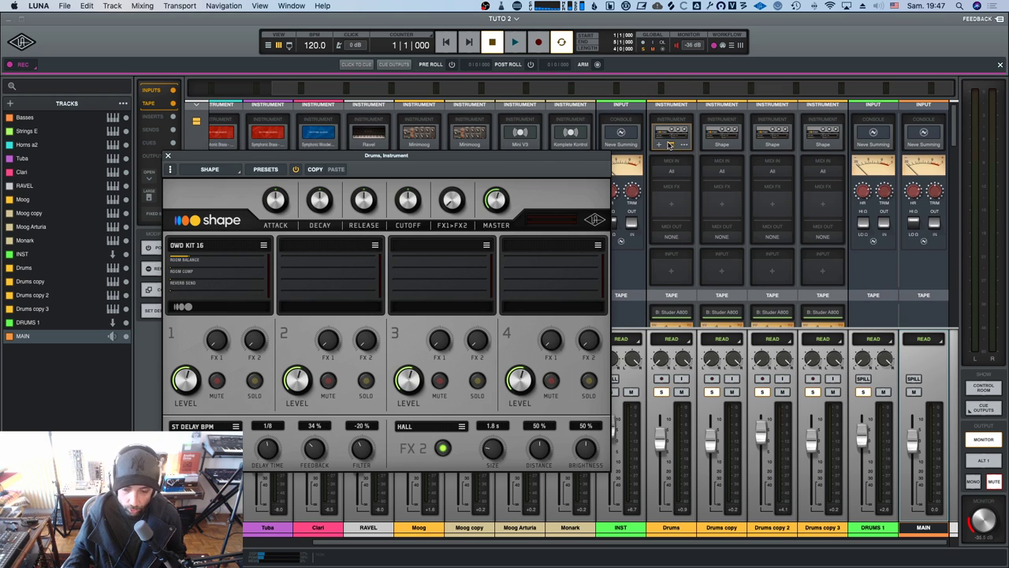
pyautogui.scroll(-2, 669, 143)
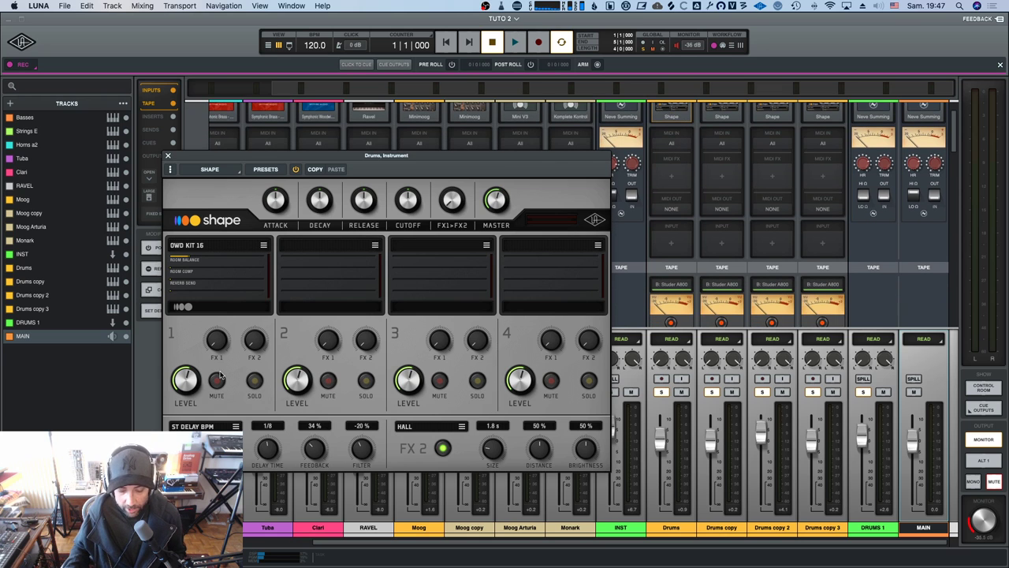
pyautogui.scroll(-3, 662, 280)
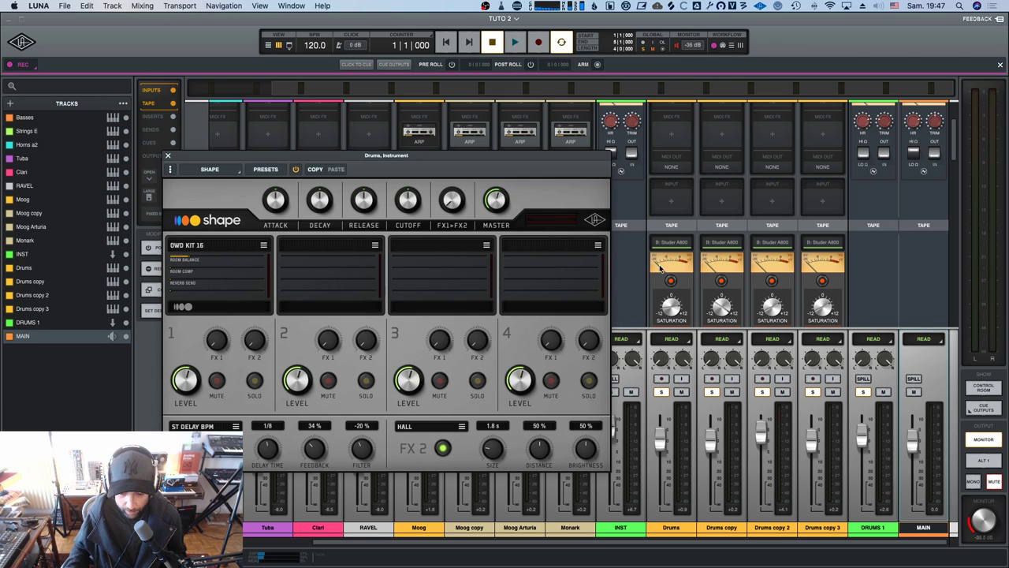
pyautogui.press('space')
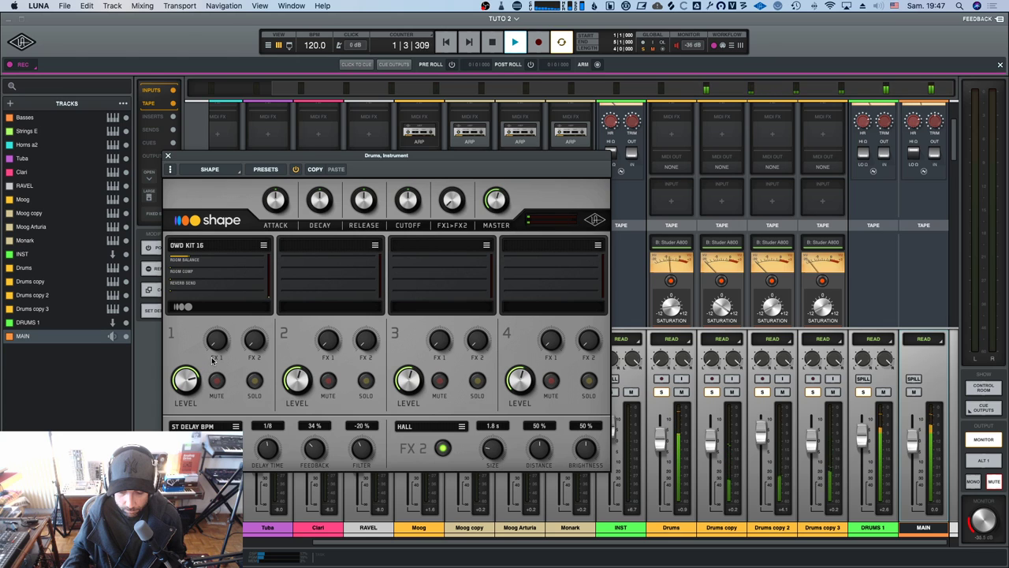
pyautogui.press('space')
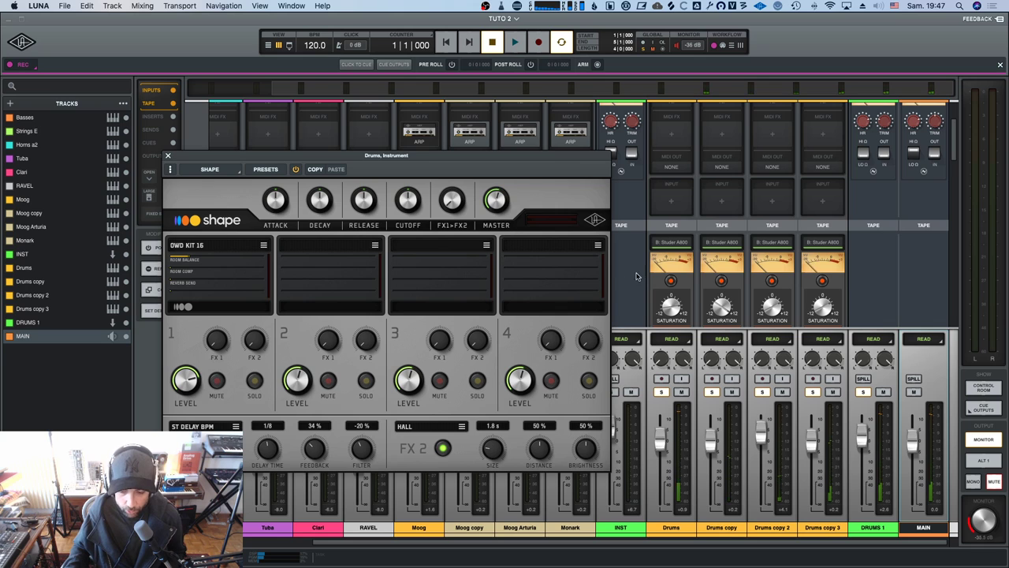
pyautogui.scroll(-2, 702, 177)
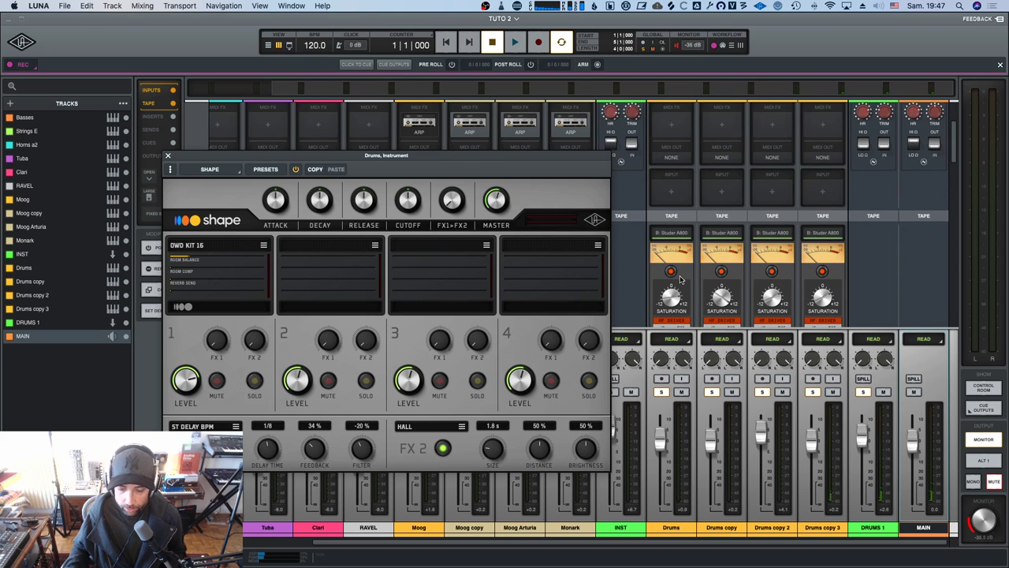
# Close the Shape window, switch to the timeline view, clear all solos and solo only the Drums track.
pyautogui.click(267, 45)
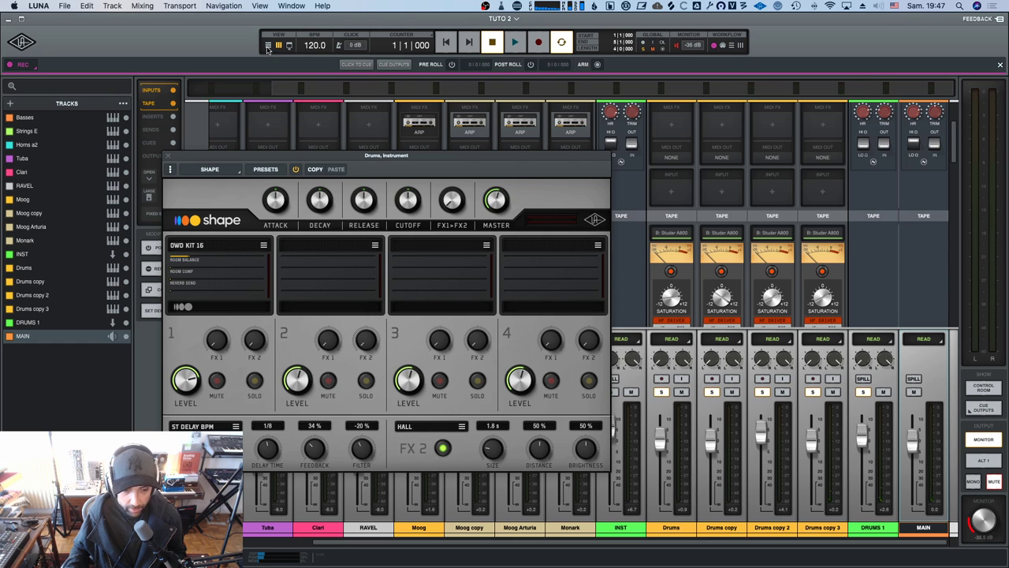
pyautogui.click(167, 155)
pyautogui.scroll(-1, 579, 313)
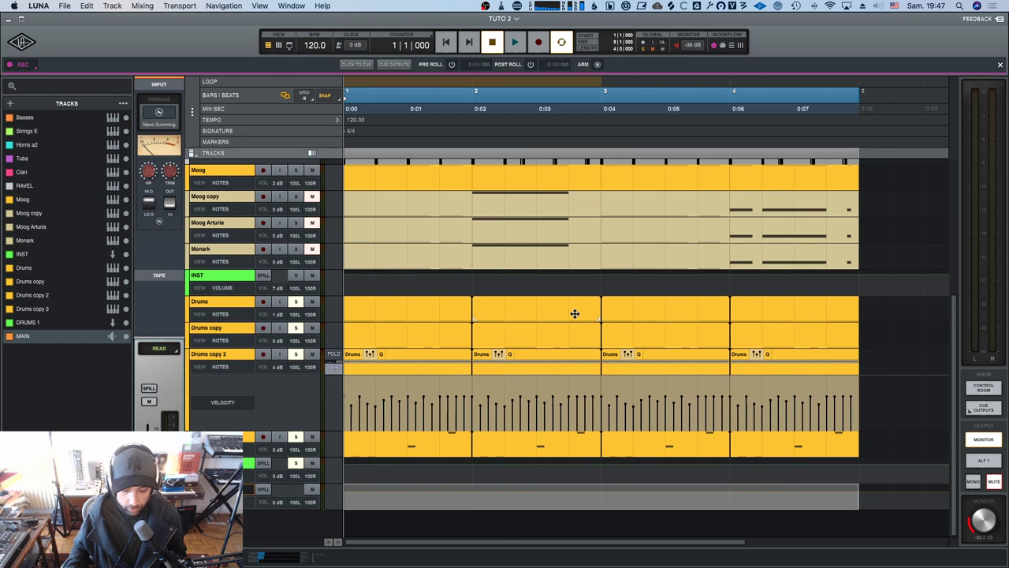
pyautogui.click(217, 309)
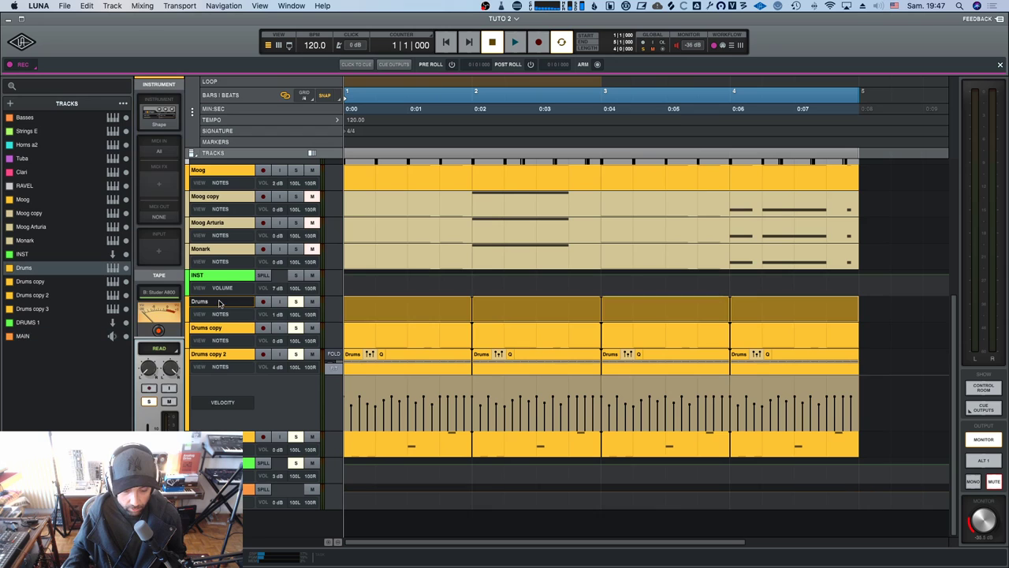
pyautogui.click(644, 49)
pyautogui.click(296, 302)
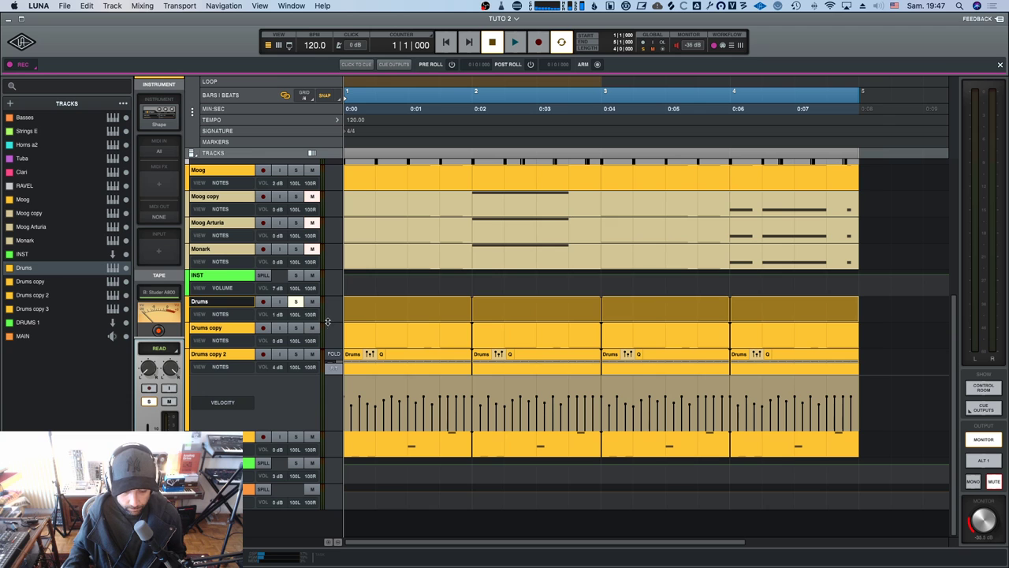
# Expand the Drums track into its note editor and show its velocity lane.
pyautogui.click(327, 321)
pyautogui.scroll(-5, 428, 359)
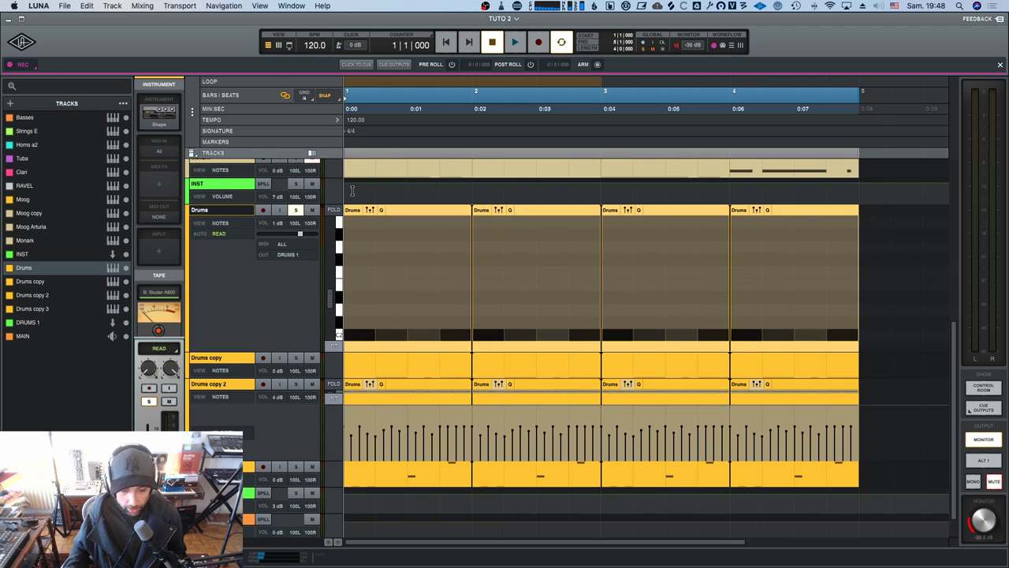
pyautogui.click(371, 210)
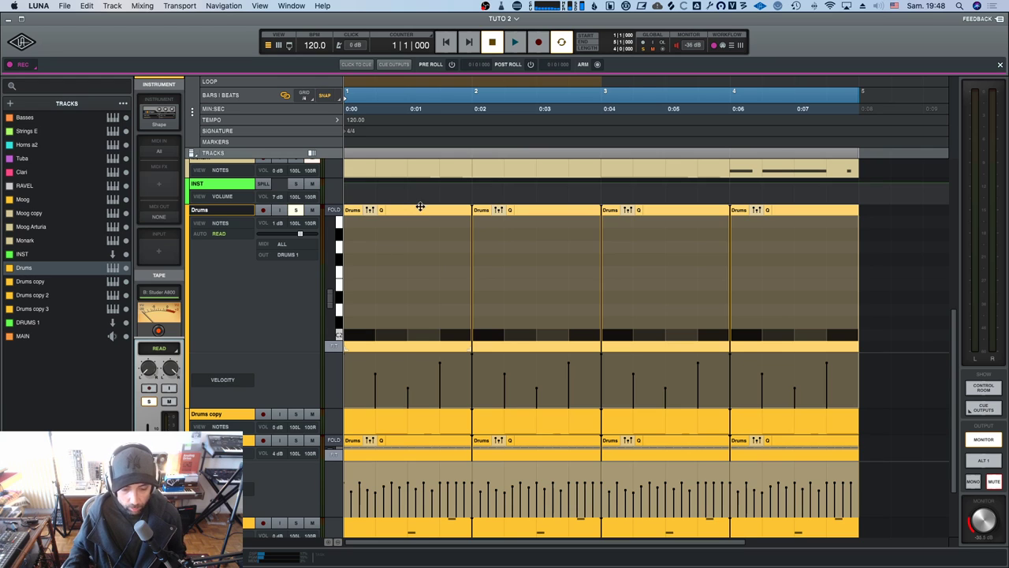
# Listen to the soloed Drums track in two passes while viewing its note velocities, and stop playback.
pyautogui.press('space')
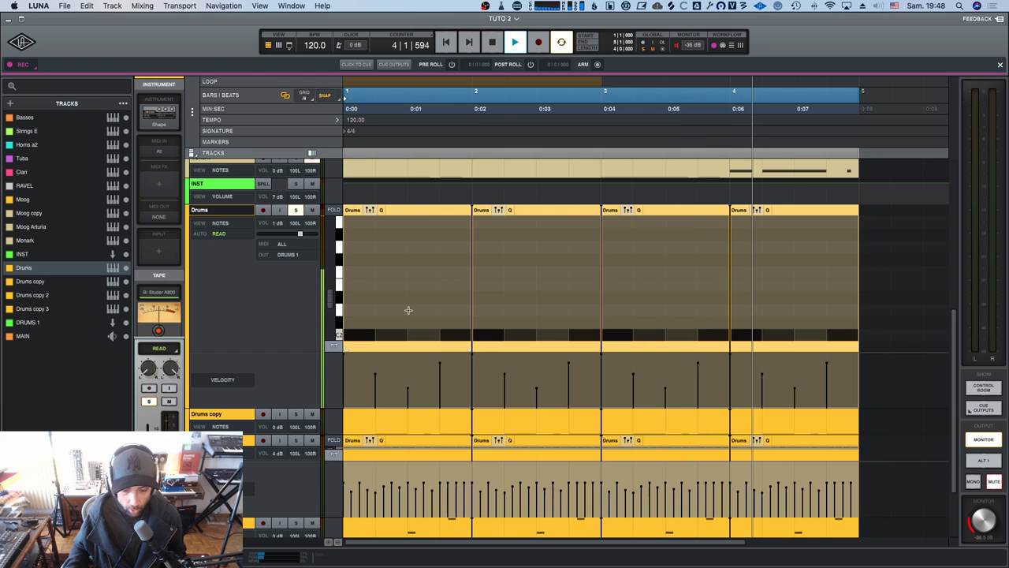
pyautogui.press('space')
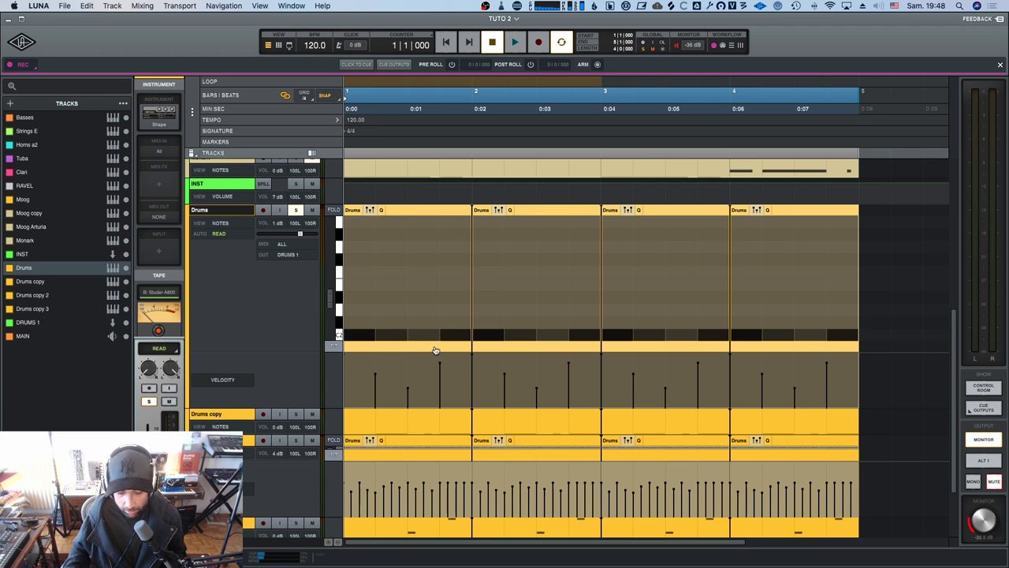
pyautogui.press('space')
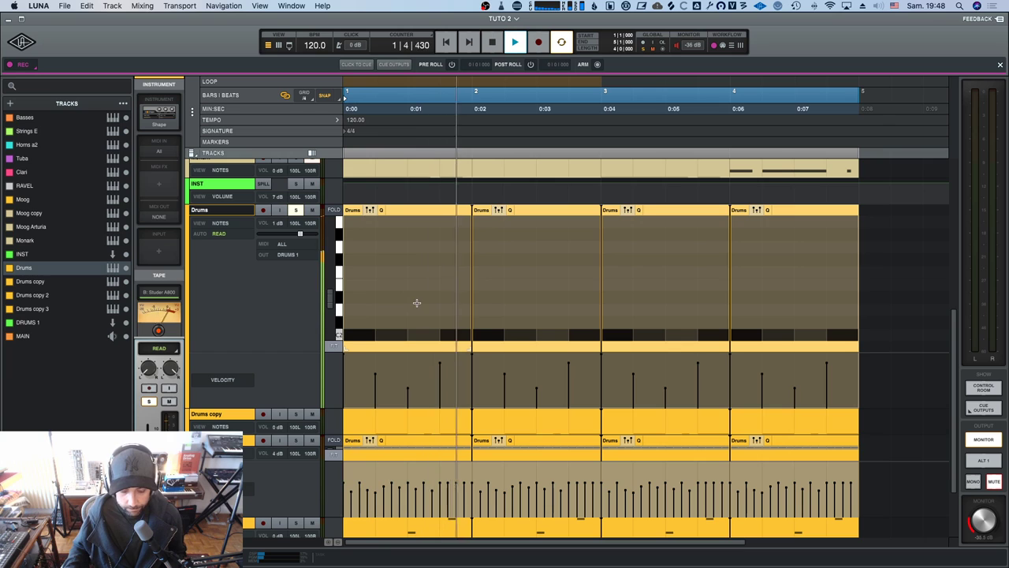
pyautogui.press('space')
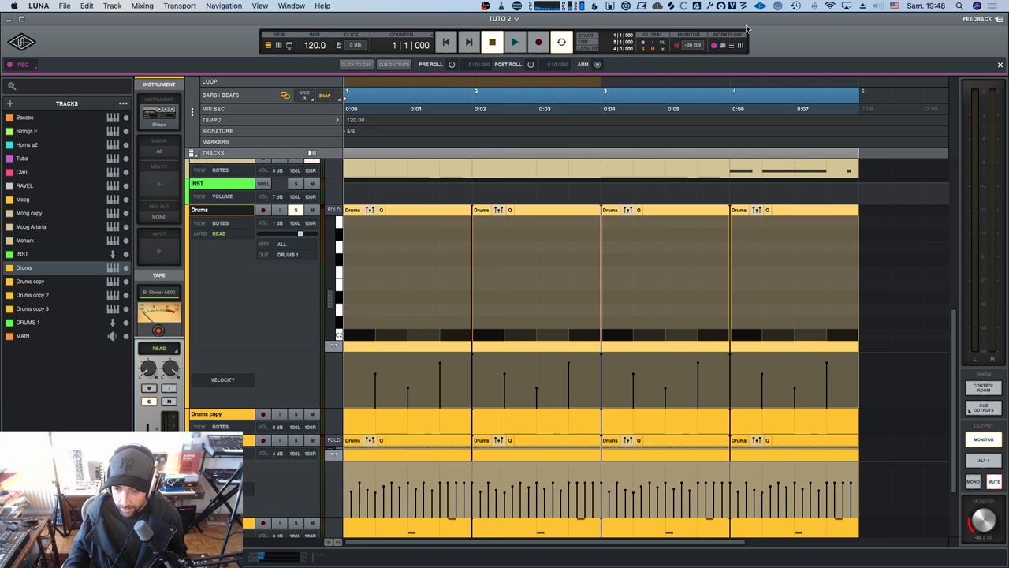
# Return to the mixer and examine the path from the Shape instruments through Studer A800 tape to the inserts.
pyautogui.click(278, 45)
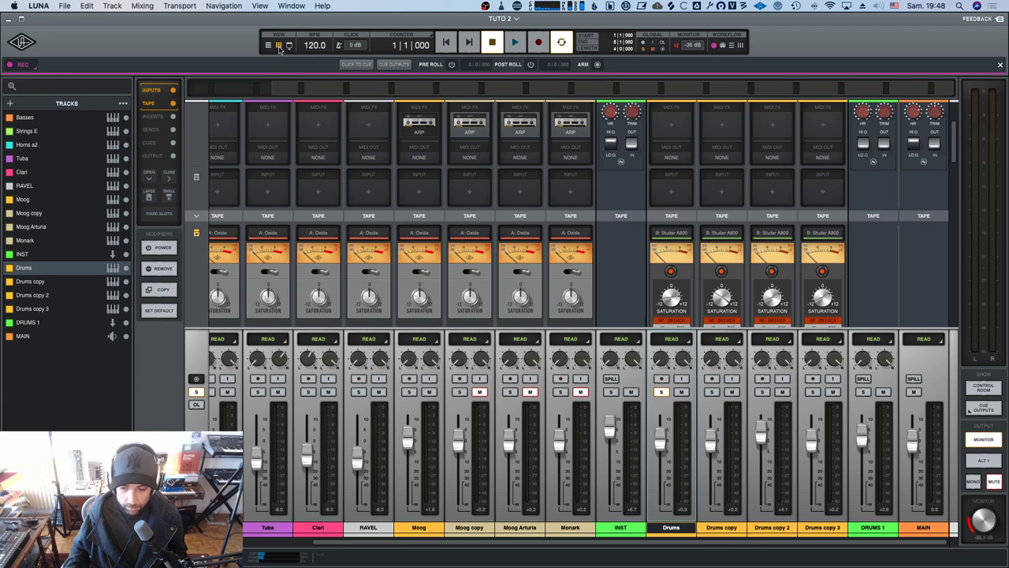
pyautogui.scroll(-5, 741, 274)
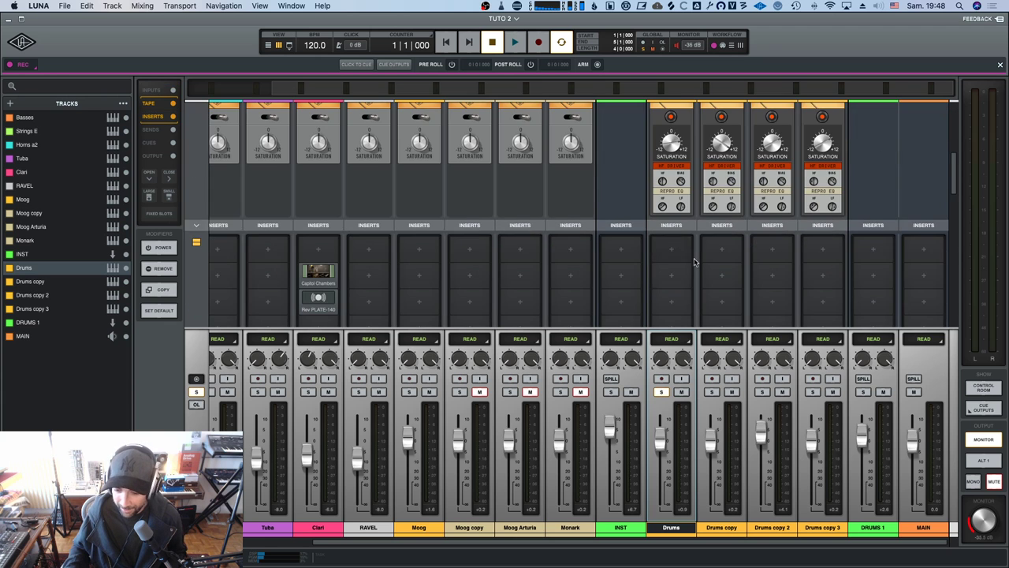
pyautogui.scroll(5, 694, 252)
pyautogui.hscroll(-2, 693, 241)
pyautogui.hscroll(1, 691, 239)
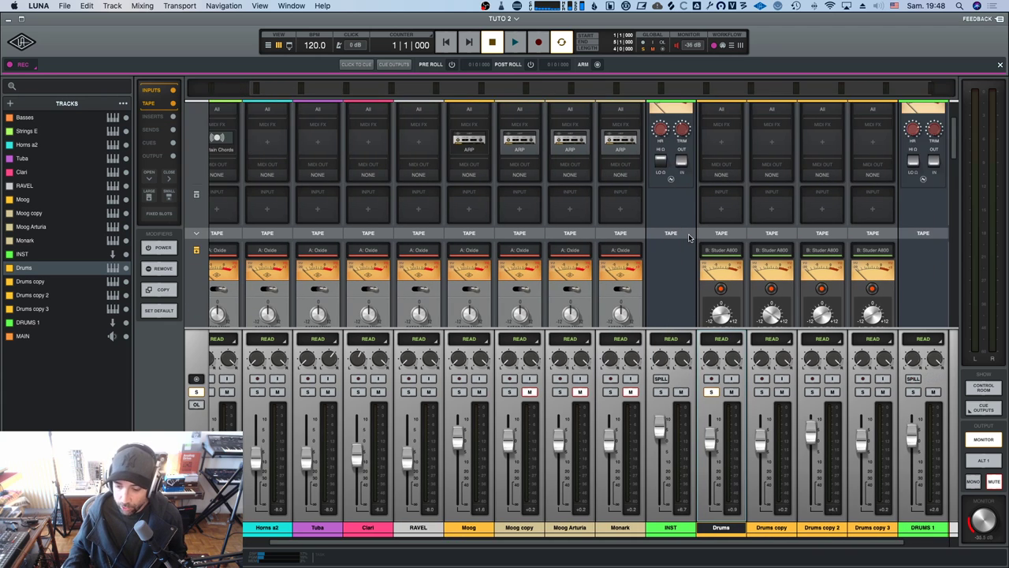
pyautogui.scroll(-2, 738, 285)
pyautogui.scroll(3, 732, 272)
pyautogui.scroll(-3, 729, 237)
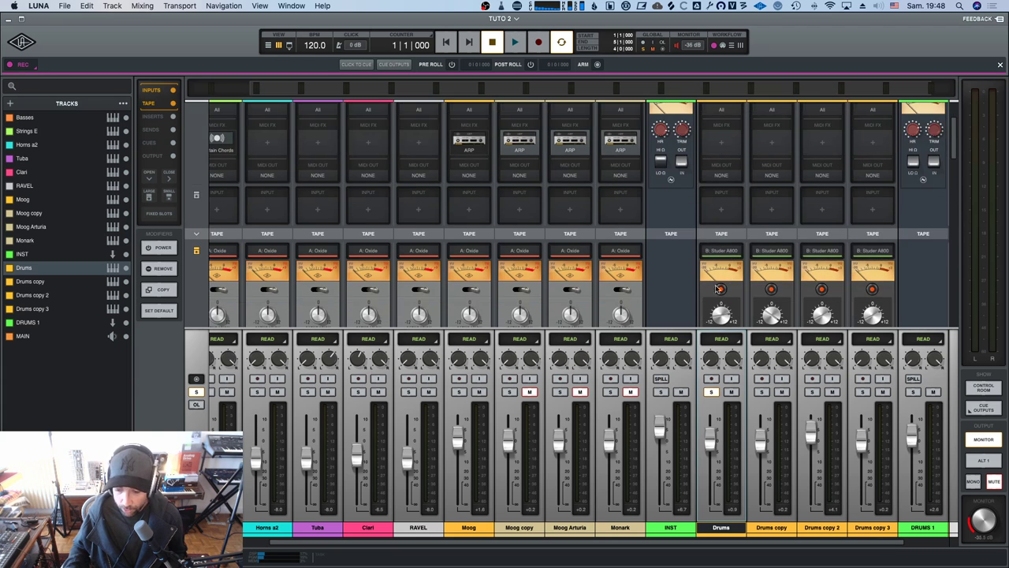
pyautogui.scroll(3, 727, 197)
pyautogui.scroll(-3, 724, 205)
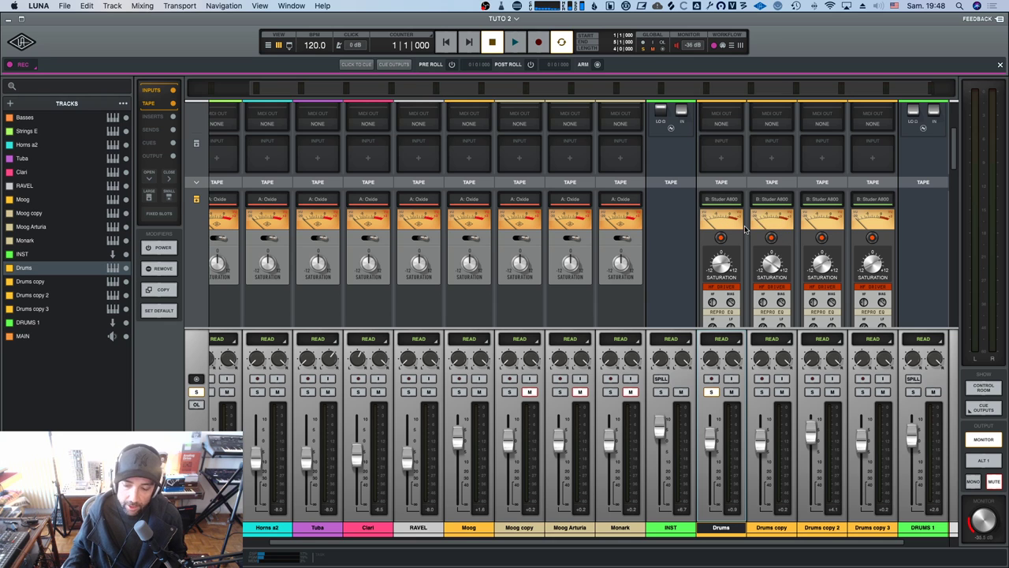
pyautogui.scroll(2, 744, 227)
pyautogui.scroll(1, 773, 145)
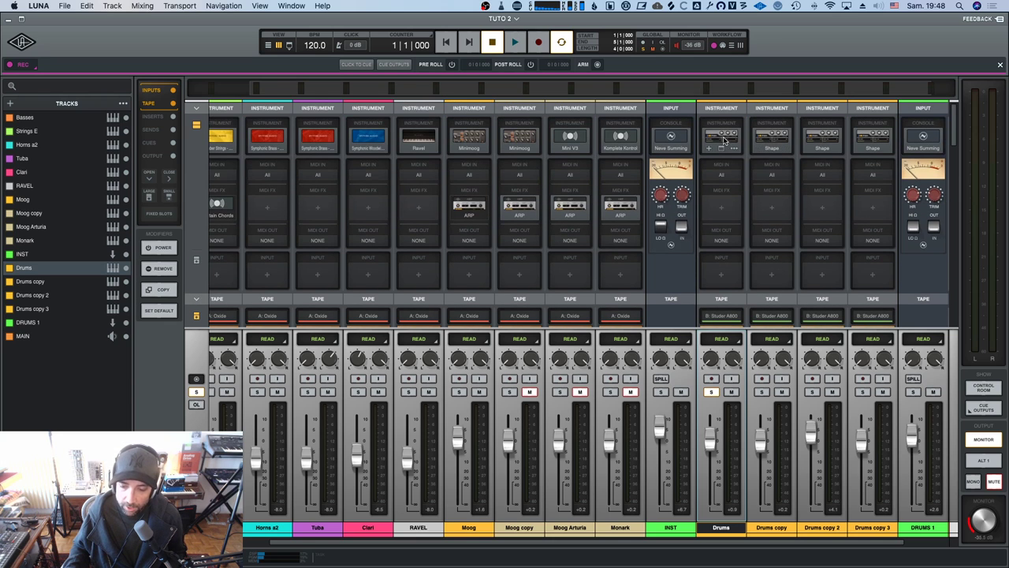
pyautogui.scroll(-3, 781, 149)
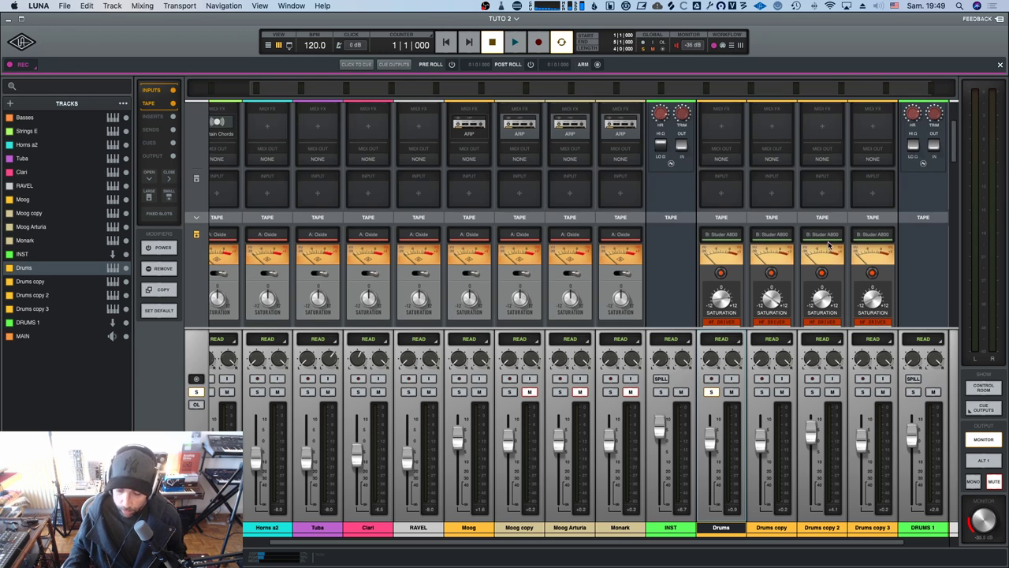
pyautogui.scroll(-1, 773, 259)
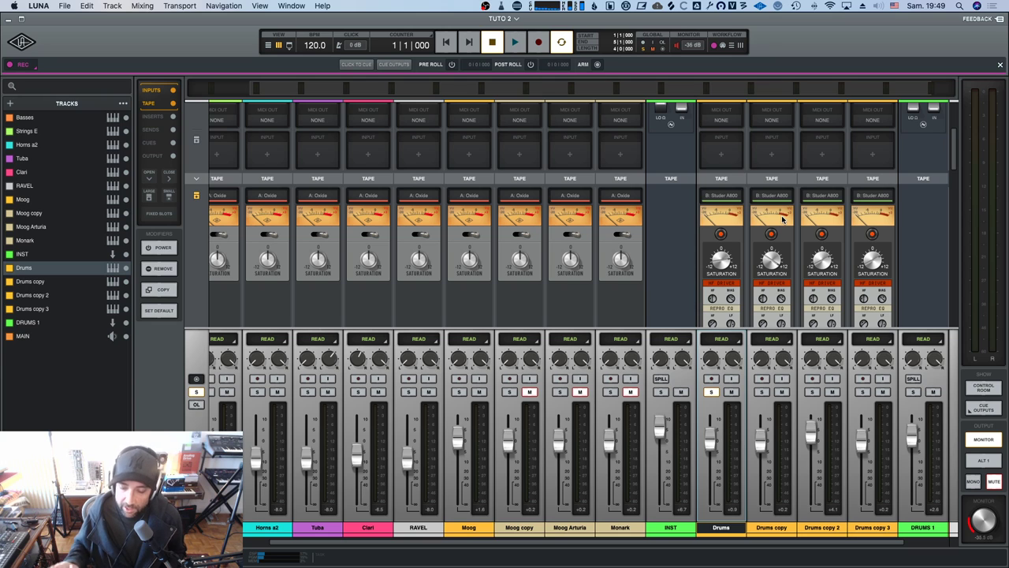
# Play the soloed Drums track, add Drums copy to the solo during playback, and stop.
pyautogui.press('space')
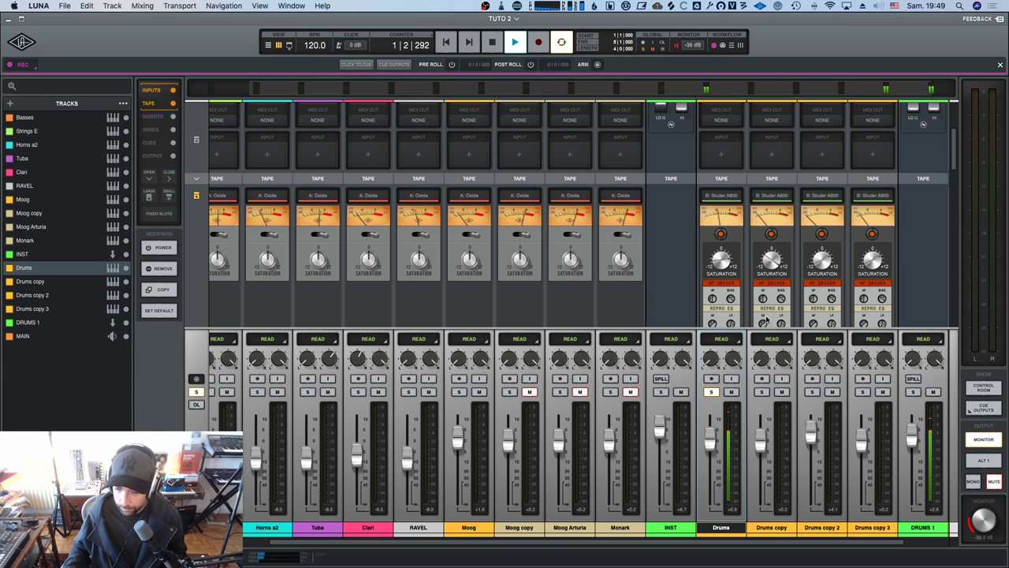
pyautogui.click(761, 392)
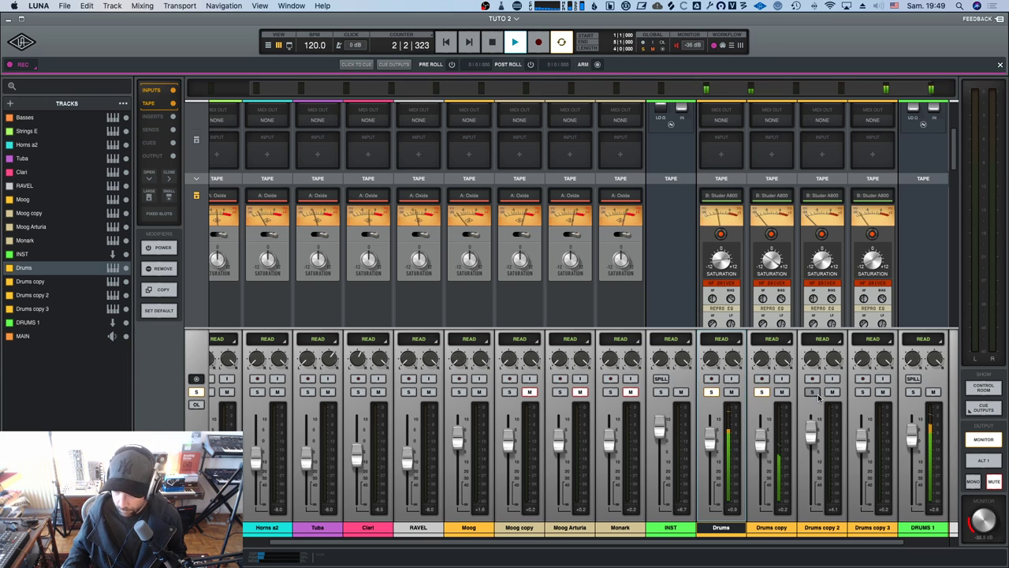
pyautogui.press('space')
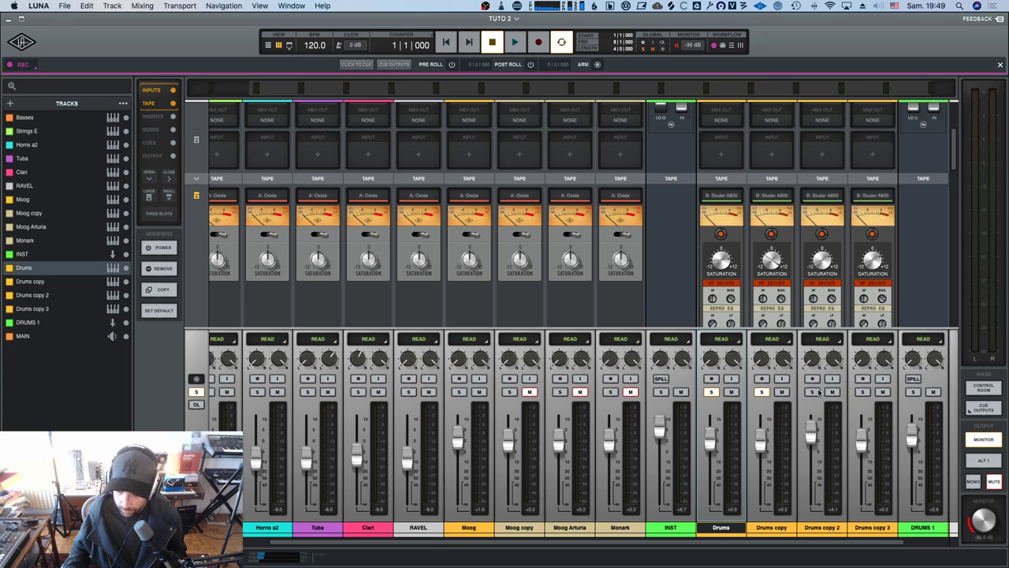
# Add Drums copy 2 and Drums copy 3 to the soloed drum tracks, play them together, and stop.
pyautogui.click(812, 392)
pyautogui.press('space')
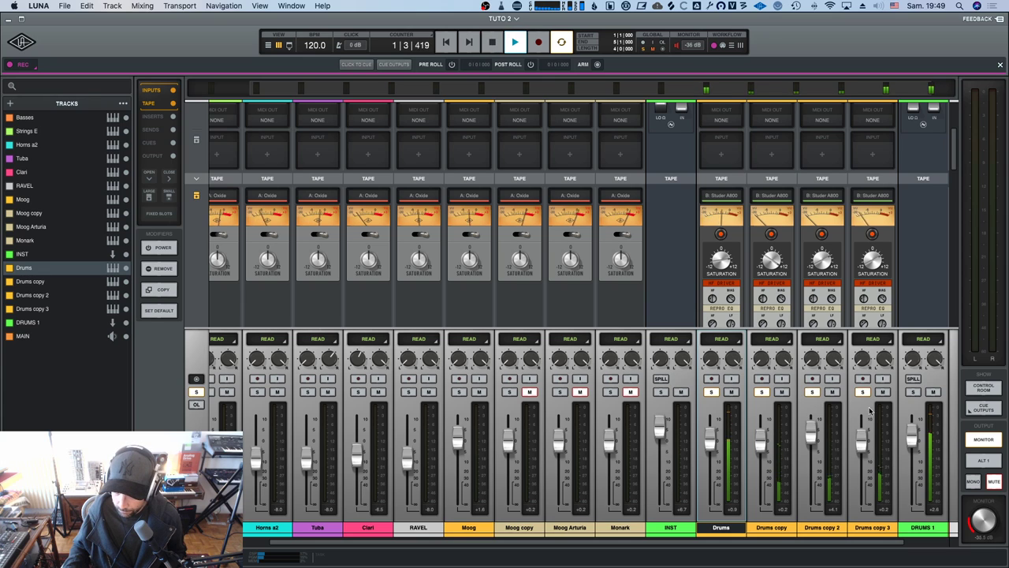
pyautogui.press('space')
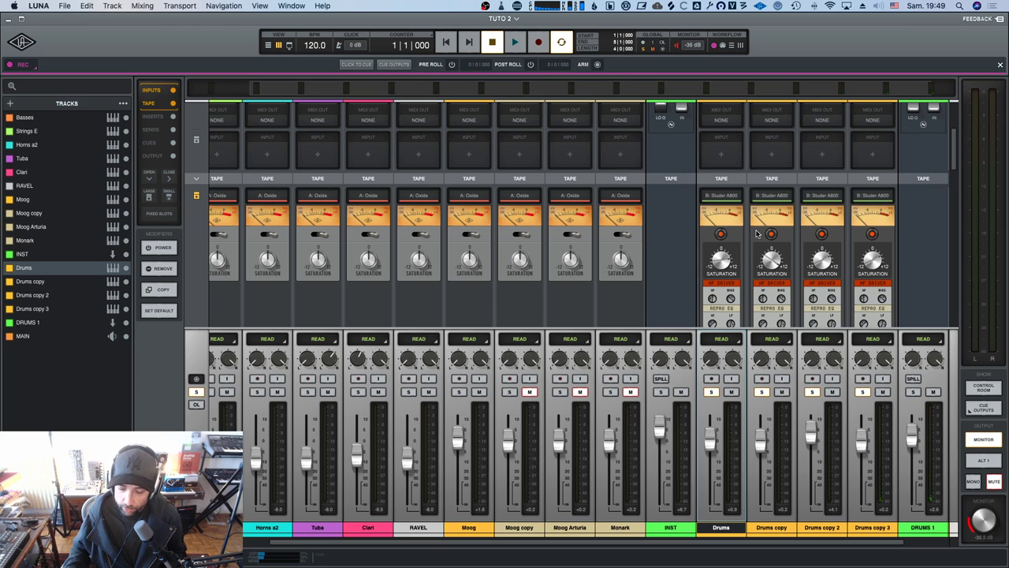
# Select the DRUMS 1 and MAIN buses together, play the soloed drums through their Neve Summing stages, and stop.
pyautogui.scroll(-1, 785, 241)
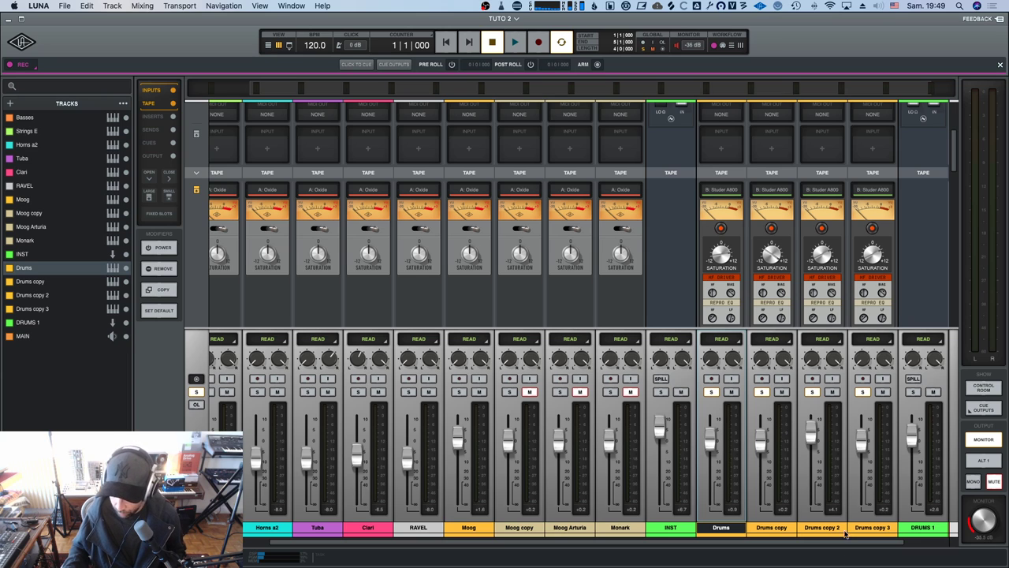
pyautogui.hscroll(2, 910, 541)
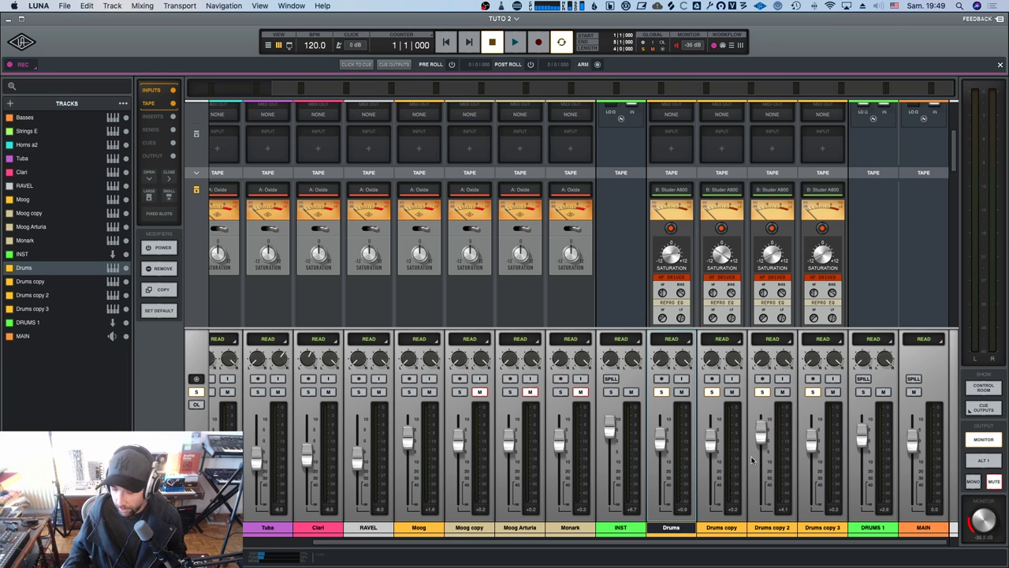
pyautogui.scroll(4, 788, 213)
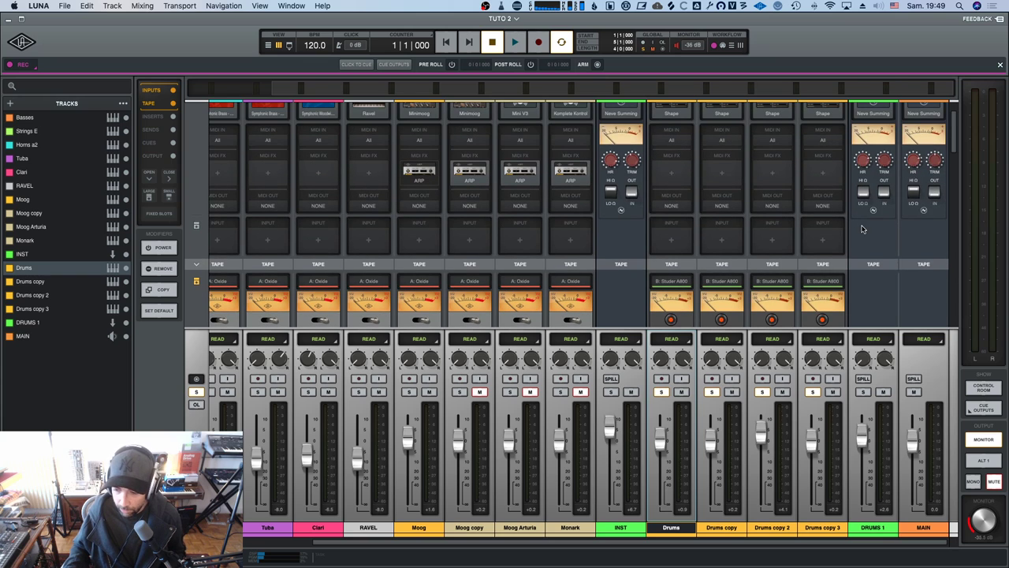
pyautogui.click(863, 528)
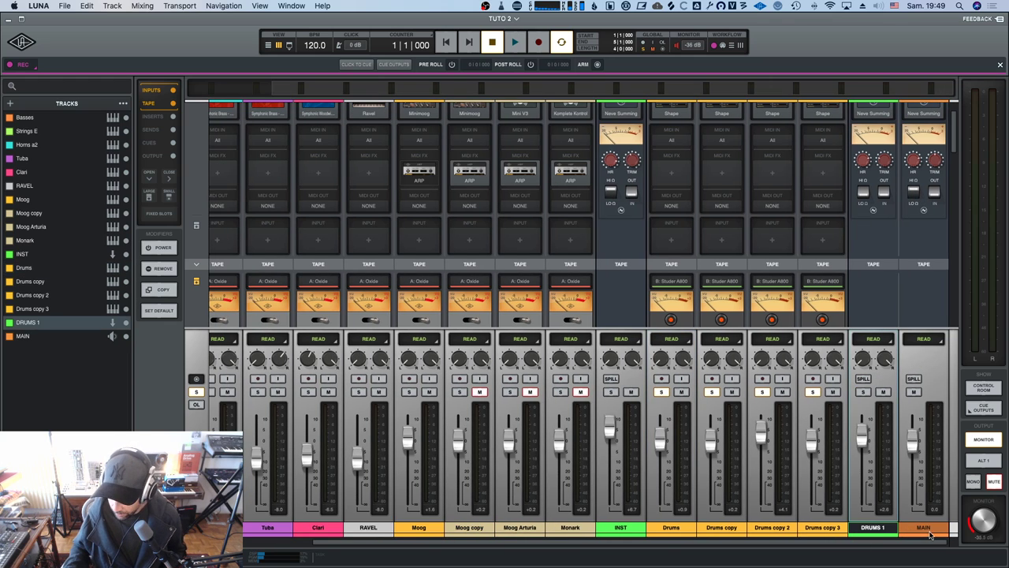
pyautogui.keyDown('shift'); pyautogui.click(930, 534); pyautogui.keyUp('shift')
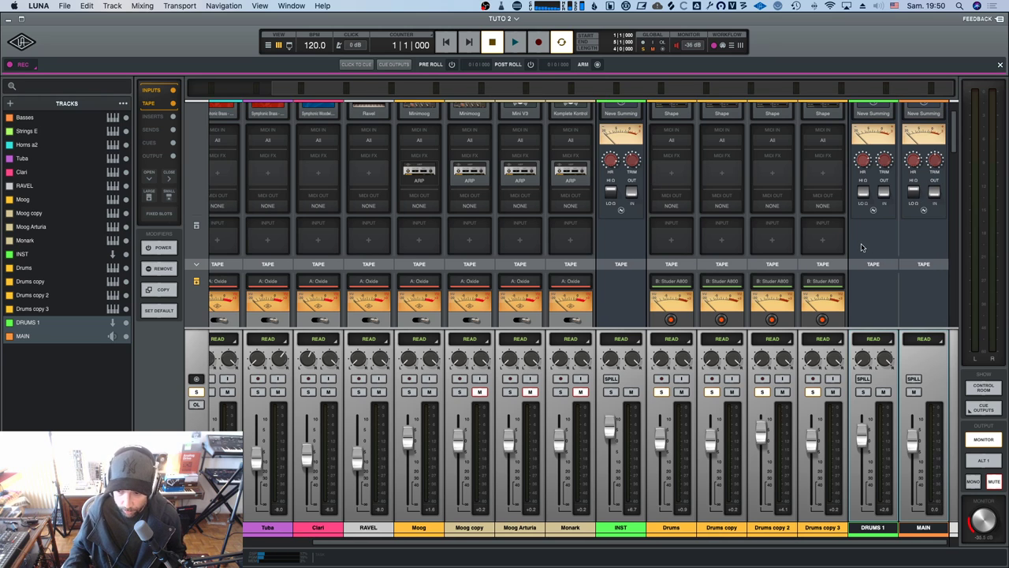
pyautogui.press('space')
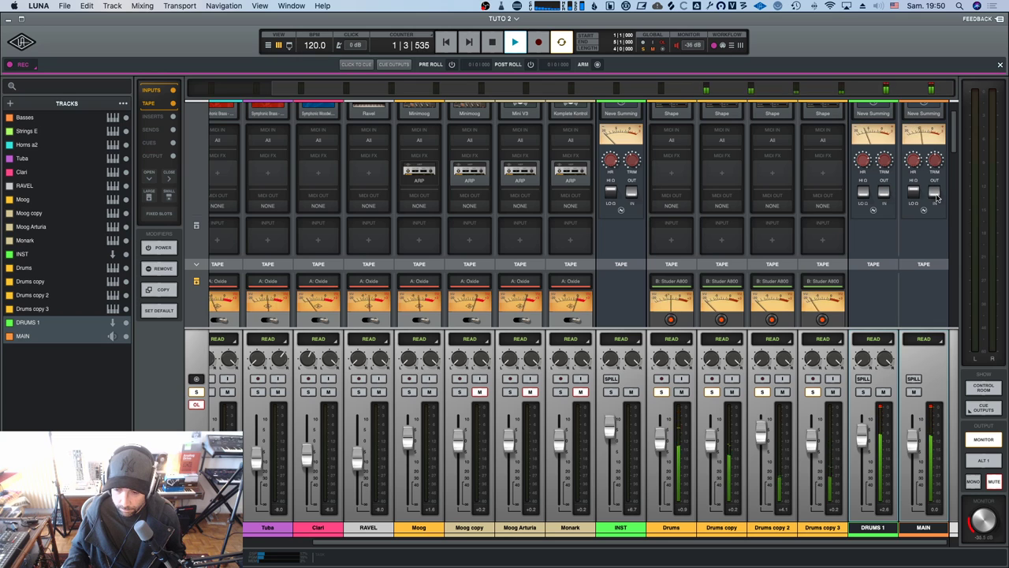
pyautogui.press('space')
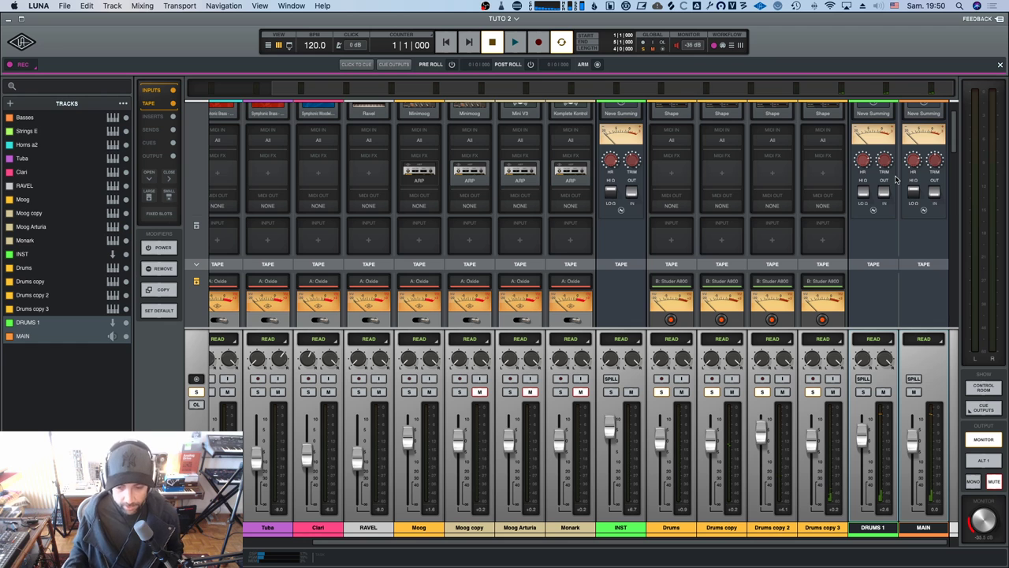
# Compare the Neve Summing controls on the INST, DRUMS 1 and MAIN buses with the Oxide and Studer A800 tape on the tracks.
pyautogui.scroll(-5, 895, 182)
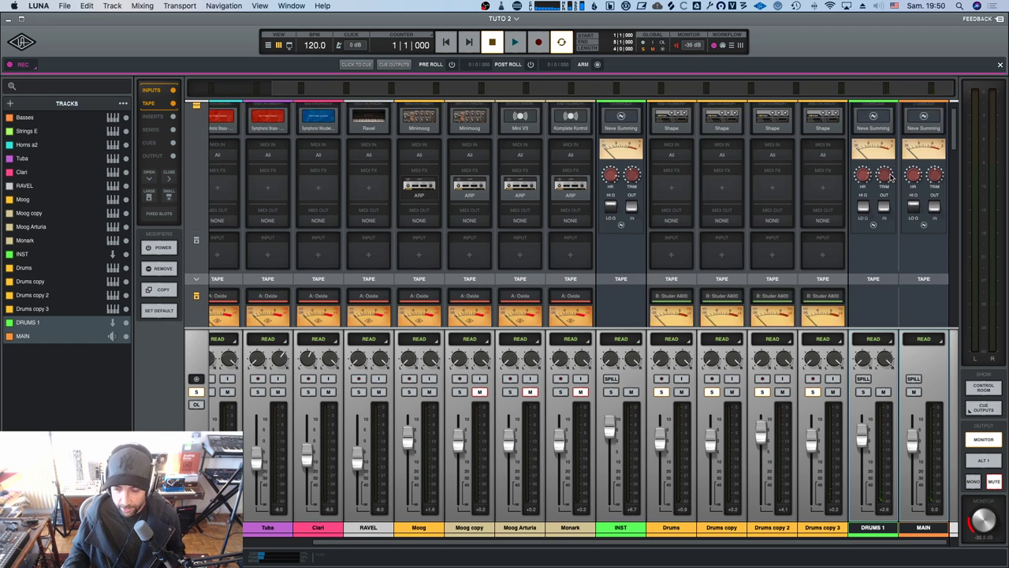
pyautogui.scroll(5, 891, 180)
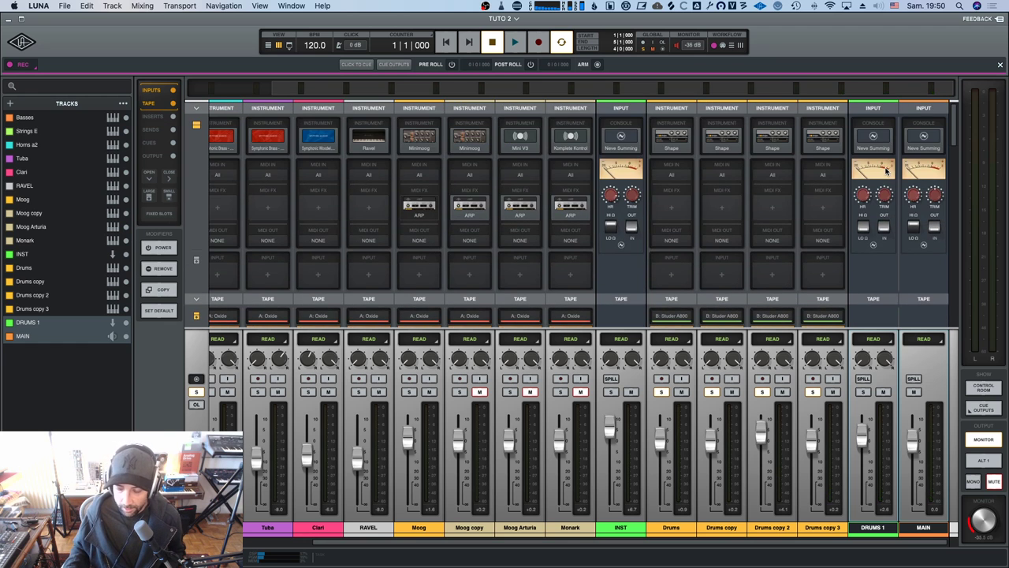
pyautogui.scroll(-5, 887, 171)
pyautogui.scroll(5, 890, 163)
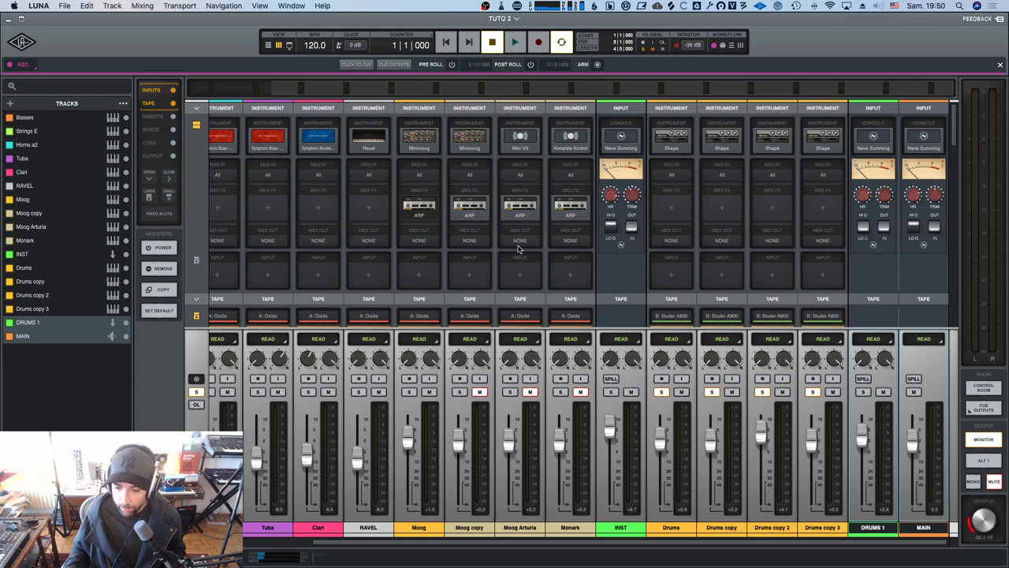
pyautogui.scroll(-5, 744, 275)
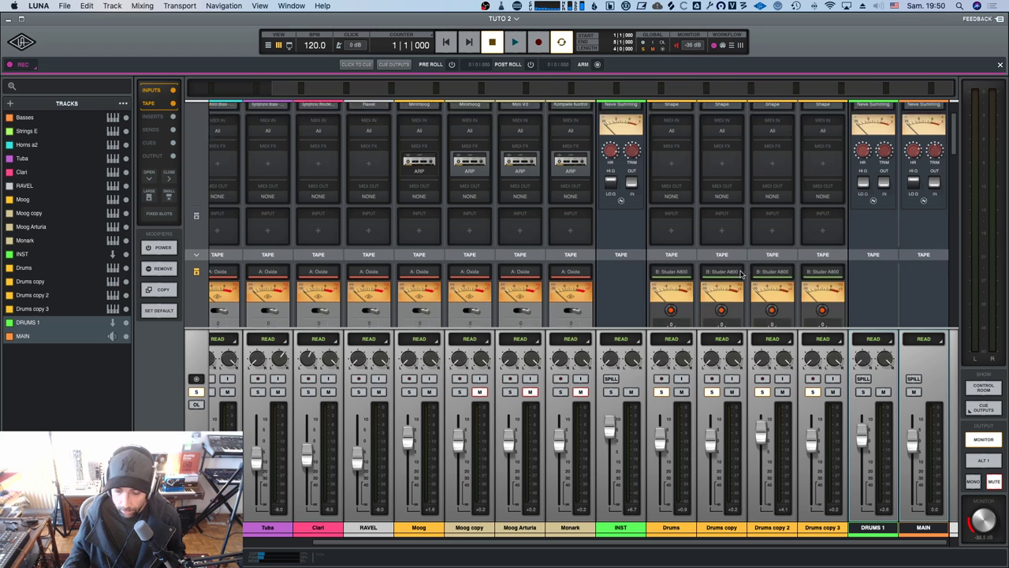
pyautogui.scroll(5, 474, 226)
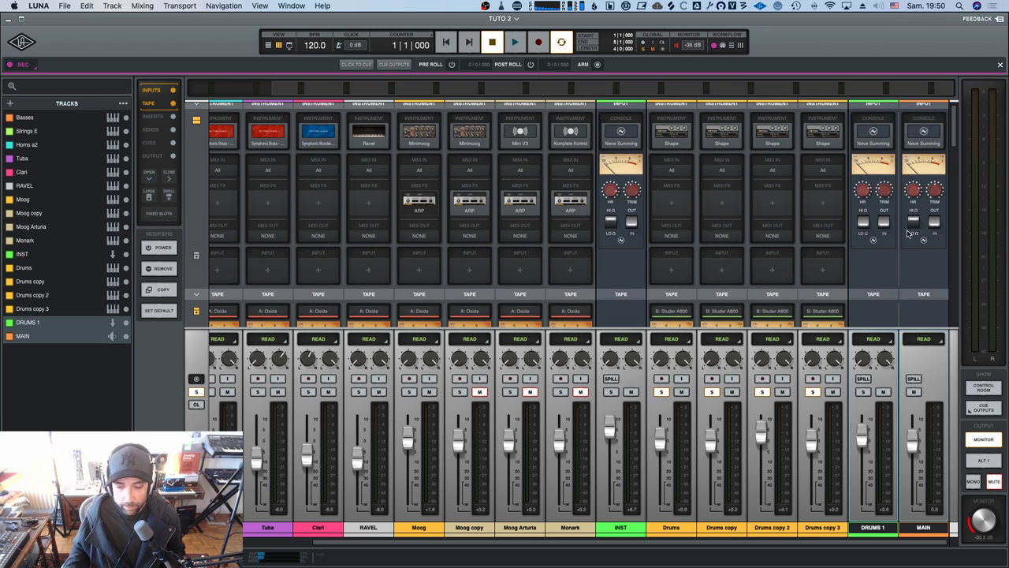
pyautogui.scroll(-1, 804, 208)
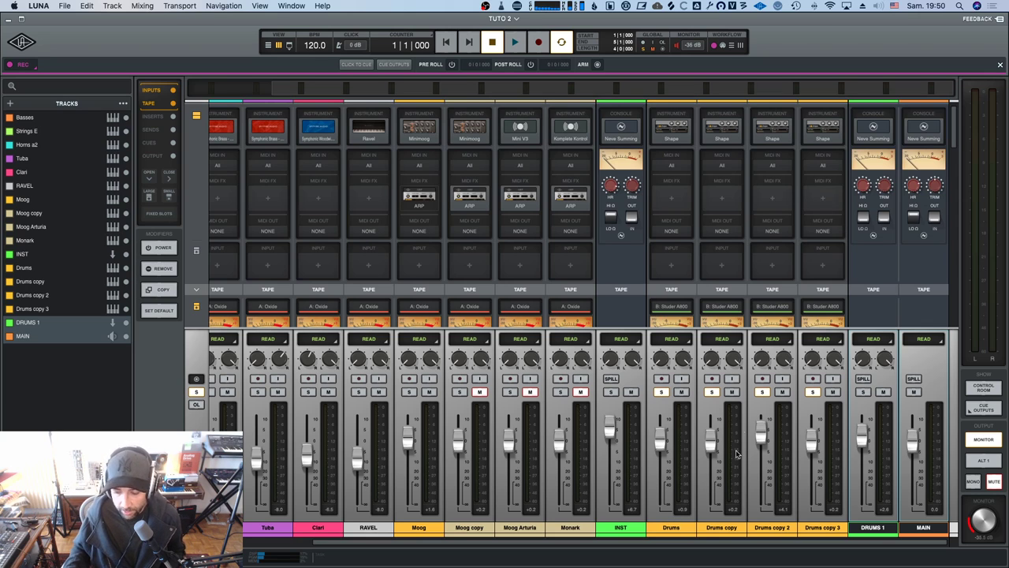
pyautogui.scroll(-4, 603, 323)
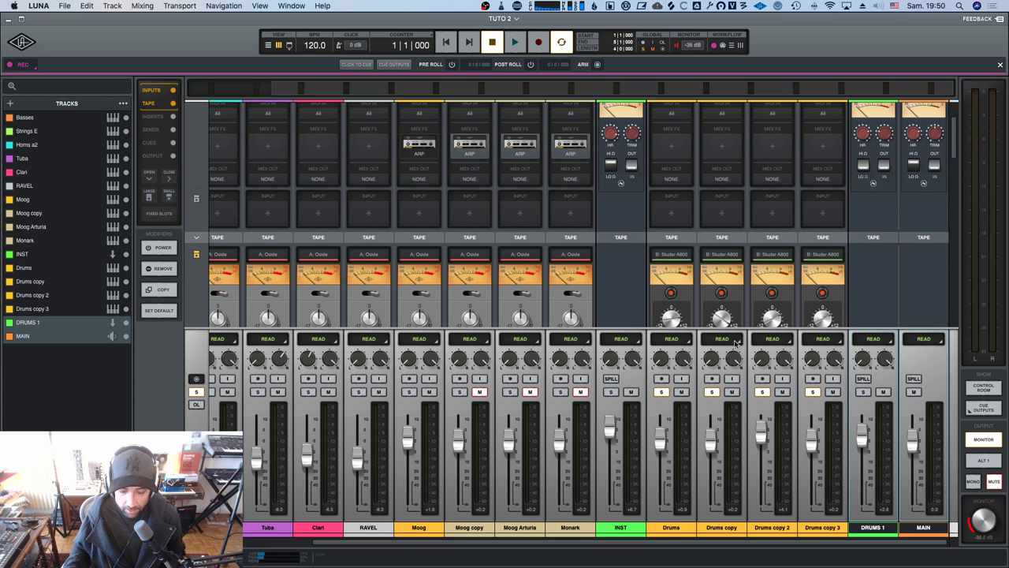
pyautogui.scroll(-3, 552, 315)
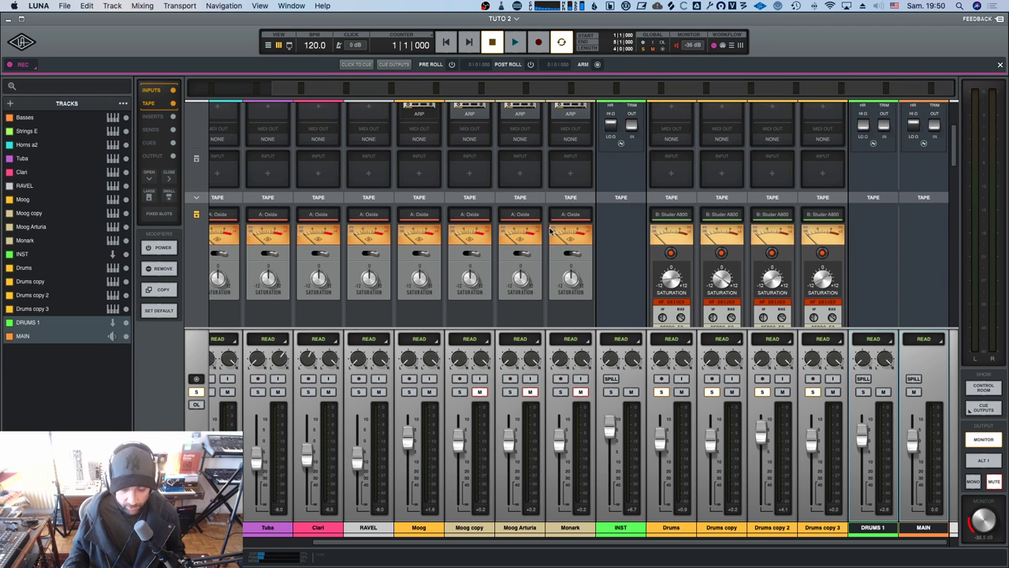
# Review the mixer's channel flow from instrument and console inputs through tape and inserts to sends and cues.
pyautogui.scroll(5, 551, 230)
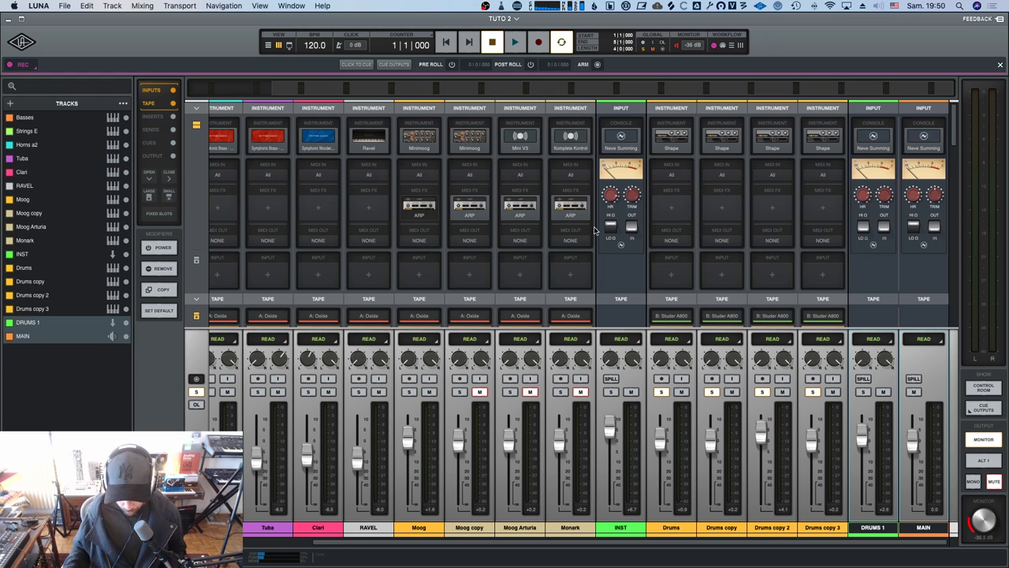
pyautogui.scroll(-6, 612, 255)
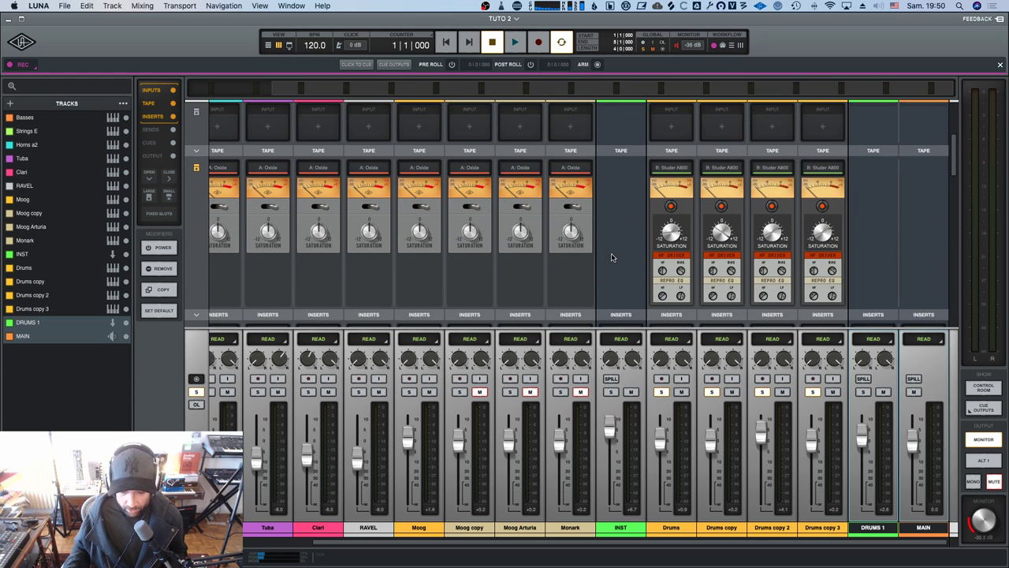
pyautogui.scroll(-10, 611, 257)
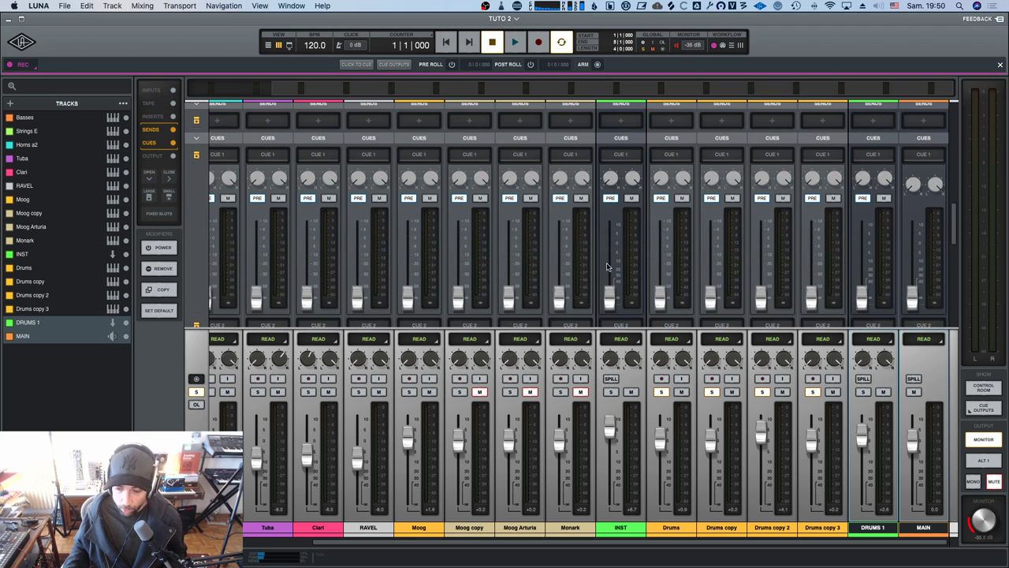
pyautogui.scroll(12, 605, 265)
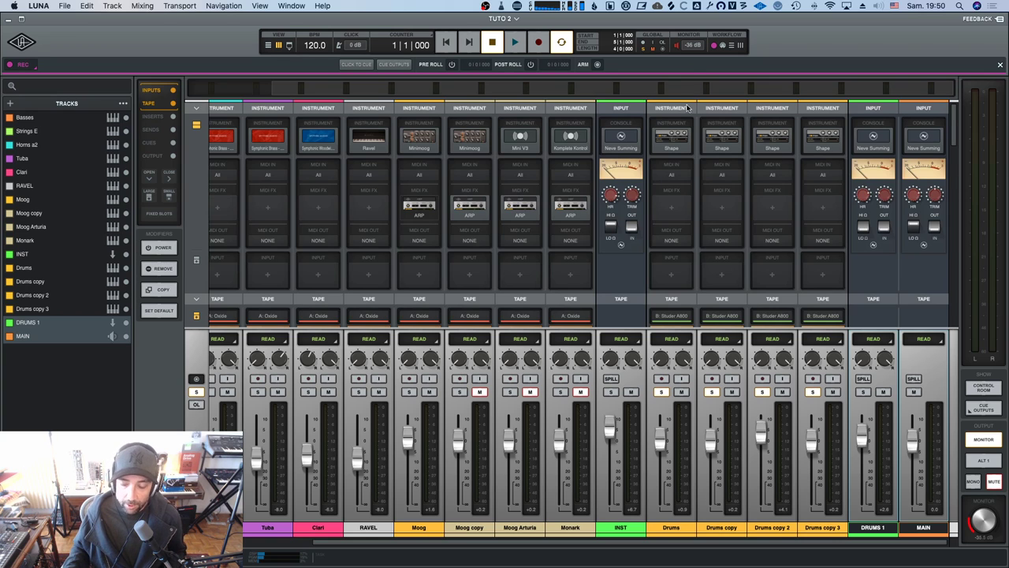
pyautogui.scroll(-6, 444, 292)
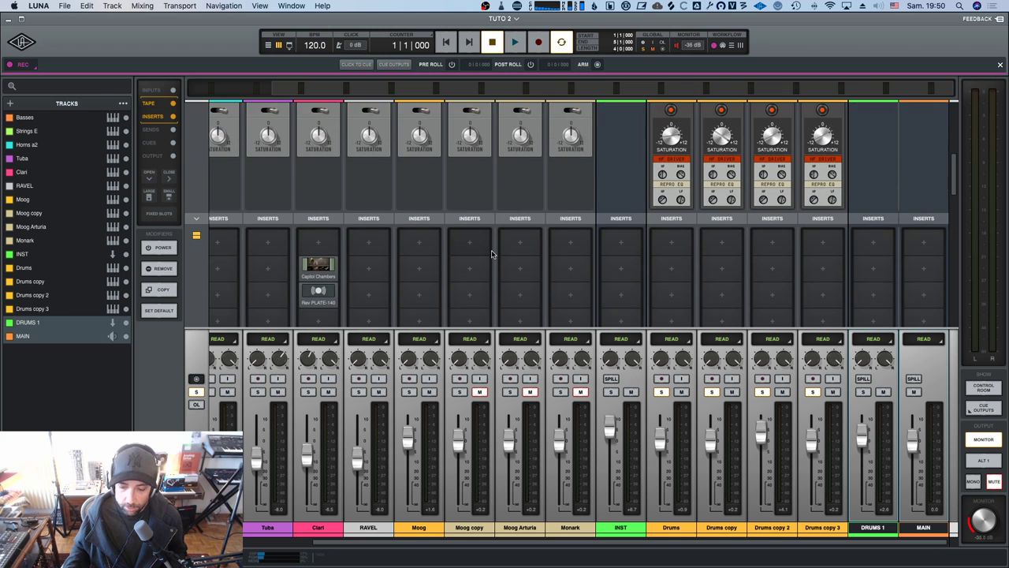
pyautogui.scroll(-2, 471, 286)
pyautogui.scroll(8, 465, 282)
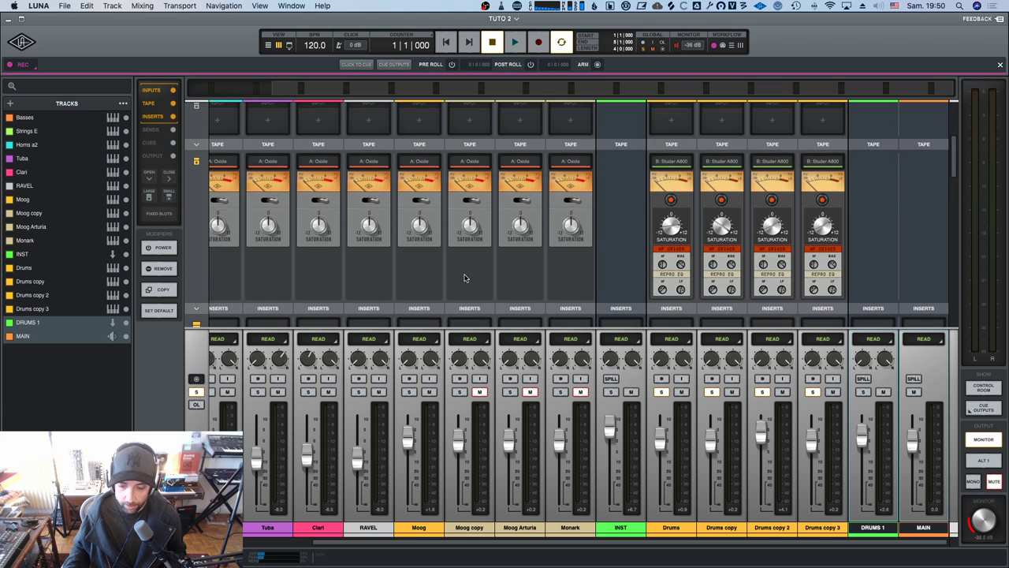
pyautogui.scroll(-1, 796, 183)
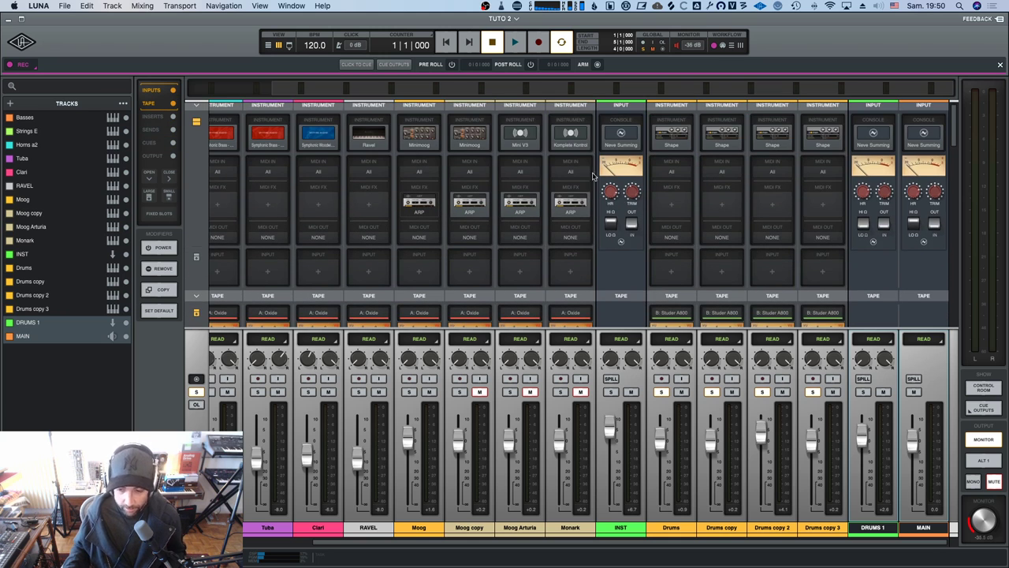
# Select the Basses track and start creating a new stereo instrument track.
pyautogui.hscroll(-5, 454, 195)
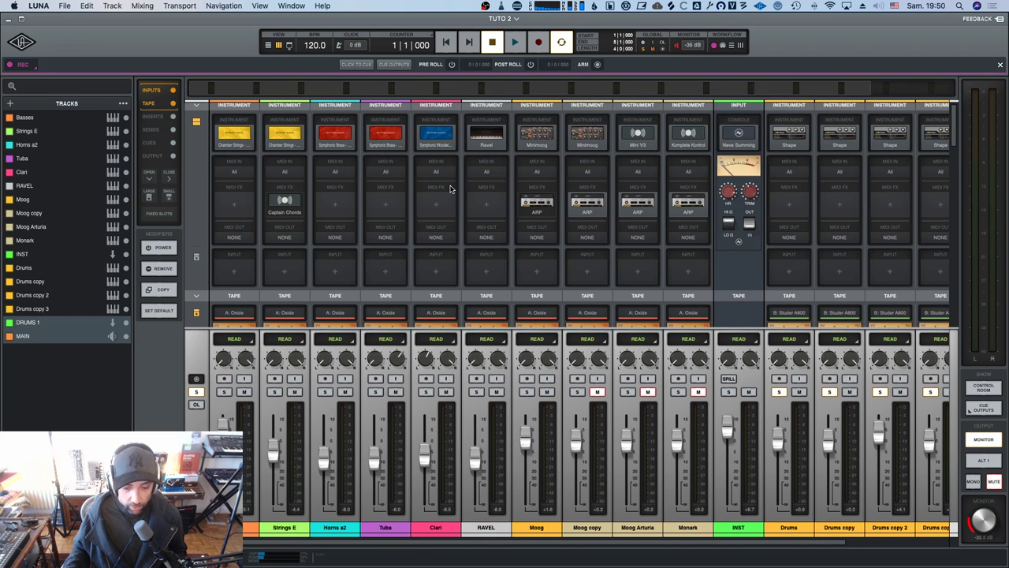
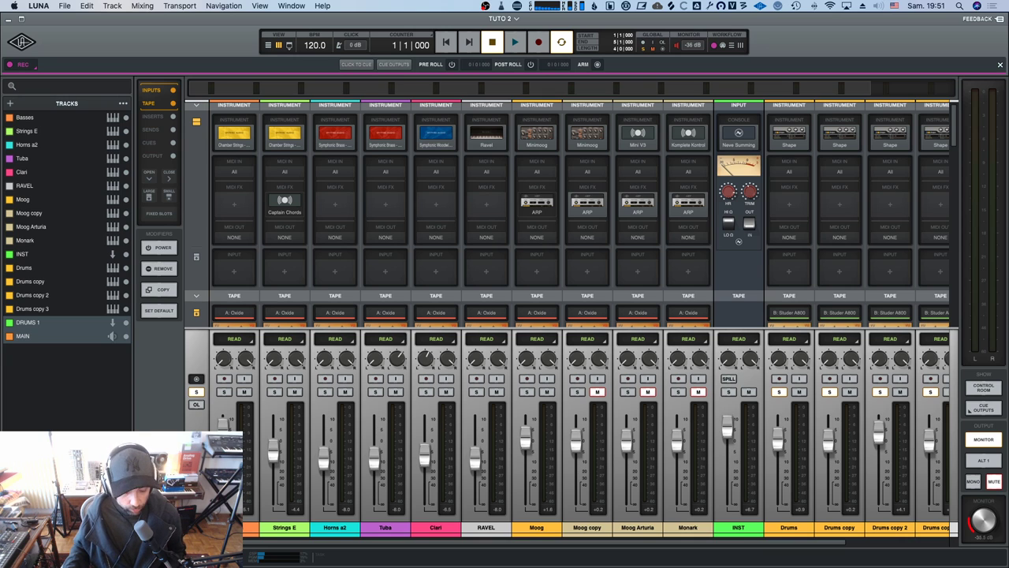
pyautogui.click(233, 297)
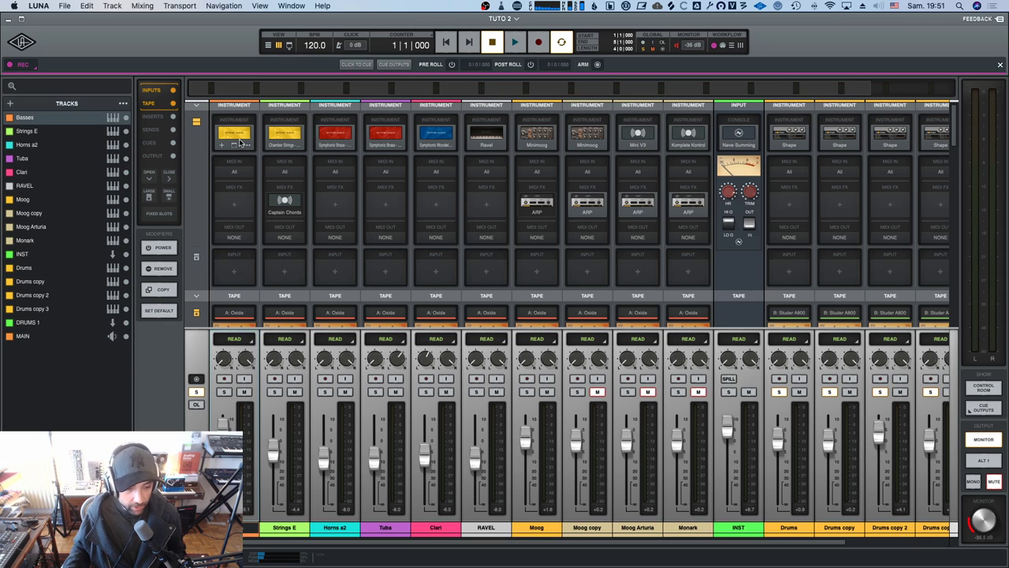
pyautogui.click(11, 104)
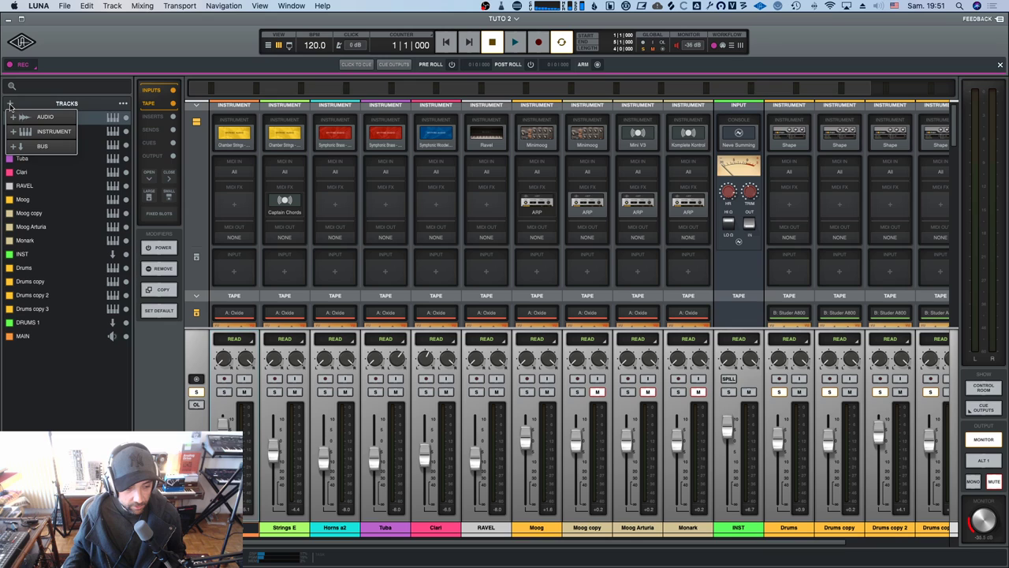
pyautogui.click(47, 131)
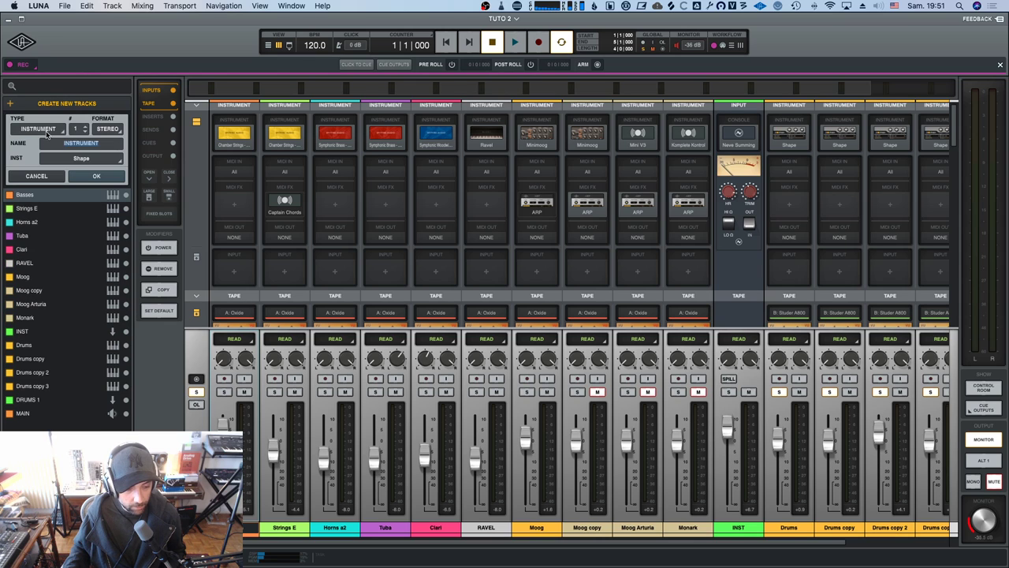
# Browse the instrument choices for the new track, from Universal Audio and Arturia down to Spitfire Audio's Chamber Strings and Symphonic Brass.
pyautogui.click(88, 160)
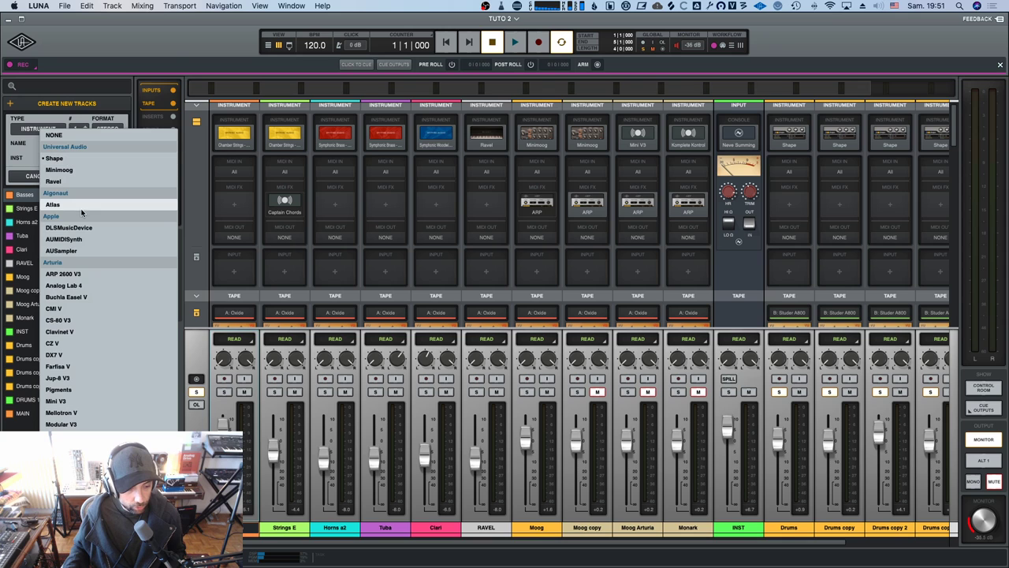
pyautogui.scroll(-2, 82, 208)
pyautogui.scroll(-5, 81, 208)
pyautogui.scroll(6, 81, 208)
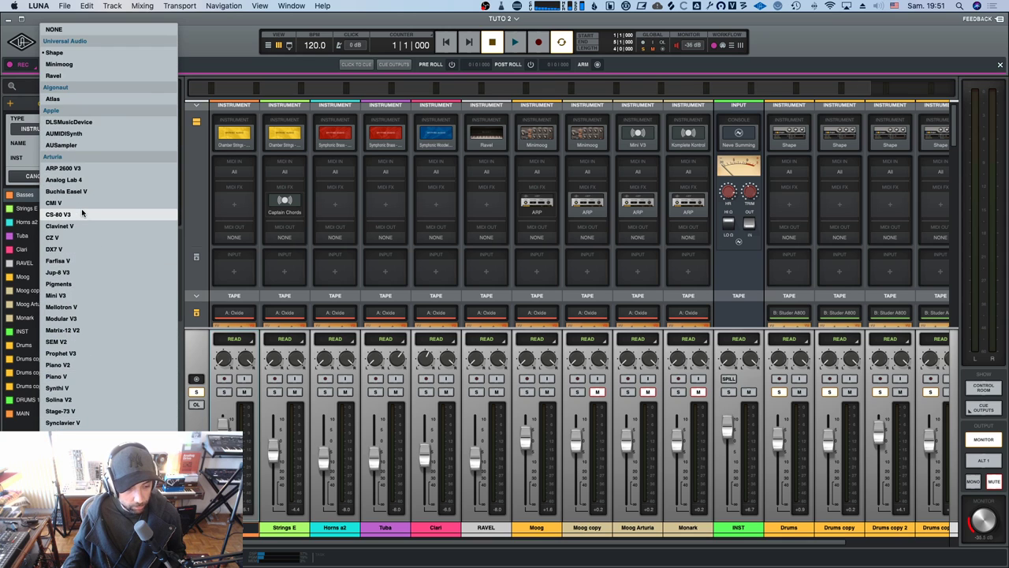
pyautogui.scroll(-2, 85, 186)
pyautogui.scroll(2, 85, 187)
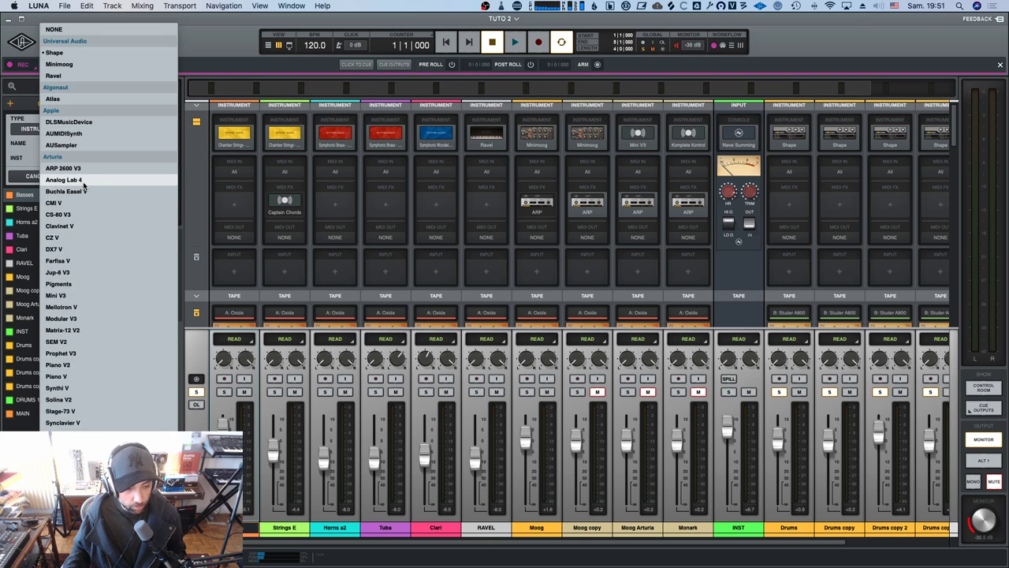
pyautogui.scroll(-2, 84, 160)
pyautogui.scroll(2, 84, 160)
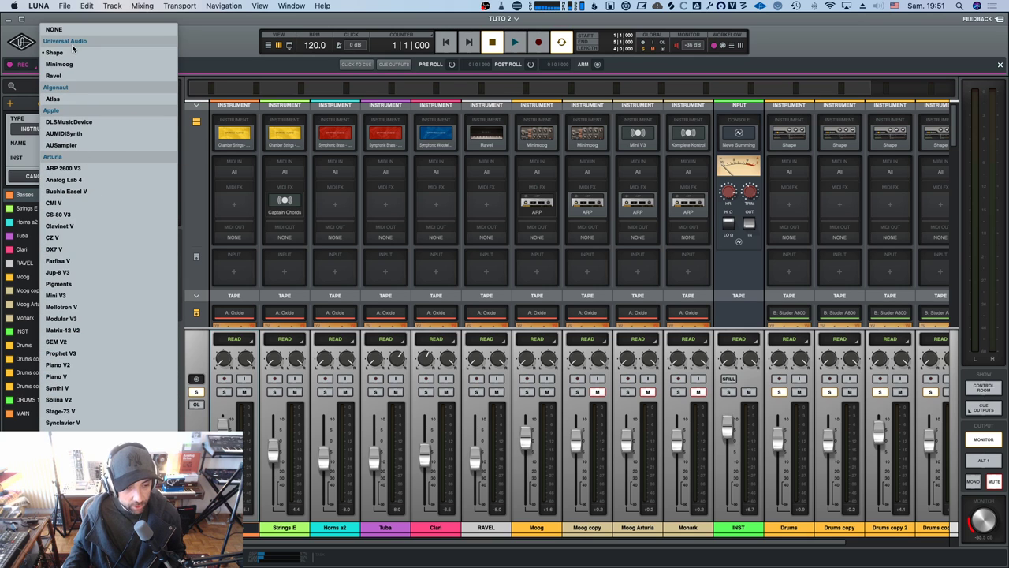
pyautogui.scroll(-10, 108, 216)
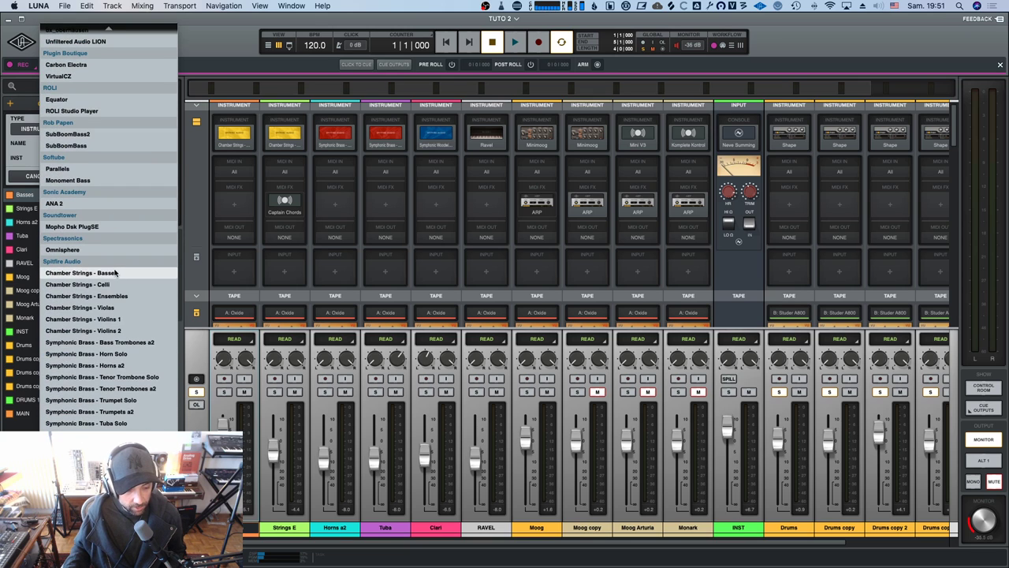
pyautogui.scroll(-1, 117, 272)
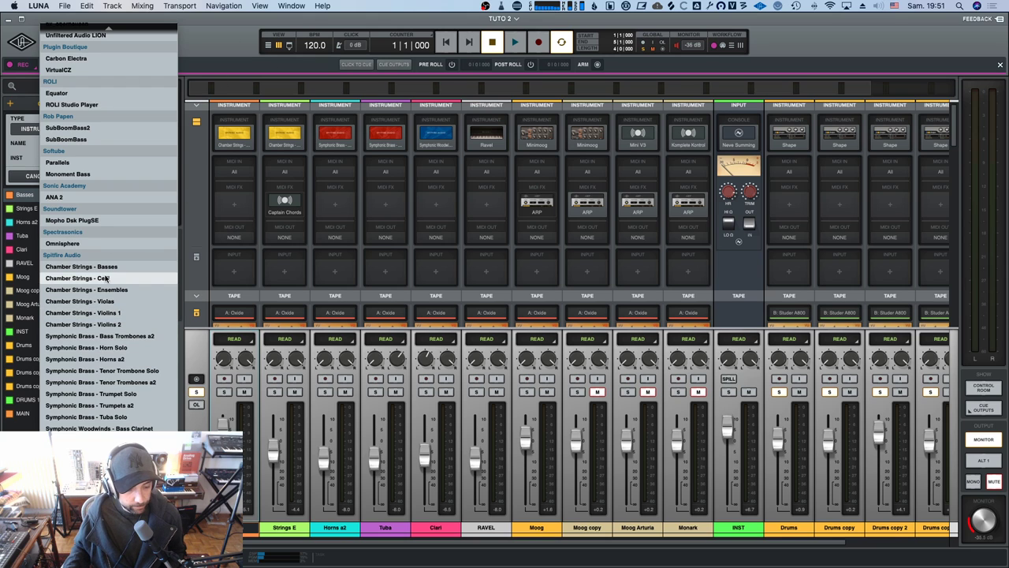
pyautogui.click(219, 41)
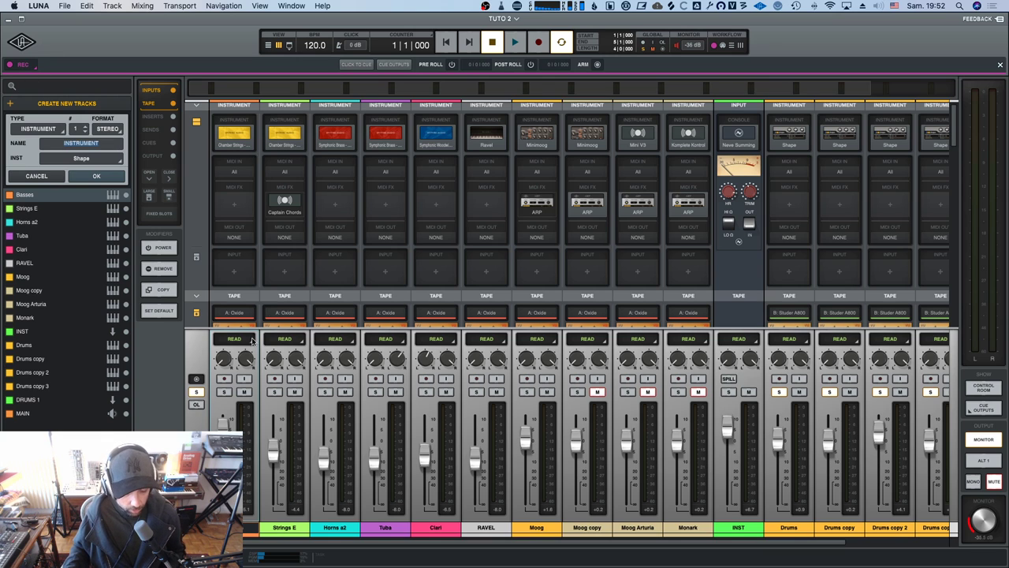
# Solo the Basses track and the INST bus, leaving the new track's name blank and the INST bus selected.
pyautogui.click(225, 393)
pyautogui.press('BackSpace')
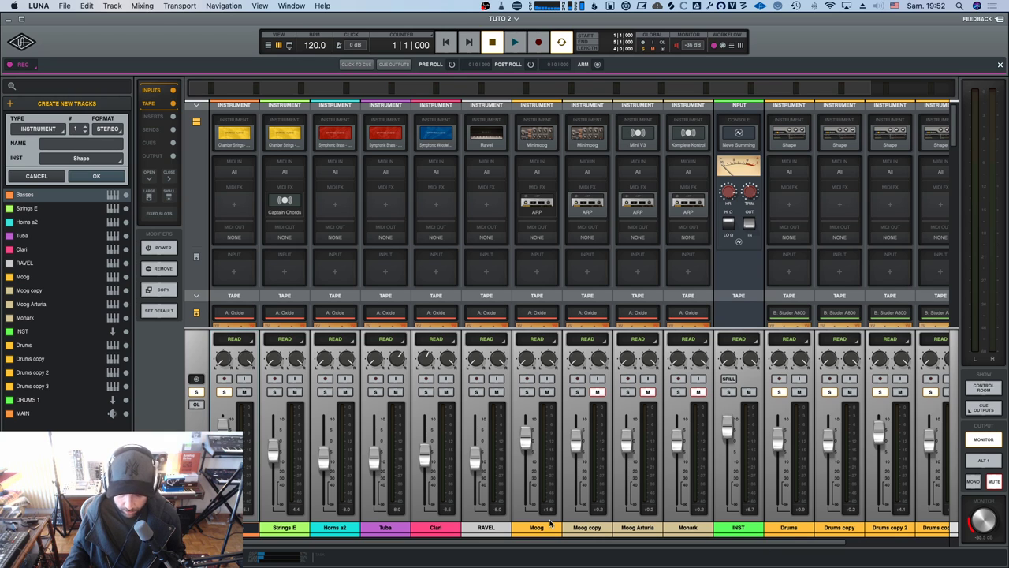
pyautogui.click(738, 528)
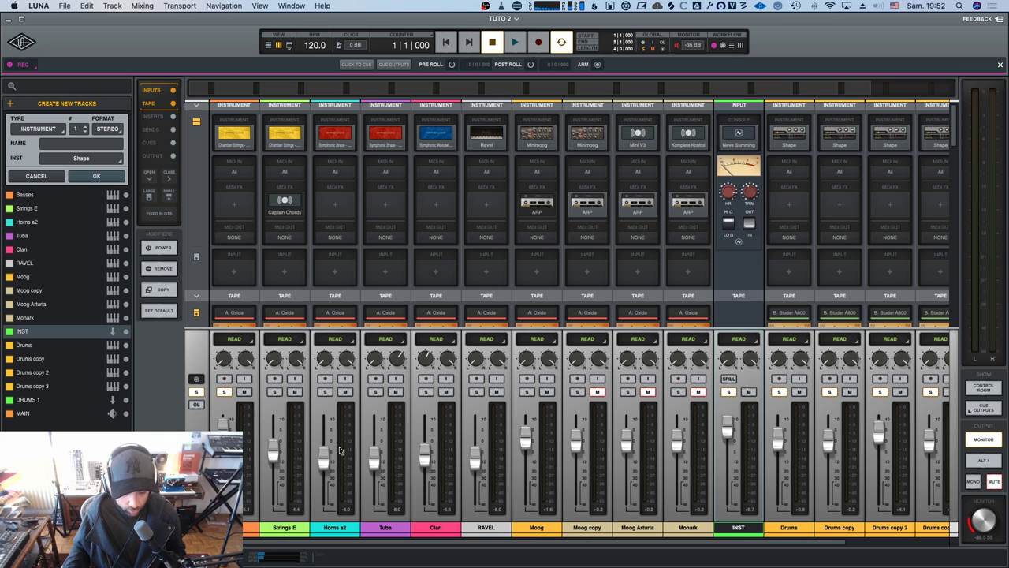
# Examine the INST bus's output routing, cues, sends, inserts and Neve Summing stage against the instrument channels.
pyautogui.scroll(-10, 312, 245)
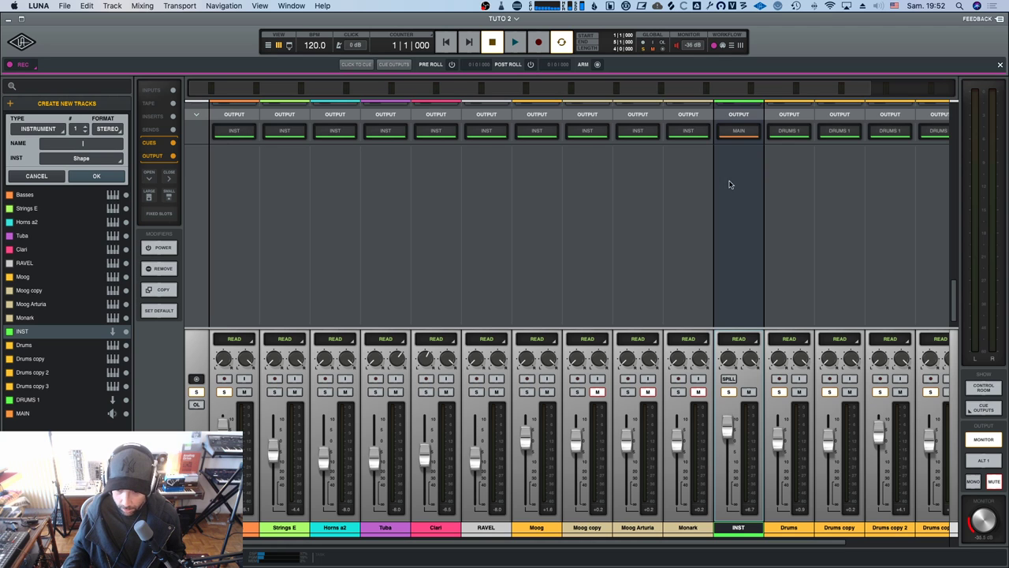
pyautogui.scroll(3, 741, 140)
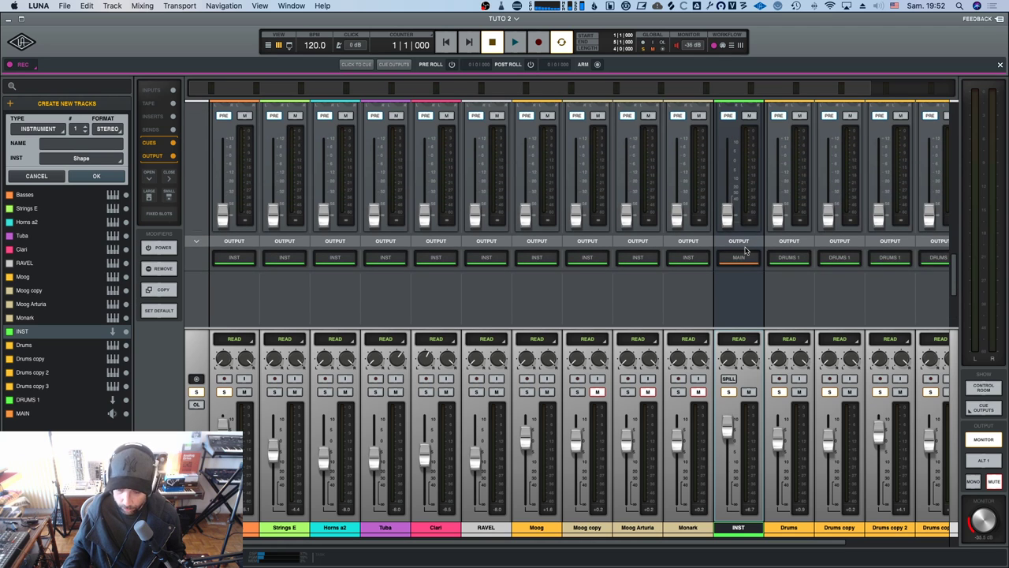
pyautogui.scroll(6, 749, 217)
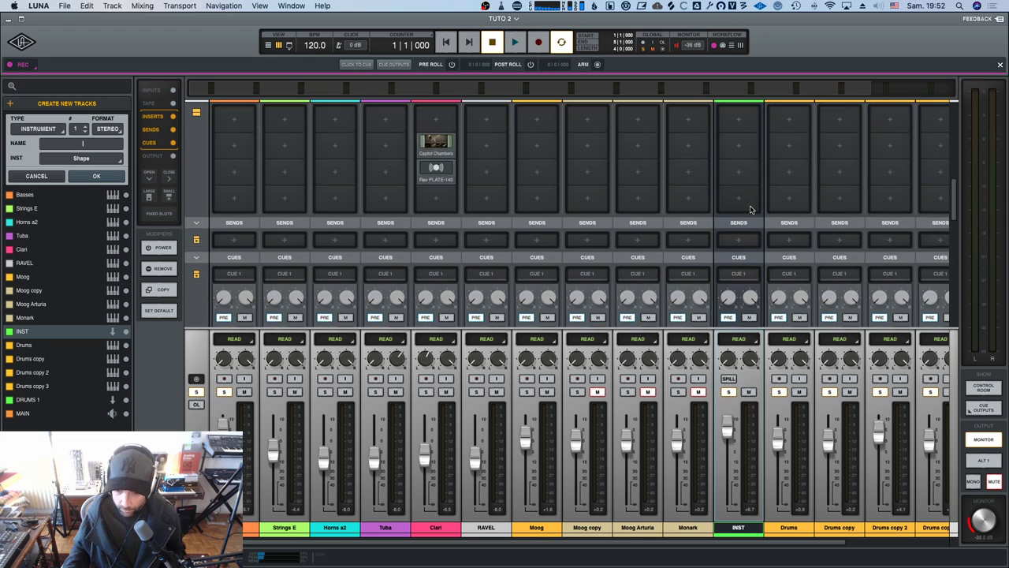
pyautogui.scroll(4, 750, 209)
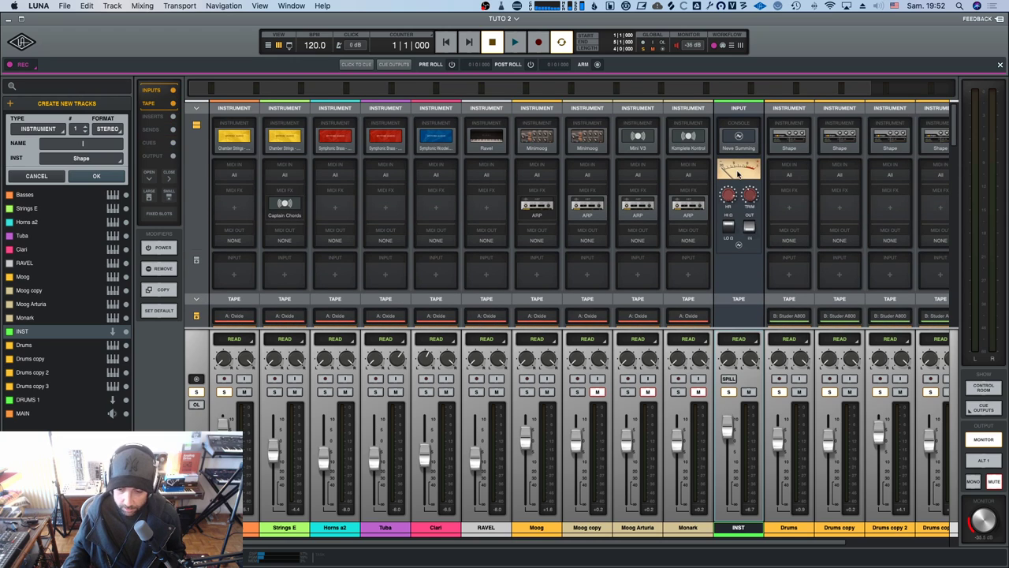
pyautogui.scroll(-10, 366, 186)
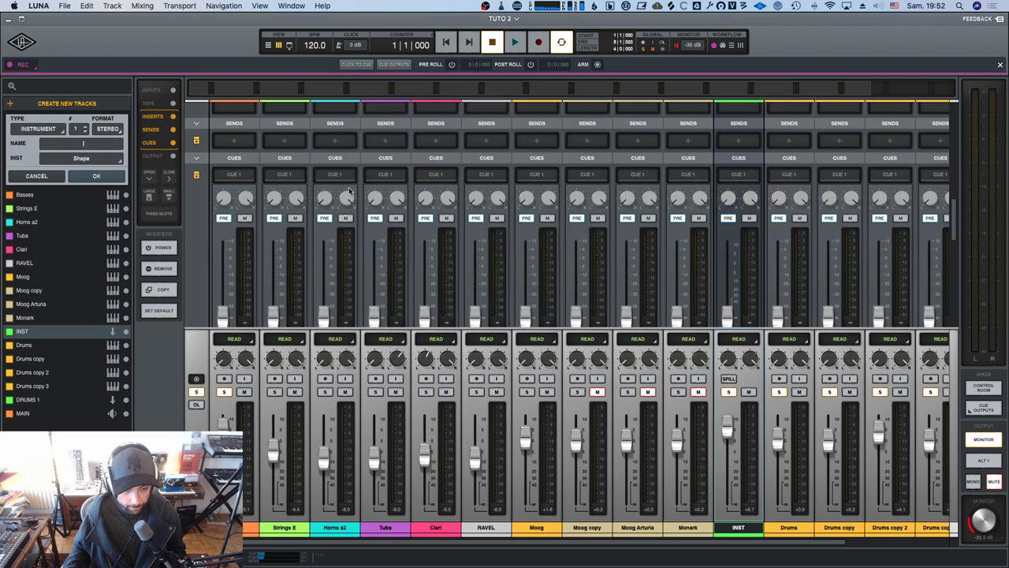
pyautogui.scroll(-1, 300, 243)
# Play the soloed channels briefly, stop, and take all the Drums tracks out of solo.
pyautogui.click(515, 43)
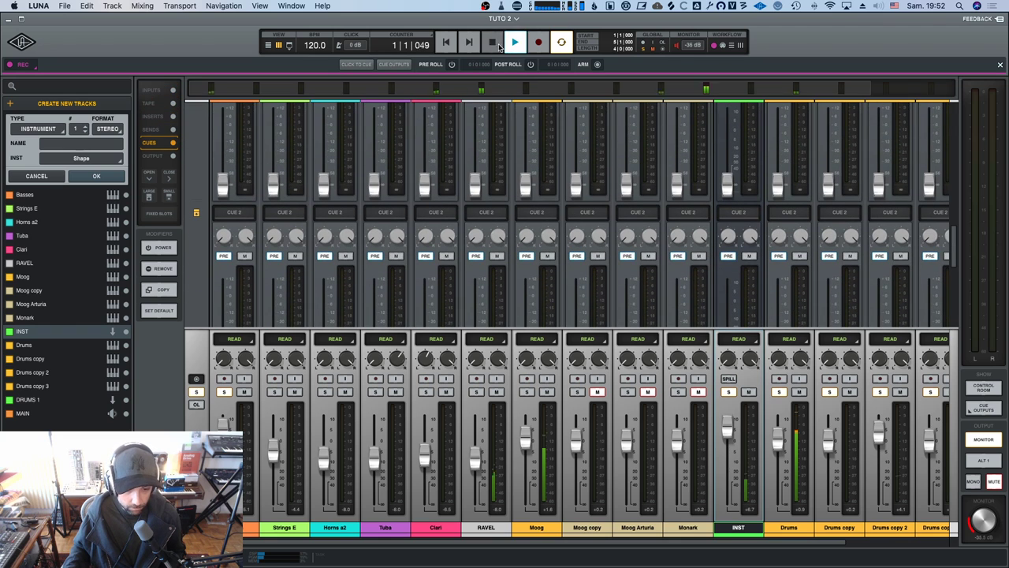
pyautogui.click(495, 46)
pyautogui.click(494, 46)
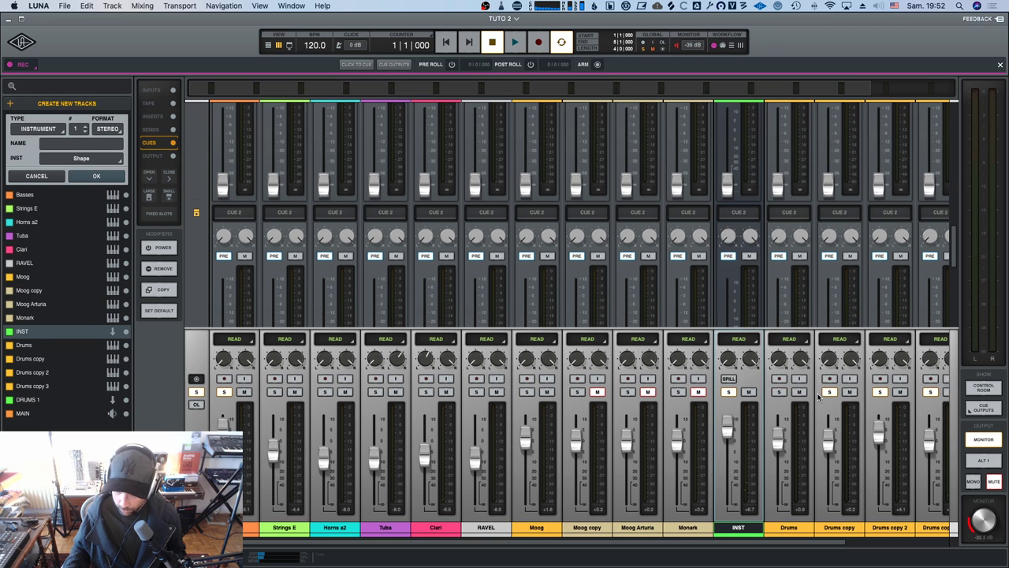
pyautogui.hscroll(2, 812, 404)
pyautogui.hscroll(-2, 812, 404)
pyautogui.hscroll(5, 811, 402)
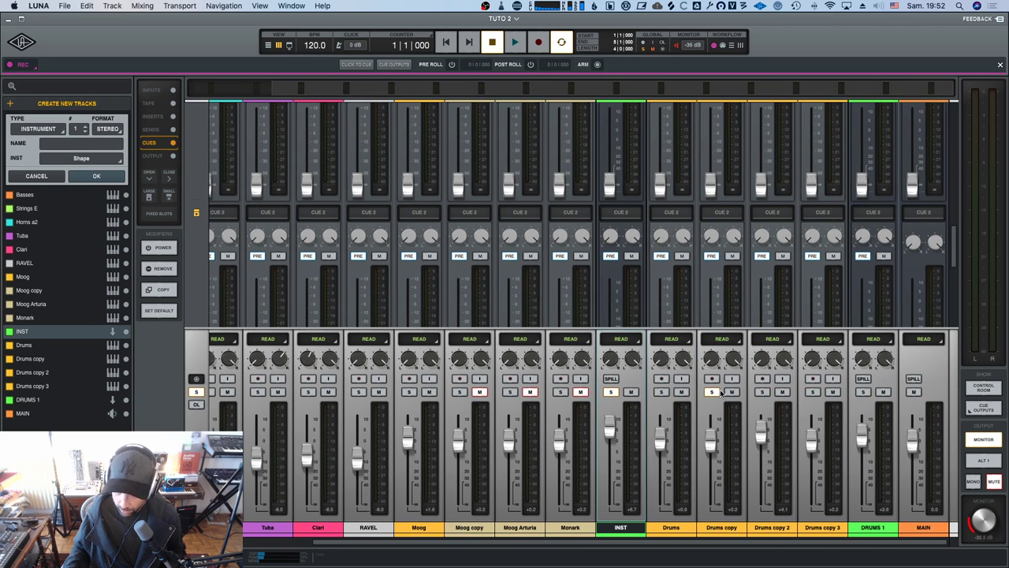
pyautogui.hscroll(-3, 710, 541)
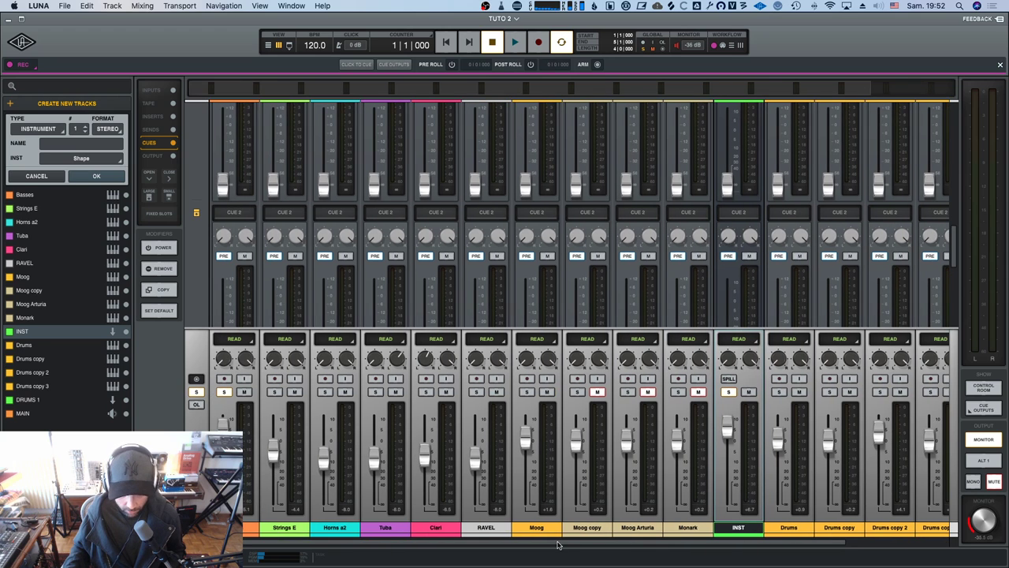
# Play the Basses and INST channels briefly, stop, and take the INST bus out of solo.
pyautogui.press('space')
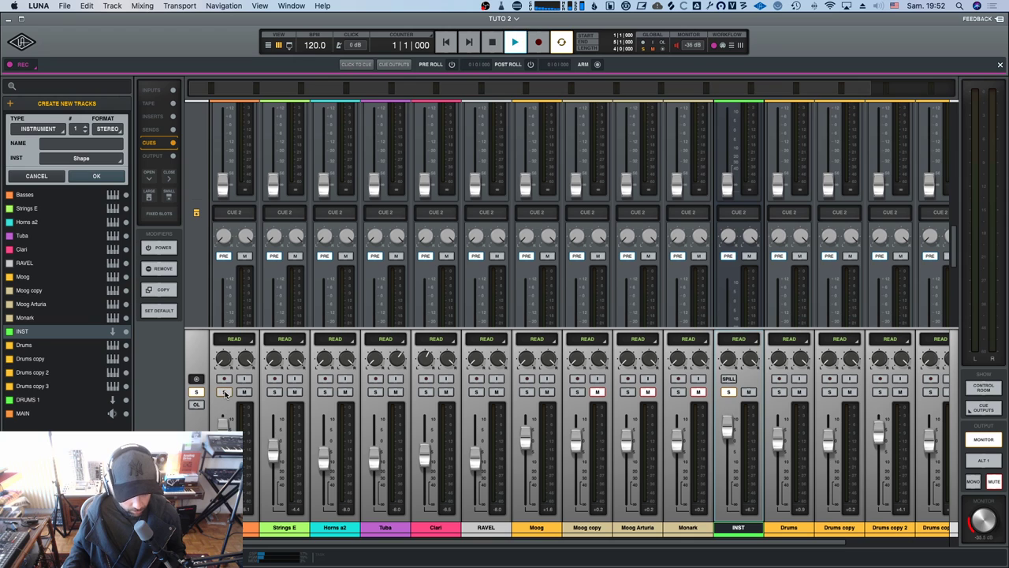
pyautogui.press('space')
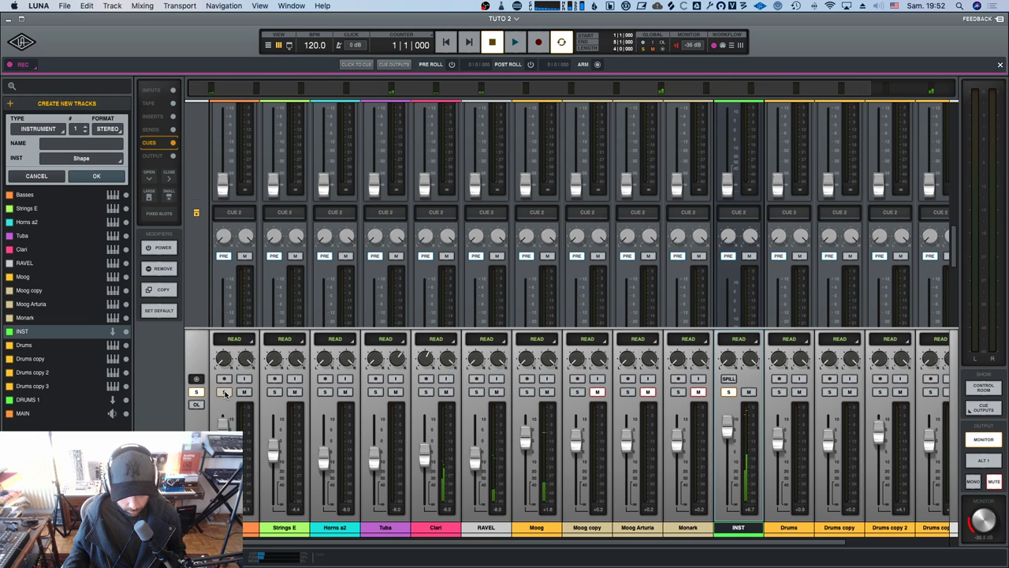
pyautogui.click(732, 393)
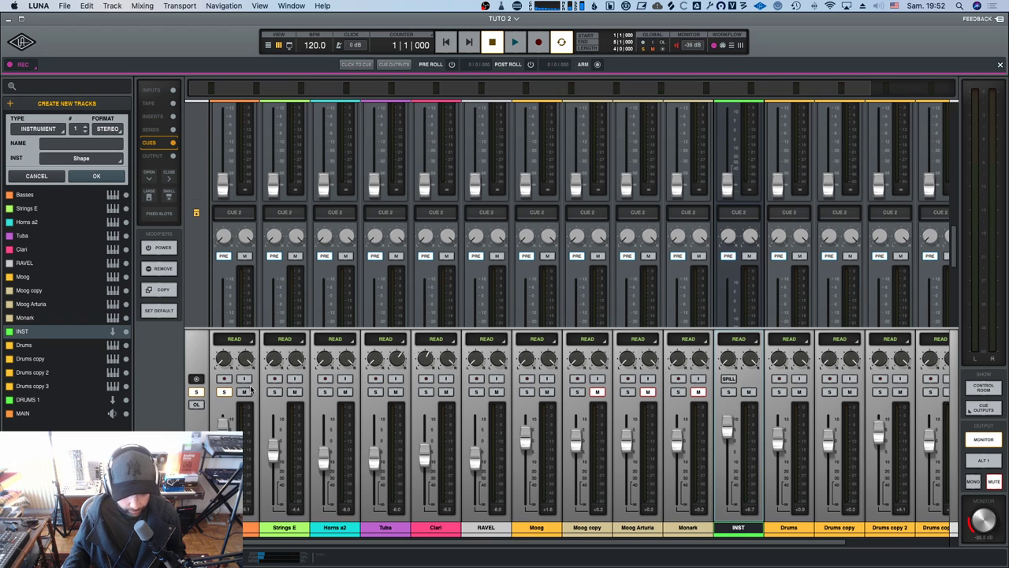
# Open the Basses track's Chamber Strings instrument while the soloed track plays, and stop playback.
pyautogui.press('space')
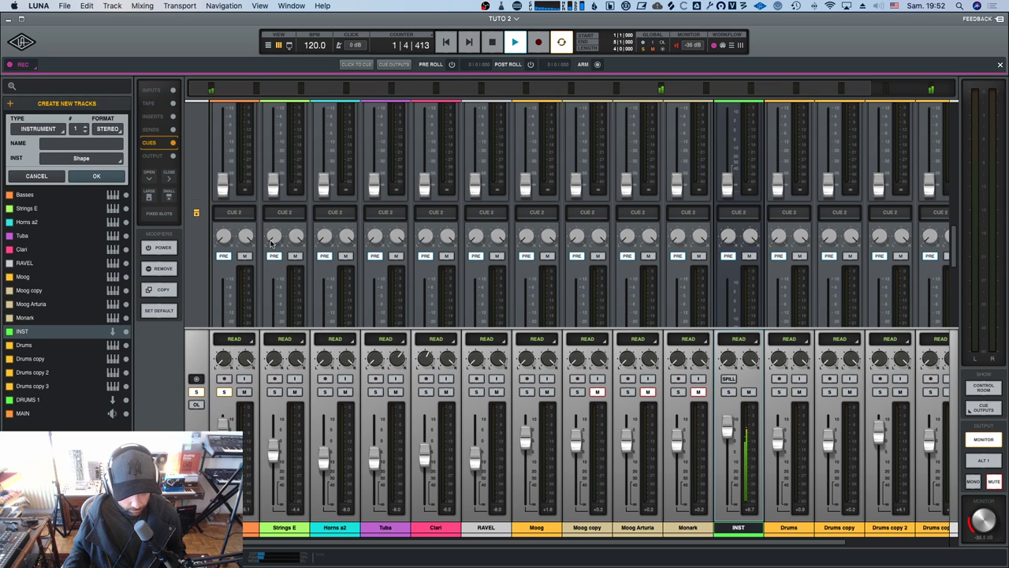
pyautogui.scroll(5, 251, 189)
pyautogui.scroll(5, 251, 189)
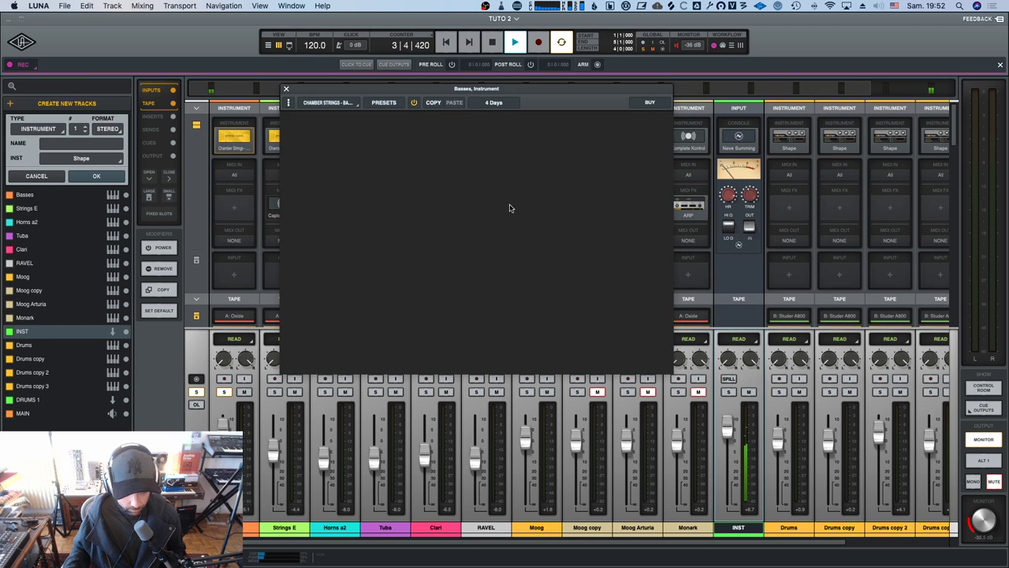
pyautogui.moveTo(535, 88); pyautogui.dragTo(575, 130)
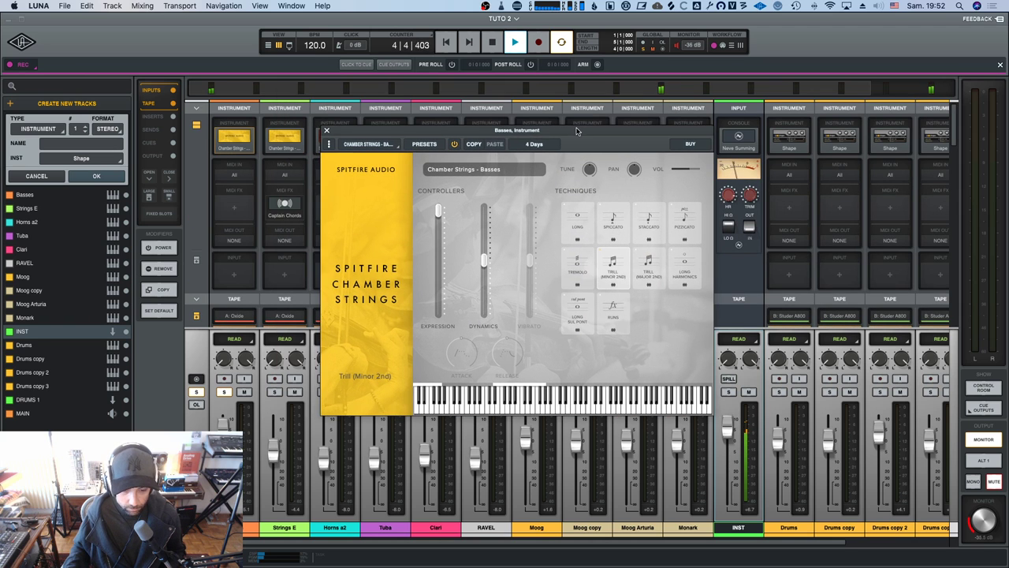
pyautogui.press('space')
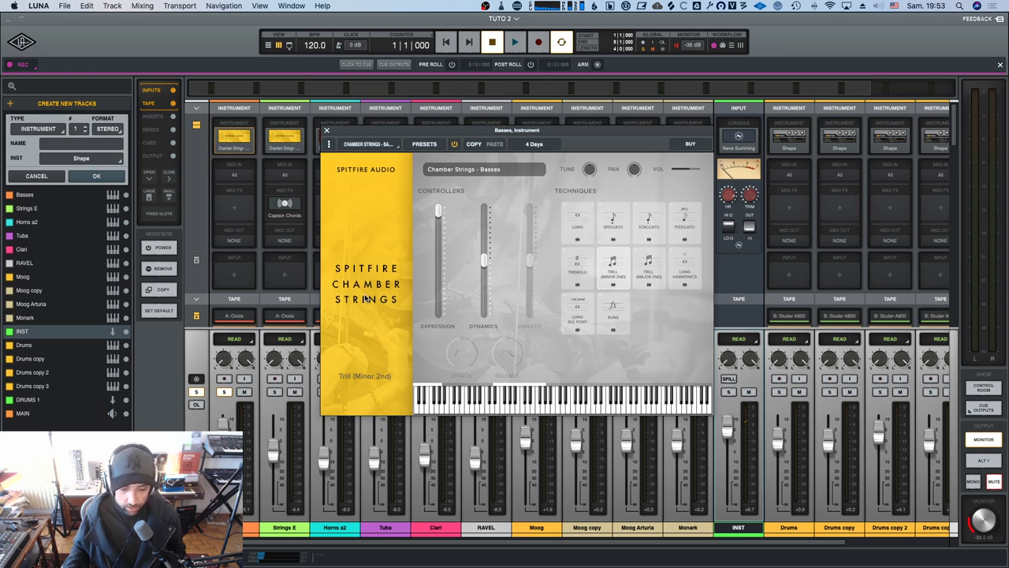
# Switch to the timeline view and place the Chamber Strings window so the track names and controls stay accessible.
pyautogui.moveTo(435, 131); pyautogui.dragTo(451, 144)
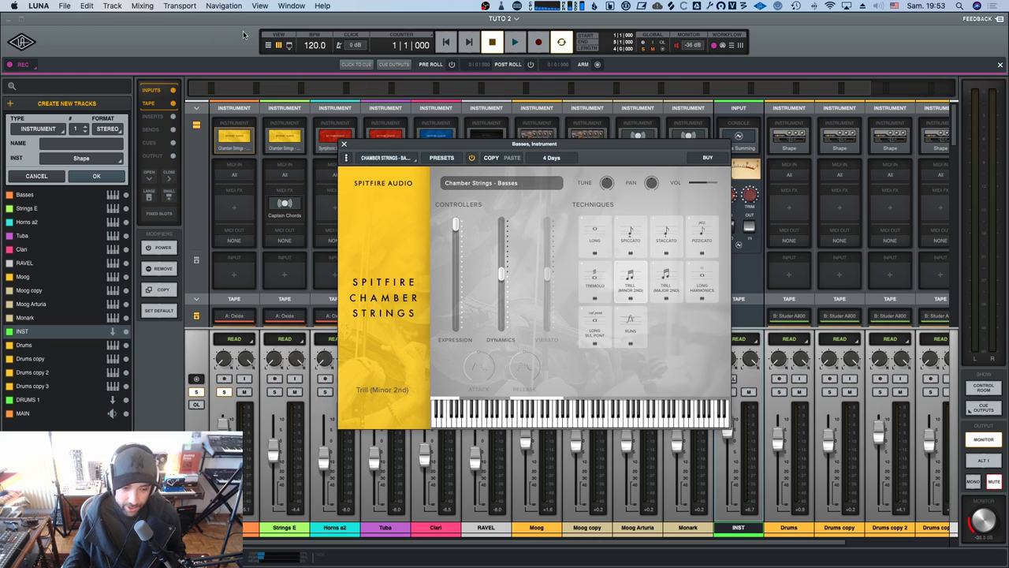
pyautogui.click(267, 46)
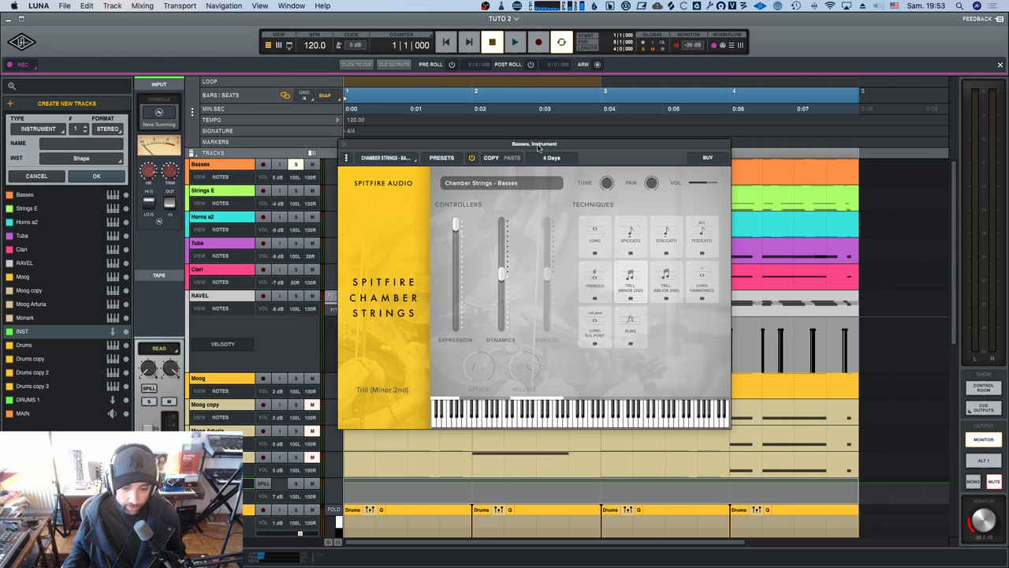
pyautogui.moveTo(539, 147); pyautogui.dragTo(848, 161)
pyautogui.scroll(-10, 504, 280)
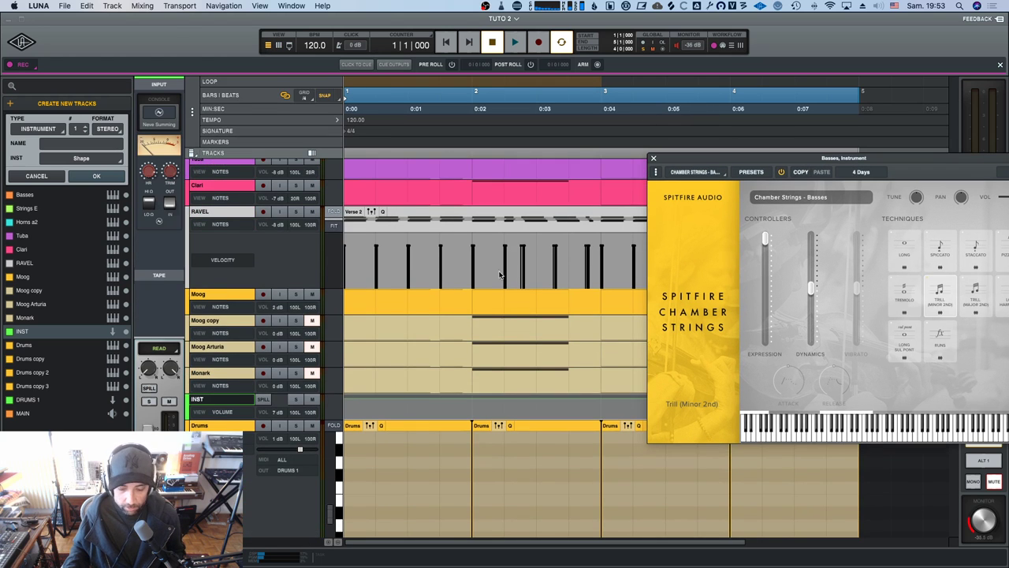
pyautogui.scroll(10, 481, 227)
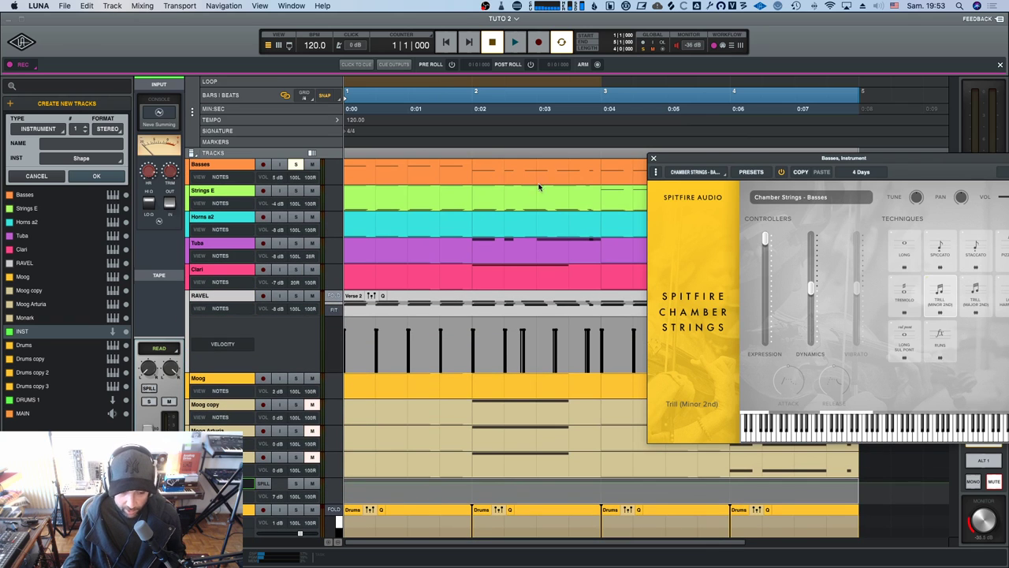
pyautogui.moveTo(775, 157); pyautogui.dragTo(582, 156)
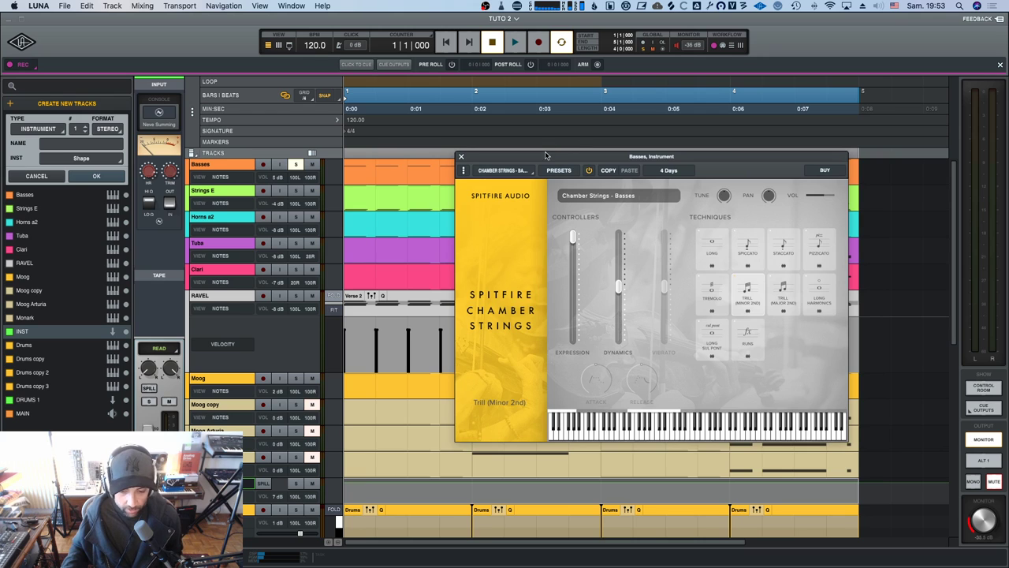
pyautogui.moveTo(545, 155); pyautogui.dragTo(599, 175)
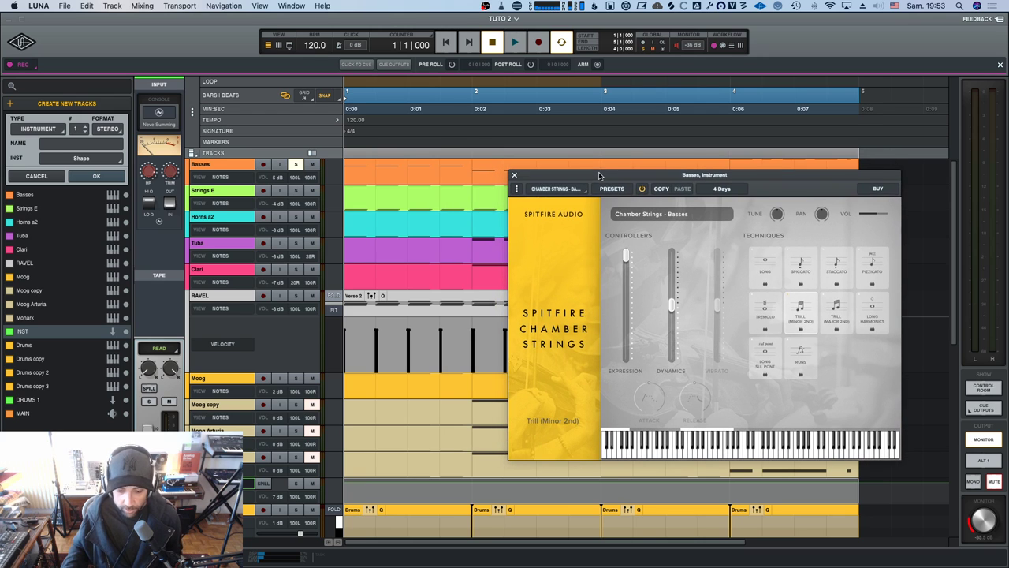
# Arm the Basses track for recording and play it back briefly with its Chamber Strings instrument open.
pyautogui.click(261, 164)
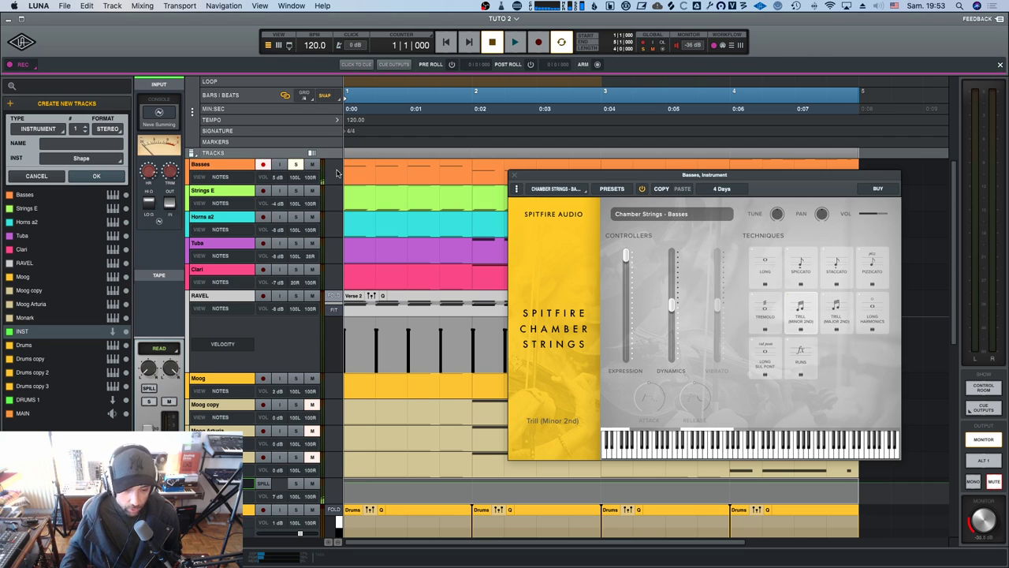
pyautogui.press('space')
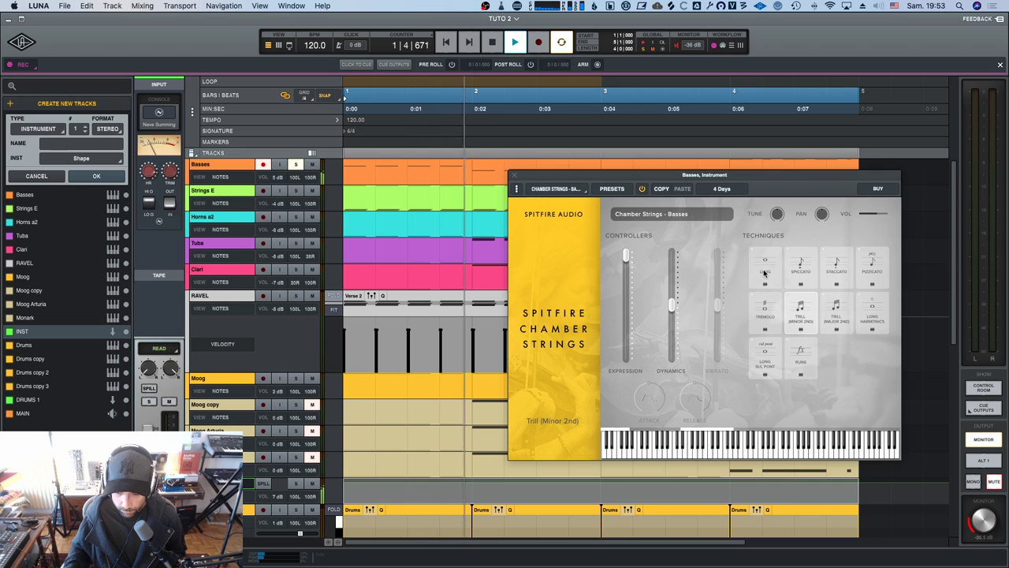
pyautogui.press('space')
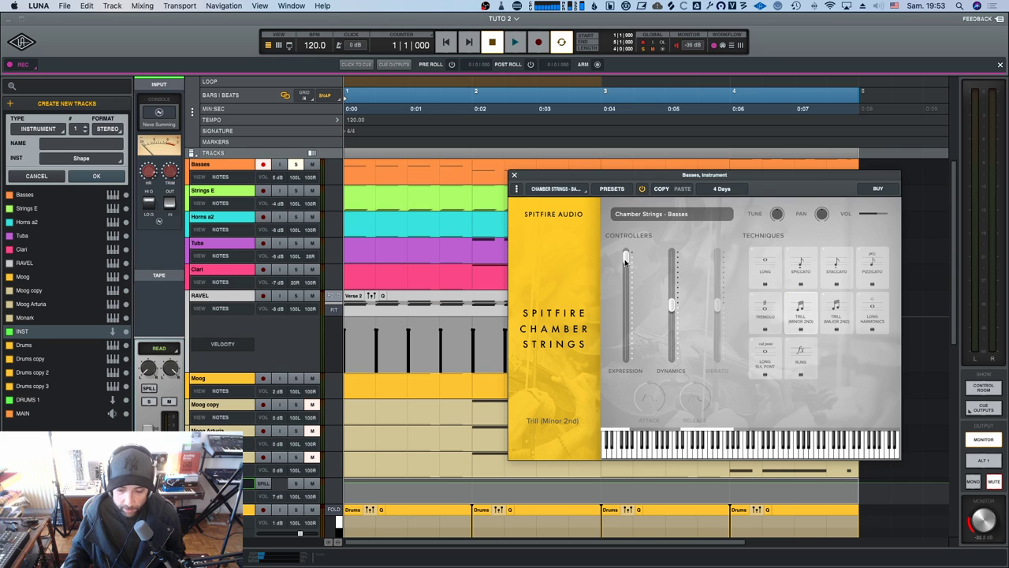
# Lower the Basses instrument's Expression to minimum, raise it back to maximum during playback, and stop.
pyautogui.moveTo(626, 263); pyautogui.dragTo(629, 369)
pyautogui.press('space')
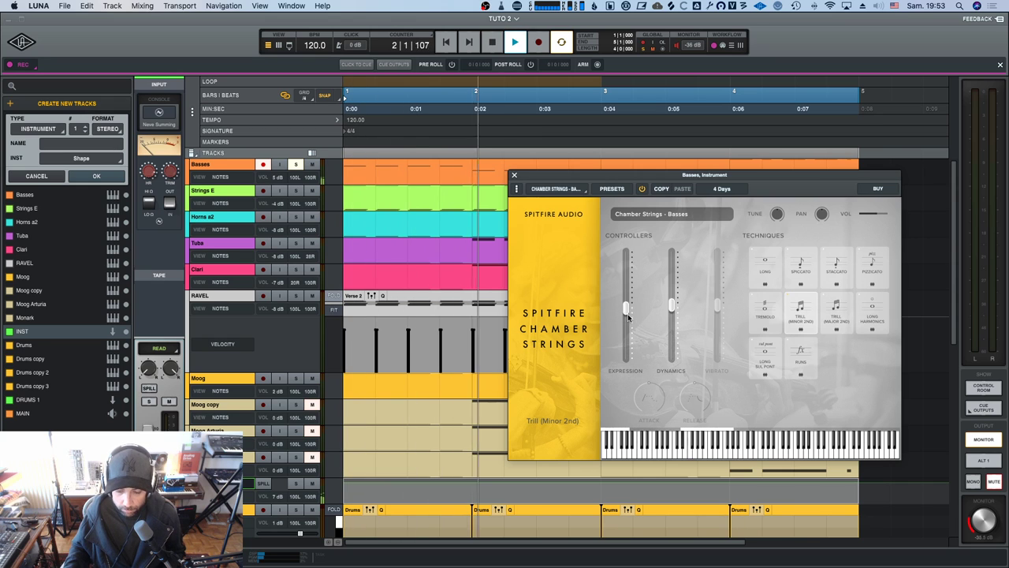
pyautogui.moveTo(628, 335); pyautogui.dragTo(635, 254)
pyautogui.press('space')
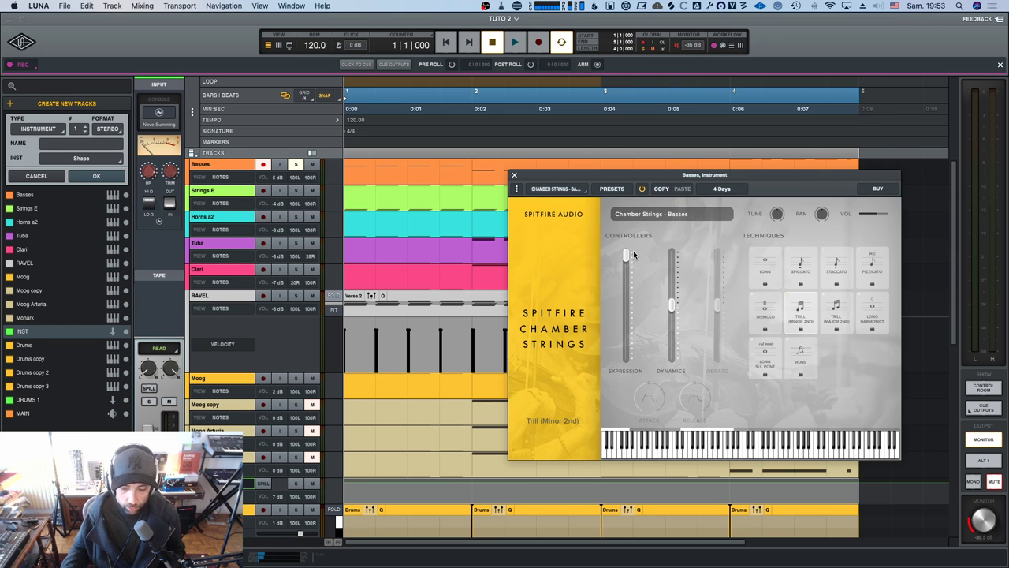
# Raise Dynamics to maximum, play the Basses track while varying Dynamics and Expression, and stop playback.
pyautogui.moveTo(671, 306); pyautogui.dragTo(670, 234)
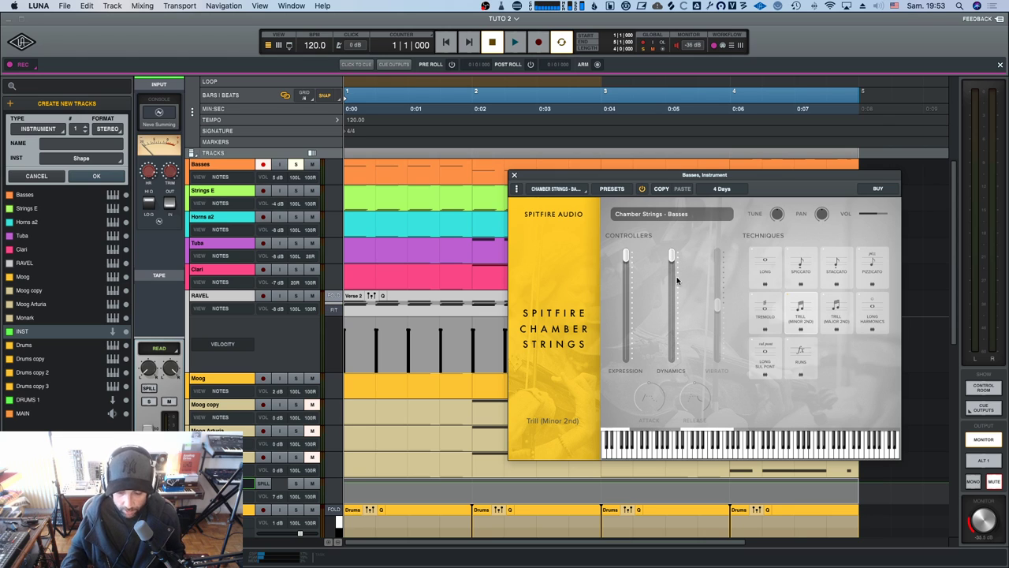
pyautogui.press('space')
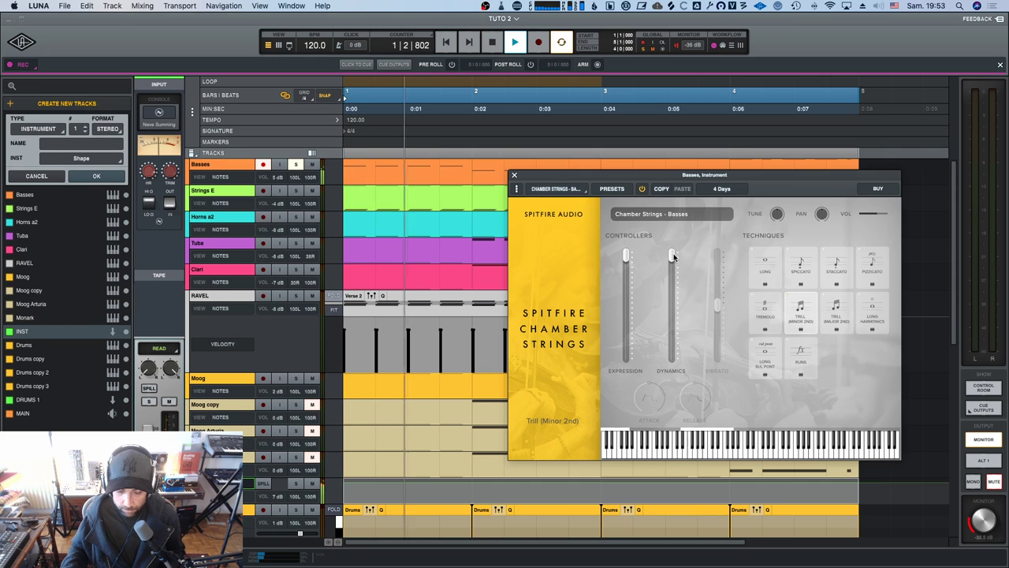
pyautogui.moveTo(673, 253); pyautogui.dragTo(675, 287)
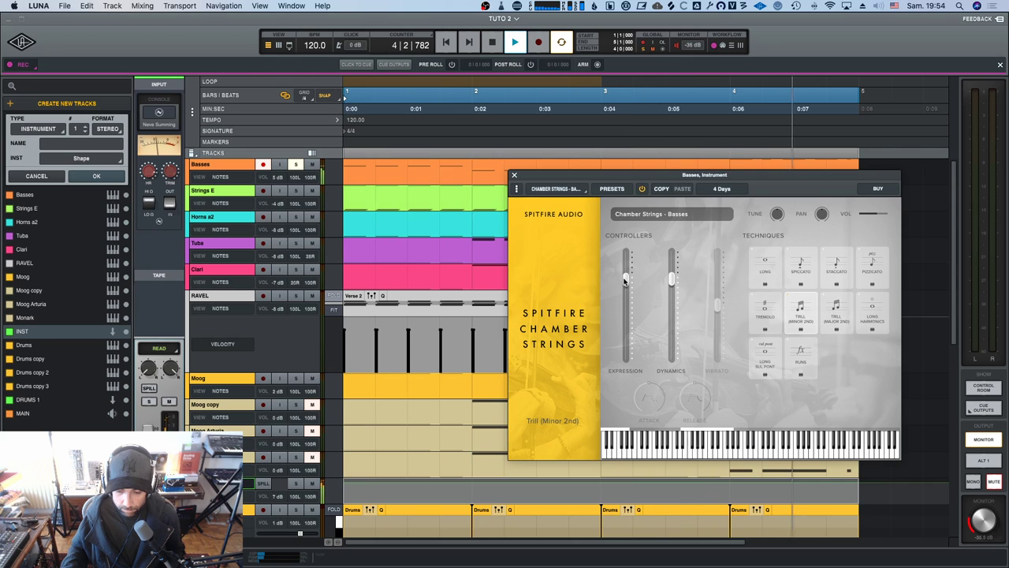
pyautogui.moveTo(626, 255); pyautogui.dragTo(627, 318)
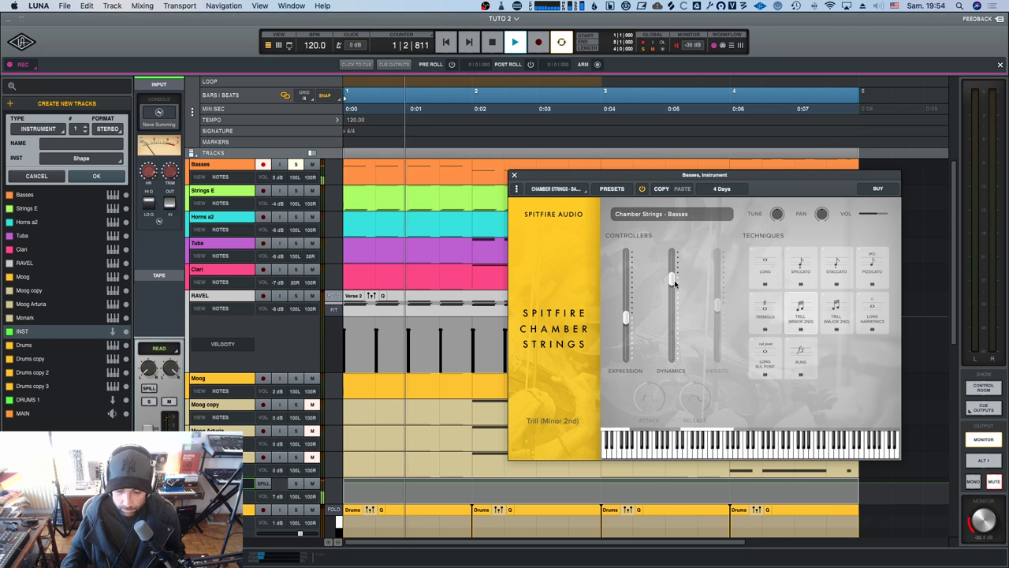
pyautogui.moveTo(674, 280); pyautogui.dragTo(672, 252)
pyautogui.moveTo(626, 318); pyautogui.dragTo(626, 339)
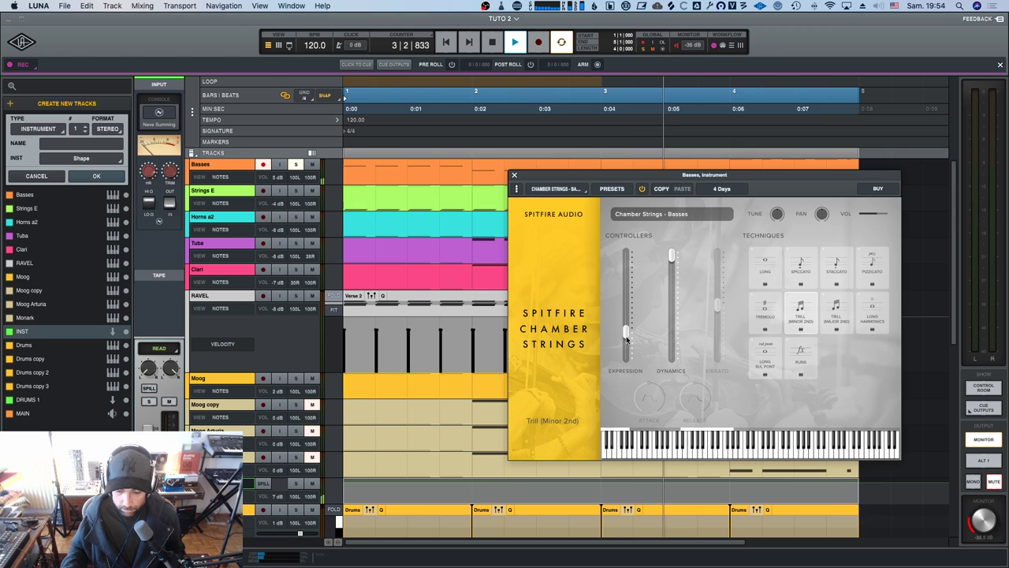
pyautogui.moveTo(626, 339); pyautogui.dragTo(677, 327)
pyautogui.press('space')
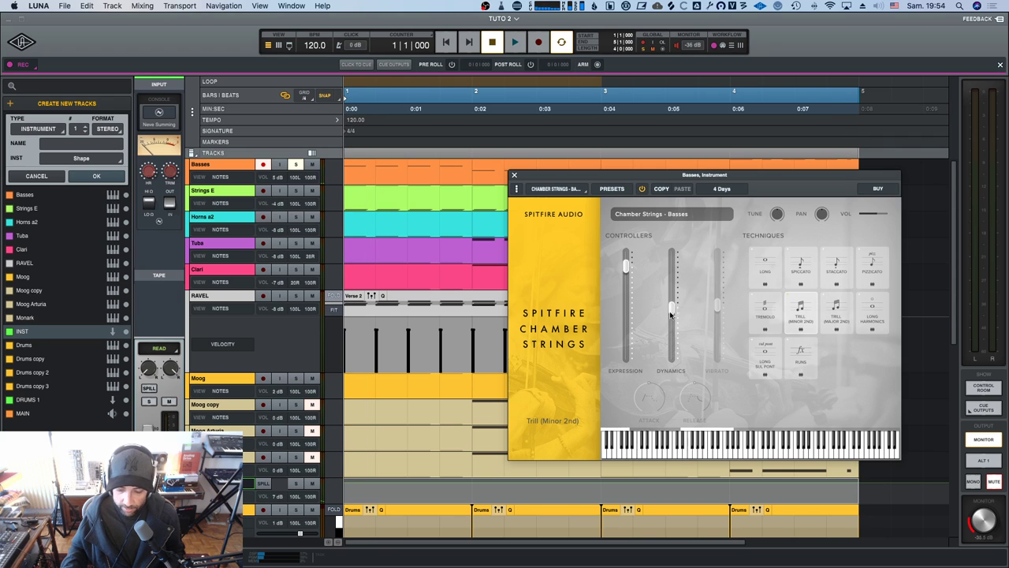
# Move the Chamber Strings window aside and bring its Dynamics and Expression controllers up to maximum.
pyautogui.moveTo(672, 325); pyautogui.dragTo(669, 277)
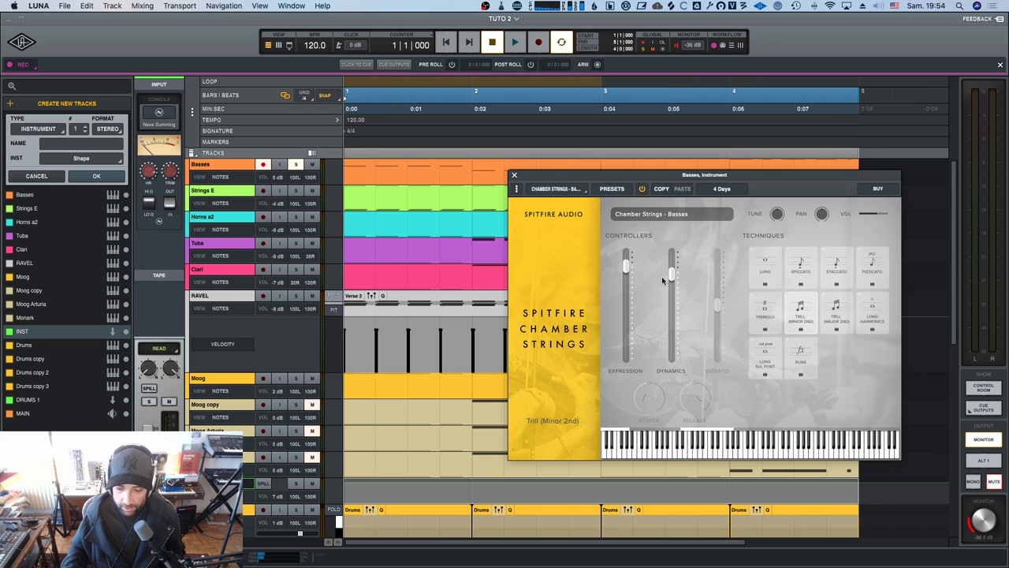
pyautogui.moveTo(673, 276)
pyautogui.mouseDown()
pyautogui.moveTo(670, 255)
pyautogui.moveTo(674, 272)
pyautogui.mouseUp()
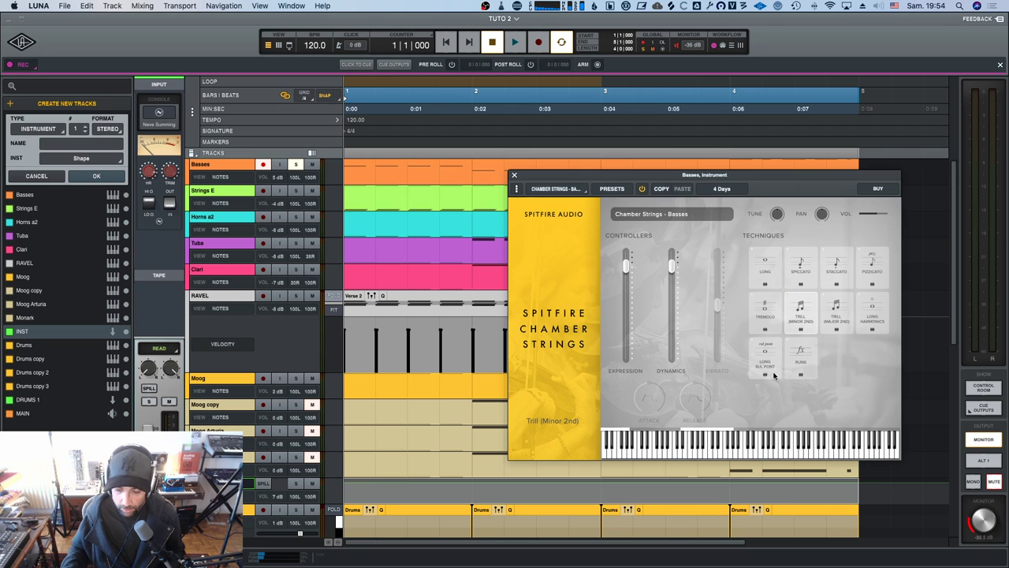
pyautogui.moveTo(738, 176); pyautogui.dragTo(646, 184)
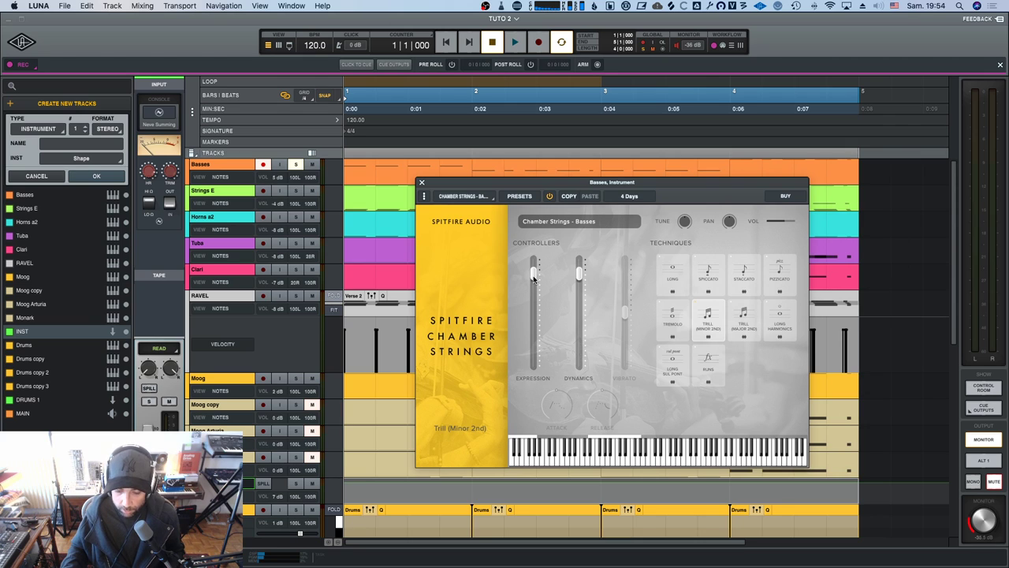
pyautogui.moveTo(534, 277); pyautogui.dragTo(534, 340)
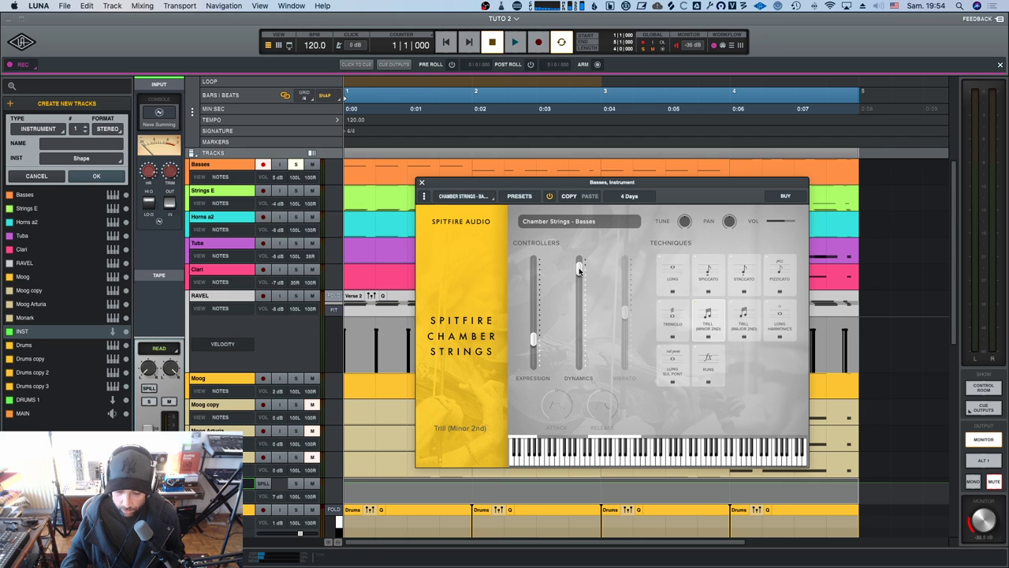
pyautogui.moveTo(534, 339); pyautogui.dragTo(537, 246)
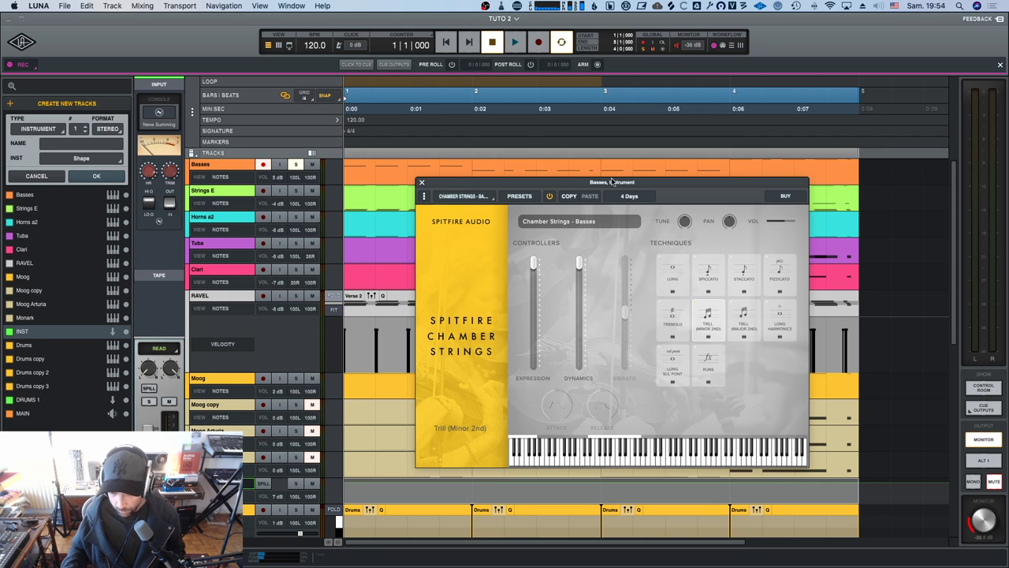
# Select the Long technique for the Basses instrument and audition it with a short playback.
pyautogui.click(676, 269)
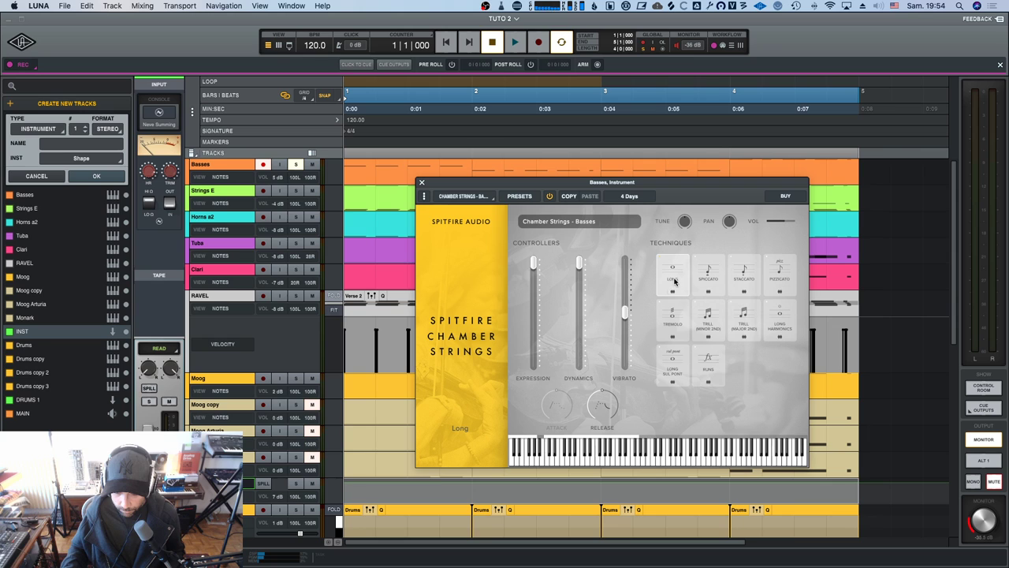
pyautogui.press('space')
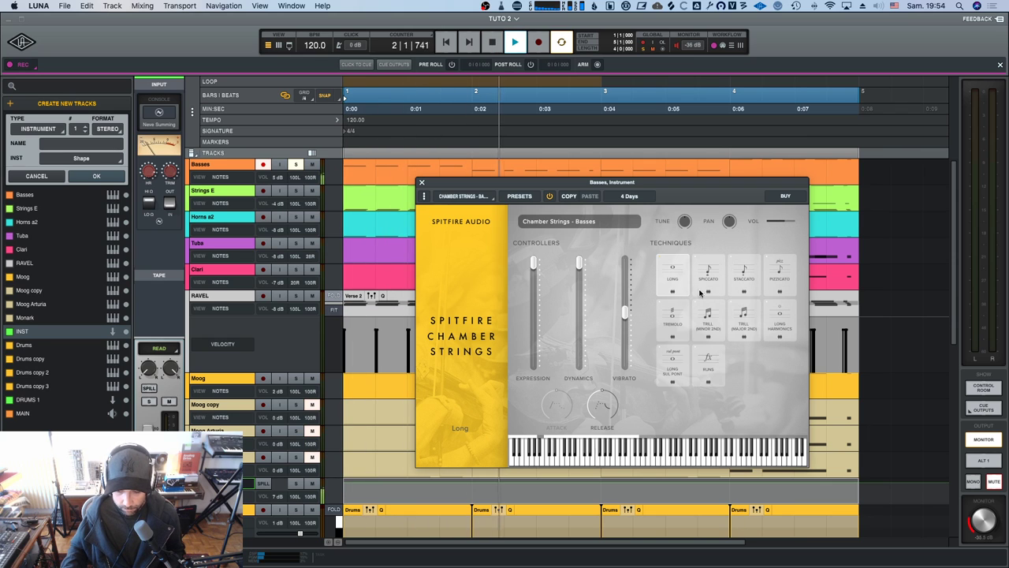
pyautogui.press('space')
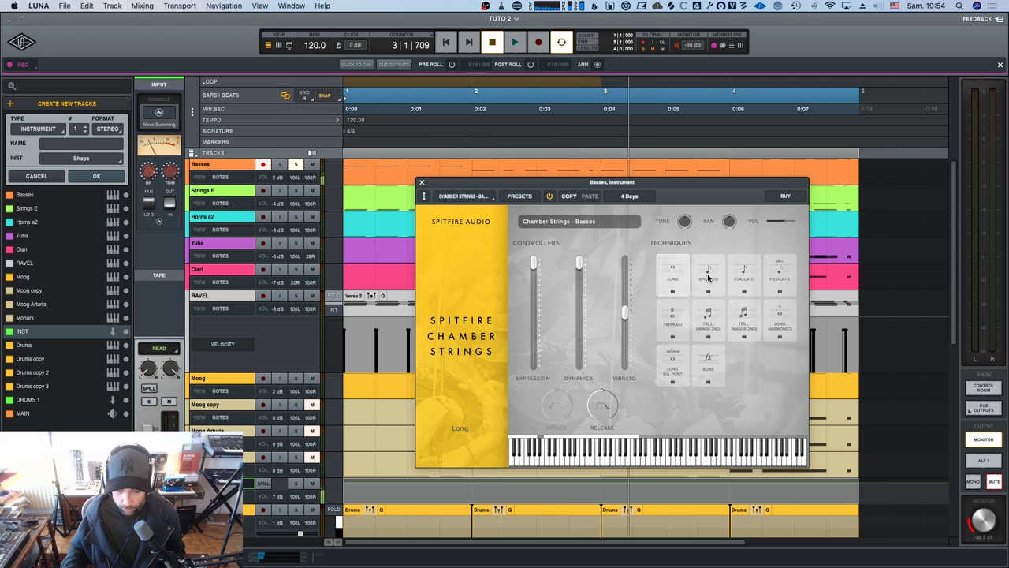
# Audition the Long technique with Vibrato at minimum and at maximum, leaving Vibrato at maximum and playback stopped.
pyautogui.moveTo(629, 313); pyautogui.dragTo(628, 376)
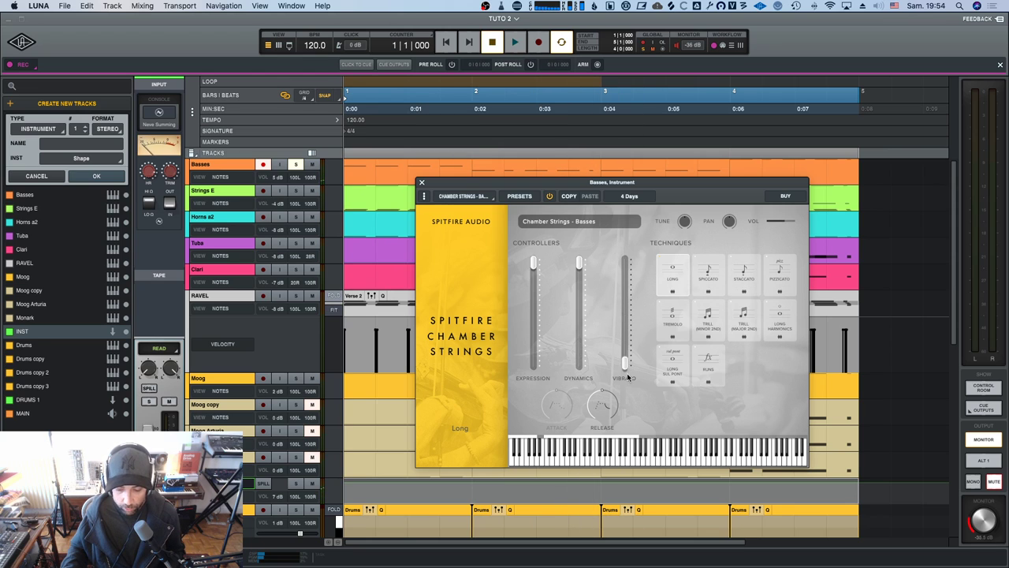
pyautogui.press('space')
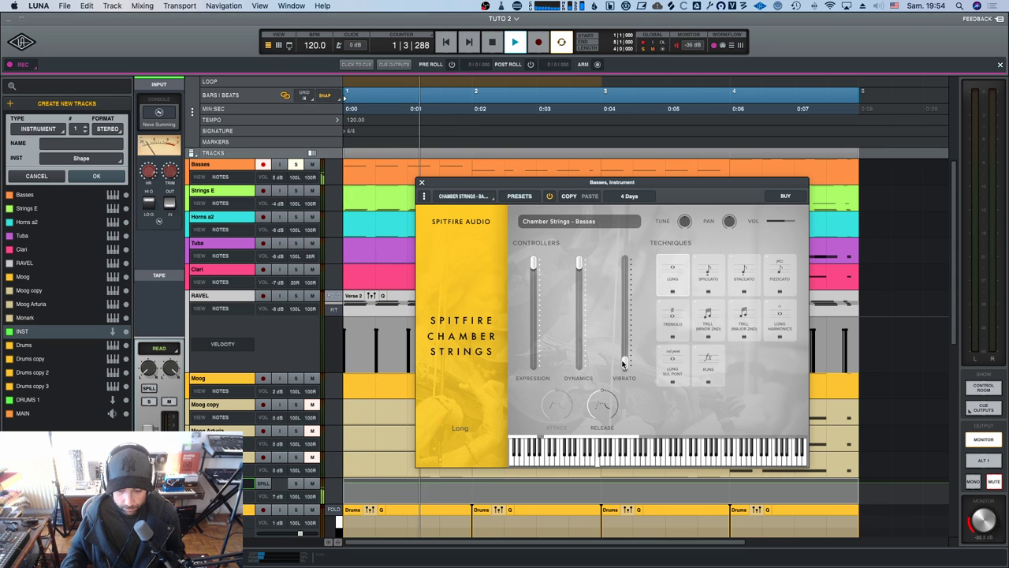
pyautogui.press('space')
pyautogui.moveTo(624, 364); pyautogui.dragTo(634, 254)
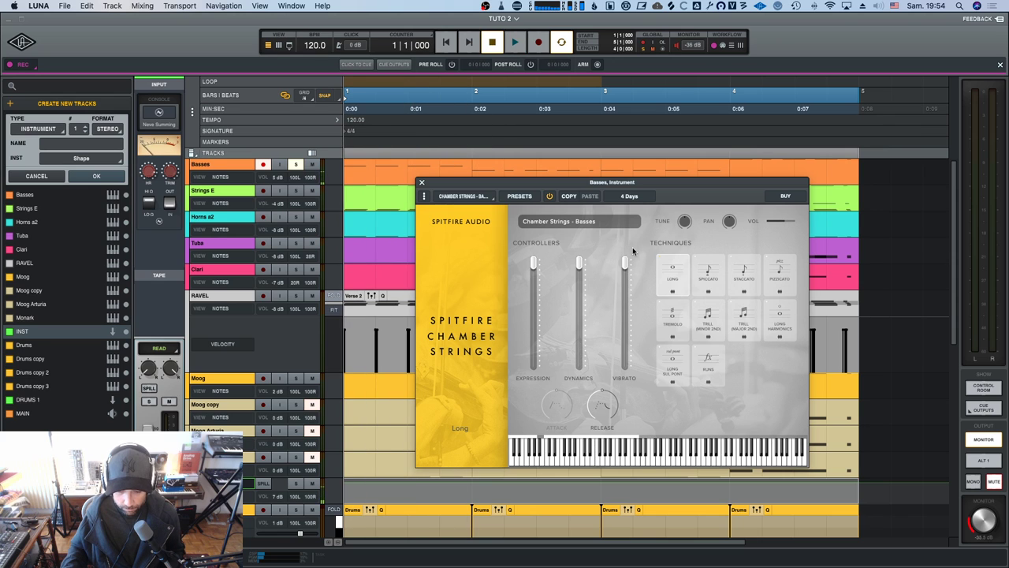
pyautogui.press('space')
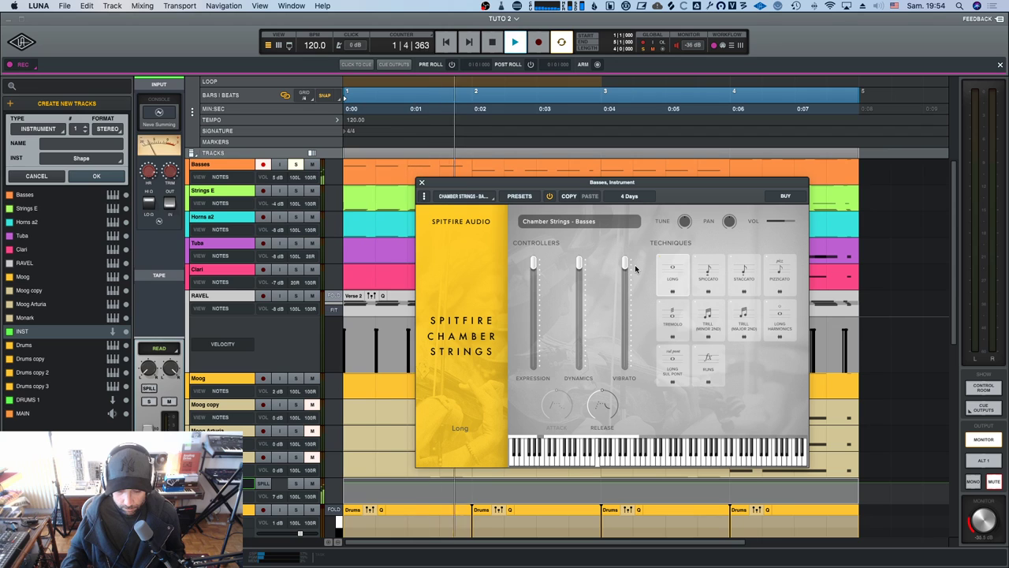
pyautogui.press('space')
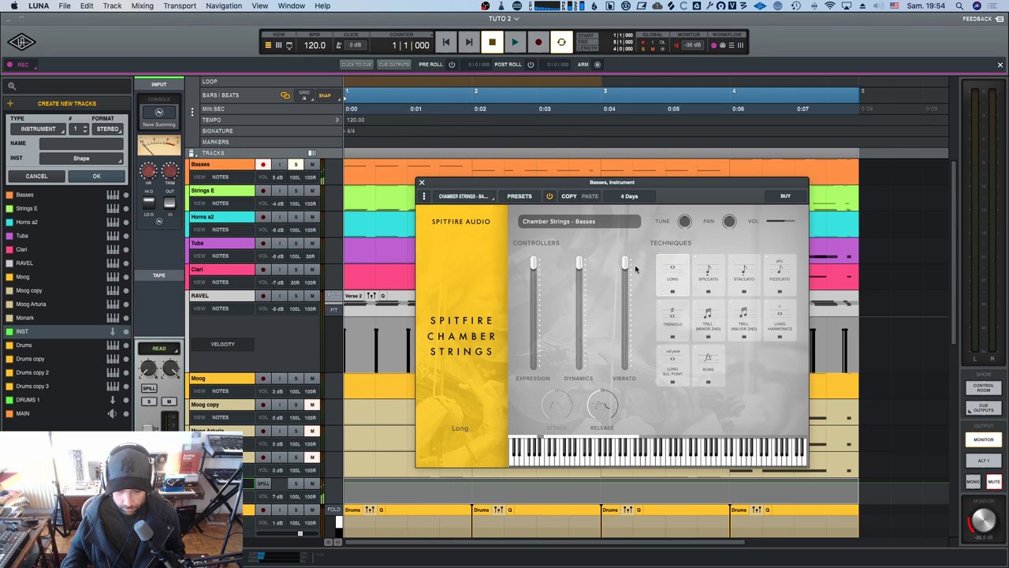
# Play the Basses track, switch the technique to Spiccato during playback, and stop.
pyautogui.press('space')
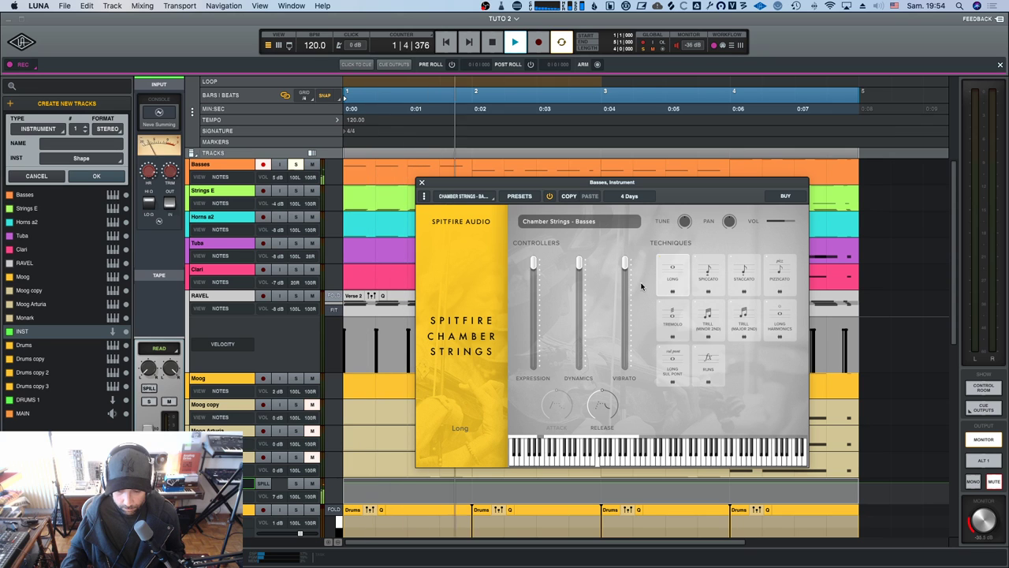
pyautogui.click(713, 274)
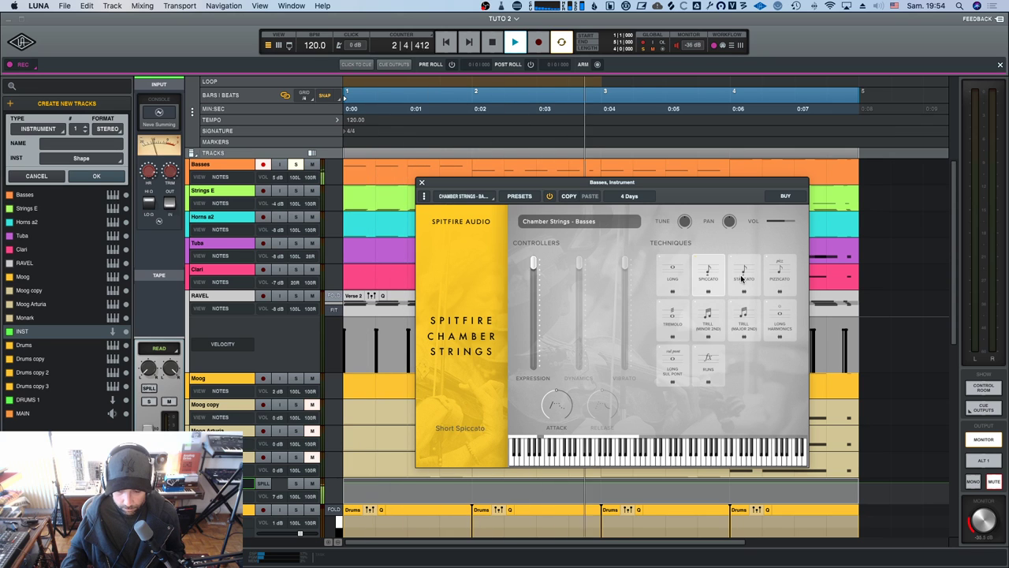
pyautogui.press('space')
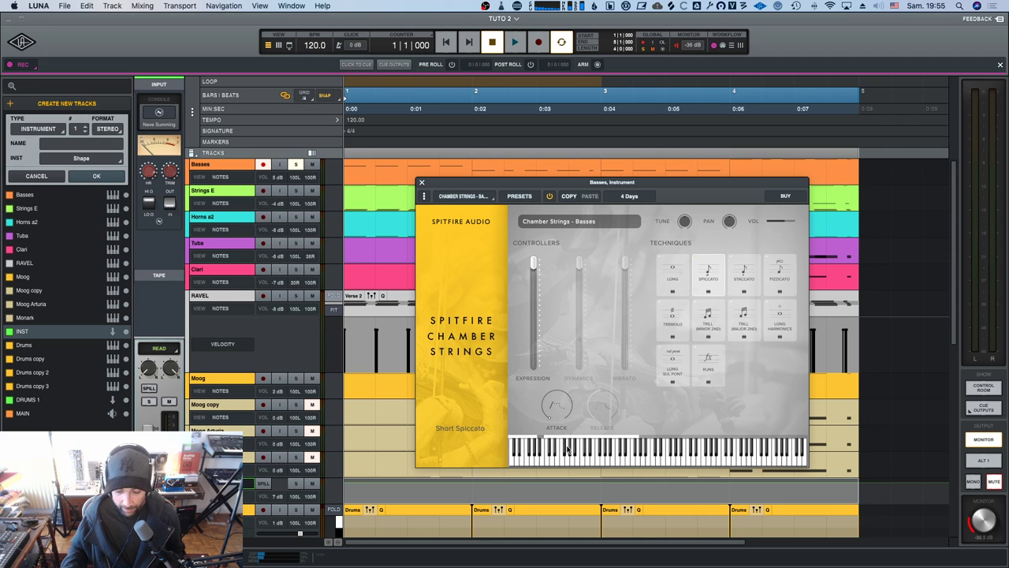
# Audition the Spiccato Attack control by raising and lowering it during playback, and return the stopped playhead to the start.
pyautogui.press('space')
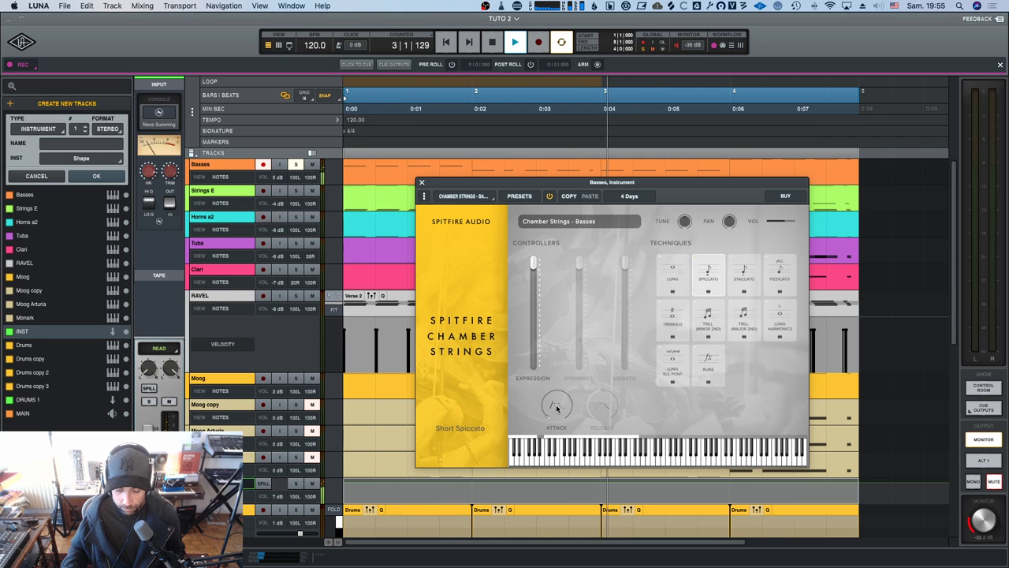
pyautogui.moveTo(557, 408); pyautogui.dragTo(576, 315)
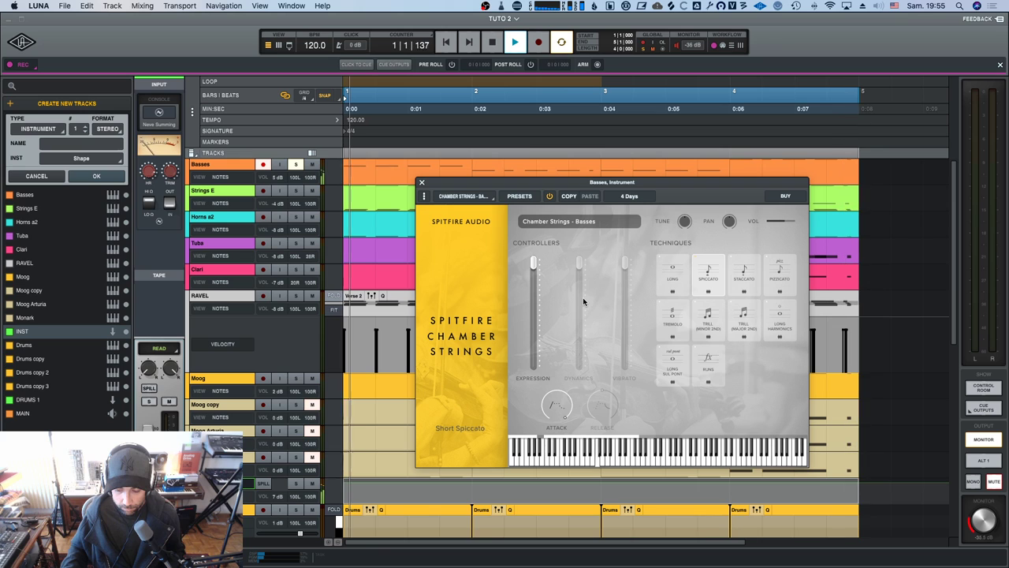
pyautogui.moveTo(583, 297); pyautogui.dragTo(576, 423)
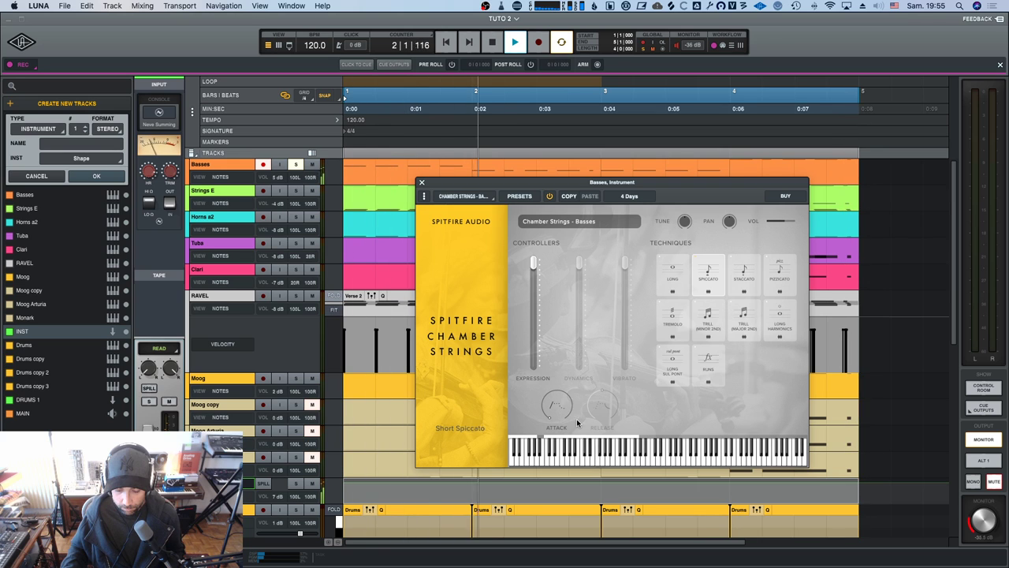
pyautogui.press('space')
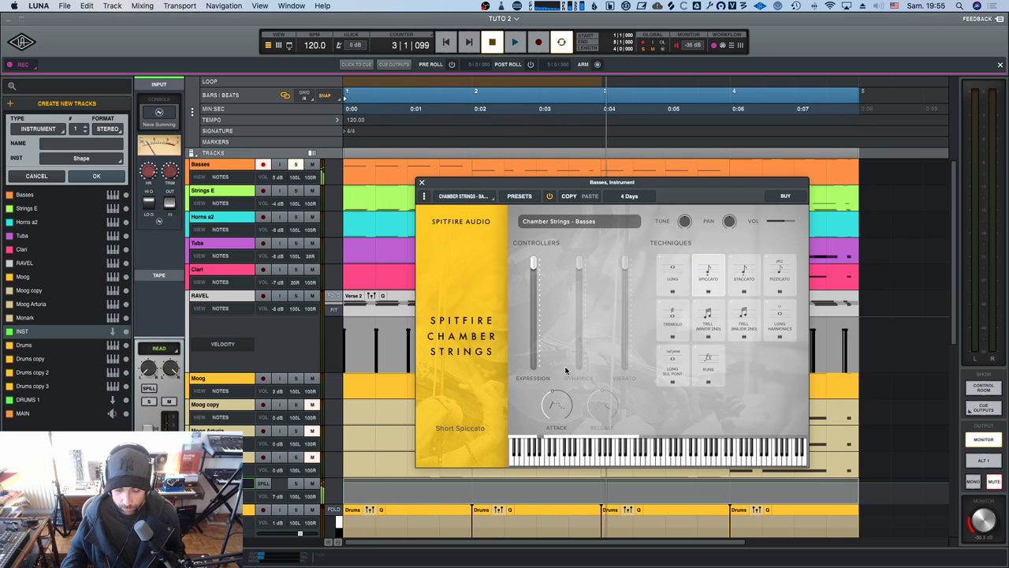
pyautogui.press('Return')
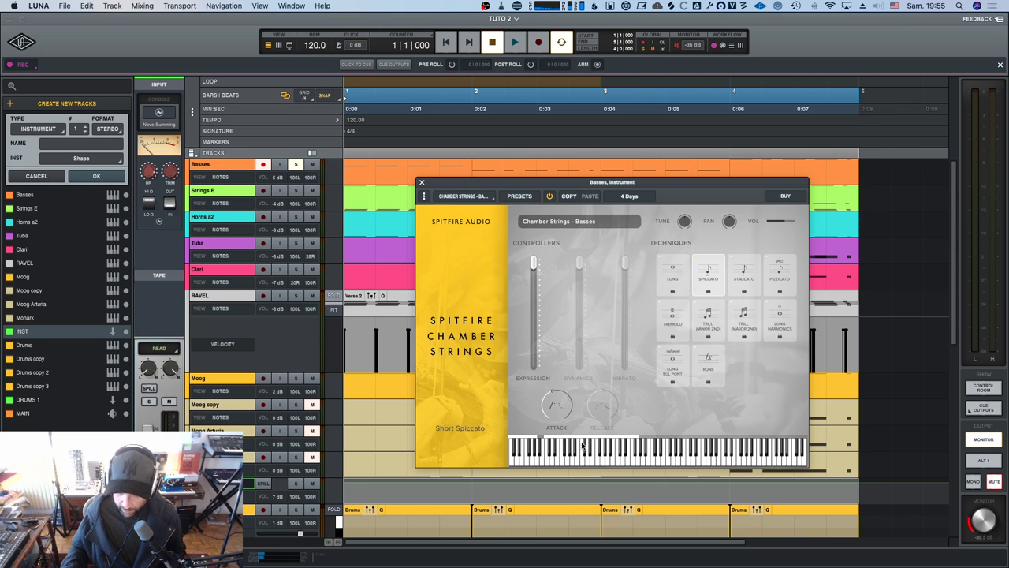
# Audition the Staccato and Pizzicato techniques on the playing Basses track, replay Pizzicato, and stop playback.
pyautogui.press('space')
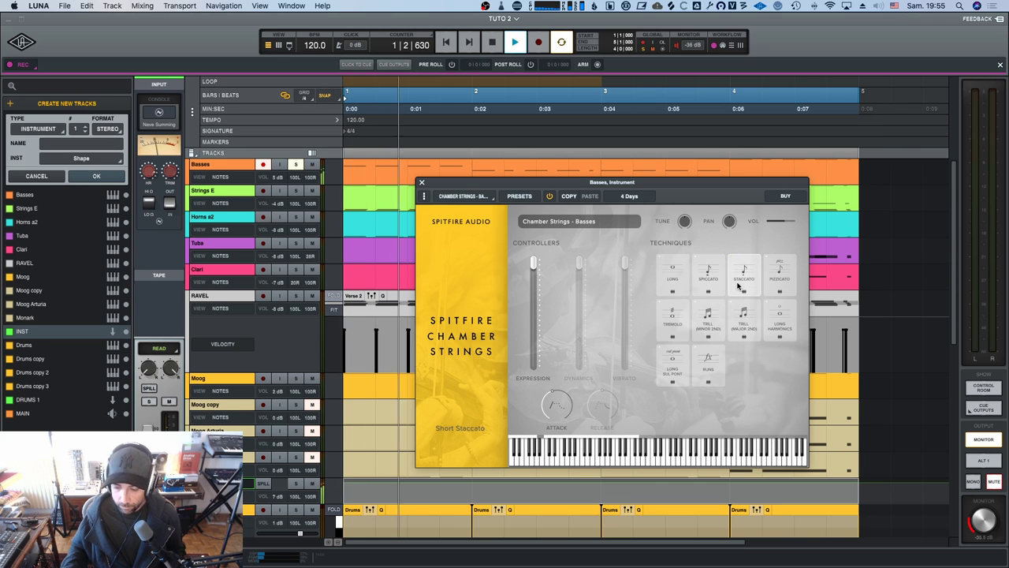
pyautogui.click(781, 286)
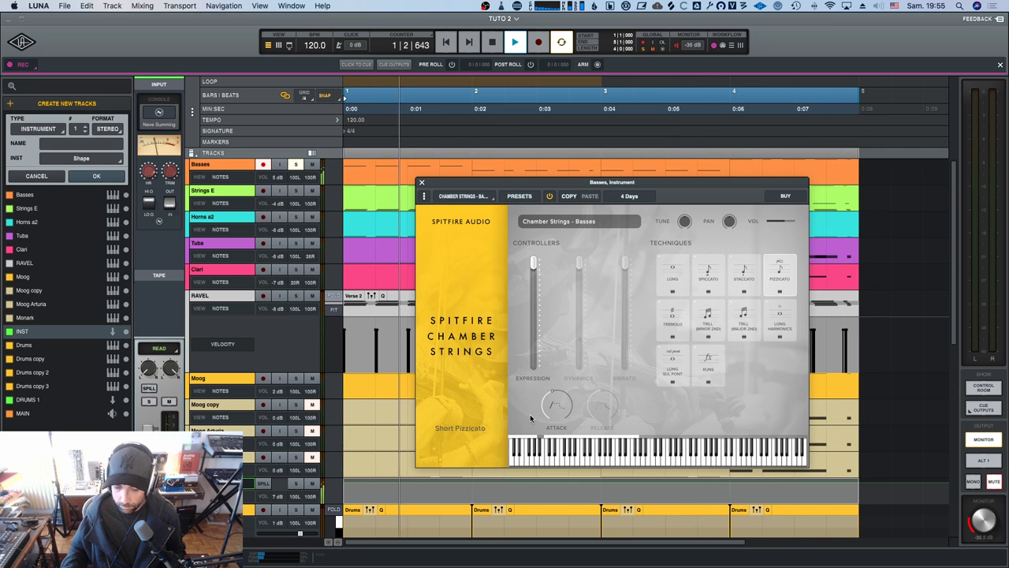
pyautogui.press('space')
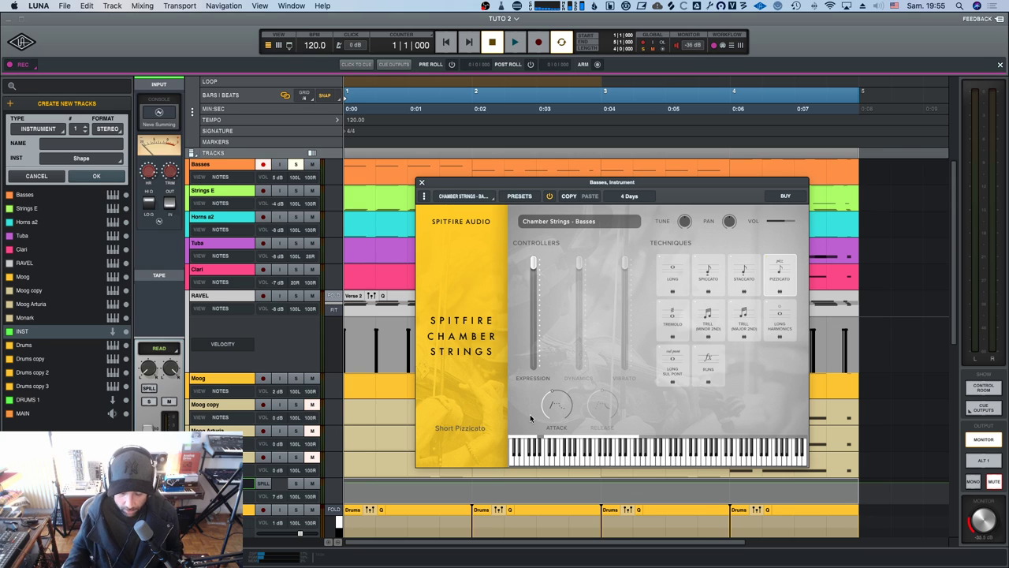
pyautogui.press('space')
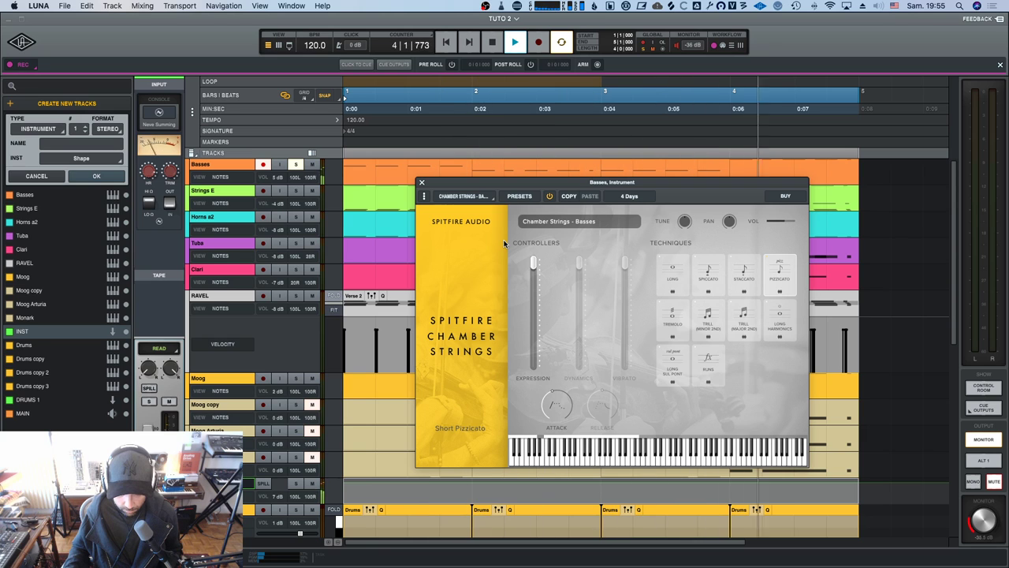
pyautogui.press('space')
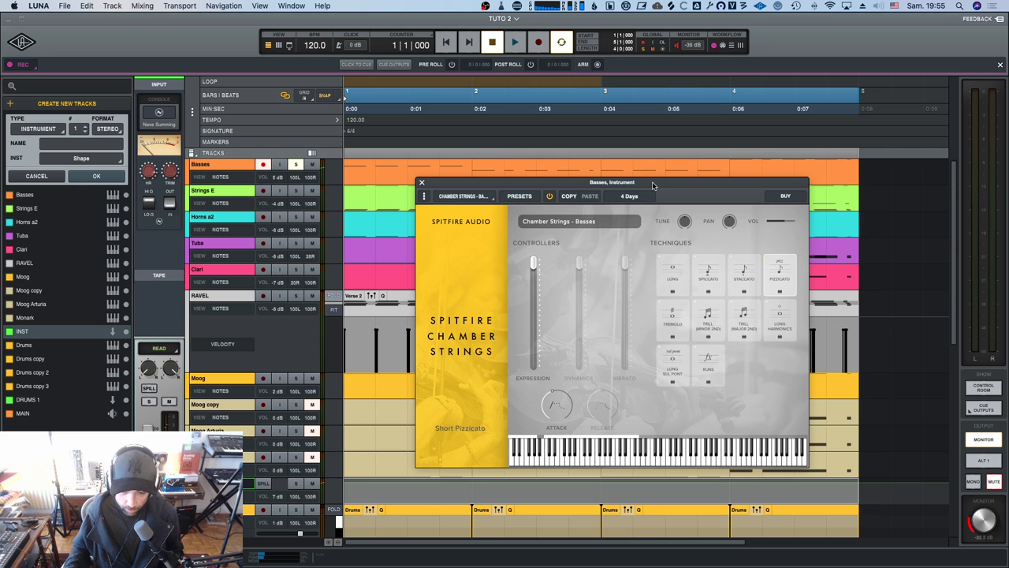
# Nudge the Chamber Strings window slightly sideways and select the Tremolo technique.
pyautogui.moveTo(653, 183); pyautogui.dragTo(643, 182)
pyautogui.click(663, 312)
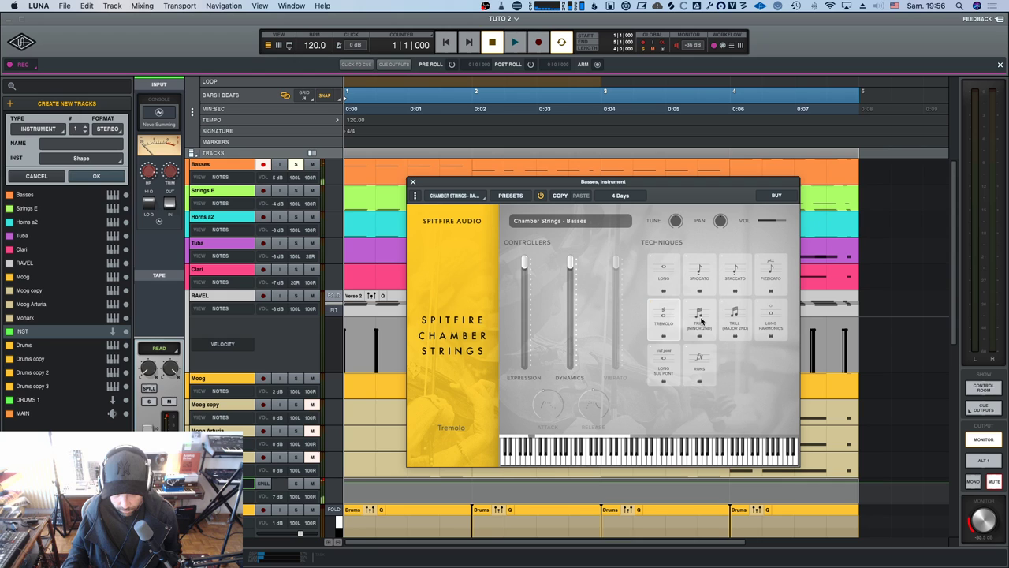
# Audition the Tremolo technique with lowered Dynamics and Expression controllers, and return both controllers to maximum.
pyautogui.moveTo(570, 261); pyautogui.dragTo(570, 331)
pyautogui.moveTo(524, 262); pyautogui.dragTo(534, 369)
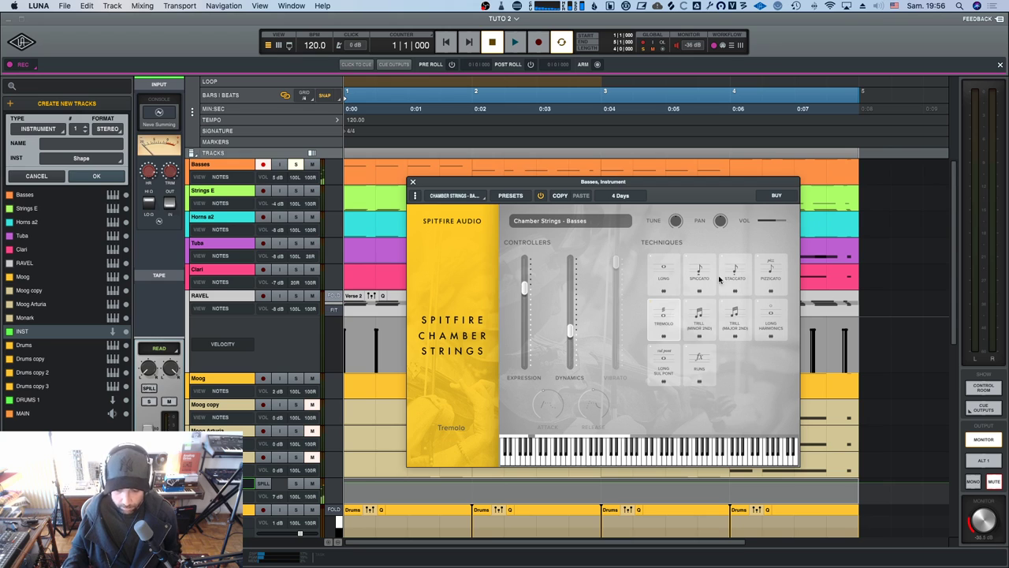
pyautogui.click(695, 323)
pyautogui.moveTo(570, 331); pyautogui.dragTo(569, 261)
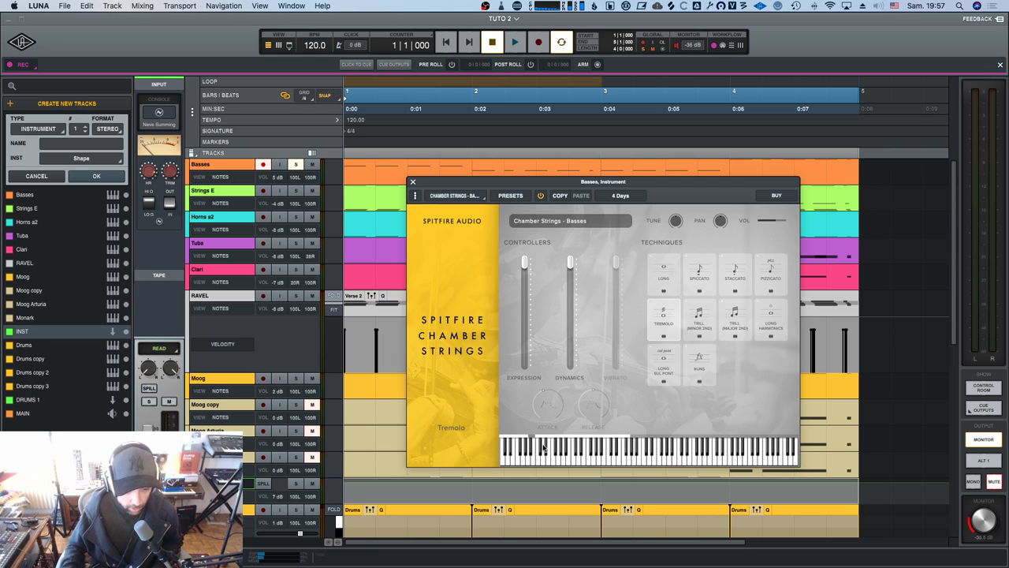
# Show the mixer and move the Chamber Strings window aside to reveal the channels' insert slots.
pyautogui.click(278, 44)
pyautogui.moveTo(441, 190); pyautogui.dragTo(605, 187)
pyautogui.scroll(-5, 425, 203)
pyautogui.scroll(-4, 426, 201)
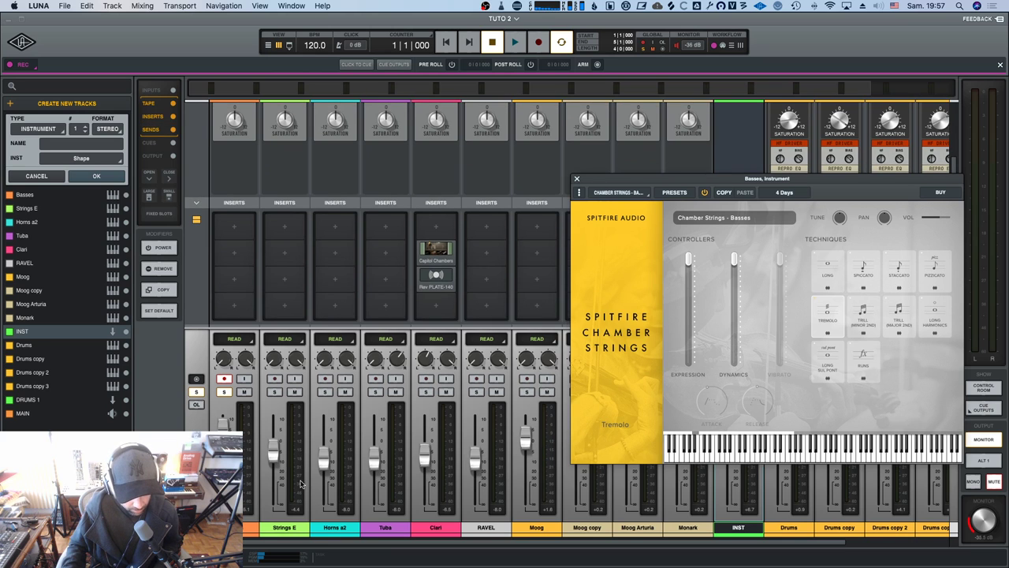
pyautogui.hscroll(5, 317, 483)
pyautogui.hscroll(-5, 317, 483)
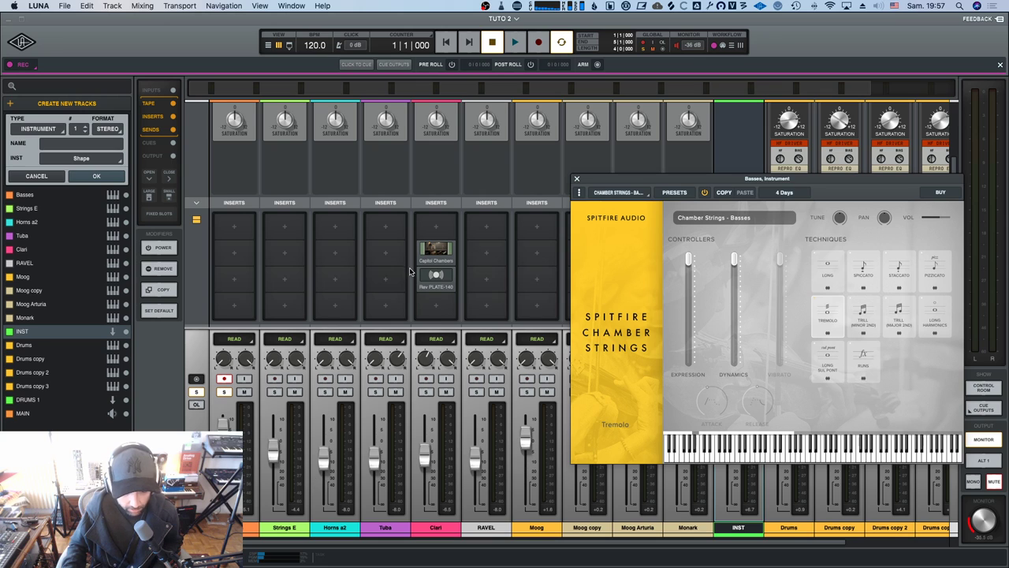
# Inspect the Capitol Chambers insert on the Clari channel, close it, and shift the Chamber Strings window slightly.
pyautogui.moveTo(435, 263)
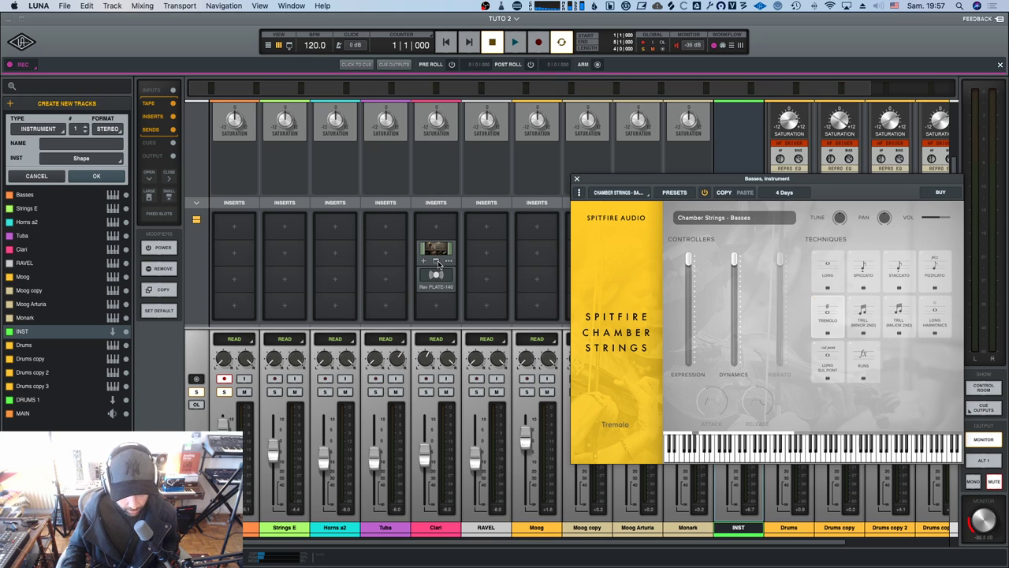
pyautogui.click(435, 265)
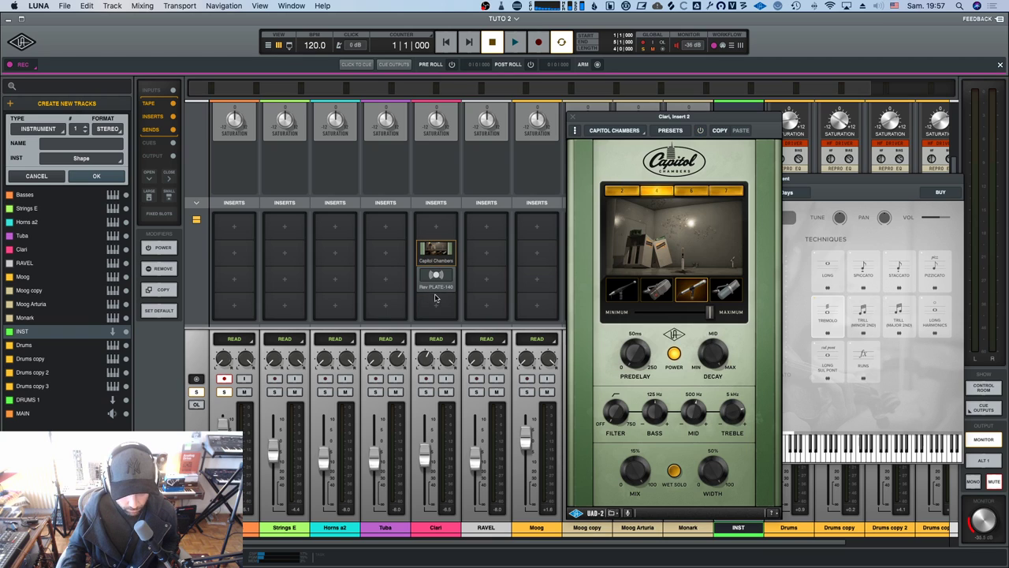
pyautogui.click(574, 117)
pyautogui.moveTo(660, 178); pyautogui.dragTo(635, 176)
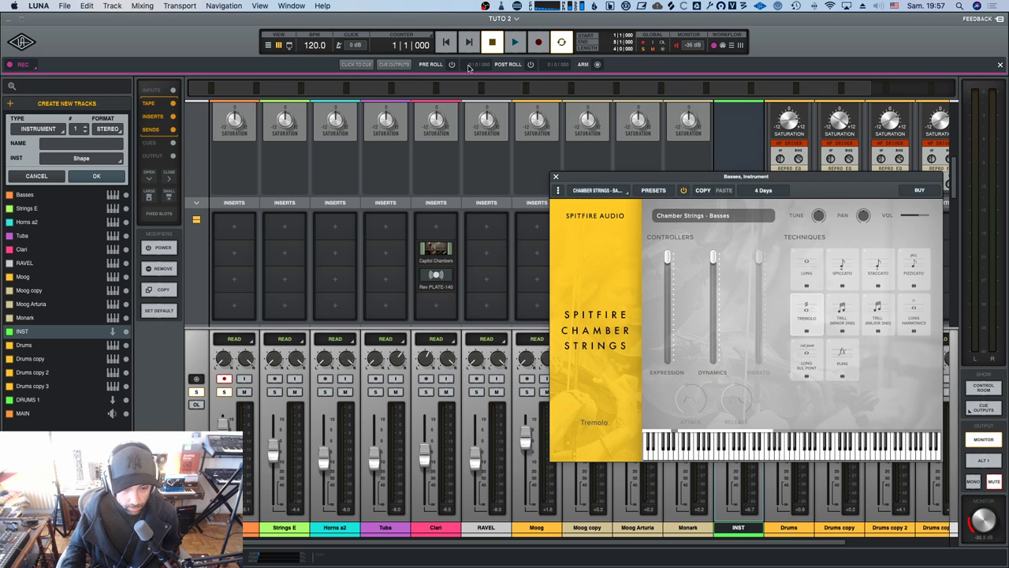
# Return to the timeline and reposition the Chamber Strings window over the tracks.
pyautogui.click(268, 45)
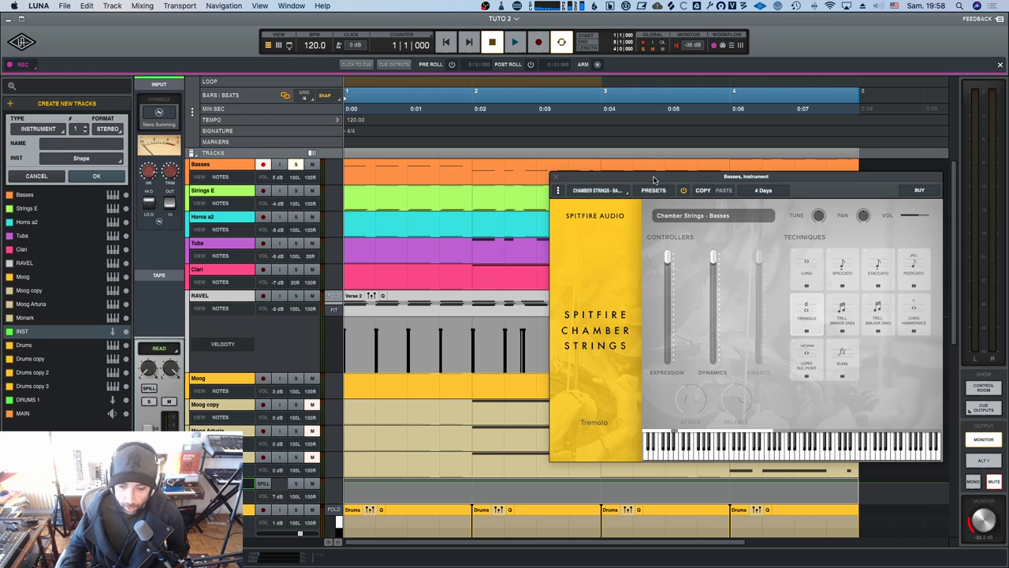
pyautogui.moveTo(654, 178); pyautogui.dragTo(544, 183)
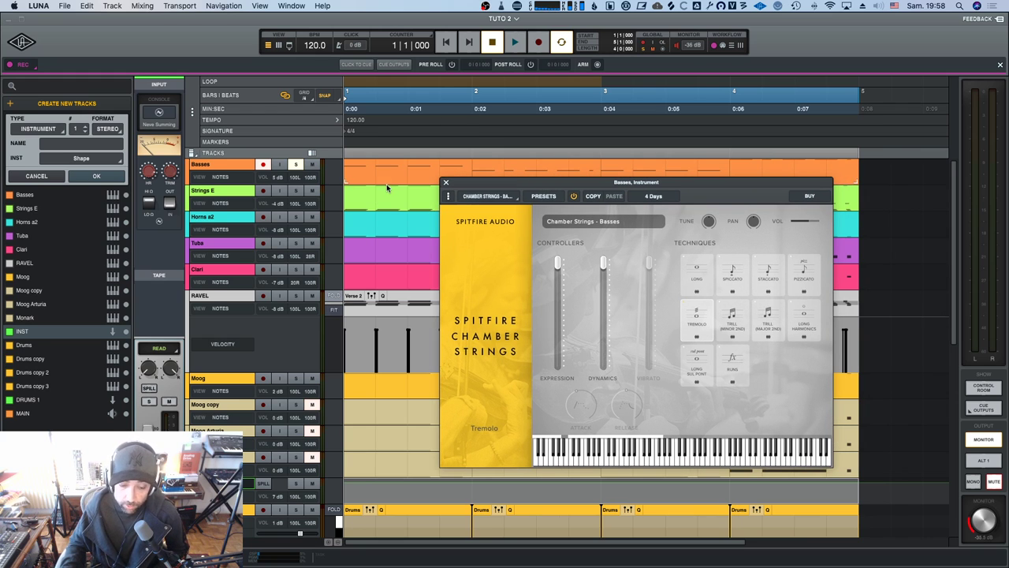
pyautogui.scroll(-5, 385, 188)
pyautogui.scroll(5, 384, 183)
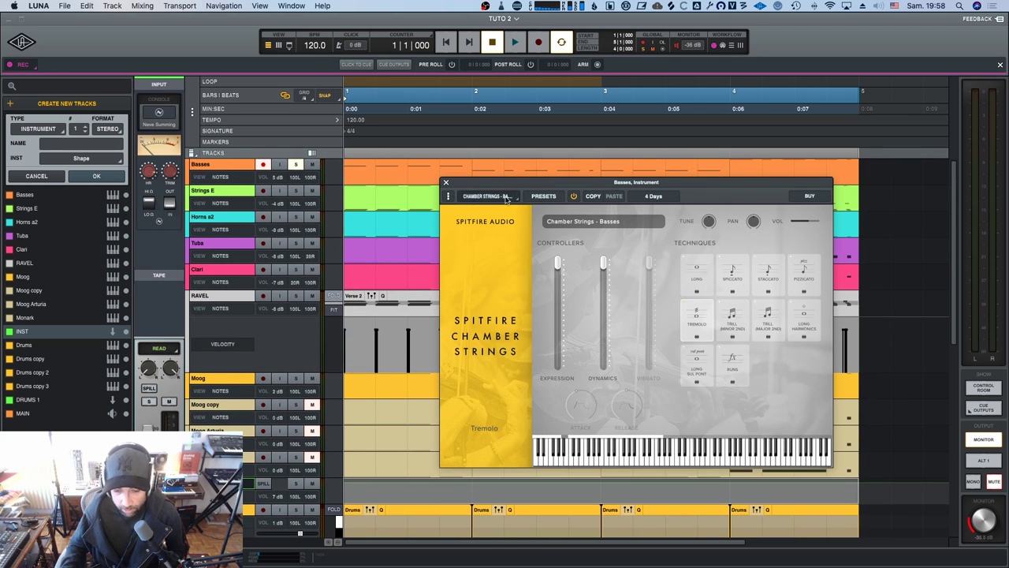
pyautogui.moveTo(531, 186); pyautogui.dragTo(555, 189)
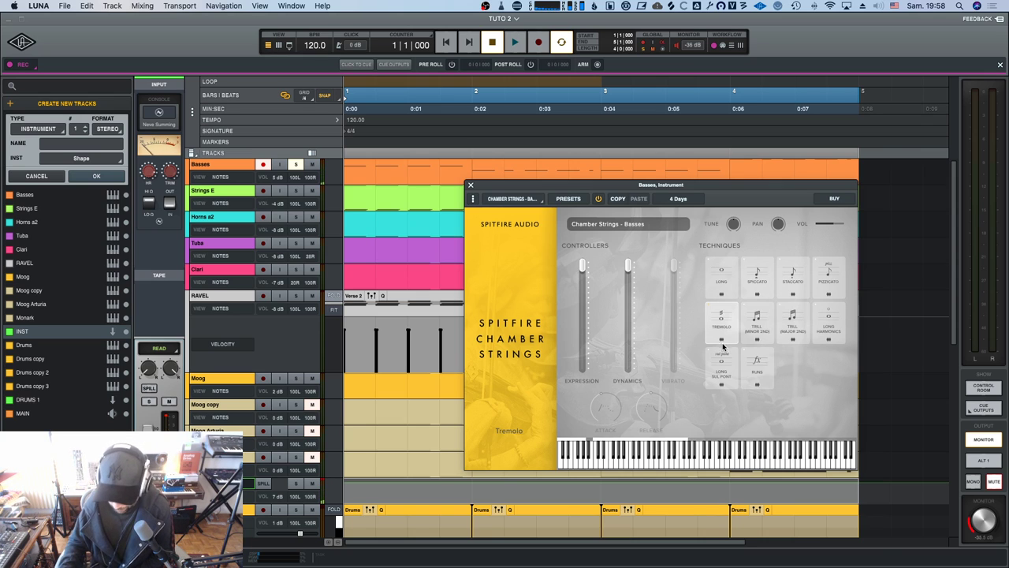
# Audition the Trill (Minor 2nd), Trill (Major 2nd), Long Harmonics and Long Sul Pont techniques on Basses.
pyautogui.click(767, 311)
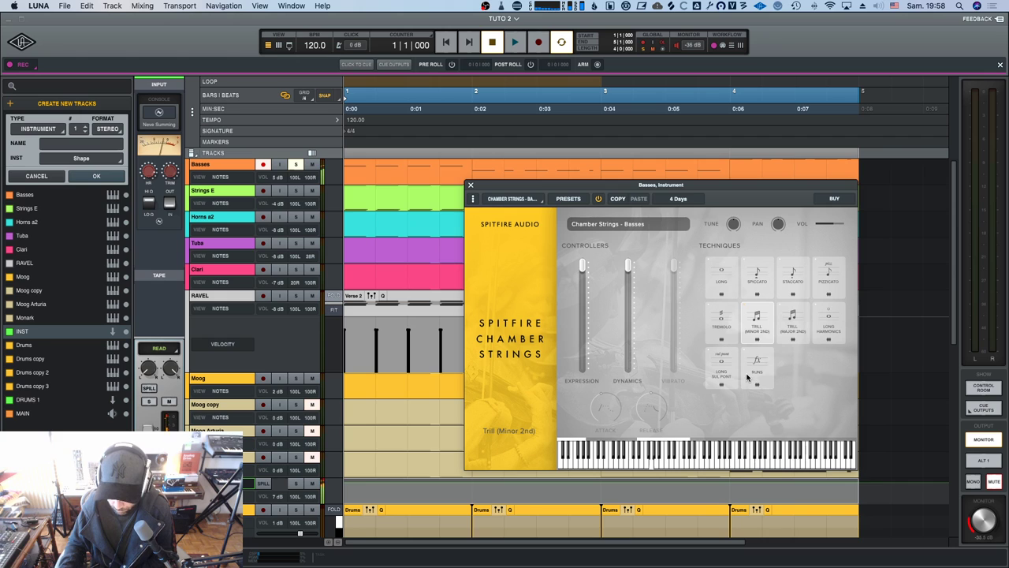
pyautogui.click(794, 320)
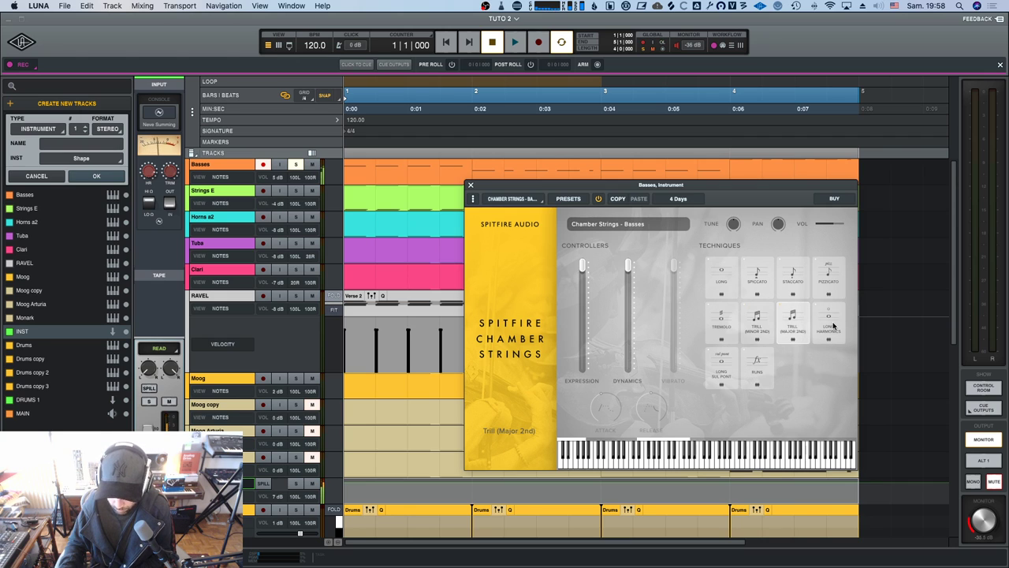
pyautogui.click(834, 325)
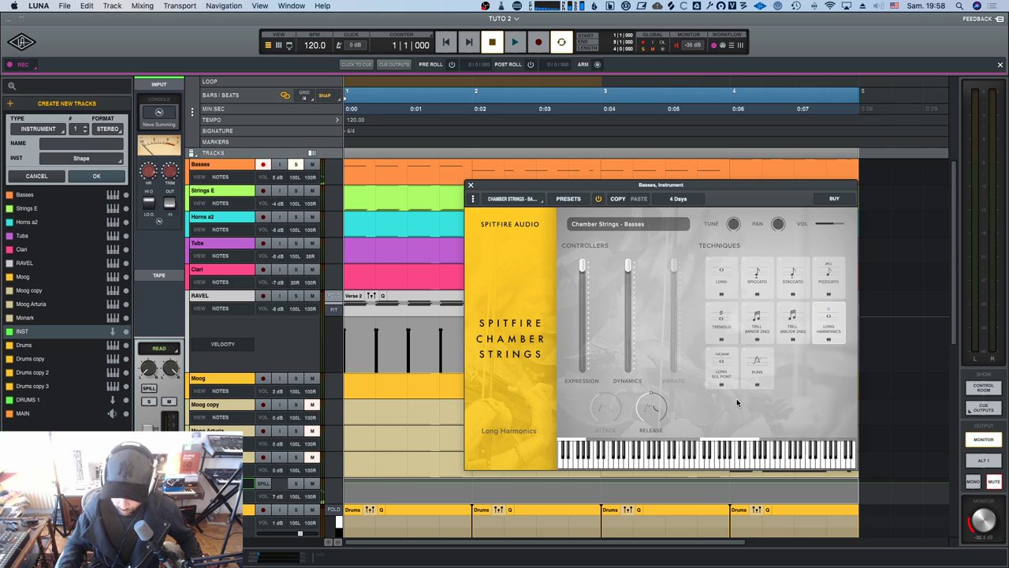
pyautogui.click(720, 367)
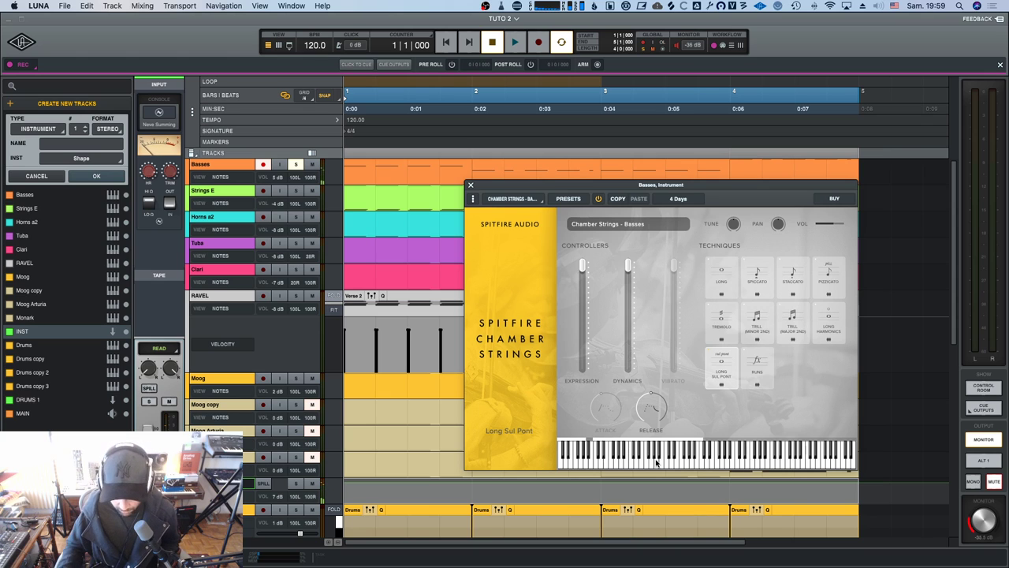
# Reposition the Chamber Strings window, select the Runs technique for Basses, and close the instrument.
pyautogui.moveTo(672, 188); pyautogui.dragTo(662, 189)
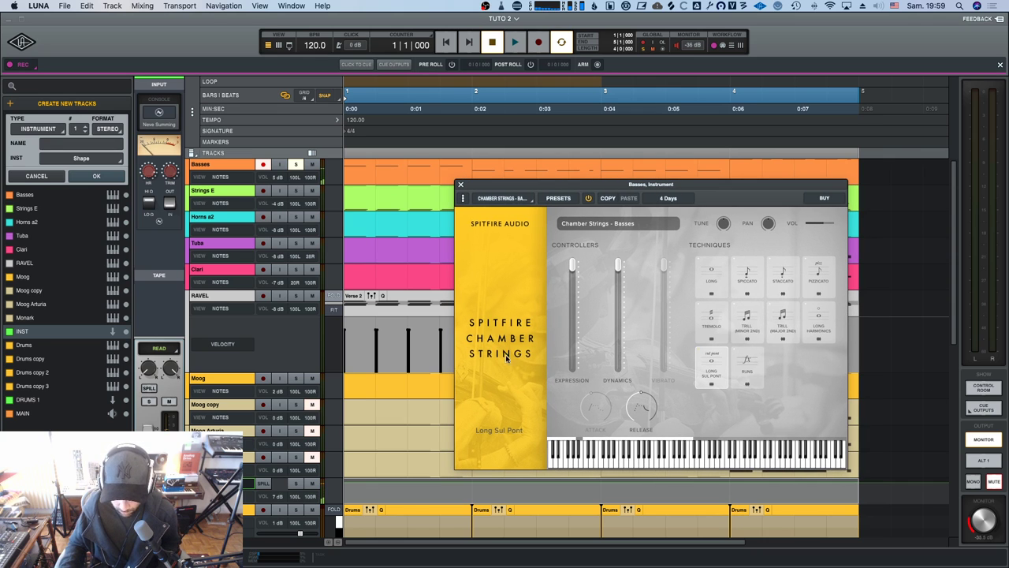
pyautogui.moveTo(612, 184); pyautogui.dragTo(573, 189)
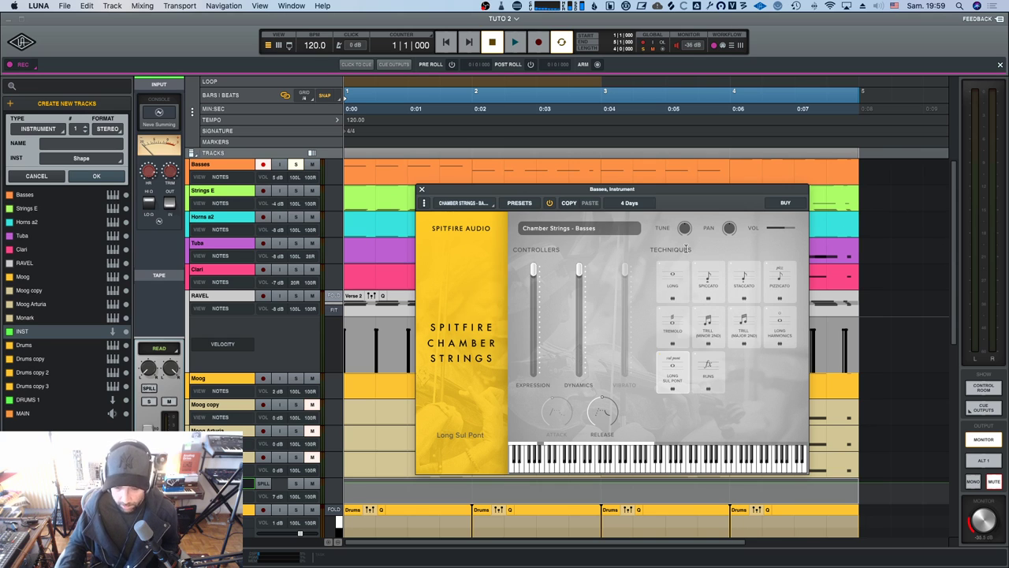
pyautogui.click(707, 378)
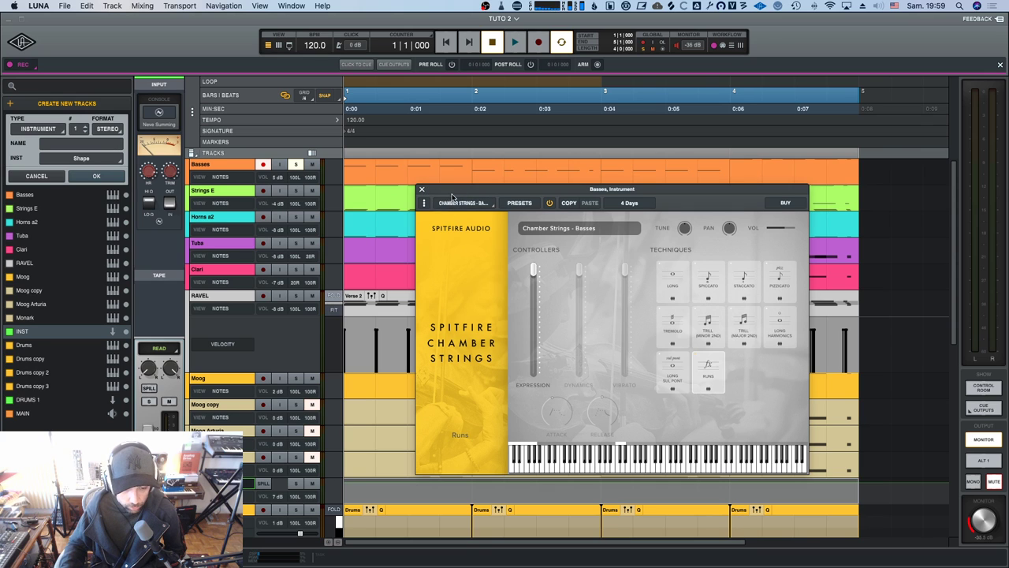
pyautogui.moveTo(451, 193); pyautogui.dragTo(446, 187)
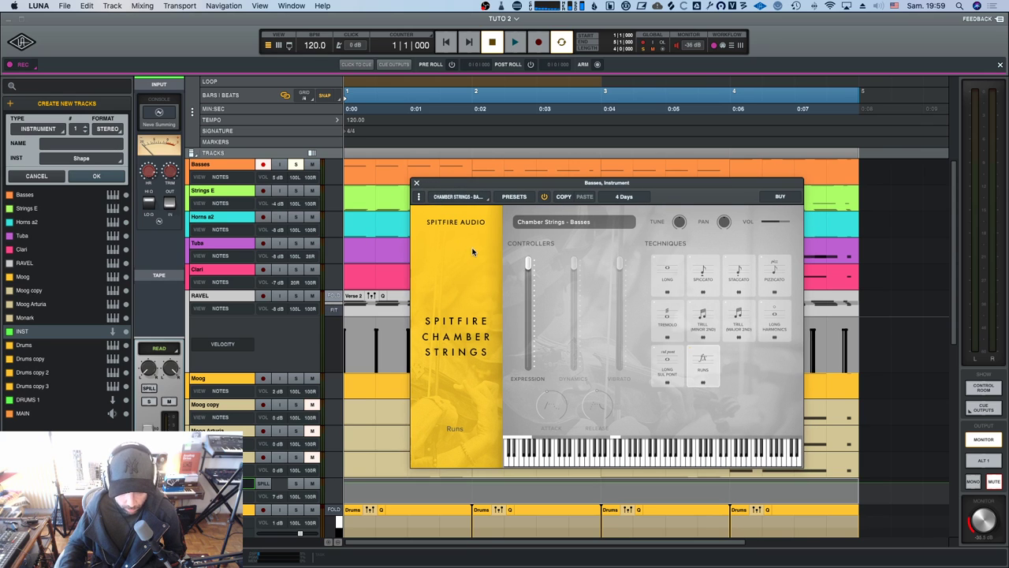
pyautogui.click(417, 184)
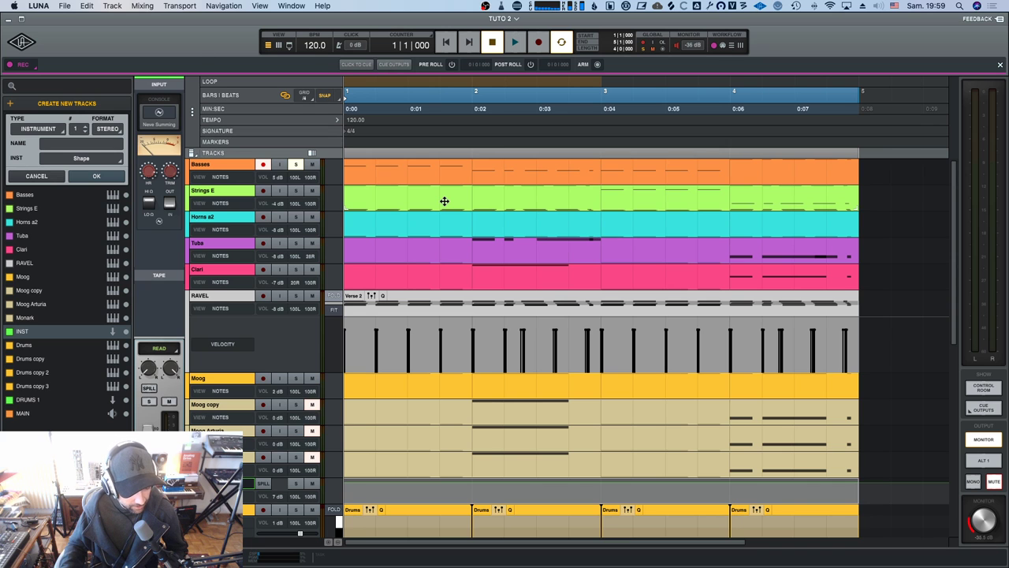
# Switch to the mixer and open the Chamber Strings instrument on the Strings E channel.
pyautogui.scroll(-1, 479, 203)
pyautogui.scroll(-5, 479, 202)
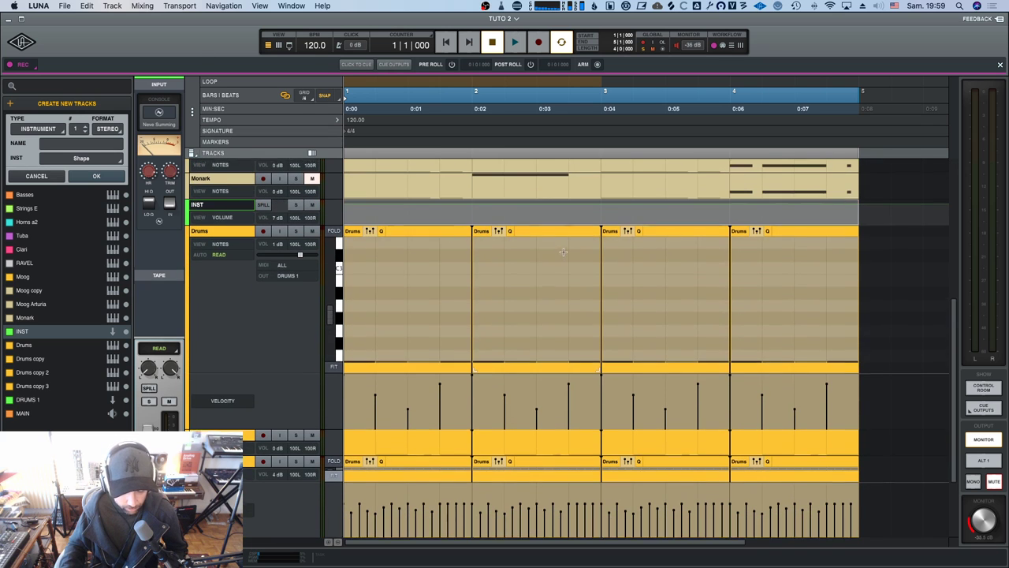
pyautogui.scroll(4, 556, 252)
pyautogui.scroll(2, 556, 252)
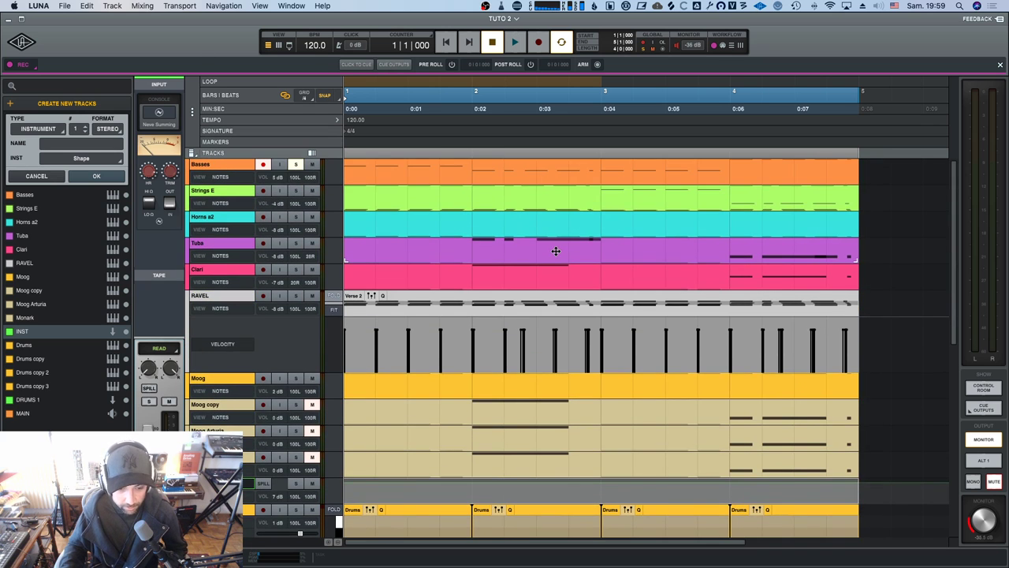
pyautogui.click(279, 45)
pyautogui.click(279, 47)
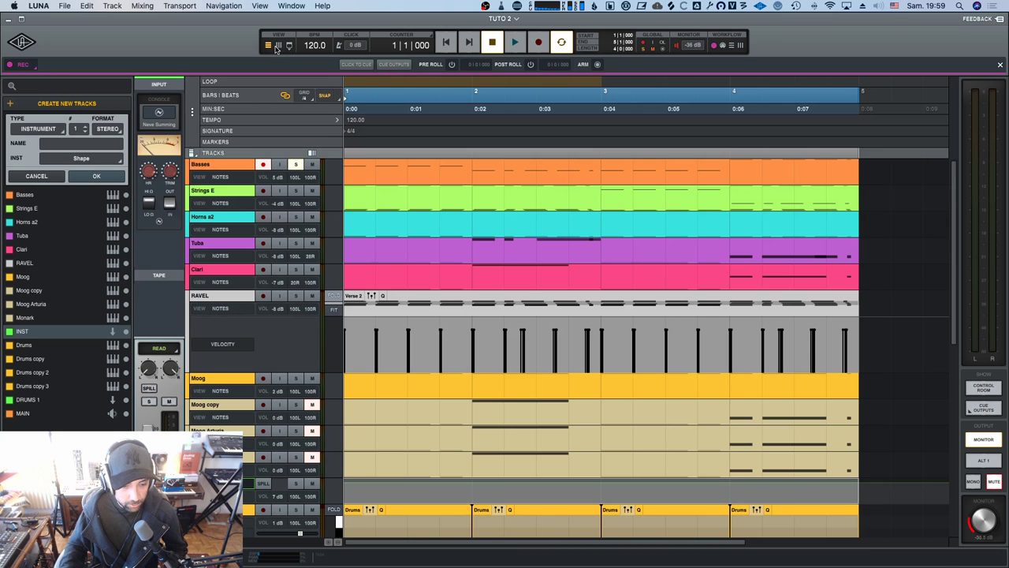
pyautogui.click(279, 45)
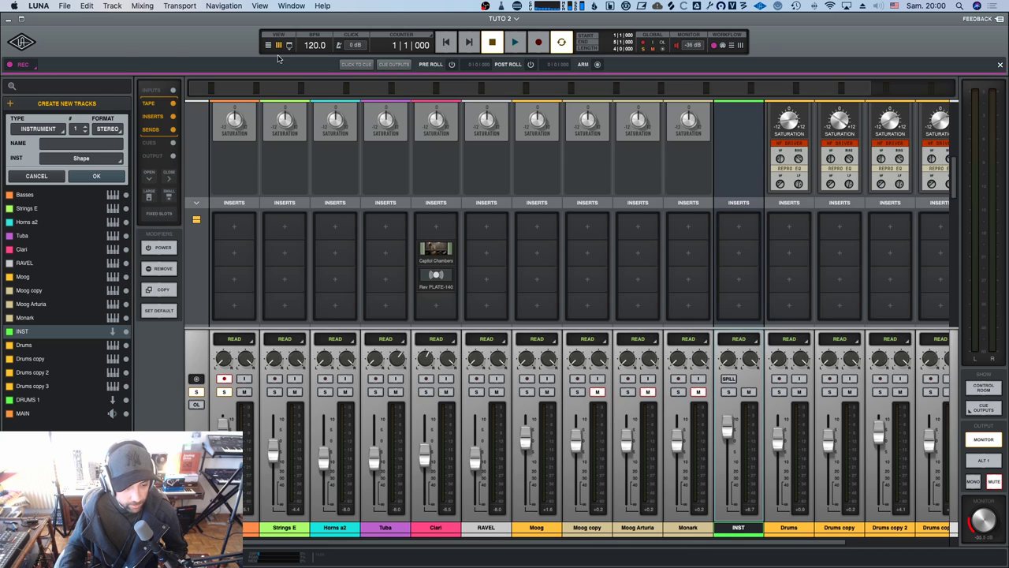
pyautogui.scroll(5, 240, 179)
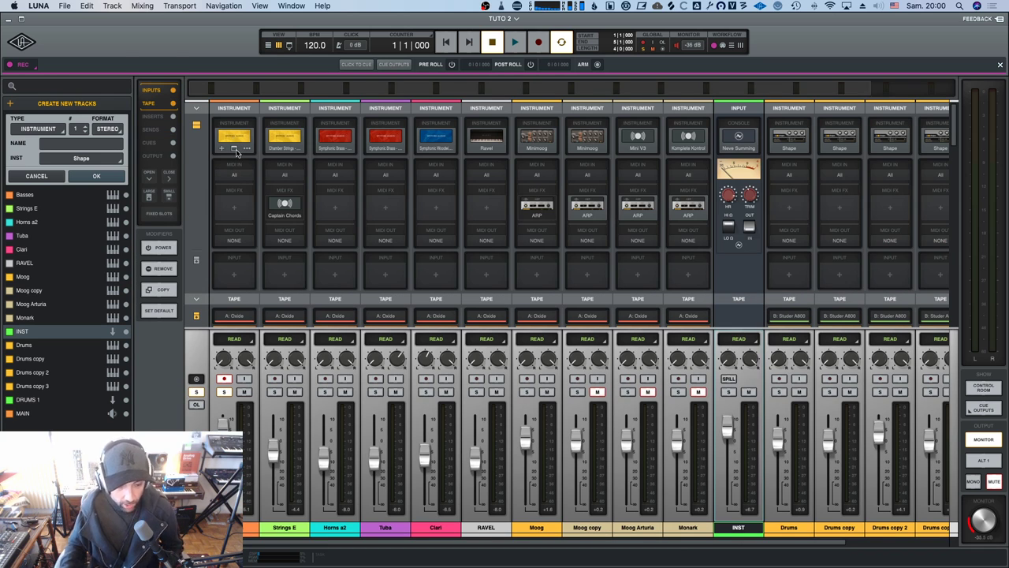
pyautogui.click(272, 138)
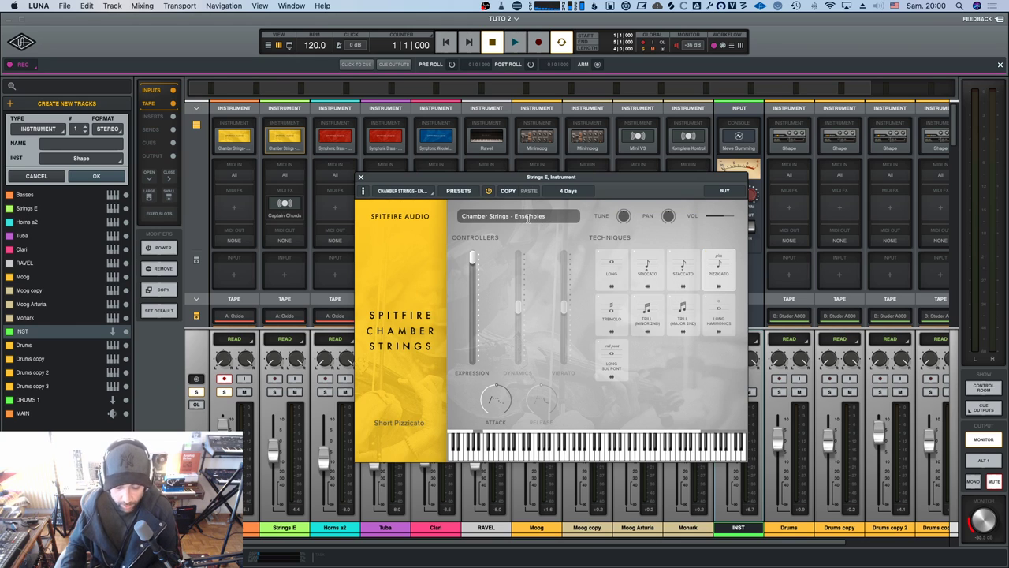
# Record-arm and solo the Strings E channel in place of Basses.
pyautogui.click(274, 378)
pyautogui.click(224, 379)
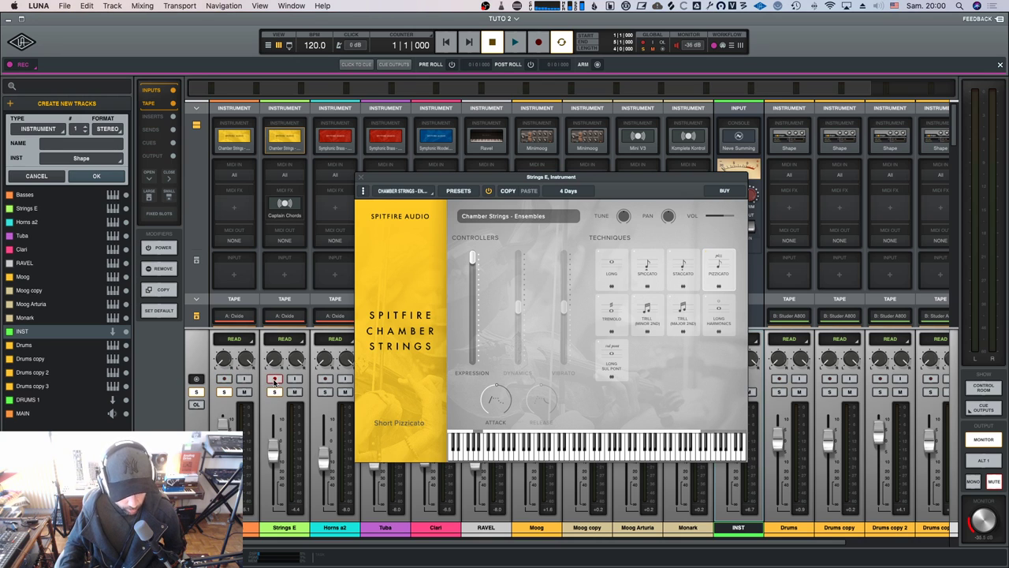
pyautogui.click(224, 392)
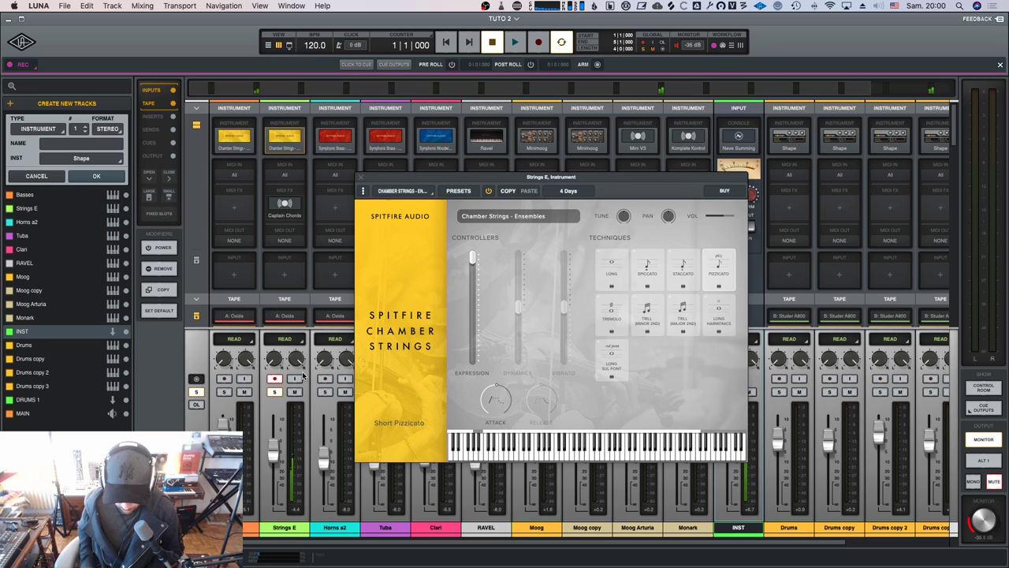
# Play Strings E while switching through Staccato, Spiccato, Long, Tremolo, Trill (Minor 2nd) and Long Harmonics, and stop playback.
pyautogui.press('space')
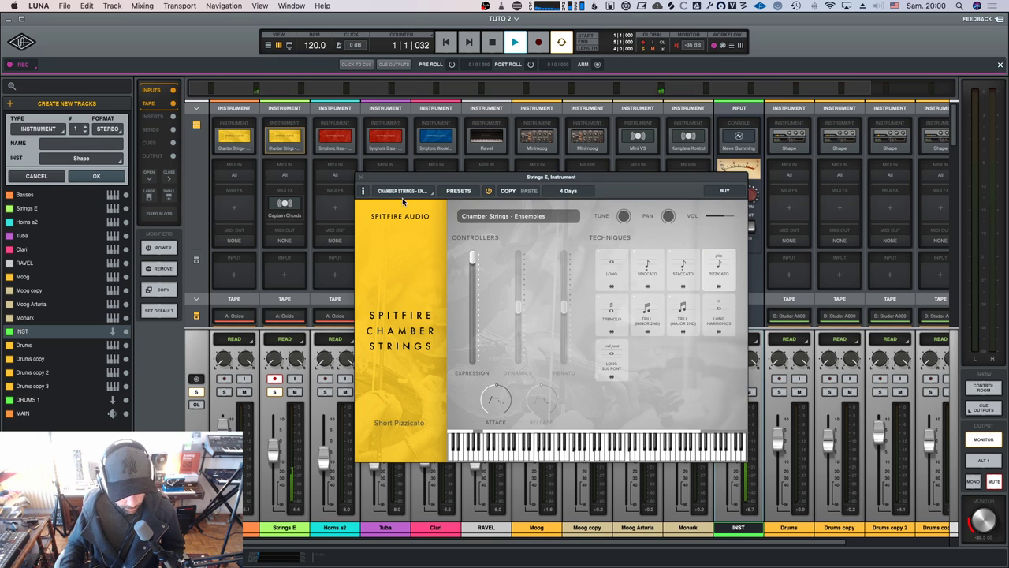
pyautogui.click(679, 274)
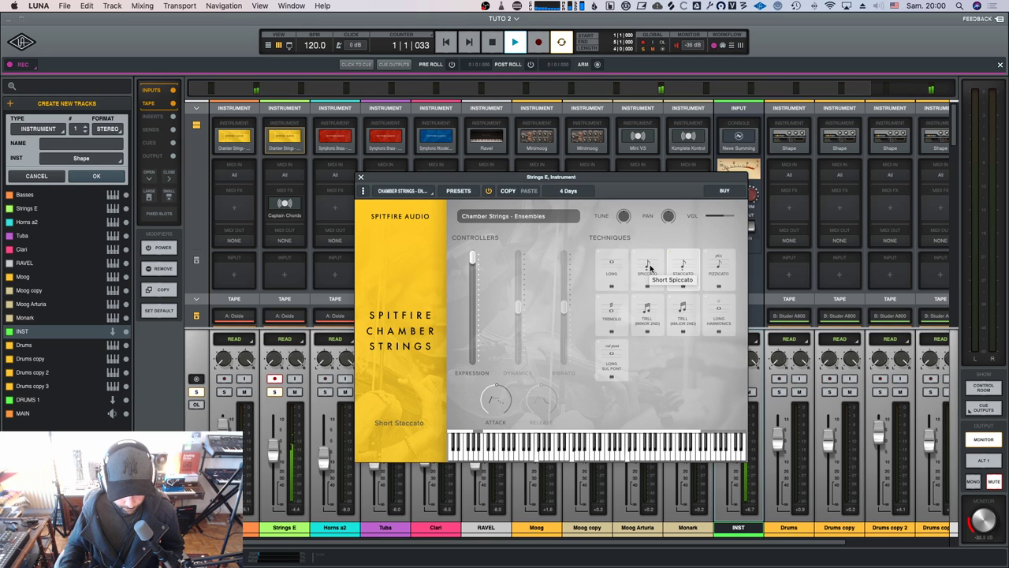
pyautogui.click(649, 268)
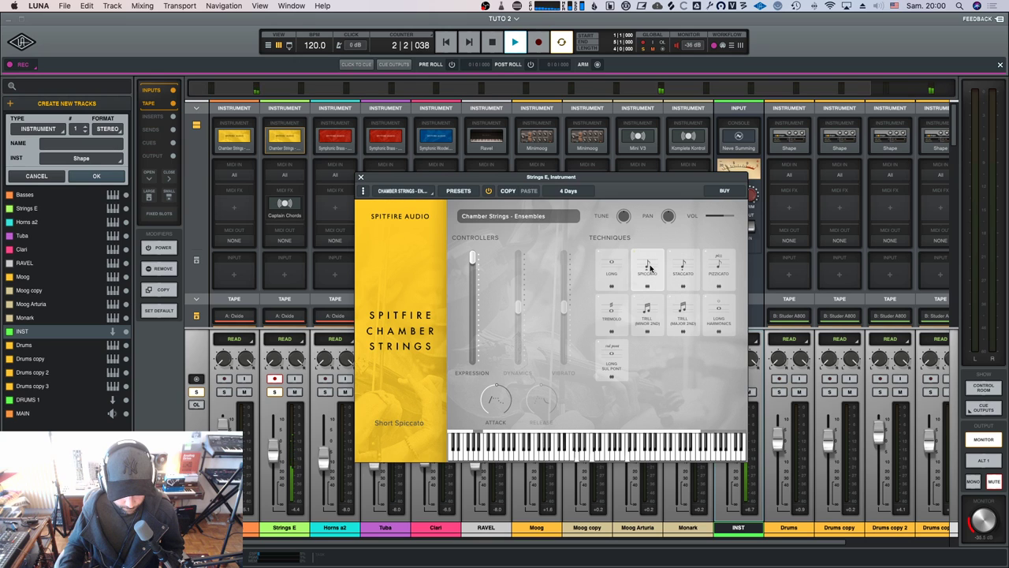
pyautogui.click(614, 270)
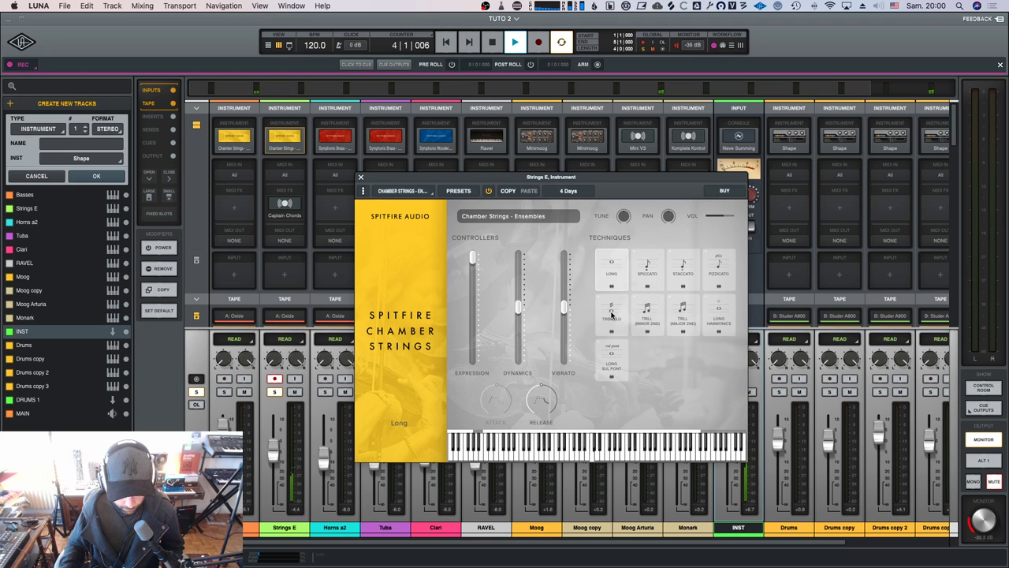
pyautogui.click(612, 316)
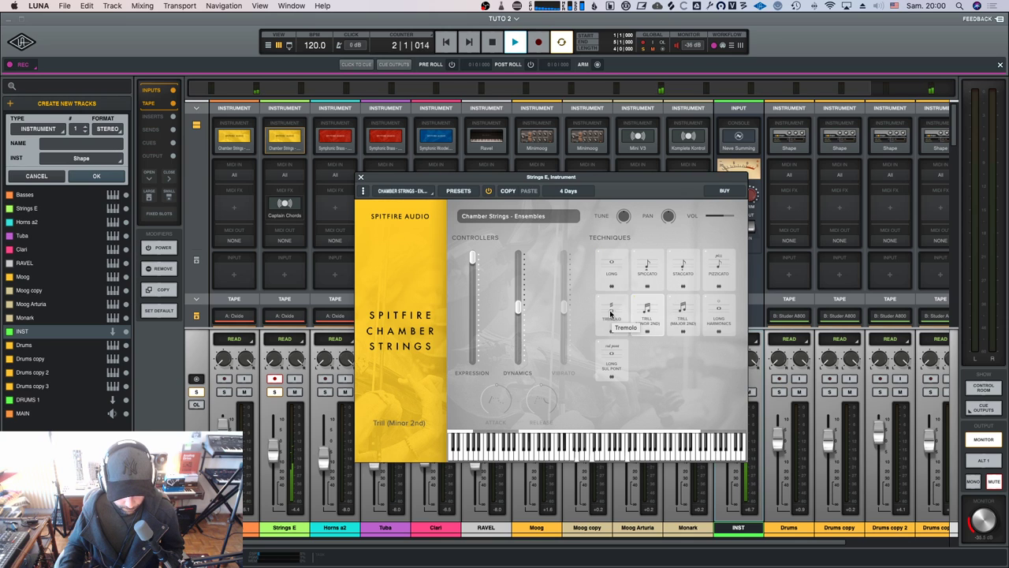
pyautogui.click(713, 317)
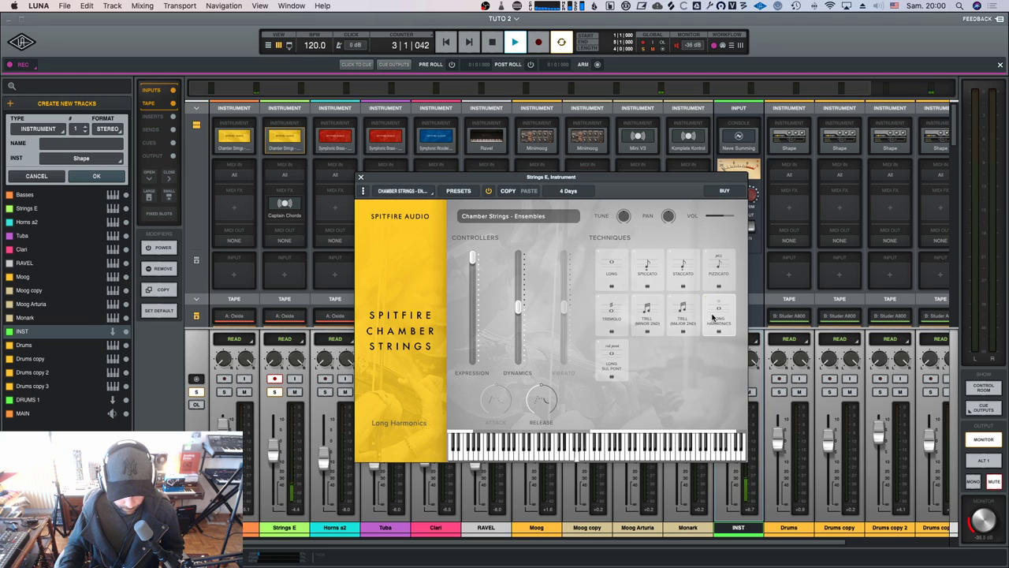
pyautogui.press('space')
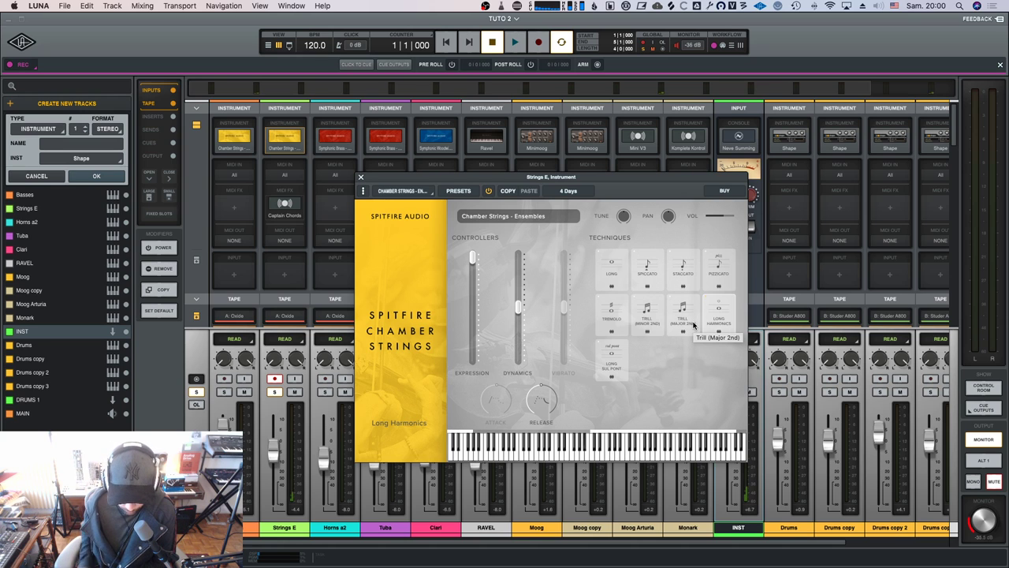
# Play Strings E with the Staccato and Pizzicato techniques, leaving Pizzicato selected, and stop playback.
pyautogui.click(720, 263)
pyautogui.press('space')
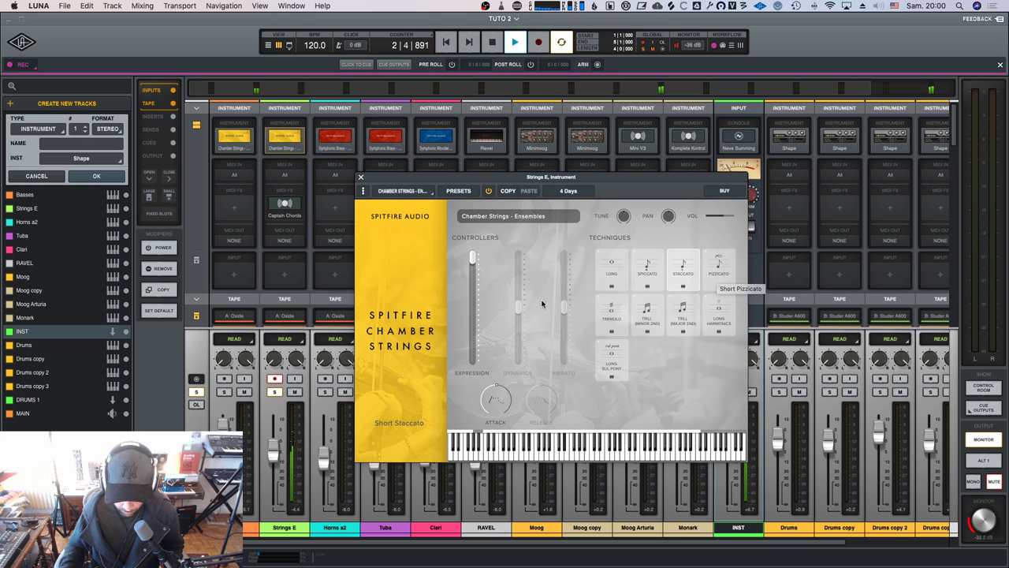
pyautogui.click(721, 272)
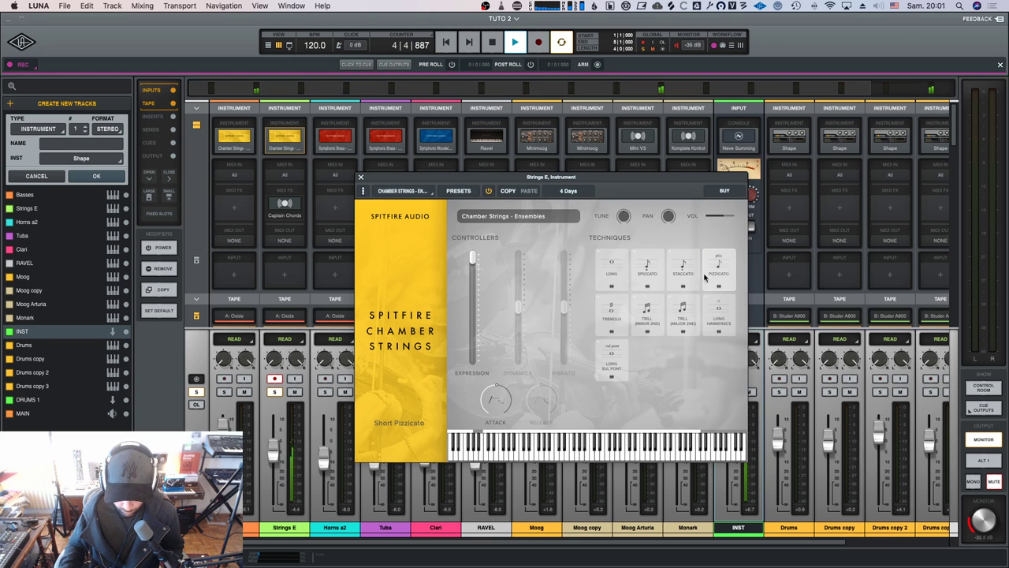
pyautogui.press('space')
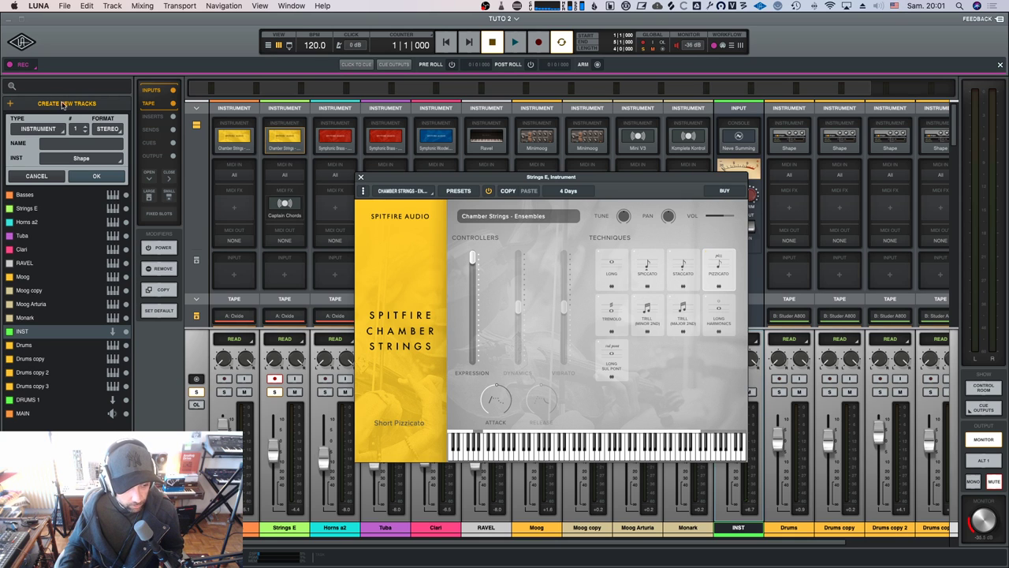
# Browse the Spitfire Audio instruments available for a new track, and close the Strings E instrument.
pyautogui.click(88, 160)
pyautogui.scroll(-10, 122, 369)
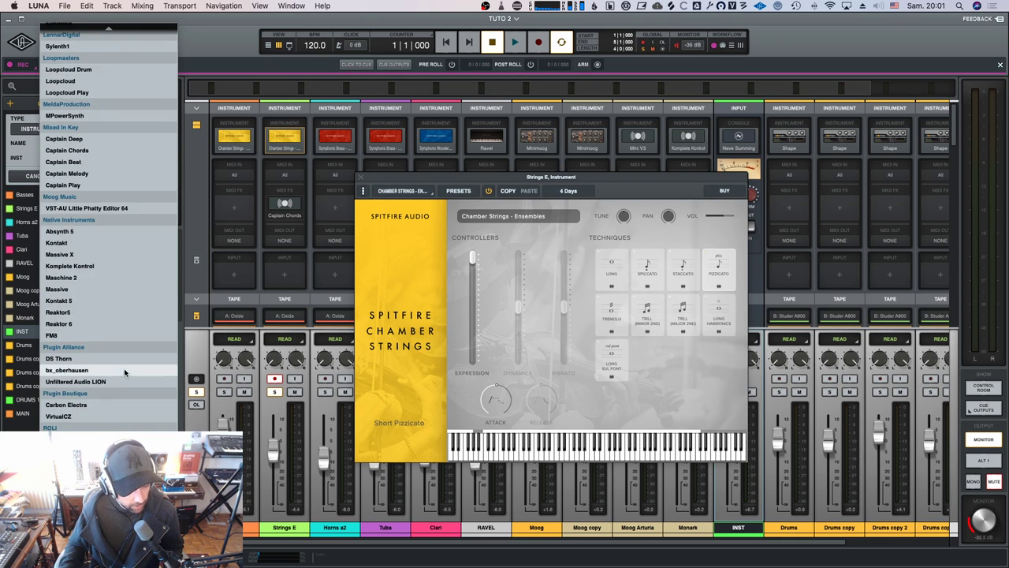
pyautogui.scroll(1, 126, 167)
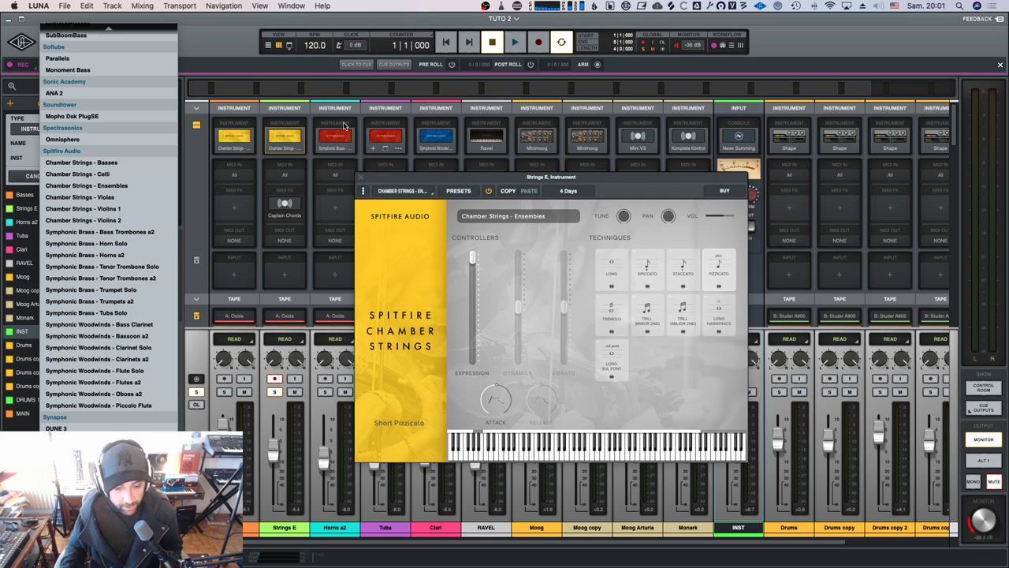
pyautogui.click(360, 177)
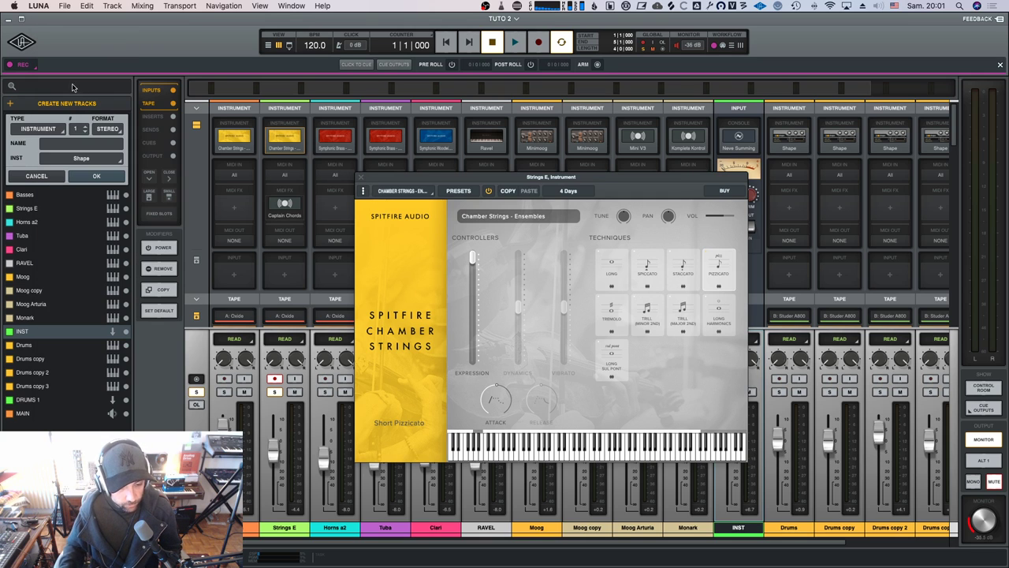
pyautogui.click(359, 180)
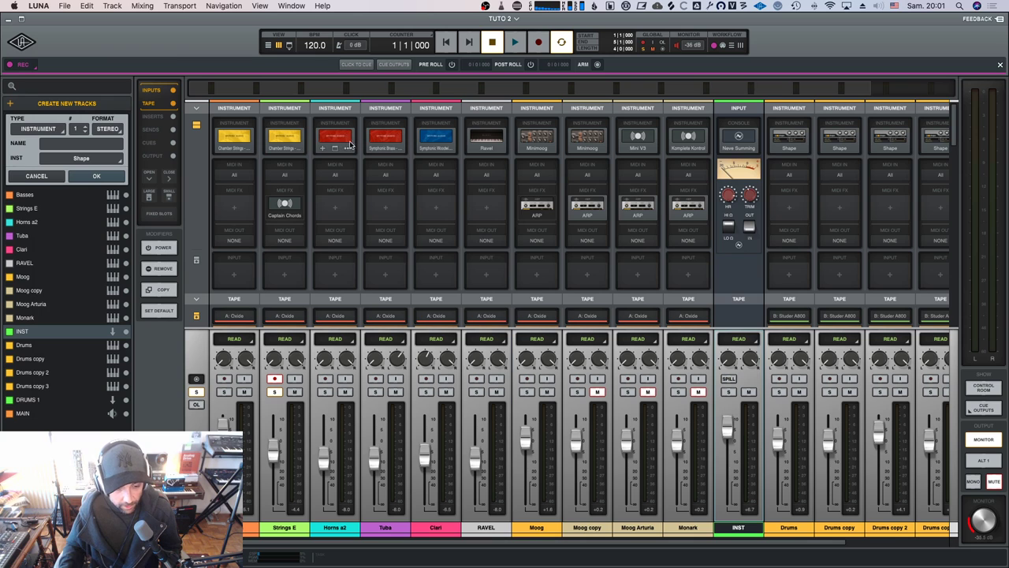
# Open the Symphonic Brass instrument on Horns a2, and record-arm and solo that channel in place of Strings E.
pyautogui.click(335, 150)
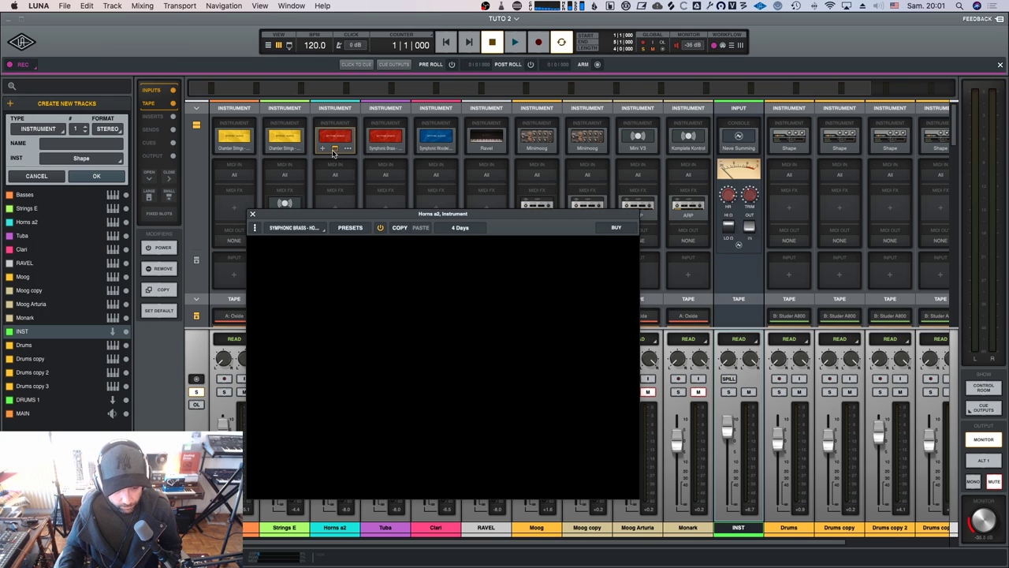
pyautogui.moveTo(471, 201); pyautogui.dragTo(585, 195)
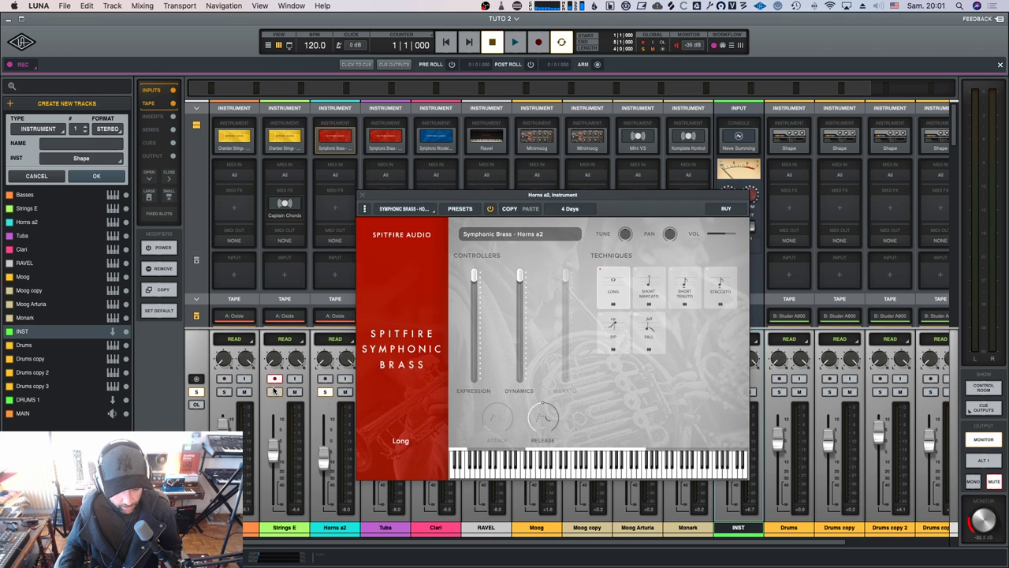
pyautogui.click(325, 378)
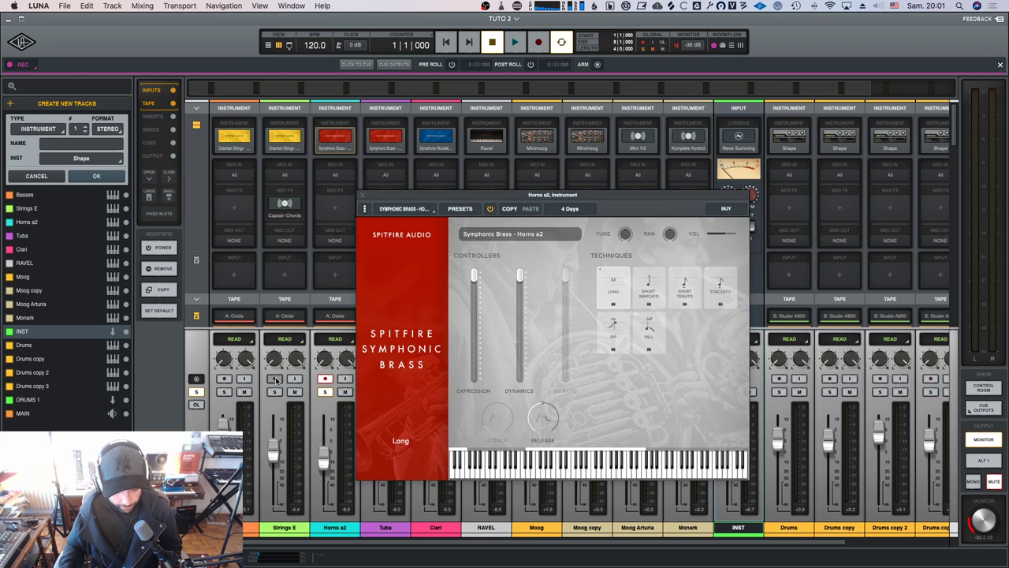
# Play Horns a2 with the Long technique, moving its instrument window clear of the channel, and stop playback.
pyautogui.press('space')
pyautogui.moveTo(512, 197); pyautogui.dragTo(570, 175)
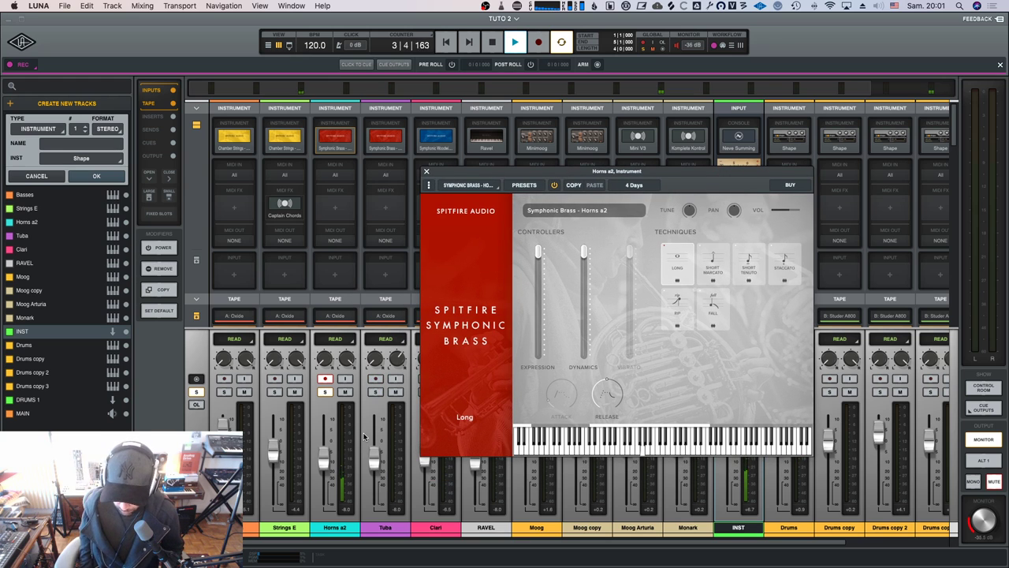
pyautogui.press('space')
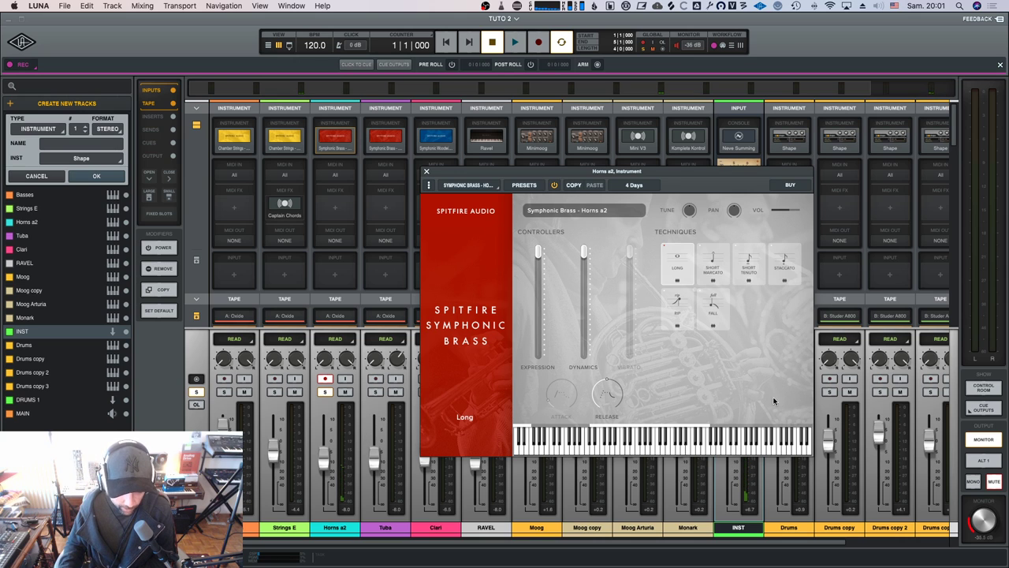
# Audition the Short Marcato, Short Tenuto, Staccato, Rip and Fall techniques on Horns a2.
pyautogui.click(712, 274)
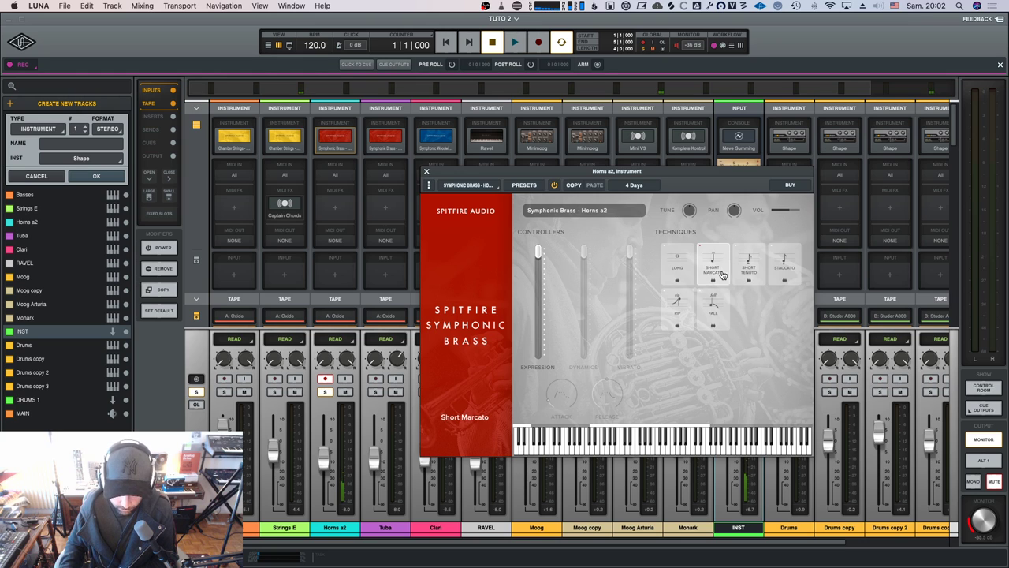
pyautogui.click(748, 272)
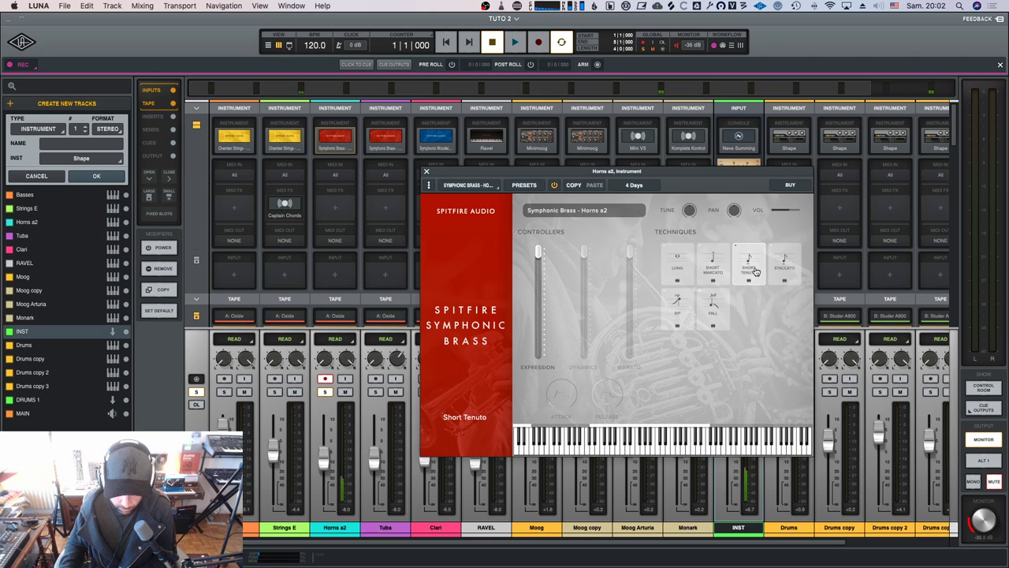
pyautogui.click(780, 271)
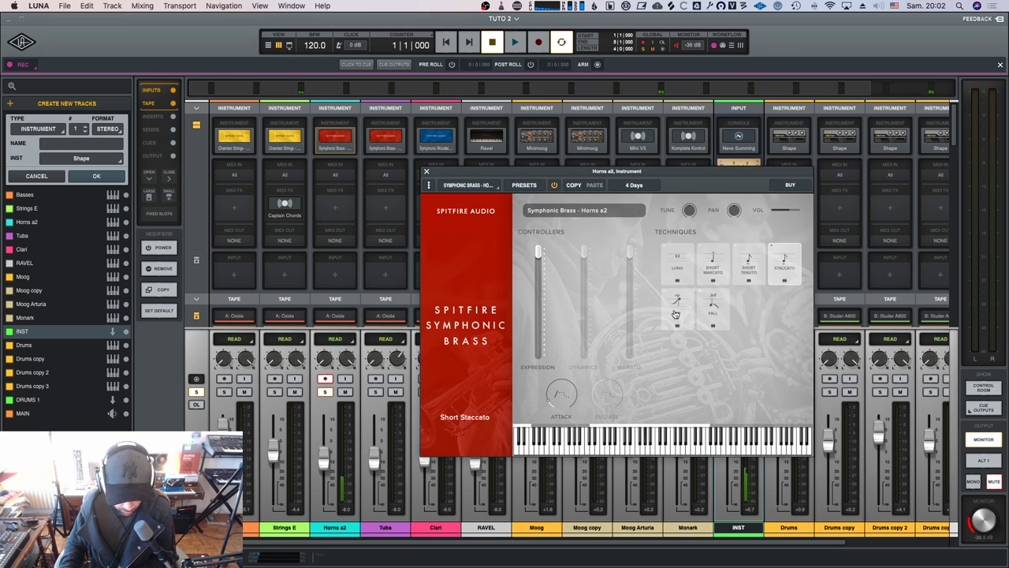
pyautogui.click(675, 311)
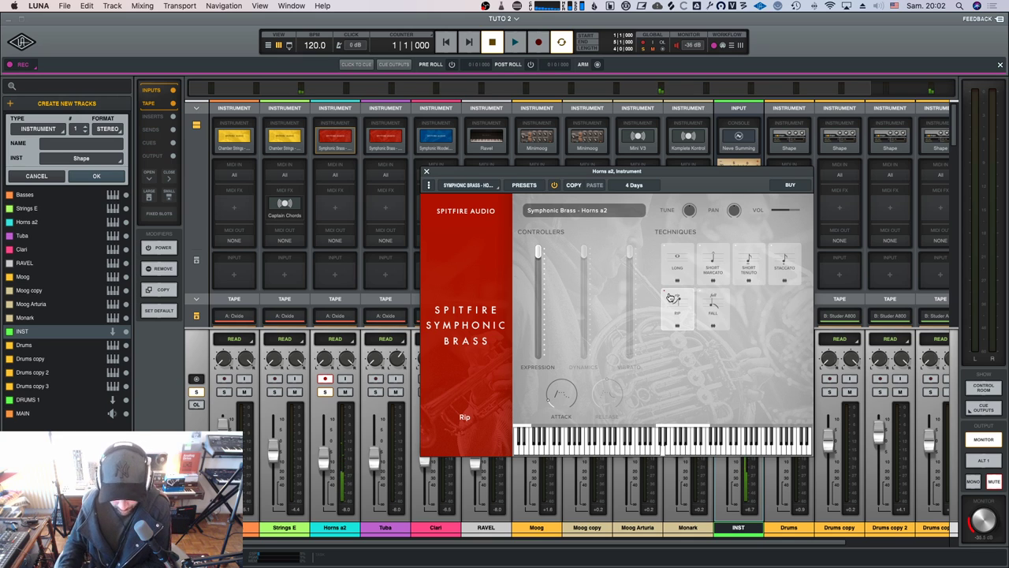
pyautogui.click(700, 306)
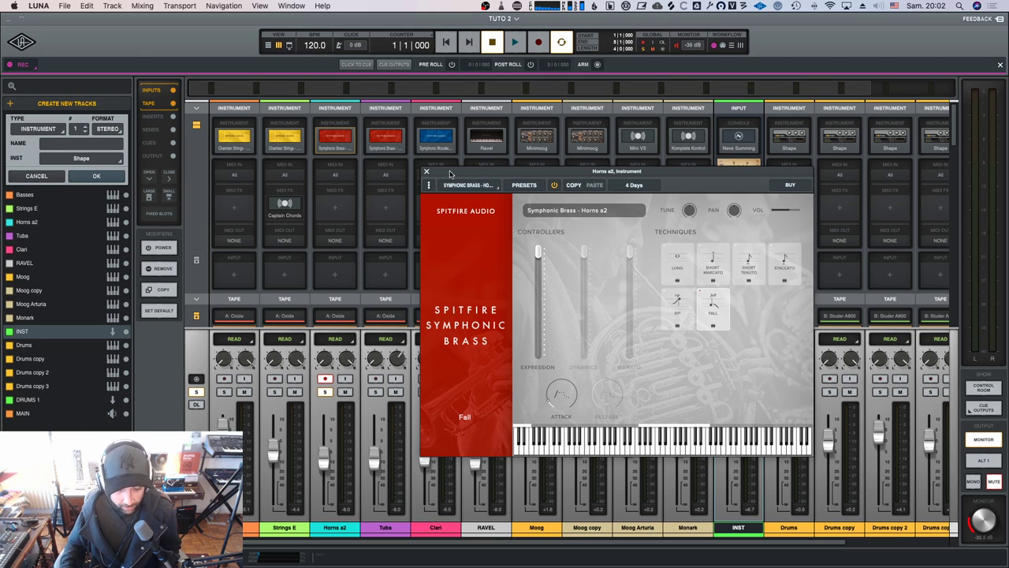
# Play Horns a2 while switching through Staccato, Short Tenuto and Short Marcato, and stop playback.
pyautogui.press('space')
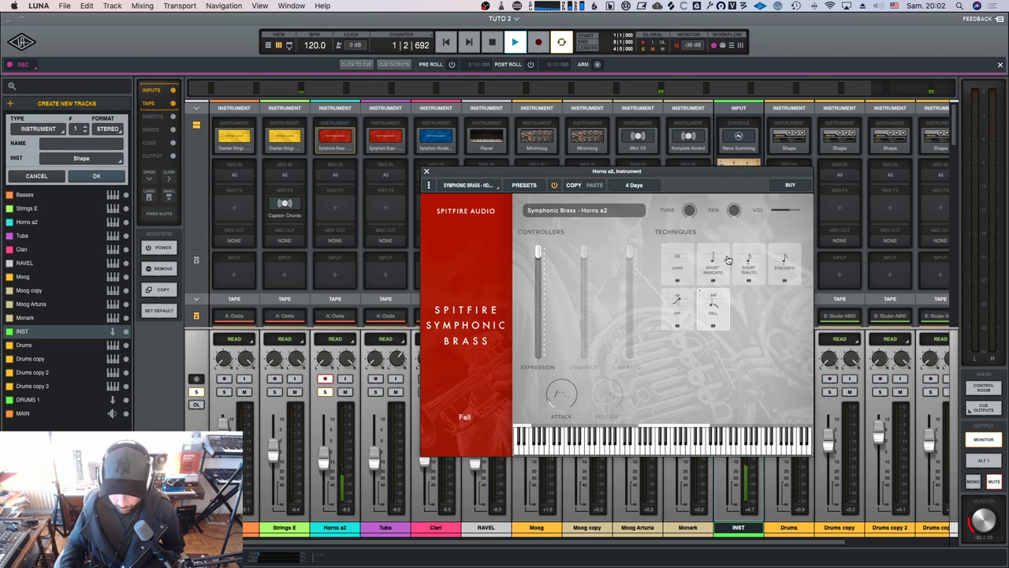
pyautogui.click(783, 268)
pyautogui.click(750, 264)
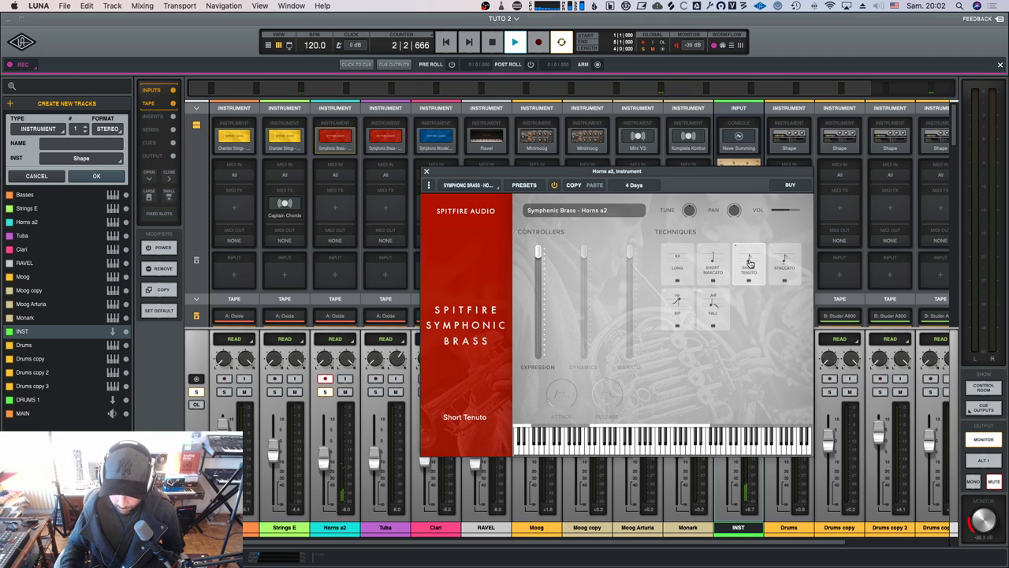
pyautogui.click(714, 268)
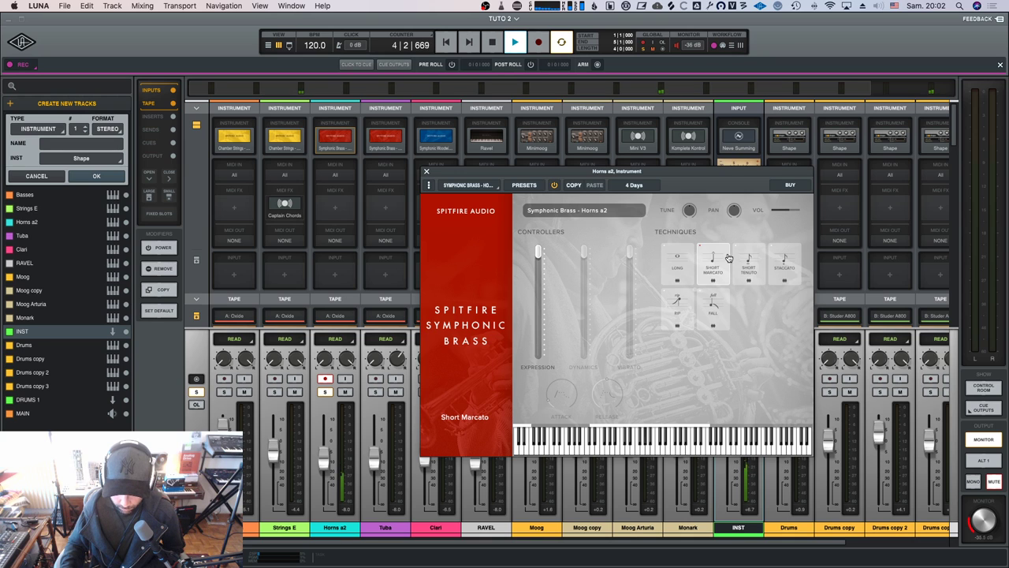
pyautogui.press('space')
# Open the Symphonic Brass instrument on the Tuba channel, close the Horns a2 instrument, and reposition the Tuba window.
pyautogui.moveTo(667, 175); pyautogui.dragTo(719, 192)
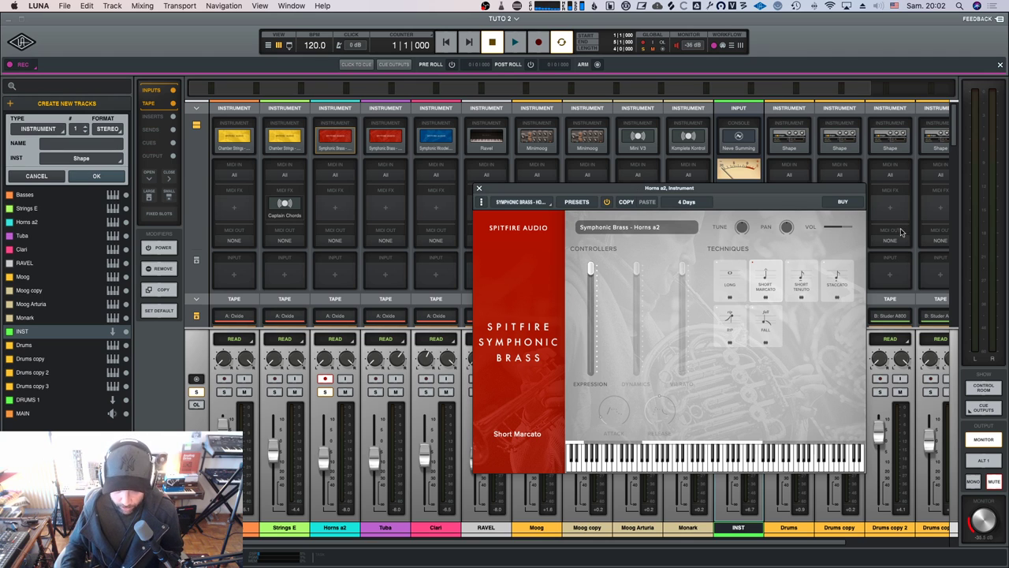
pyautogui.moveTo(798, 195); pyautogui.dragTo(865, 176)
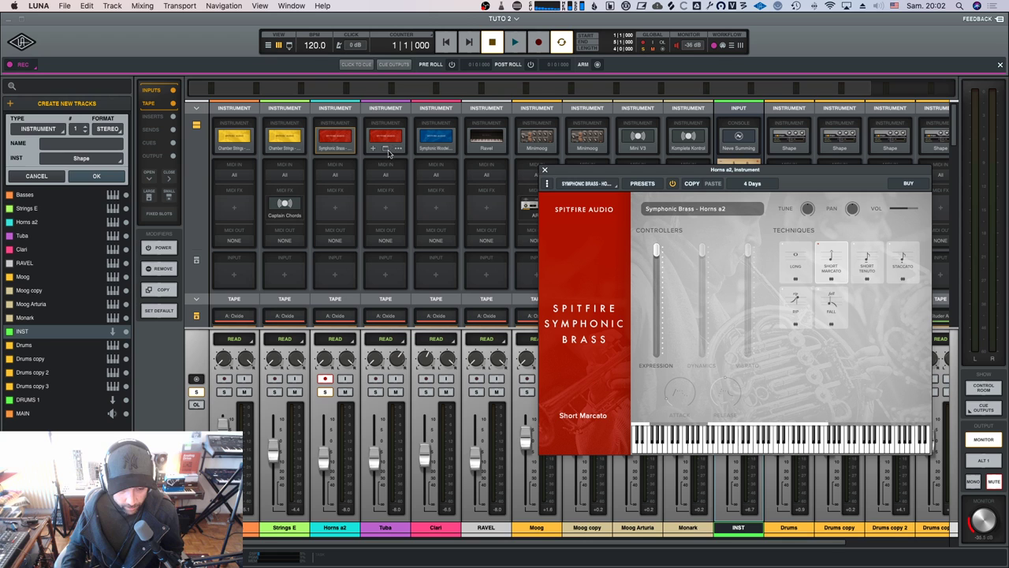
pyautogui.click(386, 150)
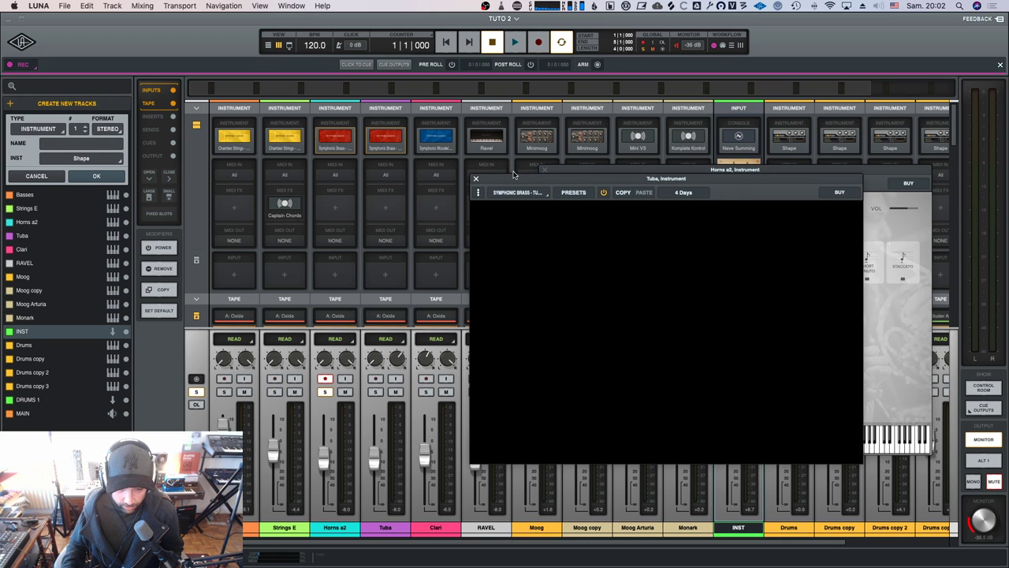
pyautogui.click(542, 170)
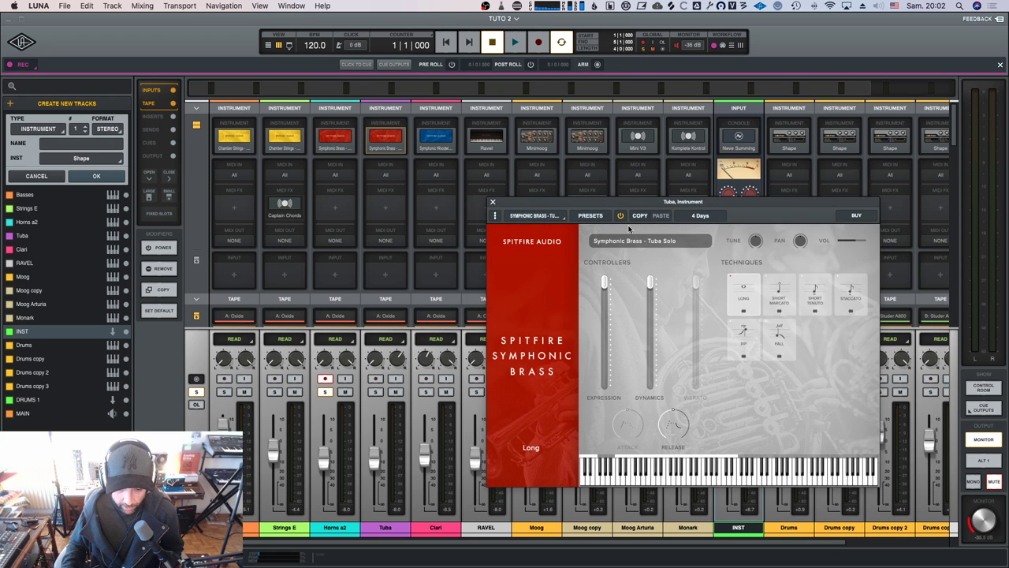
pyautogui.moveTo(588, 205); pyautogui.dragTo(568, 181)
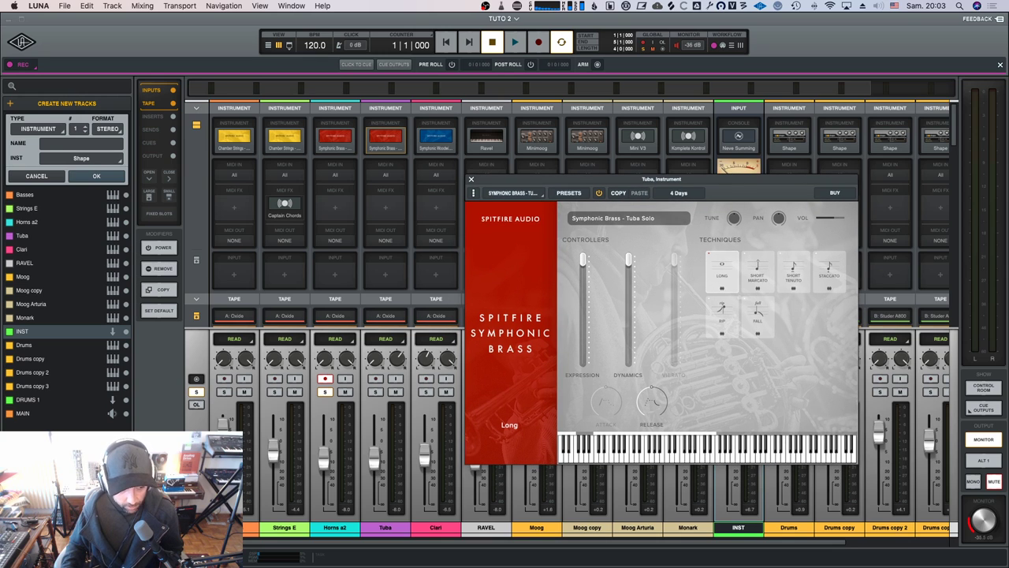
# Browse the Spitfire Audio brass and woodwind instruments available for a new track, and shift the Tuba instrument window slightly.
pyautogui.click(72, 161)
pyautogui.scroll(-15, 96, 284)
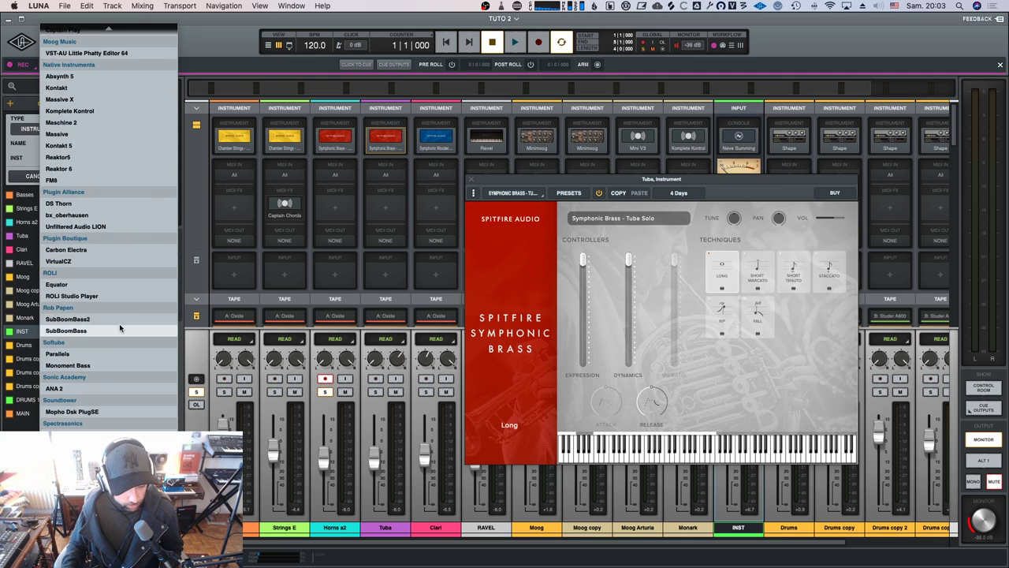
pyautogui.scroll(6, 95, 283)
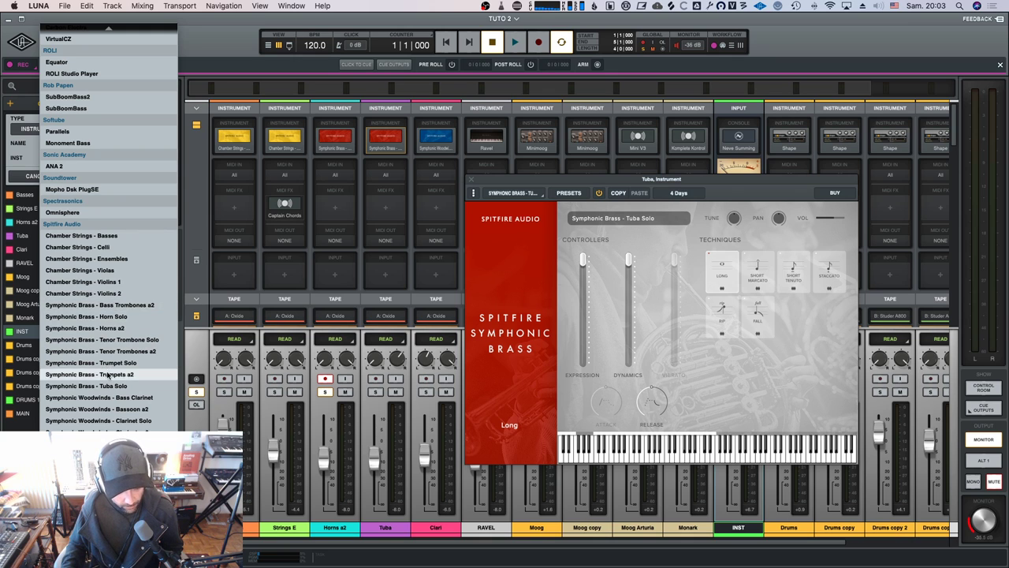
pyautogui.scroll(-1, 92, 411)
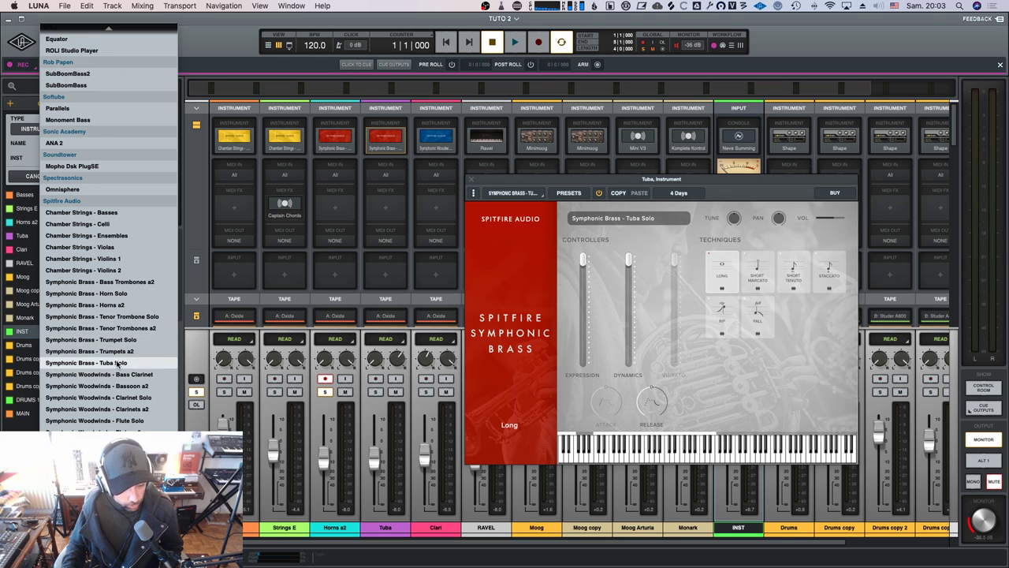
pyautogui.moveTo(505, 181); pyautogui.dragTo(487, 180)
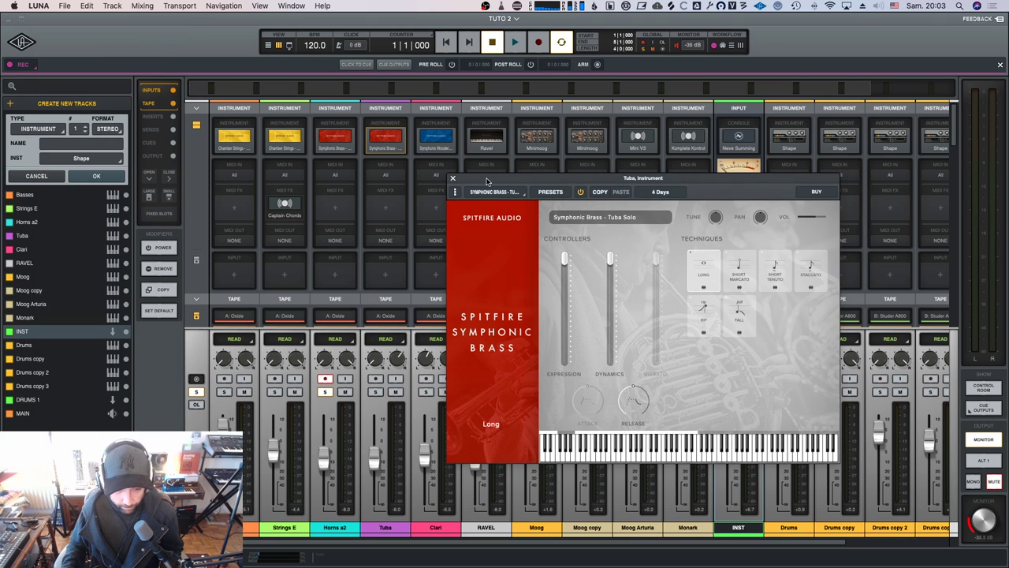
# Solo the Tuba channel in place of Horns a2 and start playback with the Long technique.
pyautogui.press('space')
pyautogui.press('space')
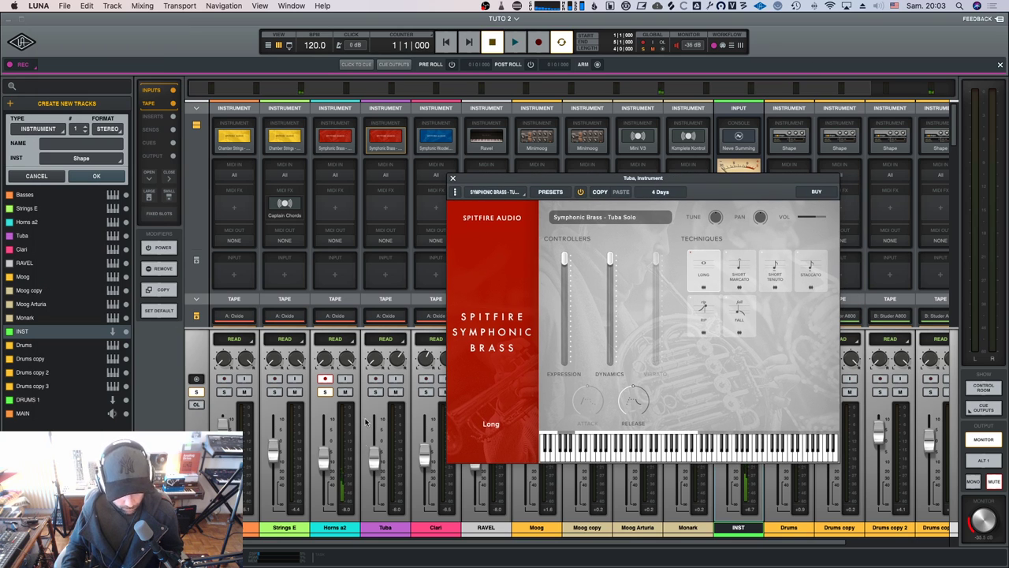
pyautogui.press('space')
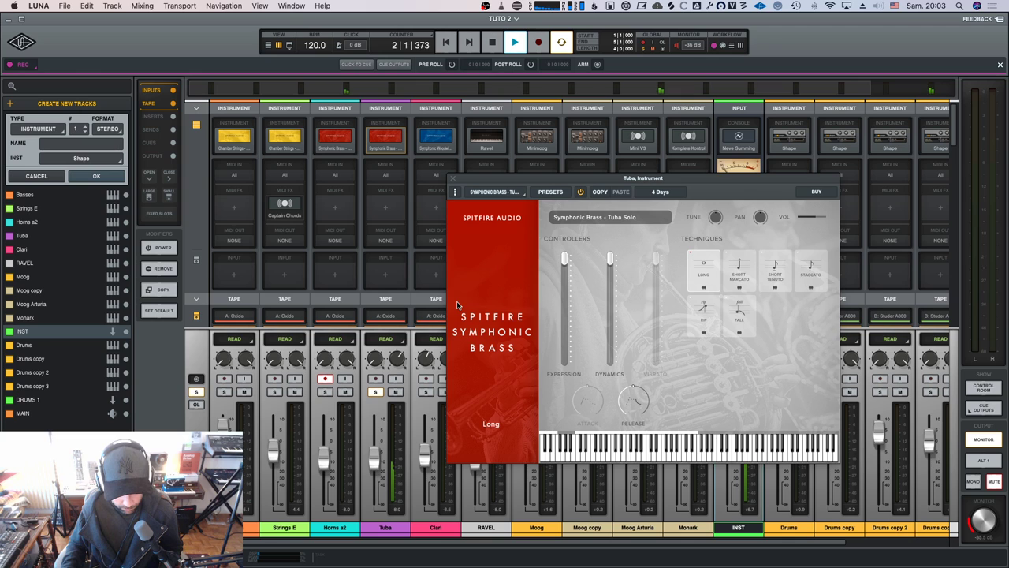
# Audition the Tuba's Short Marcato, Short Tenuto, Staccato and Rip techniques, return to Long, and stop playback.
pyautogui.click(743, 275)
pyautogui.click(777, 275)
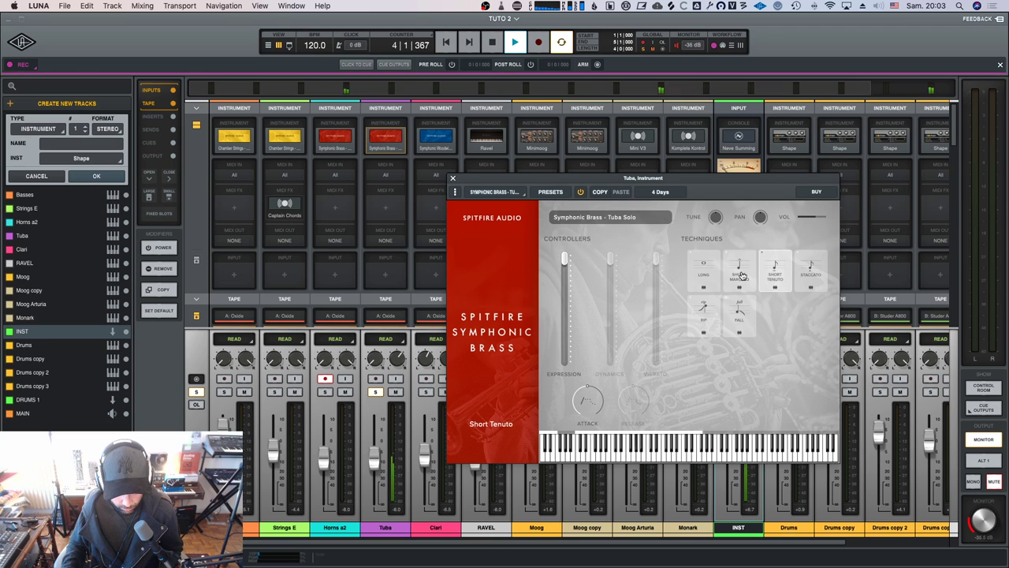
pyautogui.click(811, 274)
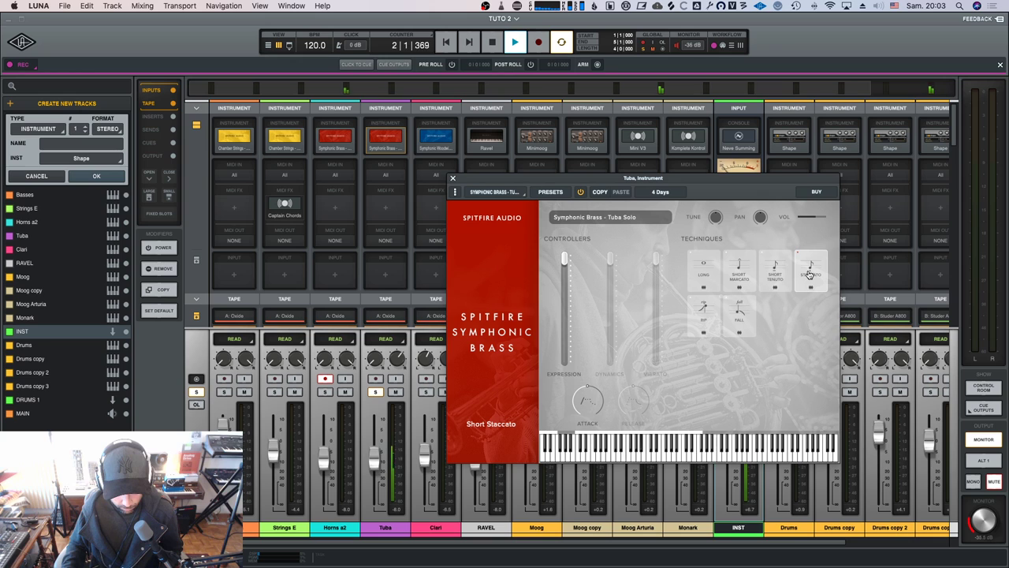
pyautogui.click(704, 312)
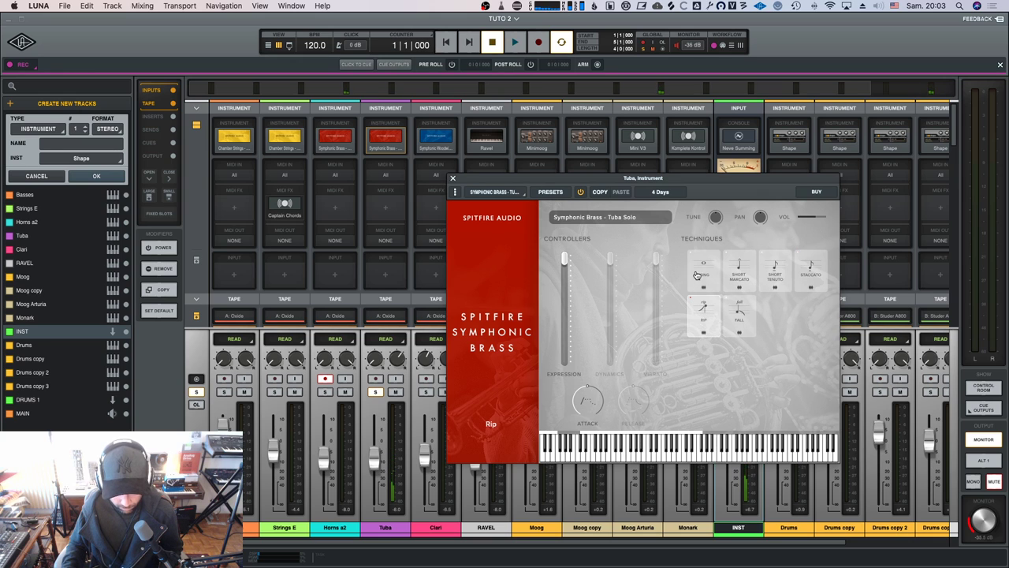
pyautogui.click(718, 277)
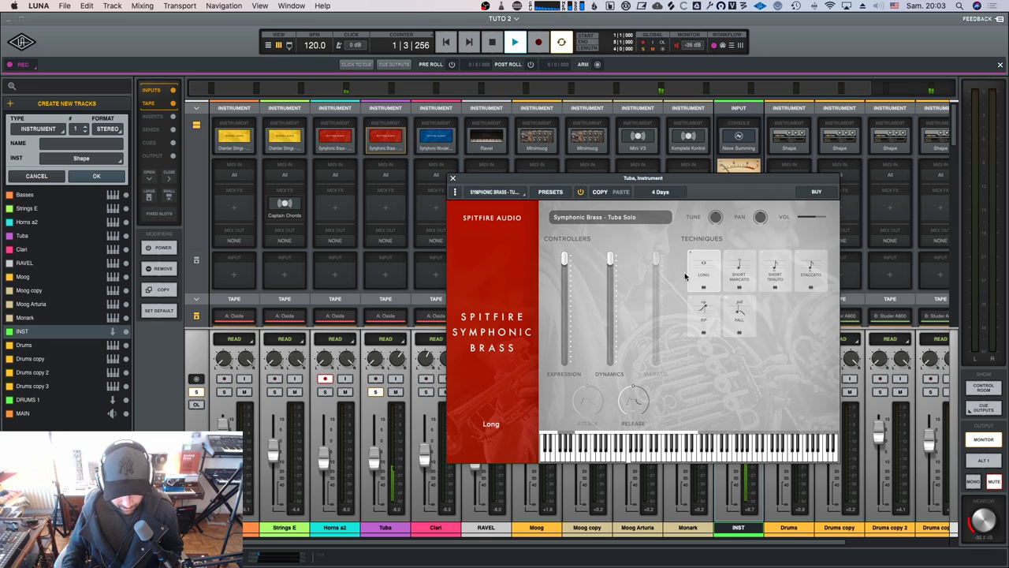
pyautogui.press('space')
# Close the Tuba instrument, open the Symphonic Woodwinds instrument on the Clari channel, and move its window clear of the Clari fader.
pyautogui.click(453, 178)
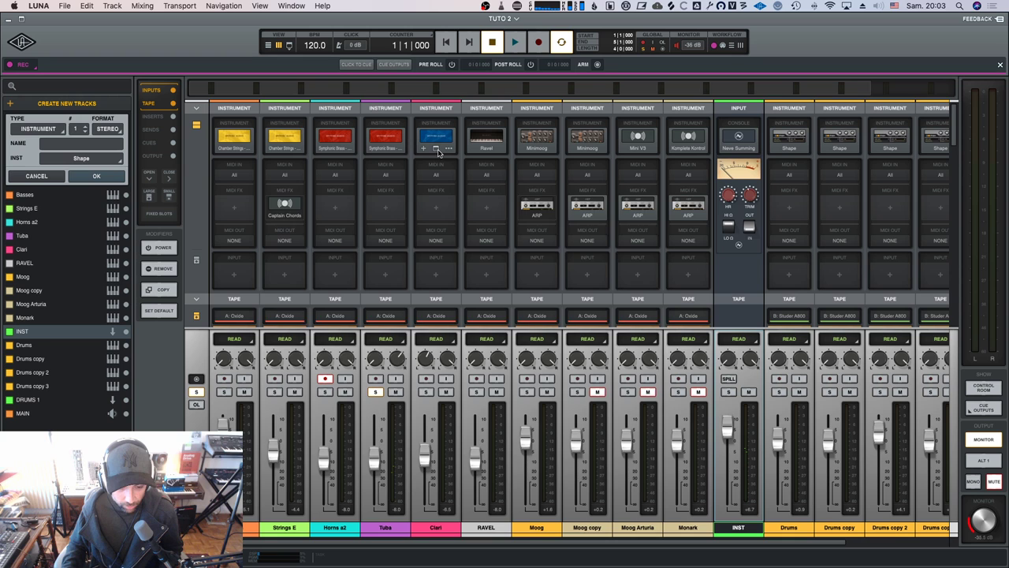
pyautogui.click(436, 149)
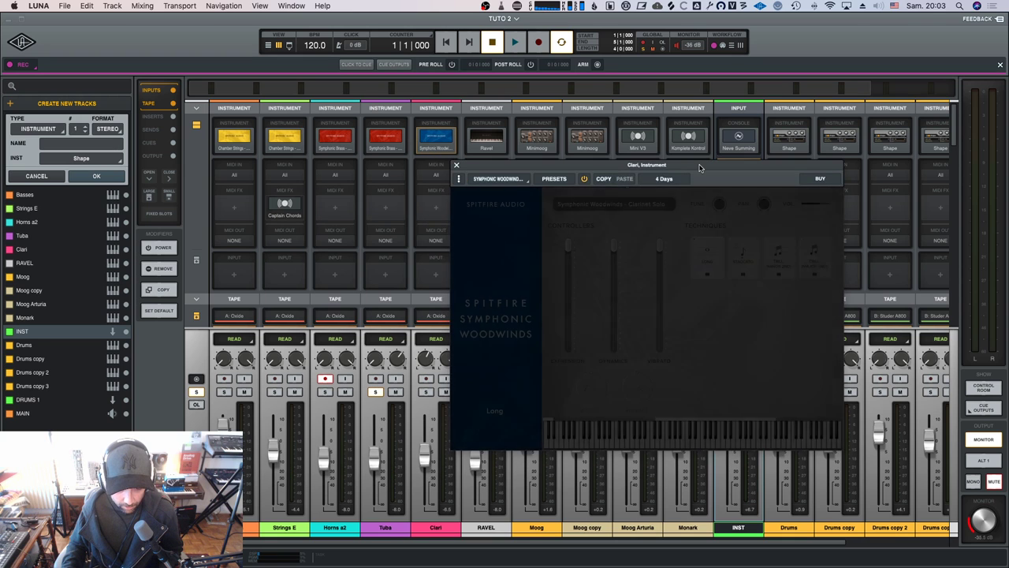
pyautogui.moveTo(698, 167); pyautogui.dragTo(696, 187)
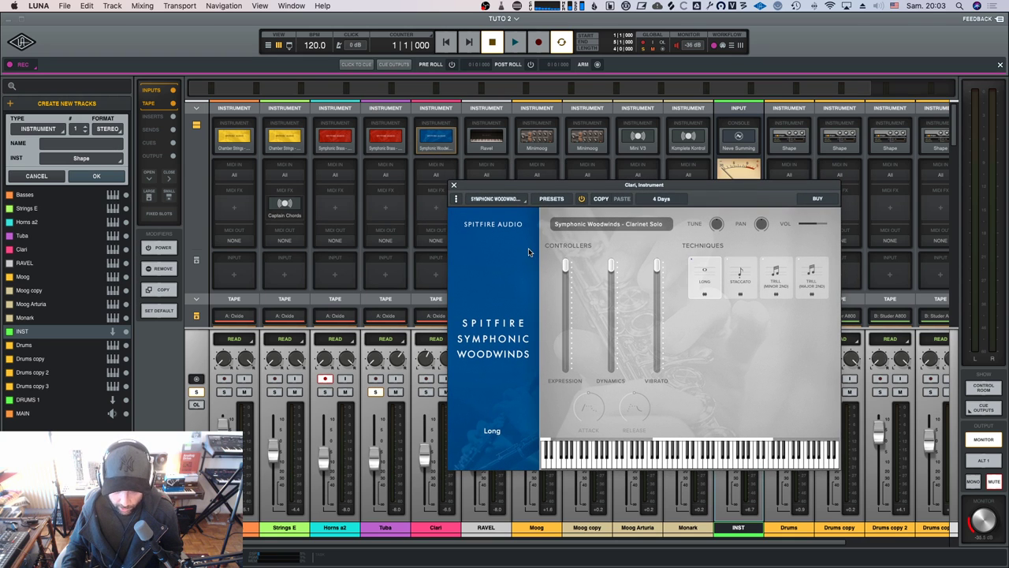
pyautogui.moveTo(622, 185); pyautogui.dragTo(715, 161)
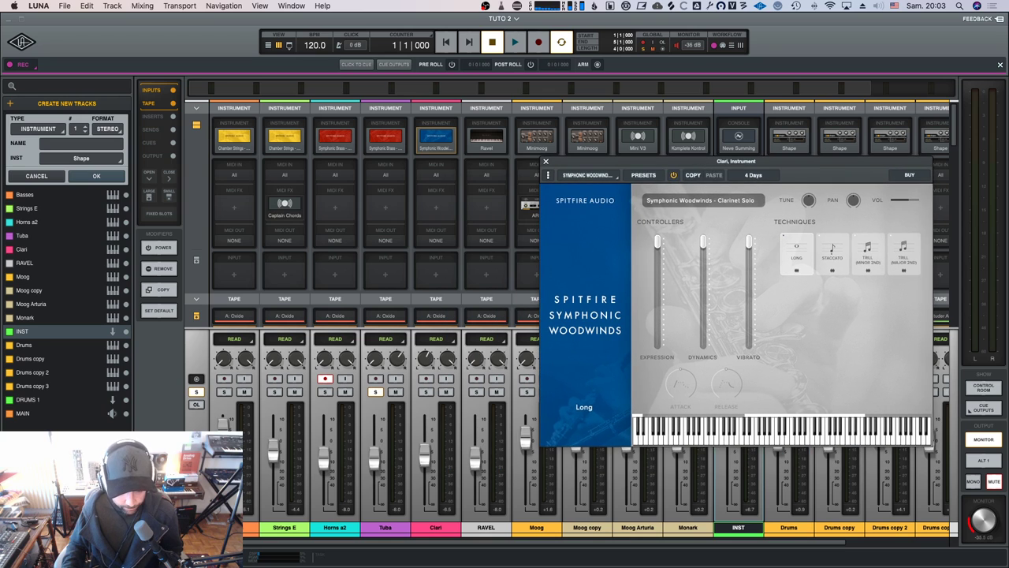
# Solo the Clari channel in place of Tuba, shift the instrument window, and start playback with the Long technique.
pyautogui.click(426, 393)
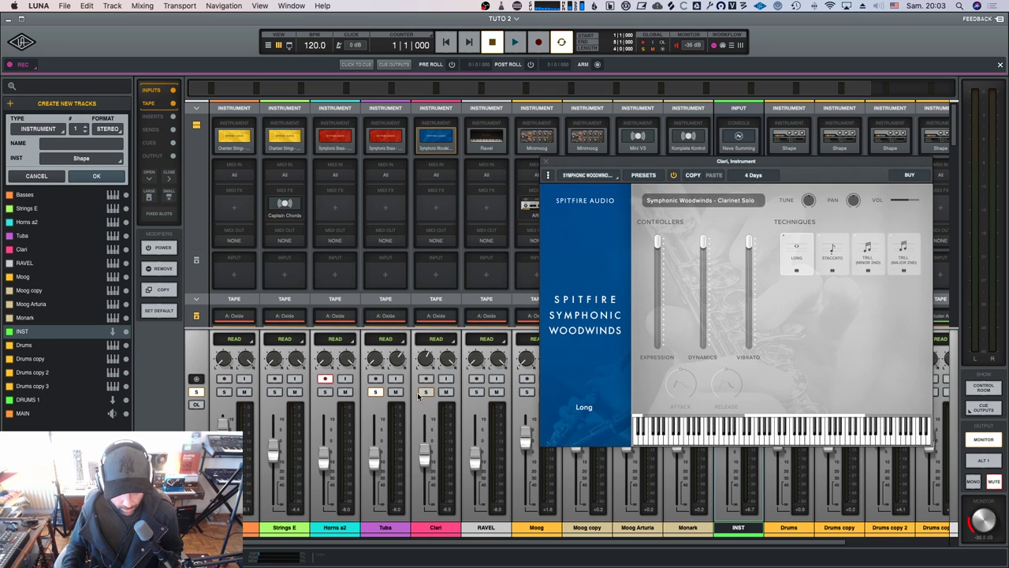
pyautogui.click(376, 392)
pyautogui.moveTo(802, 181); pyautogui.dragTo(742, 198)
pyautogui.press('space')
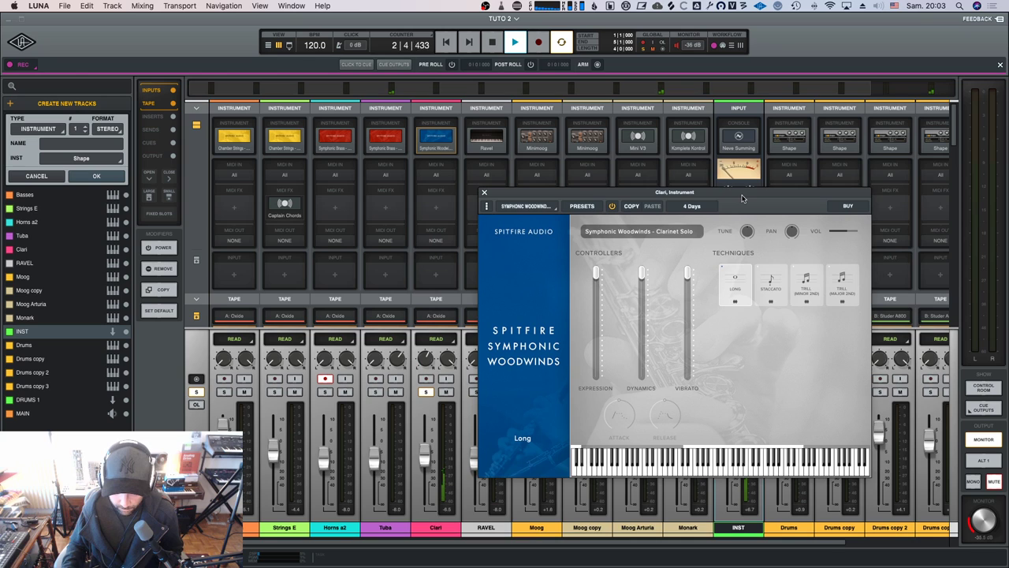
# Audition Clari with Staccato, Trill (Minor 2nd) and Trill (Major 2nd), go back through Minor 2nd to Staccato, and stop playback.
pyautogui.click(770, 287)
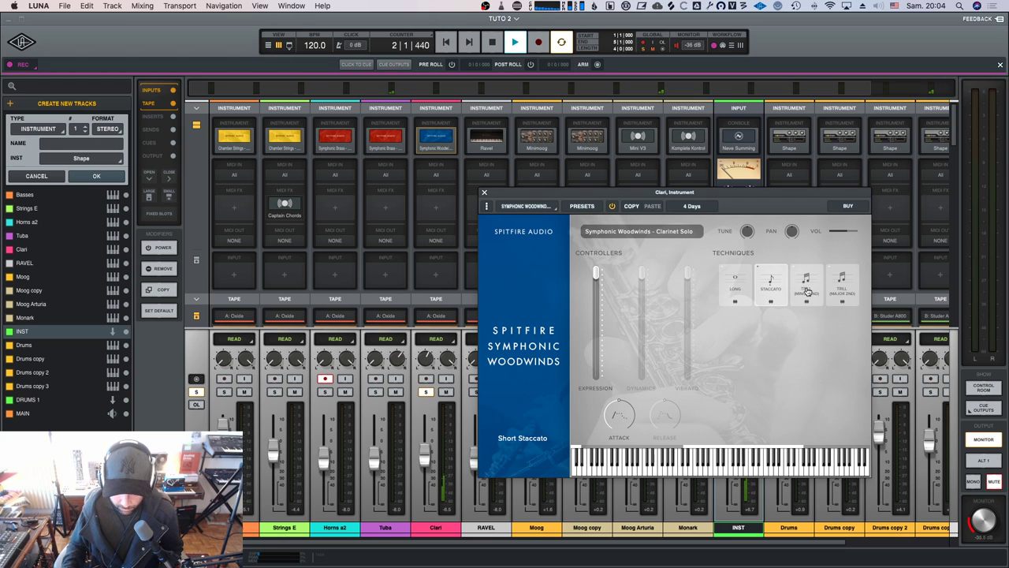
pyautogui.click(806, 291)
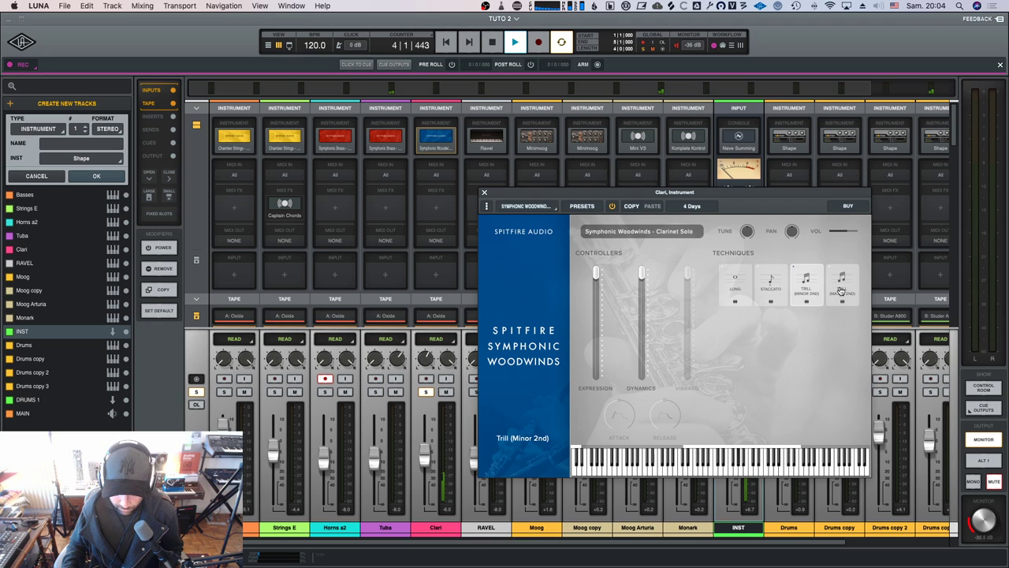
pyautogui.click(841, 289)
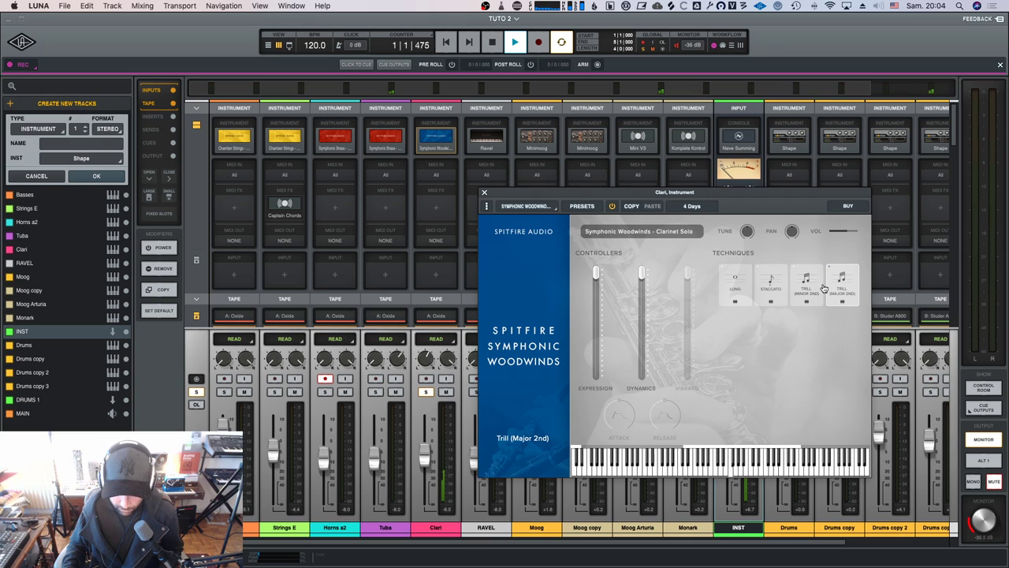
pyautogui.click(810, 296)
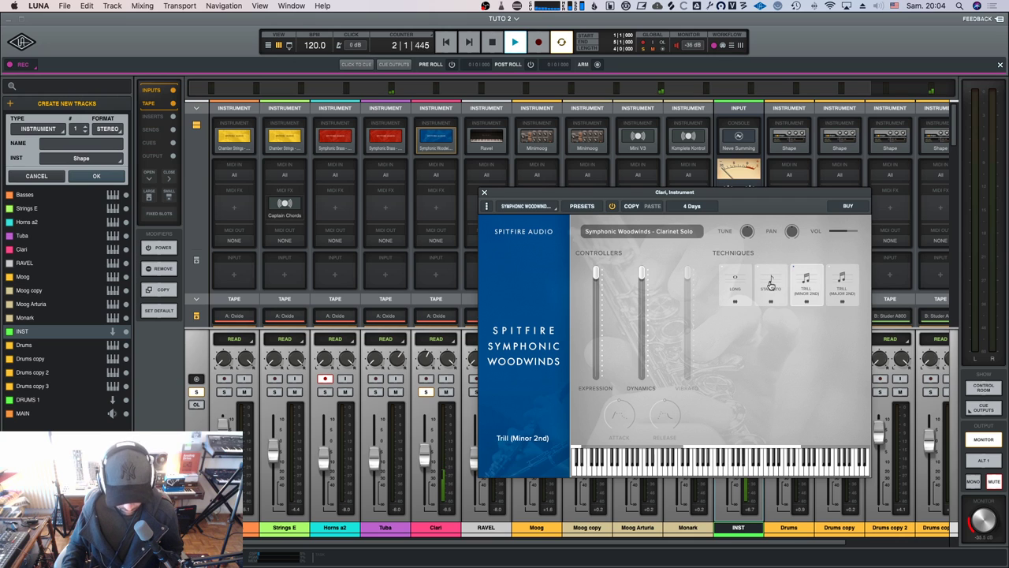
pyautogui.click(771, 285)
pyautogui.press('space')
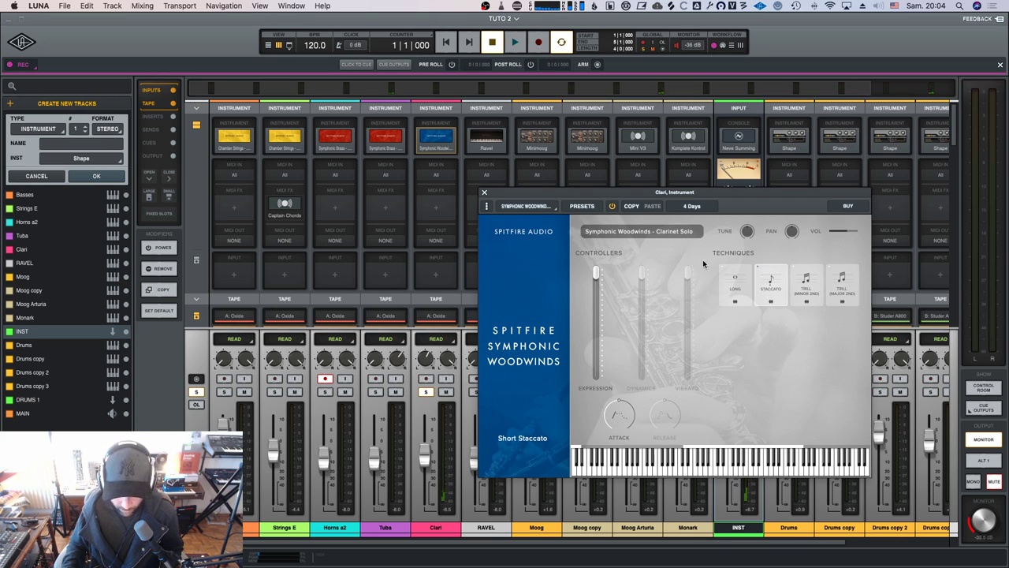
# Set the Clari instrument back to the Long technique and reposition its window over the mixer.
pyautogui.moveTo(686, 194); pyautogui.dragTo(719, 189)
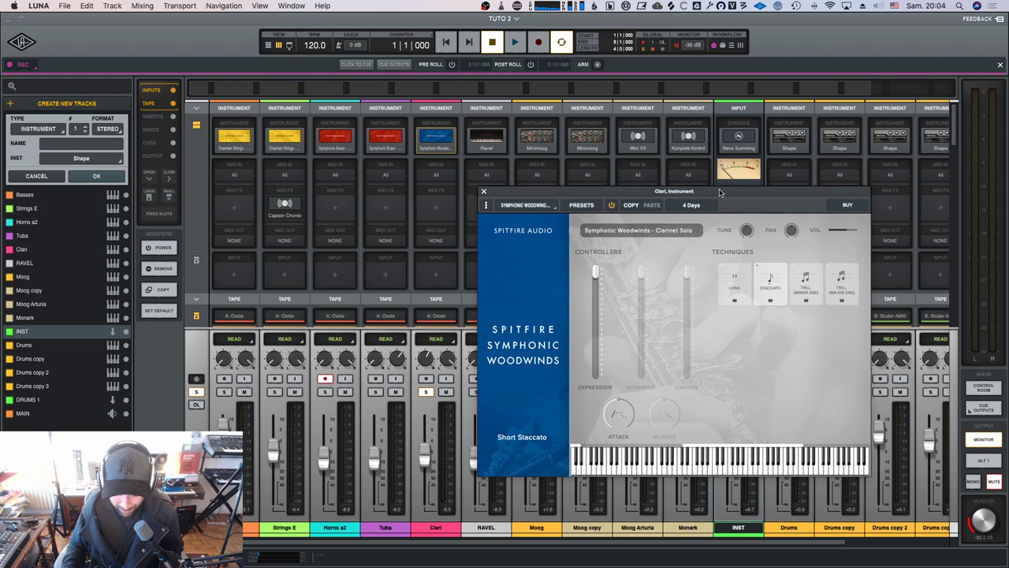
pyautogui.click(733, 291)
pyautogui.moveTo(569, 194); pyautogui.dragTo(600, 198)
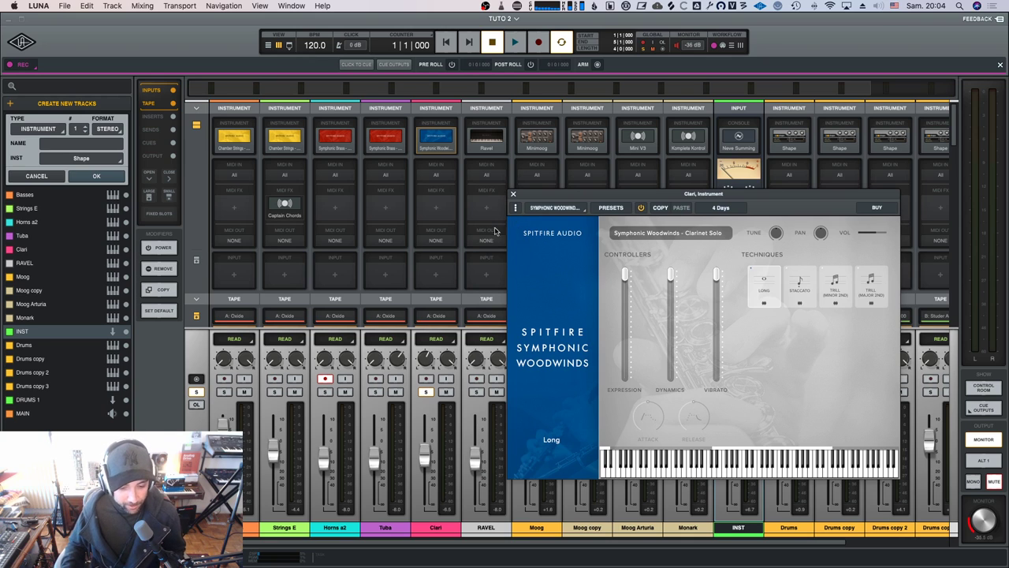
pyautogui.moveTo(559, 194); pyautogui.dragTo(541, 181)
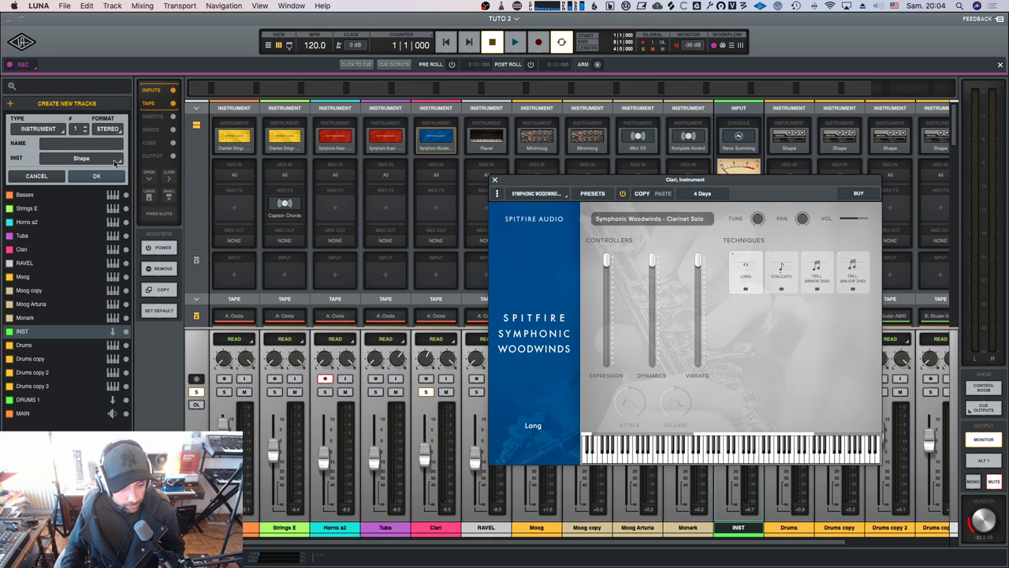
# Cancel the pending new track creation, and close and reopen the Clari instrument window.
pyautogui.click(436, 149)
pyautogui.click(436, 149)
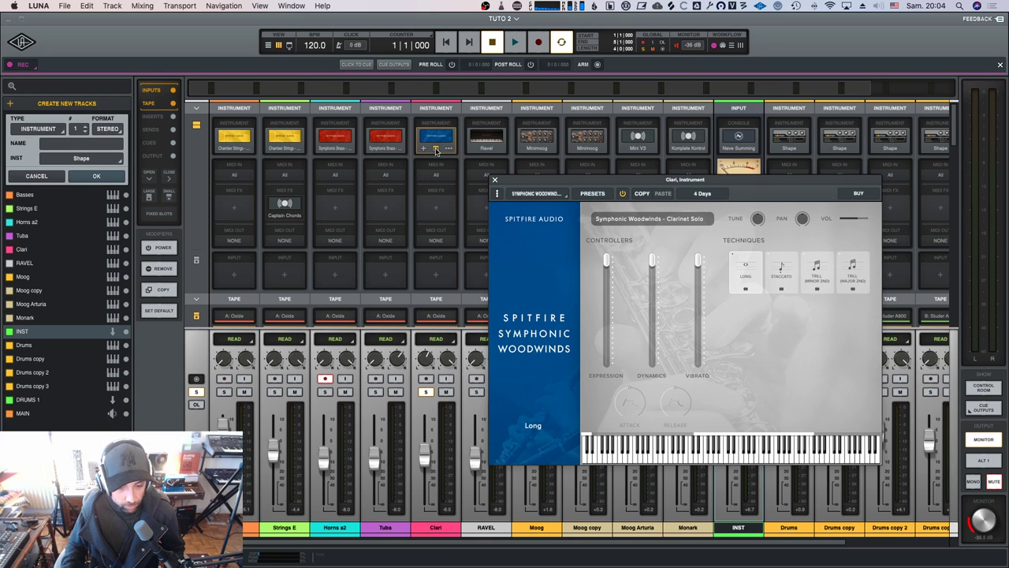
pyautogui.click(46, 176)
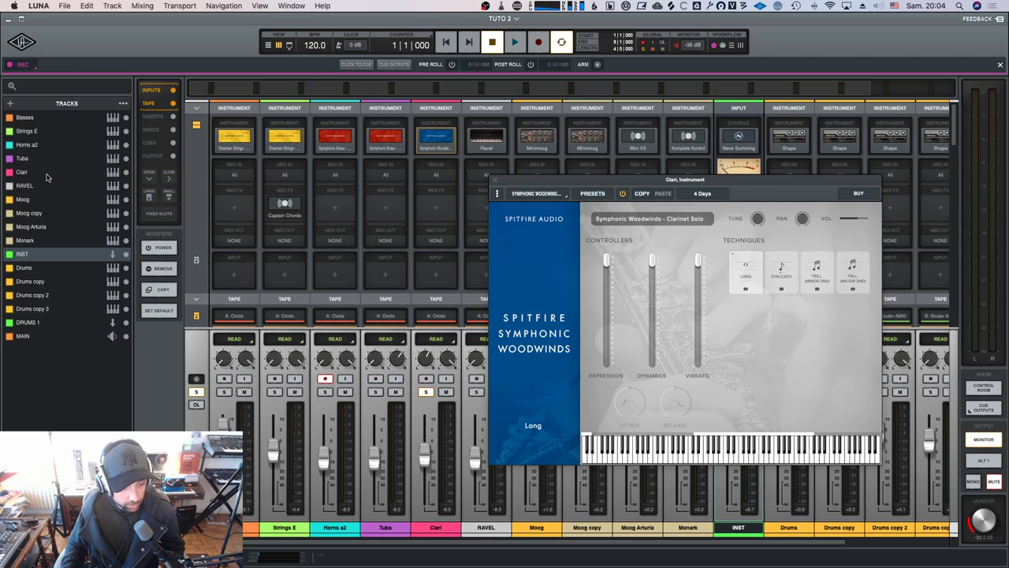
pyautogui.click(437, 140)
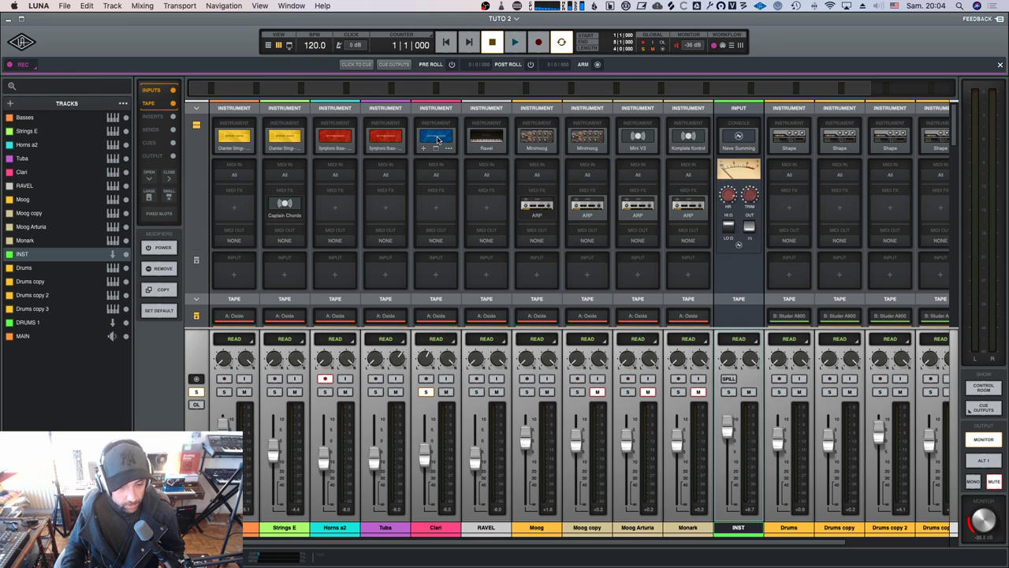
pyautogui.click(437, 139)
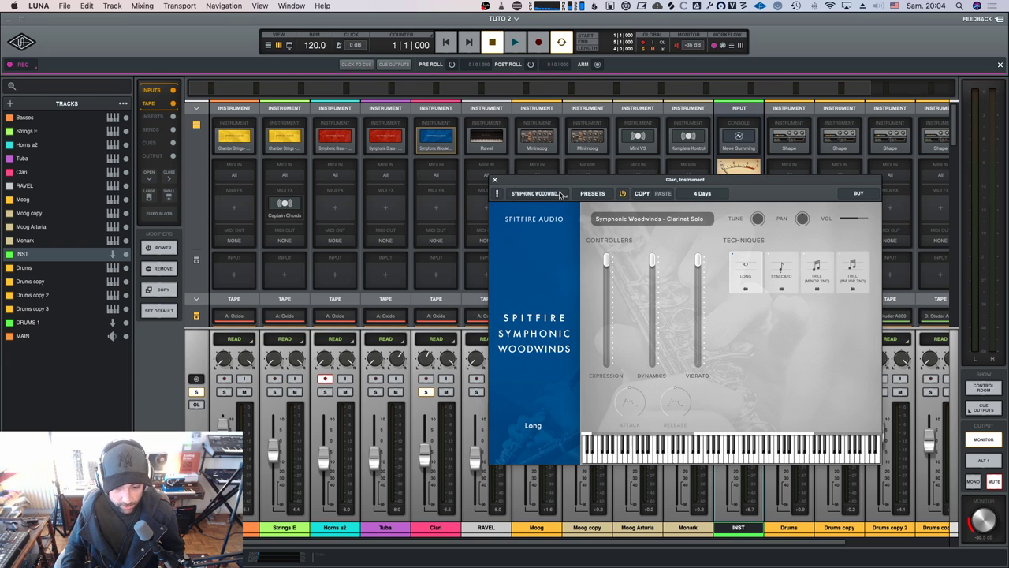
pyautogui.click(559, 194)
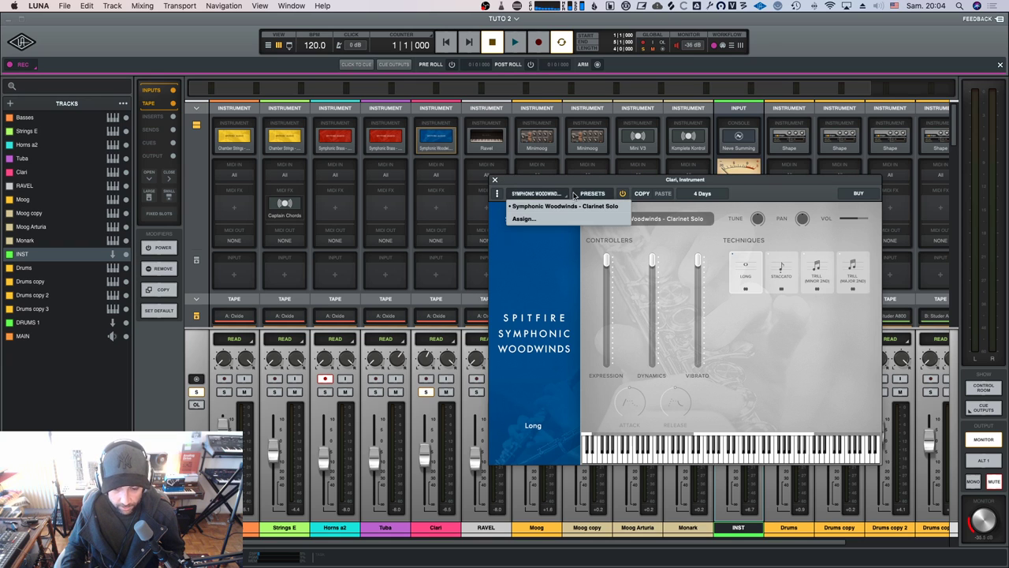
pyautogui.click(593, 194)
pyautogui.click(593, 194)
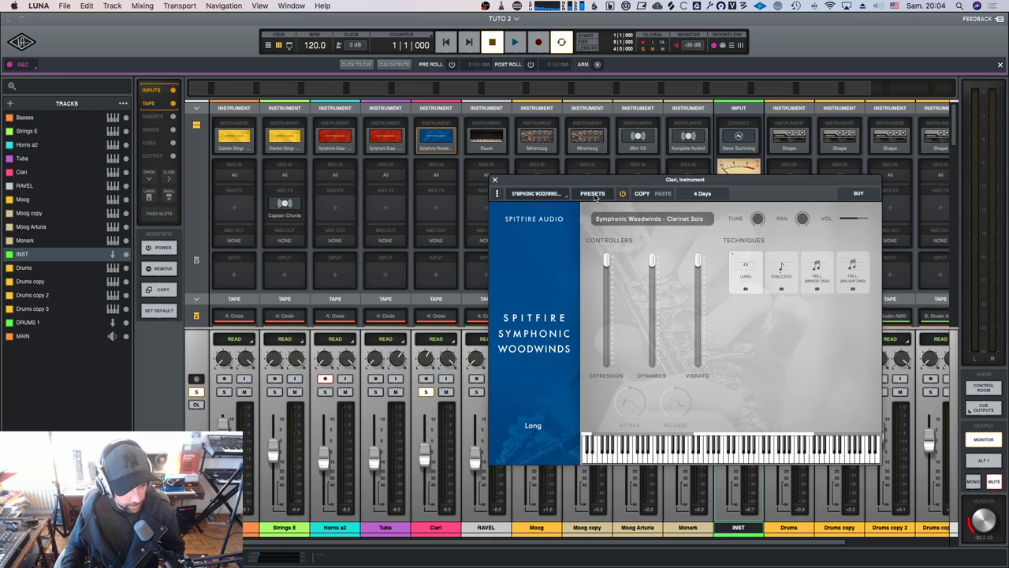
pyautogui.click(593, 193)
pyautogui.click(593, 194)
# Browse the instruments available for the Clari channel and replace Clarinet Solo with Symphonic Woodwinds - Flutes a2.
pyautogui.click(438, 140)
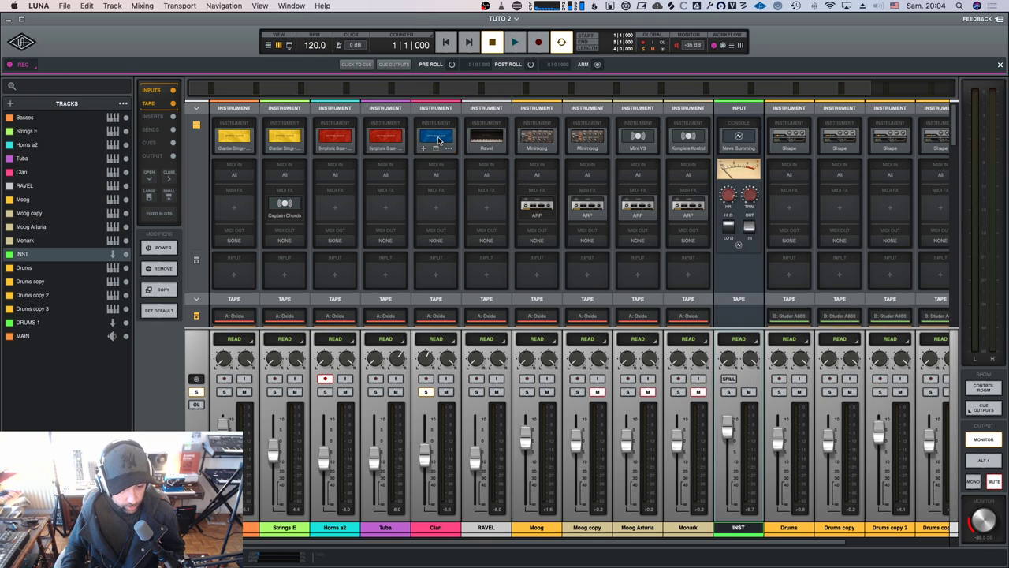
pyautogui.click(449, 148)
pyautogui.click(449, 148)
pyautogui.click(434, 148)
pyautogui.click(424, 150)
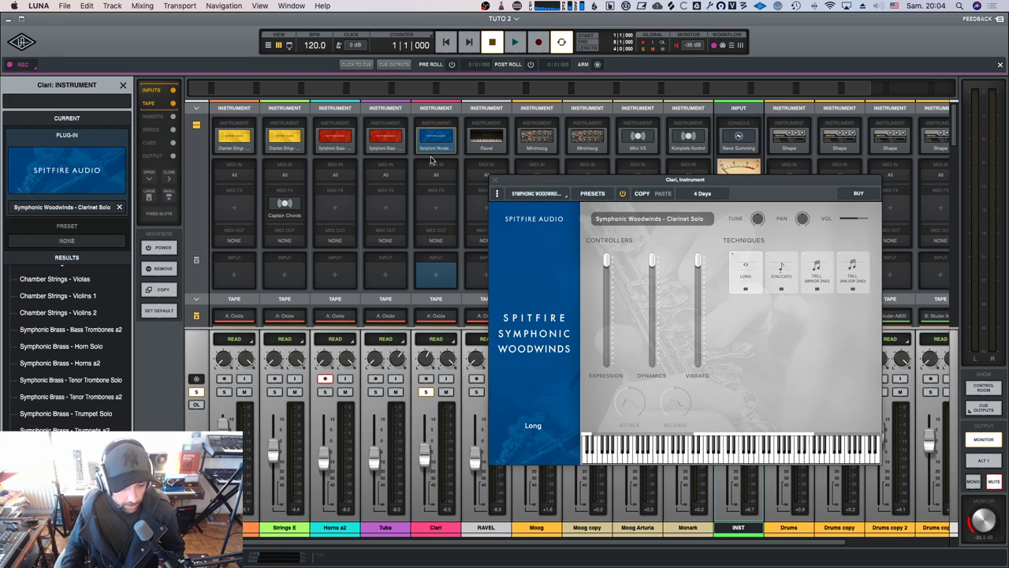
pyautogui.scroll(-5, 85, 352)
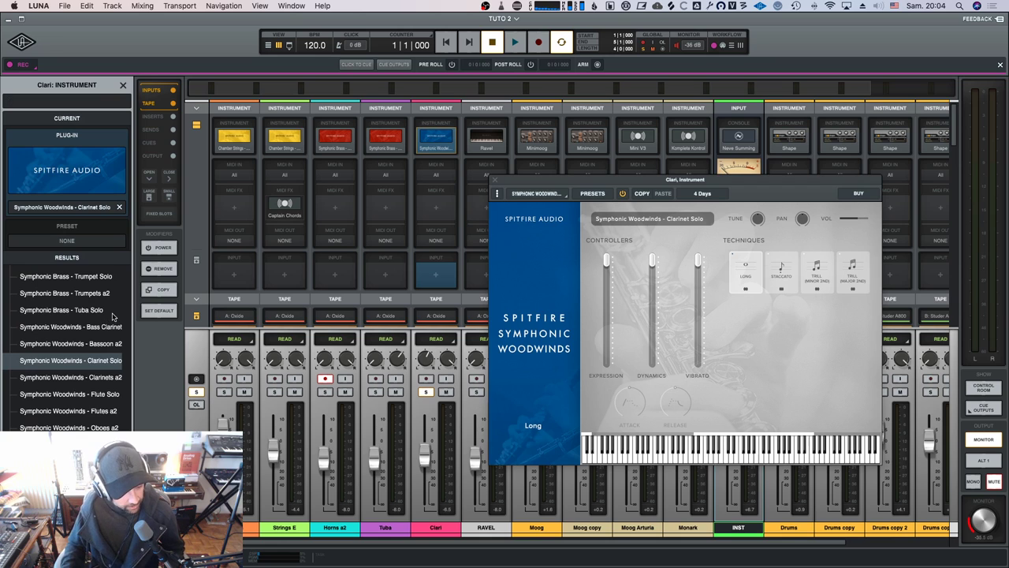
pyautogui.scroll(2, 65, 292)
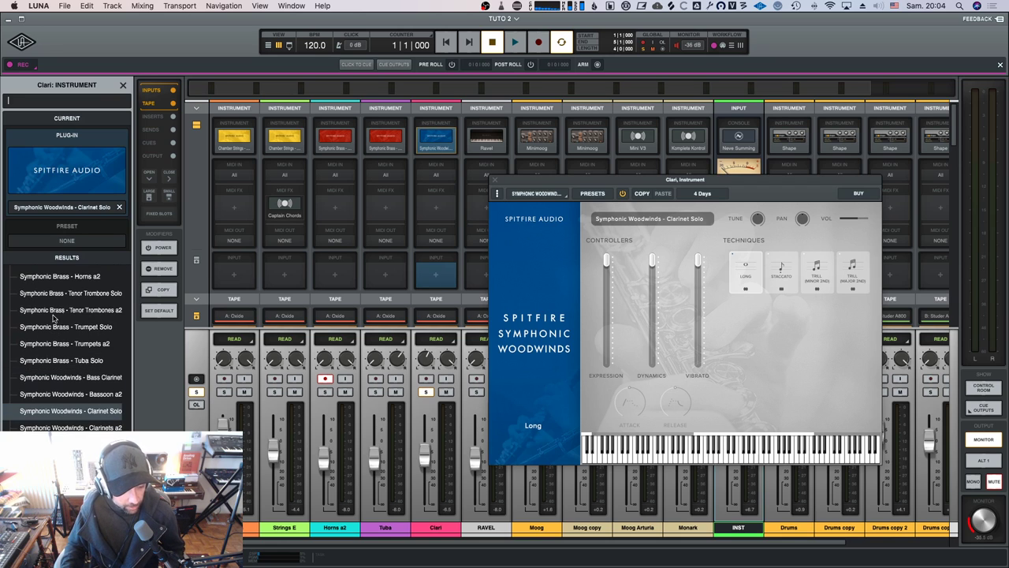
pyautogui.scroll(-3, 86, 363)
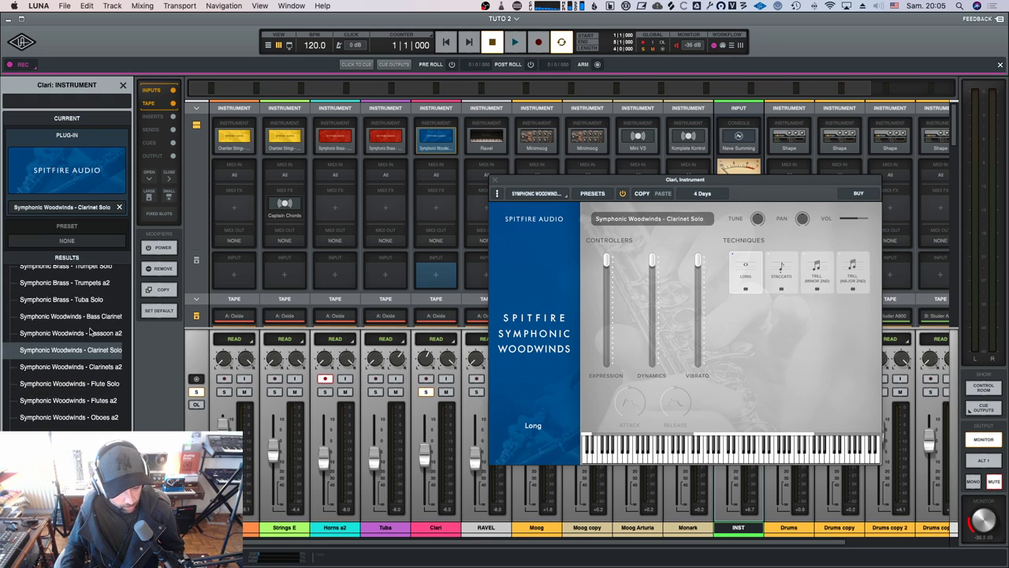
pyautogui.scroll(-1, 99, 321)
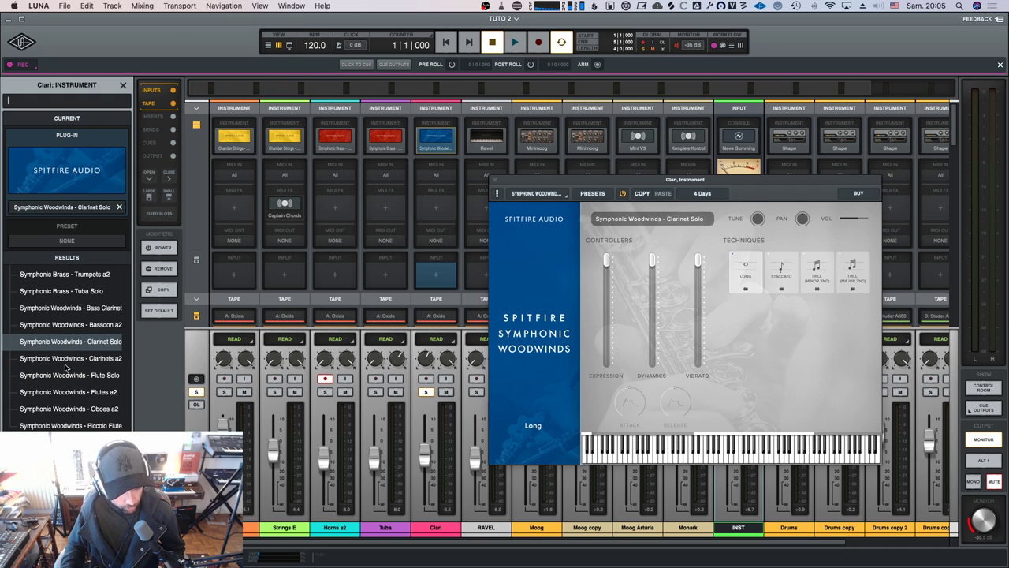
pyautogui.click(76, 392)
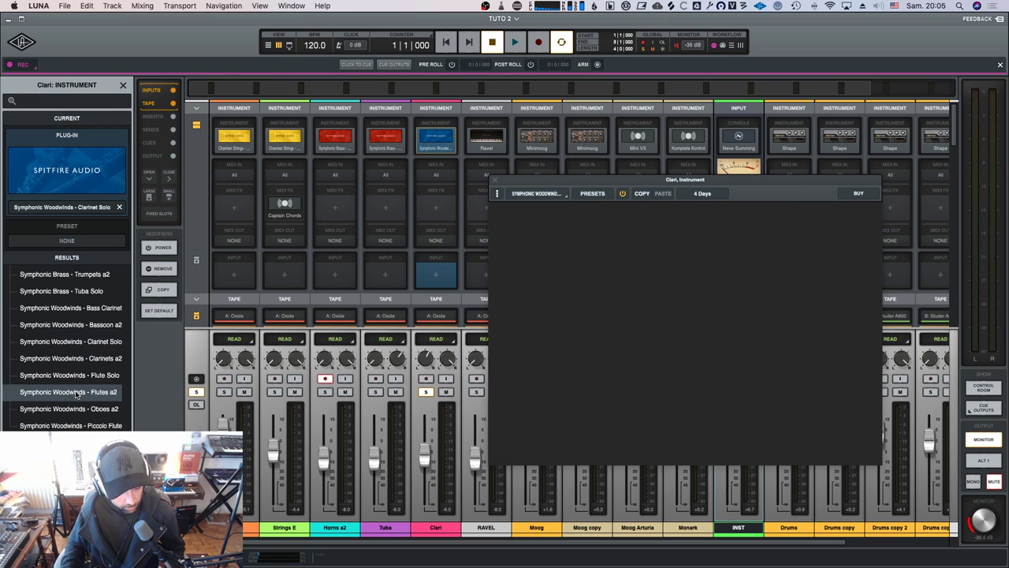
# Audition Flutes a2 on the Clari channel in two playback passes, and replace it with Symphonic Woodwinds - Oboes a2.
pyautogui.press('space')
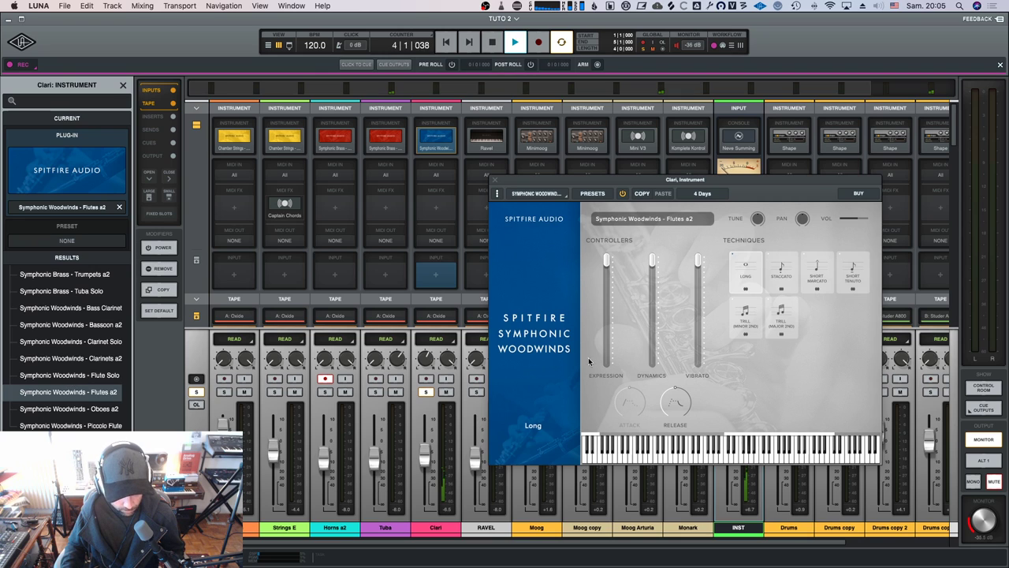
pyautogui.press('space')
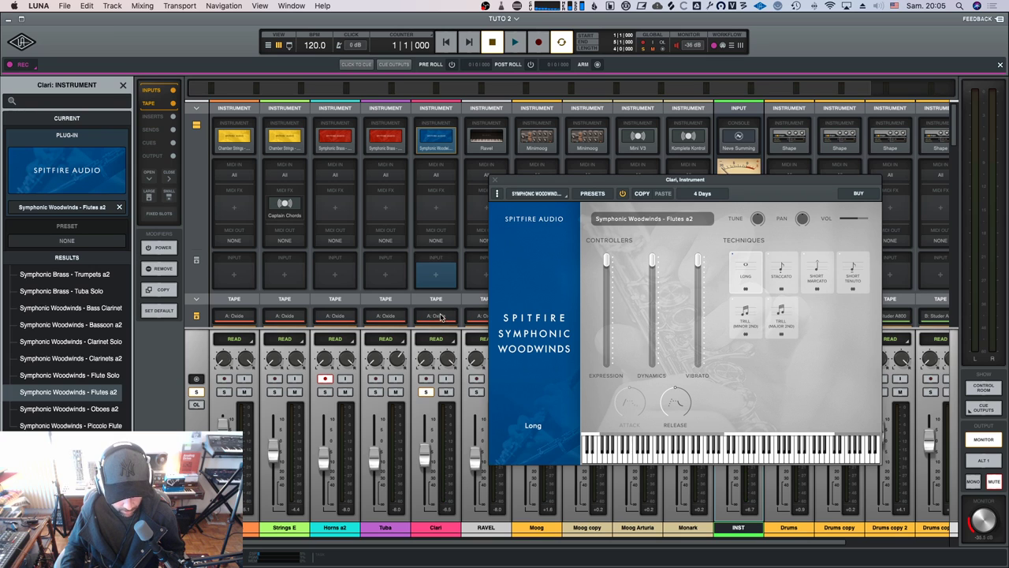
pyautogui.press('space')
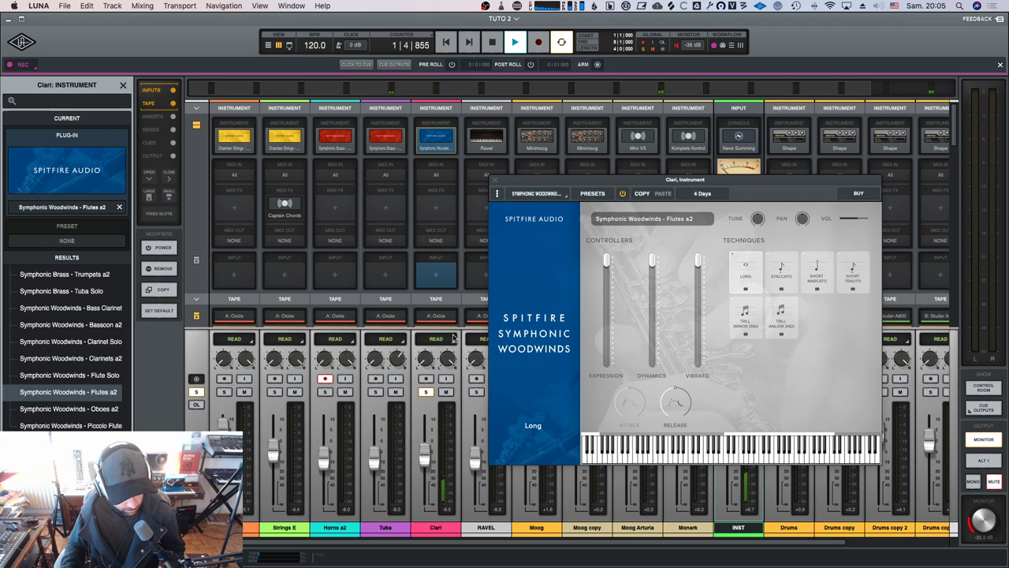
pyautogui.press('space')
pyautogui.click(85, 409)
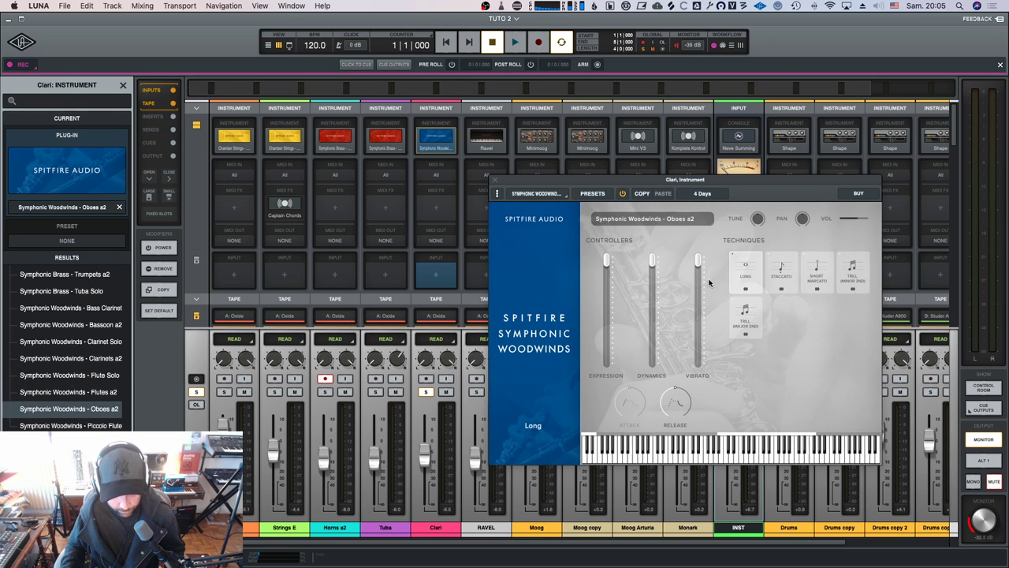
# Audition Oboes a2 on the Clari channel and replace it with Symphonic Woodwinds - Piccolo Flute.
pyautogui.press('space')
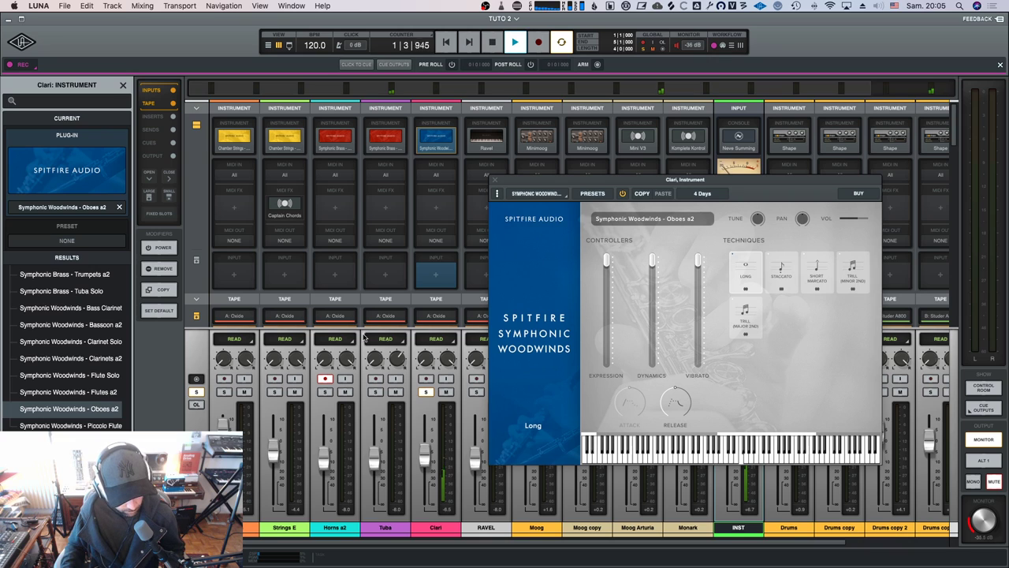
pyautogui.press('space')
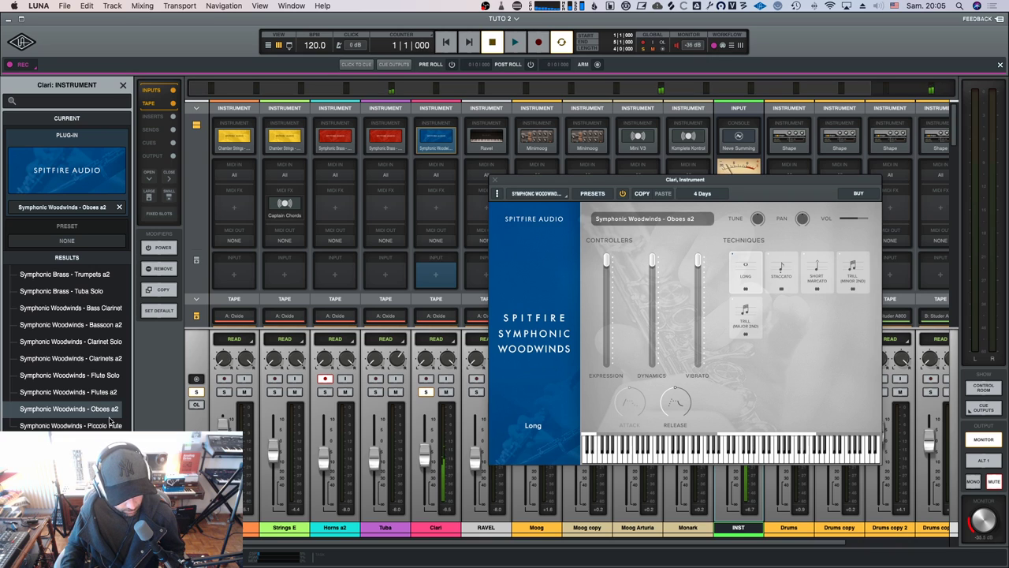
pyautogui.click(110, 424)
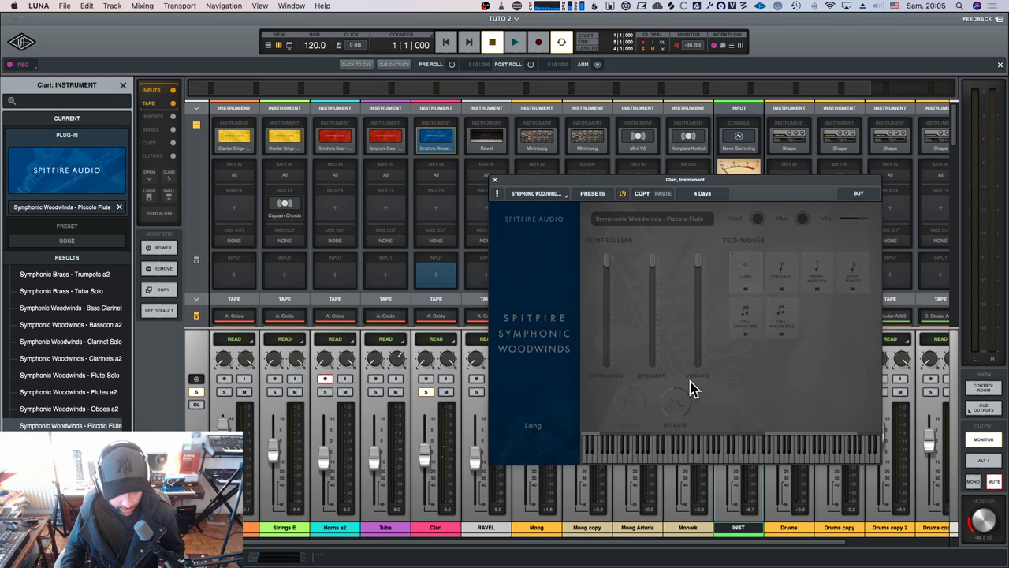
# Audition the Piccolo Flute on the Clari channel in two playback passes.
pyautogui.press('space')
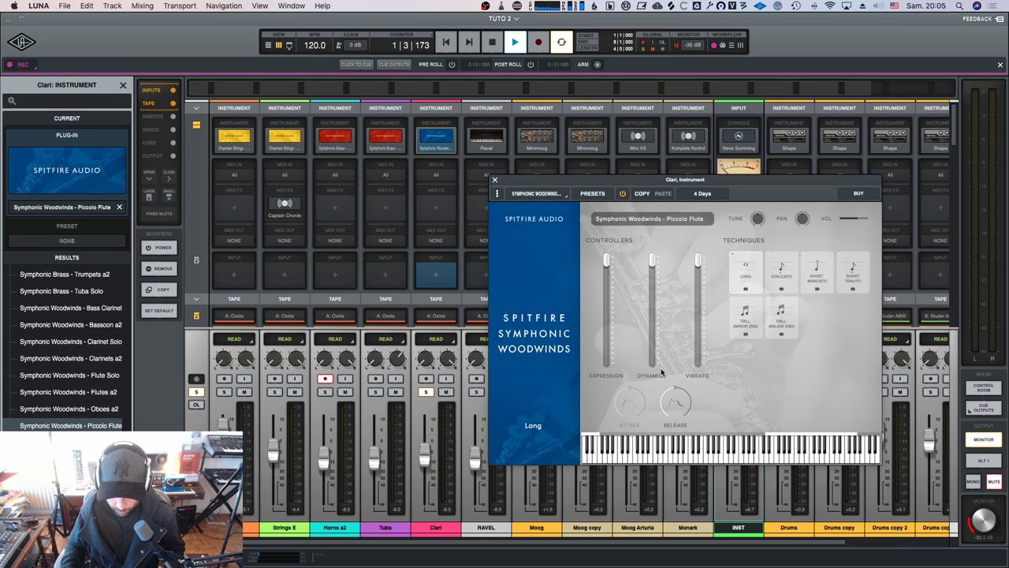
pyautogui.press('space')
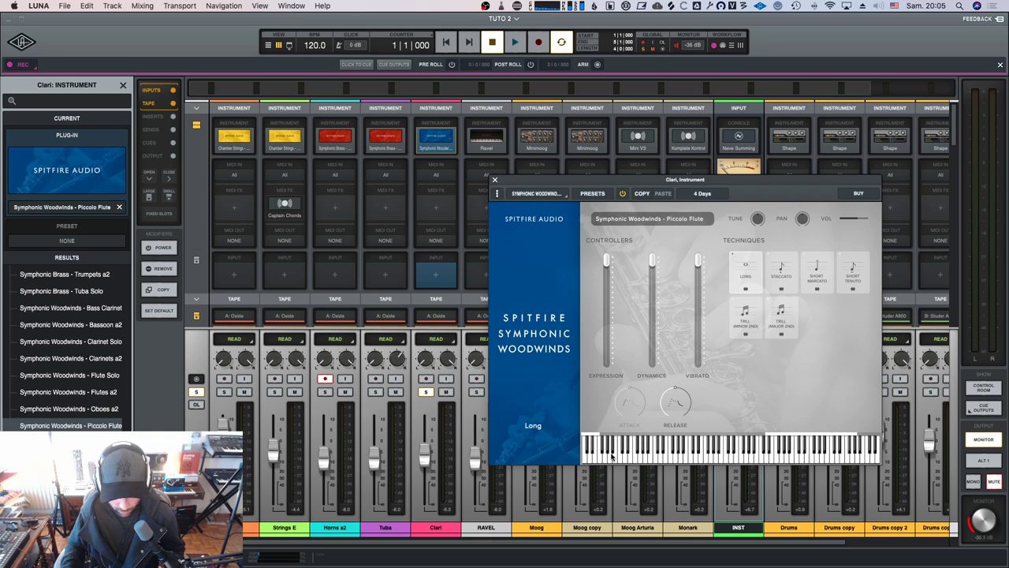
pyautogui.press('space')
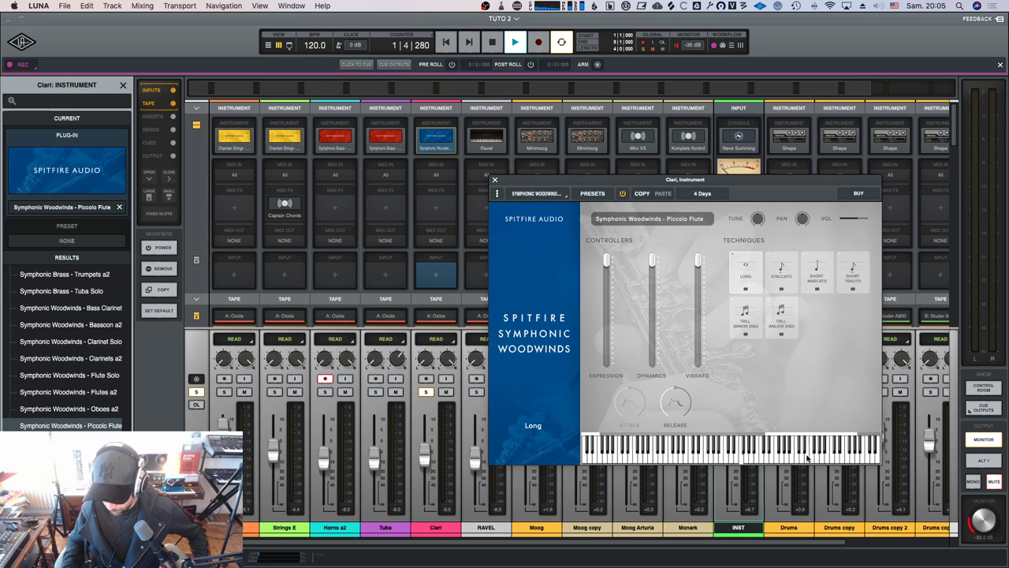
pyautogui.press('space')
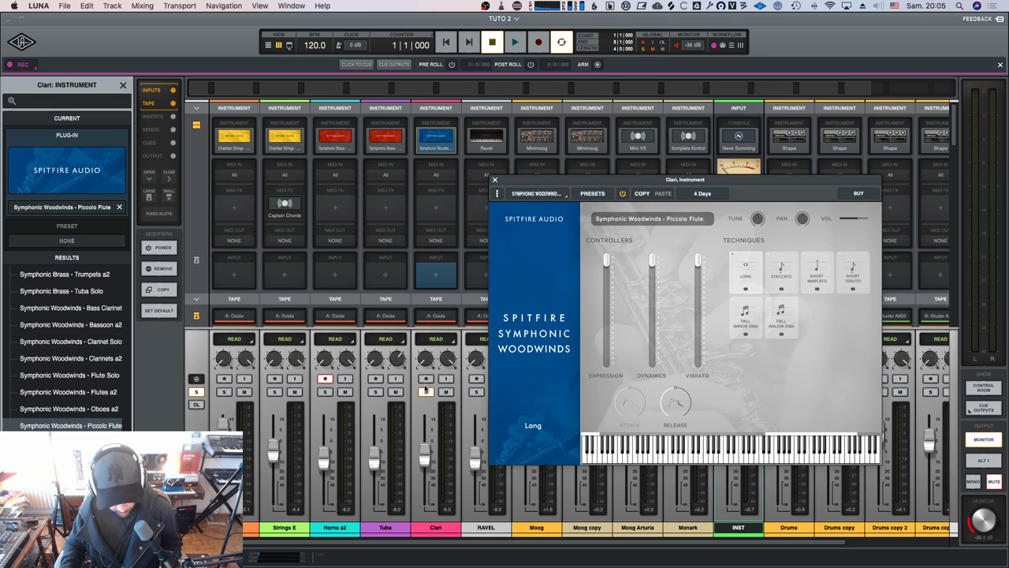
# Record-arm the Clari track, try the Staccato, Short Marcato and Short Tenuto techniques of the Piccolo Flute, and return to Long.
pyautogui.click(426, 379)
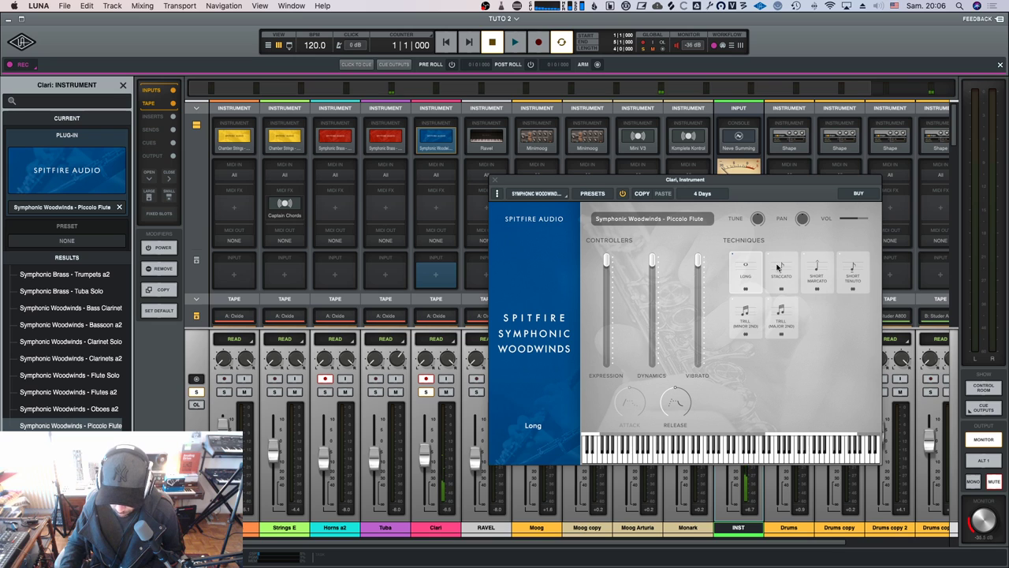
pyautogui.click(812, 278)
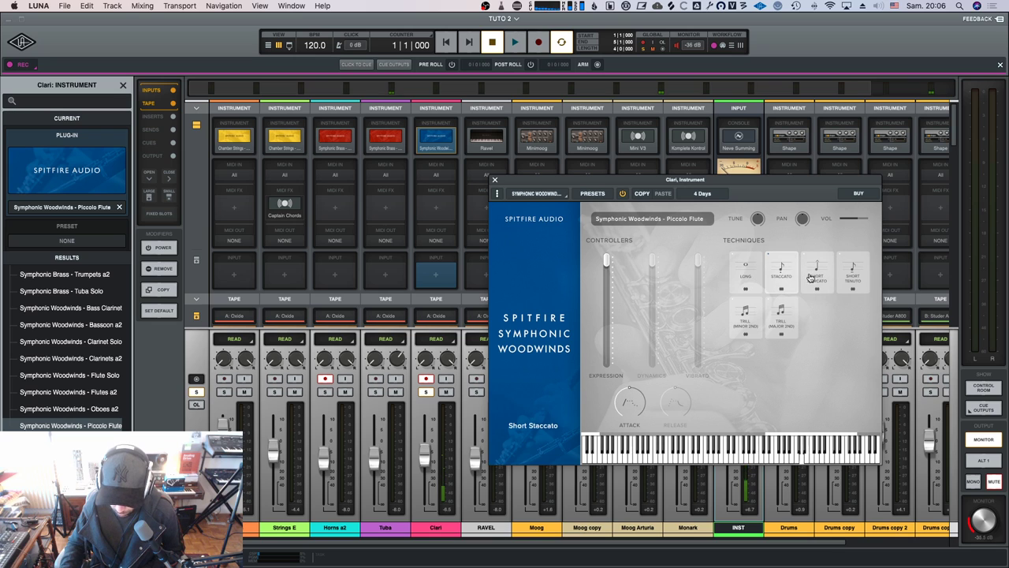
pyautogui.click(857, 283)
pyautogui.click(744, 281)
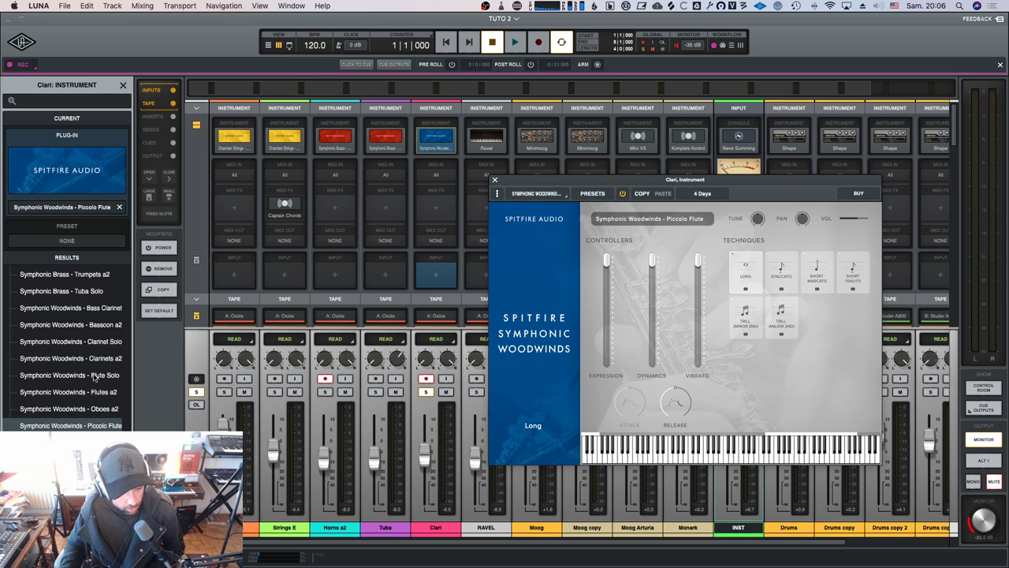
# Replace the Piccolo Flute on the Clari channel with Symphonic Woodwinds - Bass Clarinet and close its instrument window.
pyautogui.scroll(2, 93, 377)
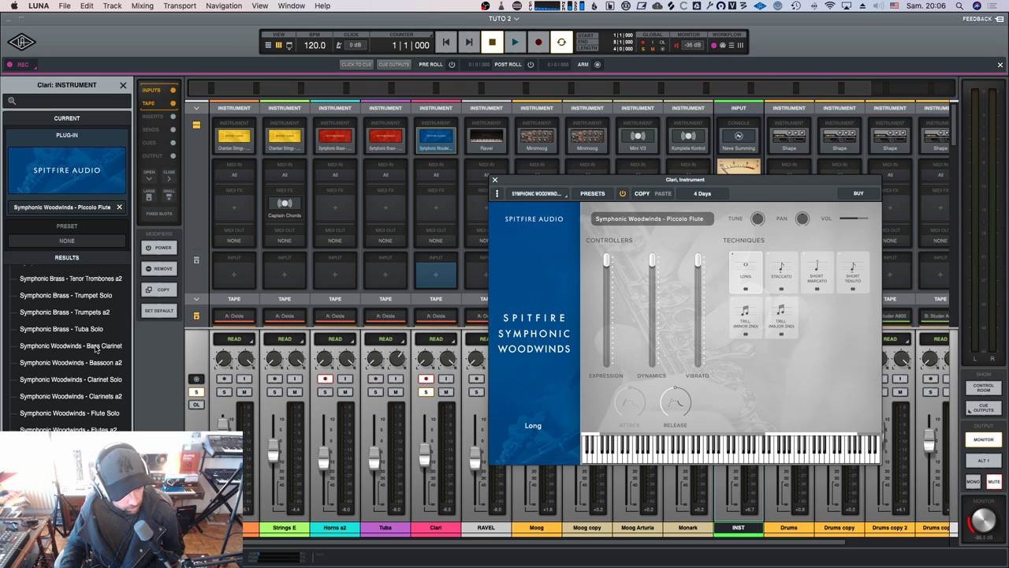
pyautogui.click(100, 346)
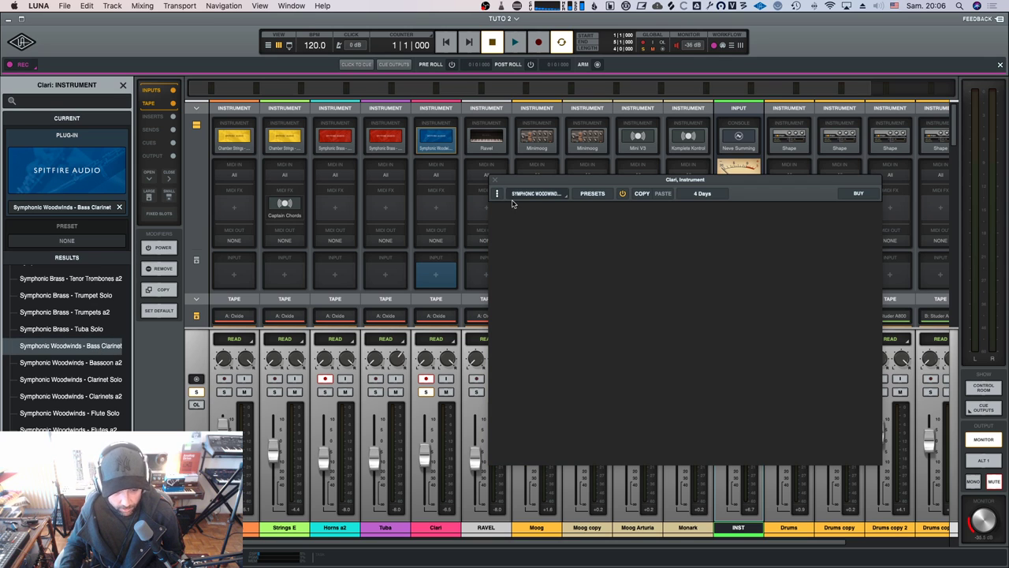
pyautogui.click(496, 179)
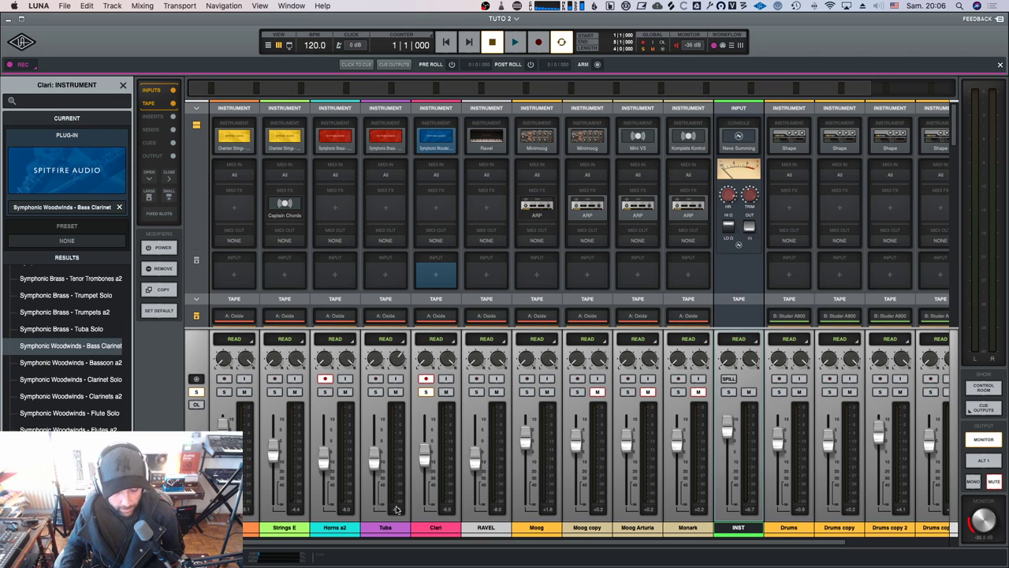
# Select the Tuba track, solo and record-arm it in place of Clari, and start playback.
pyautogui.click(385, 528)
pyautogui.scroll(-8, 67, 403)
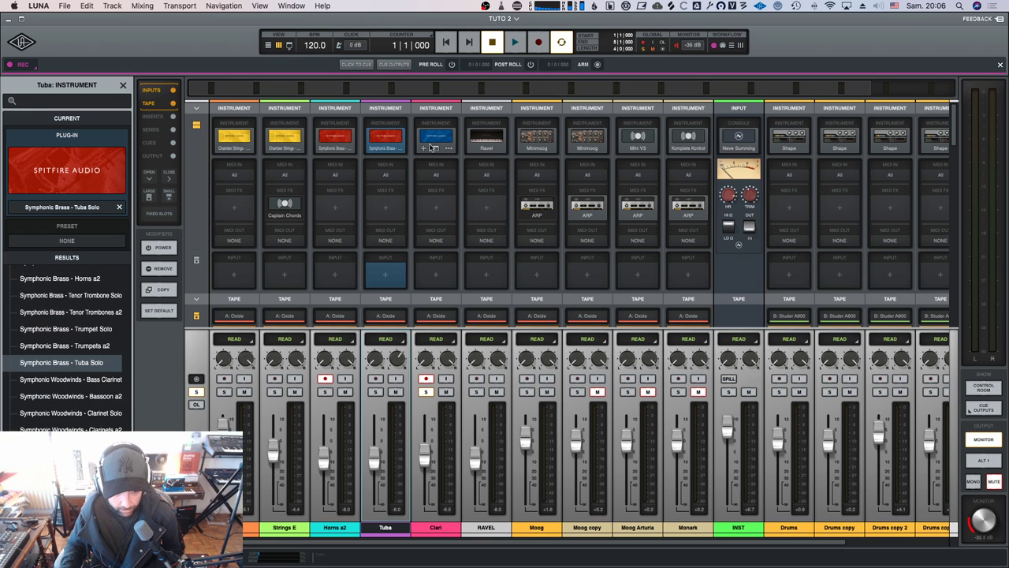
pyautogui.press('space')
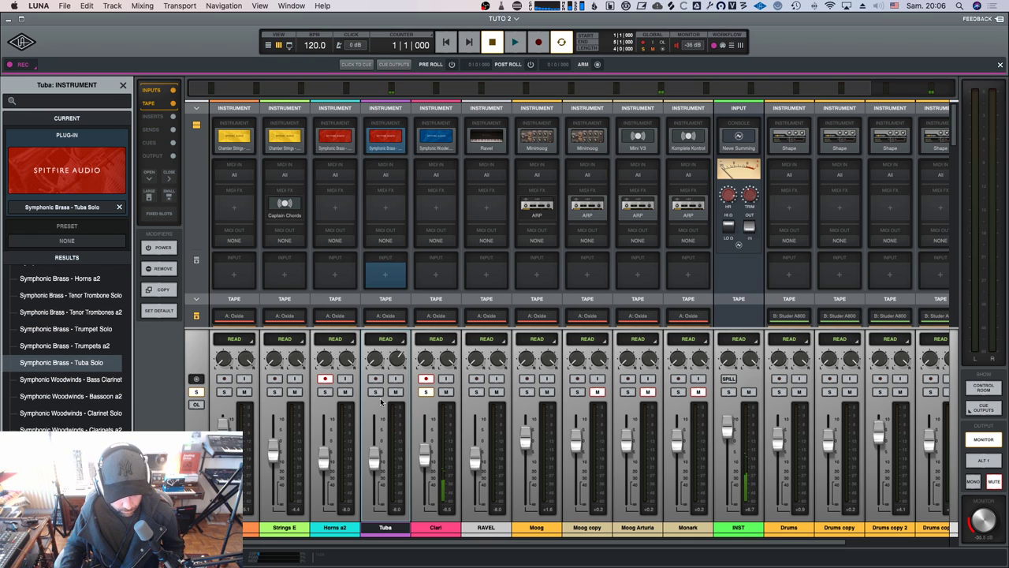
pyautogui.click(376, 392)
pyautogui.click(424, 379)
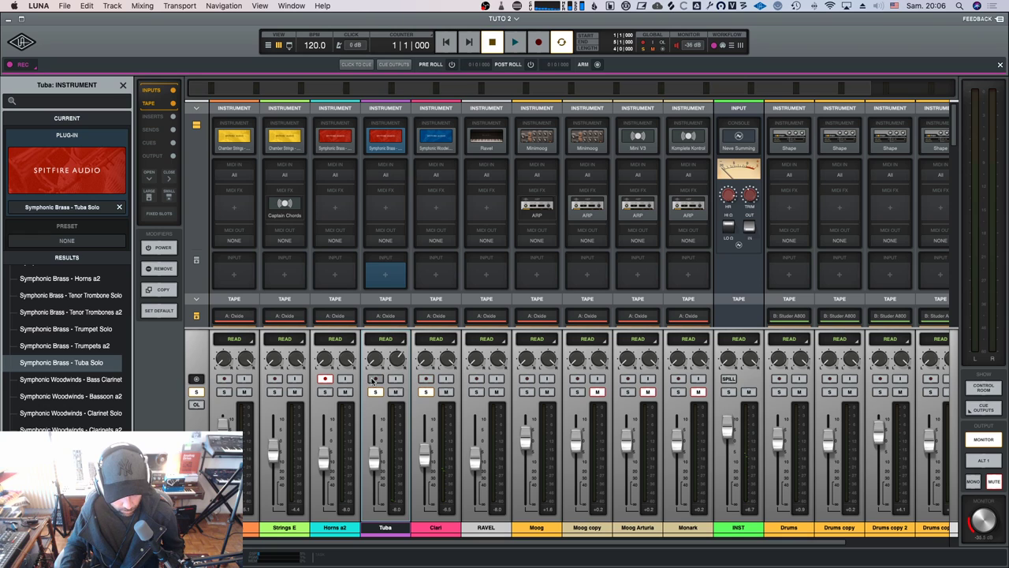
pyautogui.click(376, 379)
pyautogui.press('space')
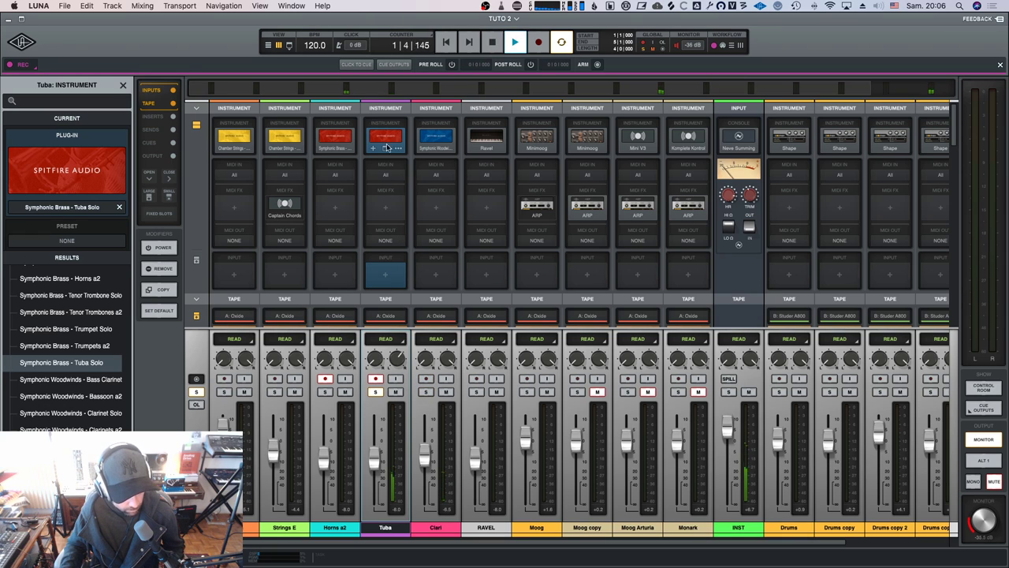
# Browse the instruments available for the Tuba channel during playback and replace Tuba Solo with Symphonic Brass - Trumpets a2.
pyautogui.click(375, 150)
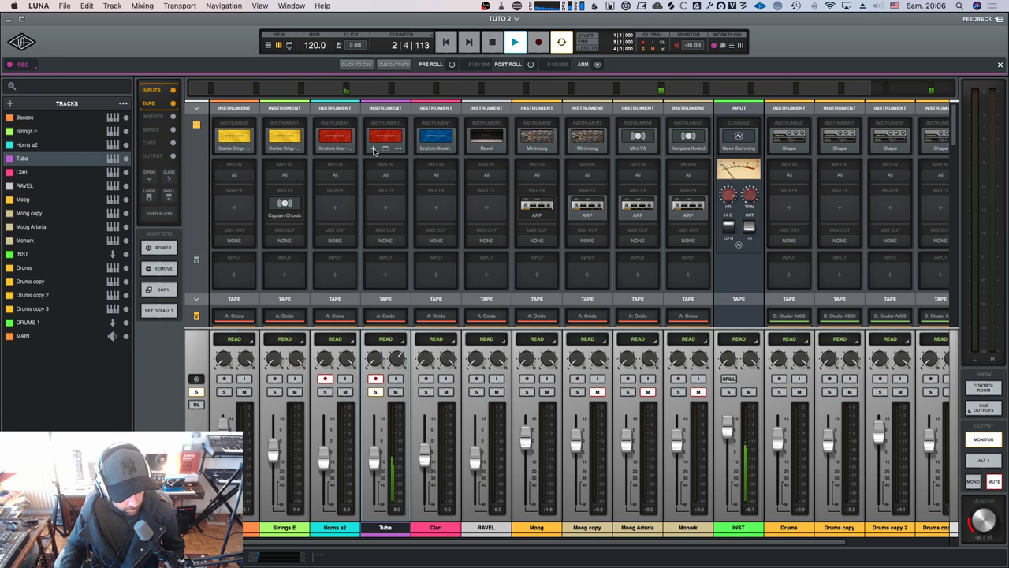
pyautogui.click(376, 150)
pyautogui.scroll(-4, 28, 387)
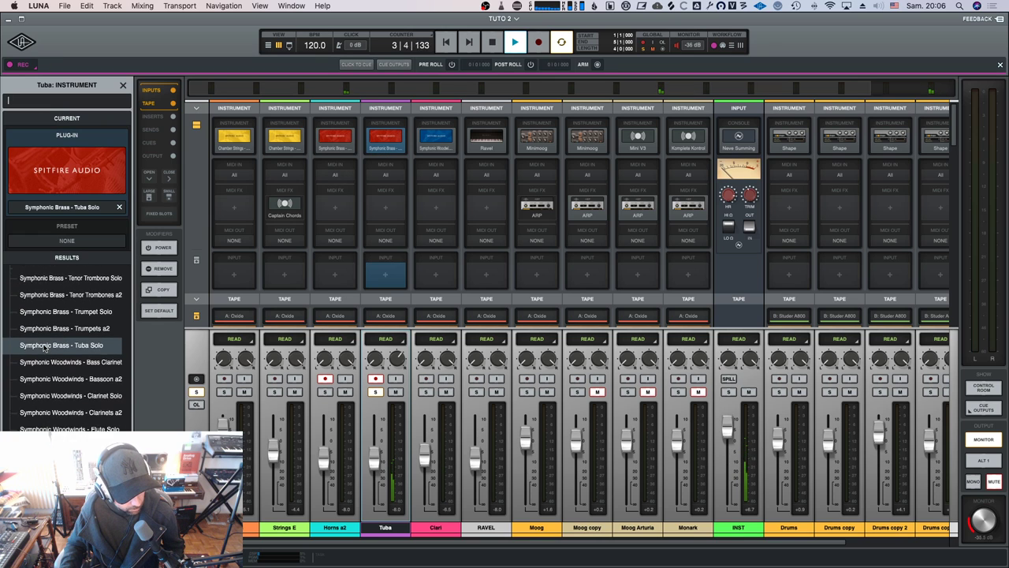
pyautogui.scroll(-4, 46, 348)
pyautogui.scroll(1, 53, 347)
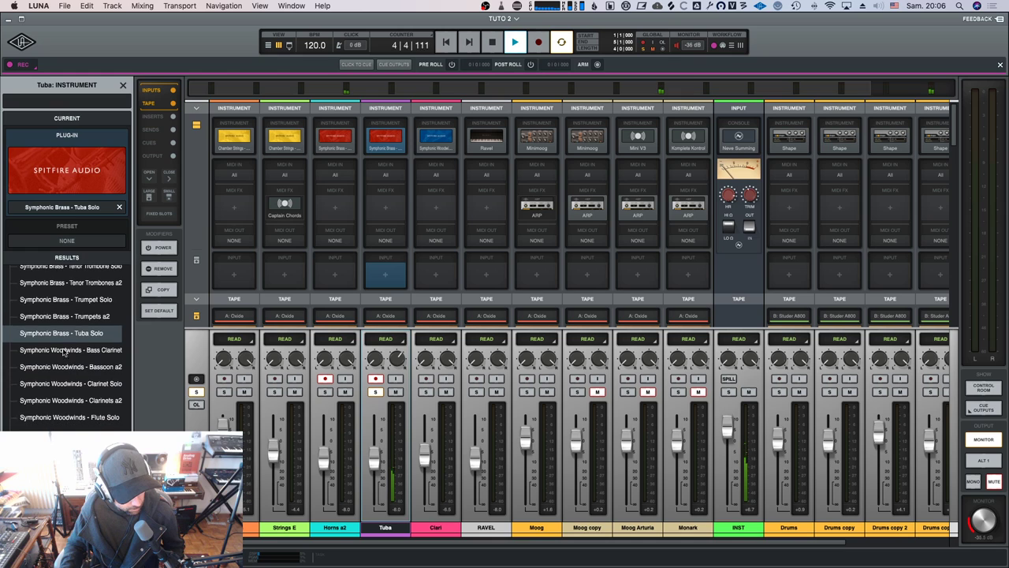
pyautogui.click(88, 318)
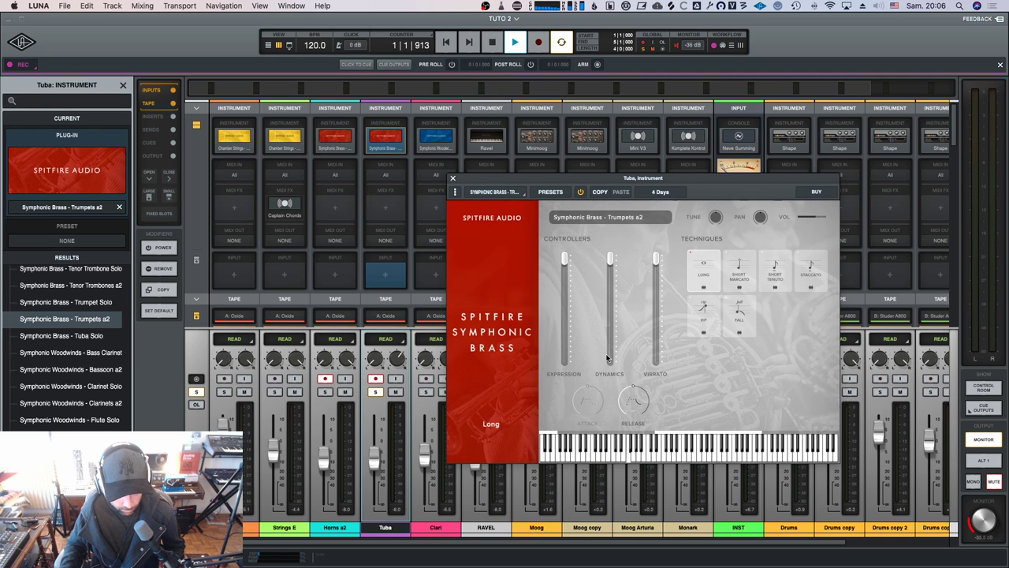
# Replace Trumpets a2 on the Tuba channel with Symphonic Brass - Trumpet Solo, reposition its window, and look through the instrument list.
pyautogui.moveTo(530, 181); pyautogui.dragTo(543, 175)
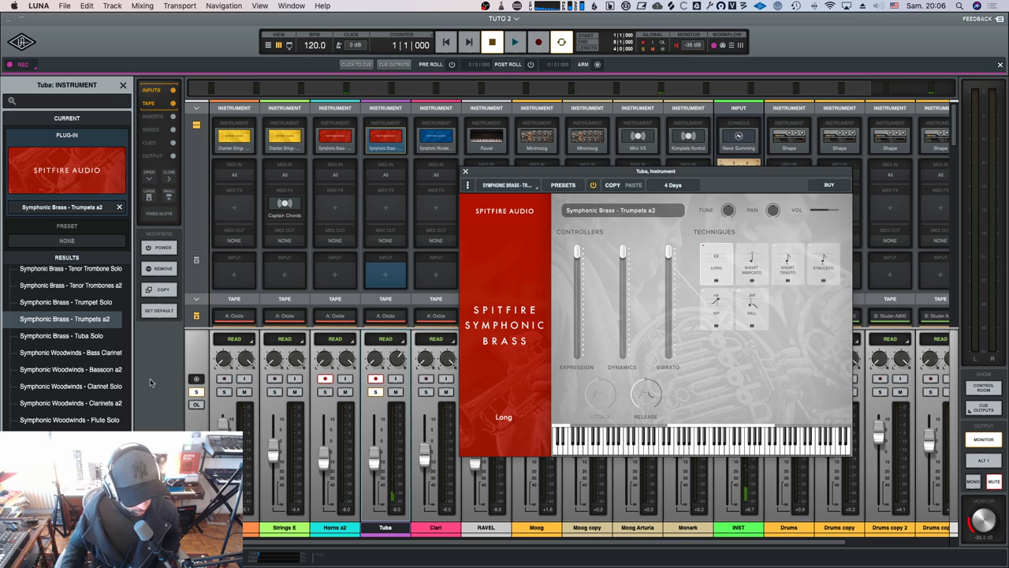
pyautogui.click(97, 306)
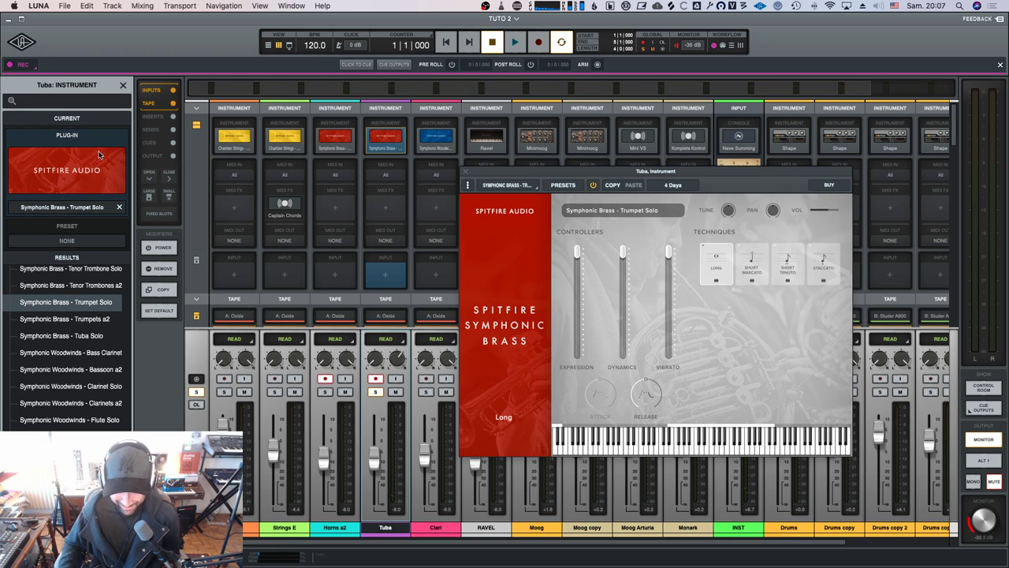
pyautogui.moveTo(759, 183); pyautogui.dragTo(709, 190)
pyautogui.scroll(4, 38, 370)
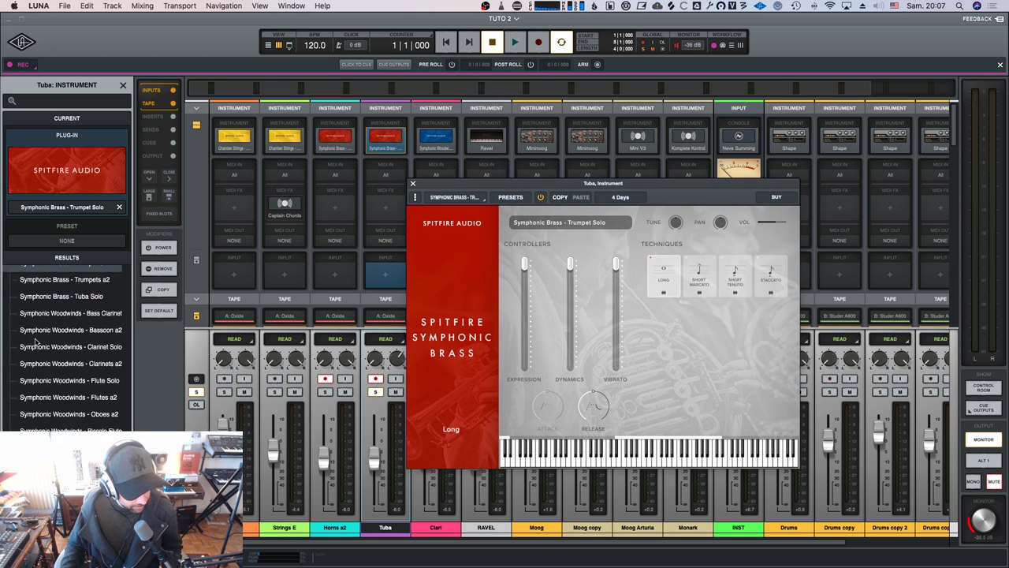
pyautogui.scroll(10, 37, 341)
pyautogui.scroll(-8, 37, 340)
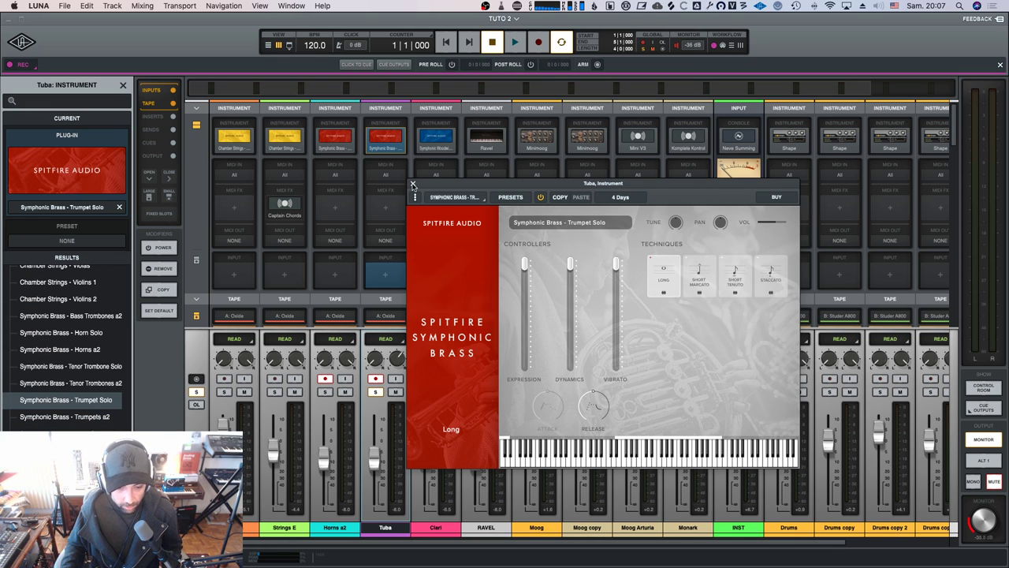
# Close the Tuba instrument window and disarm recording on the Tuba and Horns a2 tracks.
pyautogui.click(412, 186)
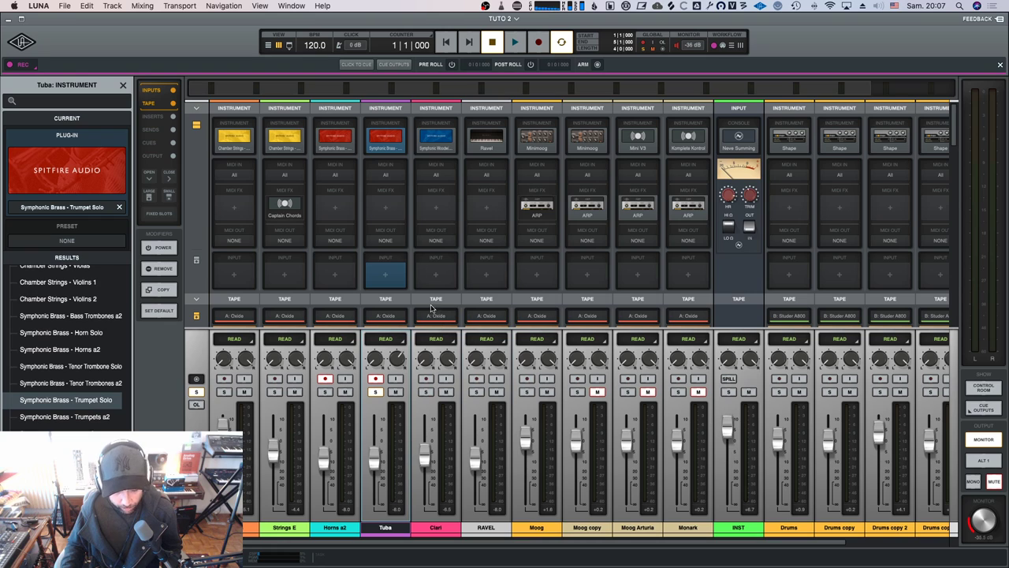
pyautogui.click(375, 378)
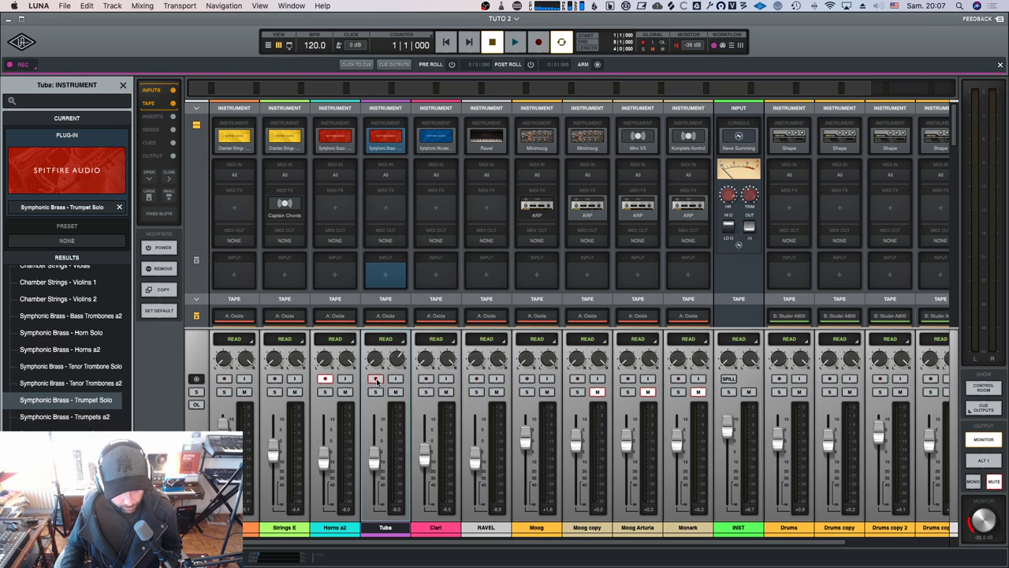
pyautogui.click(325, 378)
# Solo the tracks from Basses through Clari together, play them back, and return the playhead to the start.
pyautogui.click(235, 528)
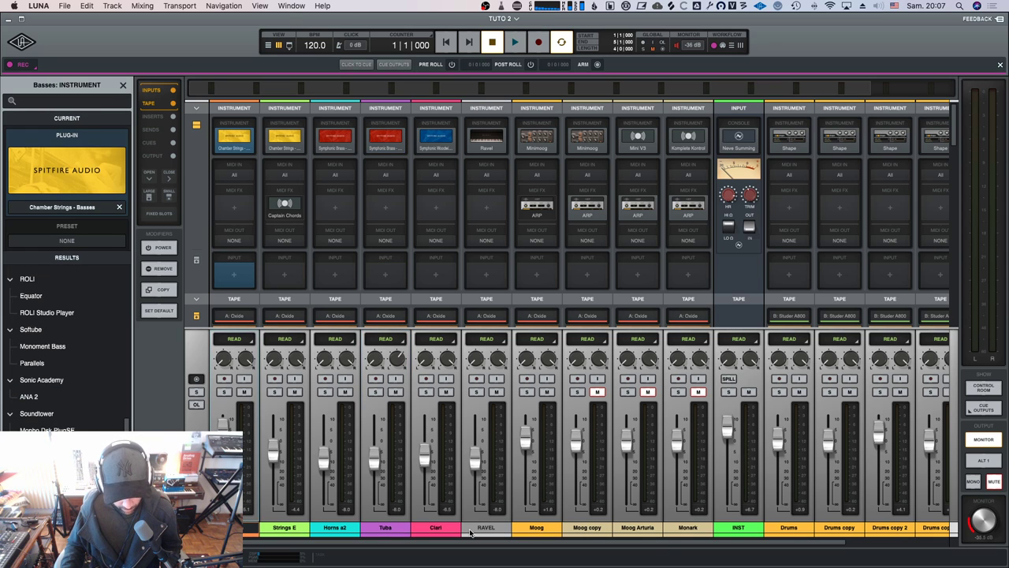
pyautogui.keyDown('shift'); pyautogui.click(446, 531); pyautogui.keyUp('shift')
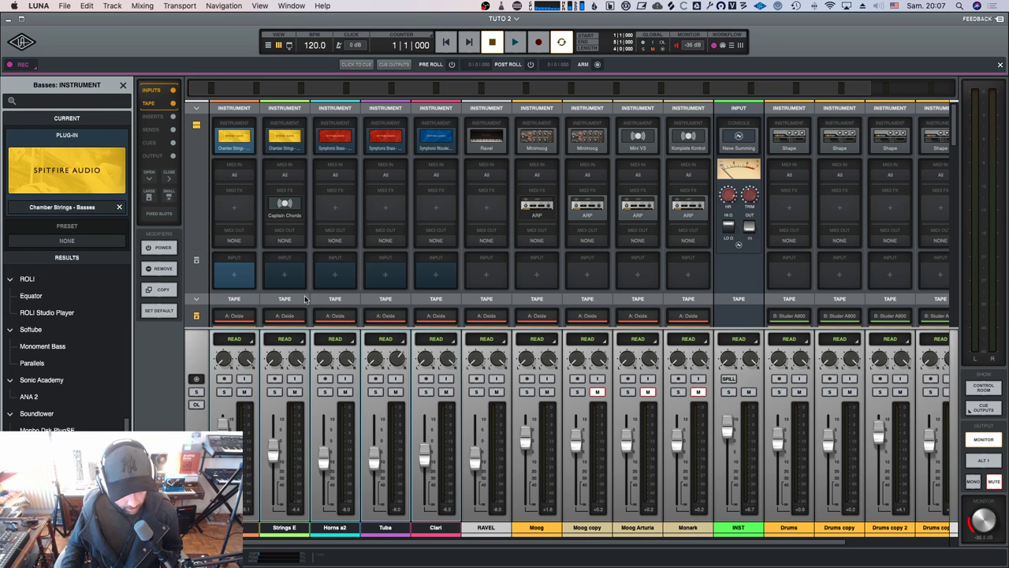
pyautogui.click(226, 392)
pyautogui.press('space')
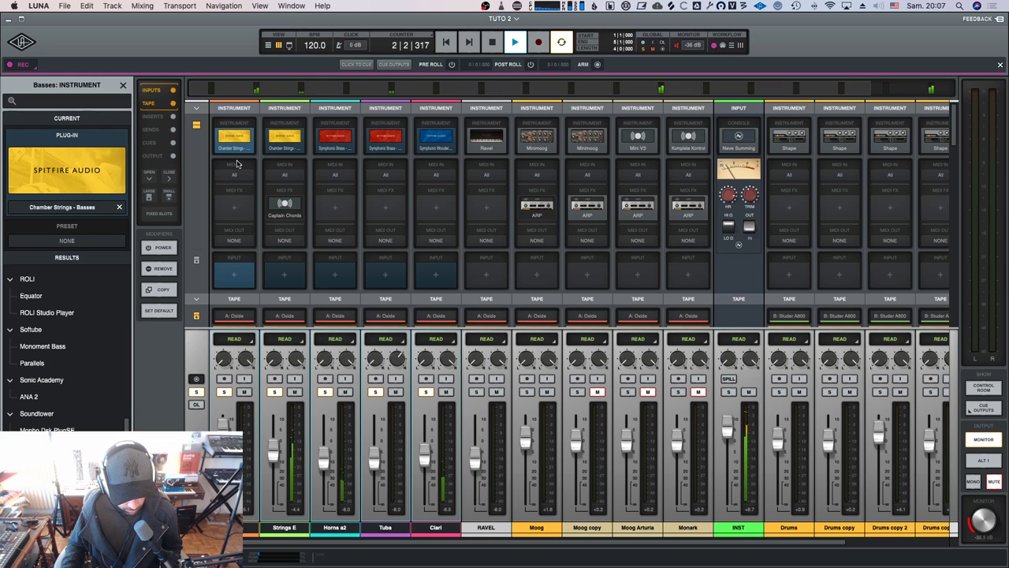
pyautogui.press('space')
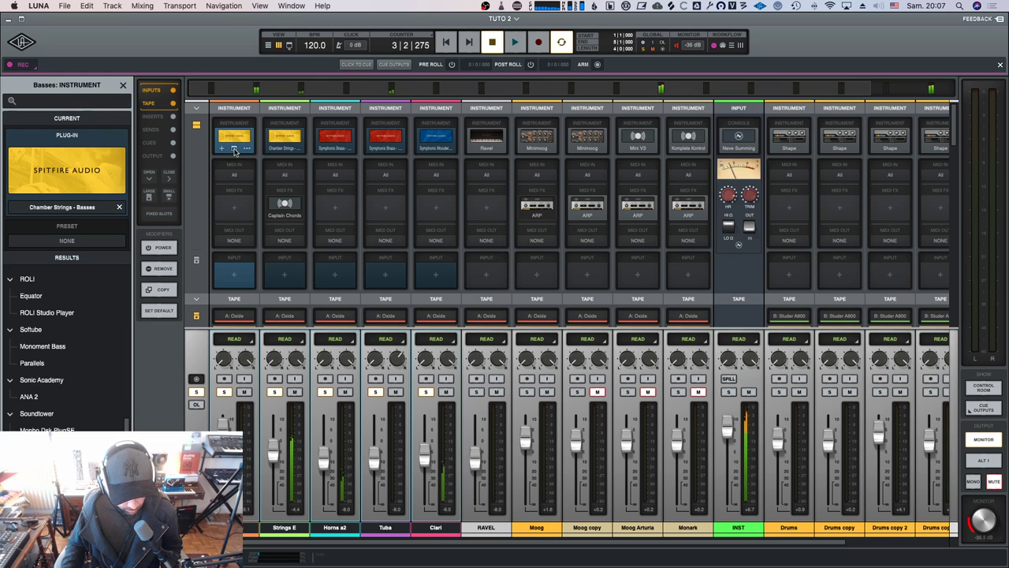
pyautogui.press('Return')
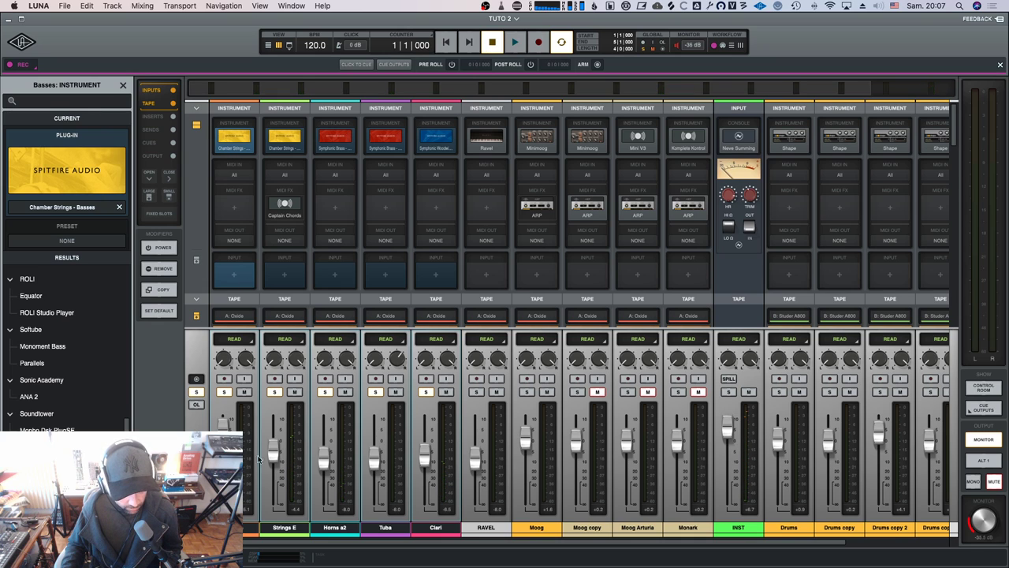
# Select only the Basses track, open its Chamber Strings instrument, and switch it to the Spiccato technique.
pyautogui.click(245, 528)
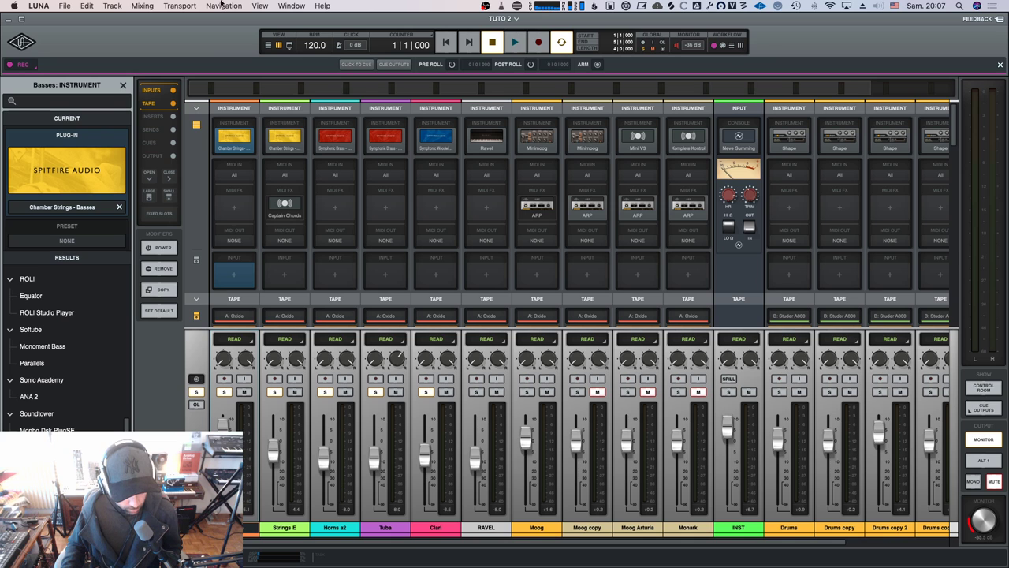
pyautogui.click(233, 149)
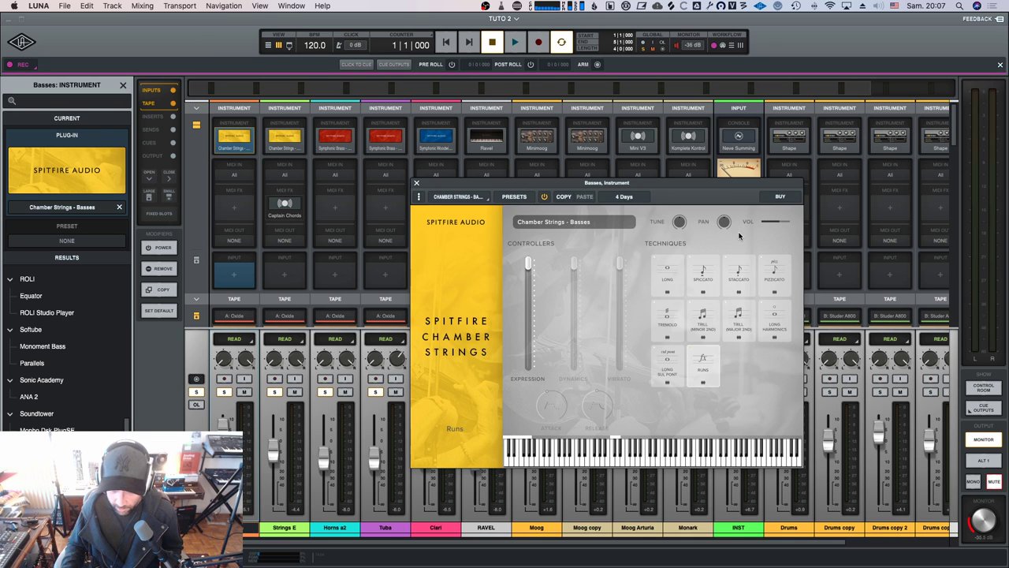
pyautogui.click(703, 276)
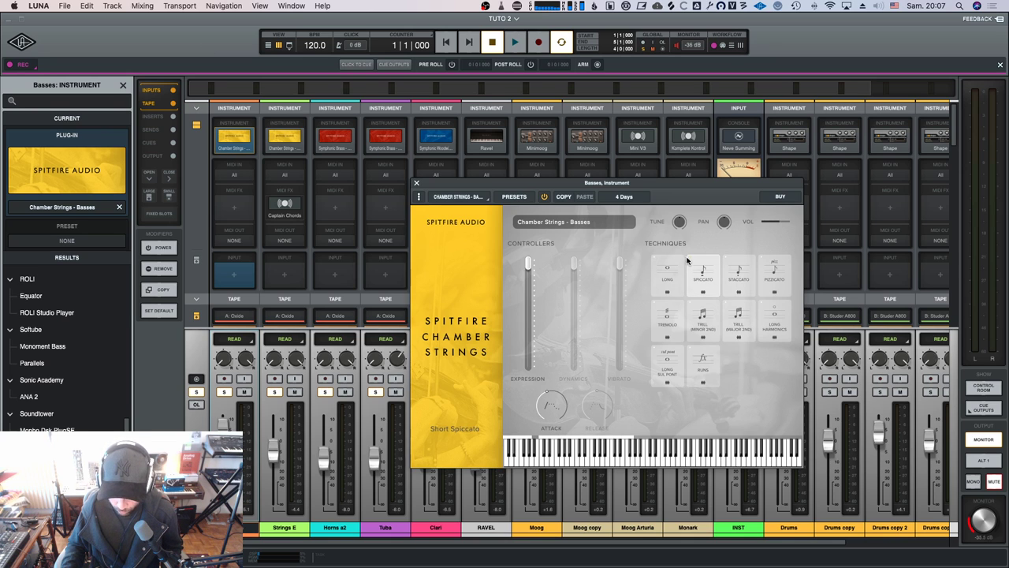
# Audition the soloed tracks with the Basses' Spiccato technique and close the Basses instrument window.
pyautogui.press('space')
pyautogui.press('space')
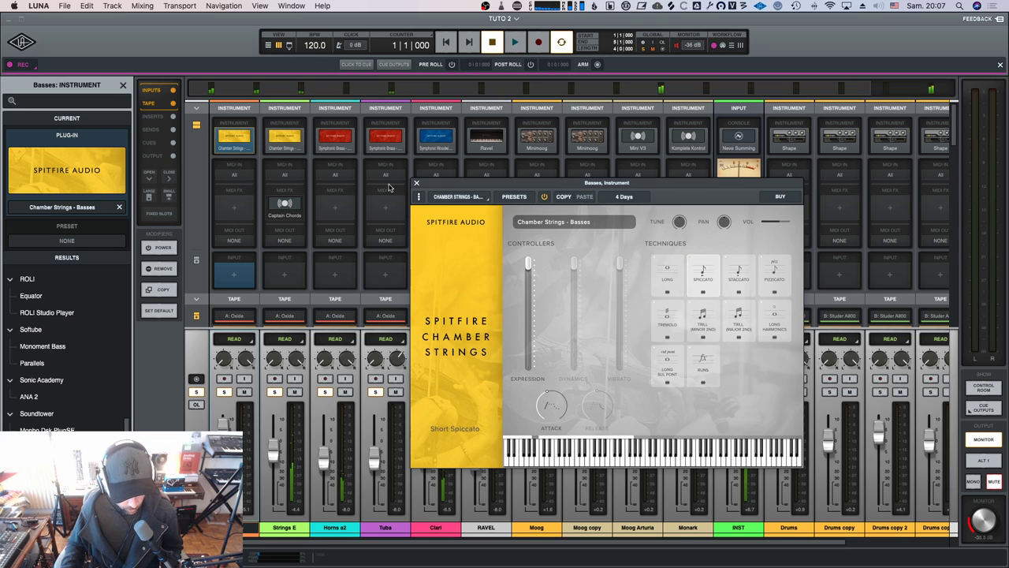
pyautogui.click(417, 185)
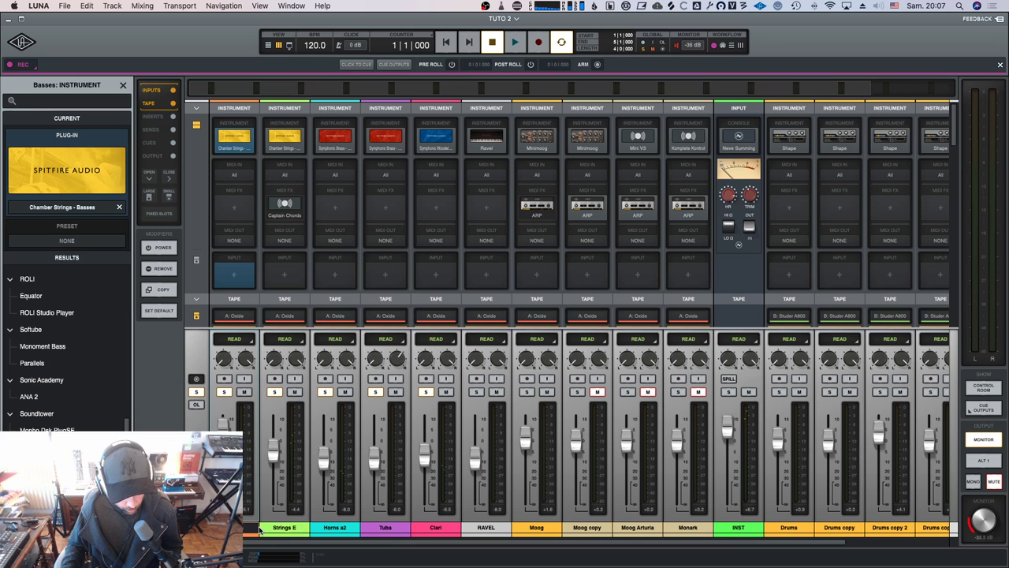
# Select the tracks from Basses through Clari and play them back briefly.
pyautogui.keyDown('shift'); pyautogui.click(444, 533); pyautogui.keyUp('shift')
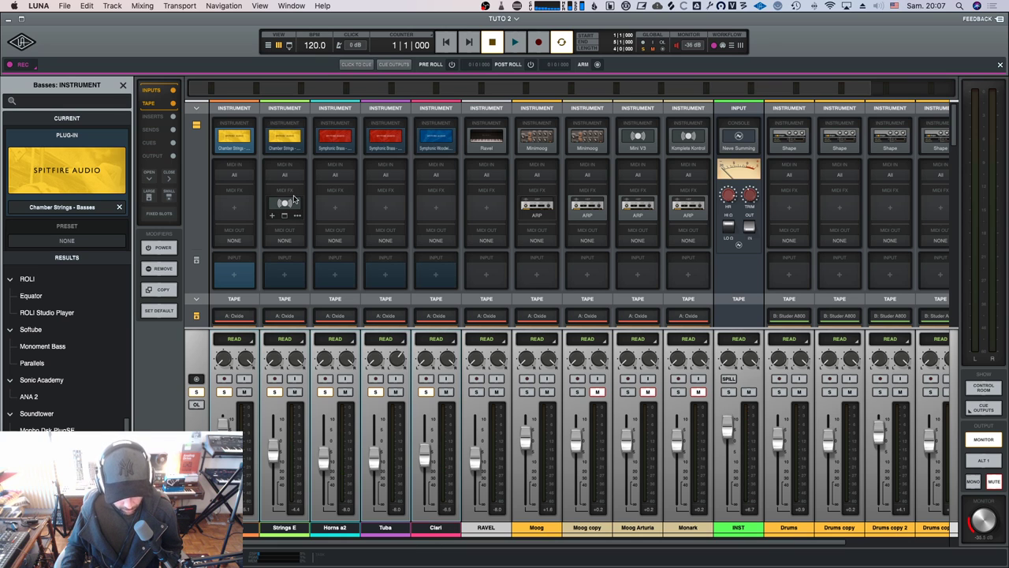
pyautogui.press('space')
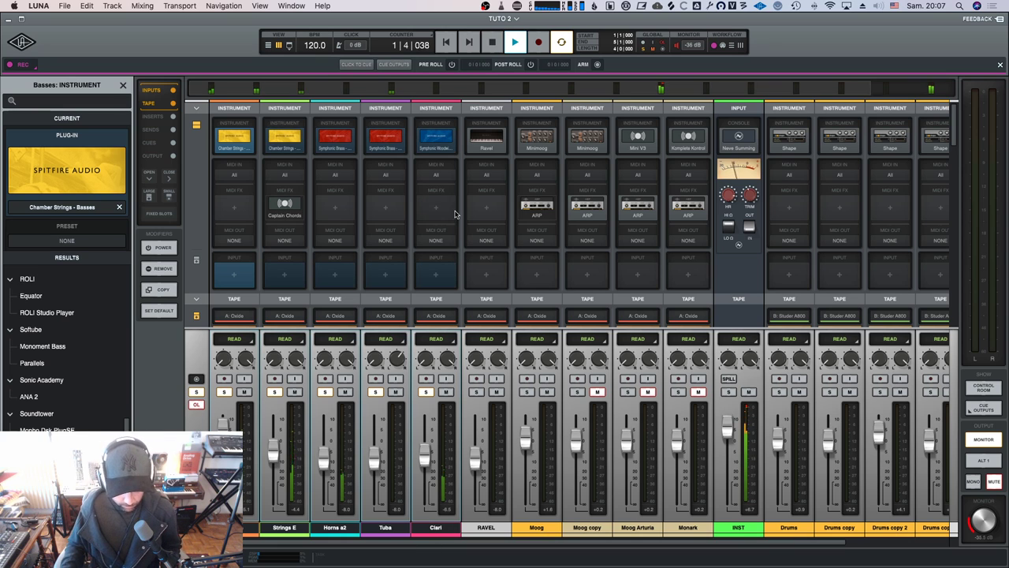
pyautogui.press('space')
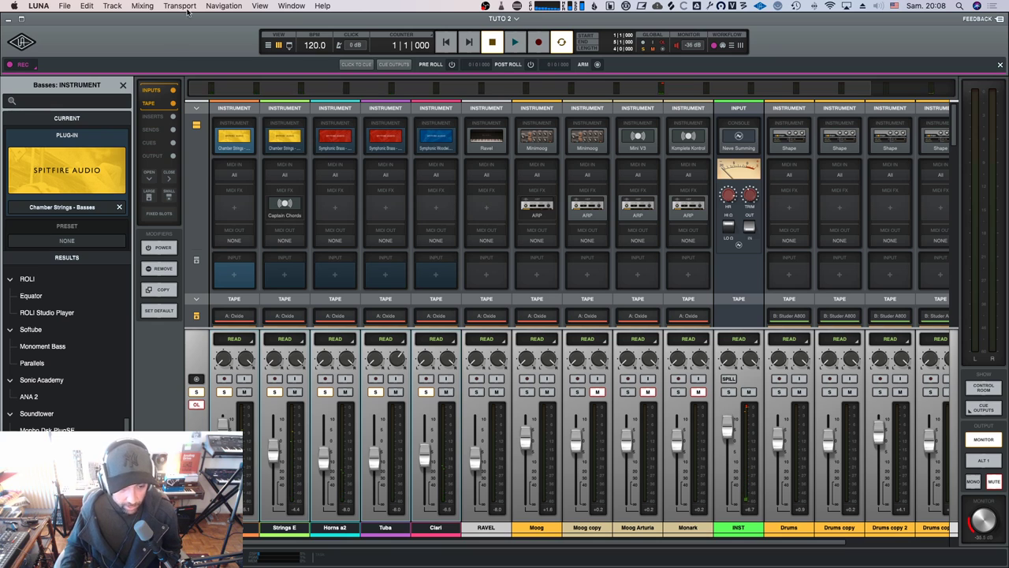
# Check the track clips in the timeline view, return to the mixer, and examine the tape and Neve Summing slots across to MAIN.
pyautogui.click(270, 46)
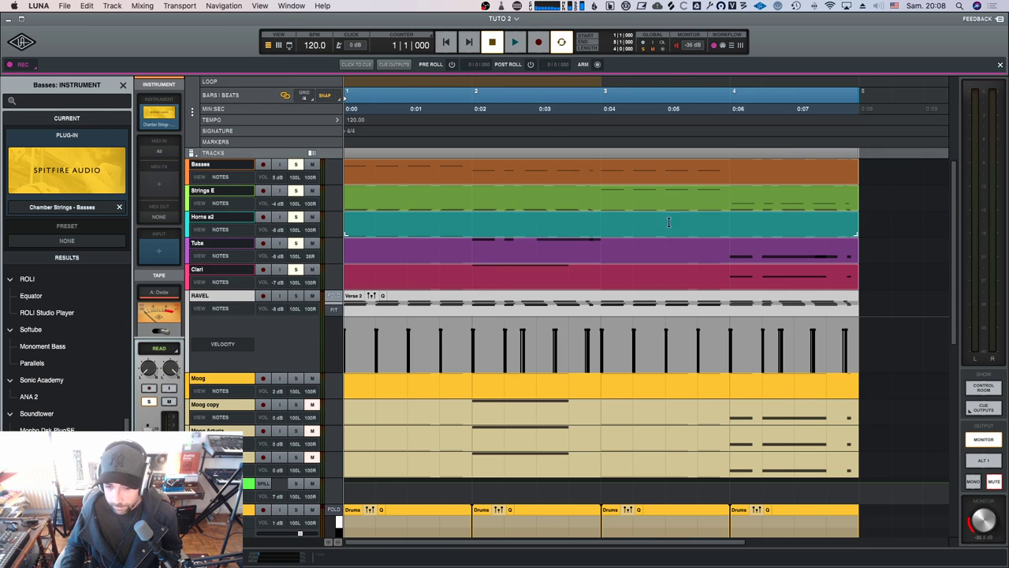
pyautogui.click(279, 46)
pyautogui.scroll(-5, 730, 238)
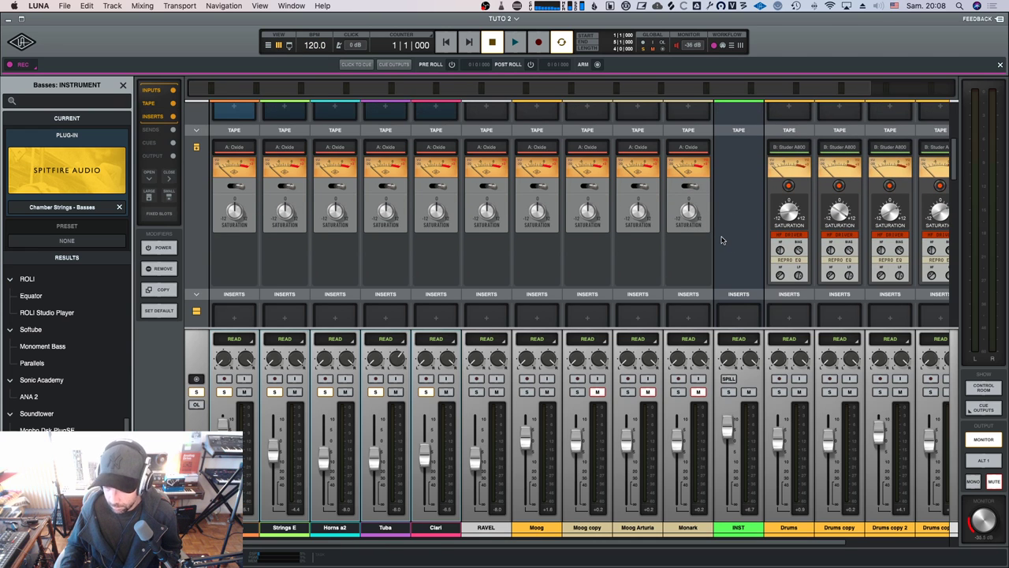
pyautogui.hscroll(2, 619, 502)
pyautogui.hscroll(3, 644, 542)
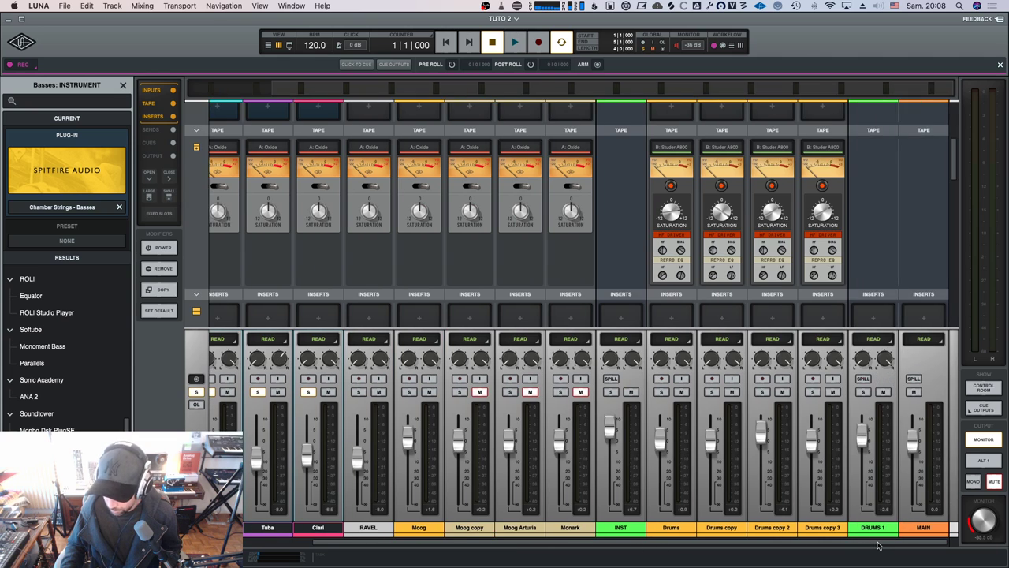
pyautogui.scroll(5, 906, 197)
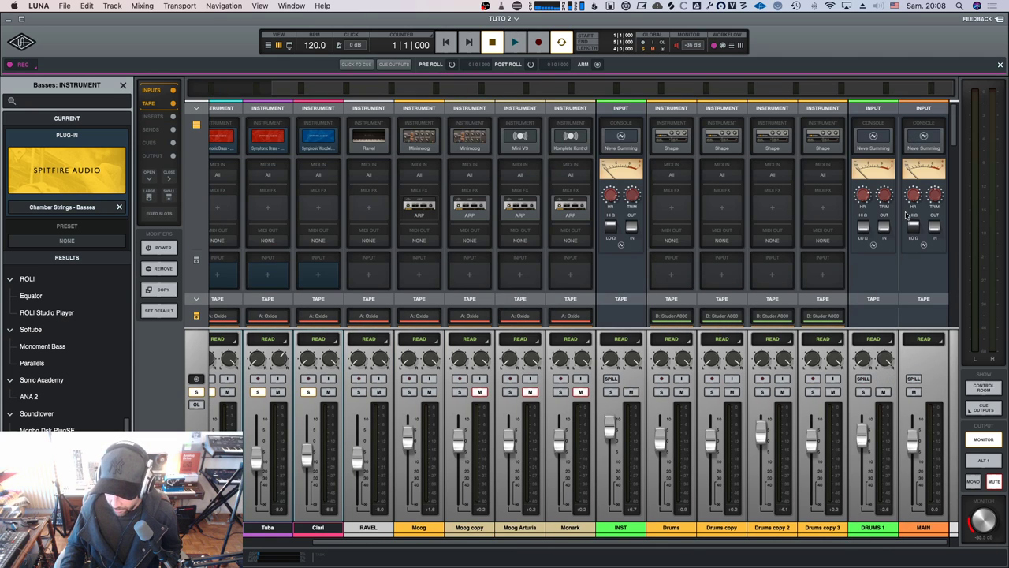
pyautogui.scroll(-5, 946, 241)
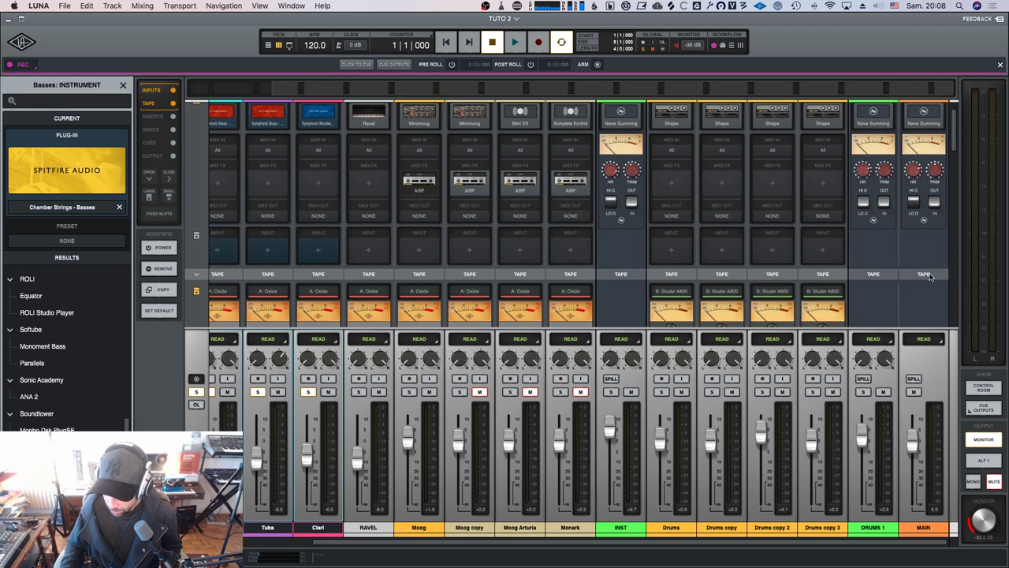
# Play the soloed tracks while examining the console, tape, insert, send, and cue sections of the channels, and stop playback.
pyautogui.press('space')
pyautogui.scroll(5, 915, 258)
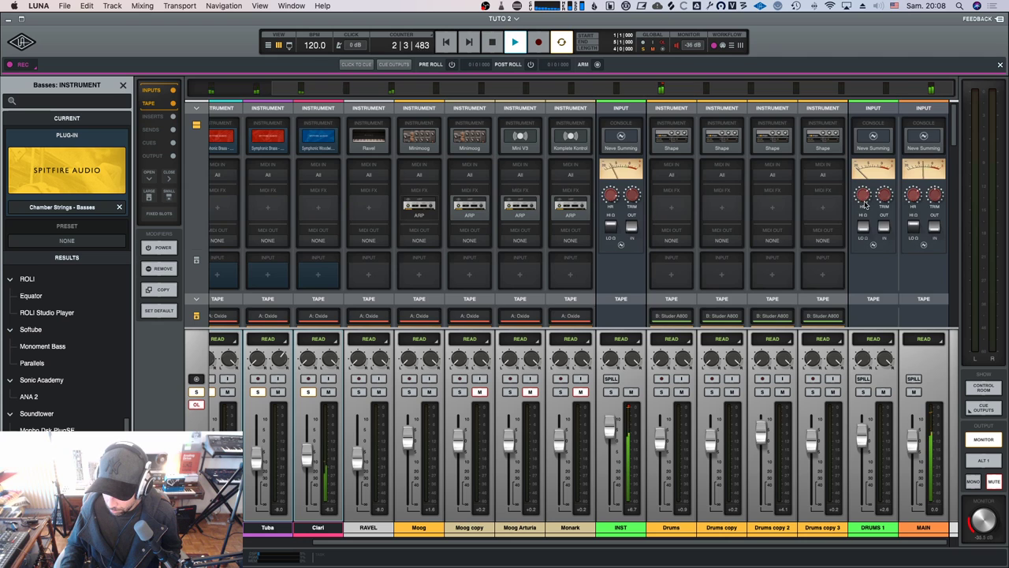
pyautogui.scroll(-6, 891, 225)
pyautogui.scroll(-6, 895, 232)
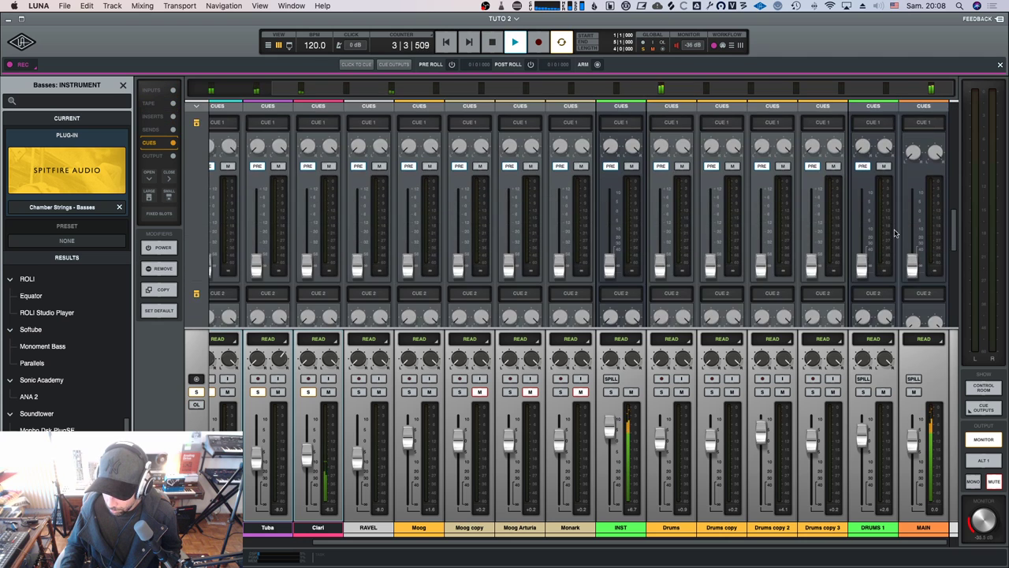
pyautogui.scroll(8, 895, 235)
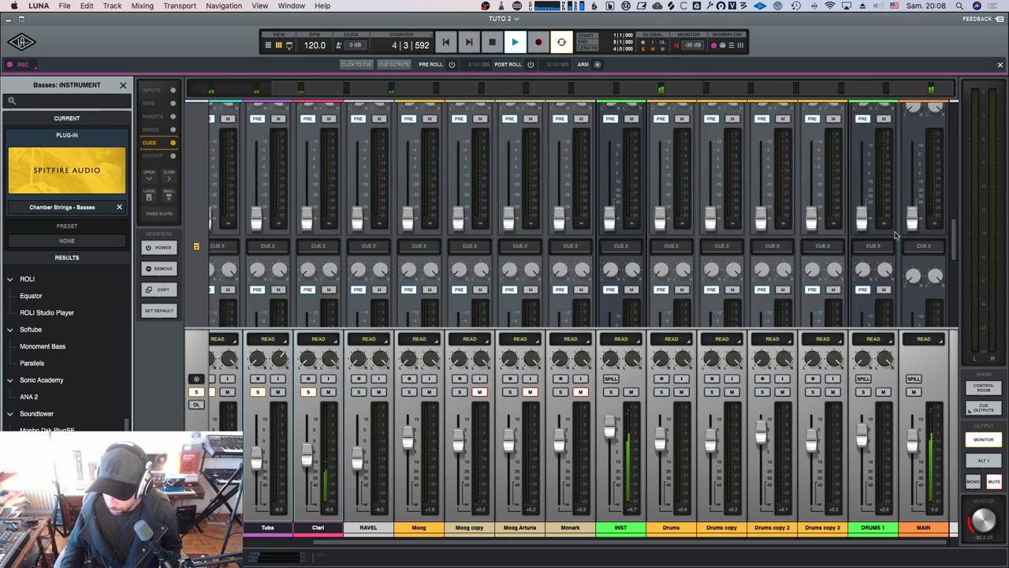
pyautogui.scroll(6, 894, 232)
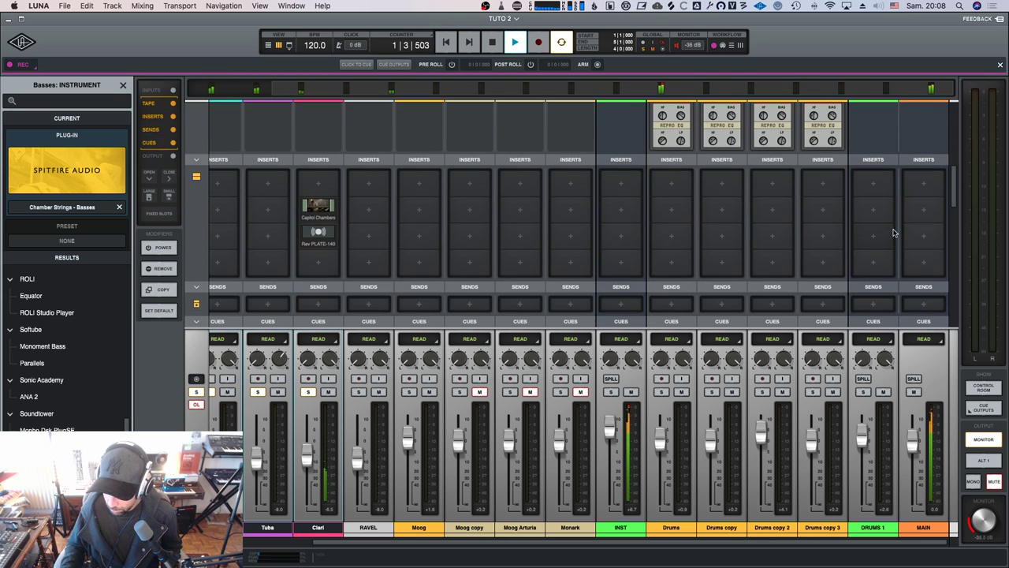
pyautogui.scroll(-6, 886, 224)
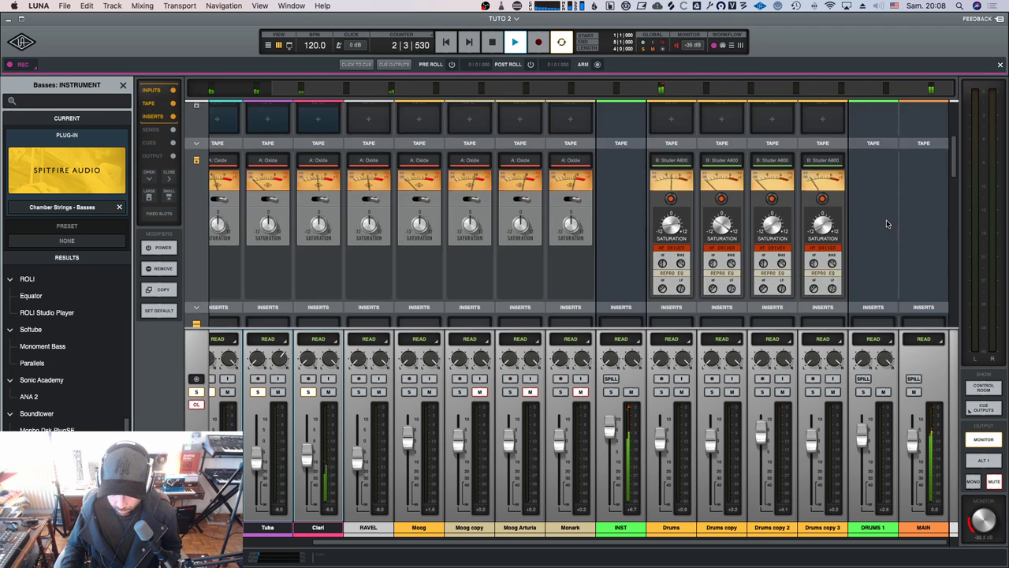
pyautogui.press('space')
# Play the soloed orchestral tracks briefly while checking their Oxide tape meters, and stop playback.
pyautogui.hscroll(-3, 620, 215)
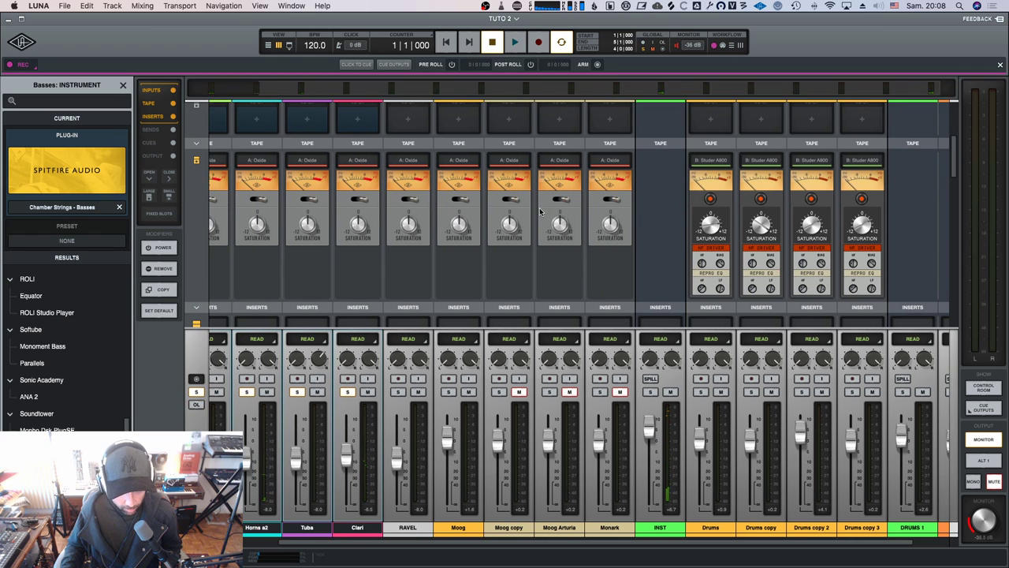
pyautogui.press('space')
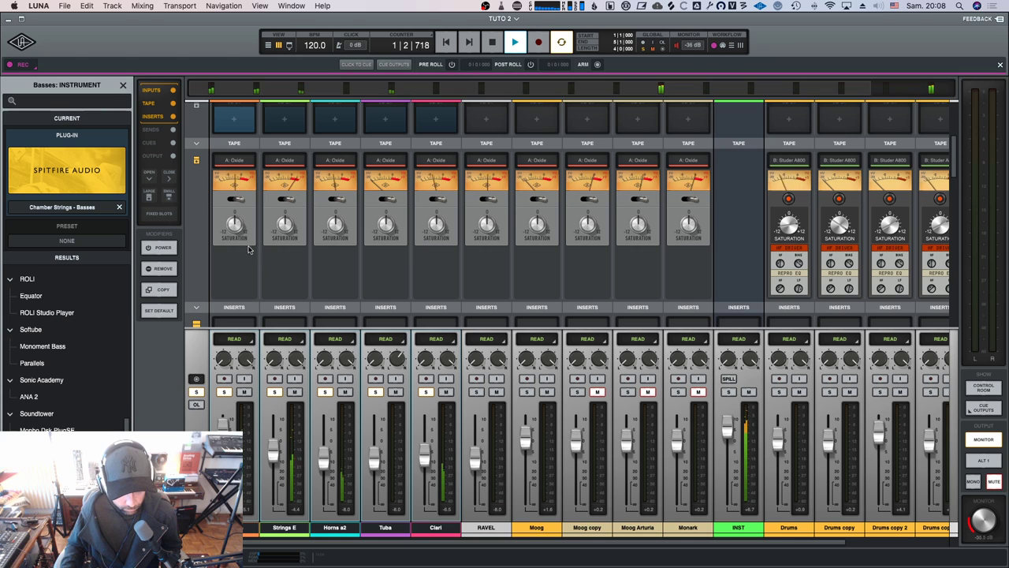
pyautogui.press('space')
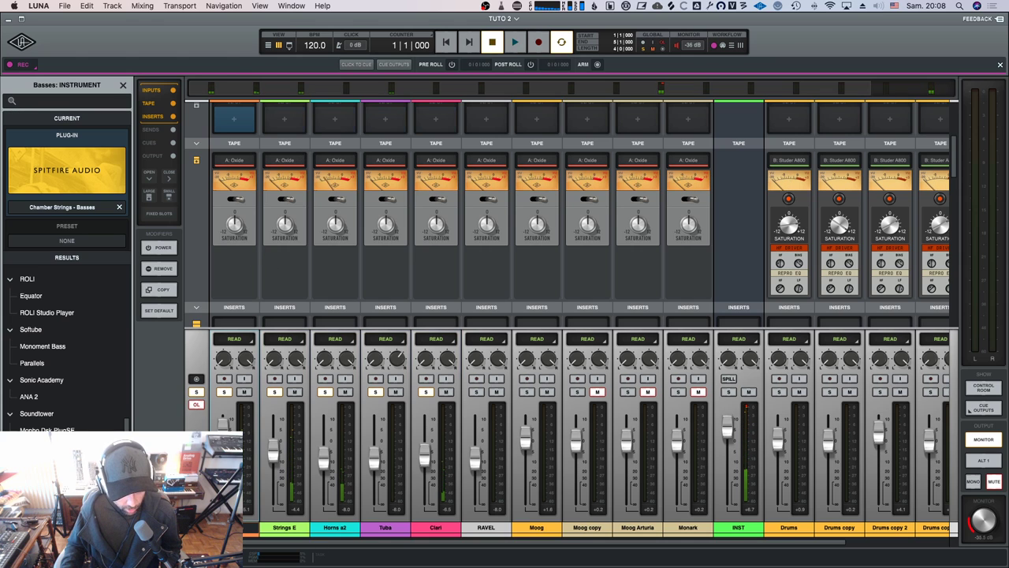
# Select Basses through Clari, lower their Oxide tape saturation together, and audition the result.
pyautogui.keyDown('shift'); pyautogui.click(442, 534); pyautogui.keyUp('shift')
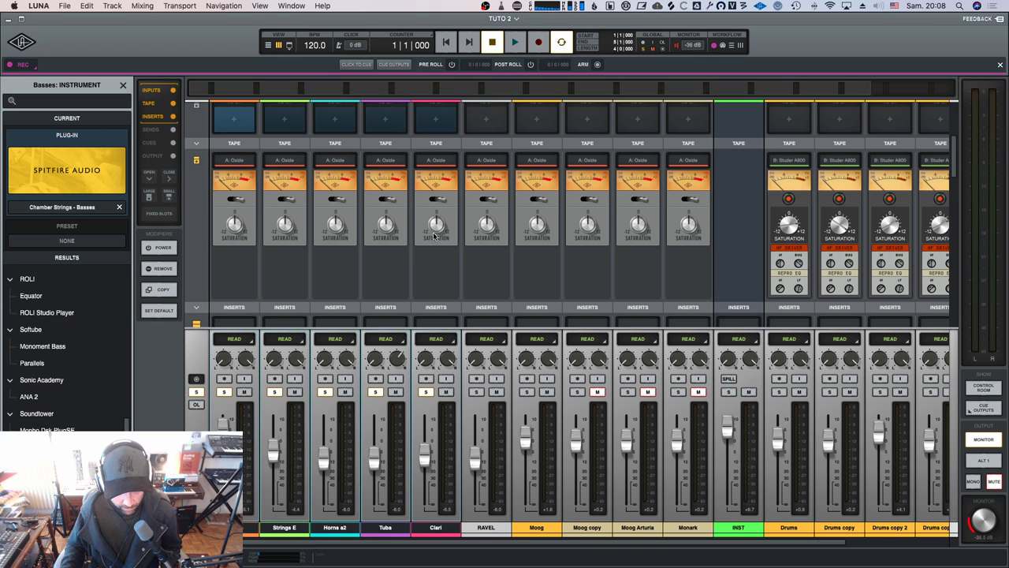
pyautogui.moveTo(434, 235)
pyautogui.mouseDown()
pyautogui.moveTo(432, 254)
pyautogui.moveTo(439, 223)
pyautogui.moveTo(442, 244)
pyautogui.mouseUp()
pyautogui.press('space')
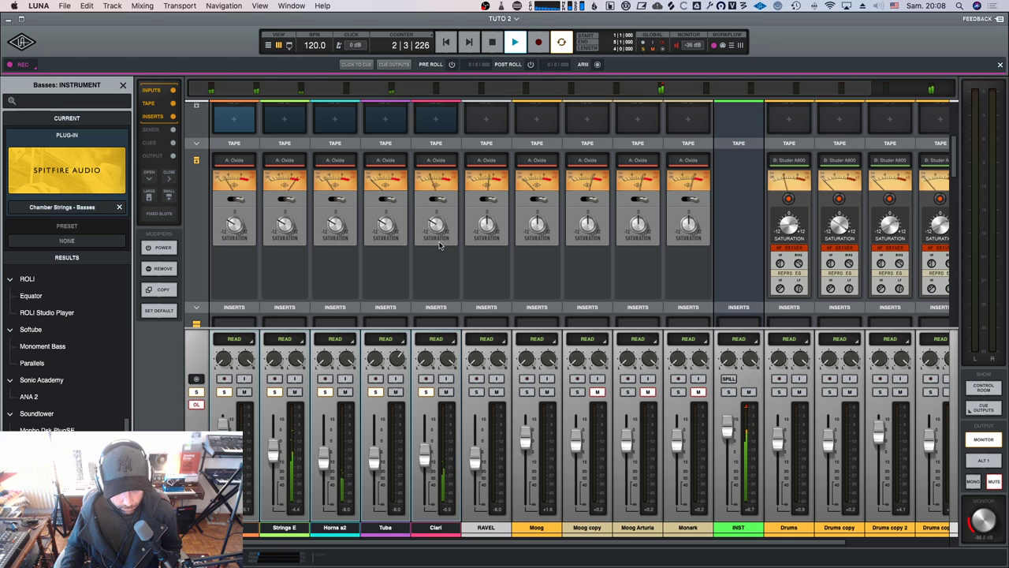
pyautogui.press('space')
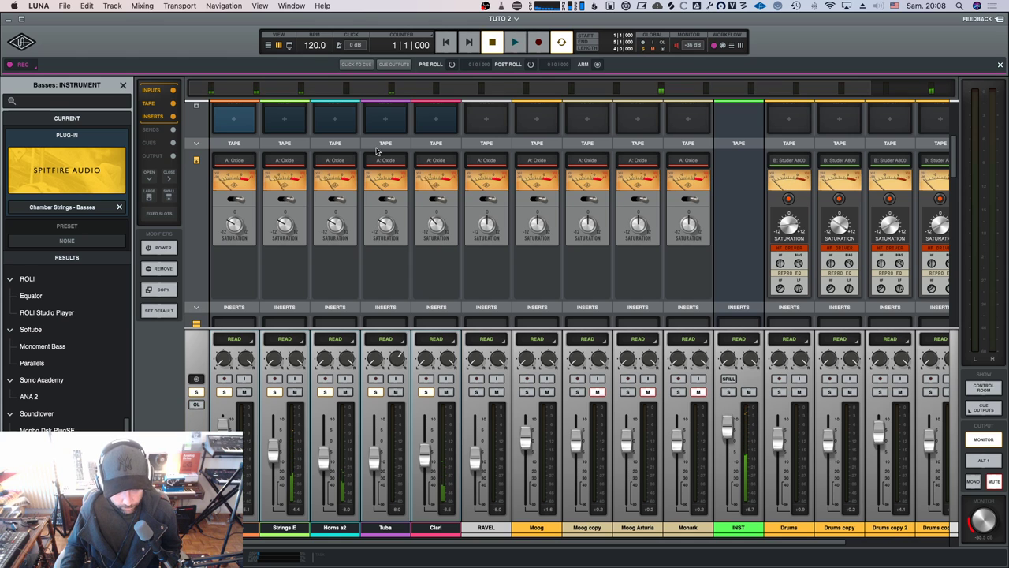
# Review the orchestral channels' input and Oxide tape slots and play the soloed tracks twice to judge the tape saturation.
pyautogui.scroll(5, 397, 232)
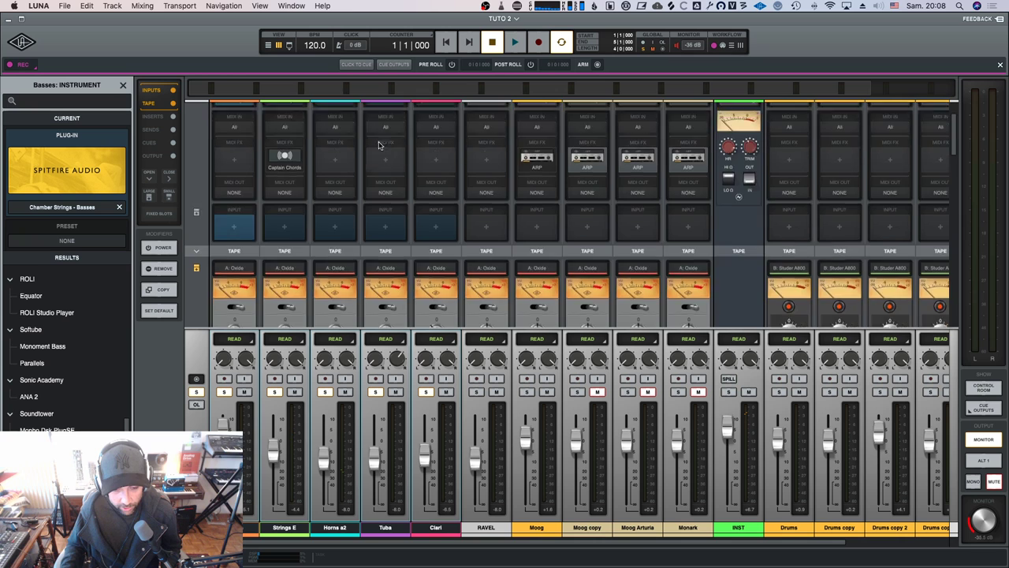
pyautogui.scroll(-3, 382, 142)
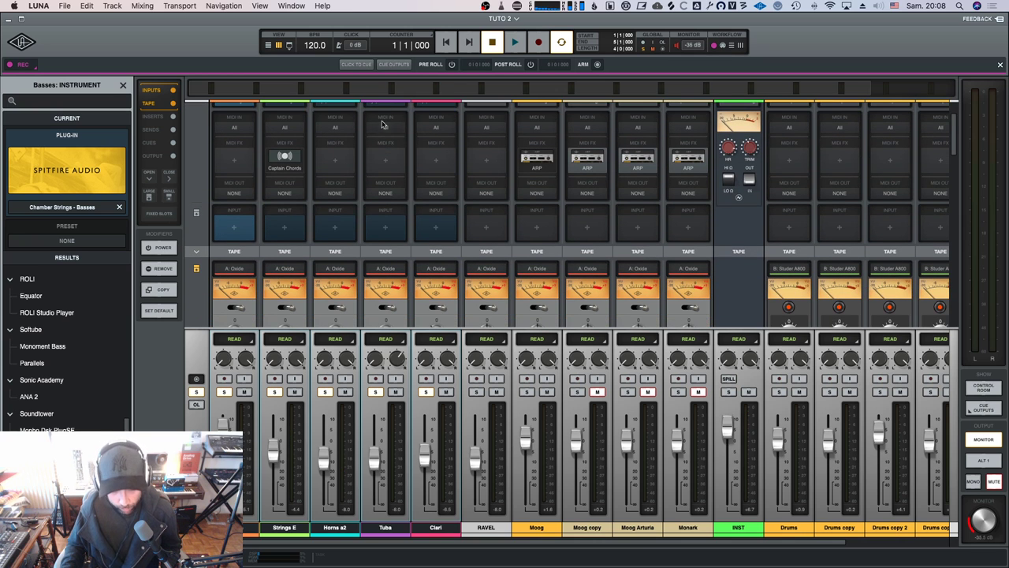
pyautogui.scroll(-3, 382, 125)
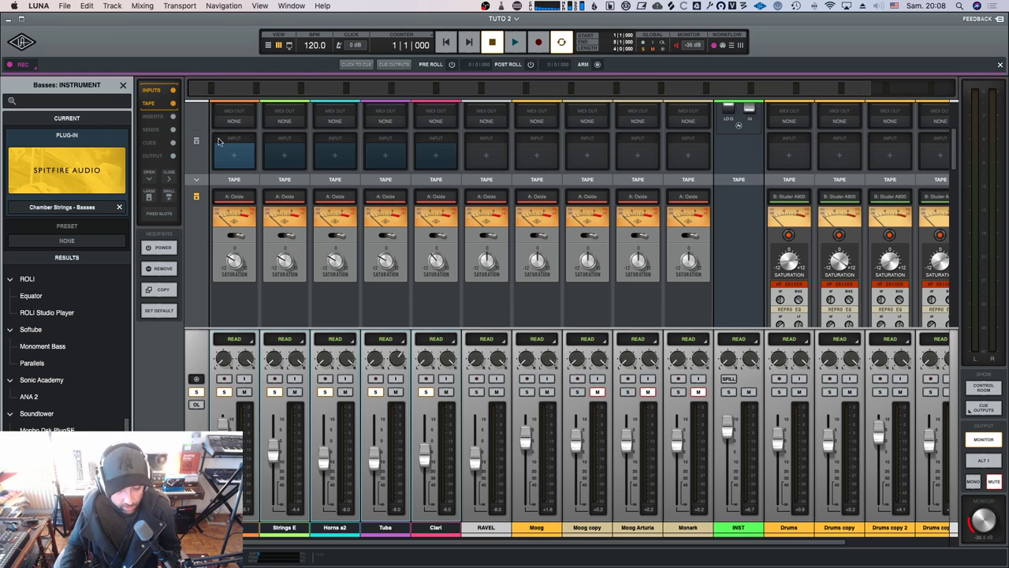
pyautogui.press('space')
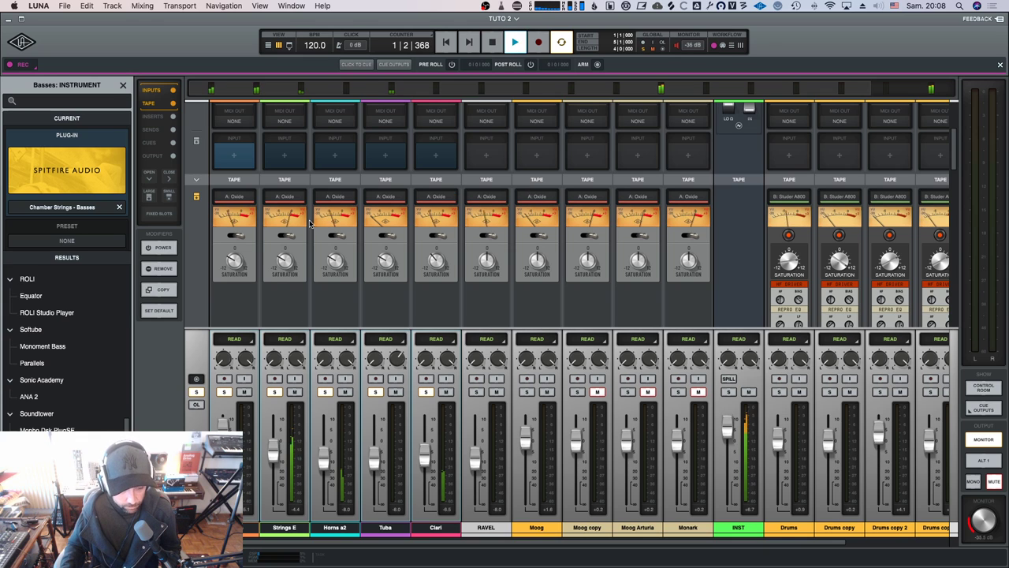
pyautogui.press('space')
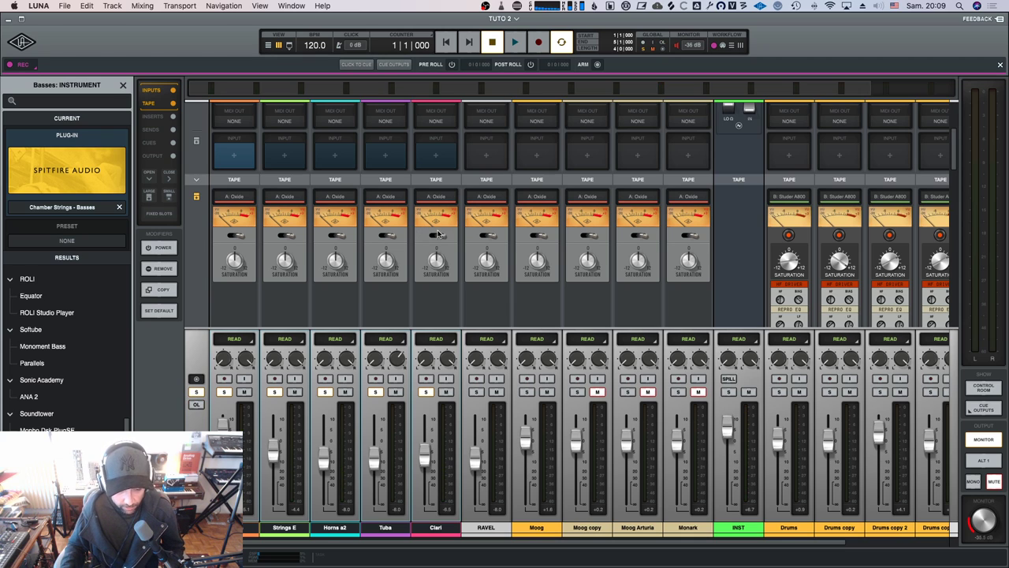
pyautogui.press('space')
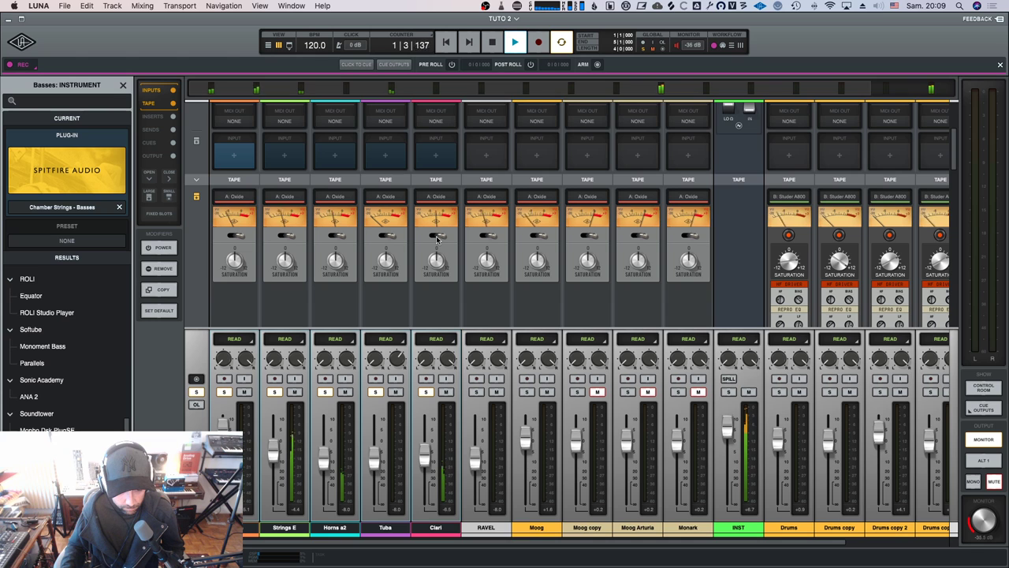
pyautogui.press('space')
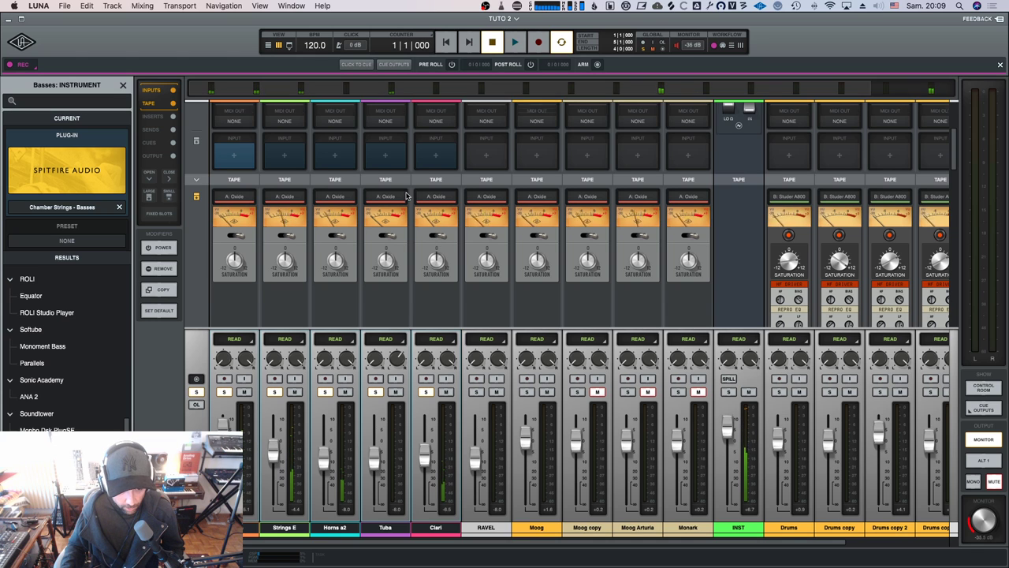
# Inspect the Symphonic Brass instruments on the Tuba and Horns a2 tracks and browse the available Spitfire Audio plug-ins.
pyautogui.scroll(5, 401, 186)
pyautogui.click(384, 150)
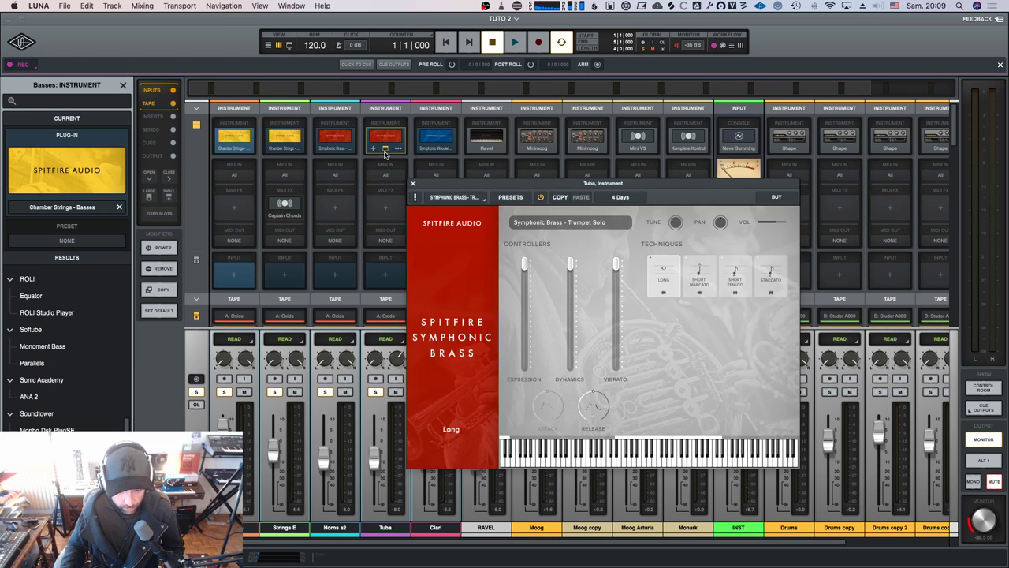
pyautogui.click(699, 279)
pyautogui.click(666, 279)
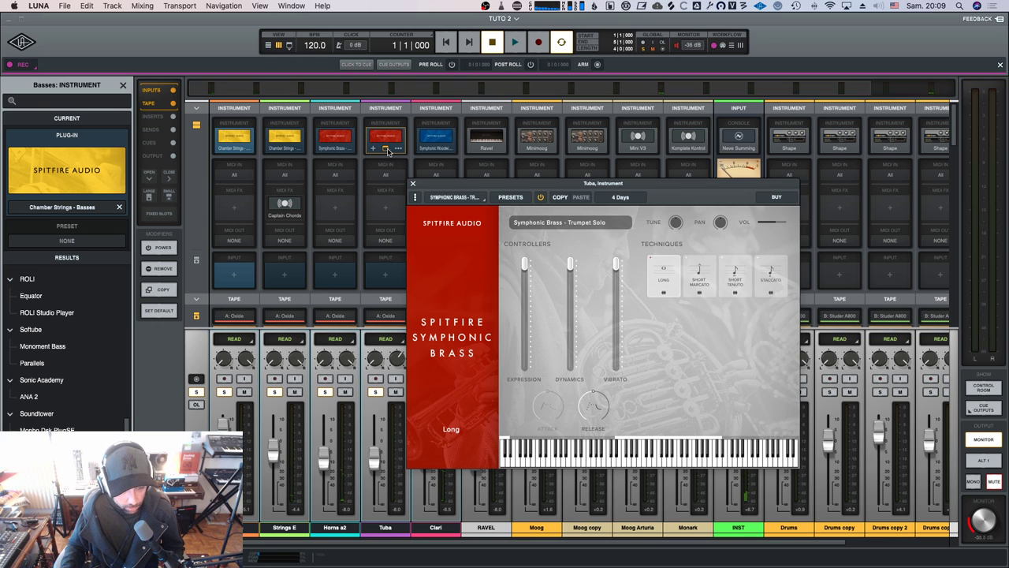
pyautogui.scroll(-10, 92, 355)
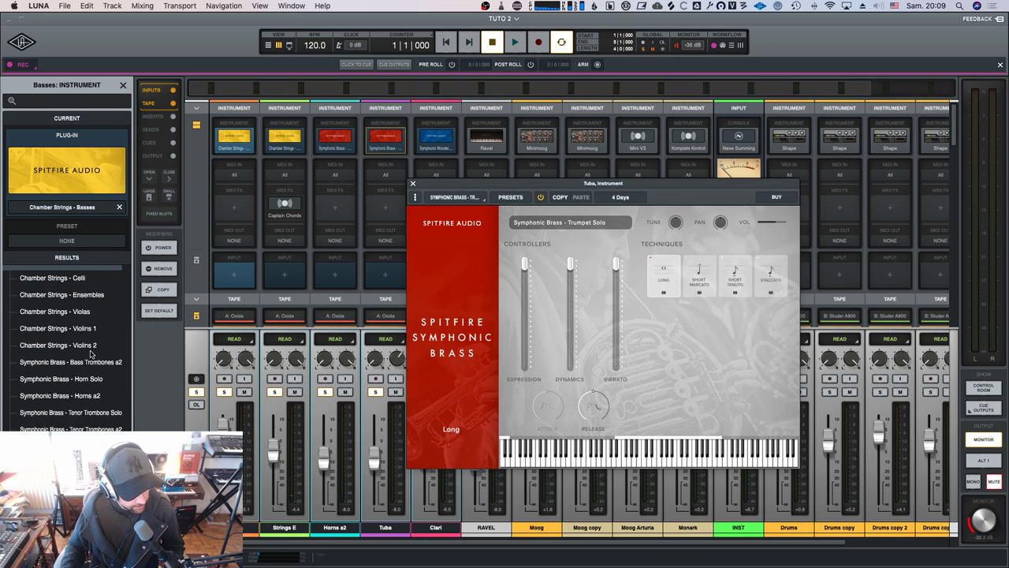
pyautogui.scroll(-4, 92, 354)
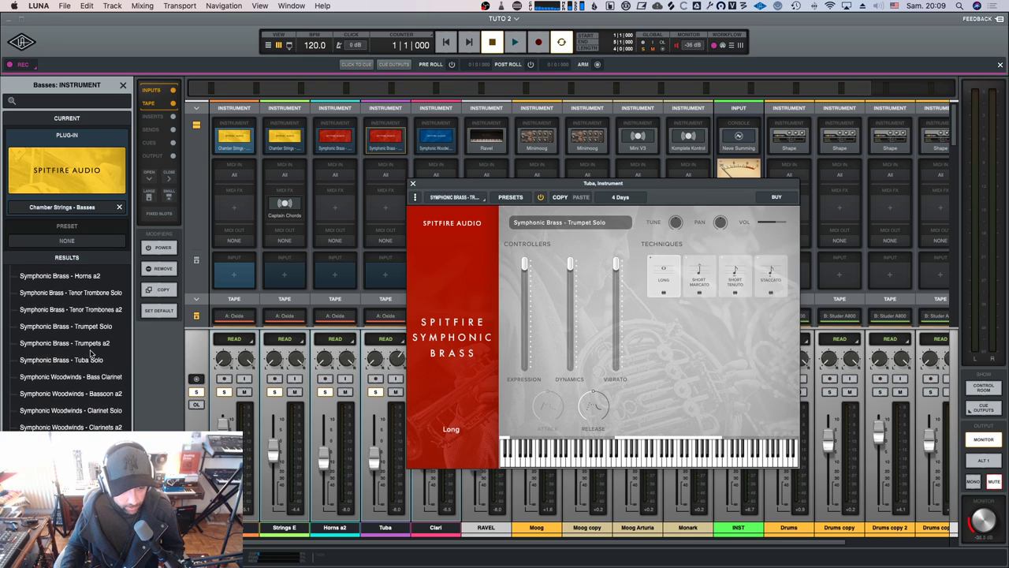
pyautogui.click(336, 150)
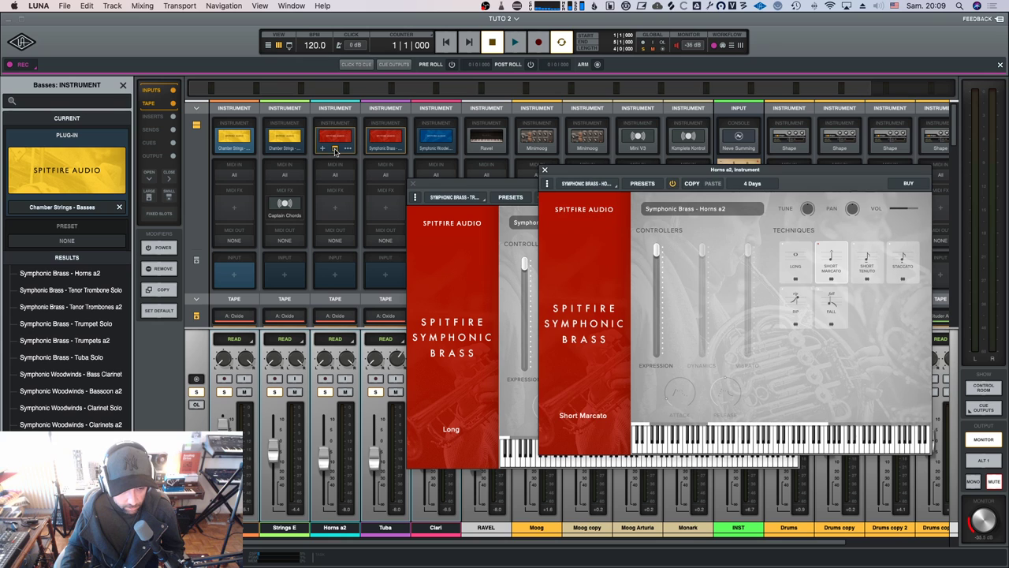
pyautogui.click(336, 150)
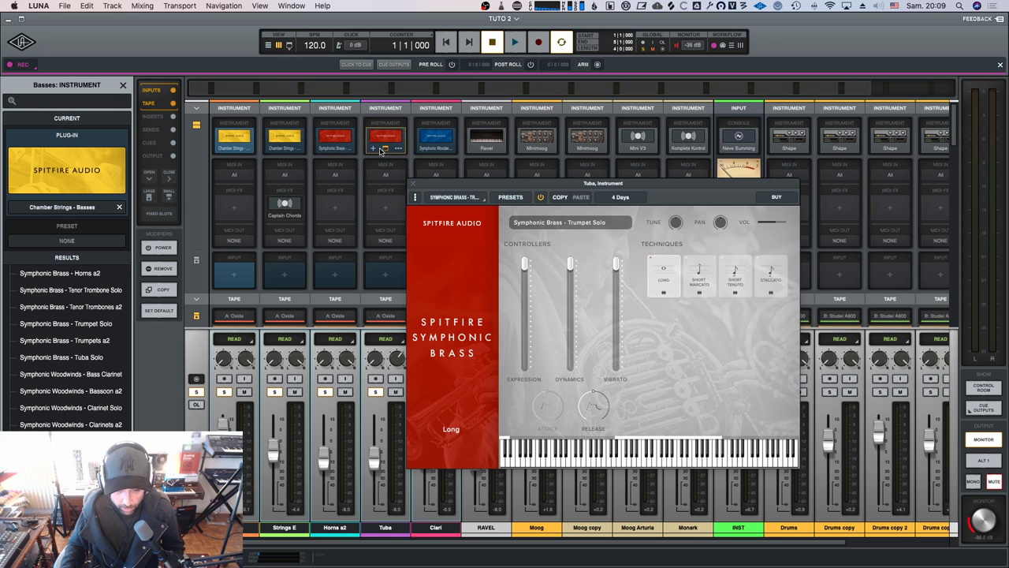
pyautogui.moveTo(505, 186); pyautogui.dragTo(505, 189)
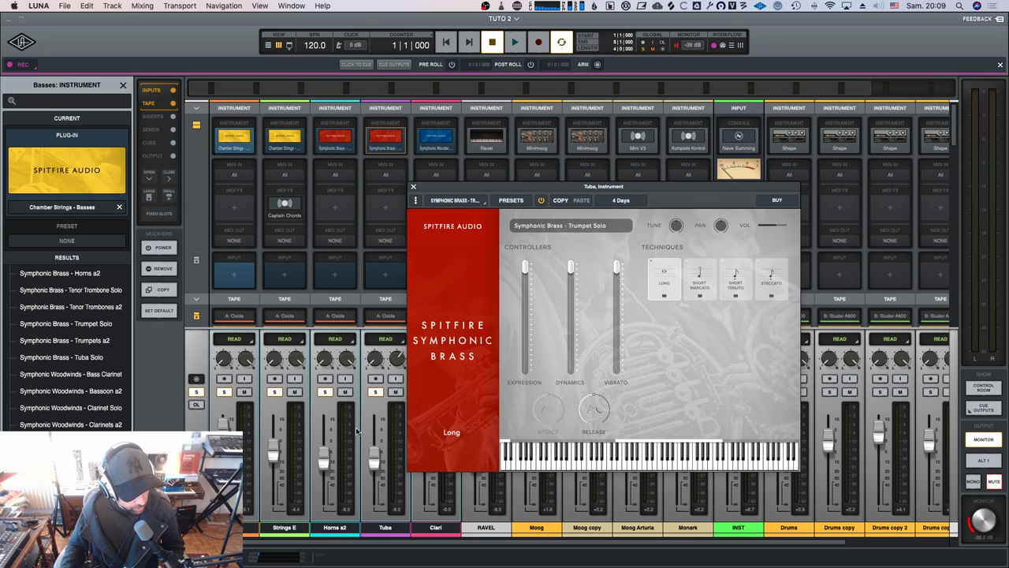
# Load Symphonic Brass - Tenor Trombone Solo on the five selected tracks from Basses to Clari.
pyautogui.scroll(-2, 93, 331)
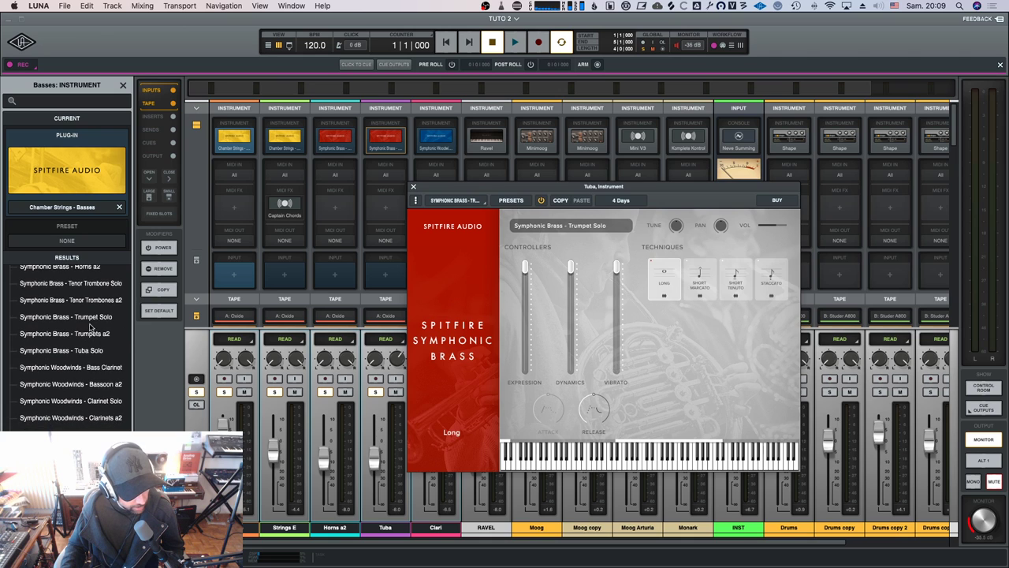
pyautogui.scroll(3, 93, 331)
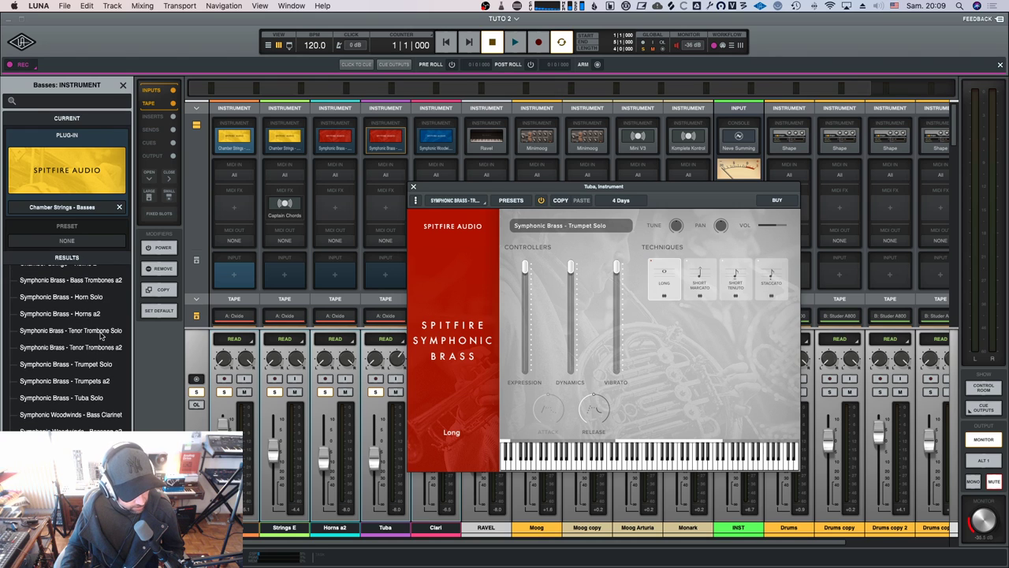
pyautogui.scroll(1, 84, 308)
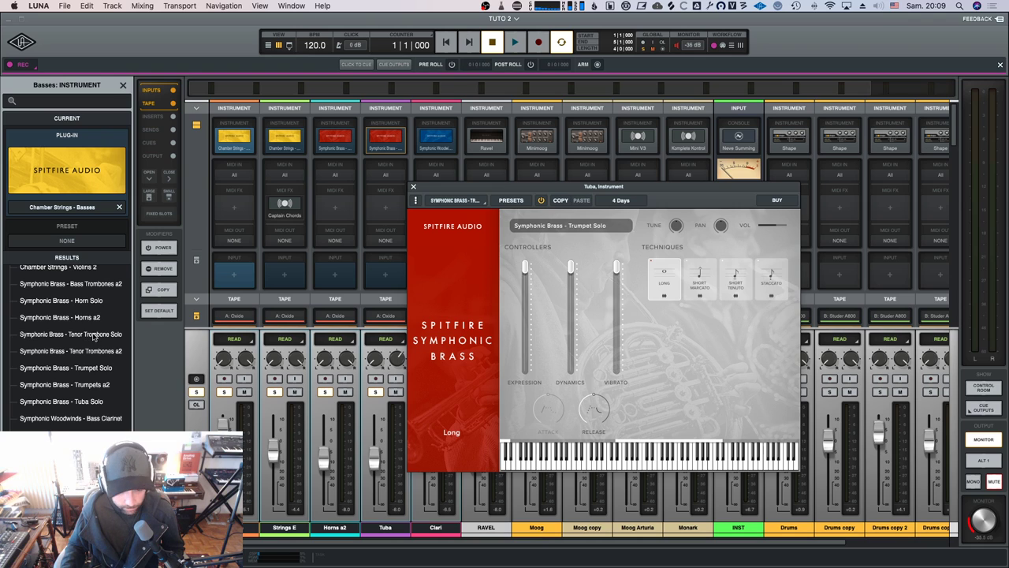
pyautogui.click(93, 334)
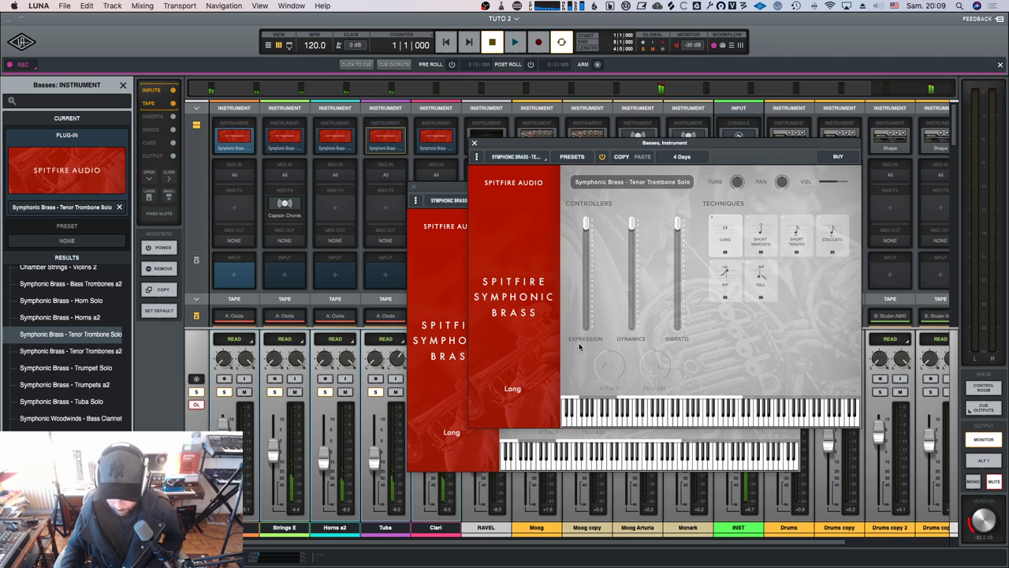
# Play back the tracks briefly with the new trombone instrument and close the open instrument windows.
pyautogui.press('space')
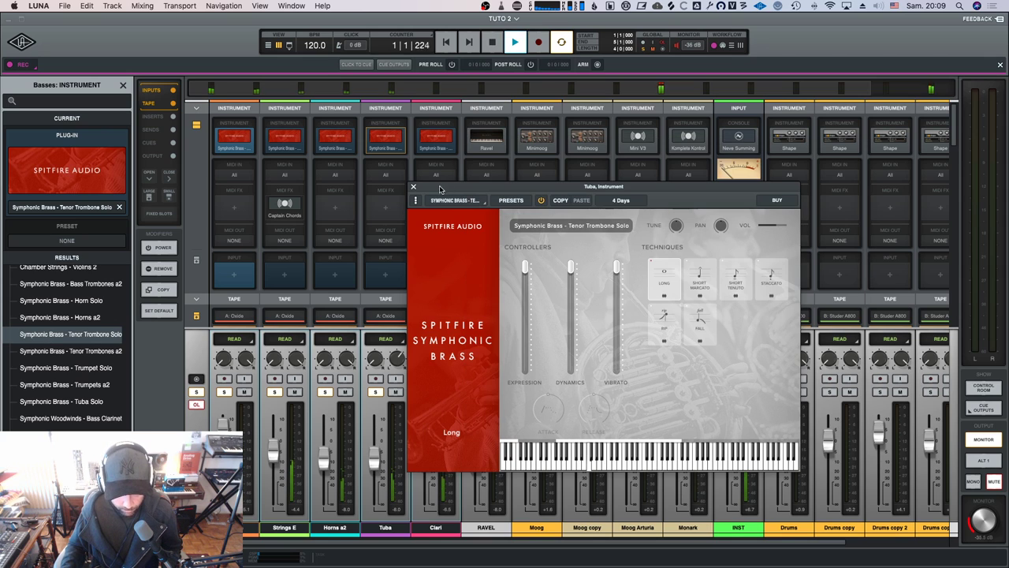
pyautogui.click(474, 141)
pyautogui.press('space')
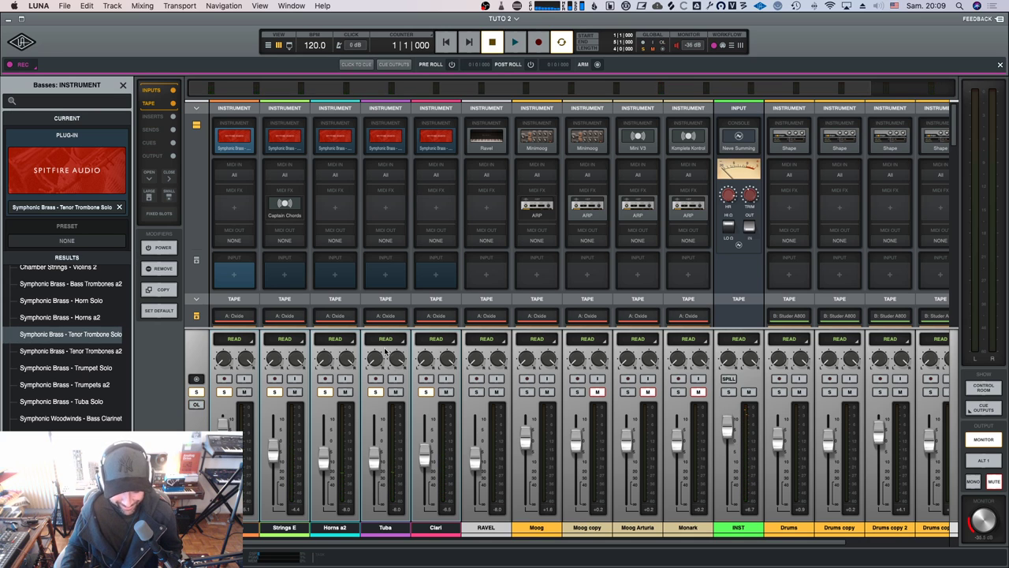
# Check the instrument assigned to the Tuba, Clari and Horns a2 tracks while playing the loop.
pyautogui.click(389, 526)
pyautogui.click(433, 527)
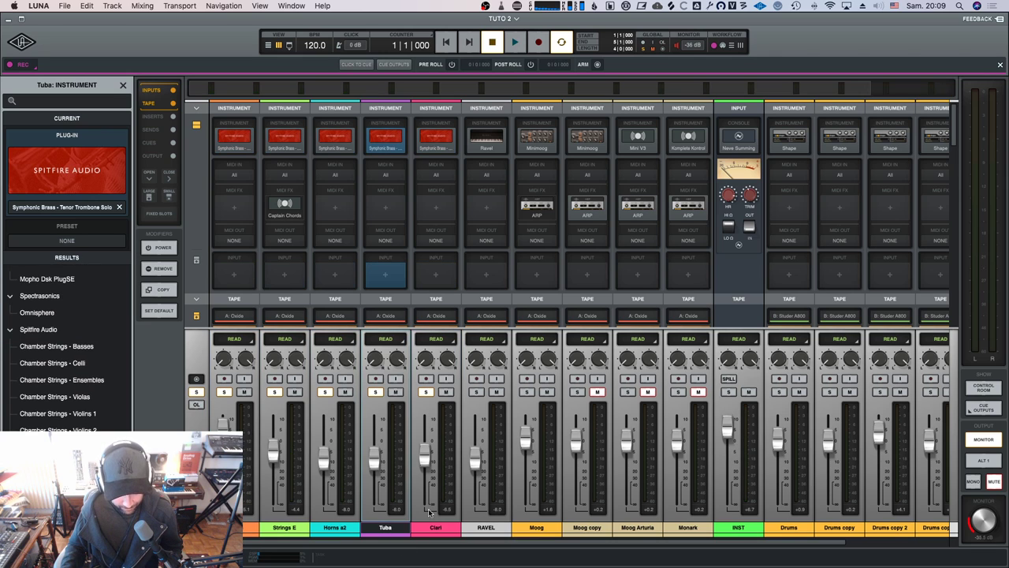
pyautogui.press('space')
pyautogui.press('space')
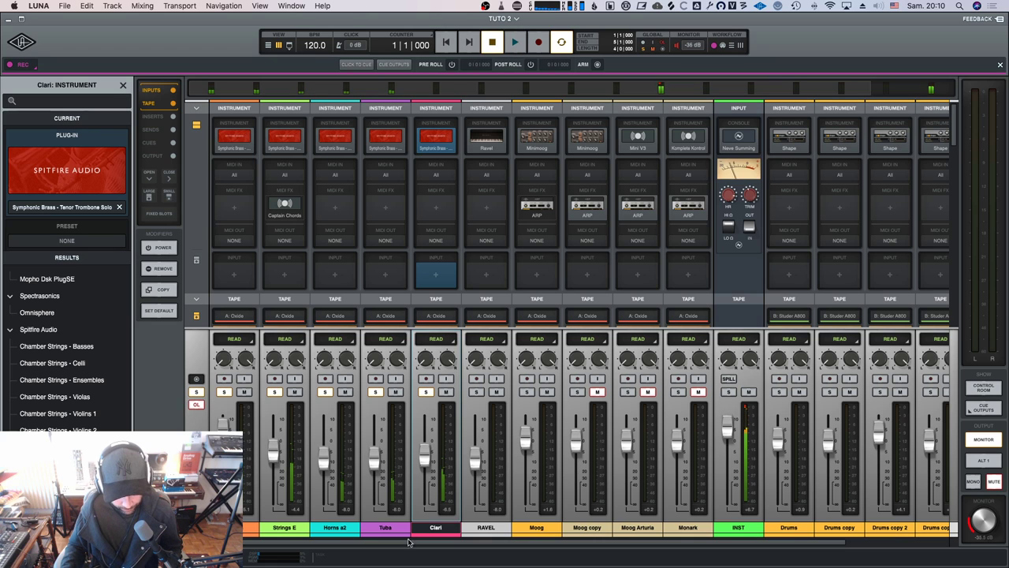
pyautogui.click(386, 526)
pyautogui.click(335, 527)
pyautogui.click(384, 532)
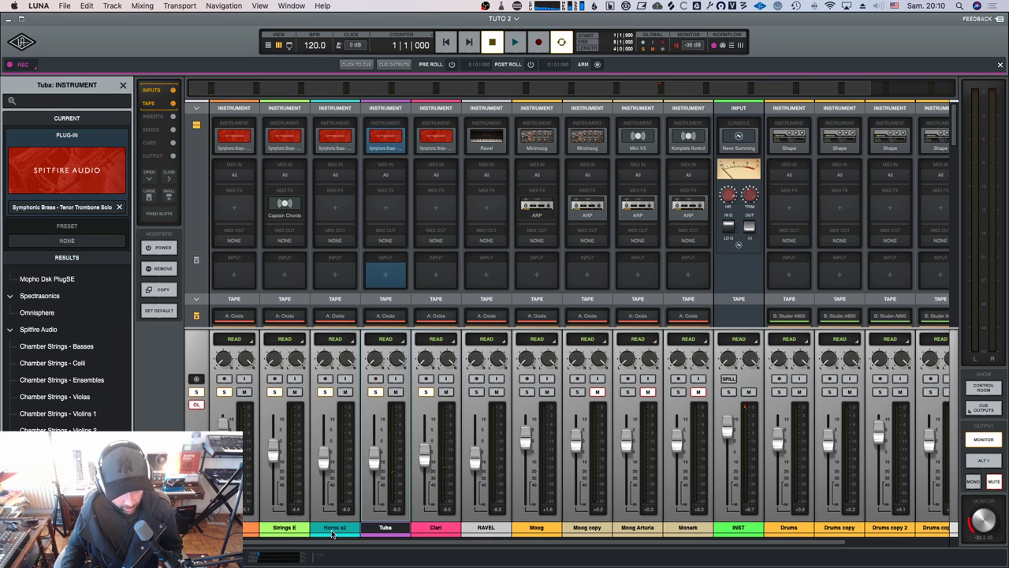
pyautogui.click(334, 533)
pyautogui.press('space')
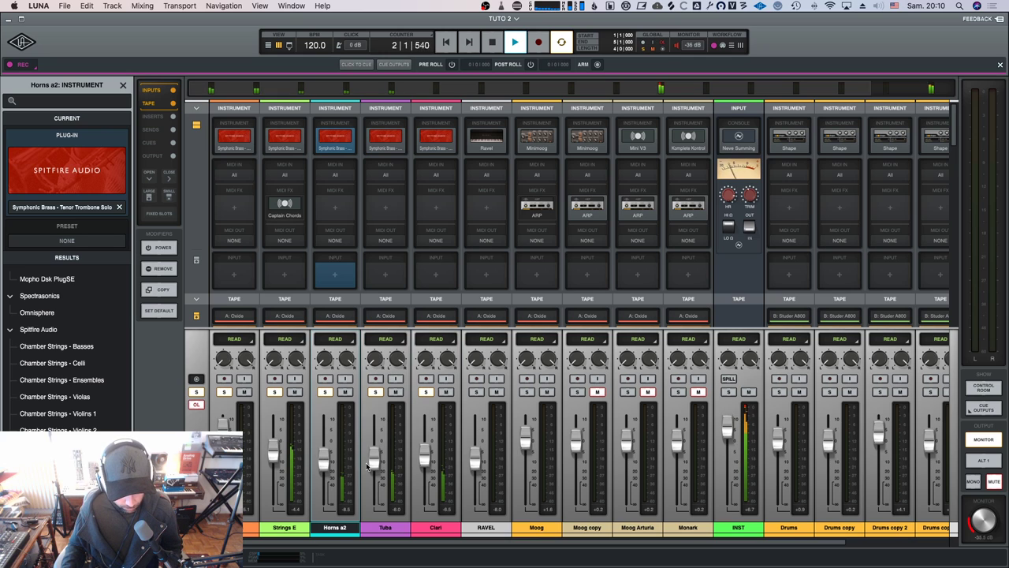
pyautogui.press('space')
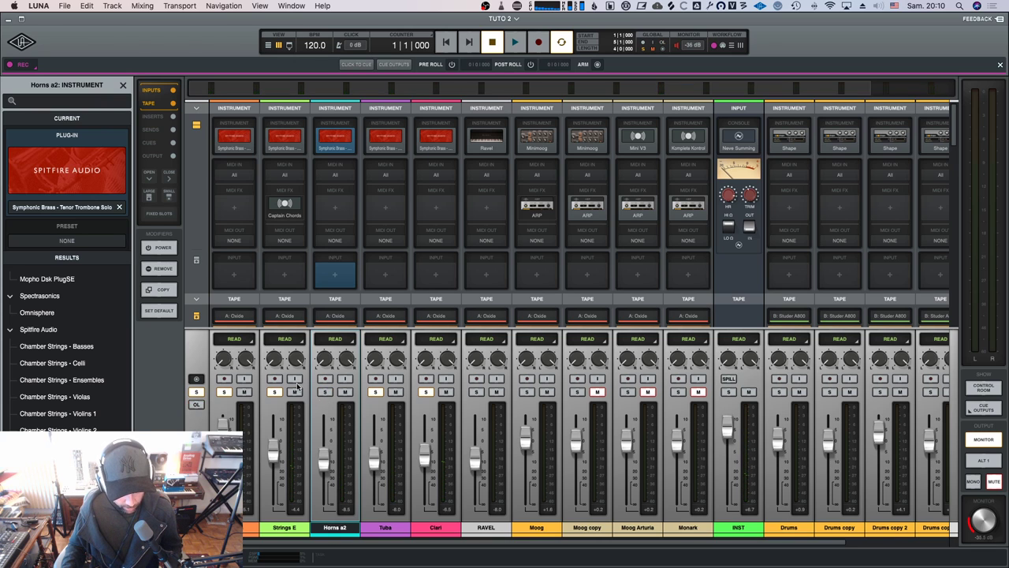
# Clear all solos and audition Horns a2, Tuba and Clari by soloing them during playback.
pyautogui.click(197, 392)
pyautogui.click(324, 392)
pyautogui.press('space')
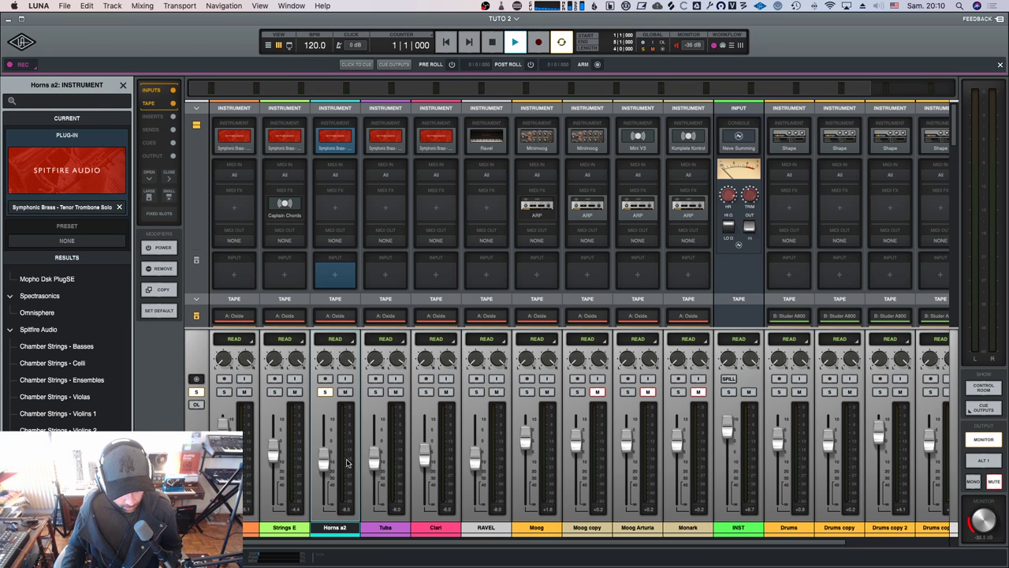
pyautogui.press('space')
pyautogui.click(376, 392)
pyautogui.press('space')
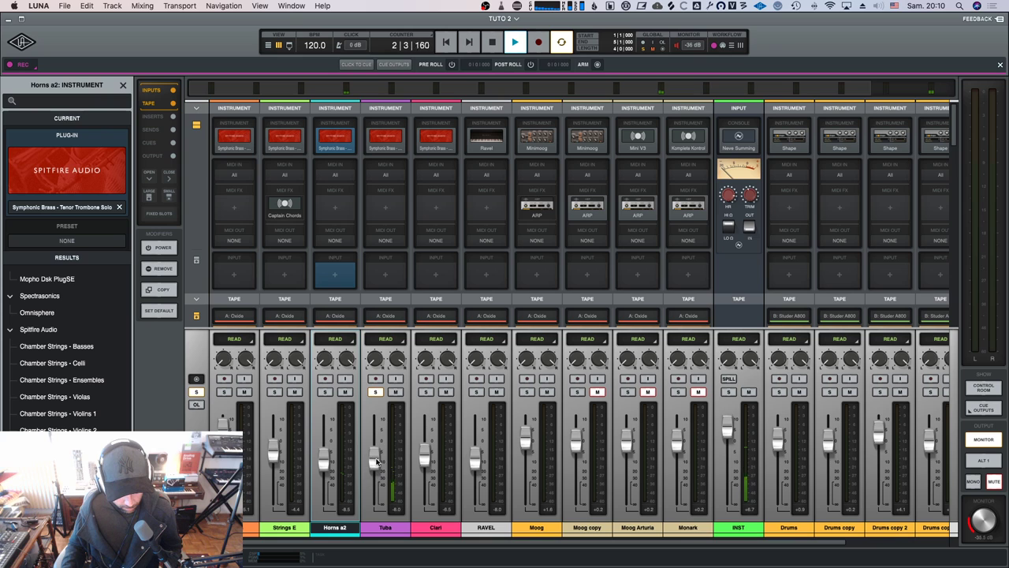
pyautogui.click(425, 391)
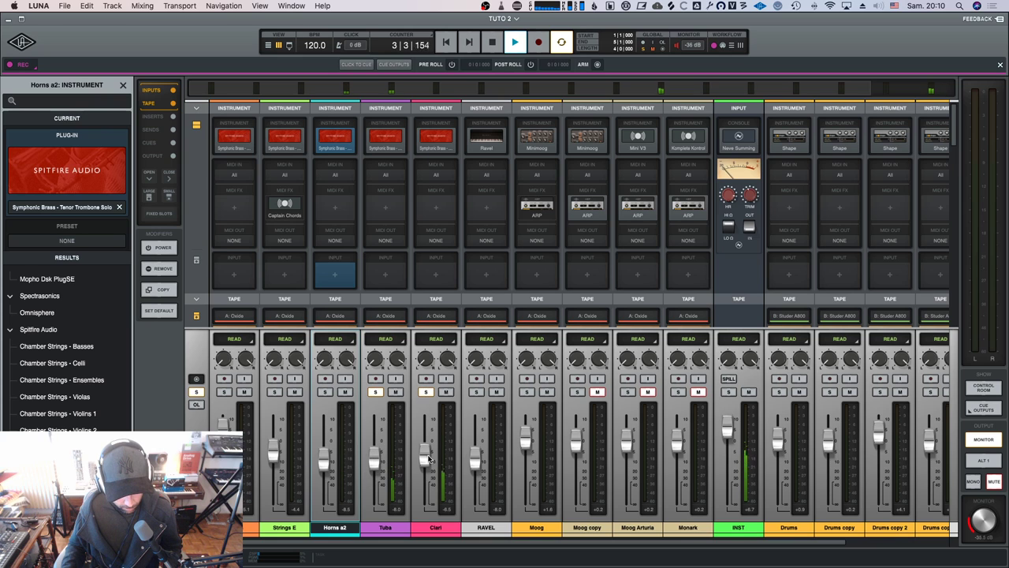
pyautogui.press('space')
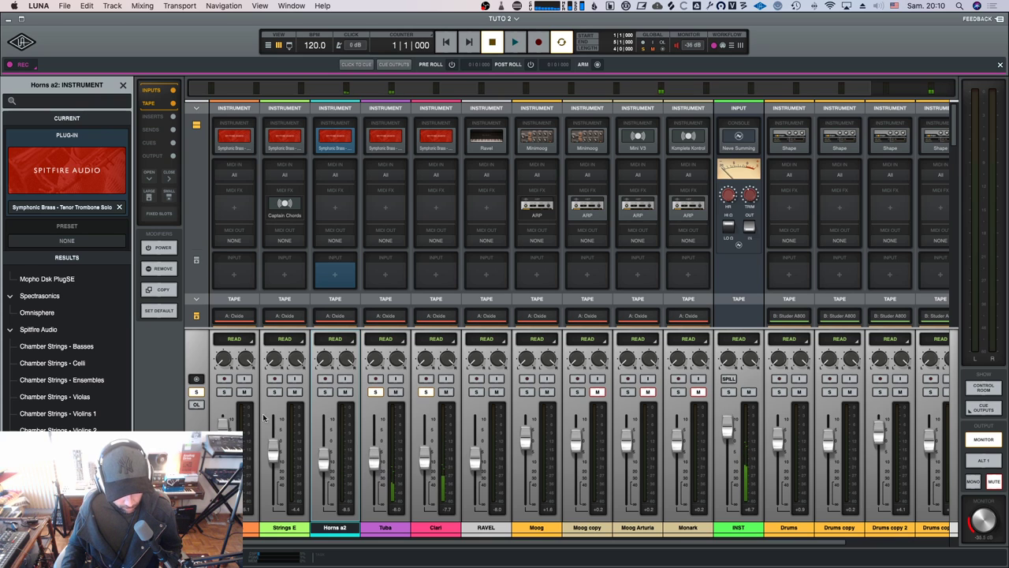
# Select the five tracks from Basses to Clari, audition them soloed together, and clear their solos.
pyautogui.click(253, 526)
pyautogui.keyDown('shift'); pyautogui.click(438, 532); pyautogui.keyUp('shift')
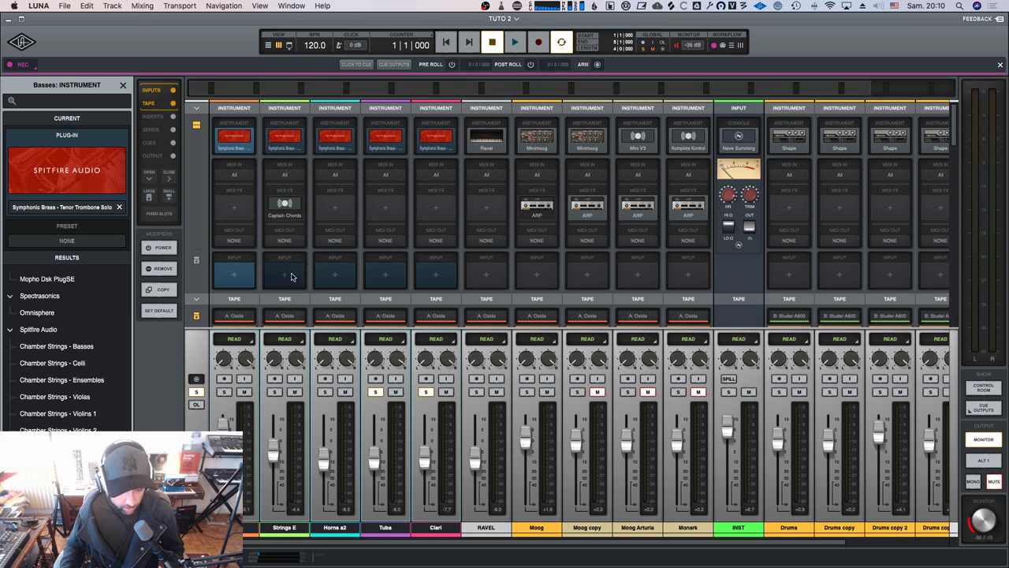
pyautogui.scroll(-5, 380, 293)
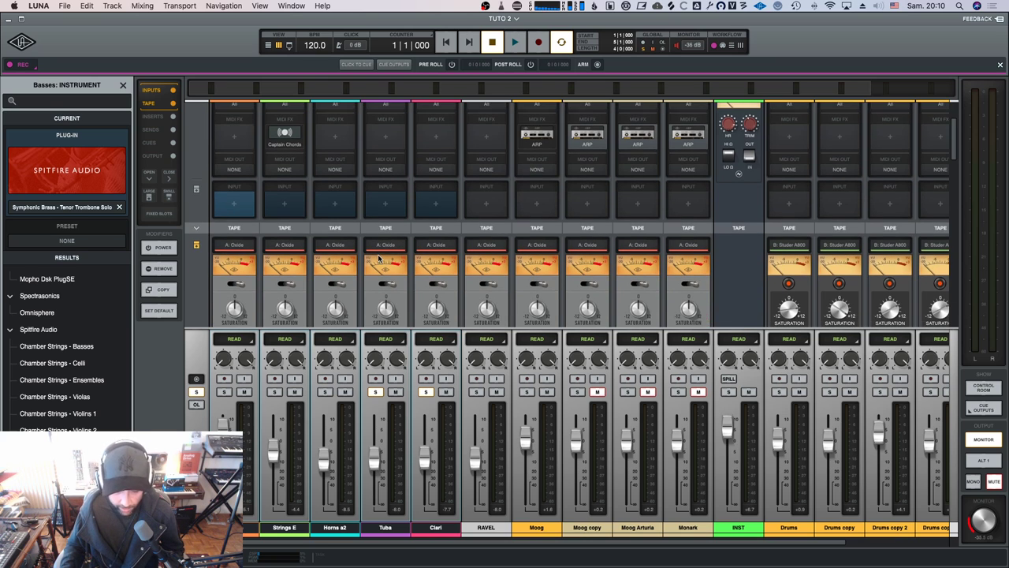
pyautogui.scroll(5, 377, 260)
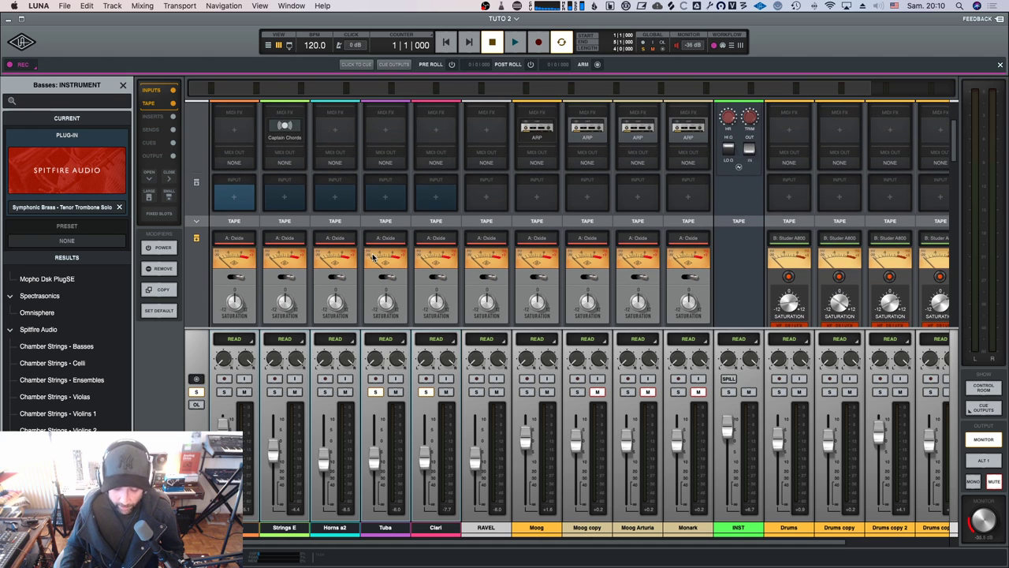
pyautogui.scroll(-4, 364, 252)
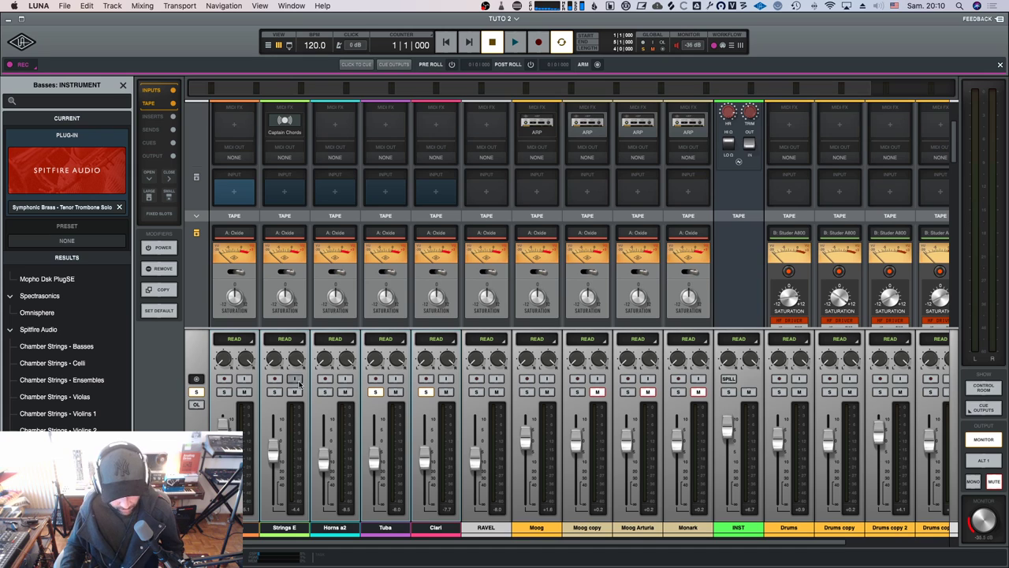
pyautogui.click(225, 392)
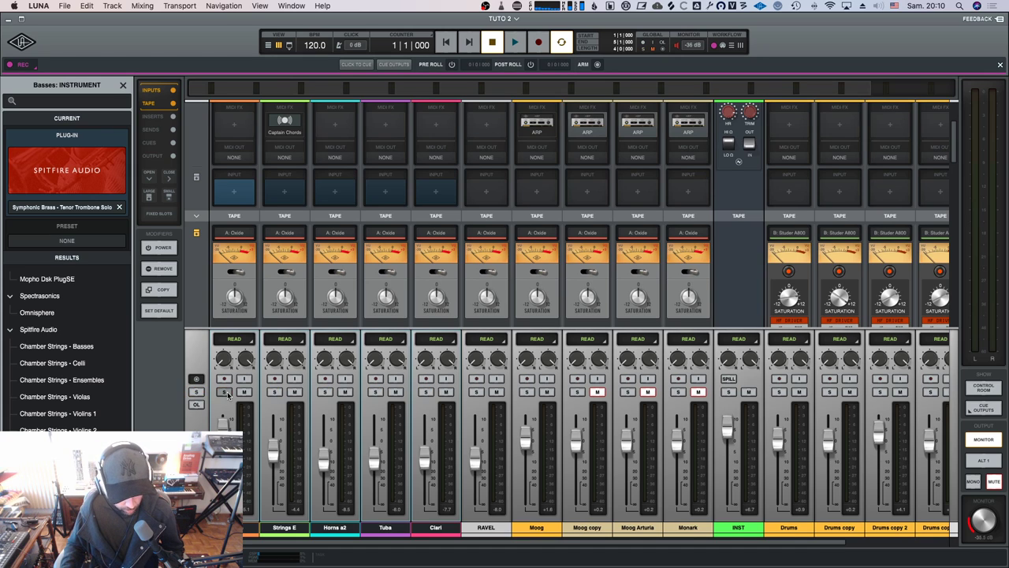
pyautogui.press('space')
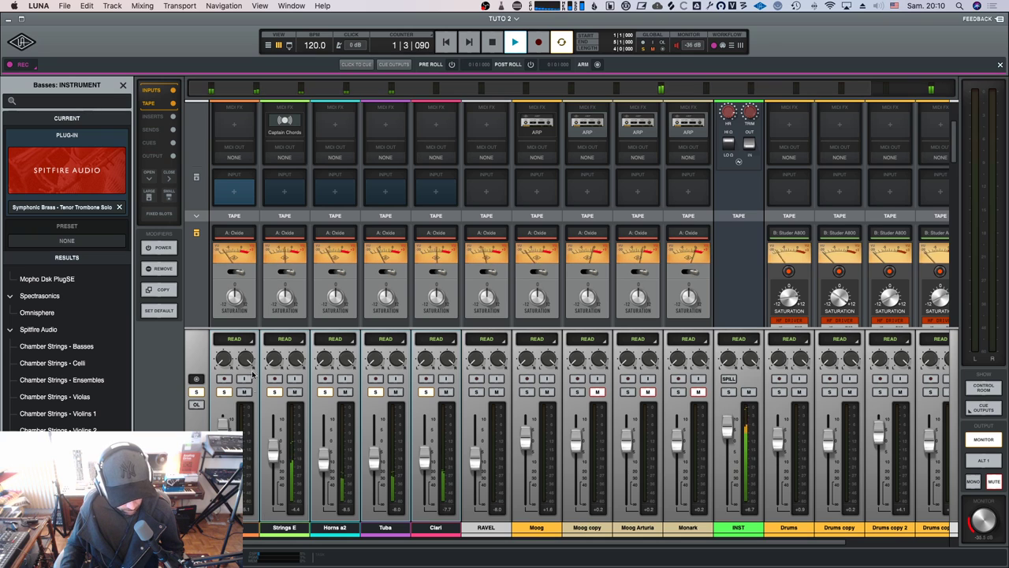
pyautogui.press('space')
pyautogui.click(224, 392)
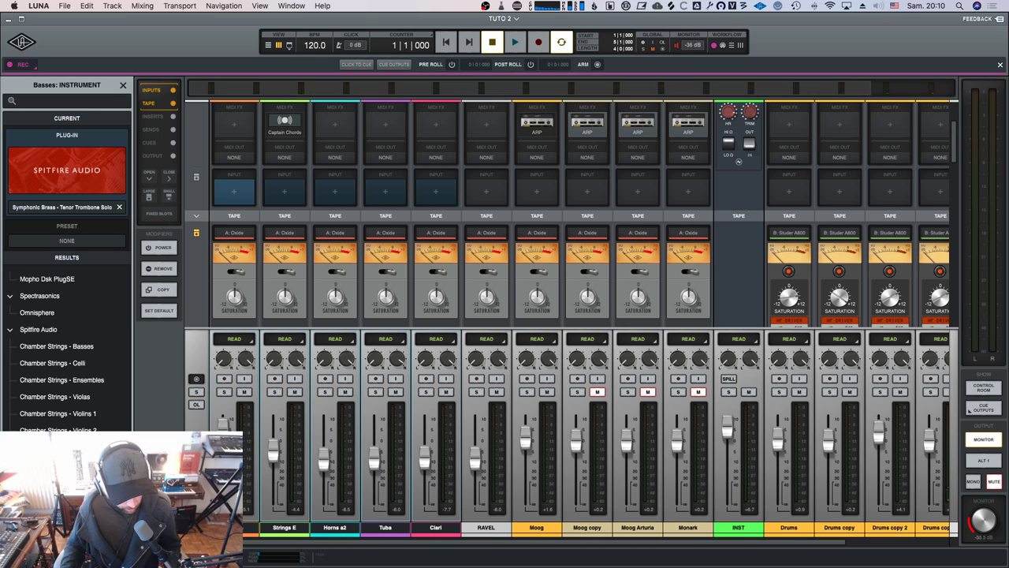
# Solo Basses, Strings E and Horns a2 one after another during playback, lowering the Strings E fader to about -6.8 dB.
pyautogui.click(234, 527)
pyautogui.click(225, 392)
pyautogui.press('space')
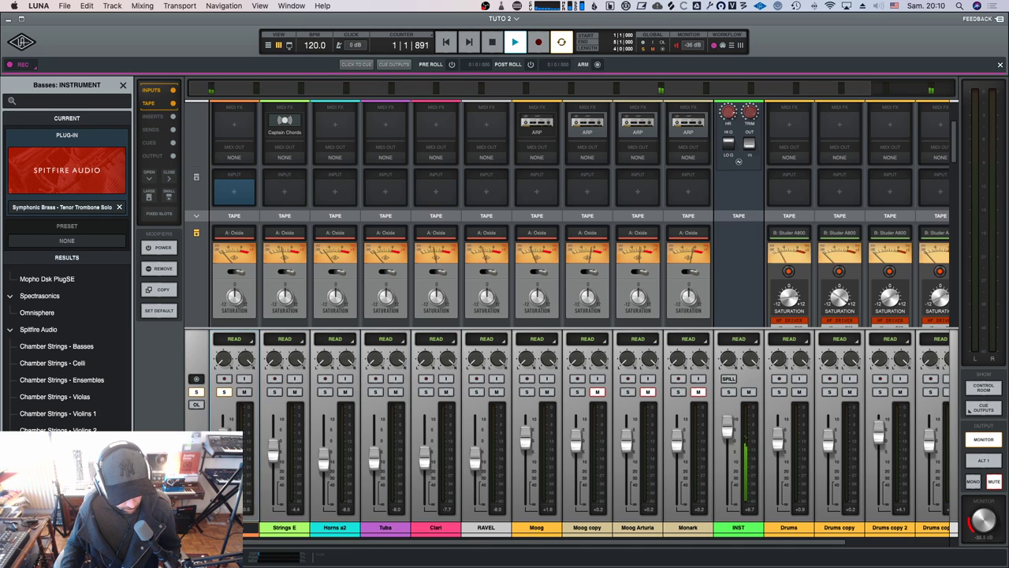
pyautogui.click(275, 392)
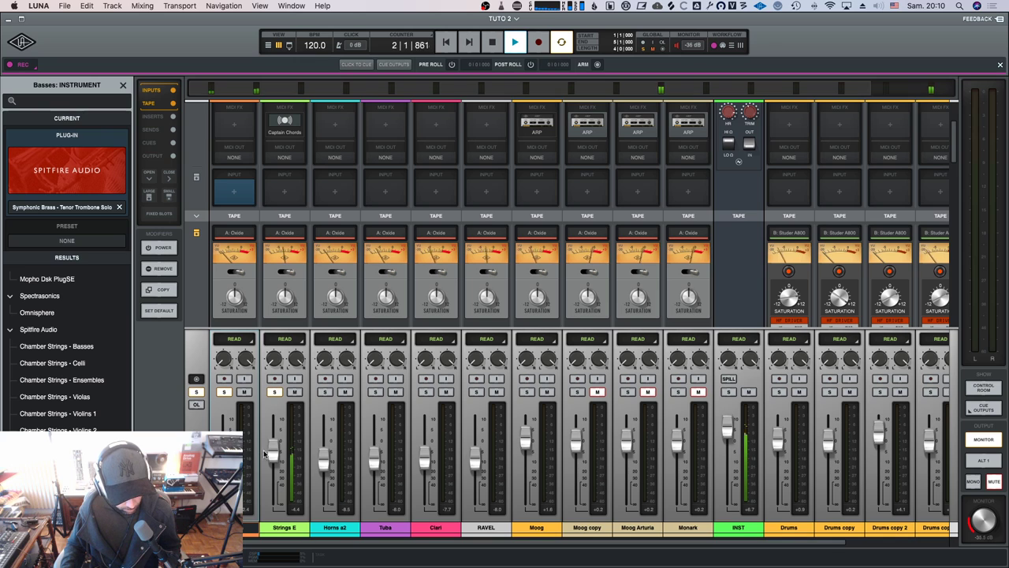
pyautogui.click(326, 391)
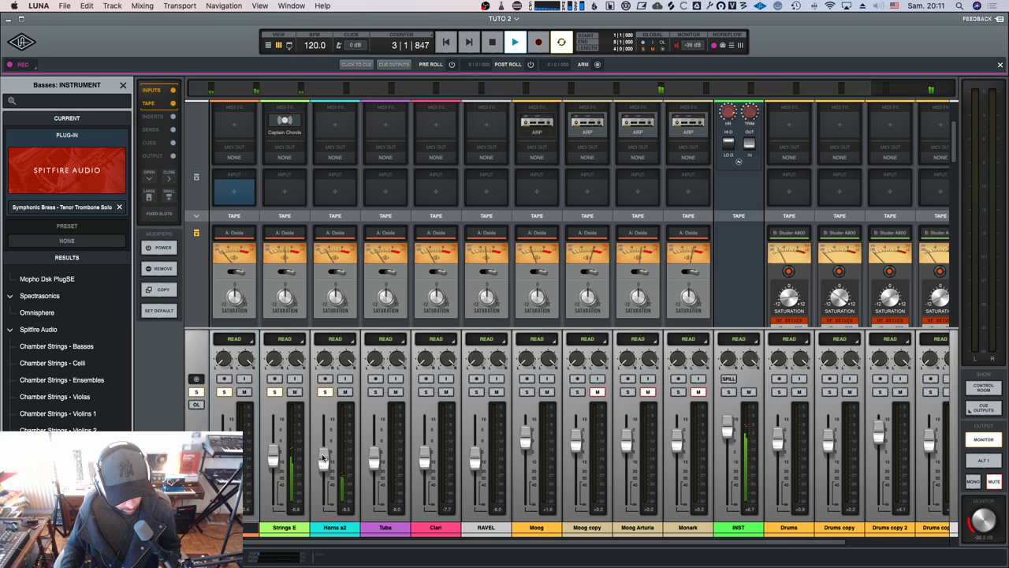
# Add Tuba and Clari to the solos and balance the faders: Horns a2 -0.2 dB, Tuba -3.4 dB, Clari -4.5 dB.
pyautogui.moveTo(323, 458); pyautogui.dragTo(429, 455)
pyautogui.click(374, 392)
pyautogui.click(426, 392)
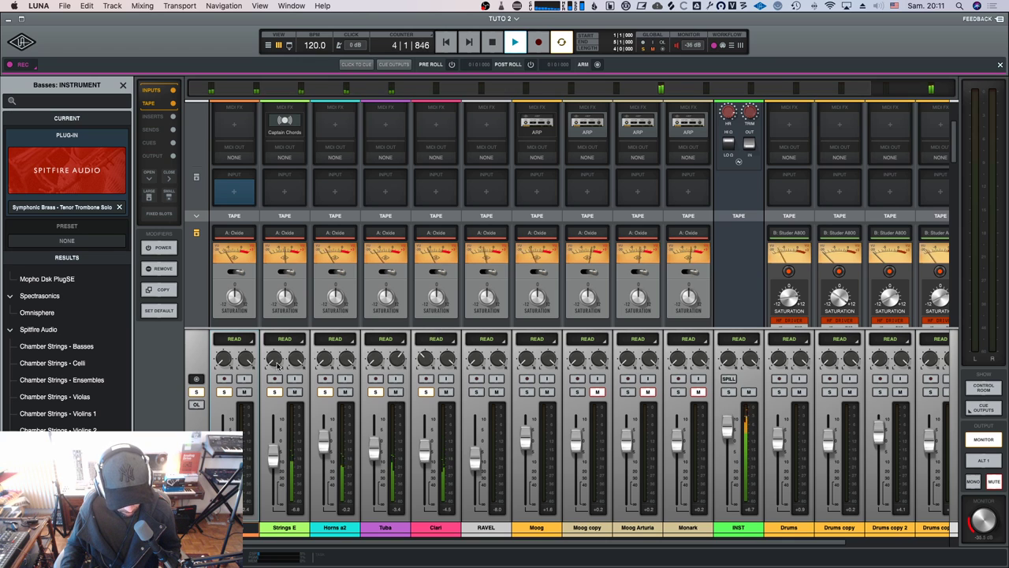
pyautogui.press('space')
pyautogui.press('Return')
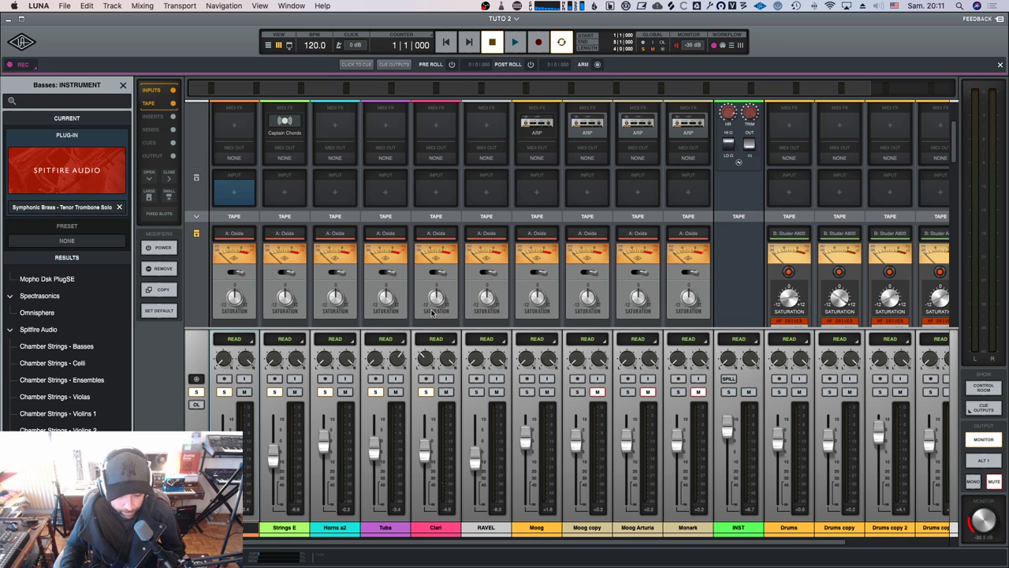
# Look through the mixer channels' sections from instruments and MIDI effects to tape, inserts, sends and cues.
pyautogui.scroll(-5, 426, 309)
pyautogui.scroll(5, 370, 224)
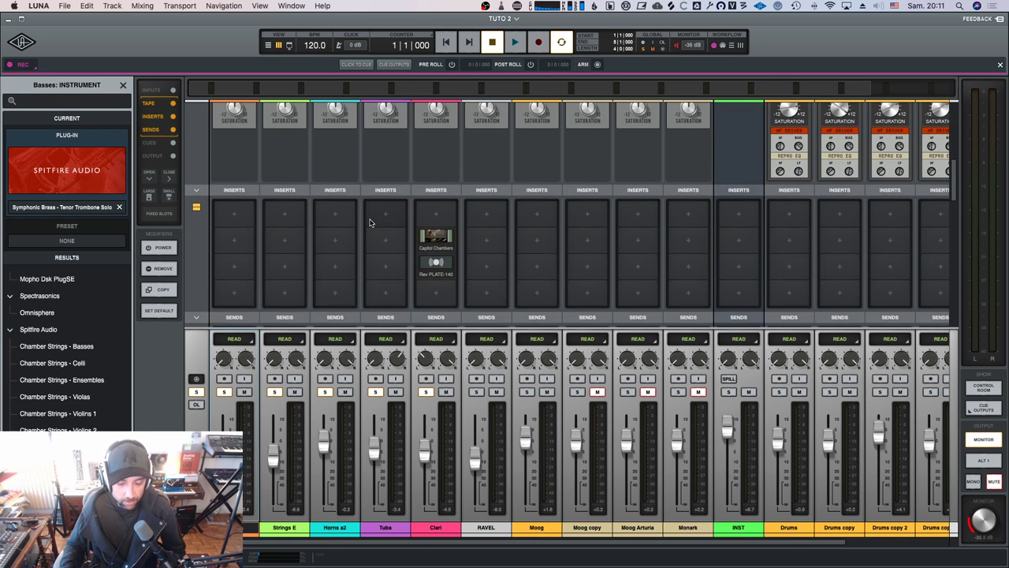
pyautogui.scroll(2, 369, 223)
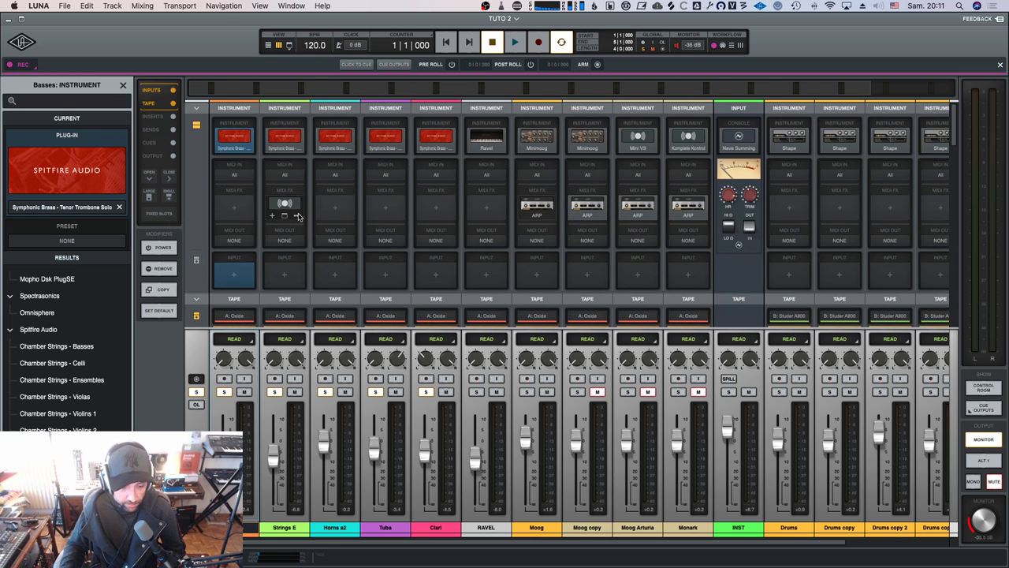
pyautogui.scroll(-4, 290, 206)
pyautogui.scroll(-6, 290, 206)
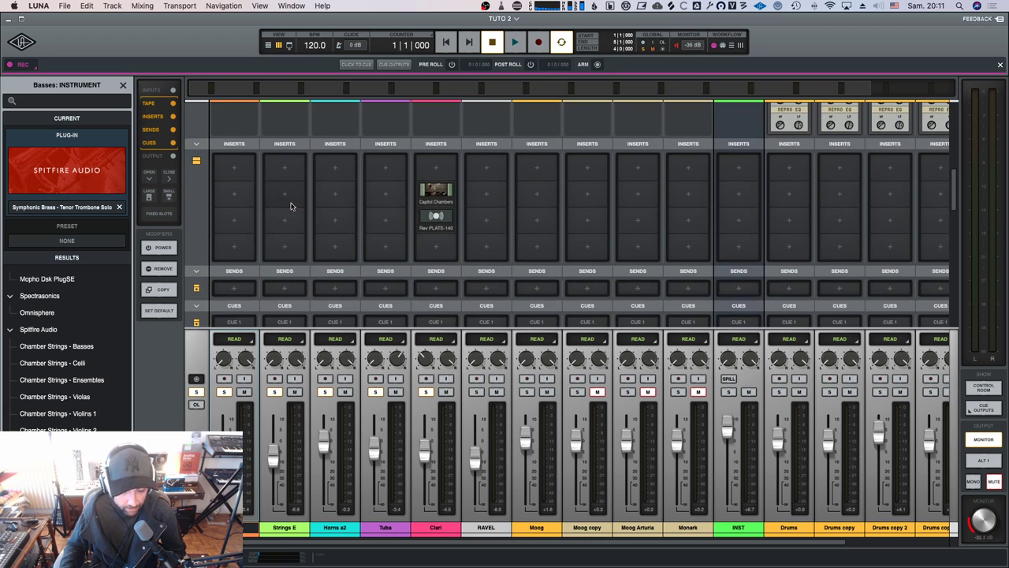
pyautogui.scroll(-2, 336, 193)
pyautogui.scroll(-8, 337, 192)
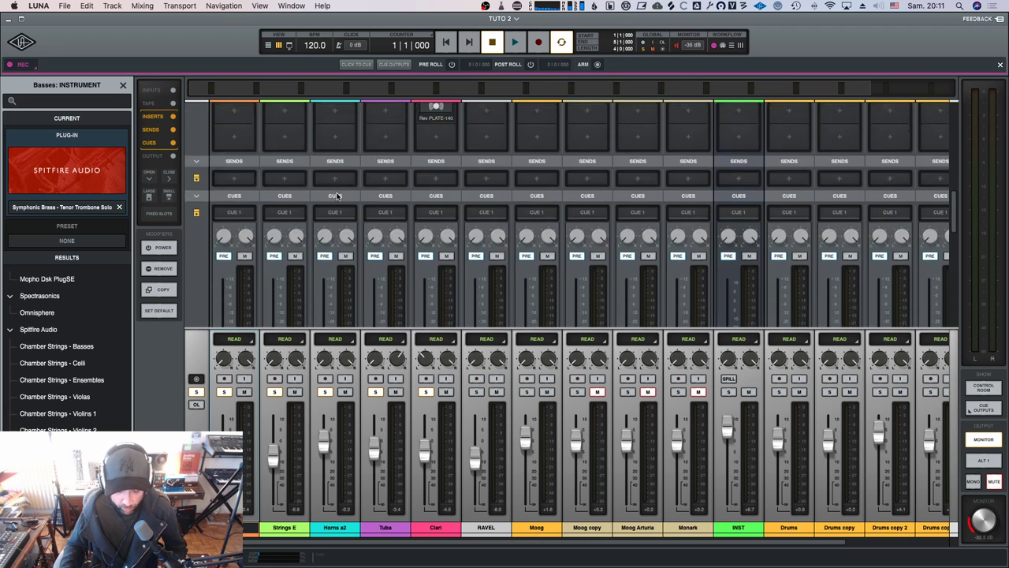
pyautogui.scroll(15, 335, 194)
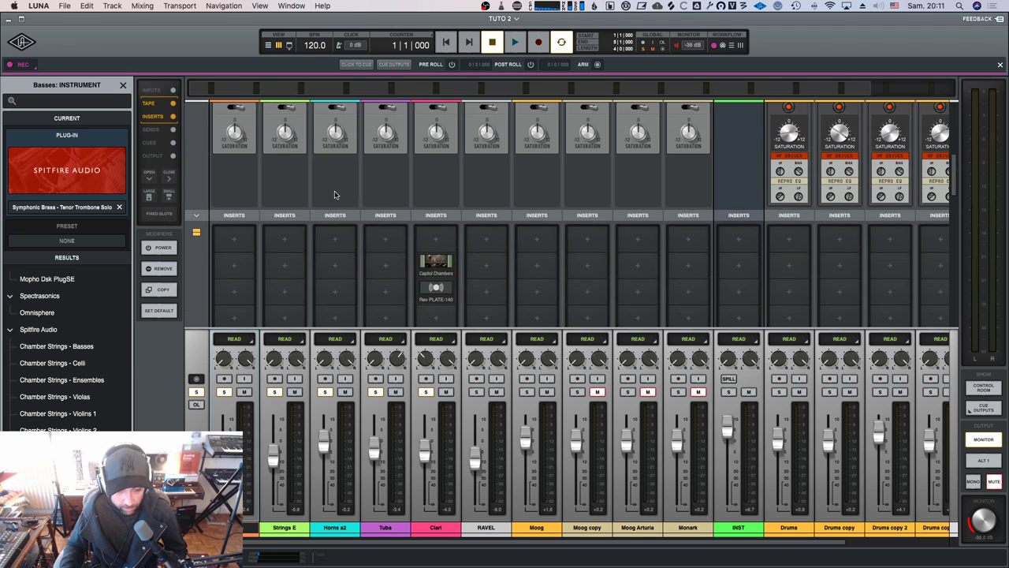
# Play back the soloed orchestral tracks and review the tape and insert sections of their channels.
pyautogui.press('space')
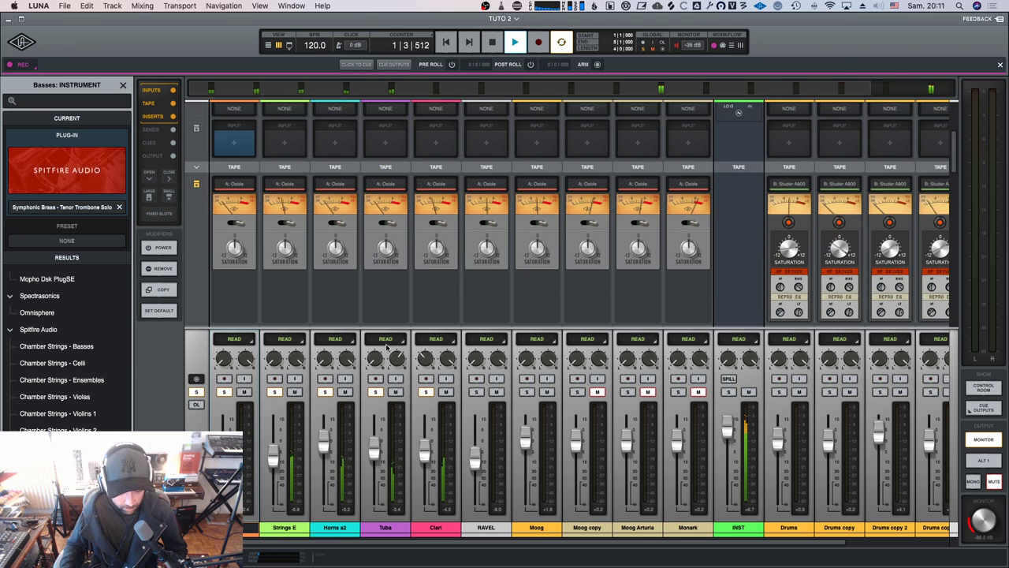
pyautogui.scroll(-7, 382, 271)
pyautogui.scroll(3, 381, 271)
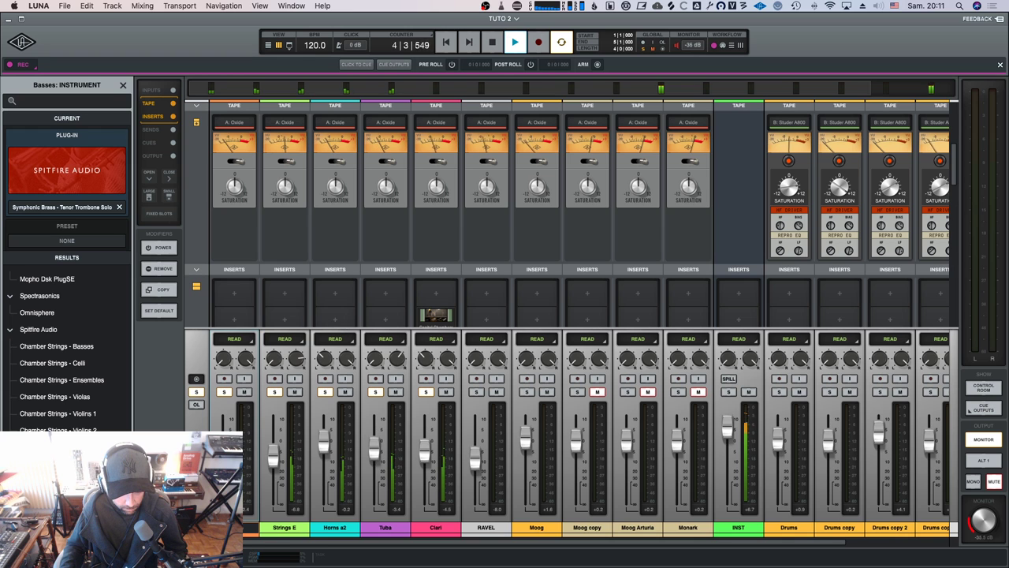
pyautogui.press('space')
pyautogui.scroll(3, 444, 251)
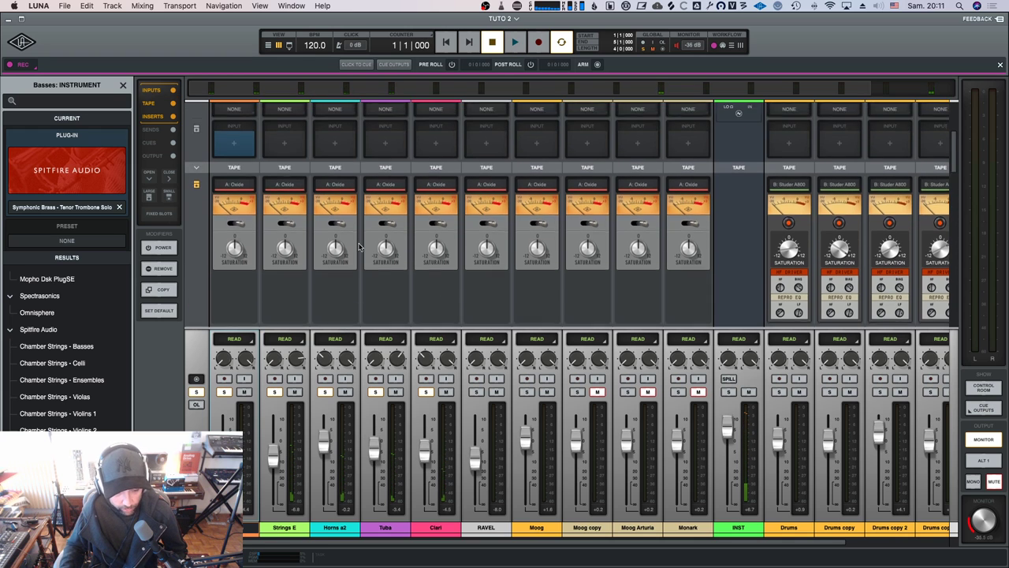
pyautogui.scroll(-4, 386, 197)
pyautogui.scroll(4, 514, 252)
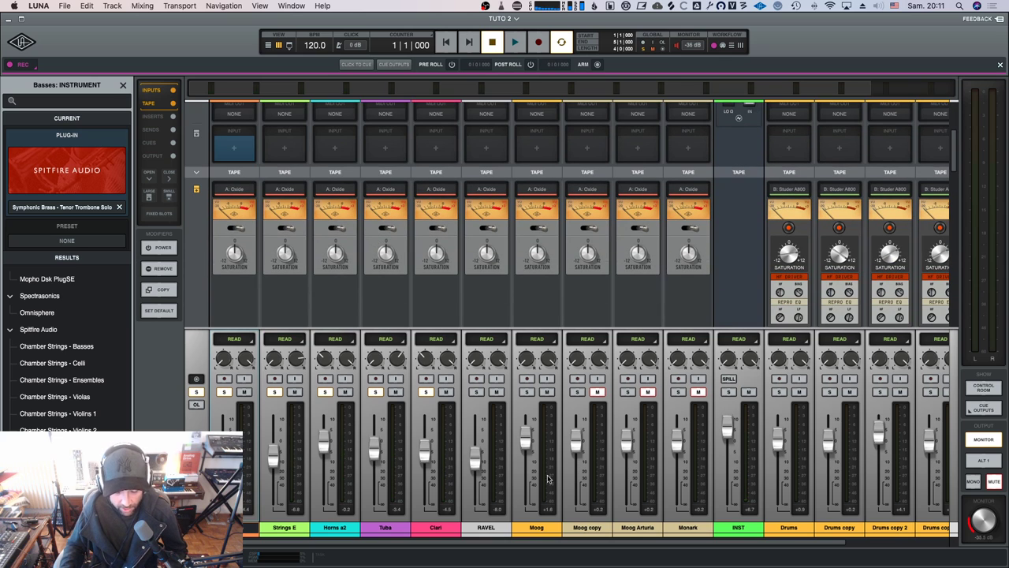
pyautogui.scroll(-4, 371, 228)
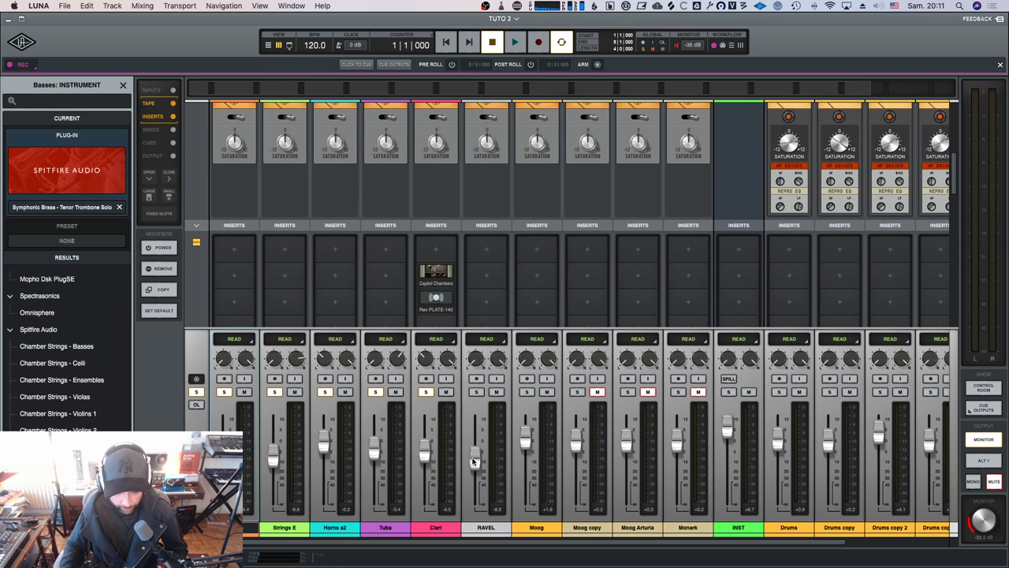
# Select the RAVEL track, clear the solos from Clari to Basses, and solo RAVEL alone.
pyautogui.click(484, 532)
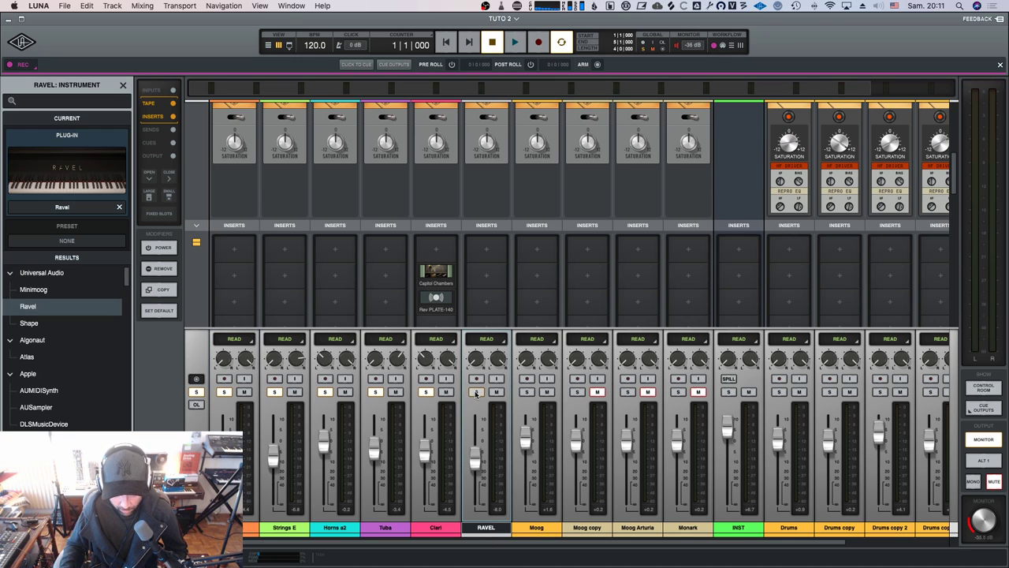
pyautogui.click(427, 392)
pyautogui.click(376, 393)
pyautogui.click(325, 393)
pyautogui.click(273, 392)
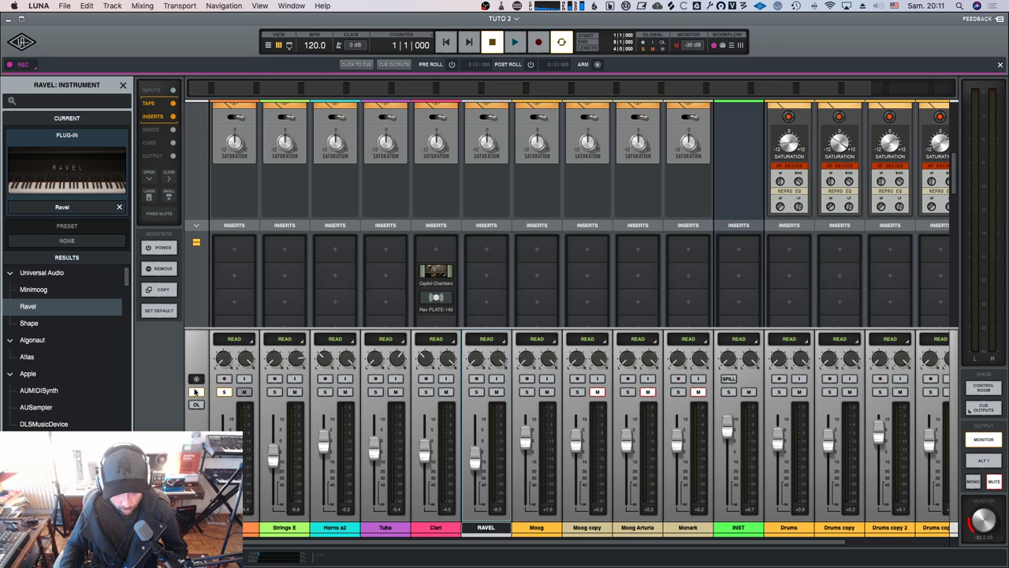
pyautogui.click(224, 392)
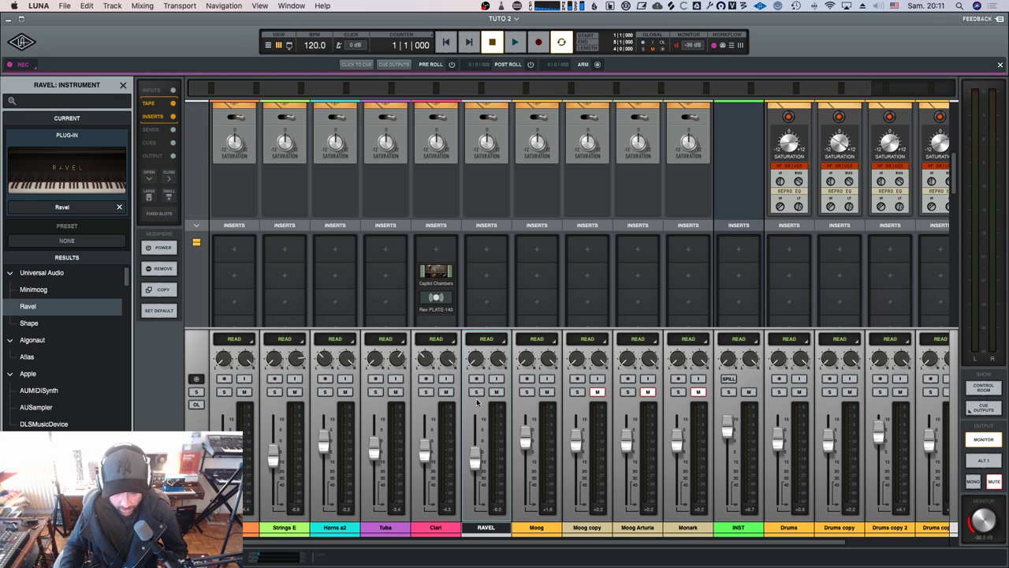
pyautogui.click(477, 392)
# Open the Ravel piano instrument and raise the RAVEL track's fader to -5.3 dB during playback.
pyautogui.scroll(5, 495, 244)
pyautogui.scroll(3, 494, 244)
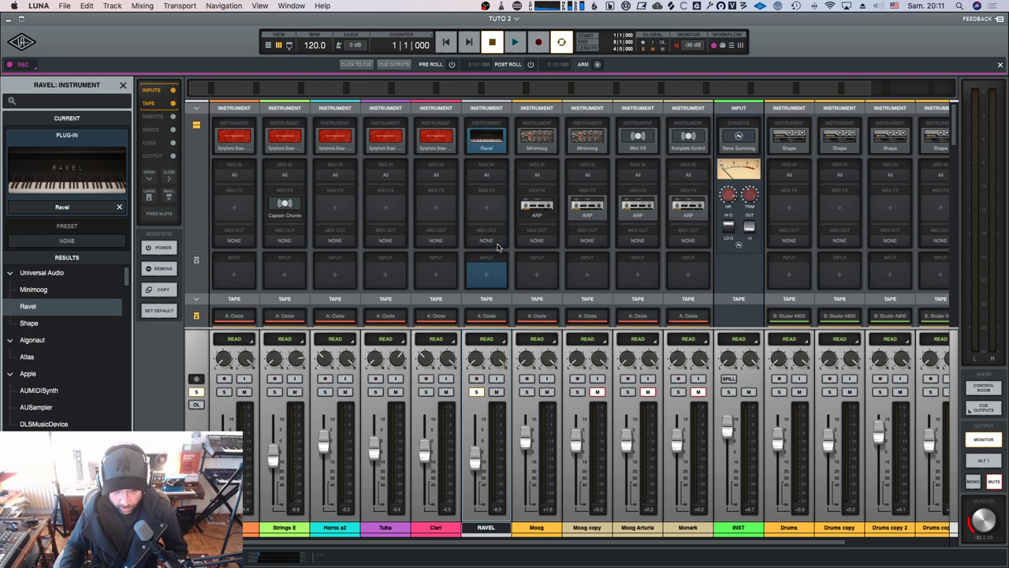
pyautogui.click(486, 150)
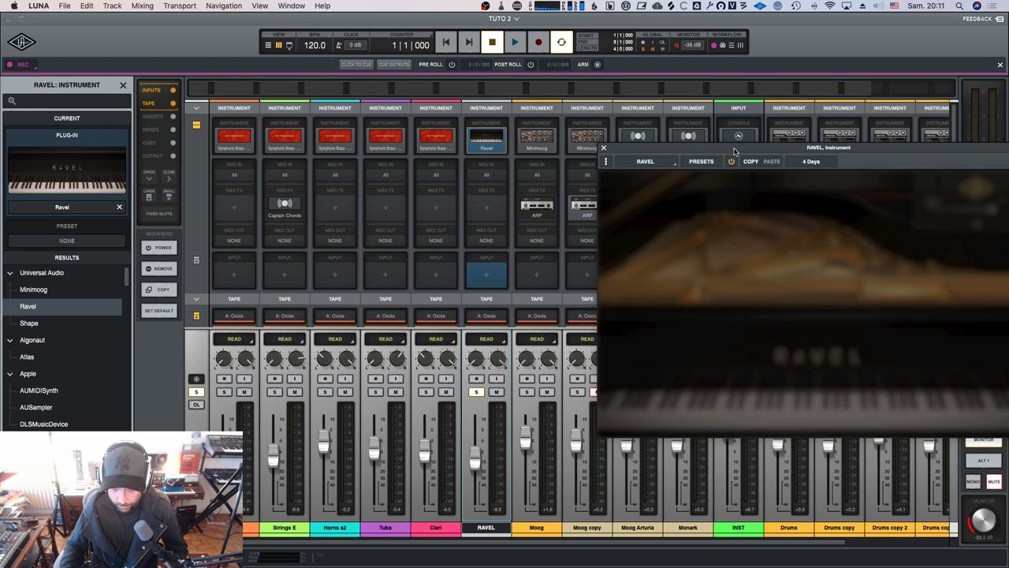
pyautogui.moveTo(735, 168); pyautogui.dragTo(670, 156)
pyautogui.press('space')
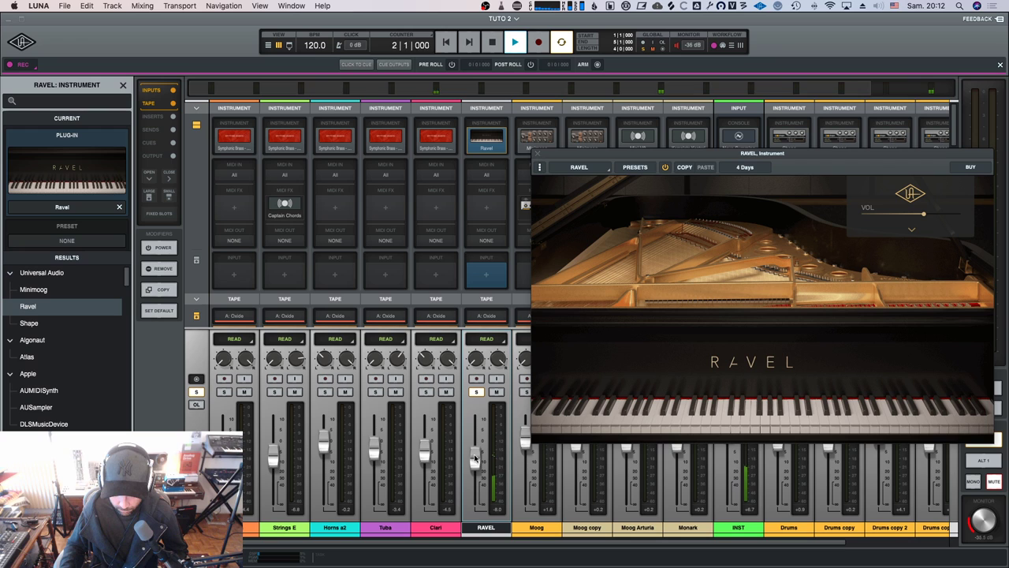
pyautogui.moveTo(475, 457); pyautogui.dragTo(476, 453)
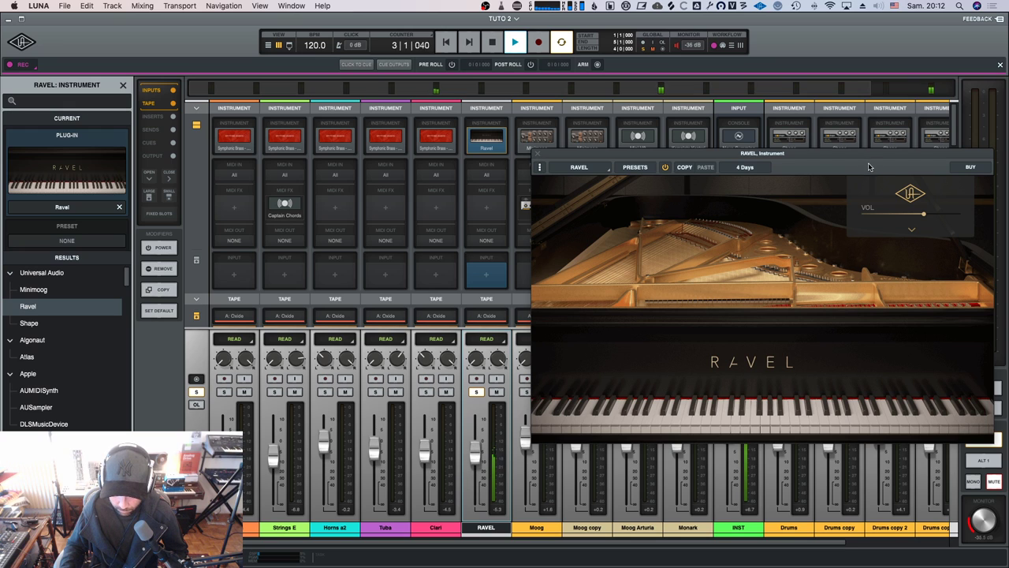
pyautogui.press('space')
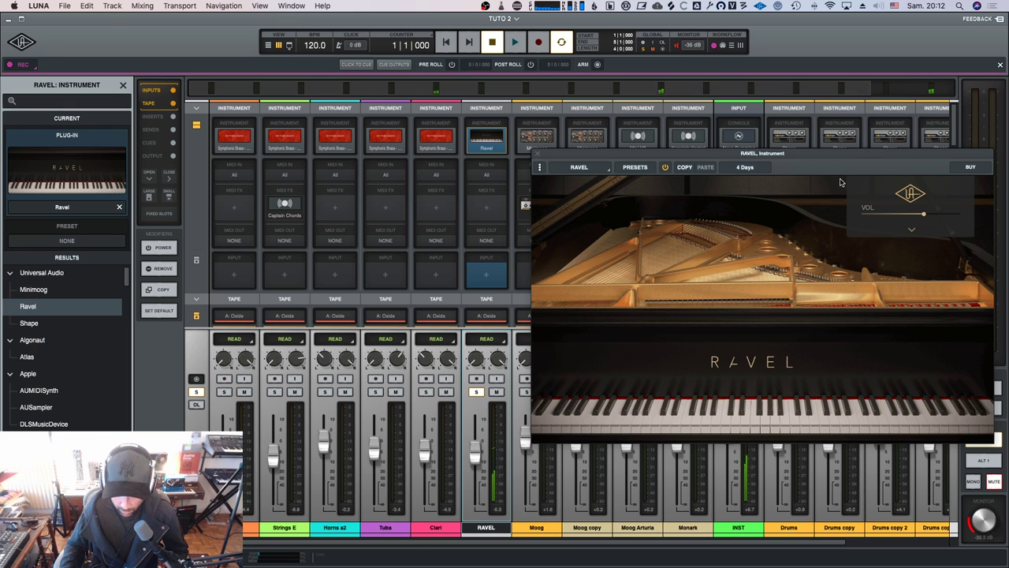
# Expand the Ravel piano's sound controls and reposition its window, keeping Reverse Mix at zero.
pyautogui.click(914, 230)
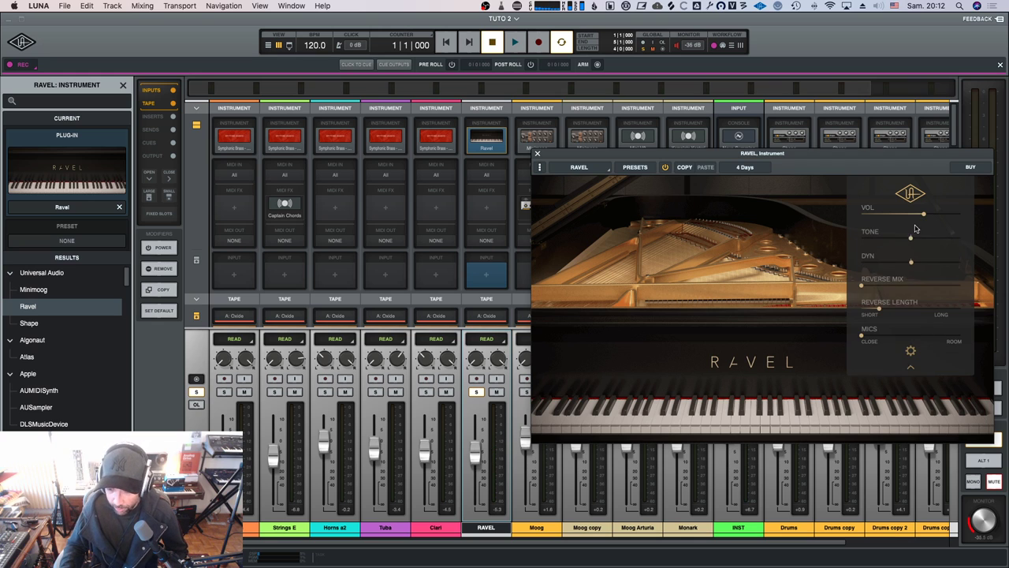
pyautogui.moveTo(886, 156); pyautogui.dragTo(617, 171)
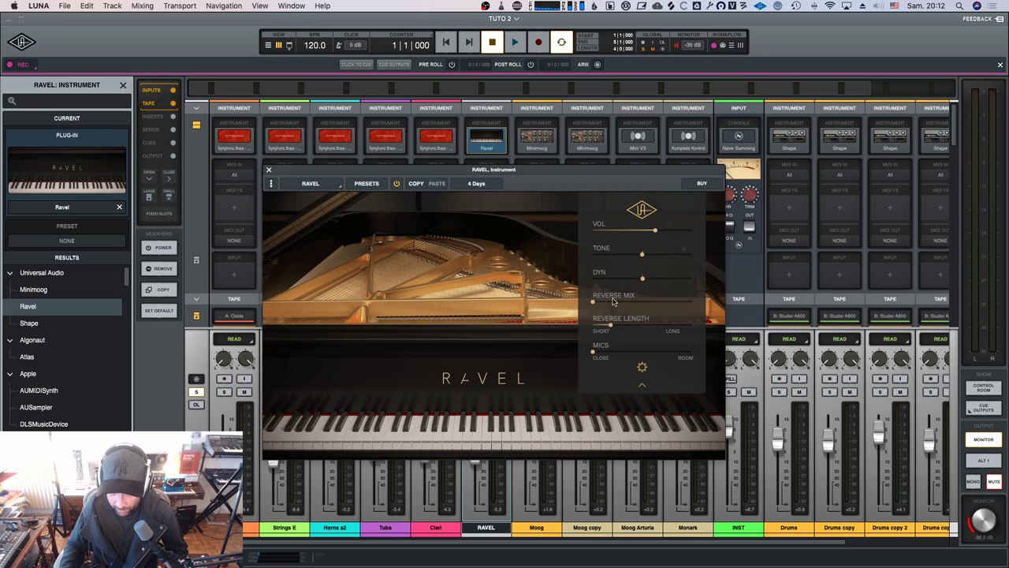
pyautogui.moveTo(596, 304)
pyautogui.mouseDown()
pyautogui.moveTo(663, 305)
pyautogui.moveTo(600, 305)
pyautogui.mouseUp()
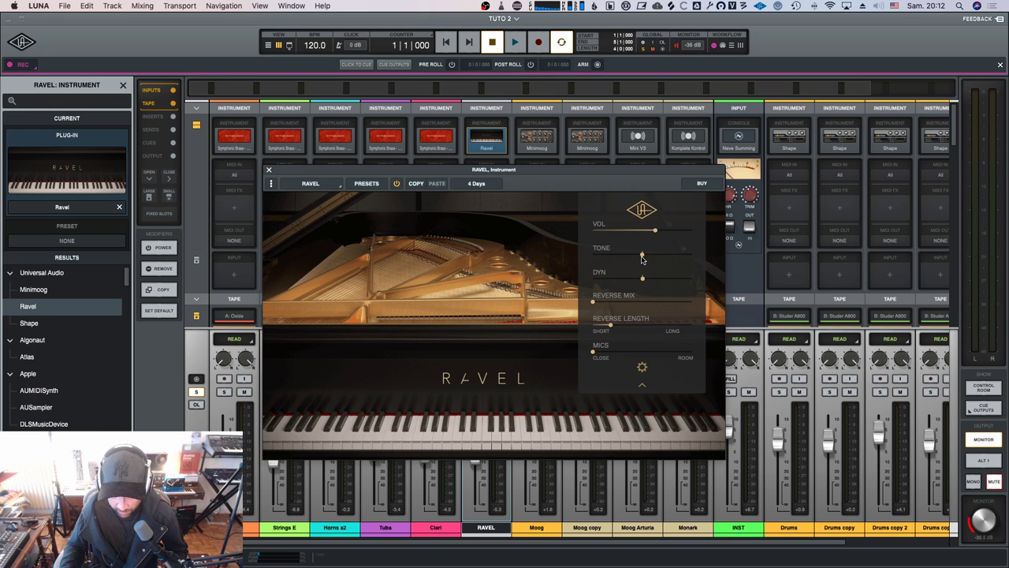
# During playback, try Ravel's Tone at its minimum, set it to about three quarters, and raise Dyn to its maximum.
pyautogui.press('space')
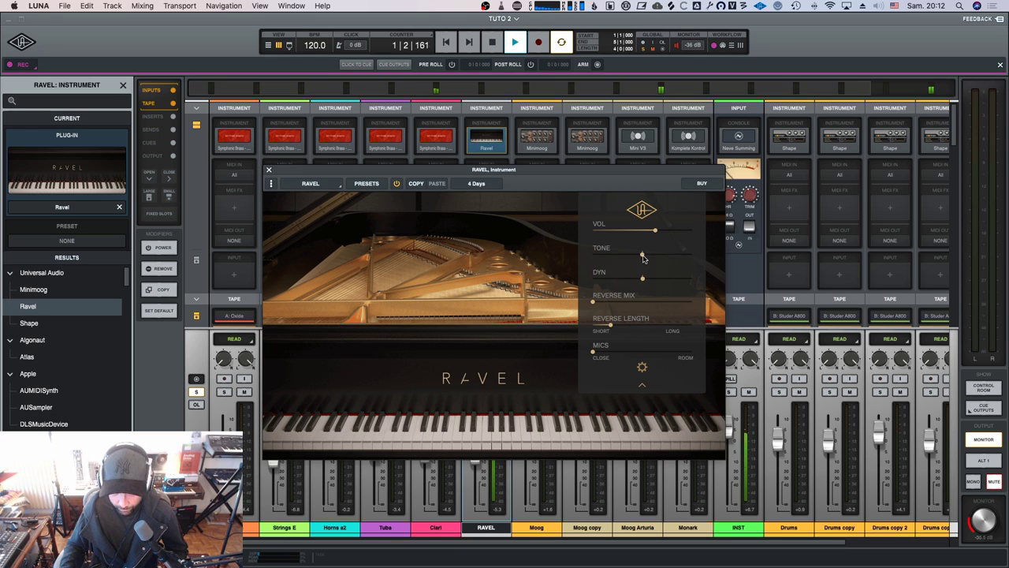
pyautogui.moveTo(642, 254); pyautogui.dragTo(587, 259)
pyautogui.press('space')
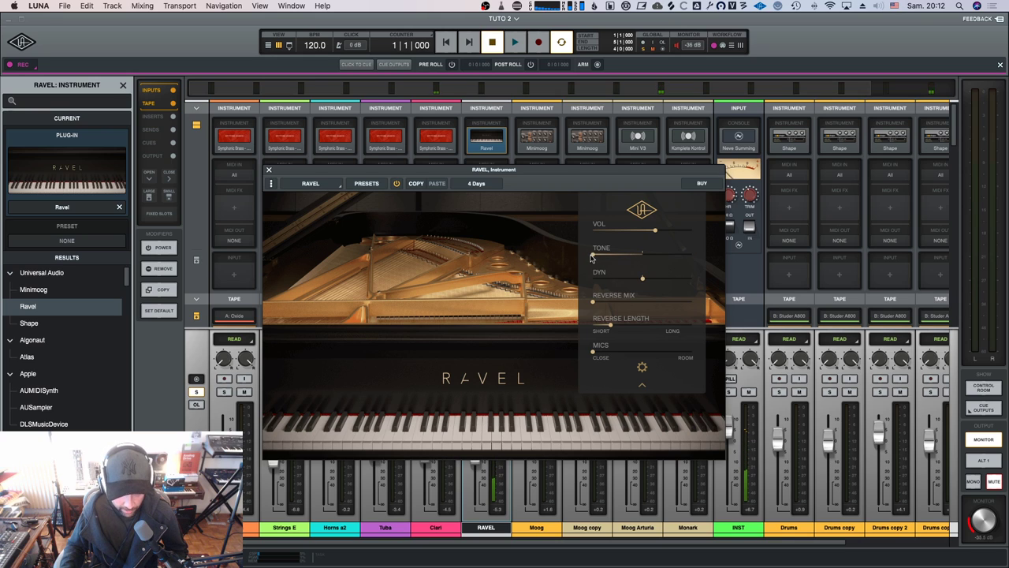
pyautogui.press('space')
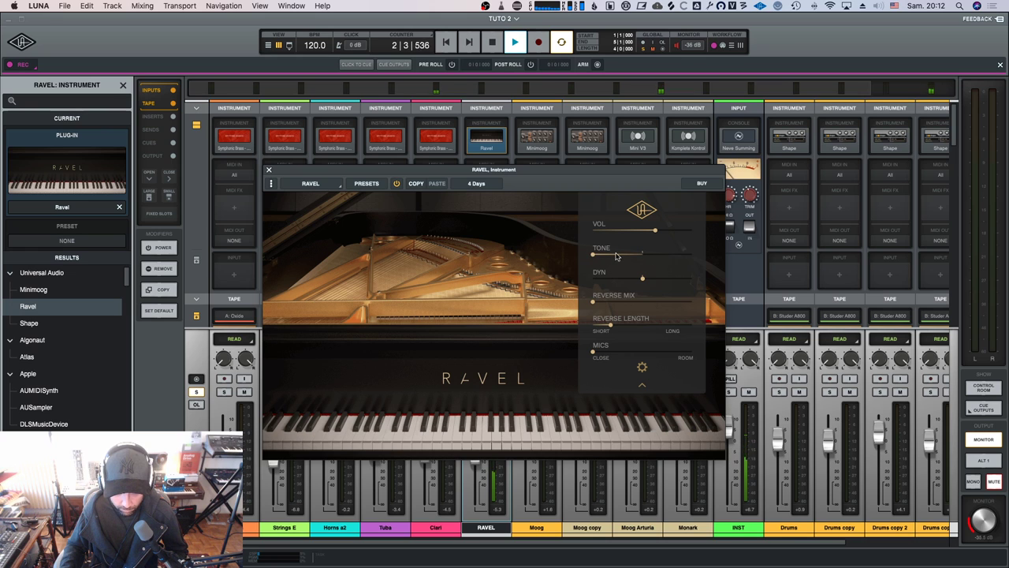
pyautogui.moveTo(594, 257); pyautogui.dragTo(686, 281)
pyautogui.press('space')
pyautogui.press('space')
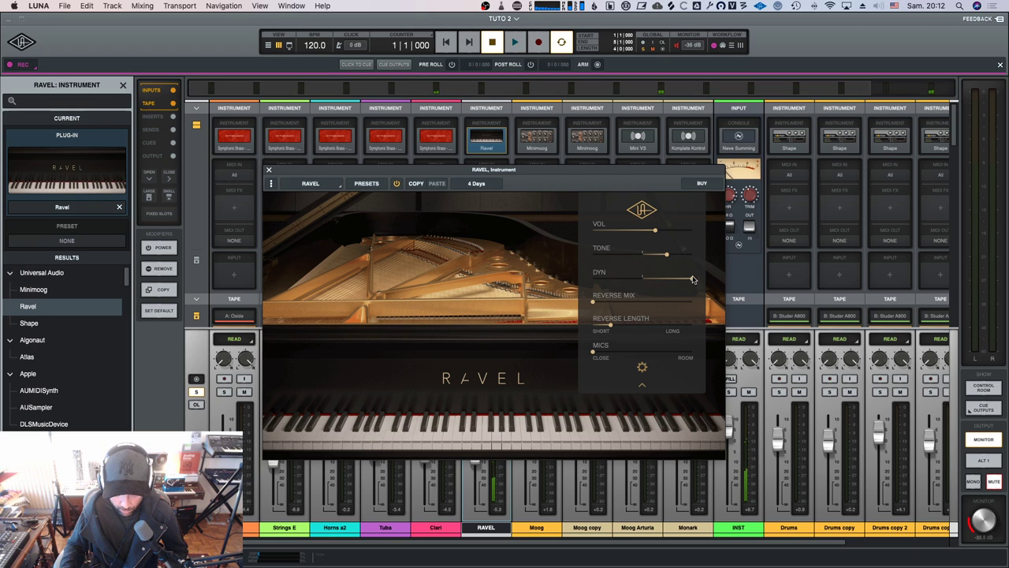
# Lower Ravel's Dyn to about one third and raise Reverse Mix to just past halfway, auditioning the piano in playback.
pyautogui.moveTo(690, 281); pyautogui.dragTo(648, 302)
pyautogui.press('space')
pyautogui.press('space')
pyautogui.press('space')
pyautogui.press('space')
pyautogui.press('space')
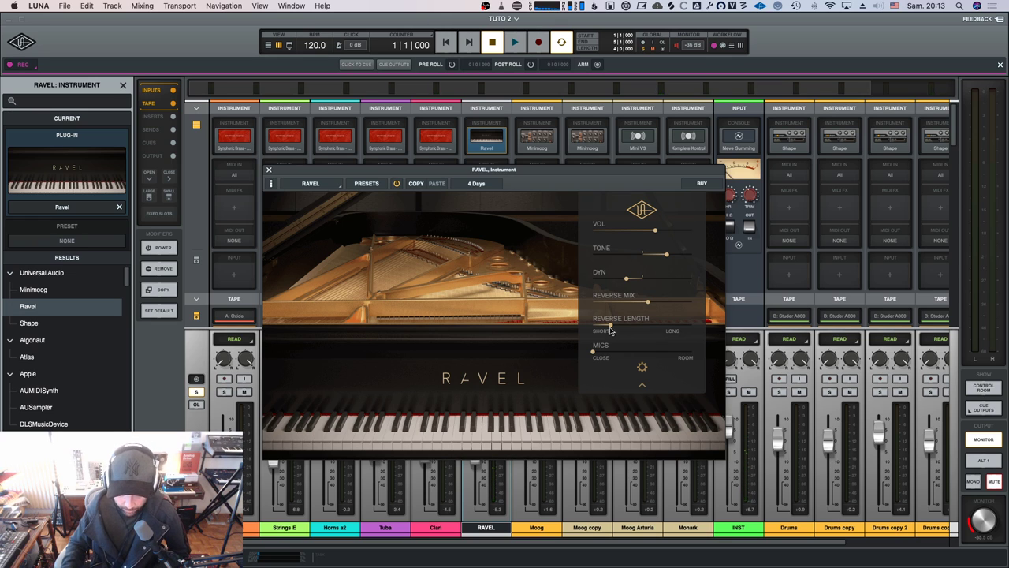
# Try the longest Reverse Length, and reset Reverse Mix to zero and Reverse Length to its shortest.
pyautogui.moveTo(611, 325); pyautogui.dragTo(706, 328)
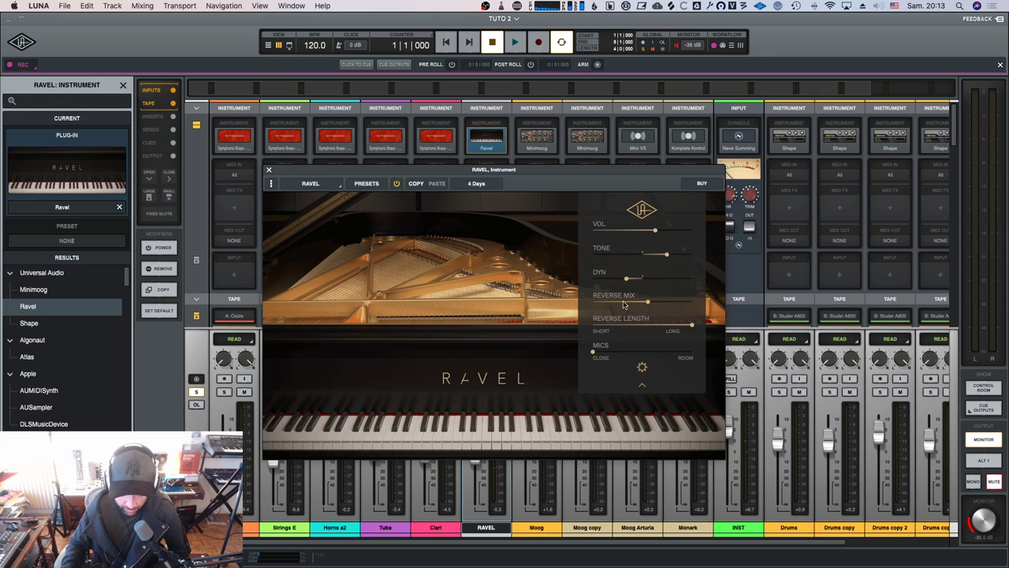
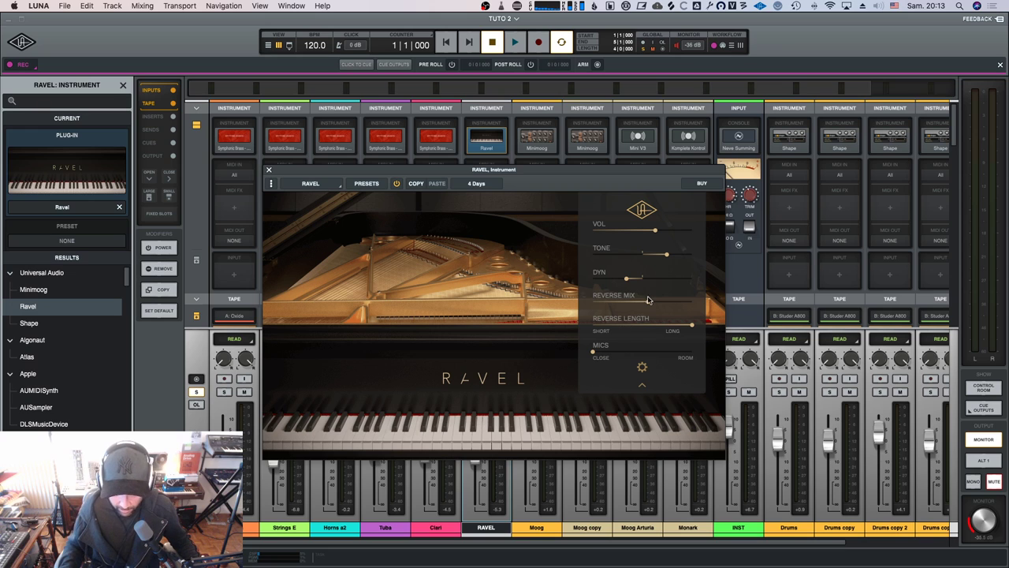
pyautogui.moveTo(648, 302); pyautogui.dragTo(593, 301)
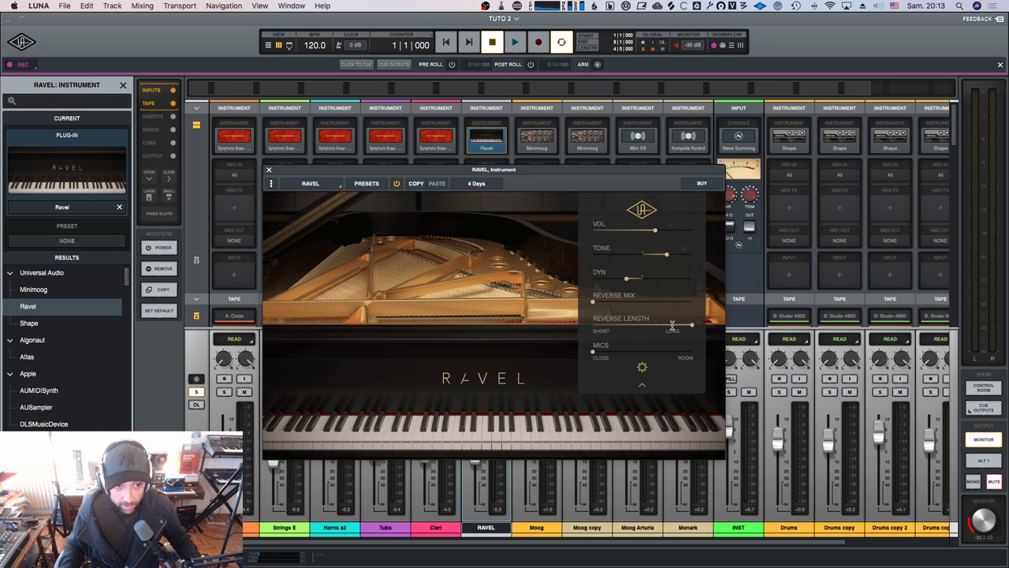
pyautogui.moveTo(689, 331); pyautogui.dragTo(594, 330)
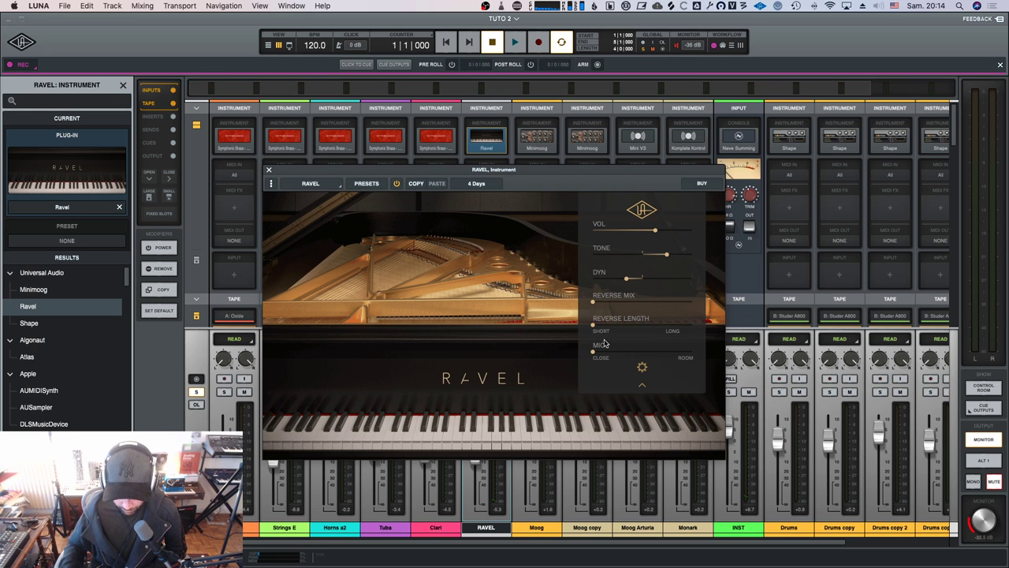
# Set Ravel's Mics fully to Room, audition the piano in playback, and close the instrument window.
pyautogui.moveTo(830, 122); pyautogui.dragTo(432, 104)
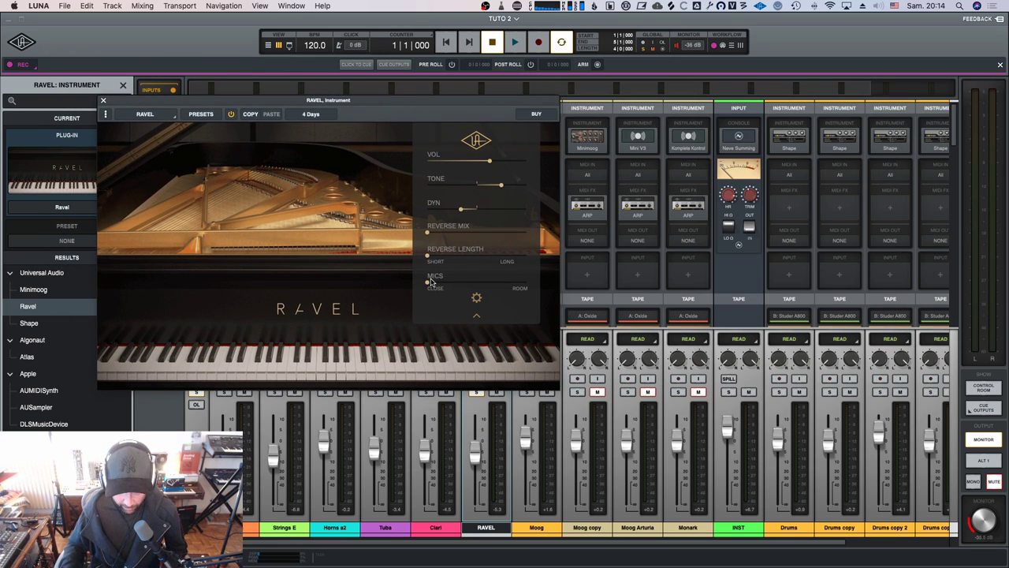
pyautogui.moveTo(427, 283); pyautogui.dragTo(531, 289)
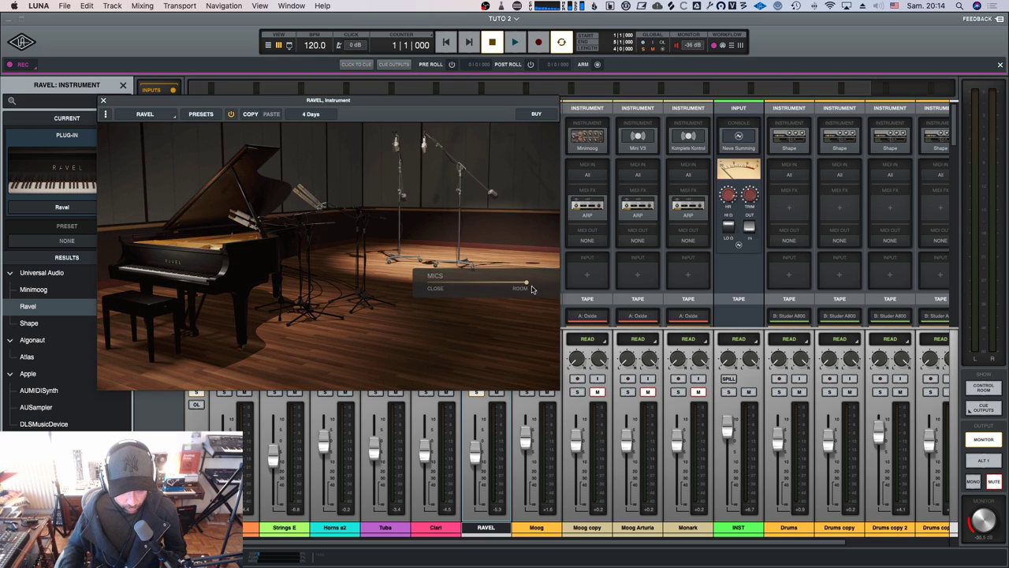
pyautogui.press('space')
pyautogui.moveTo(465, 102); pyautogui.dragTo(899, 118)
pyautogui.moveTo(960, 302)
pyautogui.mouseDown()
pyautogui.moveTo(860, 300)
pyautogui.moveTo(969, 302)
pyautogui.moveTo(856, 298)
pyautogui.moveTo(960, 302)
pyautogui.mouseUp()
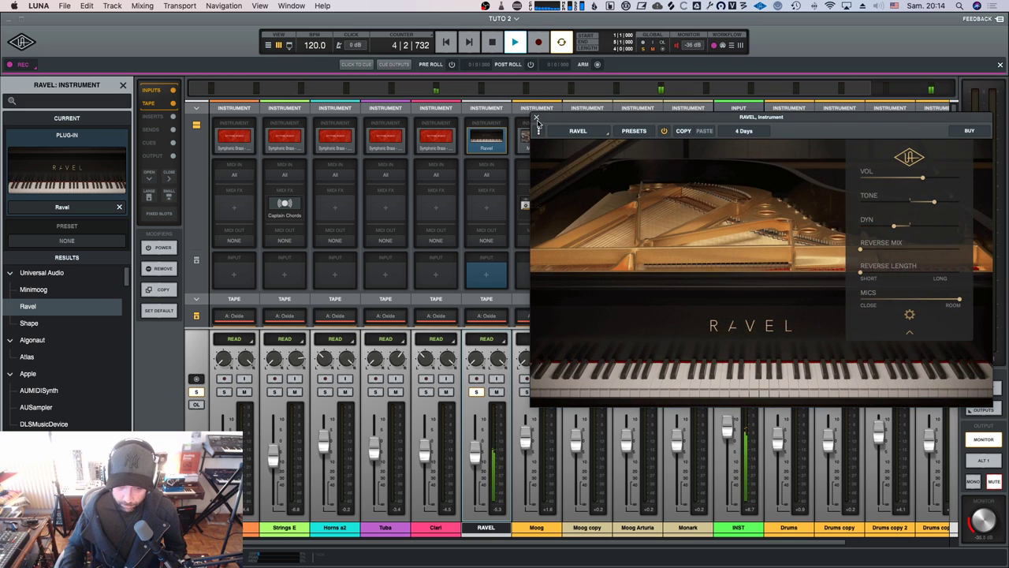
pyautogui.press('space')
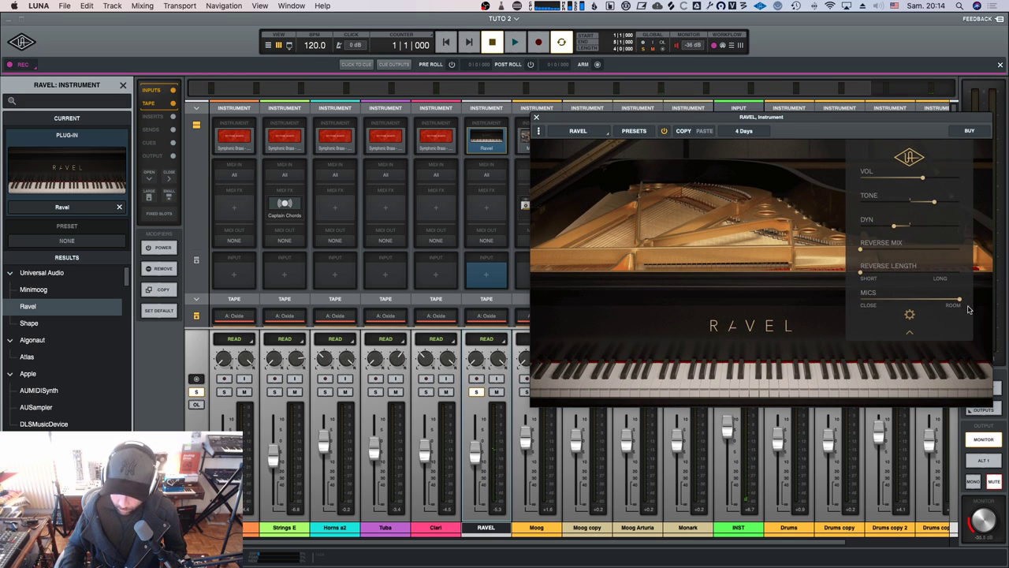
pyautogui.click(536, 119)
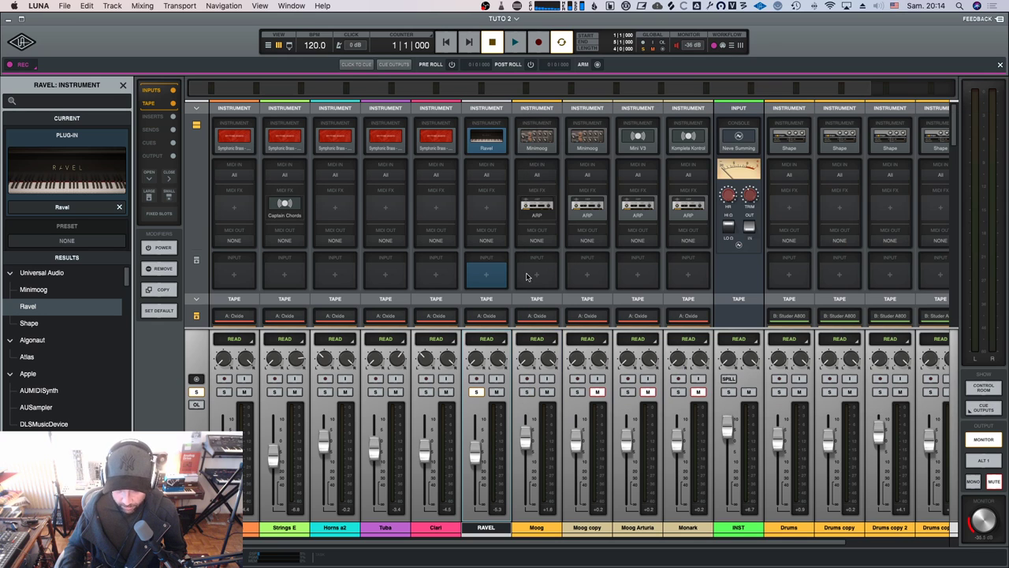
# During playback, solo Clari, Tuba, Horns a2, Strings E and Basses along with RAVEL, and lower the INST fader to about +4.8.
pyautogui.press('space')
pyautogui.click(425, 392)
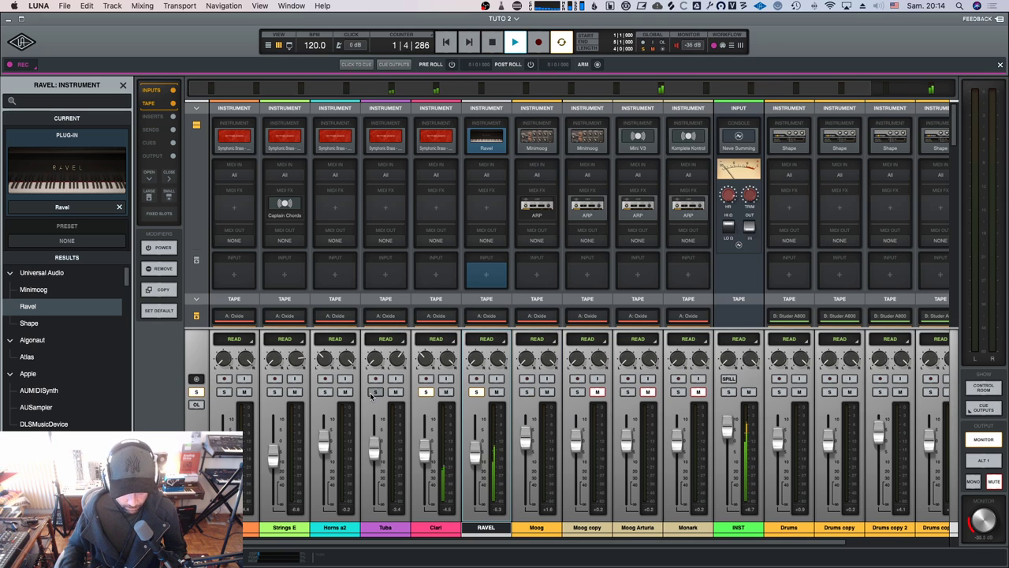
pyautogui.click(375, 392)
pyautogui.click(324, 391)
pyautogui.click(274, 392)
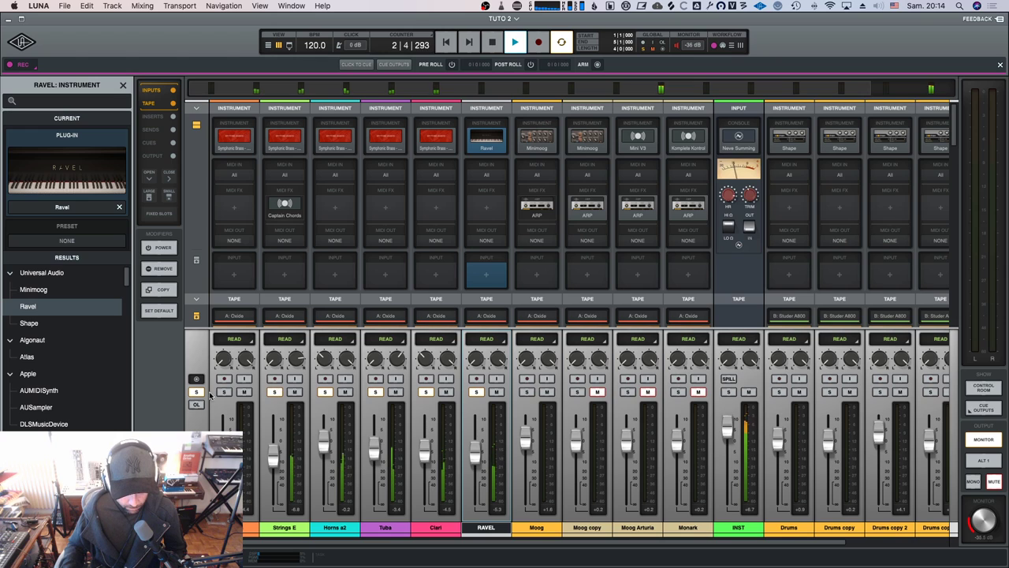
pyautogui.click(224, 392)
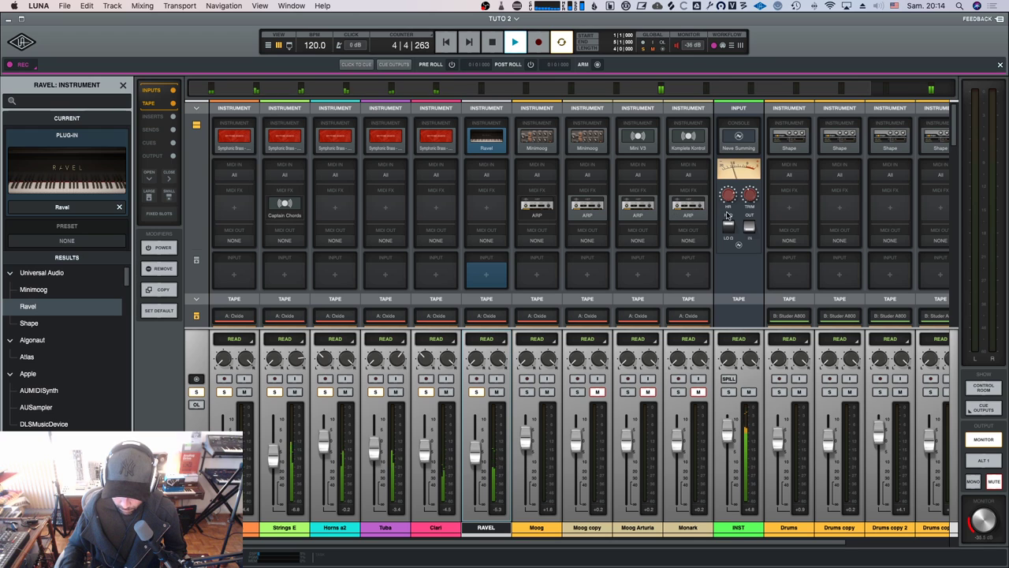
pyautogui.press('space')
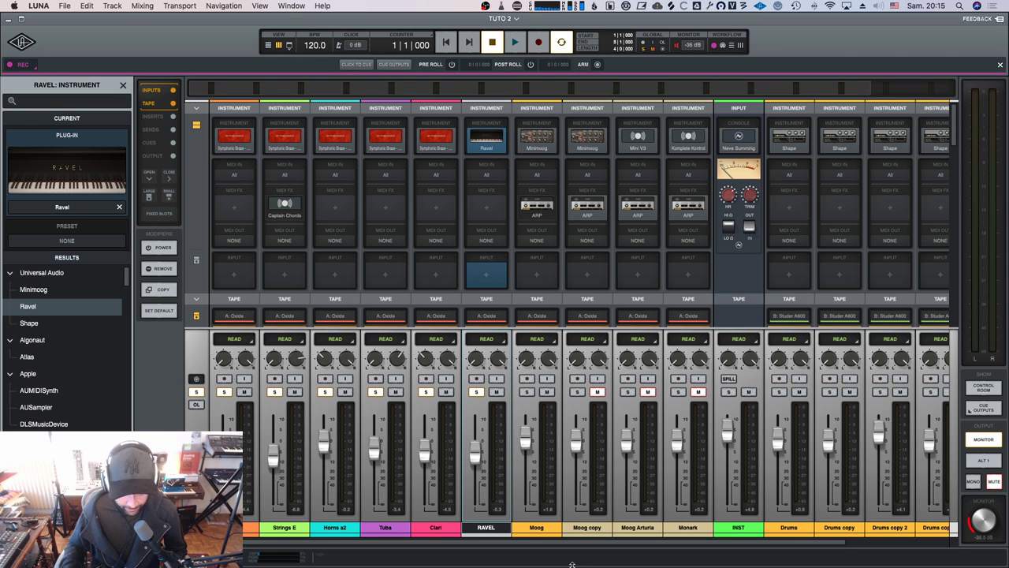
# Solo the DRUMS 1 and INST buses, and lower the INST fader to -0.9 while auditioning the mix.
pyautogui.moveTo(379, 544); pyautogui.dragTo(352, 555)
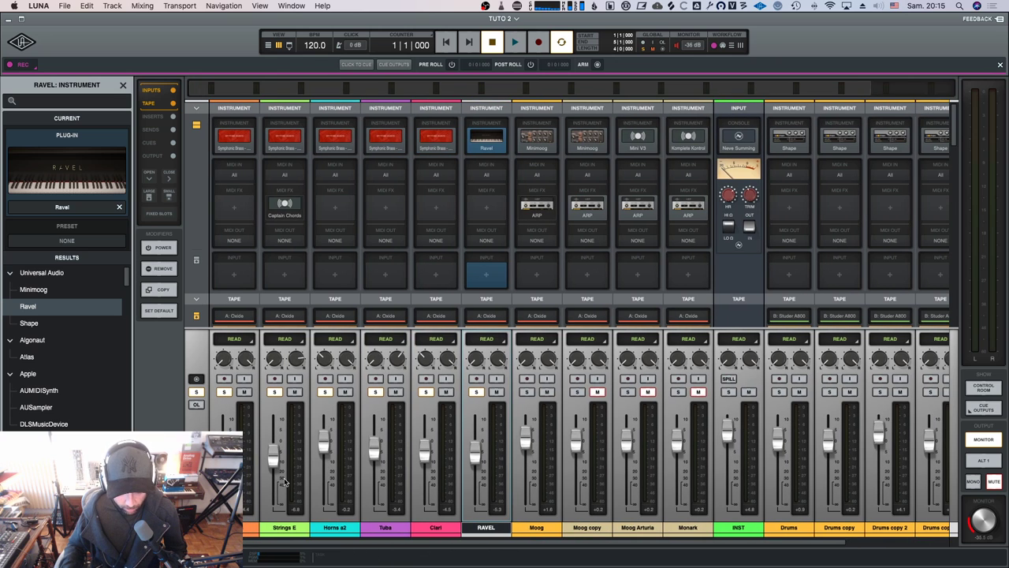
pyautogui.moveTo(502, 544); pyautogui.dragTo(661, 554)
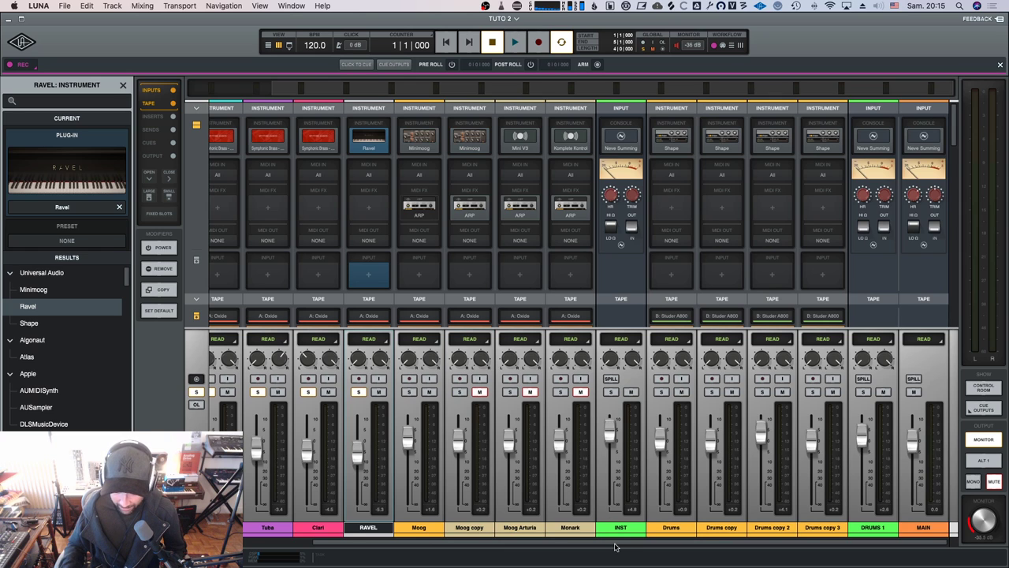
pyautogui.moveTo(616, 543); pyautogui.dragTo(742, 542)
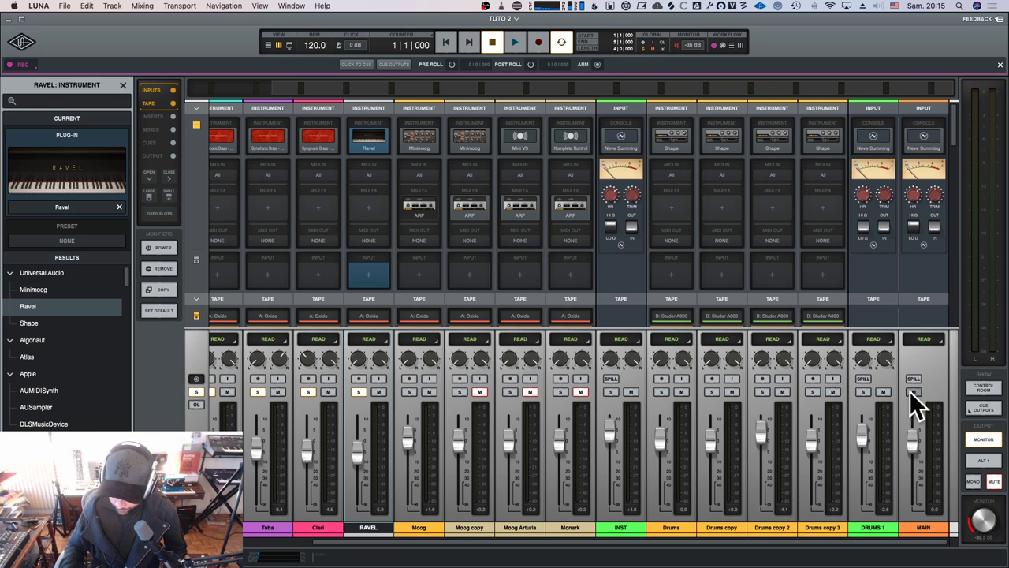
pyautogui.press('space')
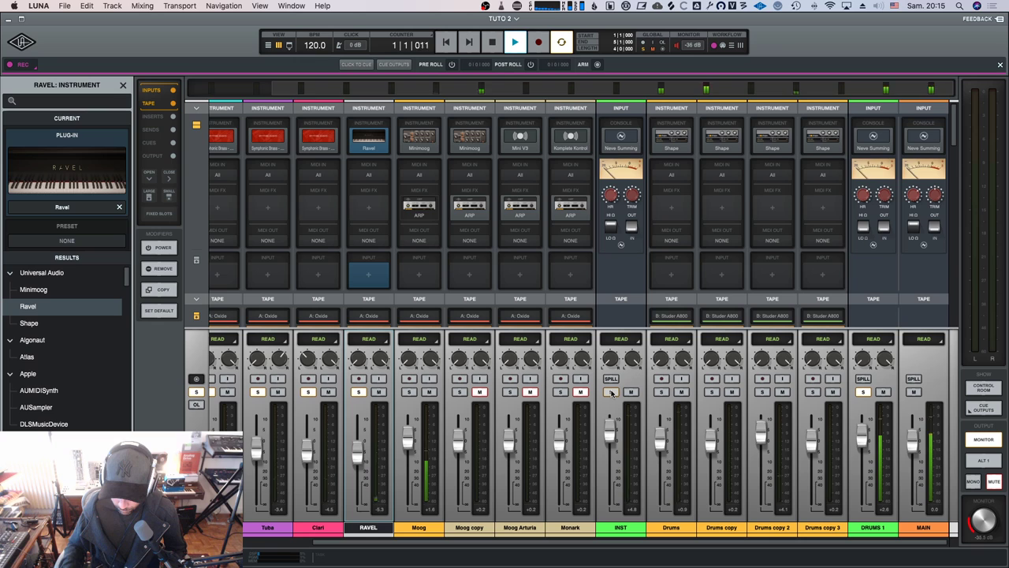
pyautogui.press('space')
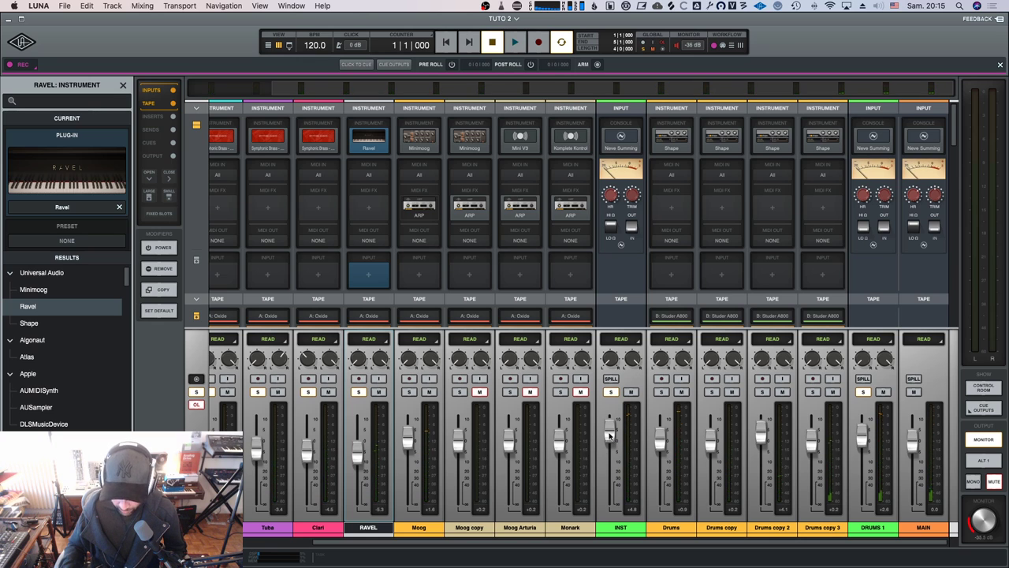
pyautogui.press('space')
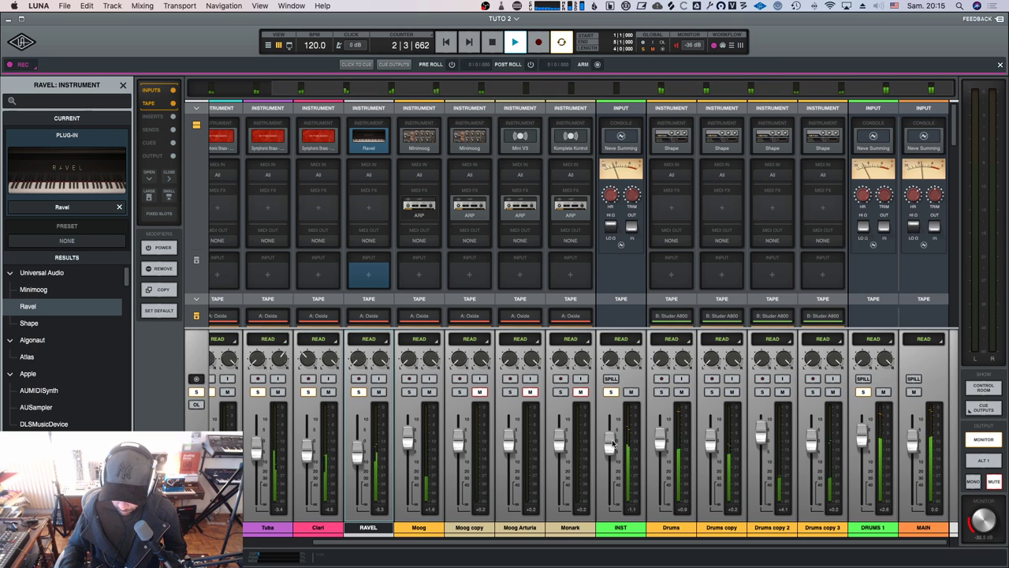
pyautogui.press('space')
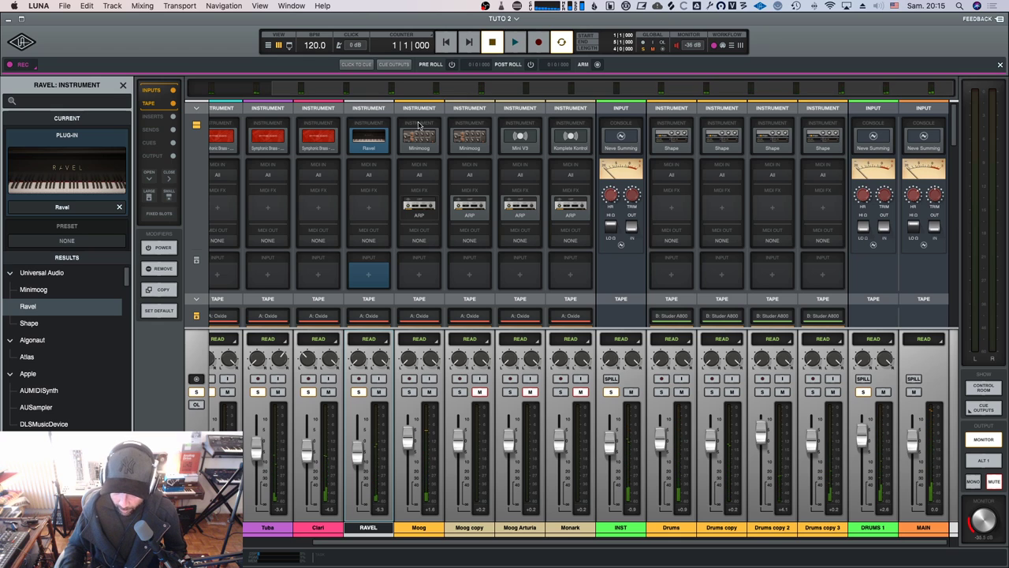
# Select INST, DRUMS 1 and MAIN, and compare the mix in playback with their Neve Summing bypassed and engaged.
pyautogui.click(604, 534)
pyautogui.keyDown('super'); pyautogui.click(873, 527); pyautogui.keyUp('super')
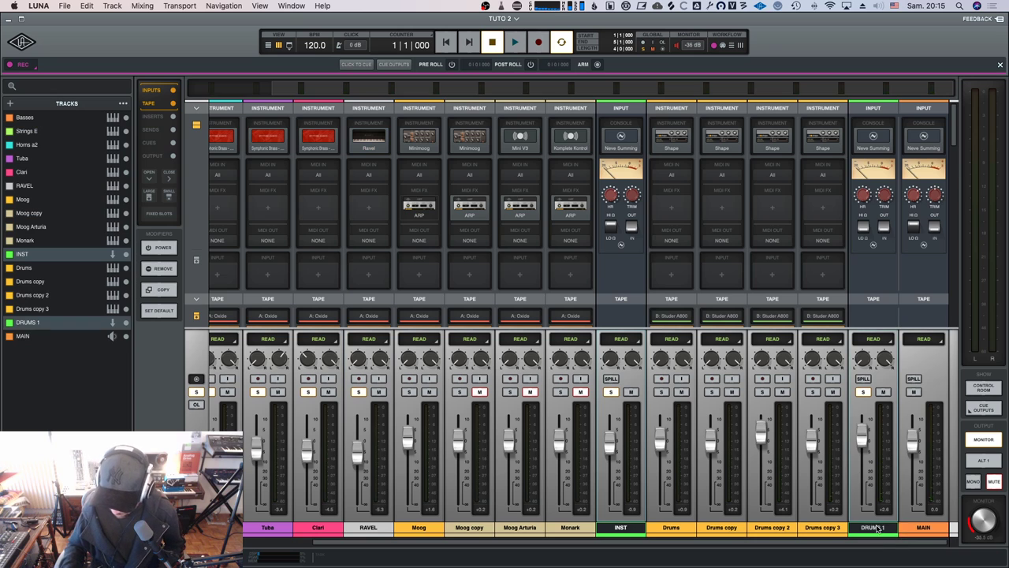
pyautogui.keyDown('super'); pyautogui.click(924, 528); pyautogui.keyUp('super')
pyautogui.press('space')
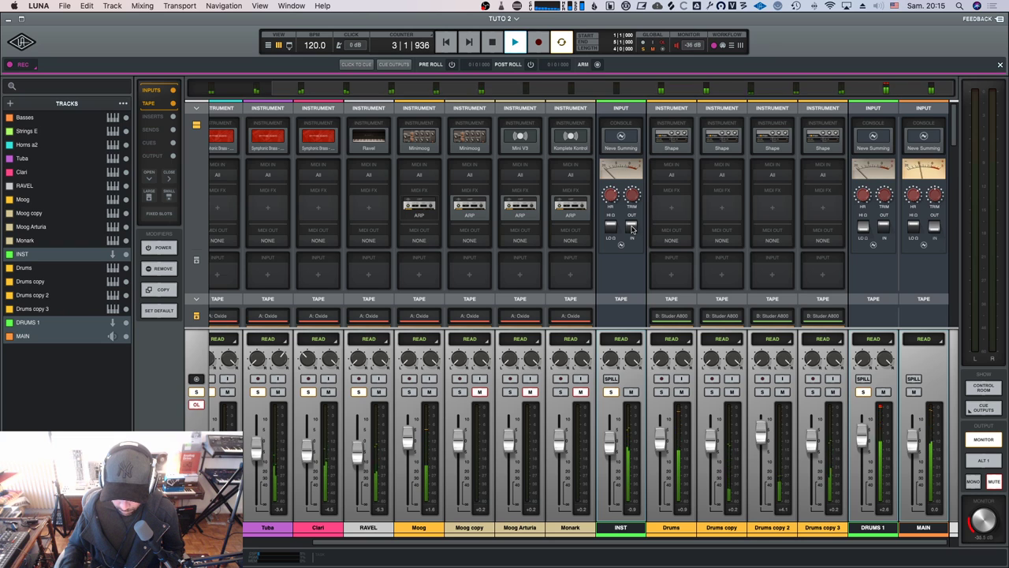
pyautogui.press('space')
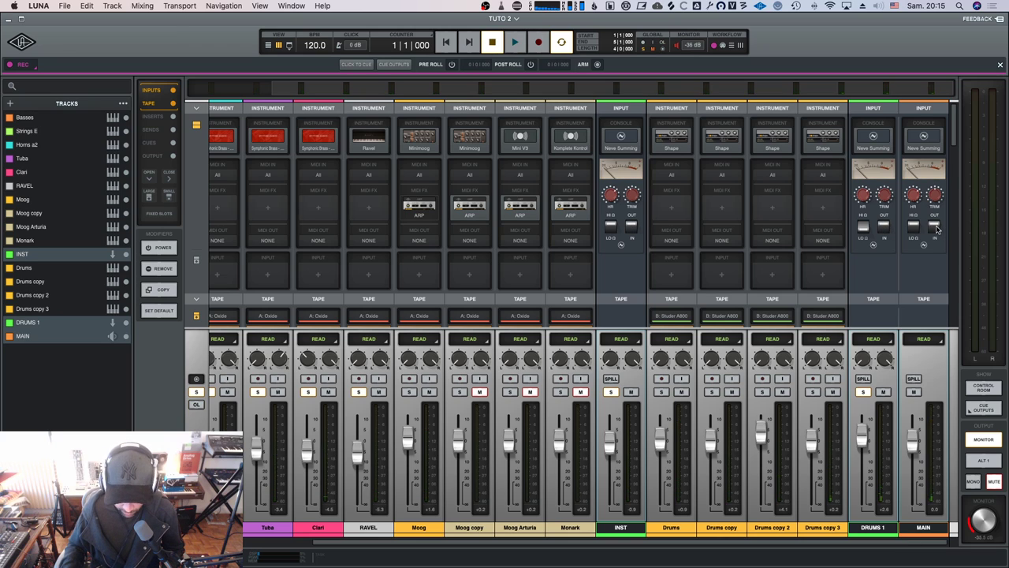
pyautogui.press('space')
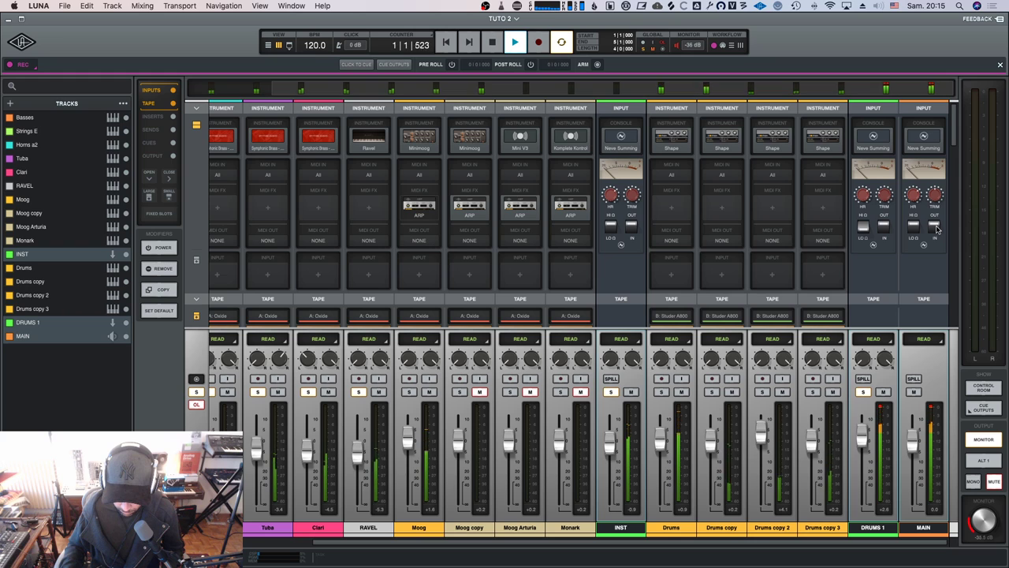
pyautogui.click(935, 227)
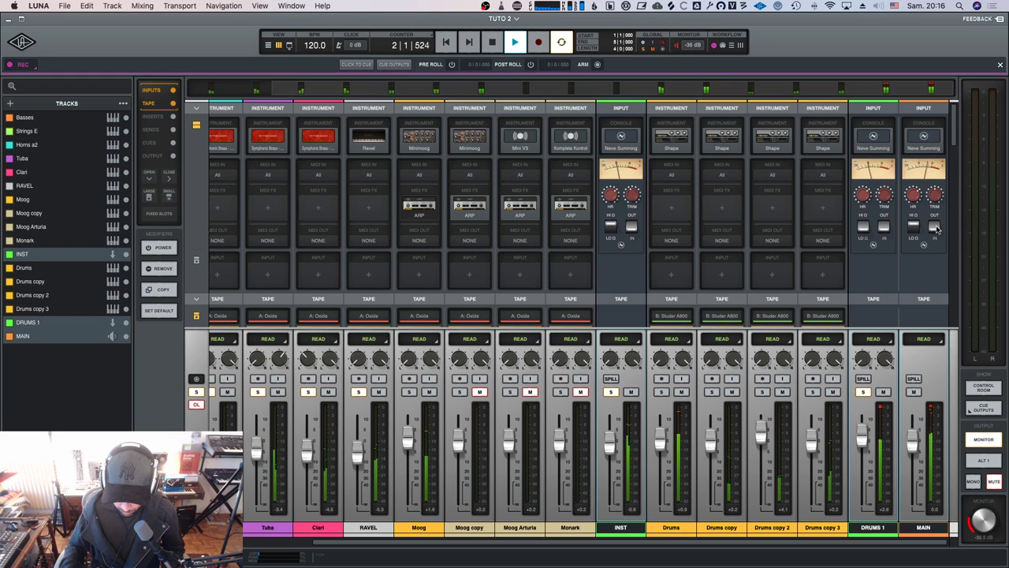
pyautogui.press('space')
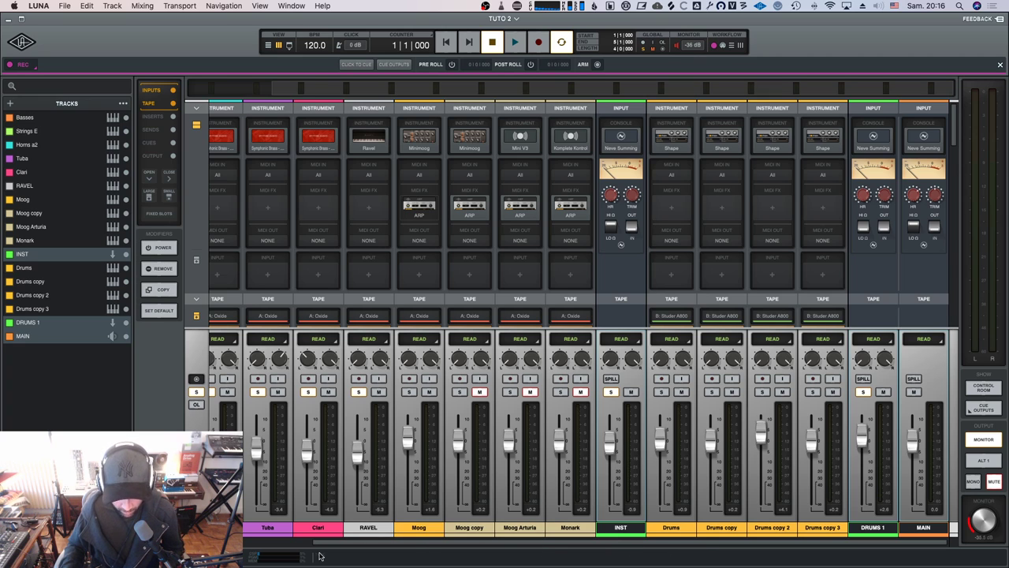
# Select the tracks from RAVEL back to Basses, mute them all together, and clear the active solos.
pyautogui.click(422, 528)
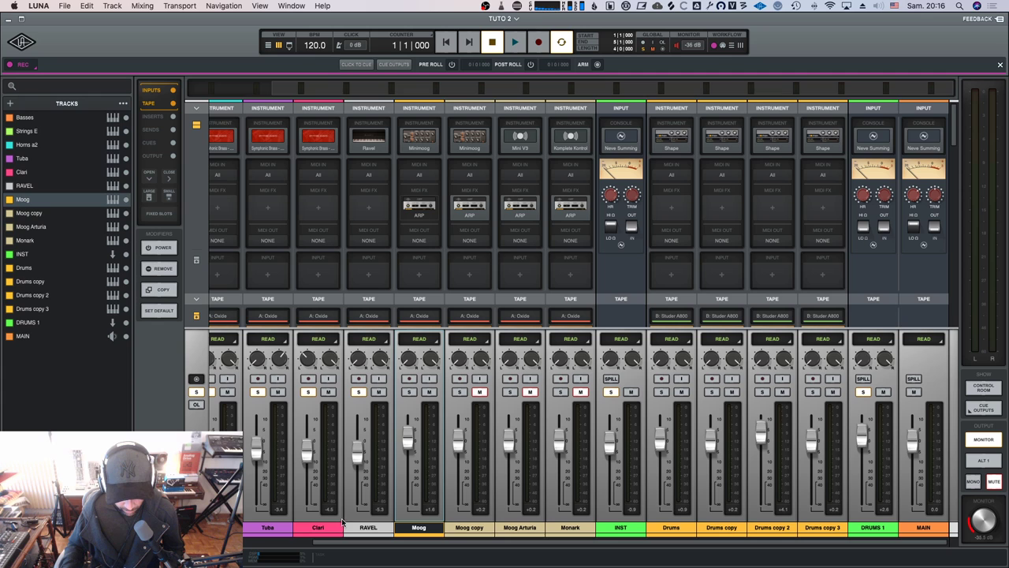
pyautogui.click(372, 527)
pyautogui.hscroll(-5, 378, 527)
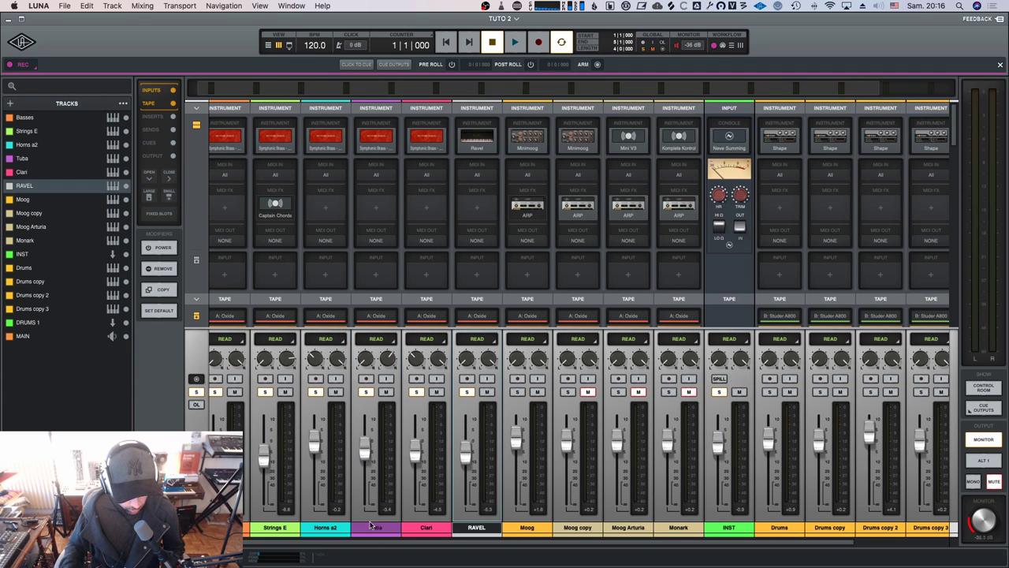
pyautogui.keyDown('shift'); pyautogui.click(251, 527); pyautogui.keyUp('shift')
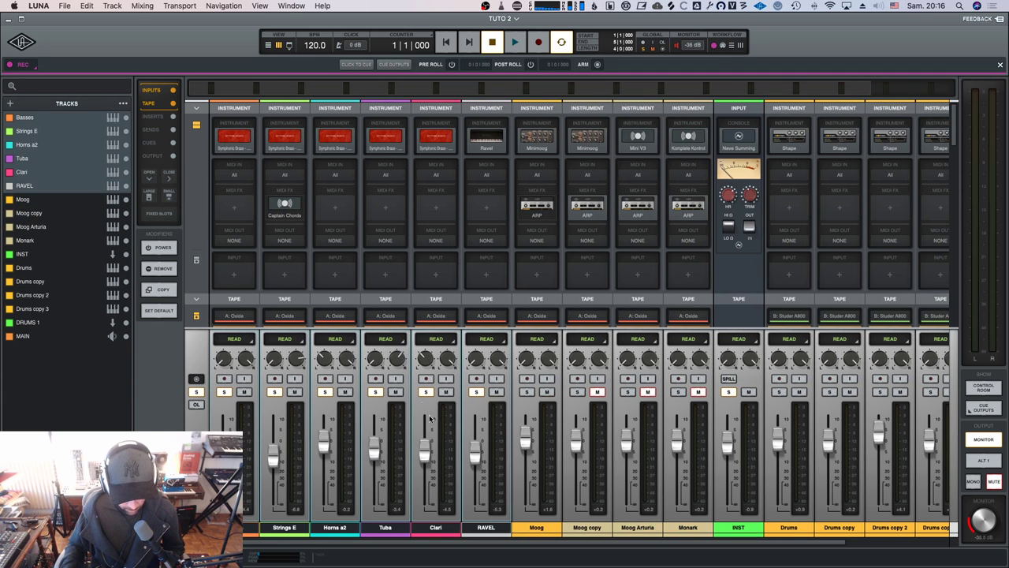
pyautogui.click(495, 393)
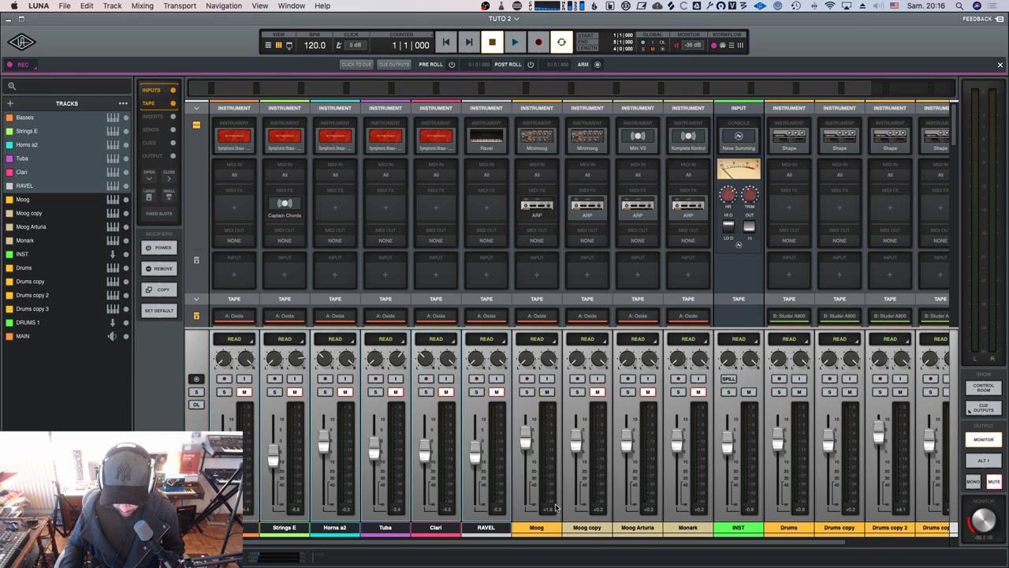
# Select the Moog track, audition it in playback, and switch on Latch in its ARP.
pyautogui.click(540, 528)
pyautogui.press('space')
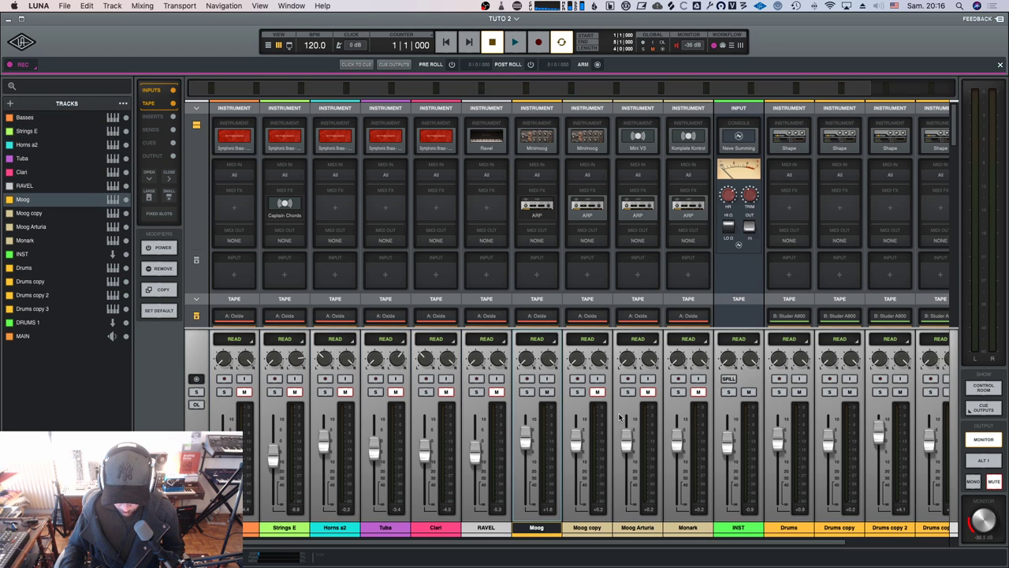
pyautogui.press('space')
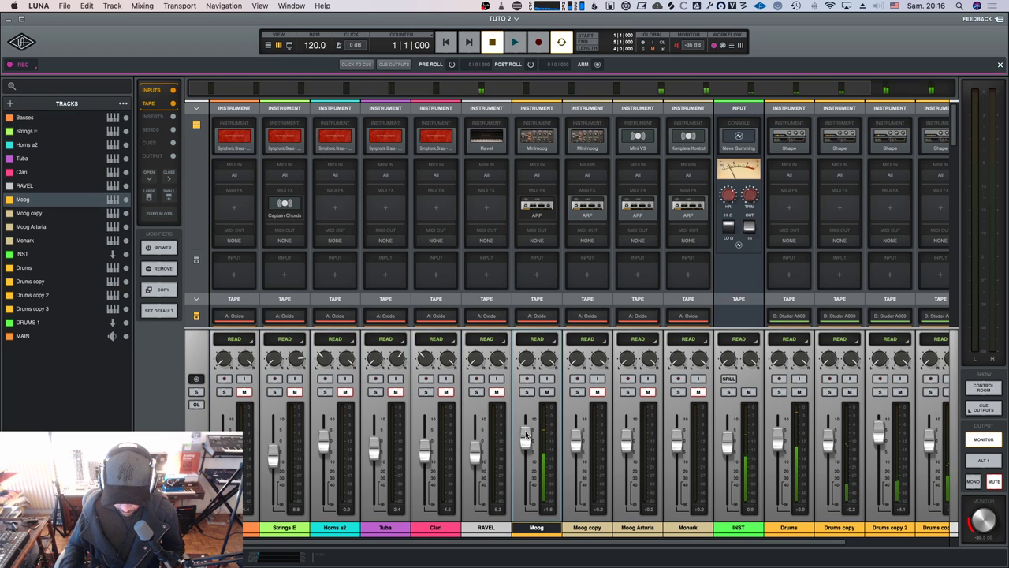
pyautogui.click(538, 214)
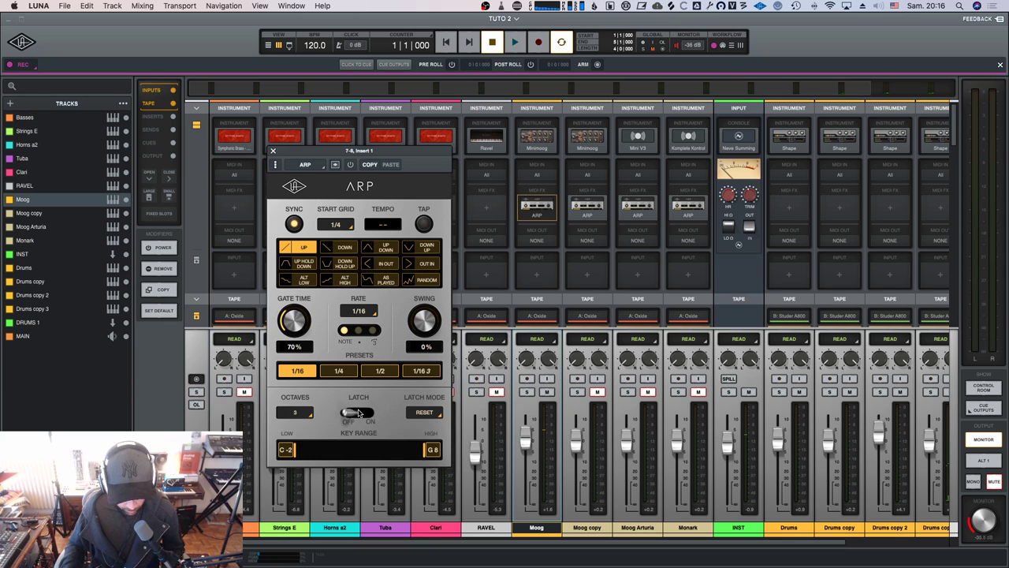
pyautogui.press('space')
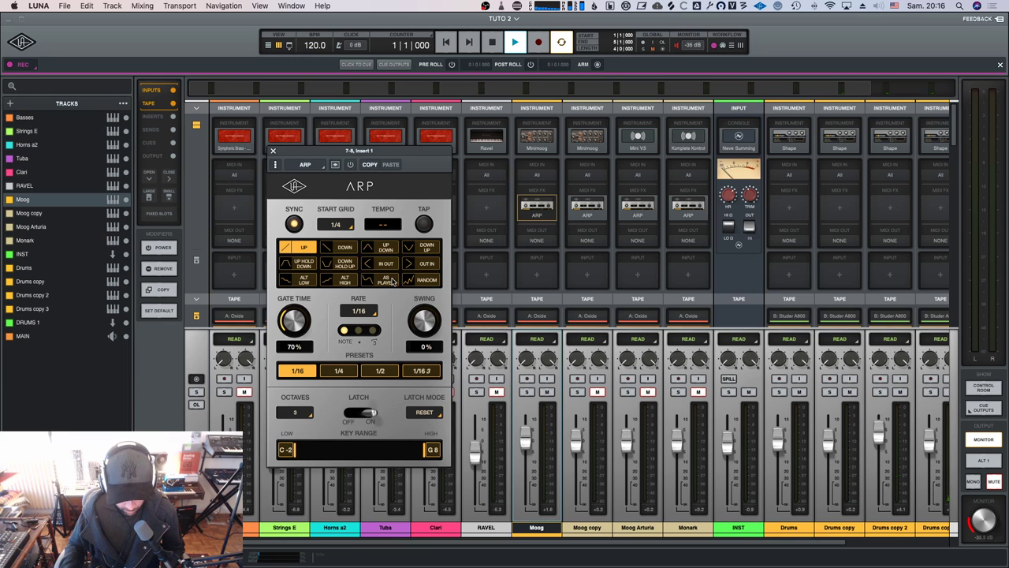
pyautogui.click(272, 150)
pyautogui.press('space')
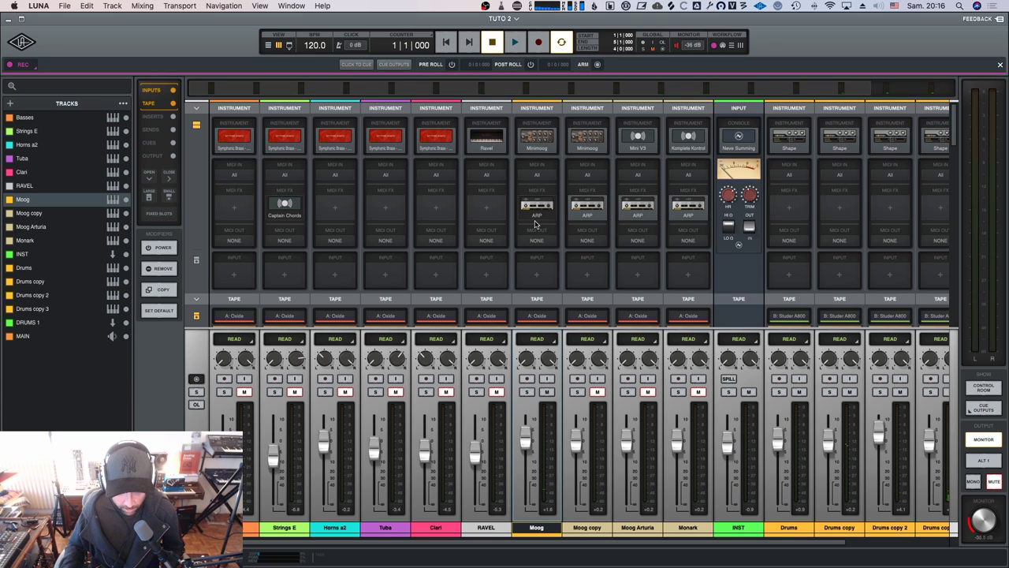
# Power on the Moog track's ARP, close its window, and audition the arpeggio in playback.
pyautogui.click(536, 218)
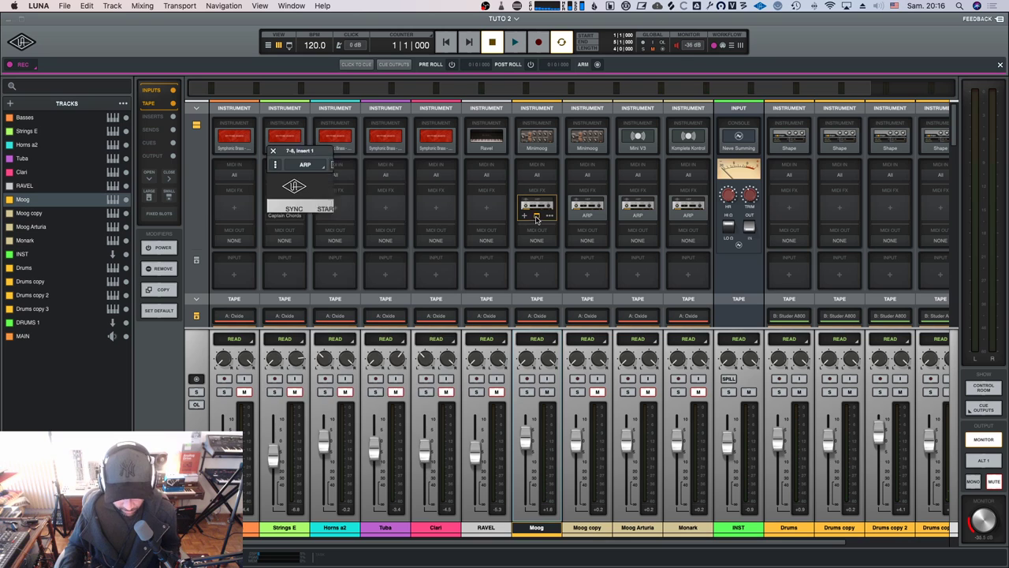
pyautogui.click(350, 164)
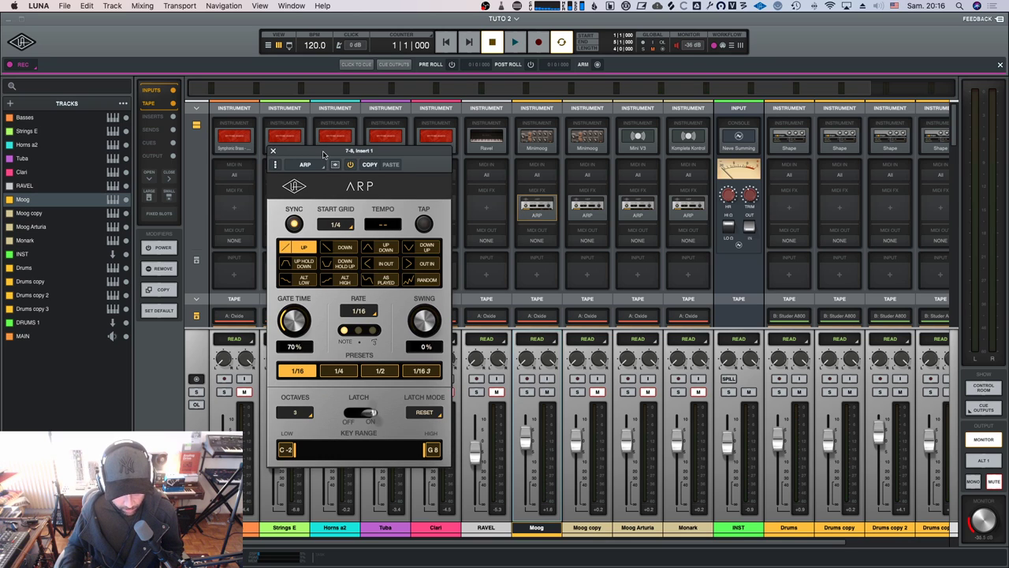
pyautogui.click(274, 152)
pyautogui.press('space')
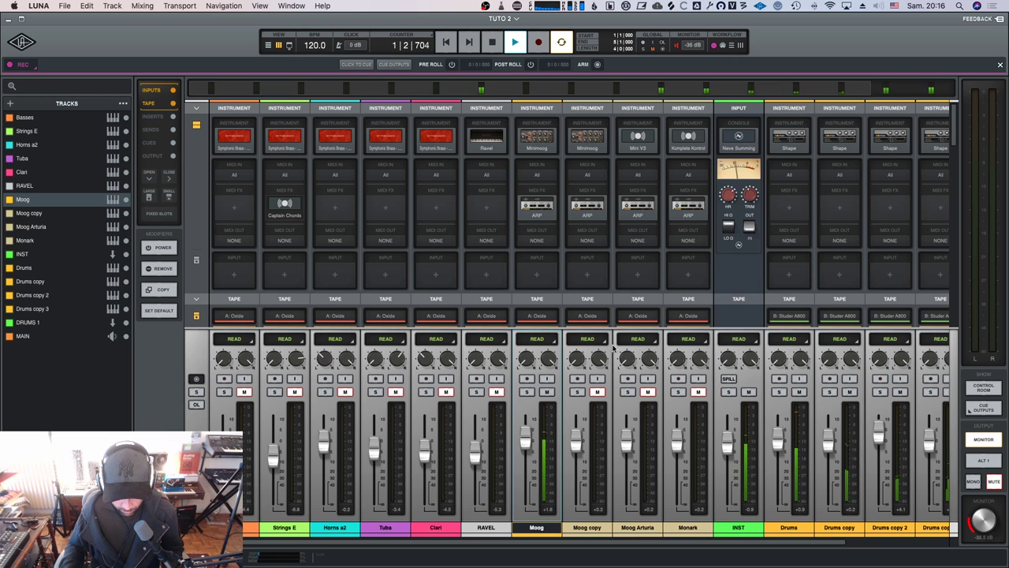
pyautogui.hscroll(3, 453, 420)
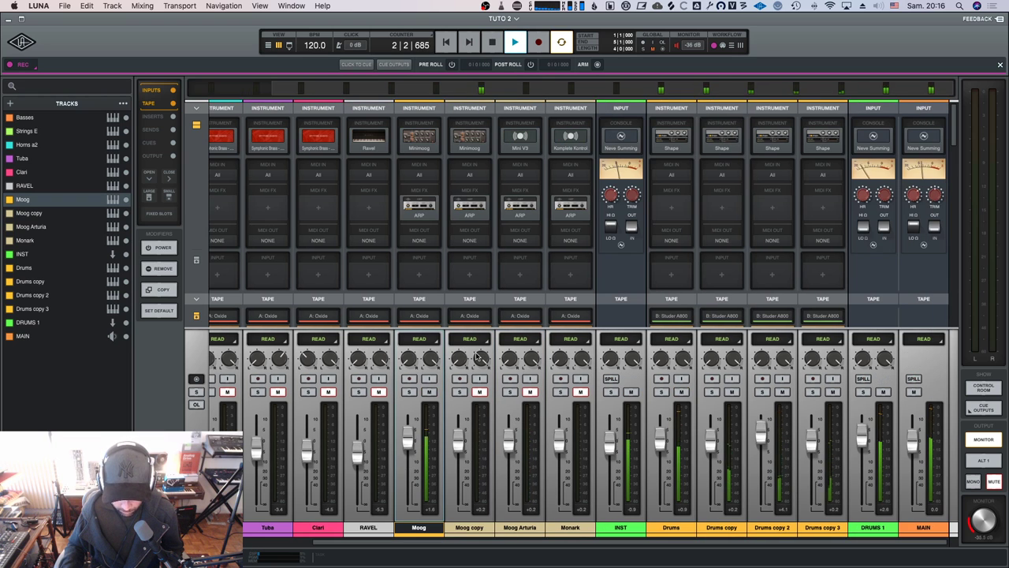
pyautogui.press('space')
pyautogui.hscroll(-3, 453, 420)
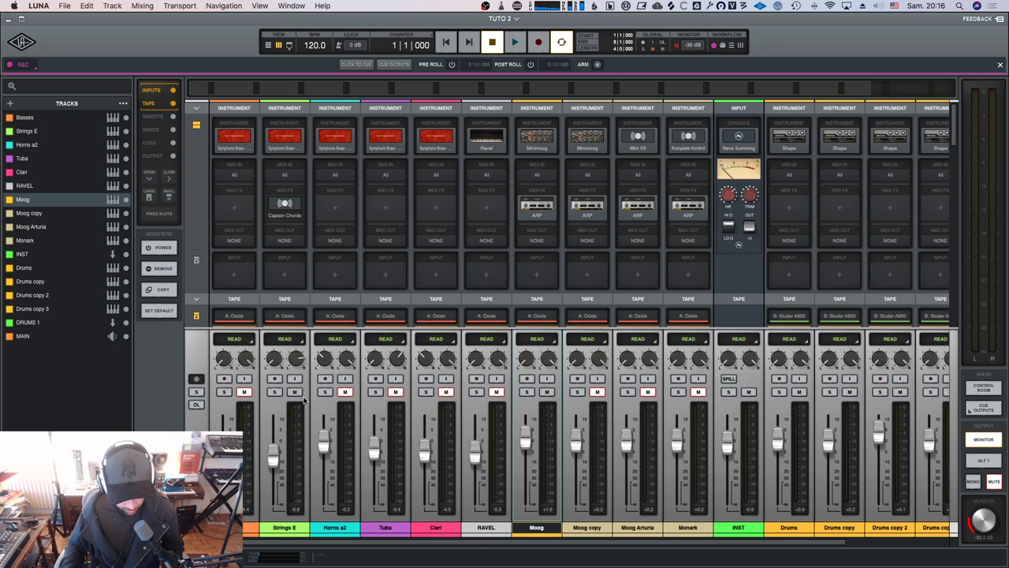
# Unmute and audition Strings E with the Moog, check its Symphonic Brass instrument, and solo the track.
pyautogui.press('space')
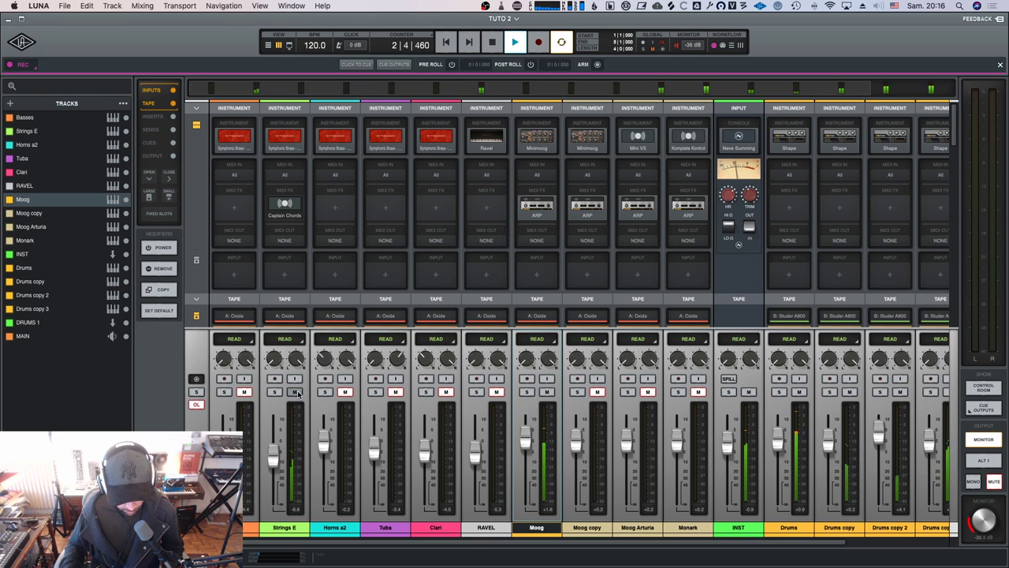
pyautogui.press('space')
pyautogui.click(285, 146)
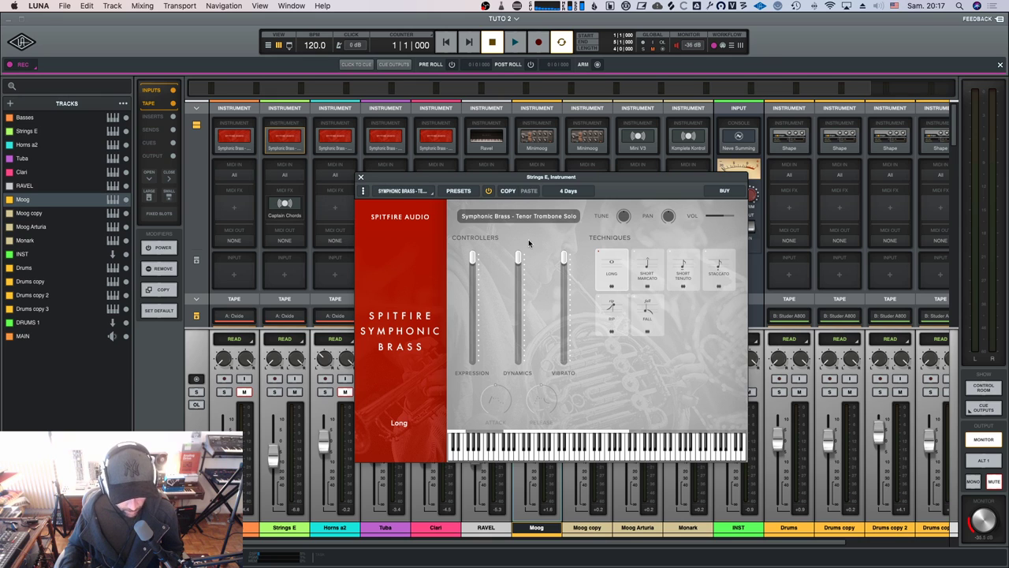
pyautogui.click(360, 178)
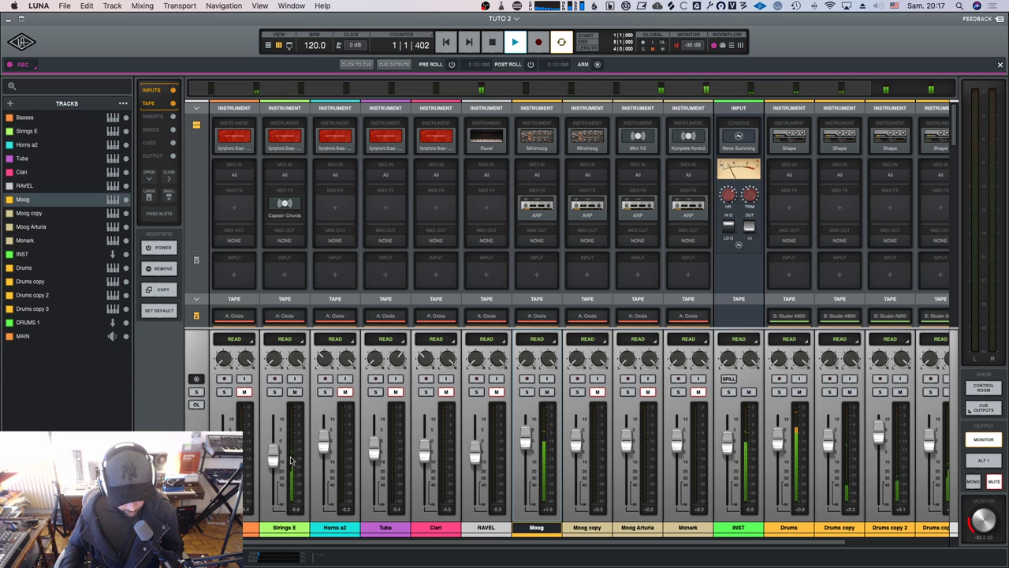
pyautogui.click(275, 392)
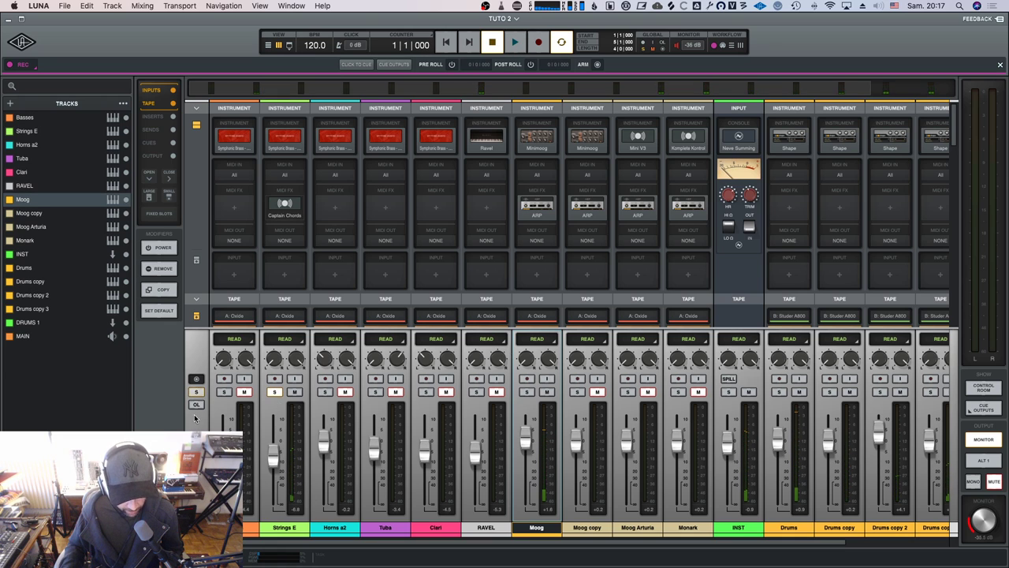
# Clear the Strings E solo, then check the Basses track's Symphonic Brass instrument and audition it briefly unmuted in playback.
pyautogui.click(274, 394)
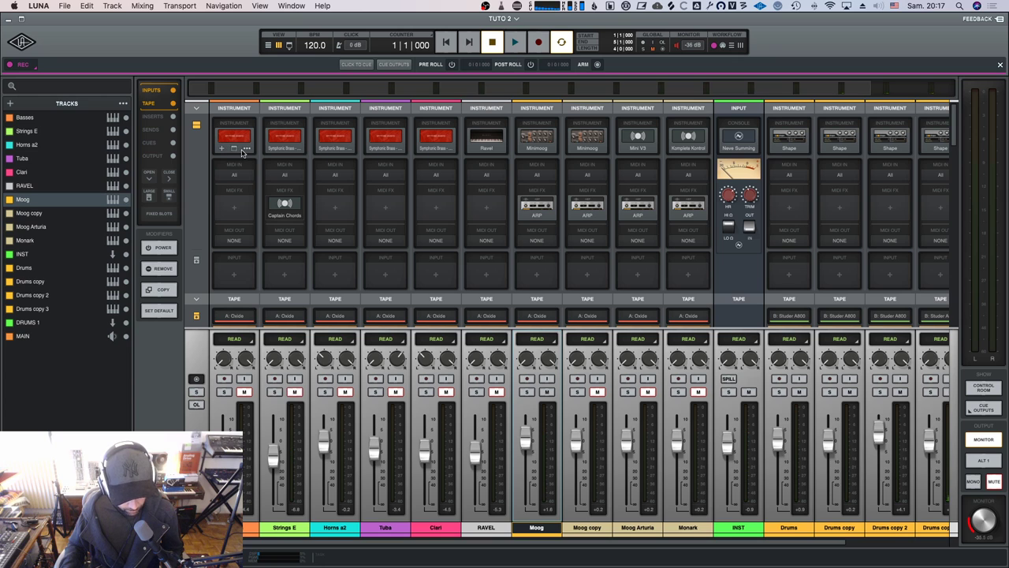
pyautogui.click(243, 152)
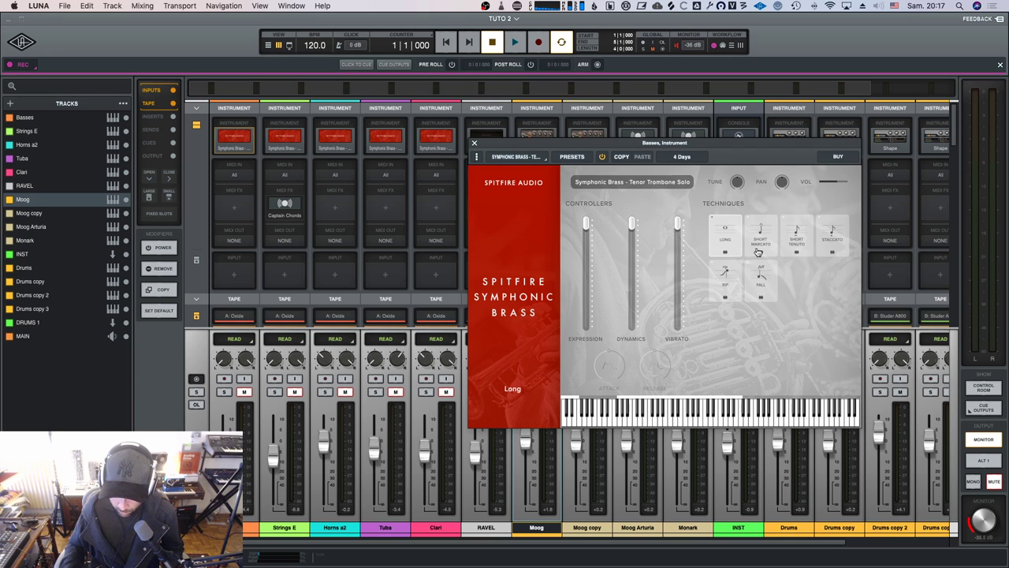
pyautogui.press('space')
pyautogui.click(243, 393)
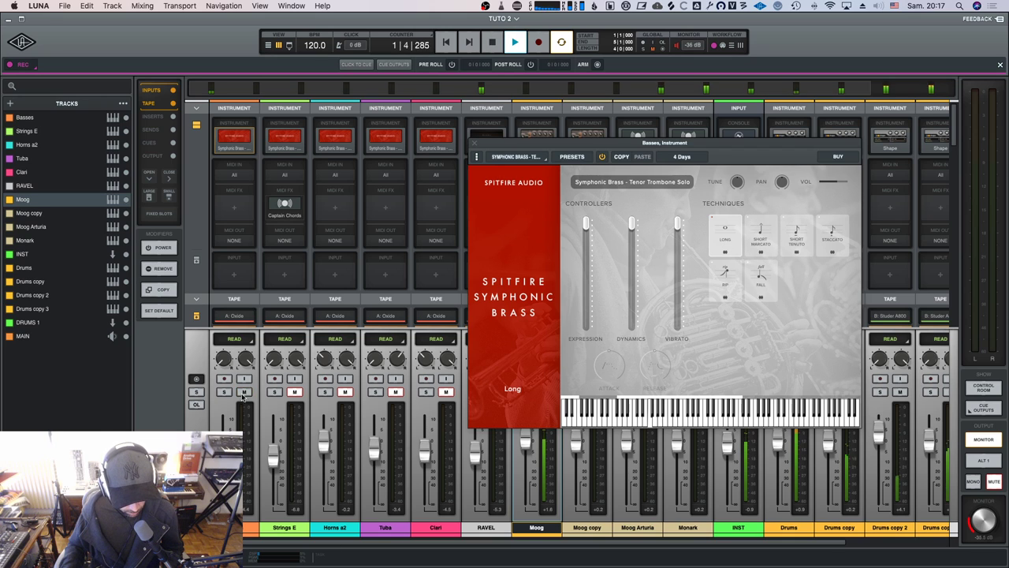
pyautogui.press('space')
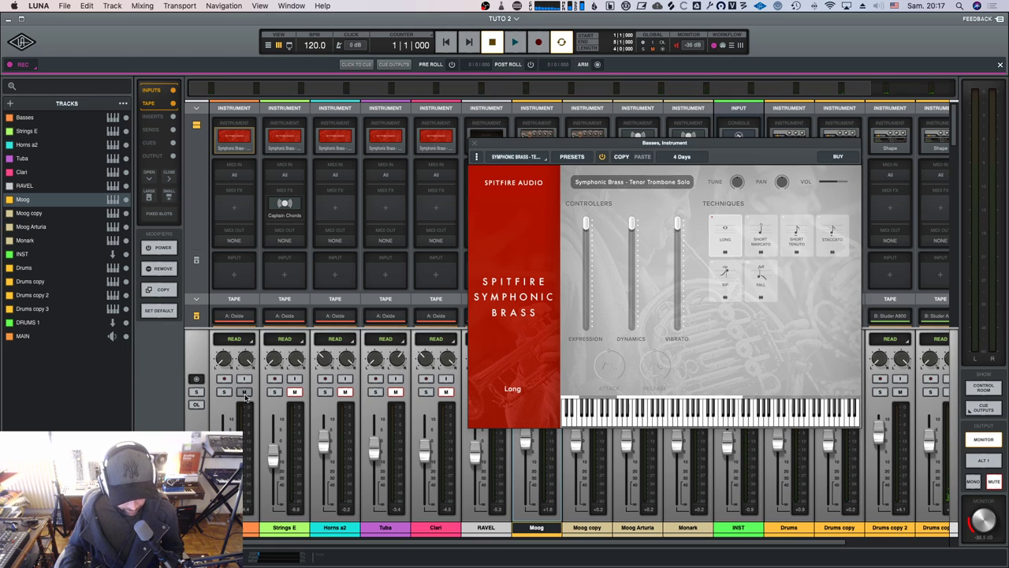
pyautogui.click(474, 143)
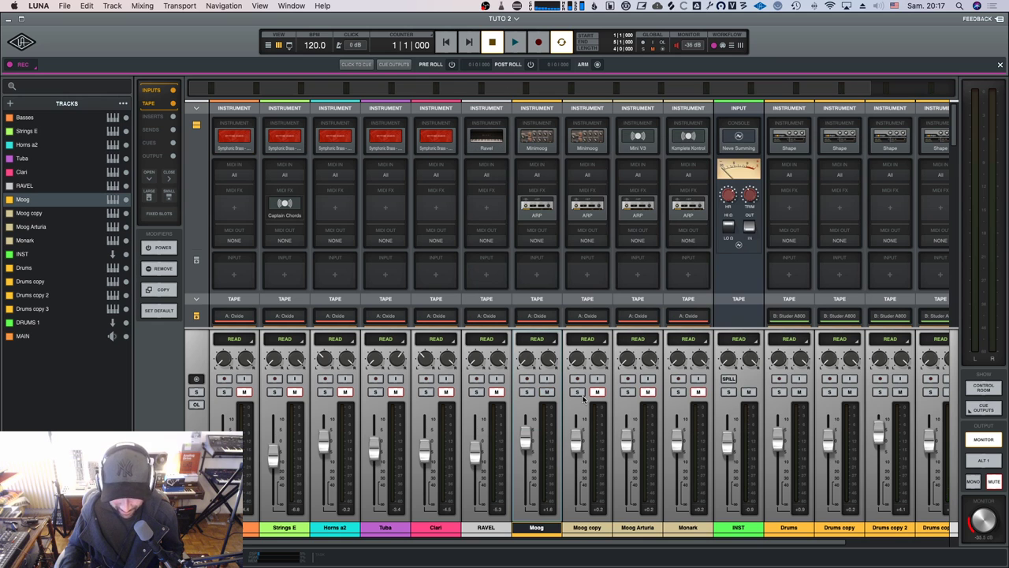
# Play the mix with the MAIN, DRUMS 1 and INST buses selected together to compare their Neve Summing.
pyautogui.press('space')
pyautogui.hscroll(3, 608, 424)
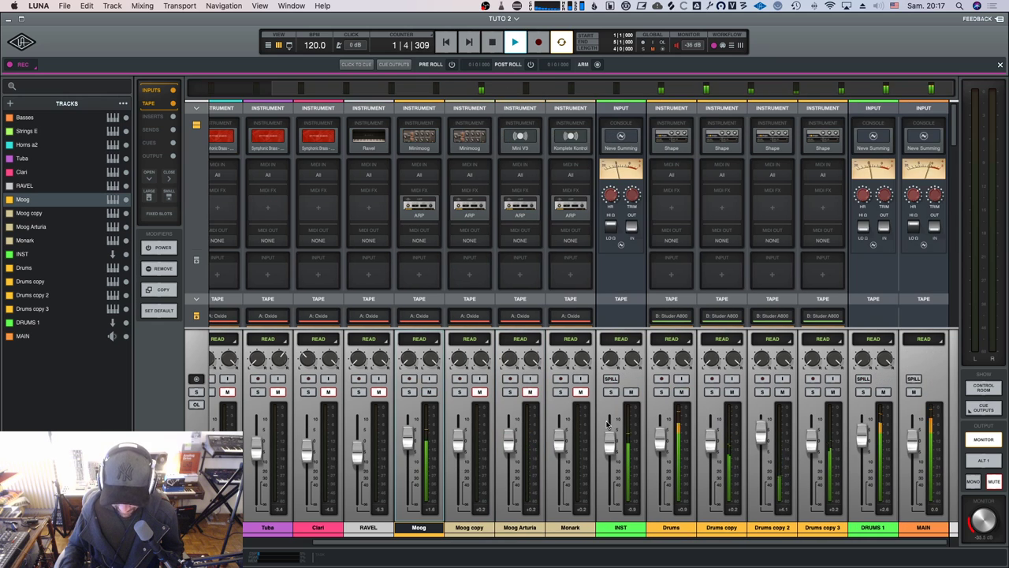
pyautogui.click(923, 526)
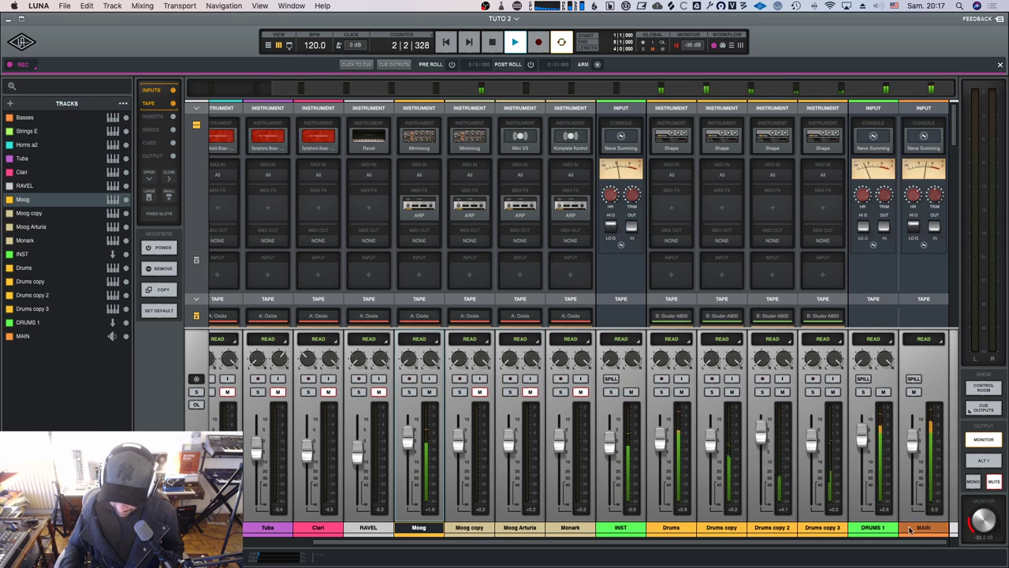
pyautogui.keyDown('super'); pyautogui.click(869, 529); pyautogui.keyUp('super')
pyautogui.keyDown('super'); pyautogui.click(620, 526); pyautogui.keyUp('super')
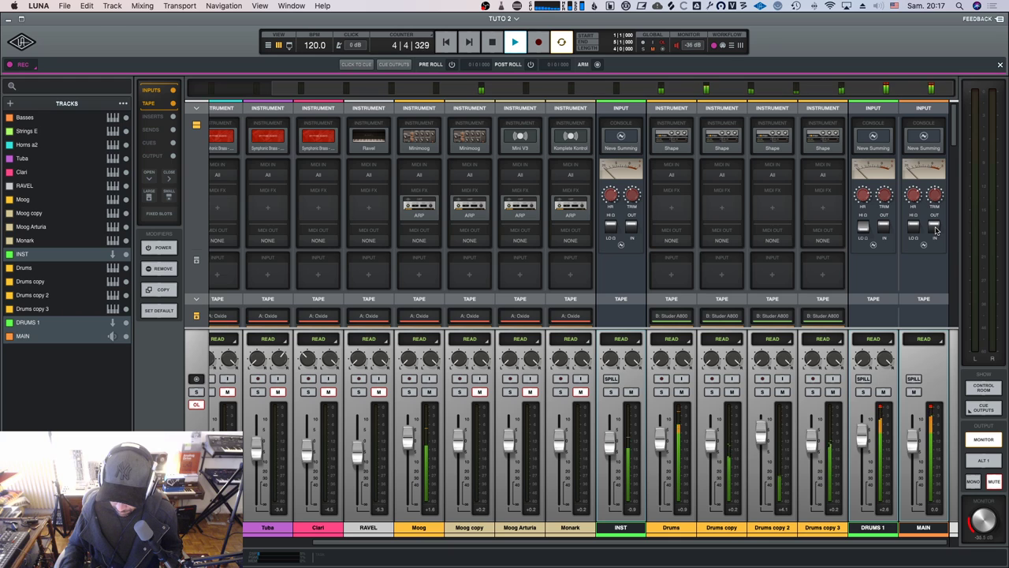
pyautogui.press('space')
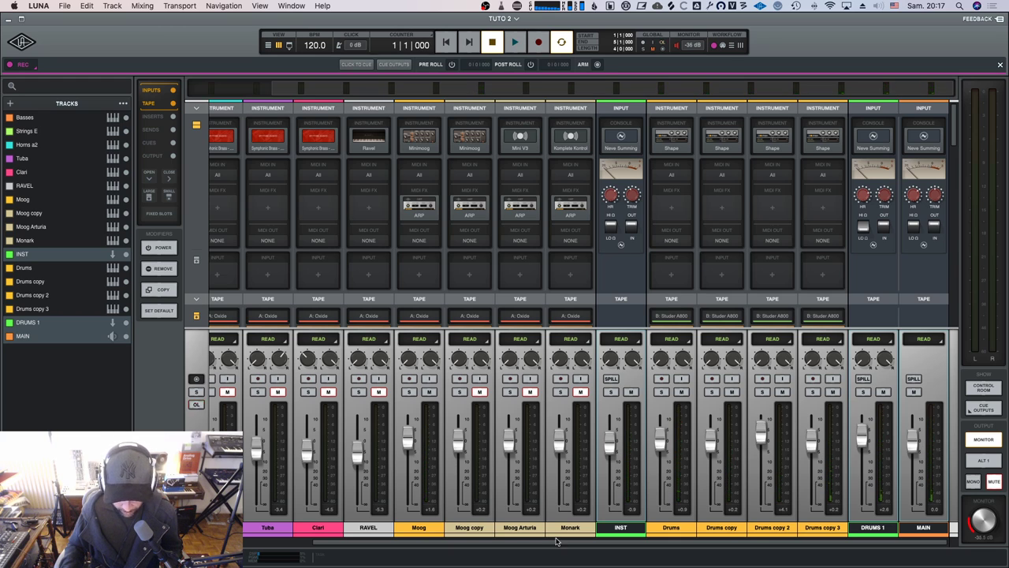
# Check the Symphonic Brass instruments on the Horns a2 and Strings E tracks and close both windows.
pyautogui.hscroll(-5, 560, 546)
pyautogui.click(385, 527)
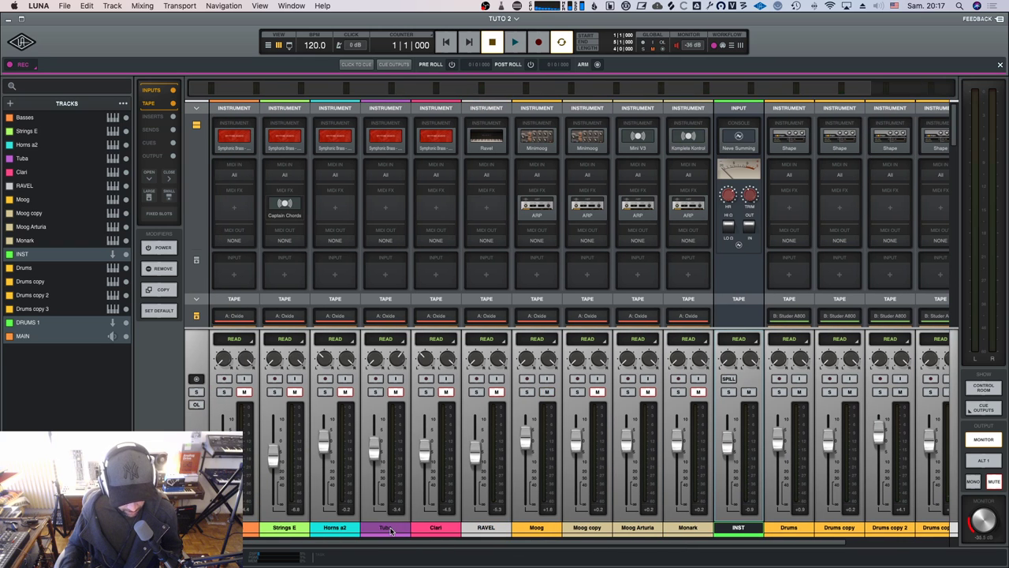
pyautogui.click(344, 528)
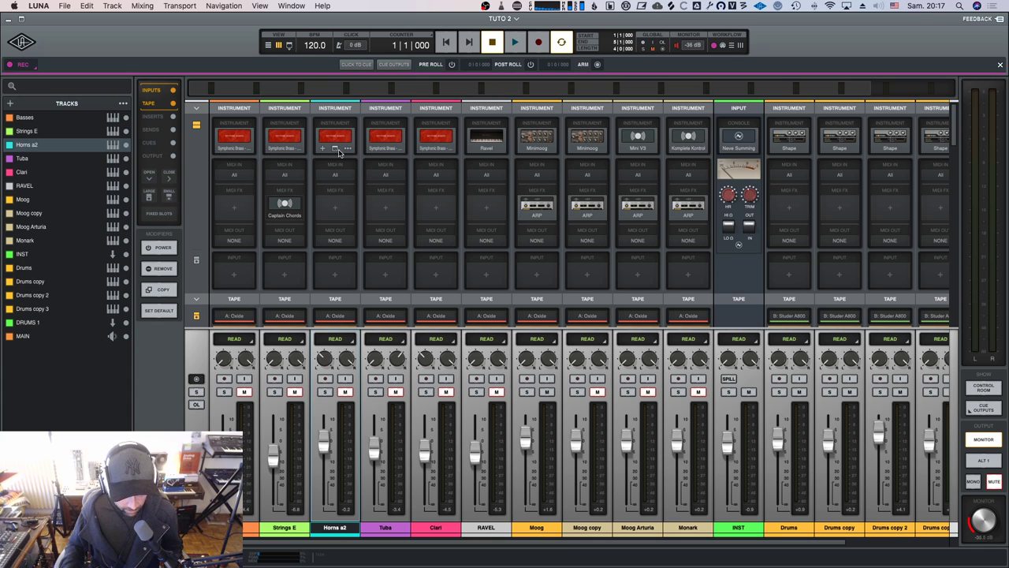
pyautogui.click(335, 151)
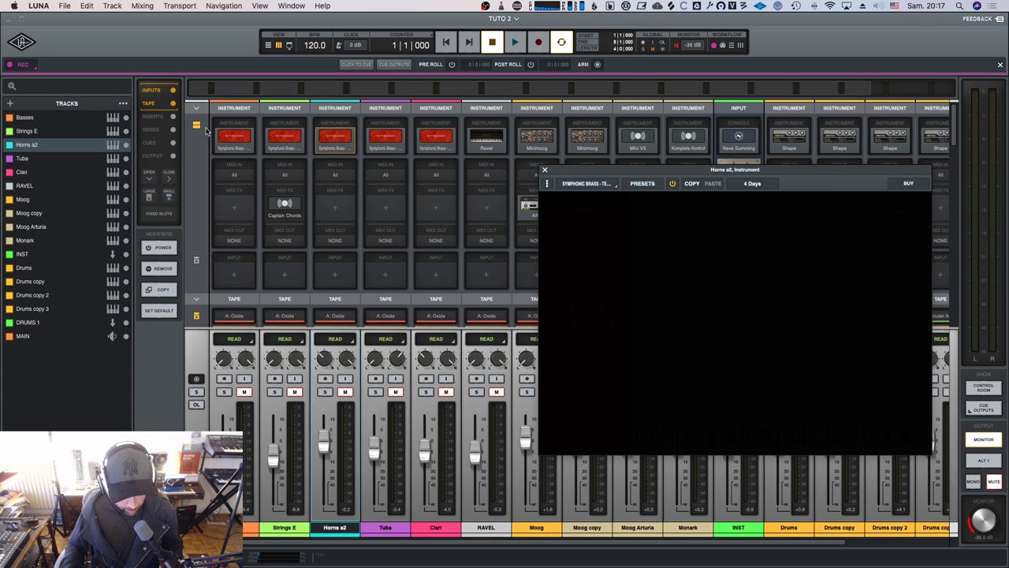
pyautogui.click(286, 146)
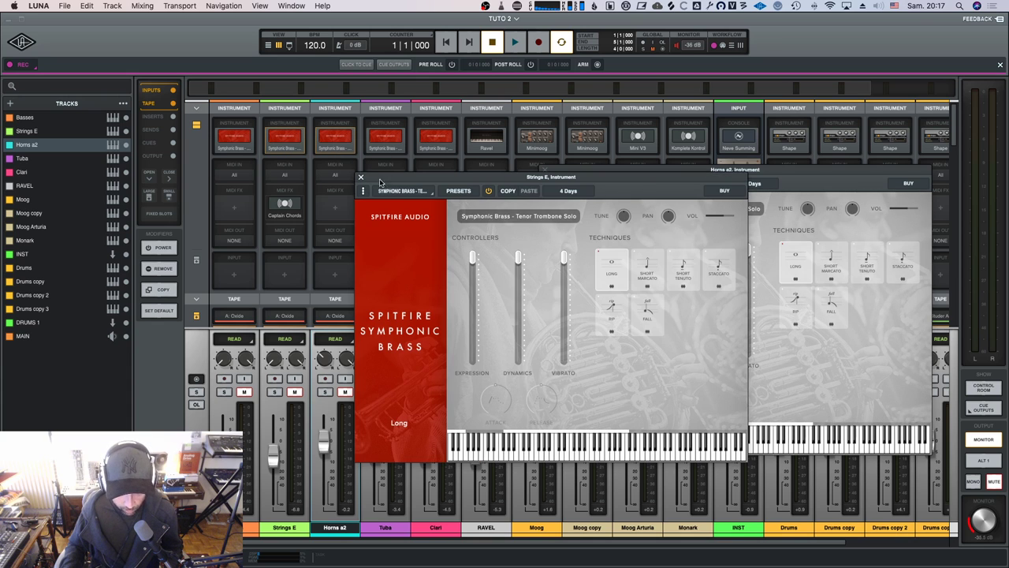
pyautogui.click(360, 176)
pyautogui.click(547, 171)
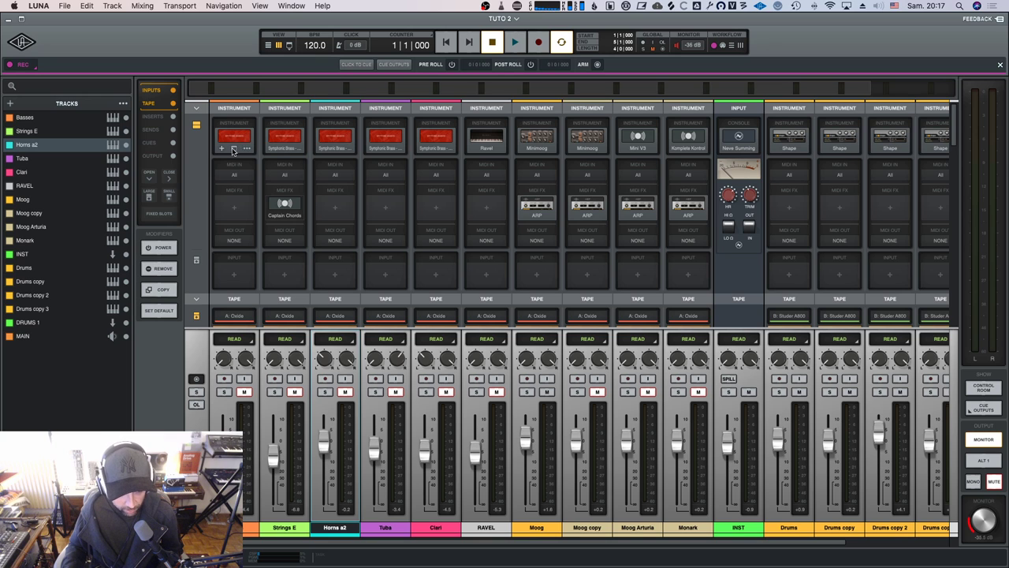
# Replace the Basses track's instrument with Spitfire Audio's Chamber Strings - Celli.
pyautogui.click(87, 5)
pyautogui.click(88, 6)
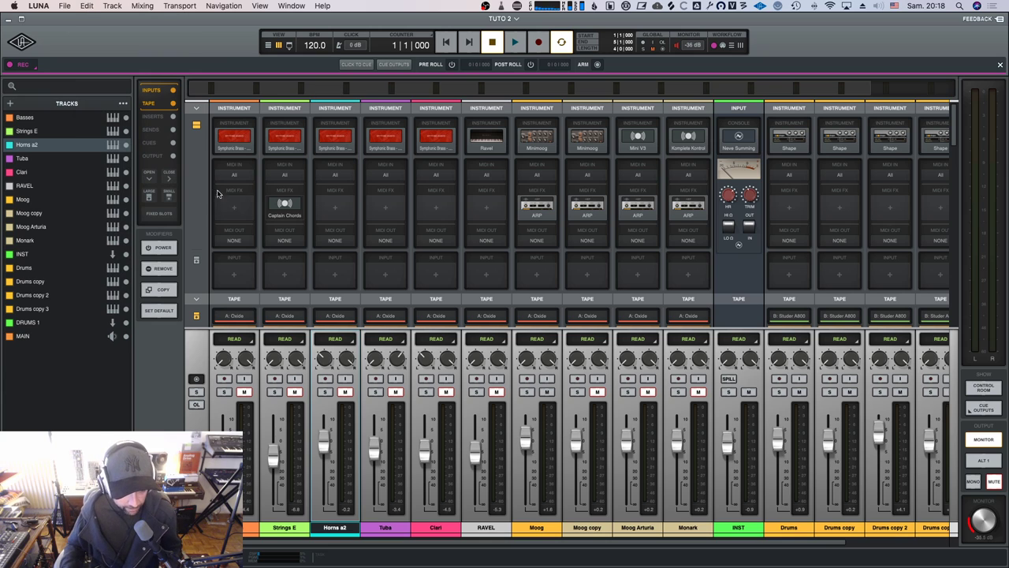
pyautogui.click(250, 526)
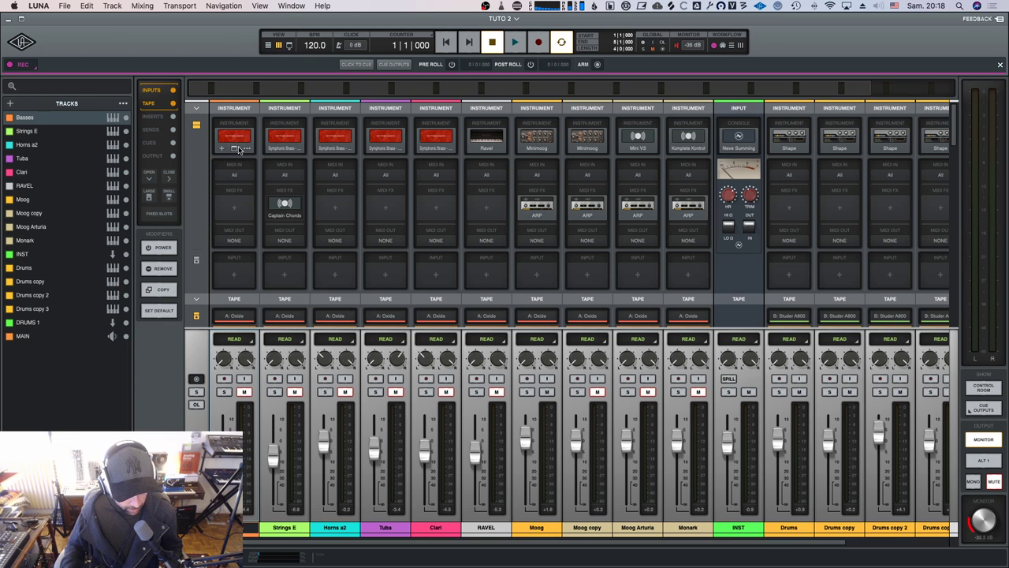
pyautogui.click(224, 148)
pyautogui.scroll(-6, 87, 382)
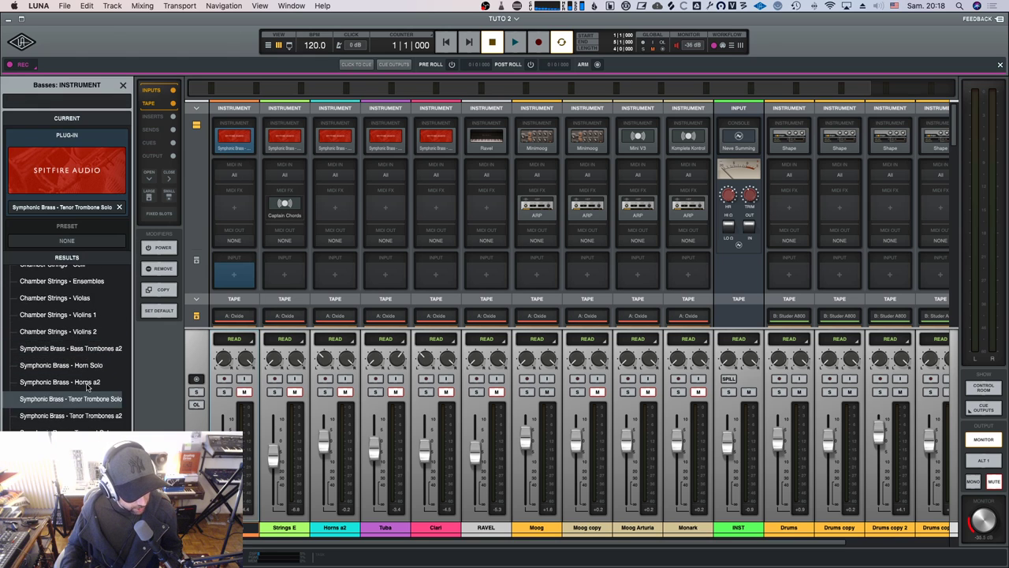
pyautogui.scroll(3, 87, 382)
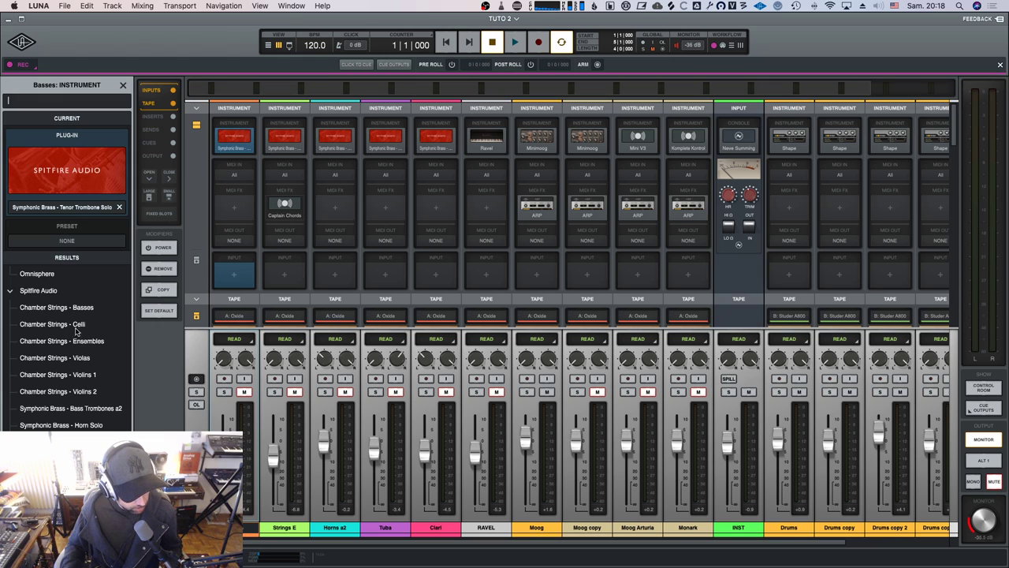
pyautogui.click(76, 328)
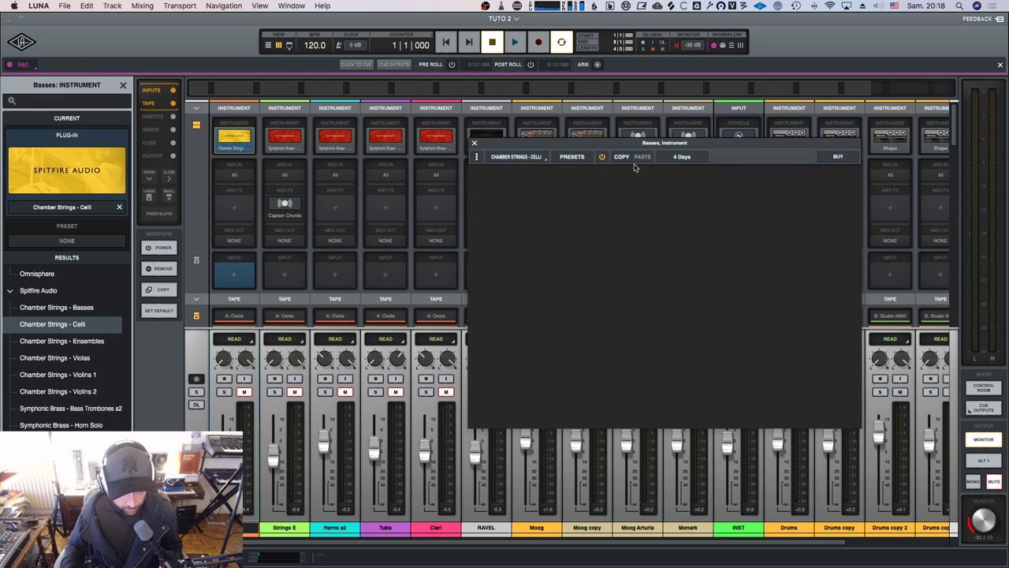
pyautogui.moveTo(625, 143); pyautogui.dragTo(535, 152)
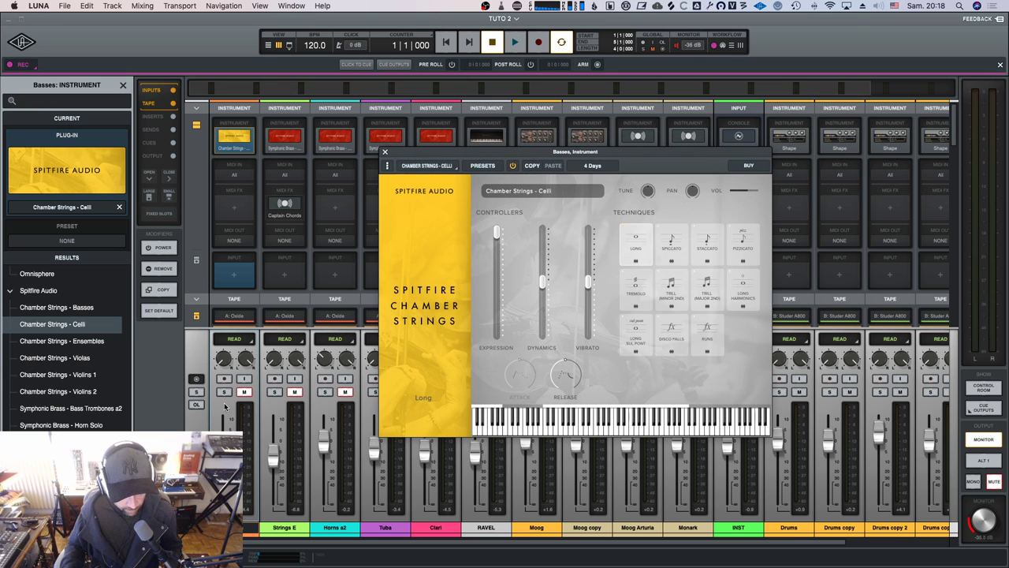
# Solo the Basses track and audition the Celli in playback with the Long Harmonics technique.
pyautogui.press('space')
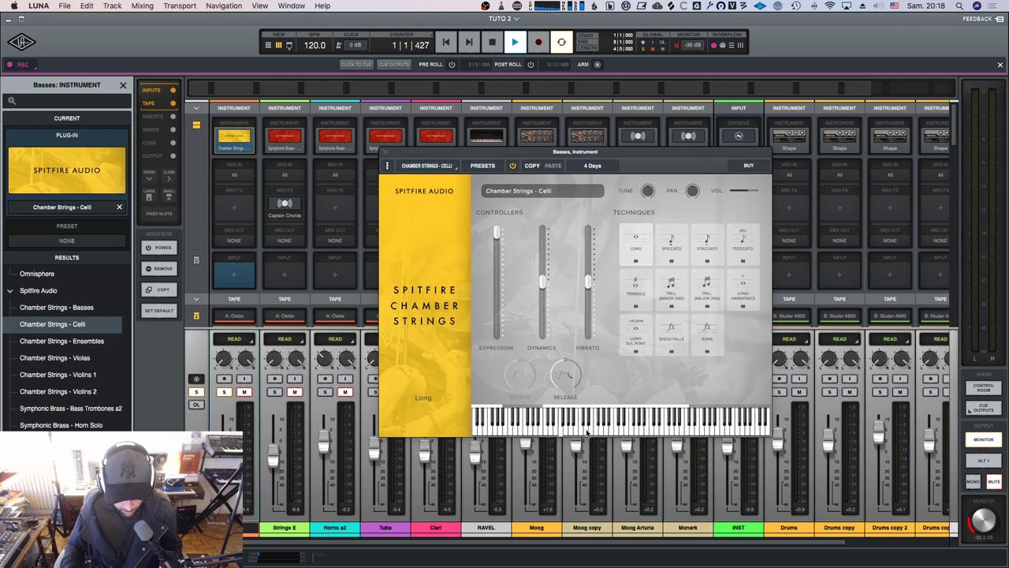
pyautogui.press('space')
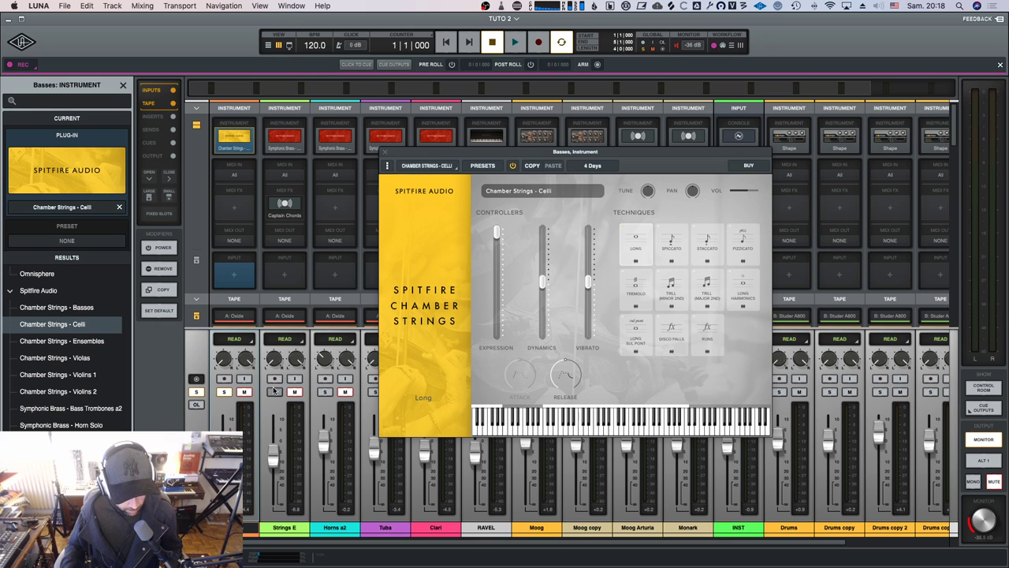
pyautogui.press('space')
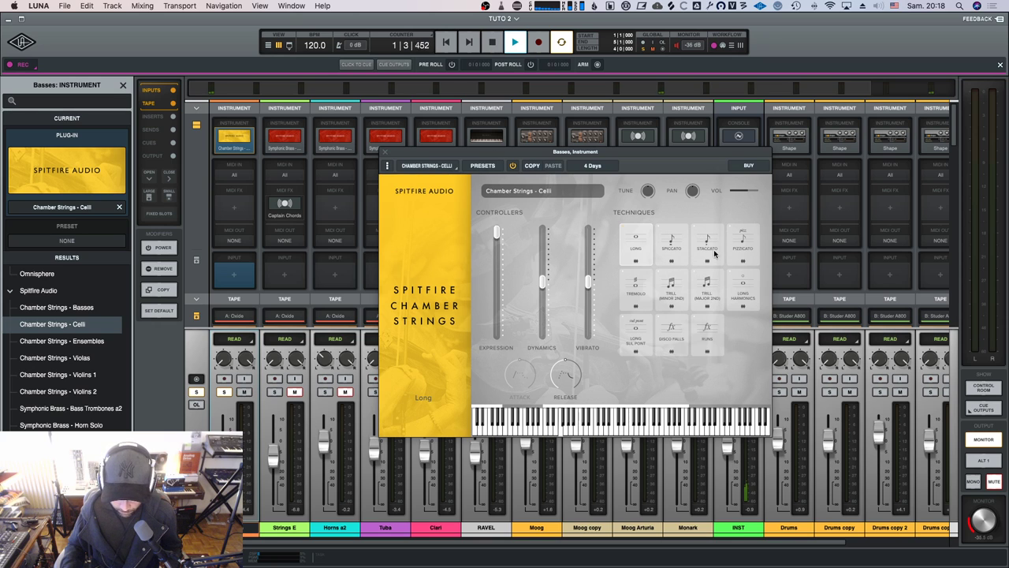
pyautogui.click(644, 303)
pyautogui.click(741, 296)
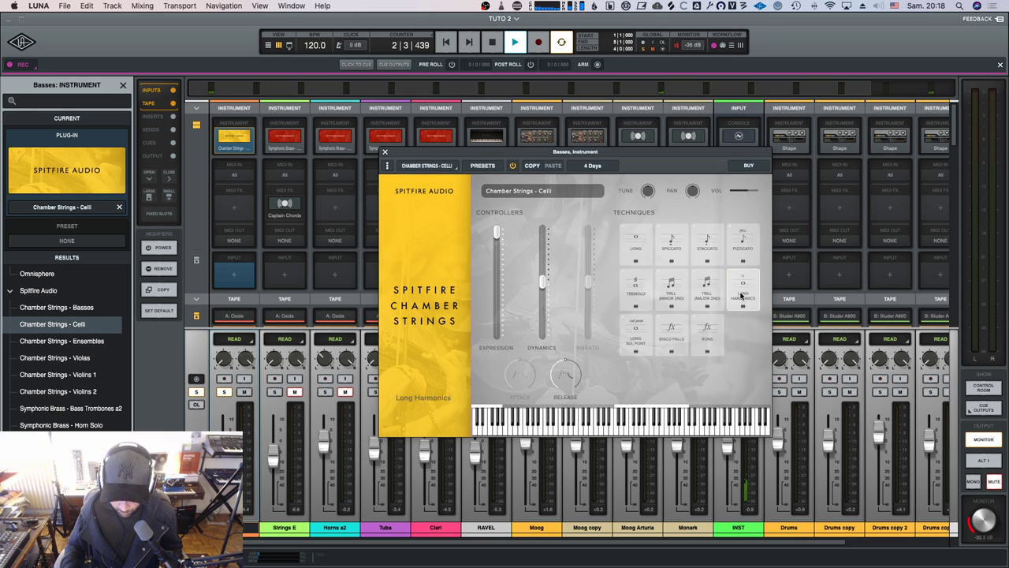
pyautogui.press('Return')
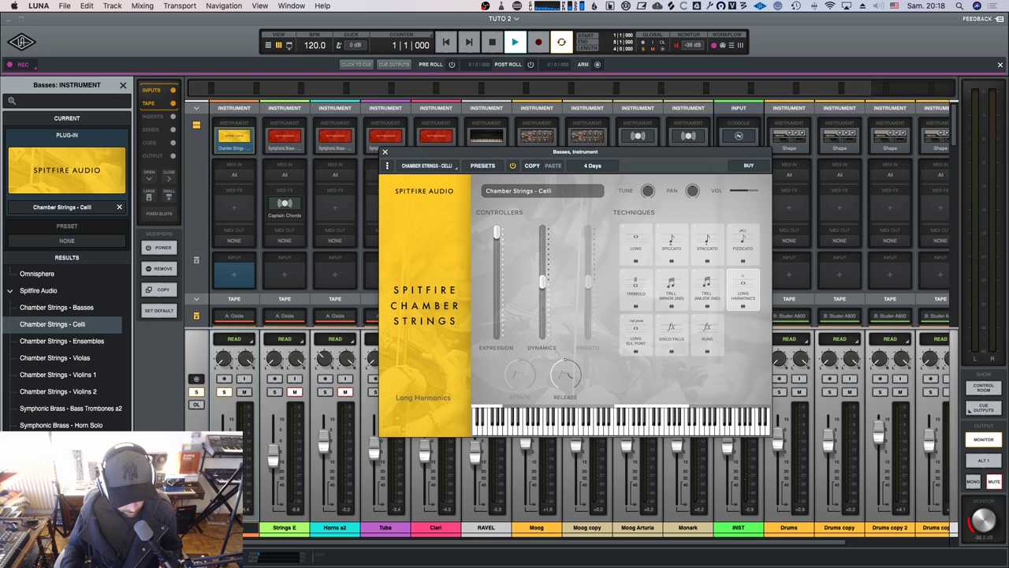
# Raise the Celli's Dynamics to maximum, audition other techniques ending on Trill (Minor 2nd), and close the instrument.
pyautogui.click(639, 246)
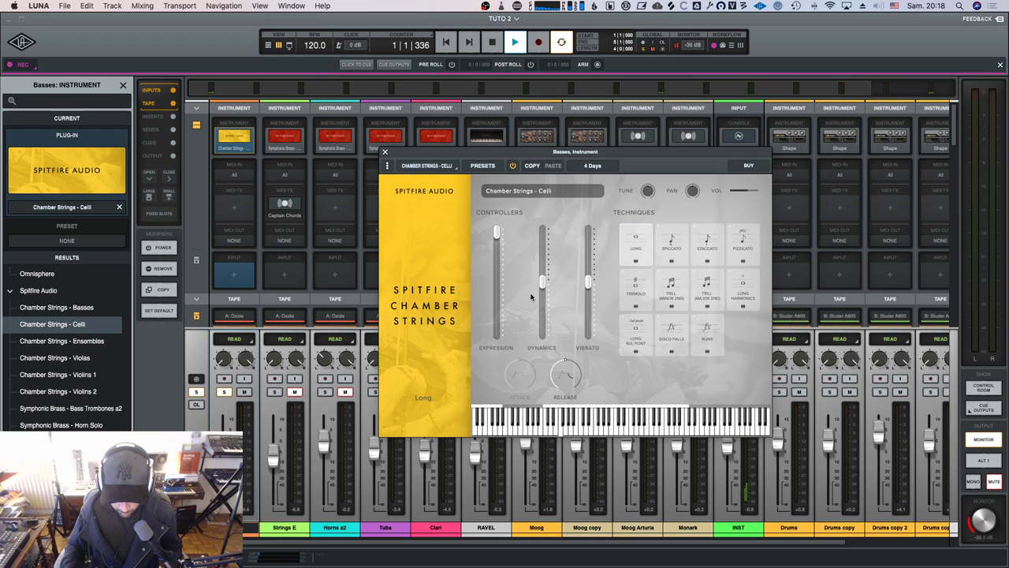
pyautogui.moveTo(542, 290); pyautogui.dragTo(548, 174)
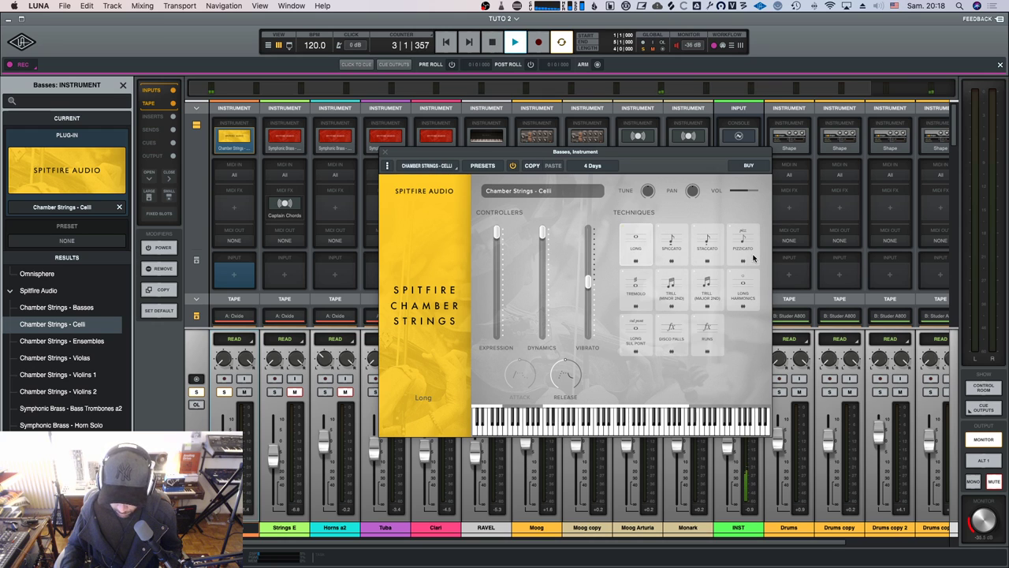
pyautogui.click(743, 246)
pyautogui.click(716, 244)
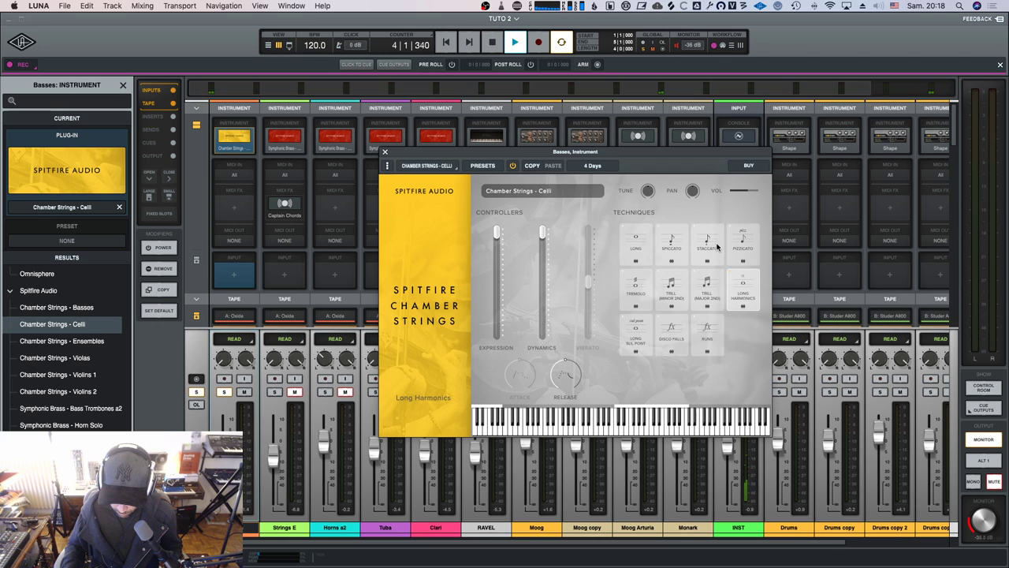
pyautogui.click(672, 288)
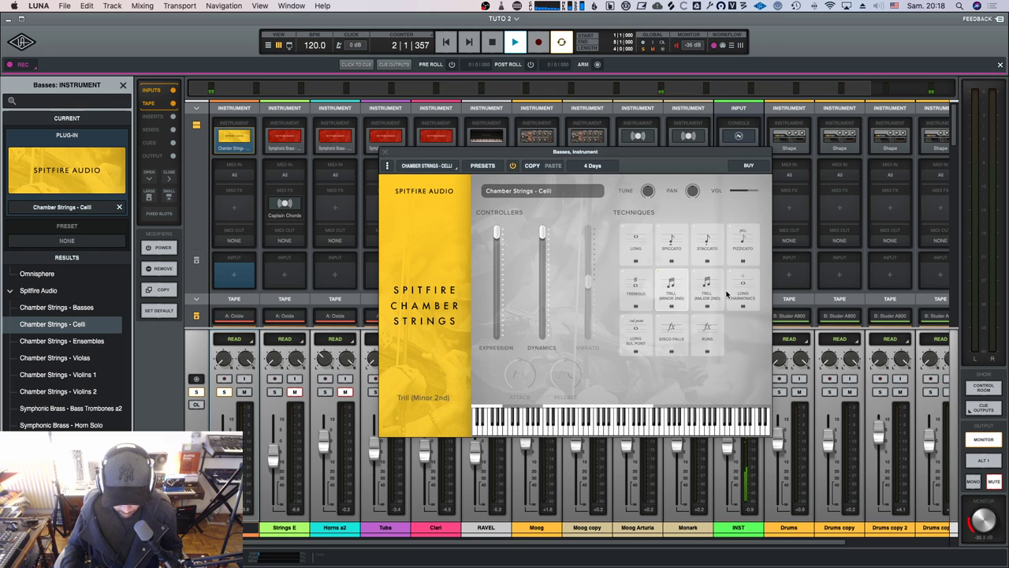
pyautogui.press('space')
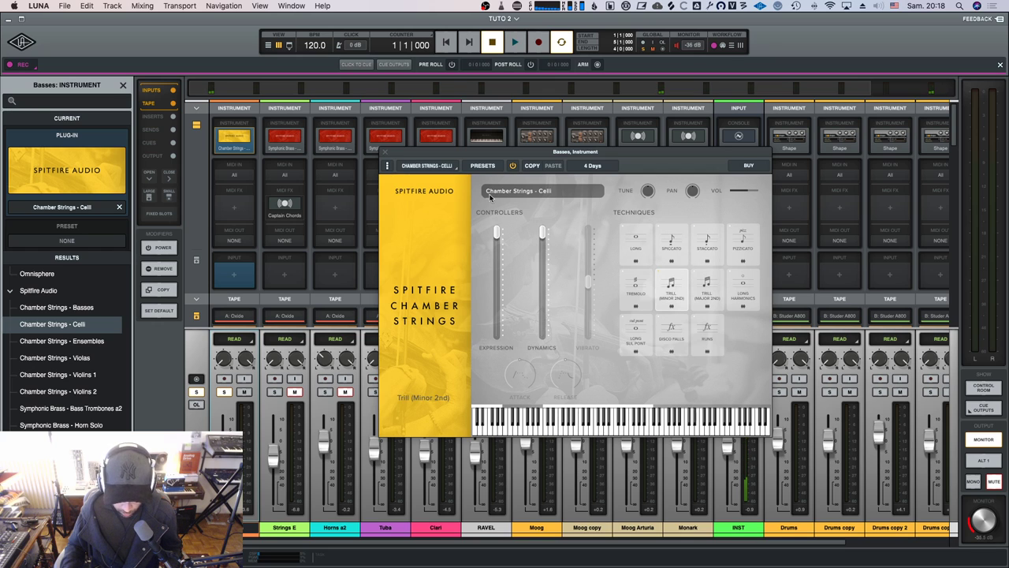
pyautogui.click(385, 152)
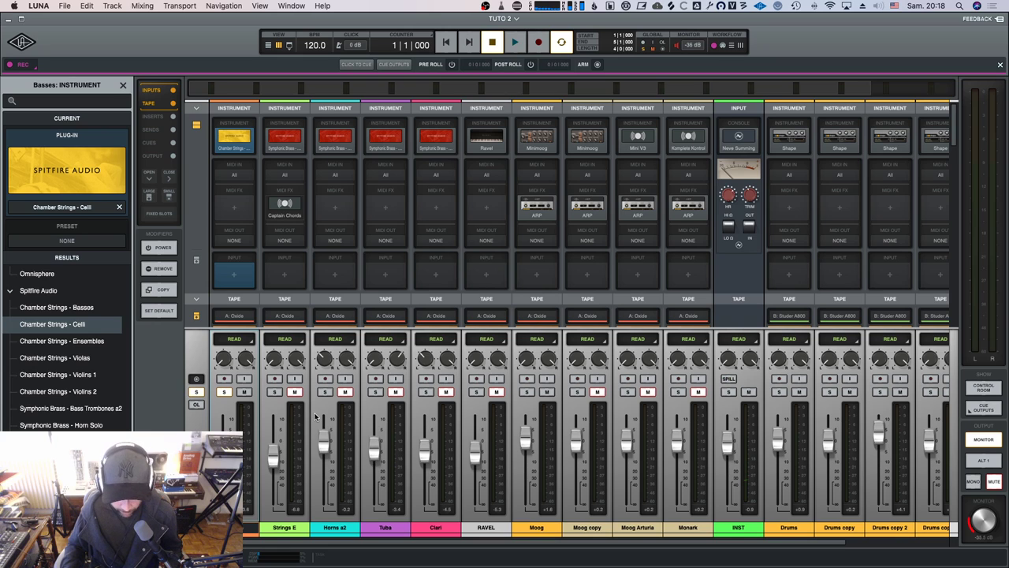
# Select the INST, DRUMS 1 and MAIN buses together and toggle their Neve Summing in/out switch during playback.
pyautogui.hscroll(1, 577, 341)
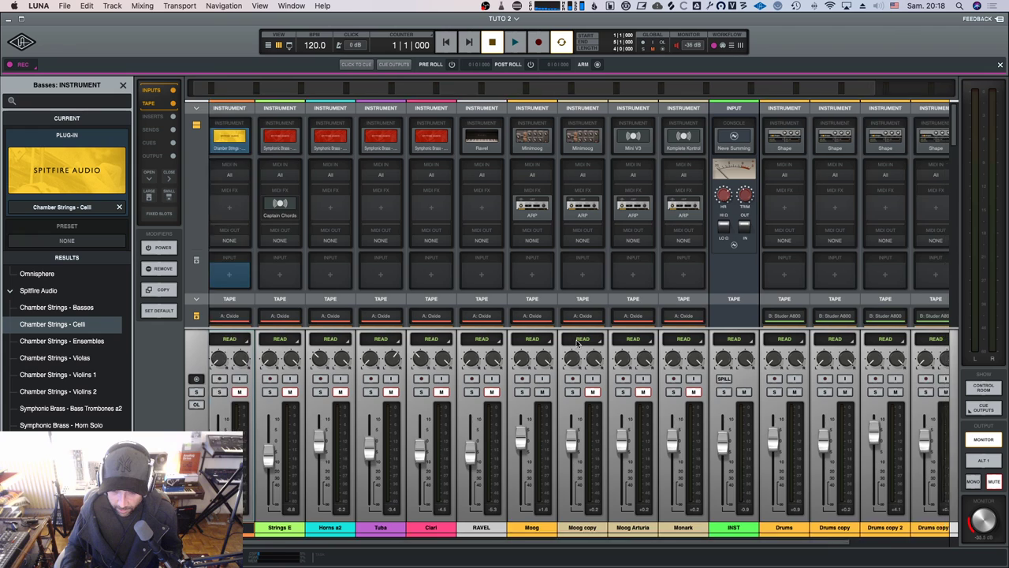
pyautogui.hscroll(5, 579, 342)
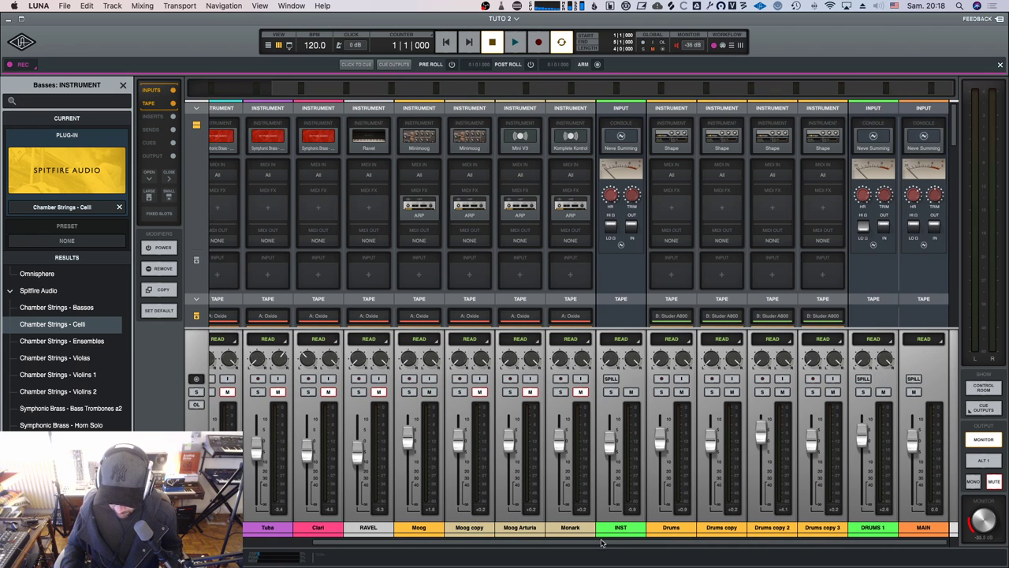
pyautogui.click(620, 527)
pyautogui.keyDown('super'); pyautogui.click(872, 527); pyautogui.keyUp('super')
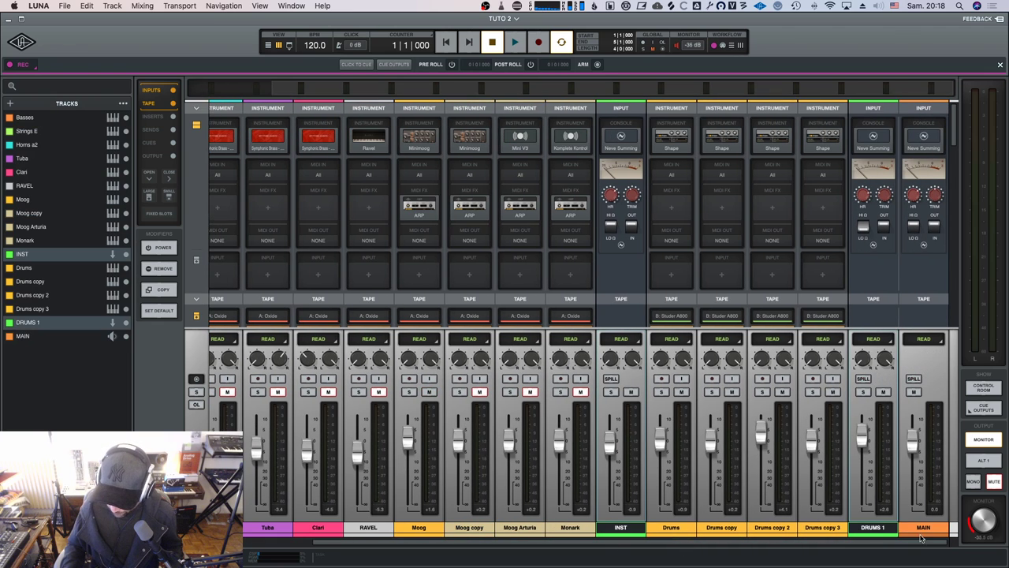
pyautogui.keyDown('super'); pyautogui.click(920, 534); pyautogui.keyUp('super')
pyautogui.press('space')
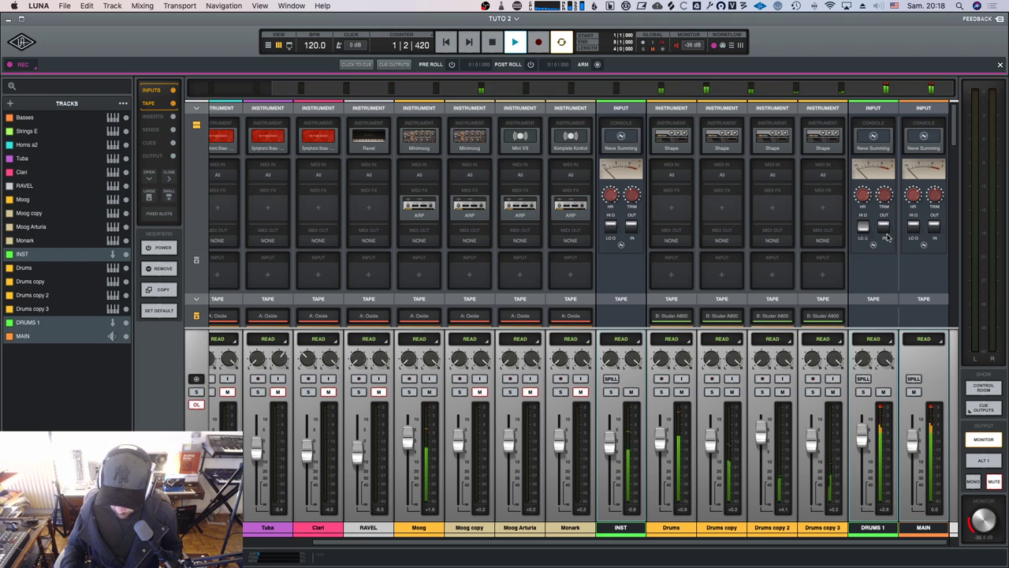
pyautogui.click(934, 227)
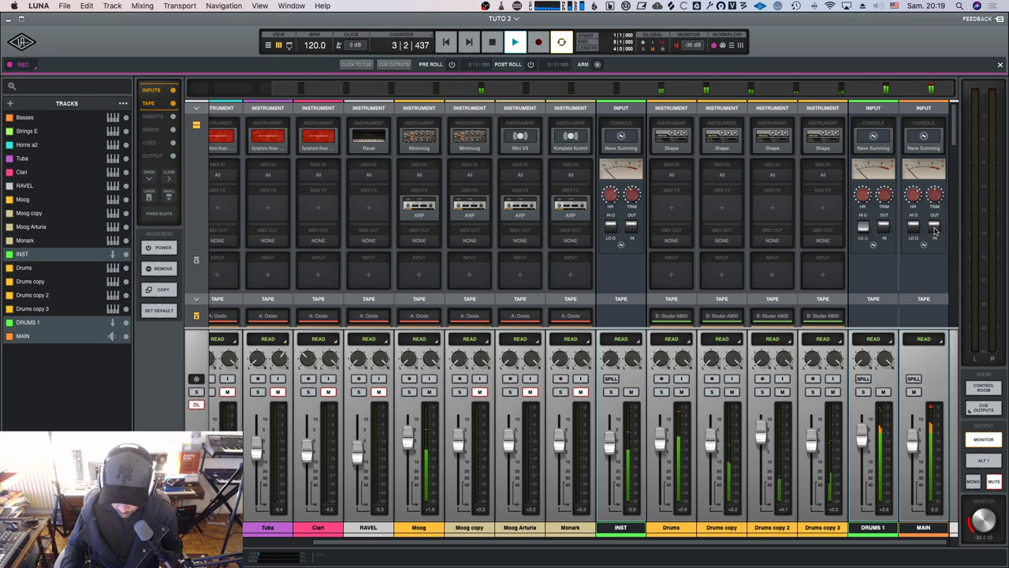
pyautogui.press('space')
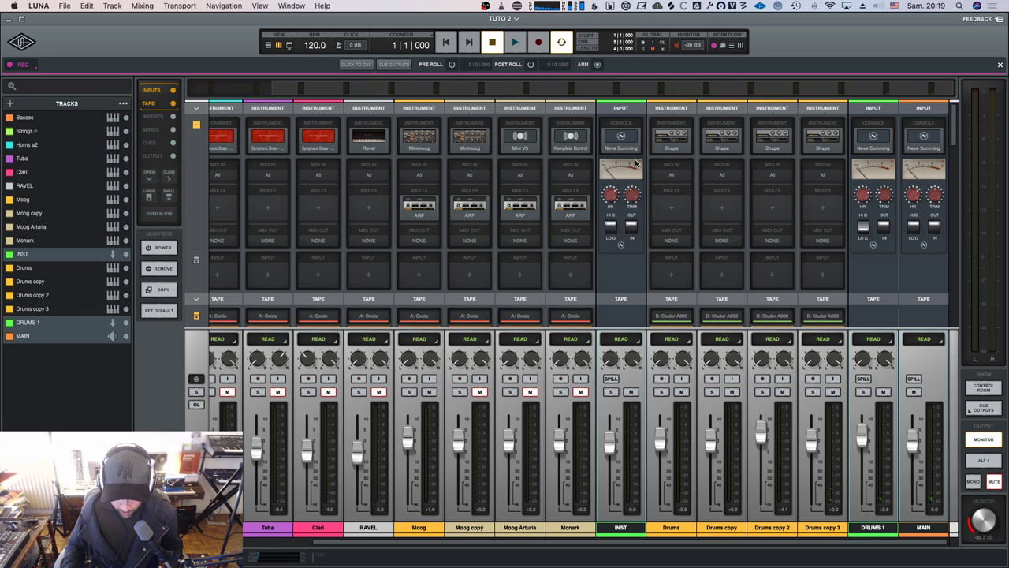
# Examine the Neve Summing, Tape and Inserts sections across the mixer's channels.
pyautogui.scroll(-5, 599, 237)
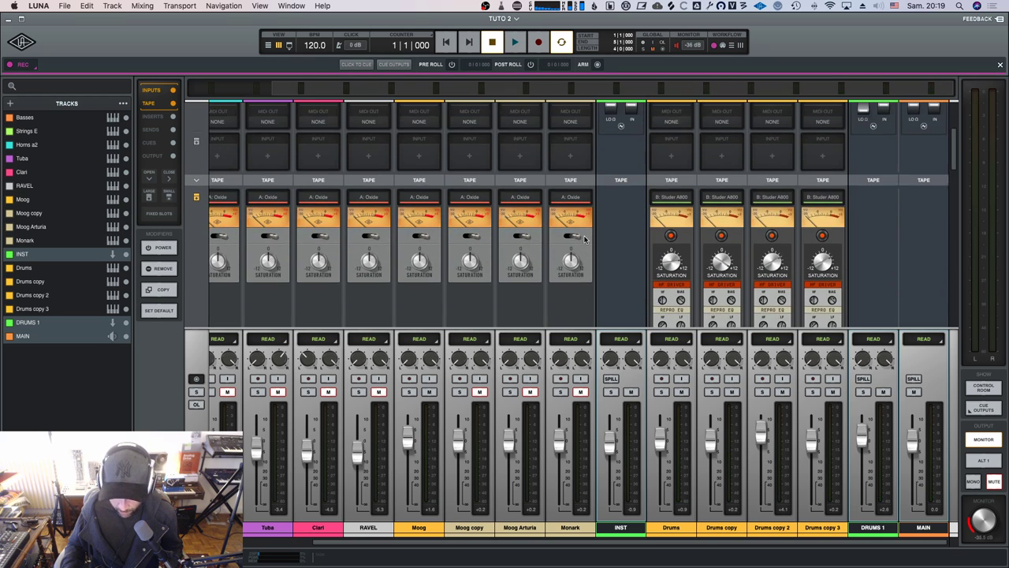
pyautogui.scroll(5, 647, 228)
pyautogui.scroll(-1, 682, 221)
pyautogui.scroll(-2, 682, 221)
pyautogui.scroll(1, 682, 220)
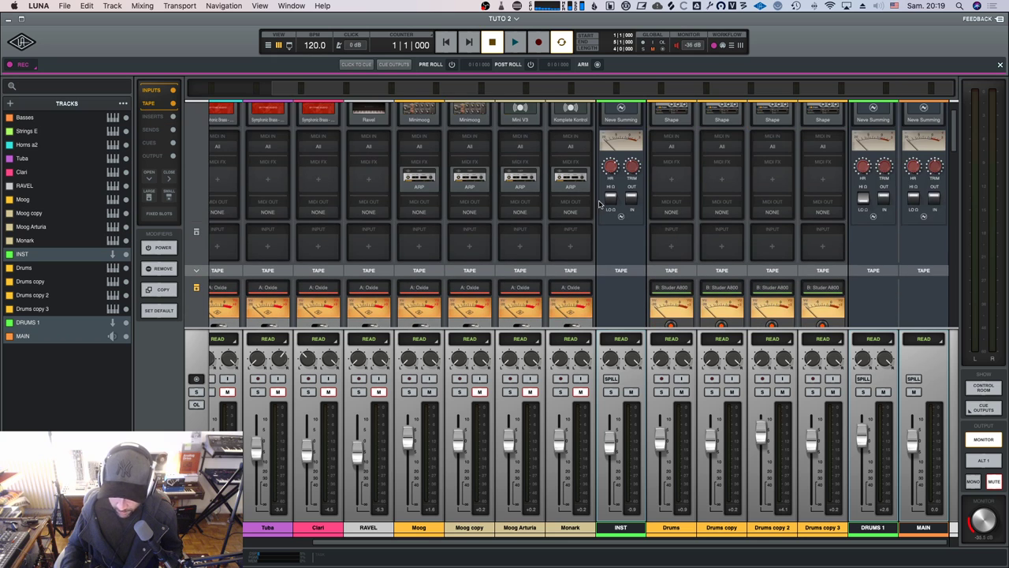
pyautogui.scroll(-3, 684, 223)
pyautogui.scroll(-3, 504, 248)
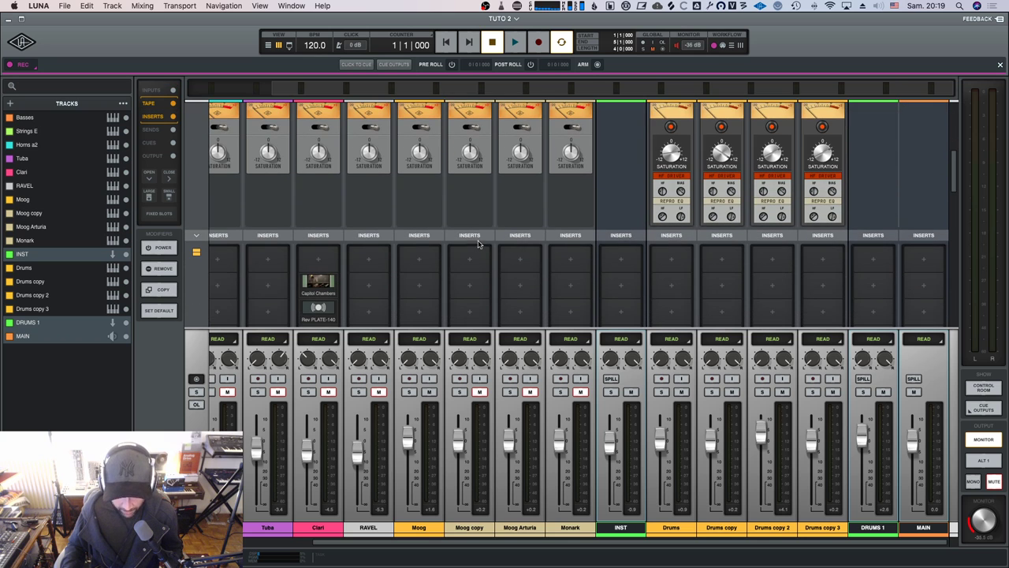
pyautogui.scroll(5, 433, 187)
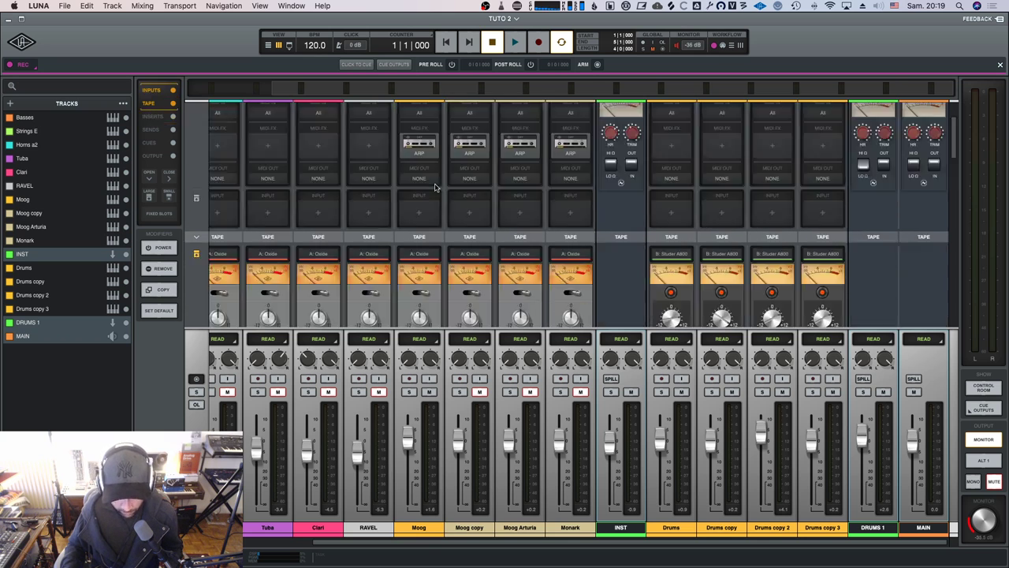
pyautogui.scroll(2, 433, 189)
# Open the Moog track's Minimoog, move its window clear of the channel strips, and solo the Moog track.
pyautogui.click(420, 146)
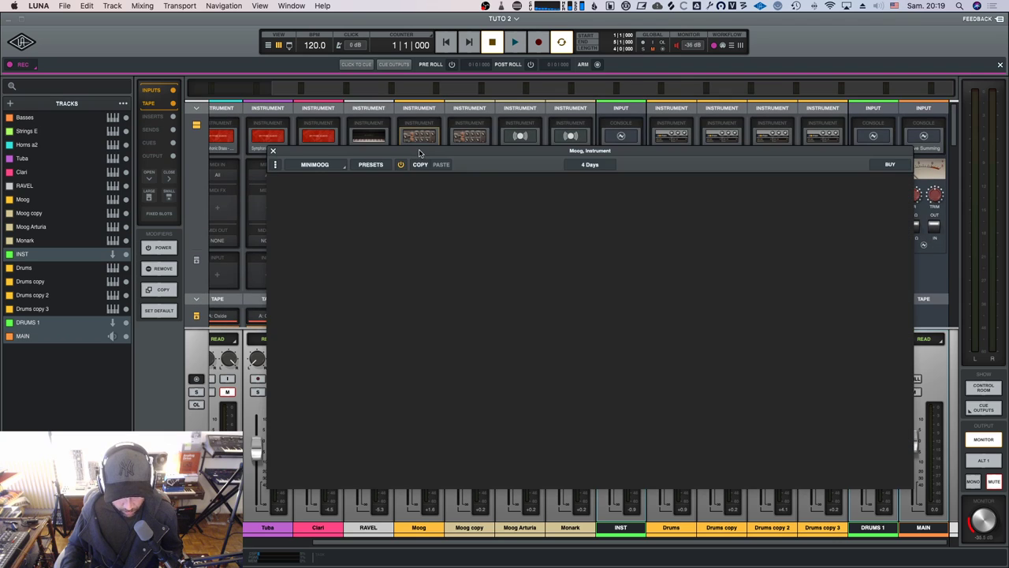
pyautogui.moveTo(480, 154); pyautogui.dragTo(309, 144)
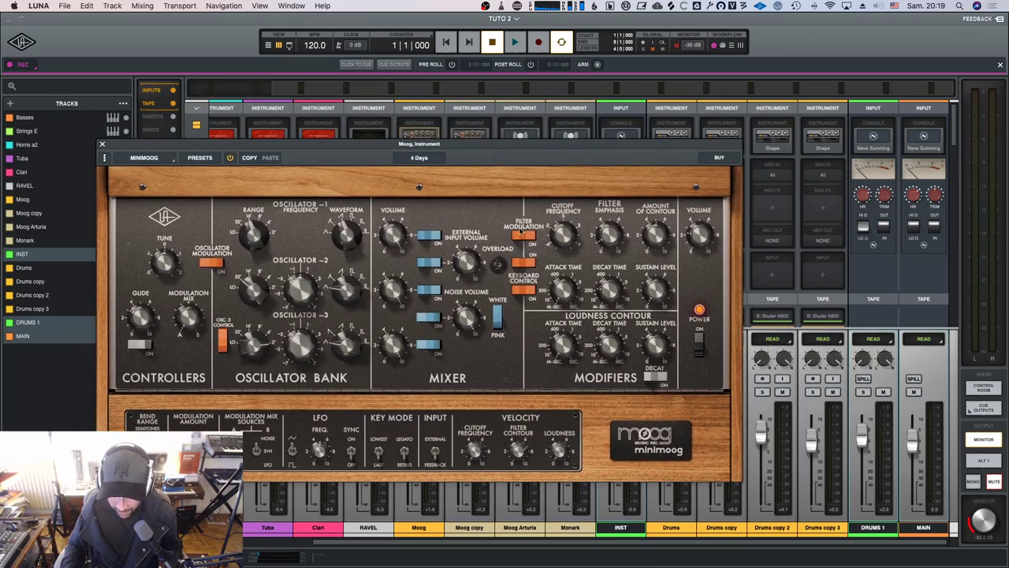
pyautogui.moveTo(560, 150); pyautogui.dragTo(750, 101)
pyautogui.moveTo(558, 98); pyautogui.dragTo(803, 104)
pyautogui.click(424, 391)
pyautogui.click(409, 391)
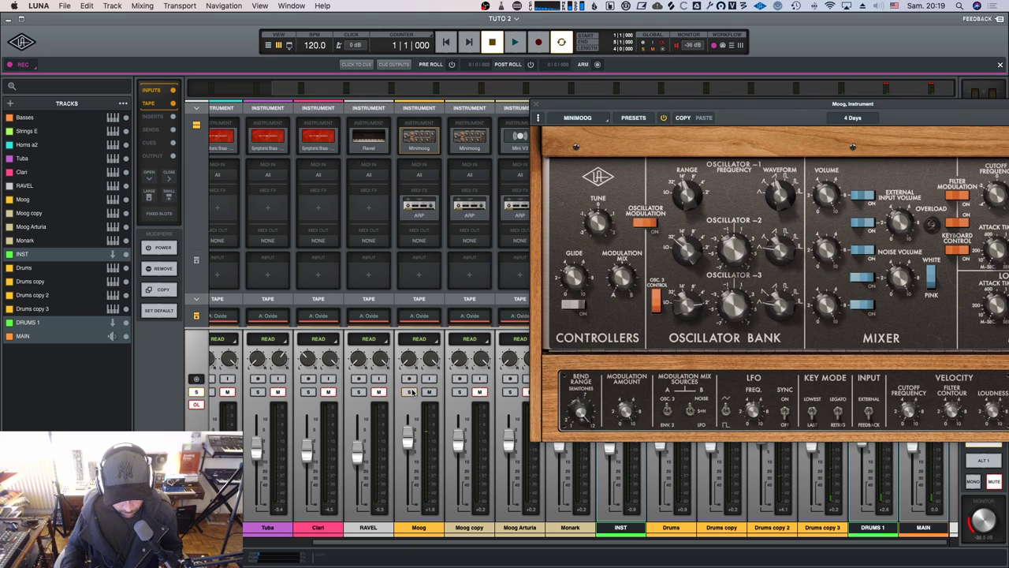
# Audition the Moog track's current Minimoog sound in playback with the instrument window fully in view.
pyautogui.press('space')
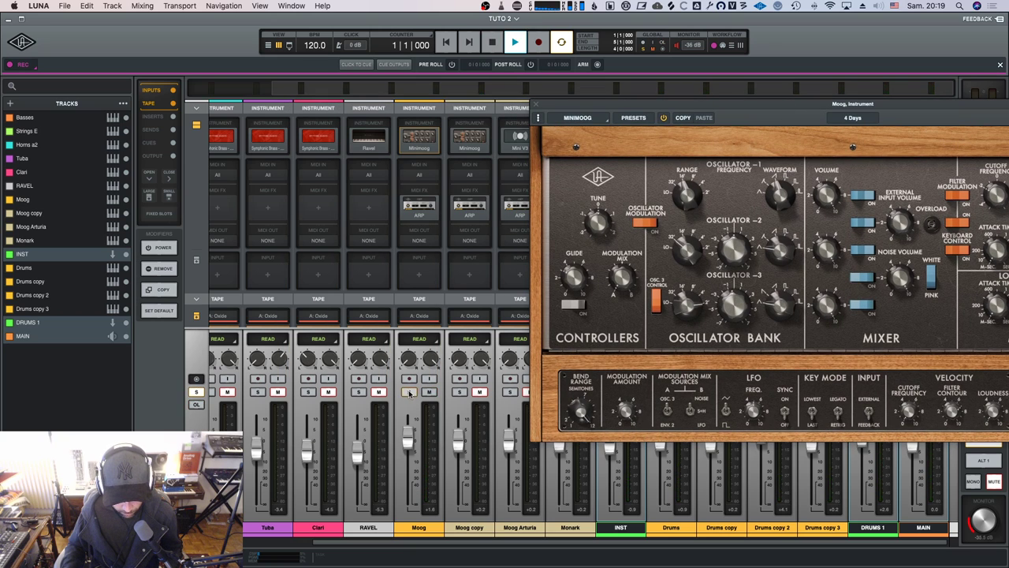
pyautogui.moveTo(660, 105); pyautogui.dragTo(404, 120)
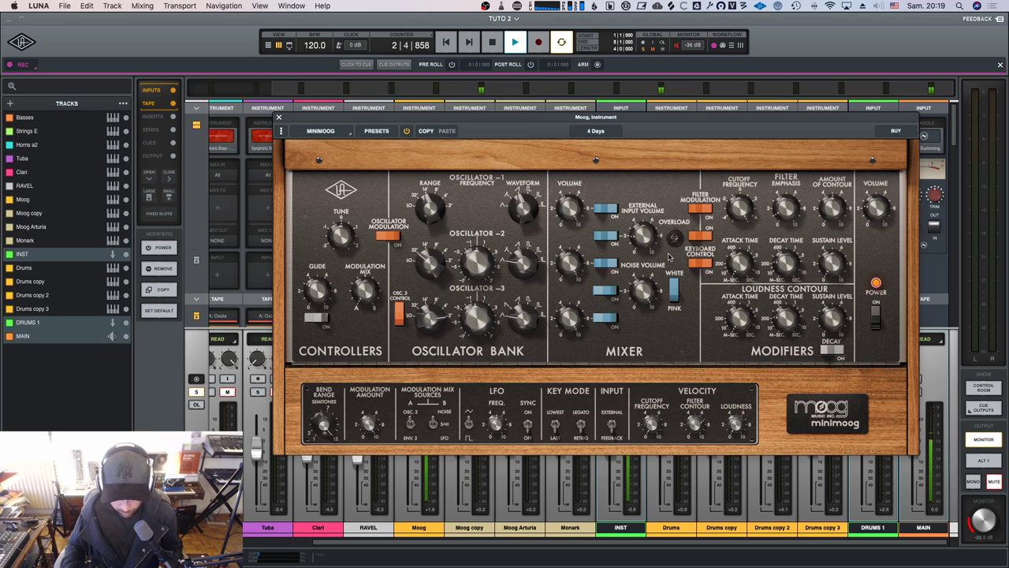
pyautogui.press('space')
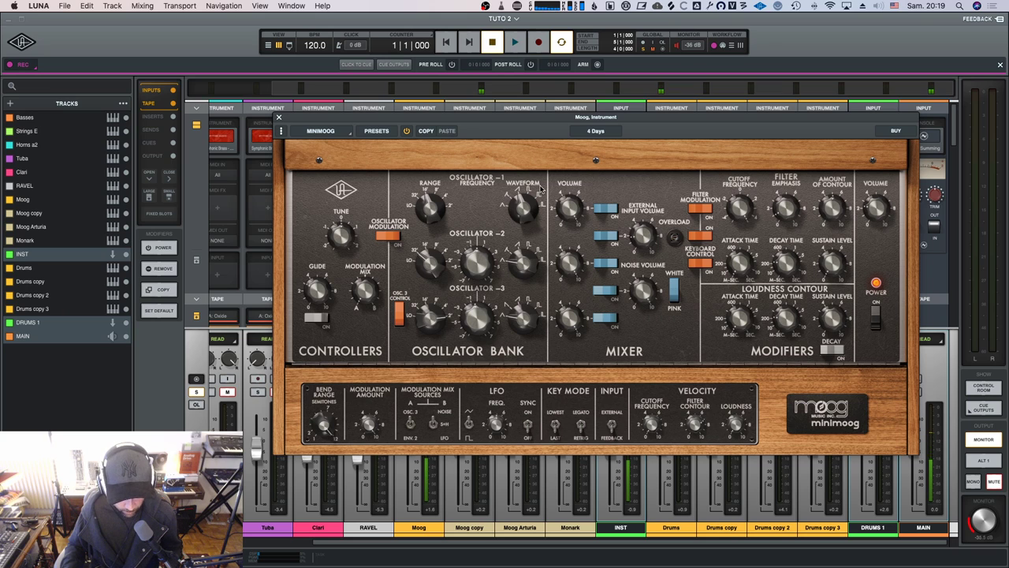
# Load the User preset Arkitek from the Minimoog's preset browser and audition it in playback.
pyautogui.click(376, 130)
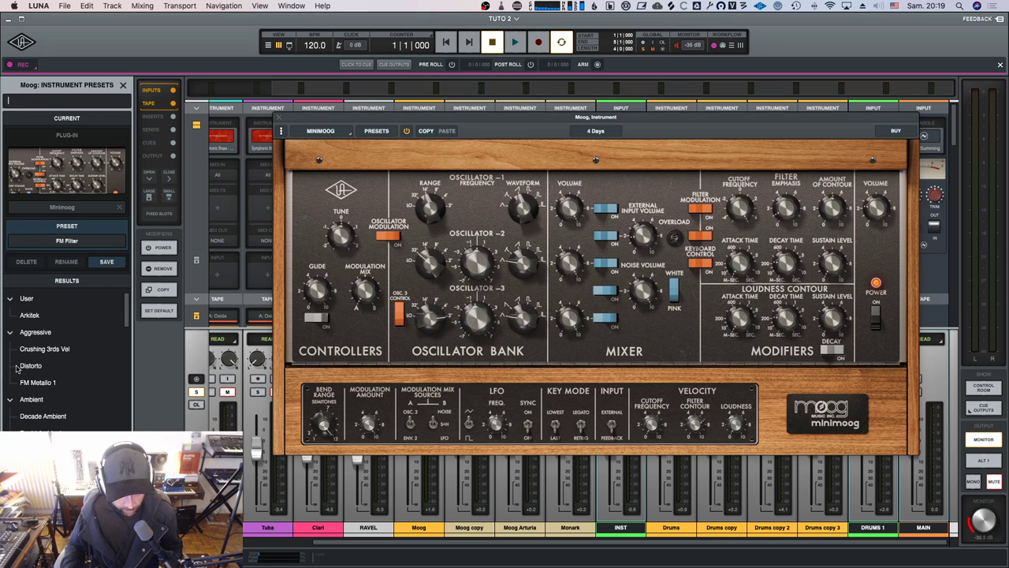
pyautogui.click(32, 316)
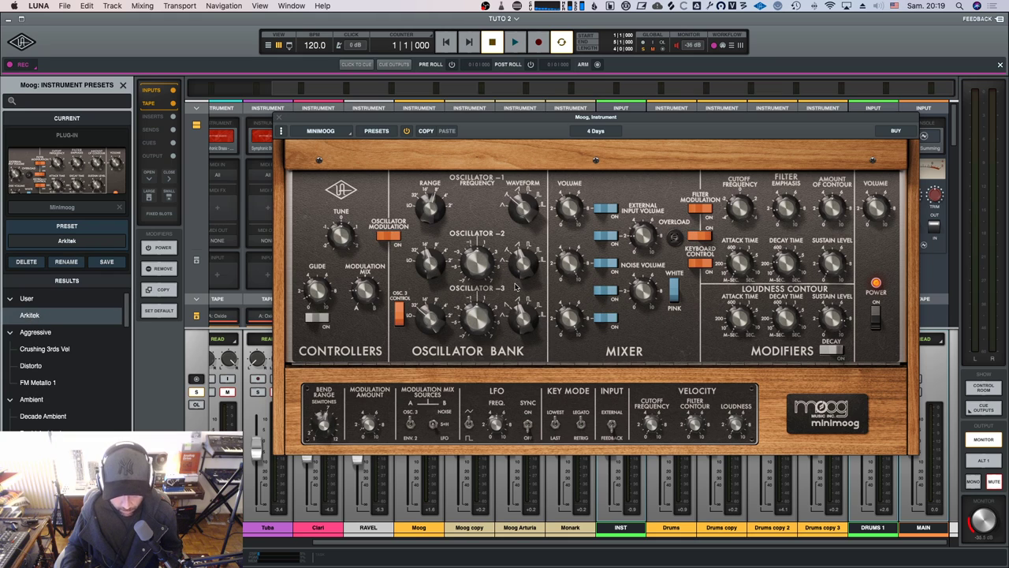
pyautogui.press('space')
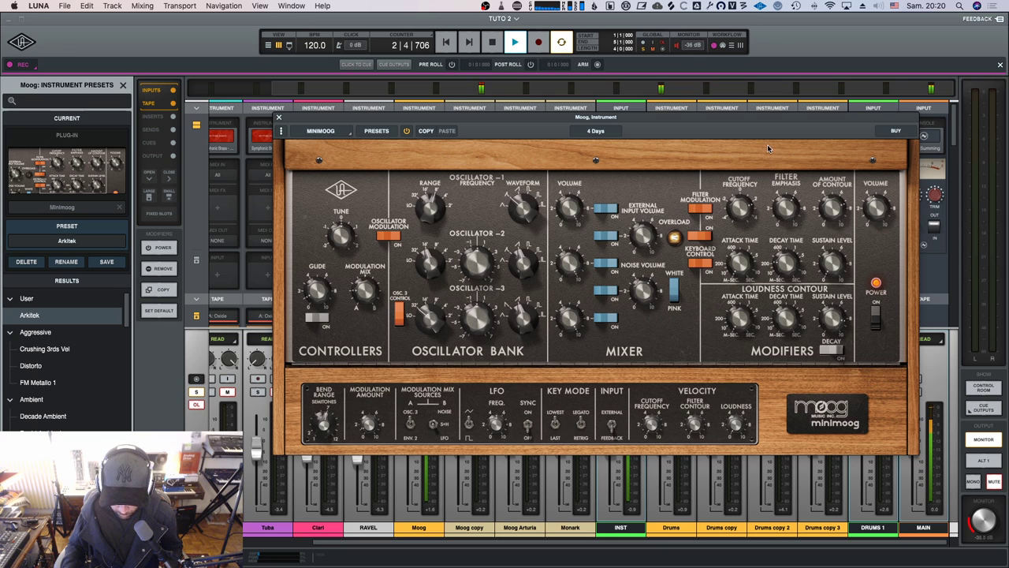
pyautogui.press('space')
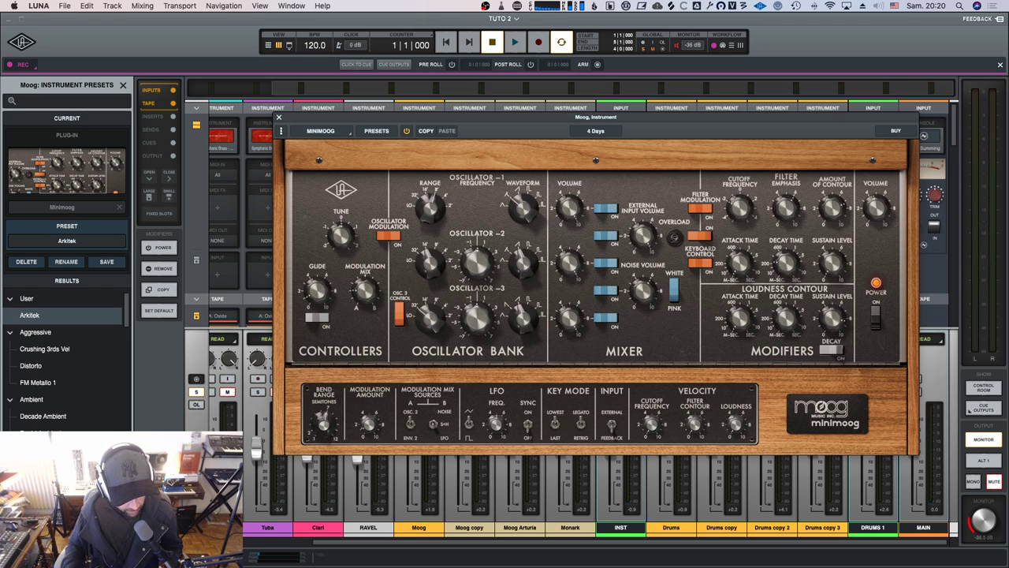
# Audition the Minimoog's Bass presets during playback, from Bass 1 through Parlimentarian Bassus.
pyautogui.scroll(-5, 66, 348)
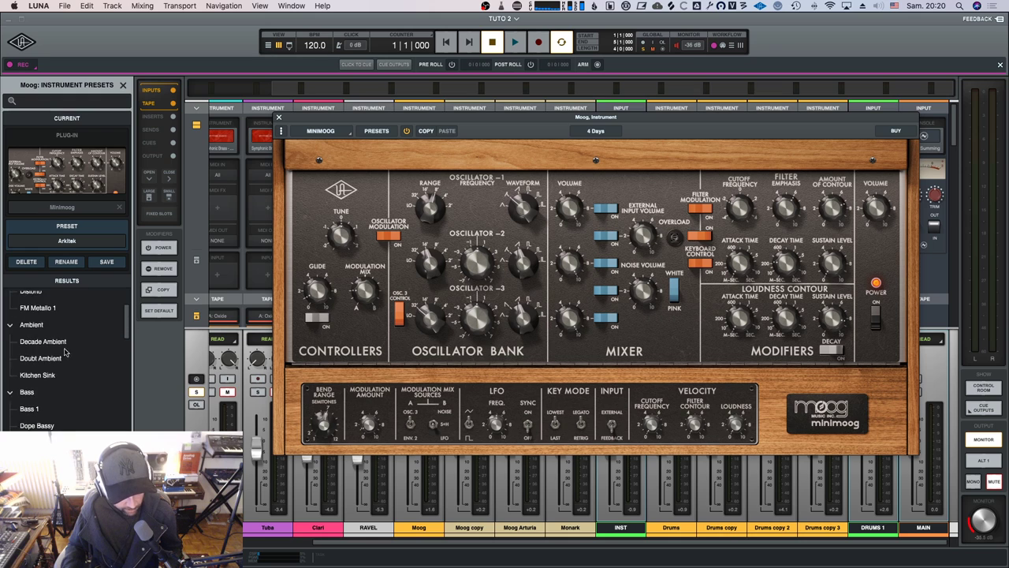
pyautogui.scroll(-1, 49, 341)
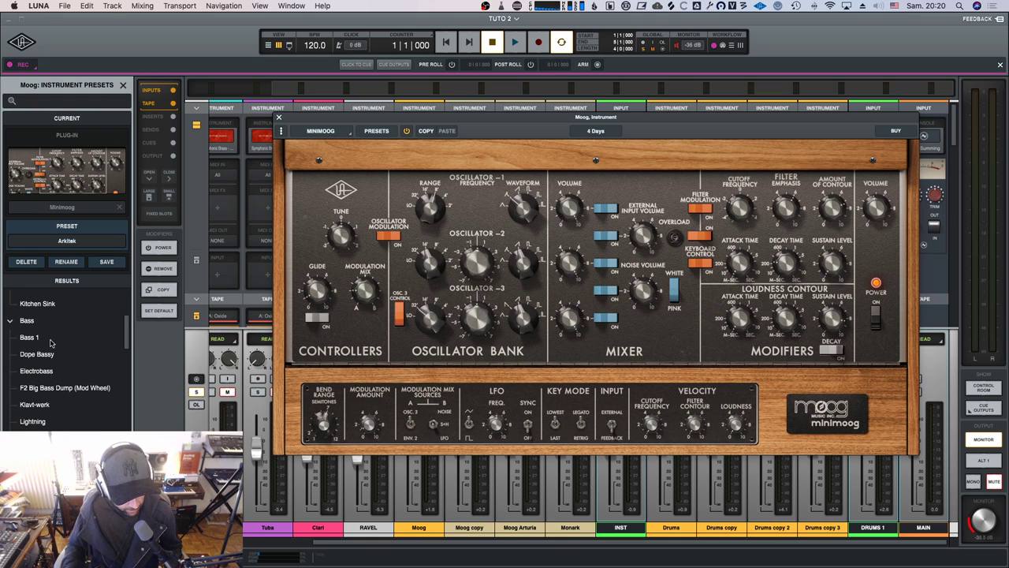
pyautogui.press('space')
pyautogui.click(31, 339)
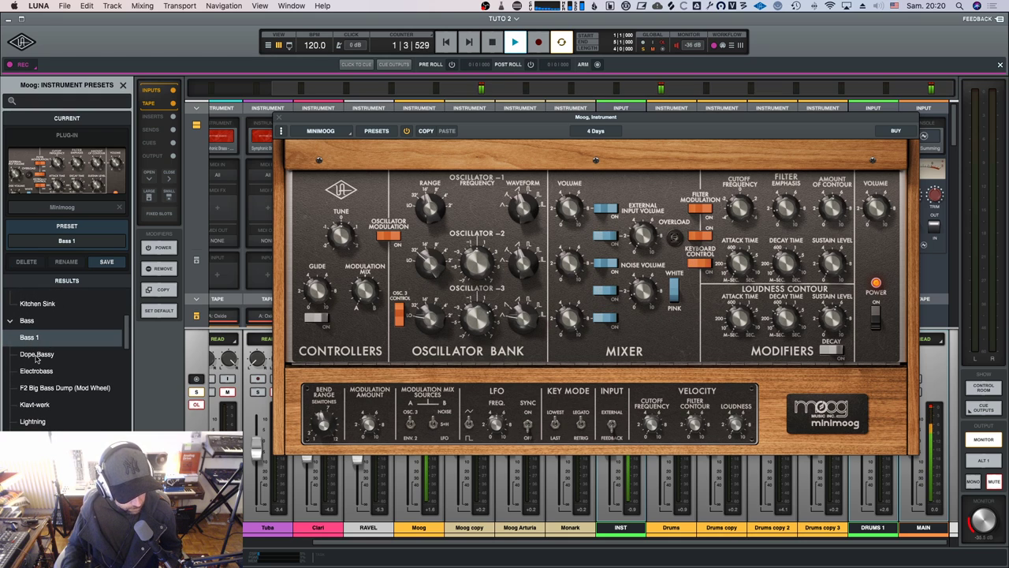
pyautogui.click(36, 357)
pyautogui.click(35, 373)
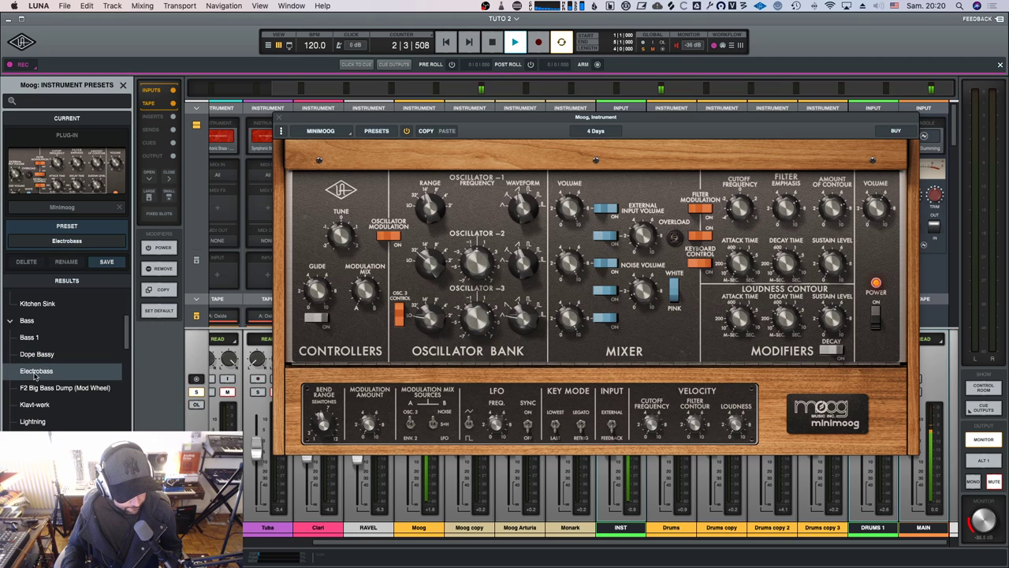
pyautogui.click(37, 387)
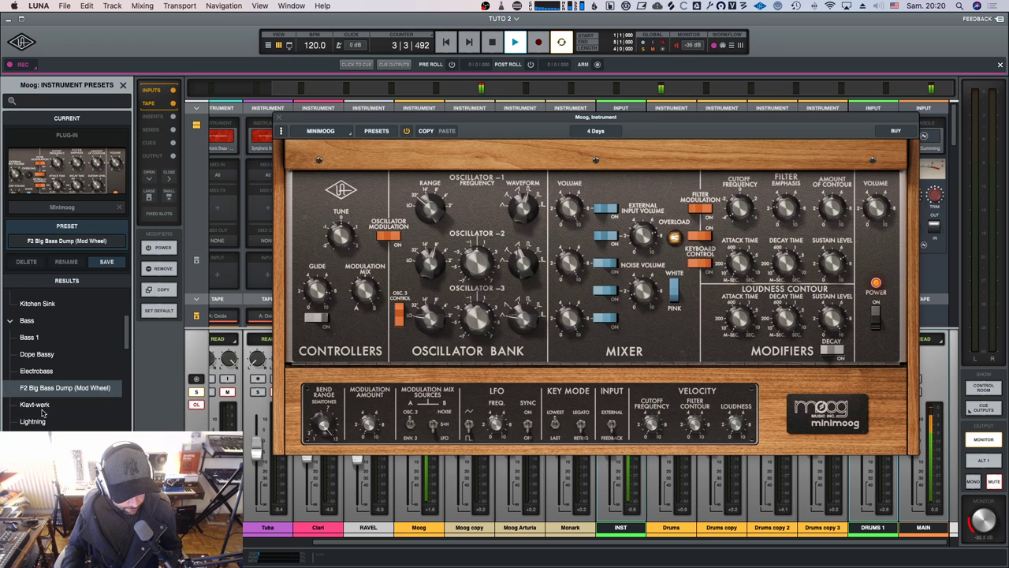
pyautogui.click(37, 407)
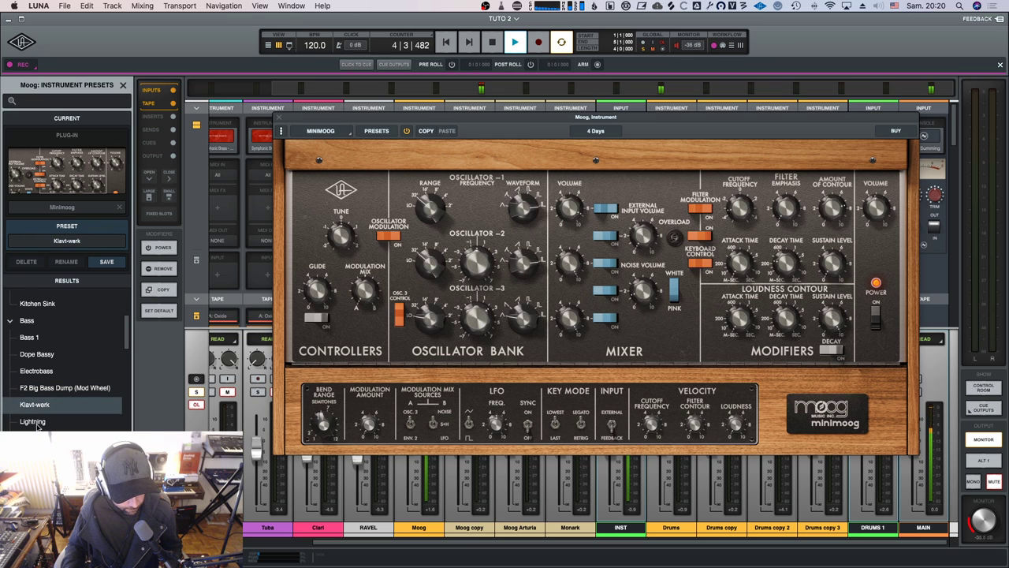
pyautogui.click(37, 426)
pyautogui.click(38, 439)
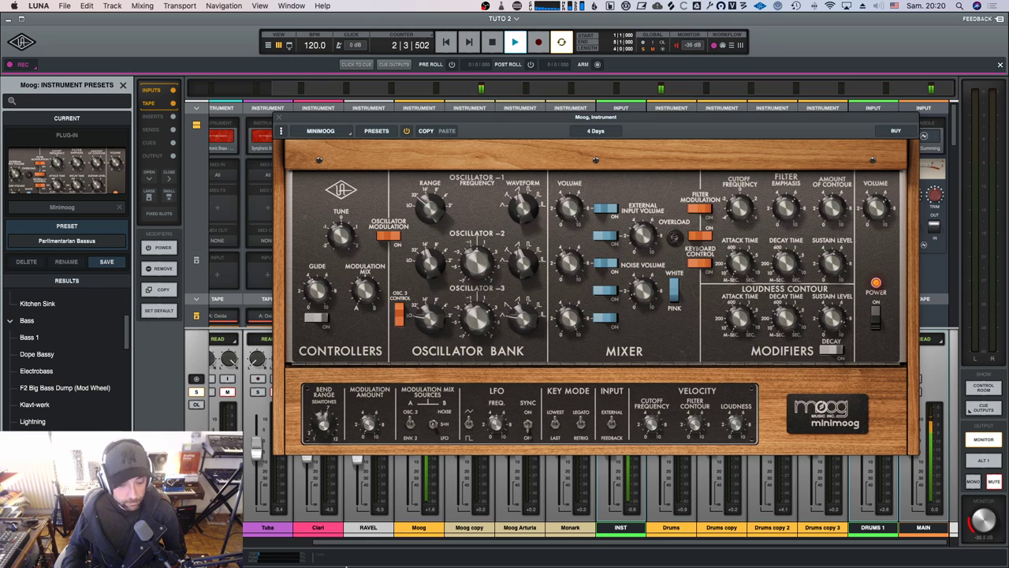
# Continue auditioning the Minimoog's Bass presets, from Sick Filtered Bass Sub through Vel Bass Seq 1.
pyautogui.press('Down')
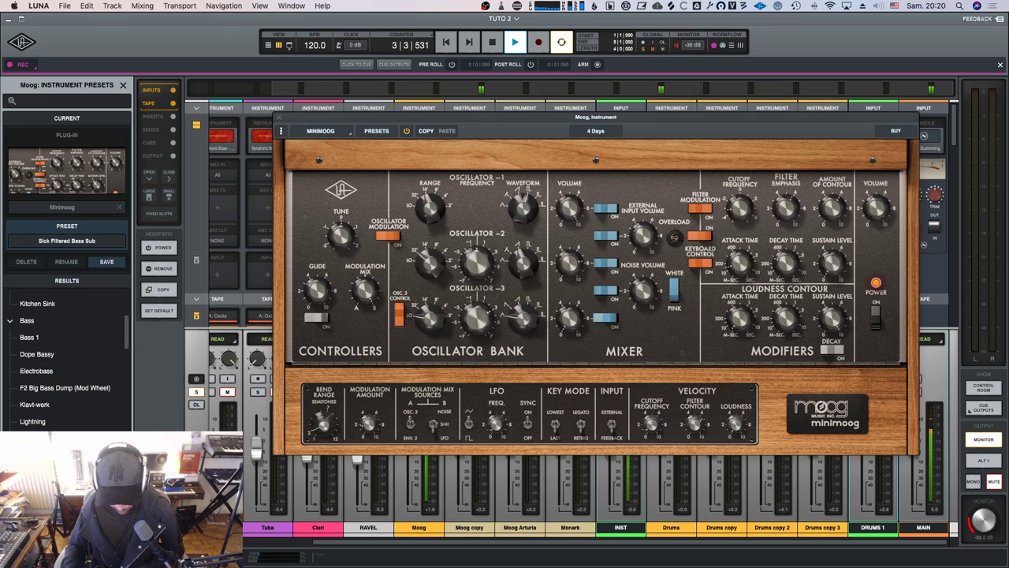
pyautogui.press('Down')
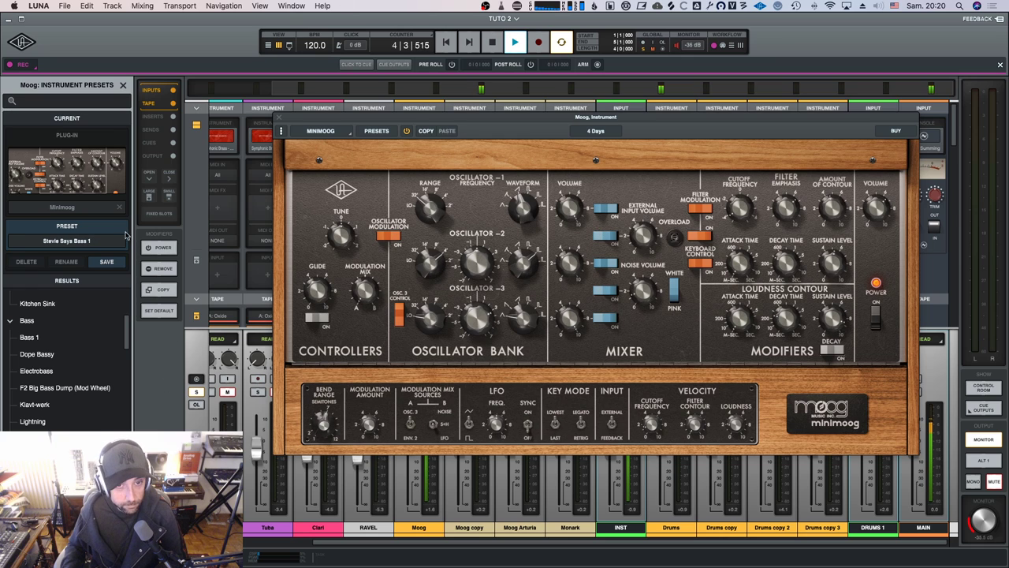
pyautogui.press('Down')
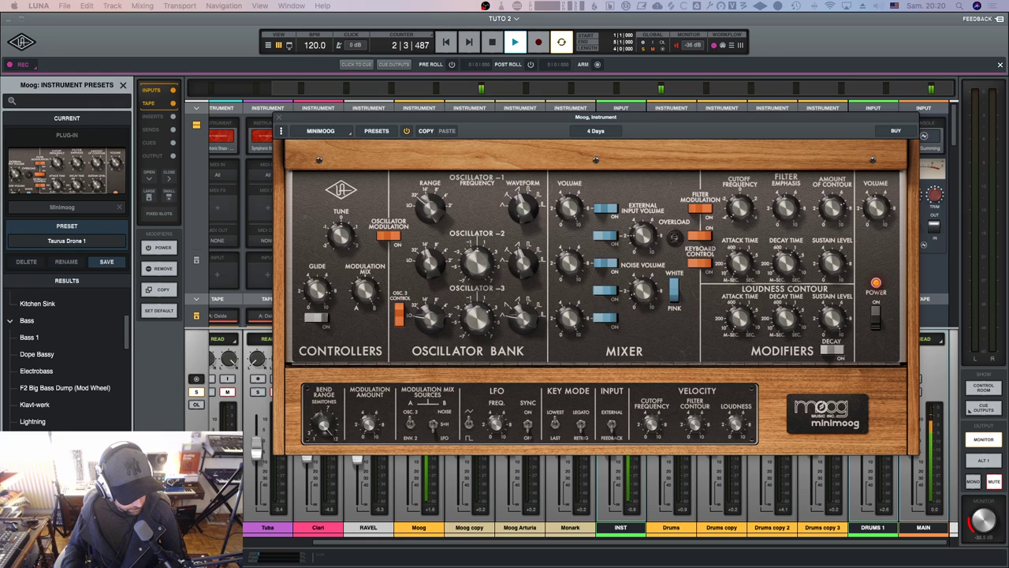
pyautogui.press('Down')
pyautogui.scroll(-2, 36, 368)
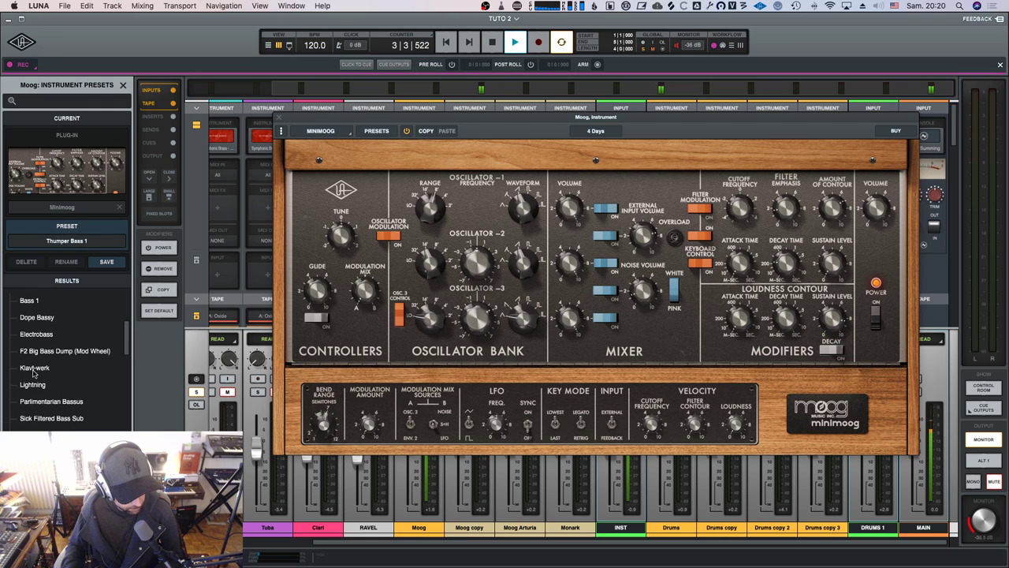
pyautogui.scroll(-2, 35, 368)
pyautogui.press('Down')
pyautogui.scroll(-4, 35, 364)
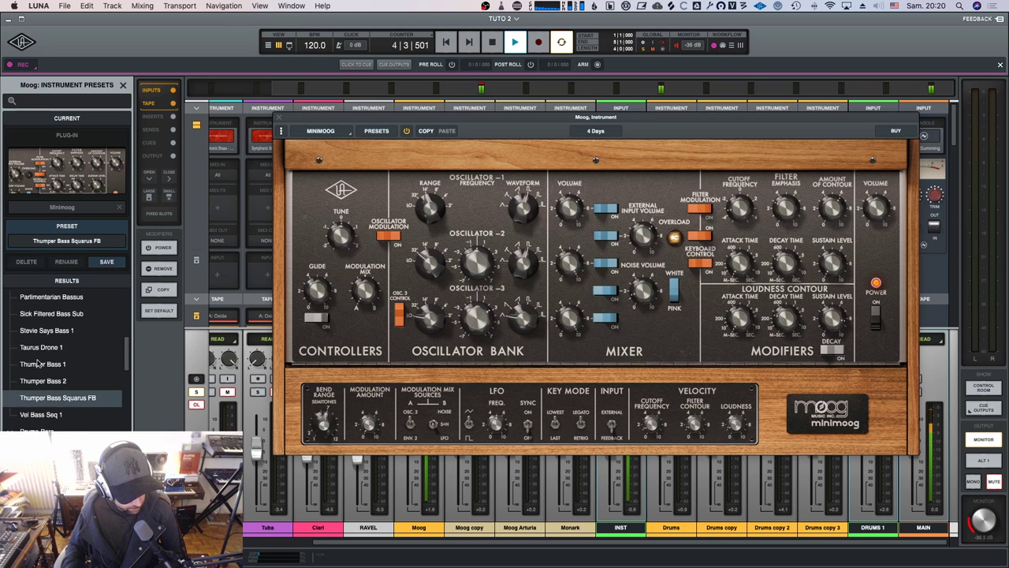
pyautogui.press('Down')
pyautogui.scroll(-3, 35, 362)
# Audition the Minimoog's Drums-Perc presets during playback, from 80's Snare Layer through Log Drum.
pyautogui.press('Down')
pyautogui.scroll(-1, 36, 363)
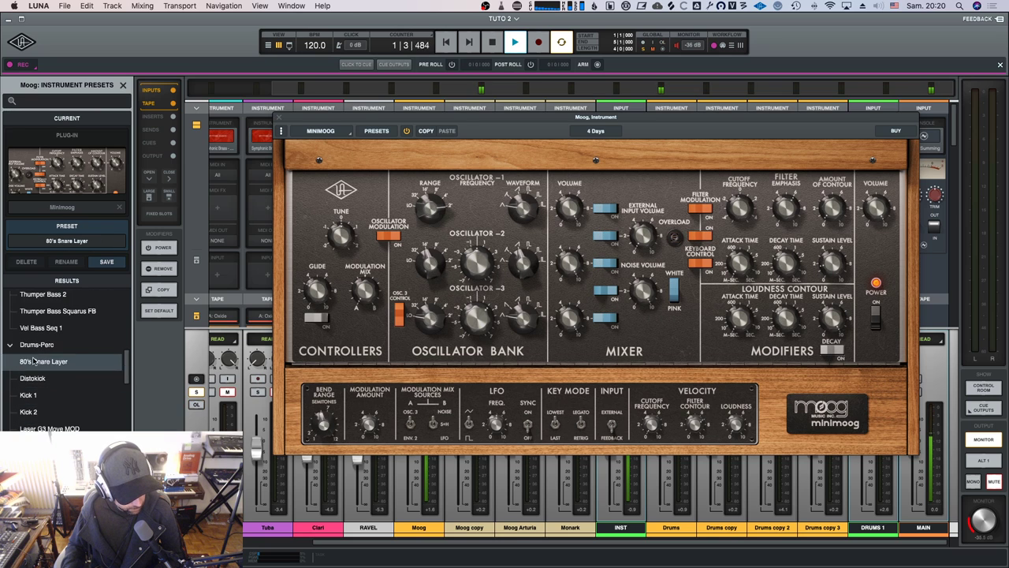
pyautogui.press('Down')
pyautogui.scroll(-2, 30, 359)
pyautogui.press('Down')
pyautogui.press('Down')
pyautogui.press('Down')
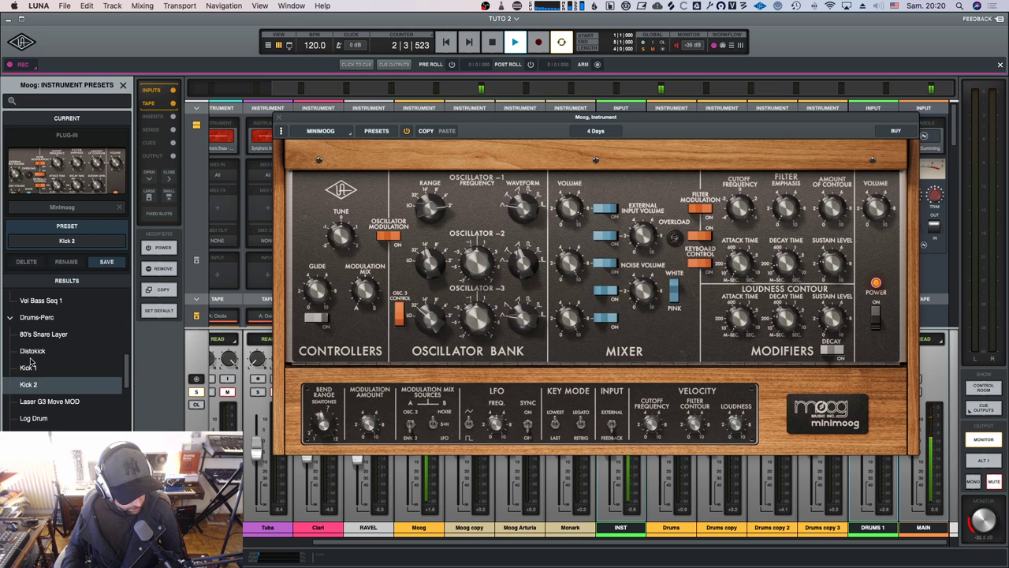
pyautogui.scroll(-4, 30, 361)
pyautogui.press('Down')
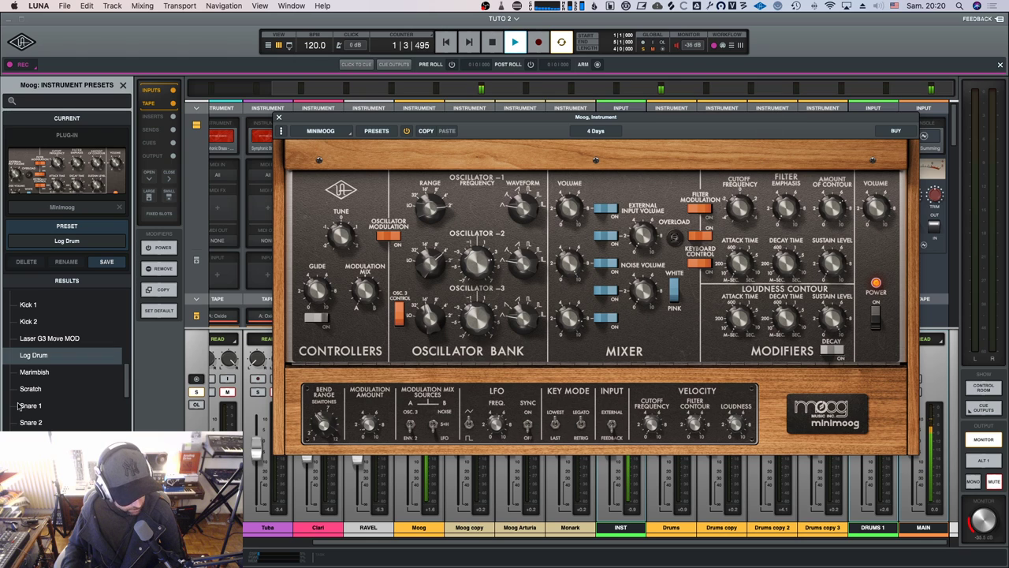
# Audition the remaining Drums-Perc presets and go on into the FX presets, including Illegal Fireworks and S&H Sync.
pyautogui.scroll(-5, 17, 404)
pyautogui.press('Down')
pyautogui.press('Down')
pyautogui.press('Down')
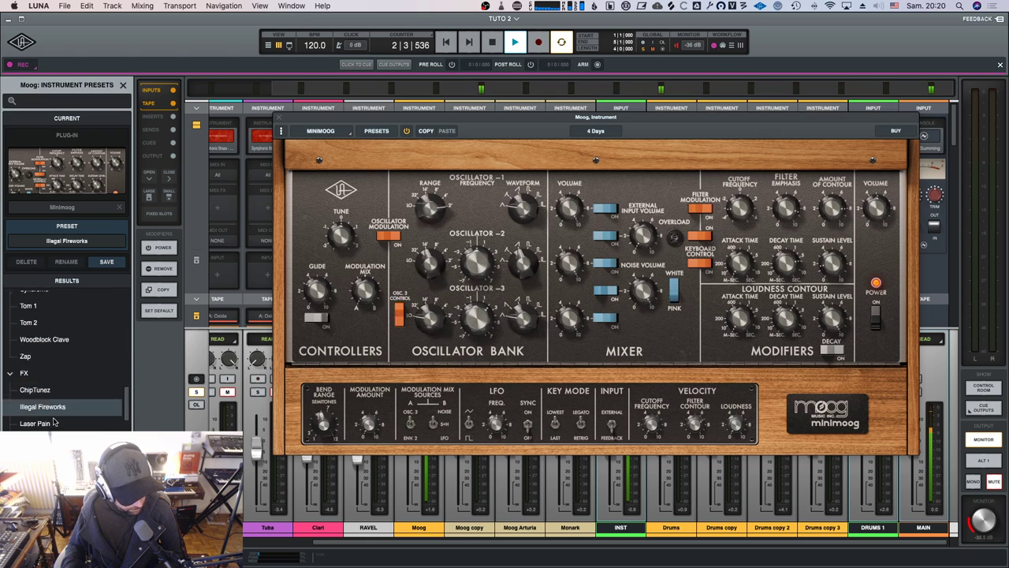
pyautogui.scroll(-2, 61, 425)
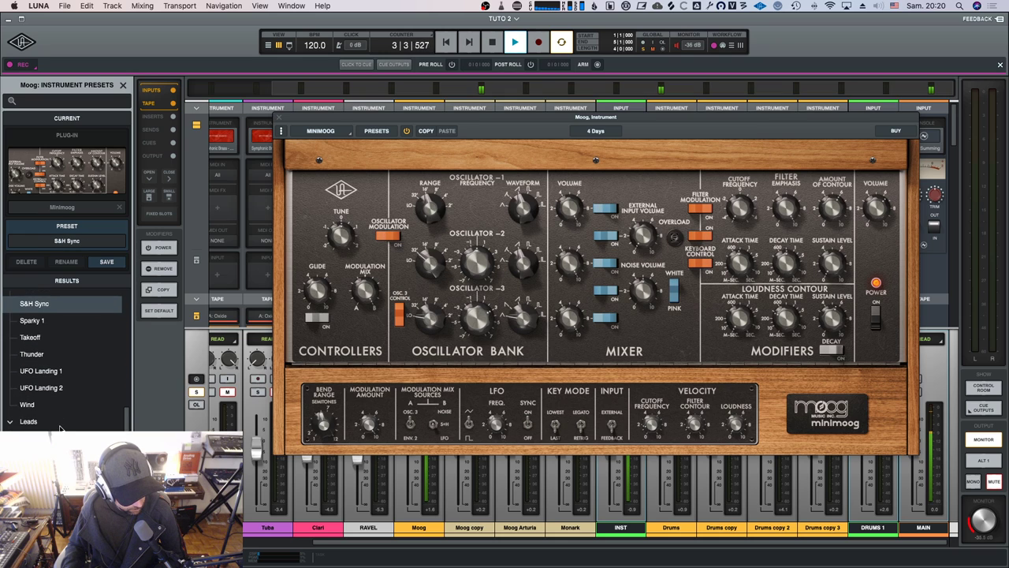
# Audition the Minimoog's Leads presets from 2 OSC classic to FM Filter, leave FM Filter loaded and stop playback.
pyautogui.click(61, 436)
pyautogui.scroll(-3, 61, 418)
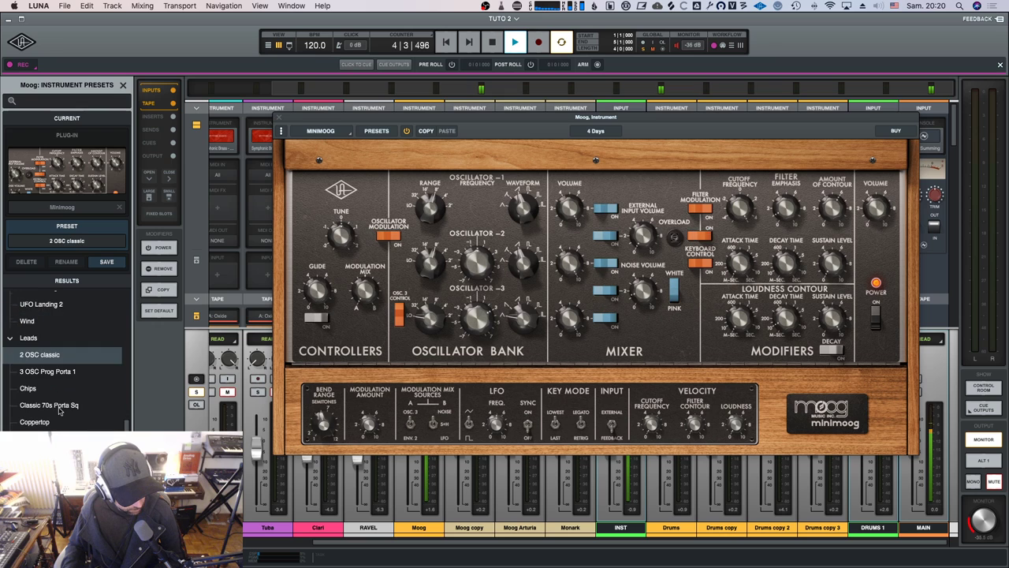
pyautogui.click(100, 376)
pyautogui.press('Down')
pyautogui.scroll(-2, 76, 367)
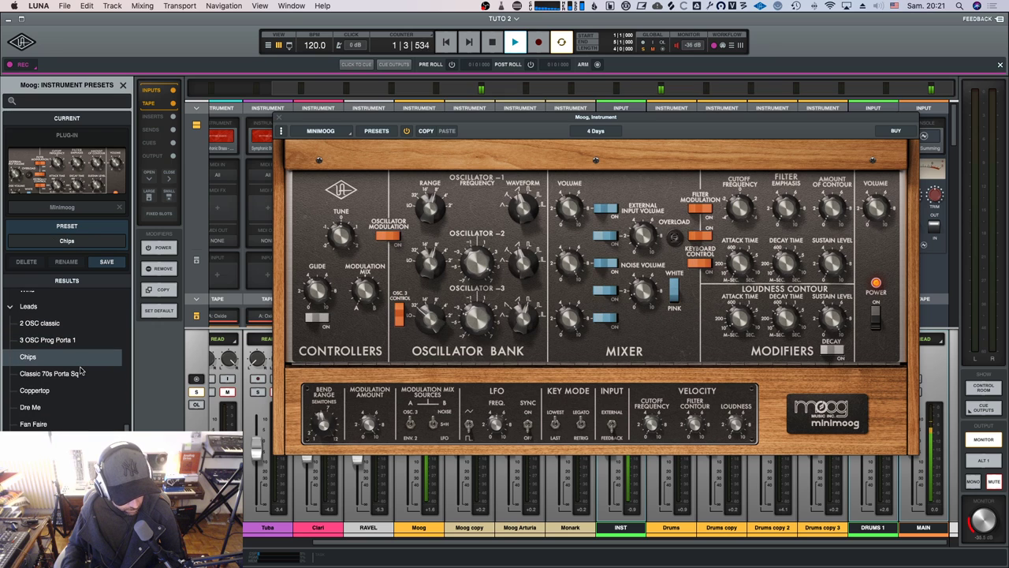
pyautogui.press('Down')
pyautogui.press('Down')
pyautogui.press('Down')
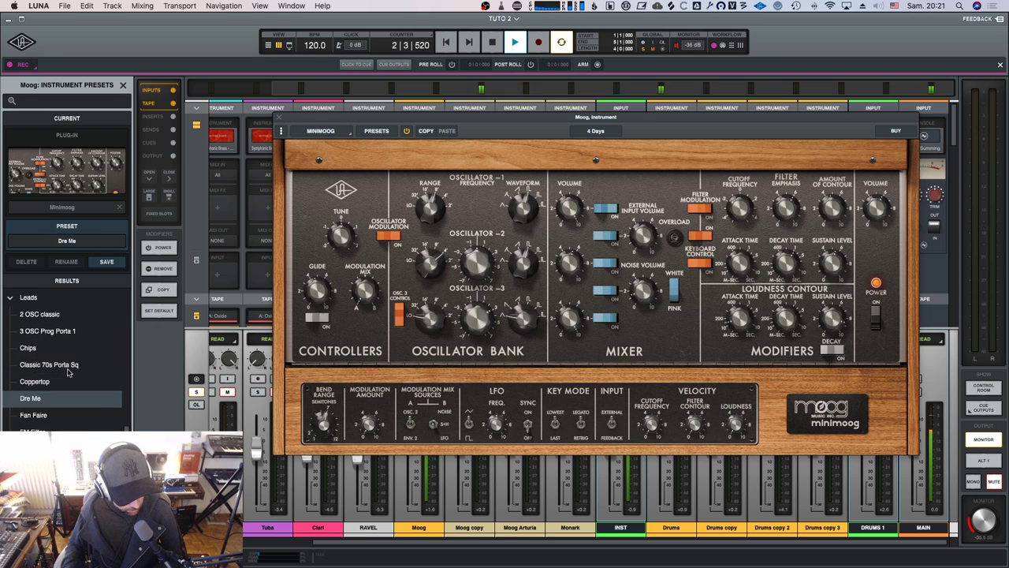
pyautogui.scroll(-2, 66, 373)
pyautogui.press('Down')
pyautogui.press('Down')
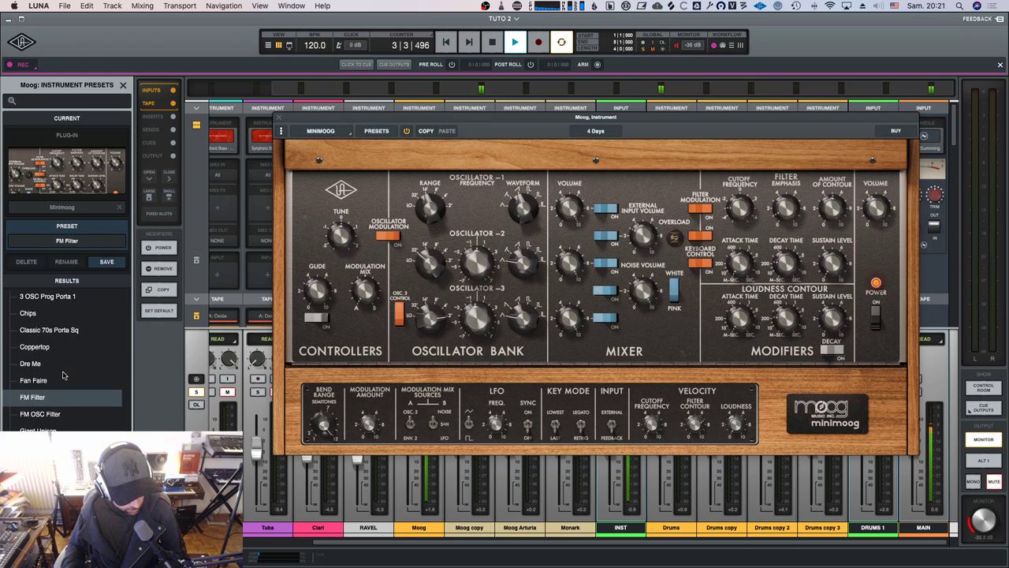
pyautogui.scroll(-1, 71, 371)
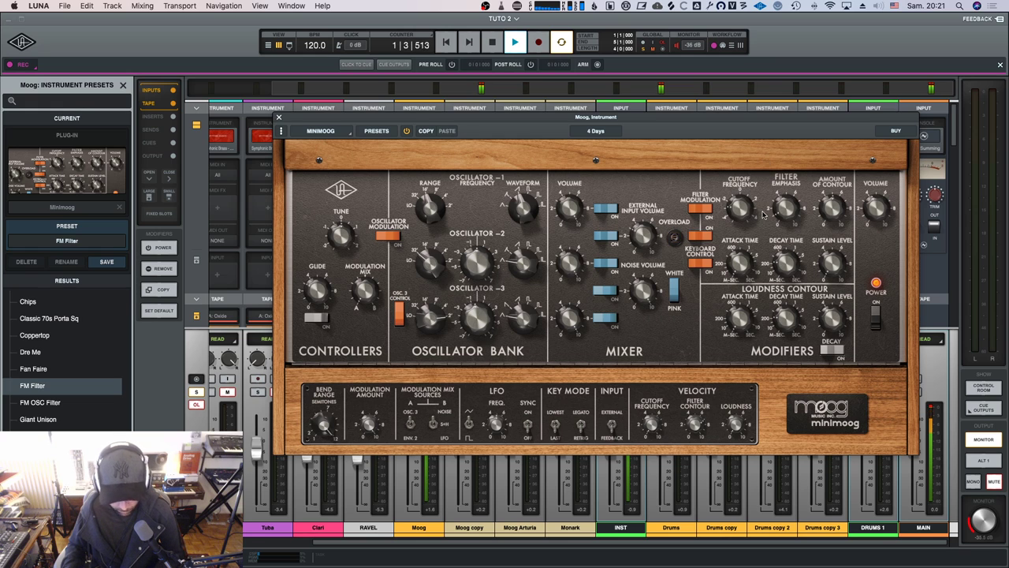
pyautogui.press('space')
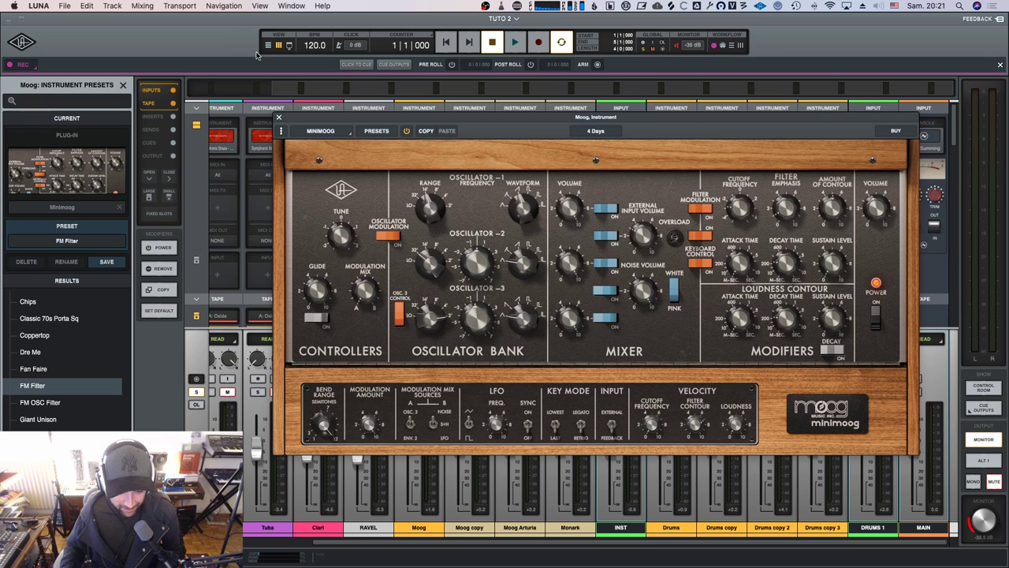
# Reposition the Moog track's Minimoog window over the mixer and close it.
pyautogui.moveTo(626, 120); pyautogui.dragTo(520, 134)
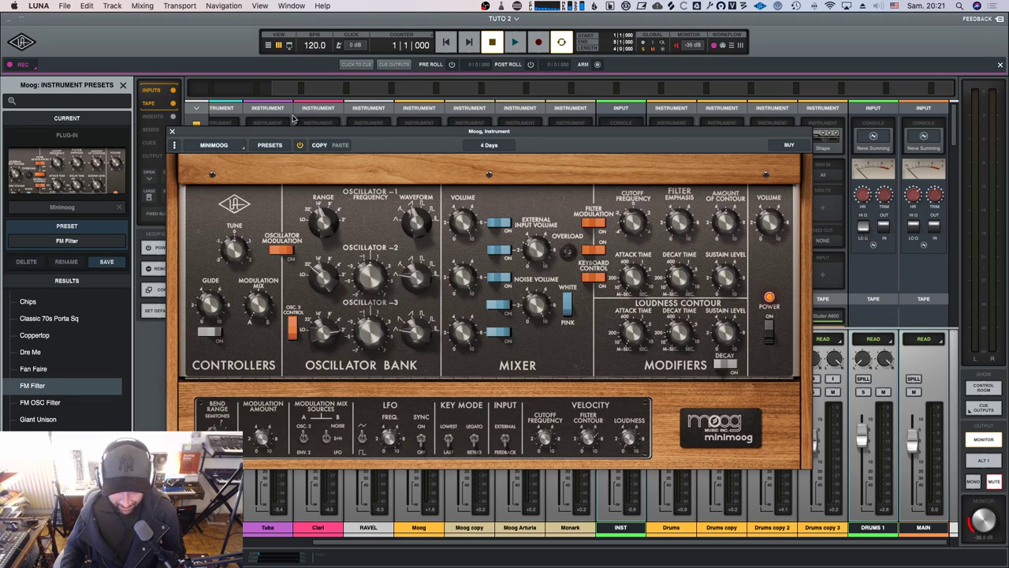
pyautogui.moveTo(431, 137)
pyautogui.mouseDown()
pyautogui.moveTo(367, 130)
pyautogui.moveTo(454, 131)
pyautogui.moveTo(433, 128)
pyautogui.mouseUp()
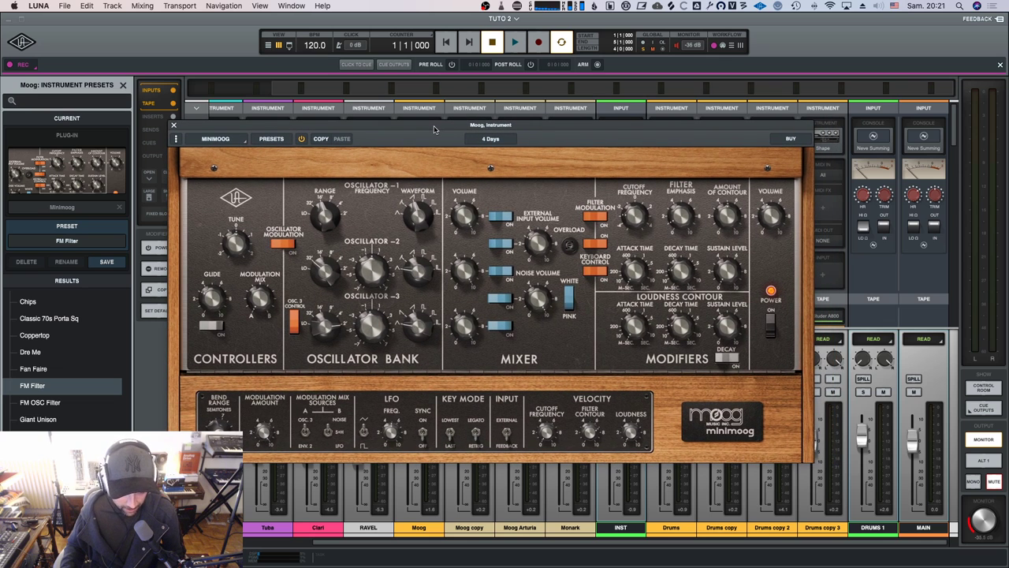
pyautogui.moveTo(434, 129); pyautogui.dragTo(420, 131)
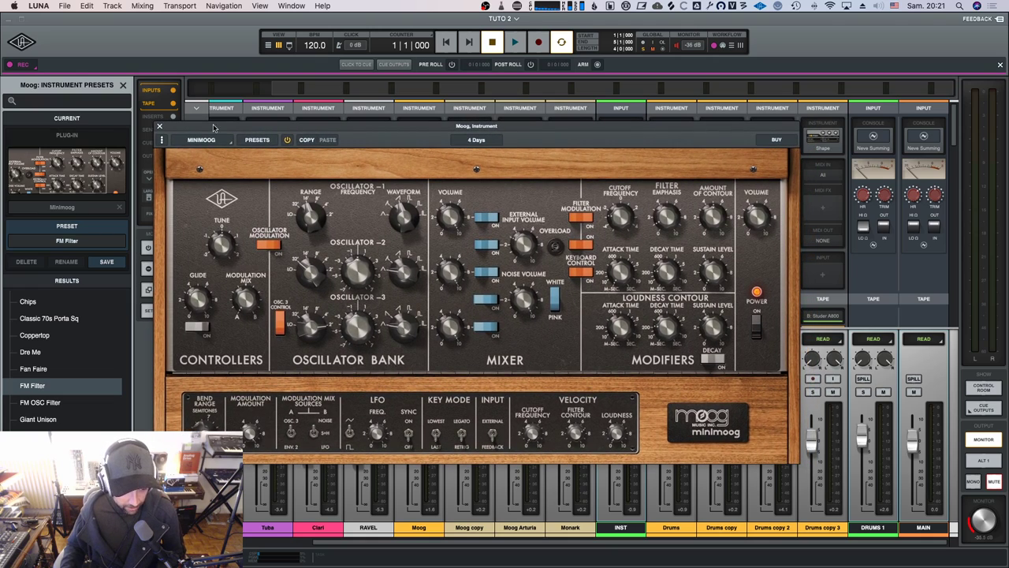
pyautogui.click(159, 126)
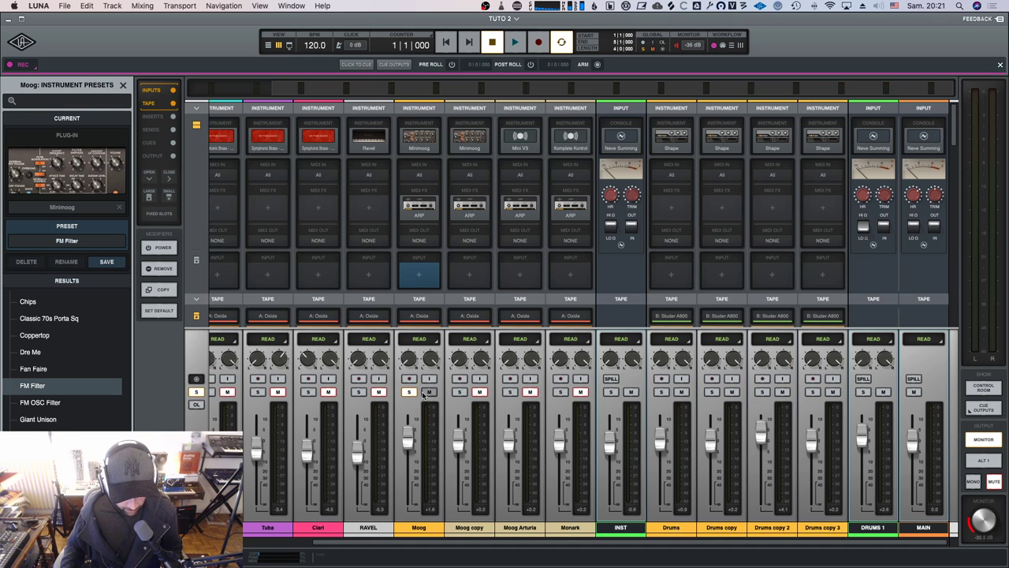
# Mute the Moog track and turn off its solo.
pyautogui.scroll(-5, 419, 195)
pyautogui.scroll(-10, 419, 193)
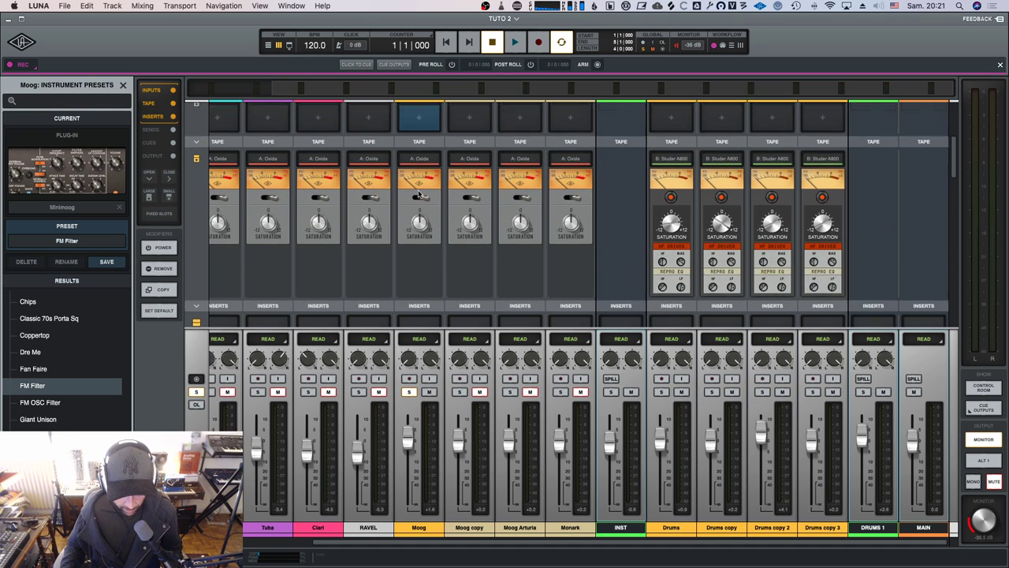
pyautogui.click(409, 393)
pyautogui.scroll(-1, 511, 193)
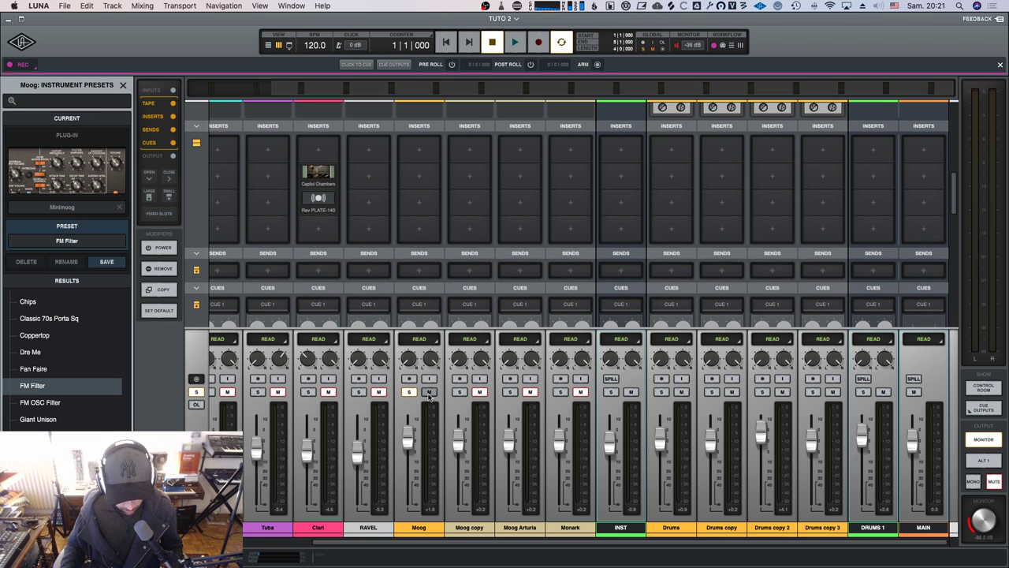
pyautogui.scroll(5, 514, 196)
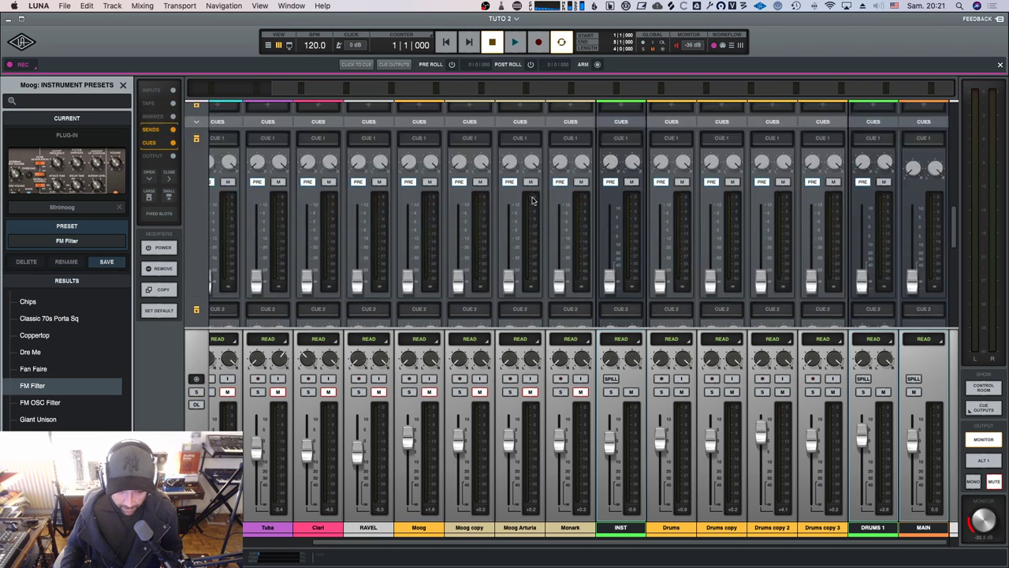
pyautogui.scroll(8, 532, 201)
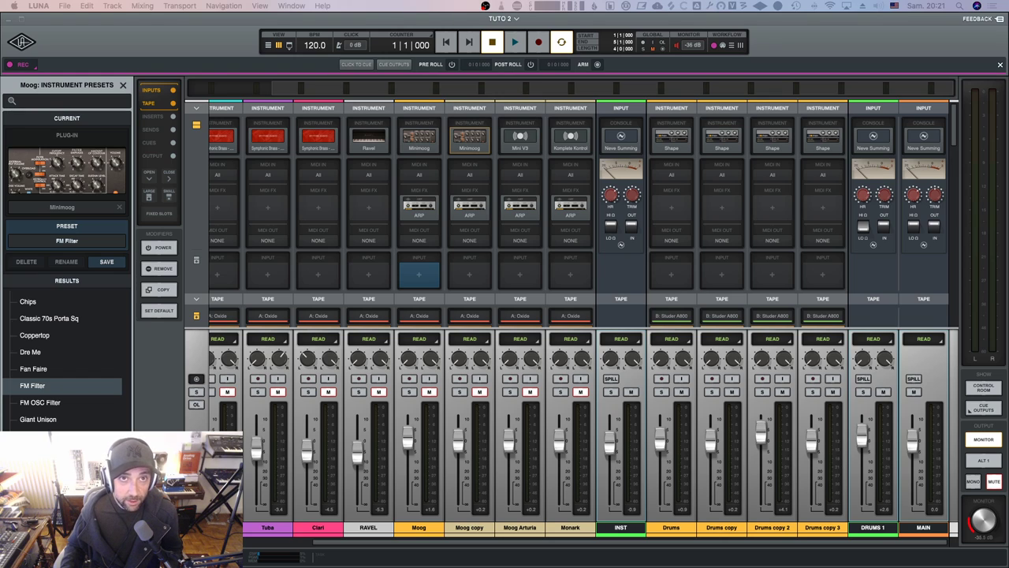
# Open the Moog copy track's Minimoog to view its settings, move its window clear of the instrument slots, and close it.
pyautogui.click(469, 140)
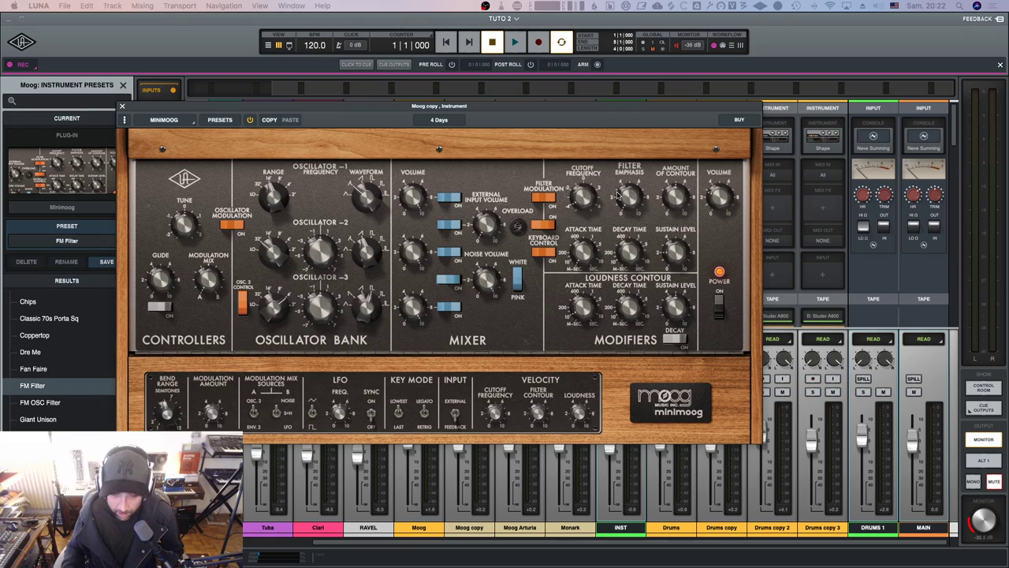
pyautogui.moveTo(622, 118); pyautogui.dragTo(700, 166)
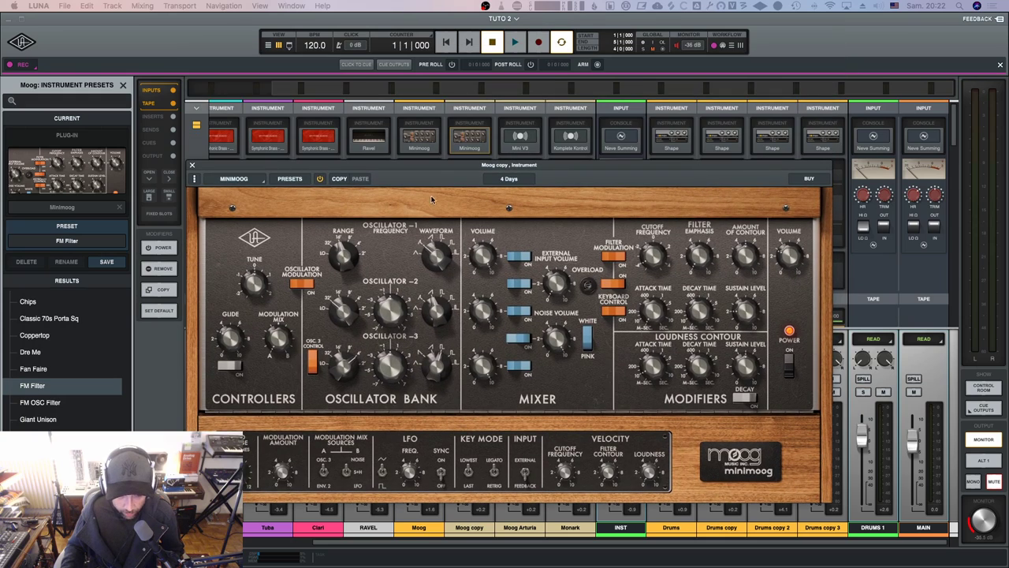
pyautogui.click(193, 167)
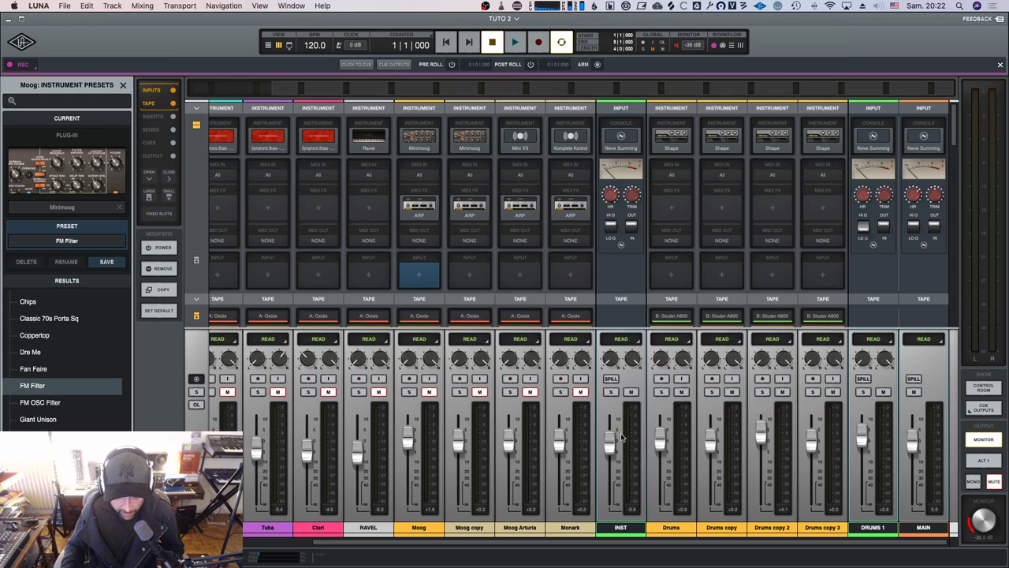
# Select the Moog copy, Moog Arturia and Monark tracks in turn to show their instruments, and return to Moog copy.
pyautogui.click(473, 529)
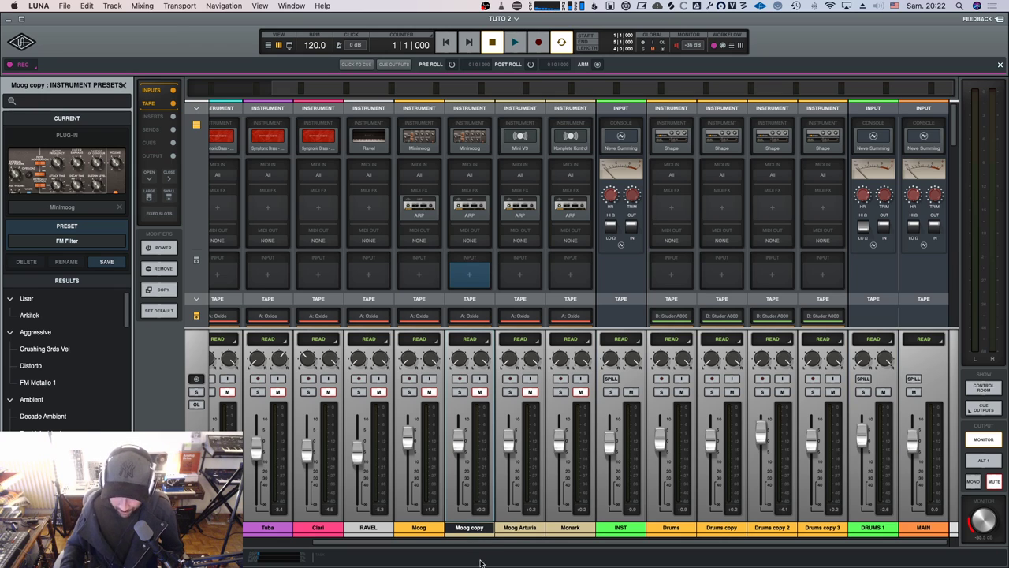
pyautogui.click(513, 528)
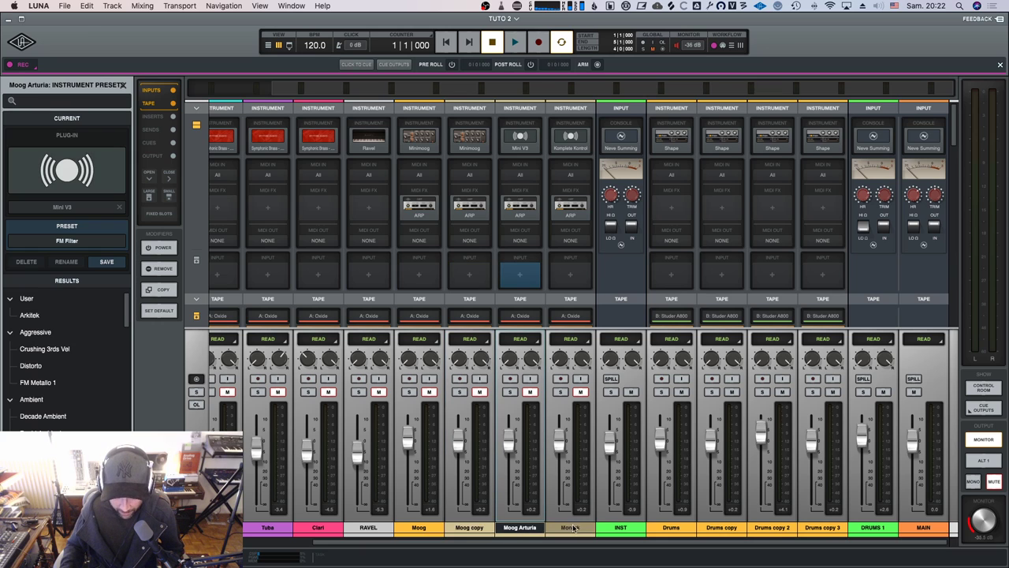
pyautogui.click(564, 528)
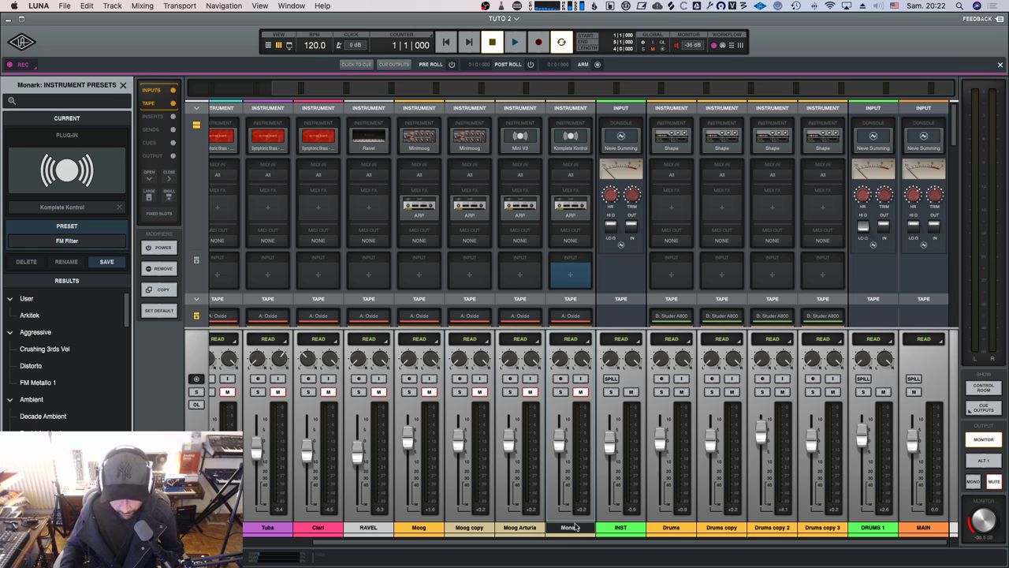
pyautogui.click(469, 527)
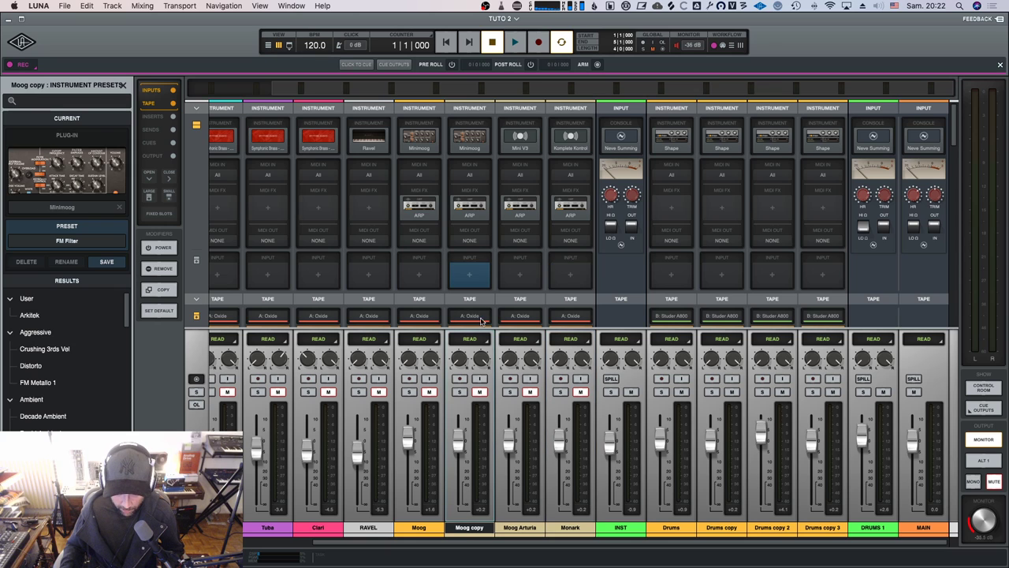
# Switch the solo among the Moog copy, Moog Arturia and Monark tracks, leaving only Monark soloed.
pyautogui.click(460, 392)
pyautogui.click(560, 392)
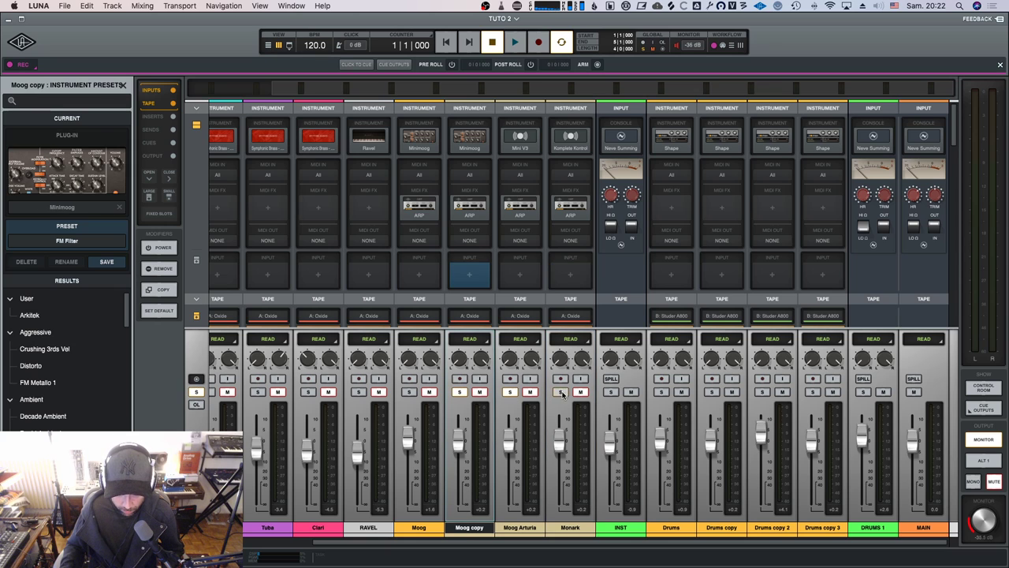
pyautogui.click(511, 392)
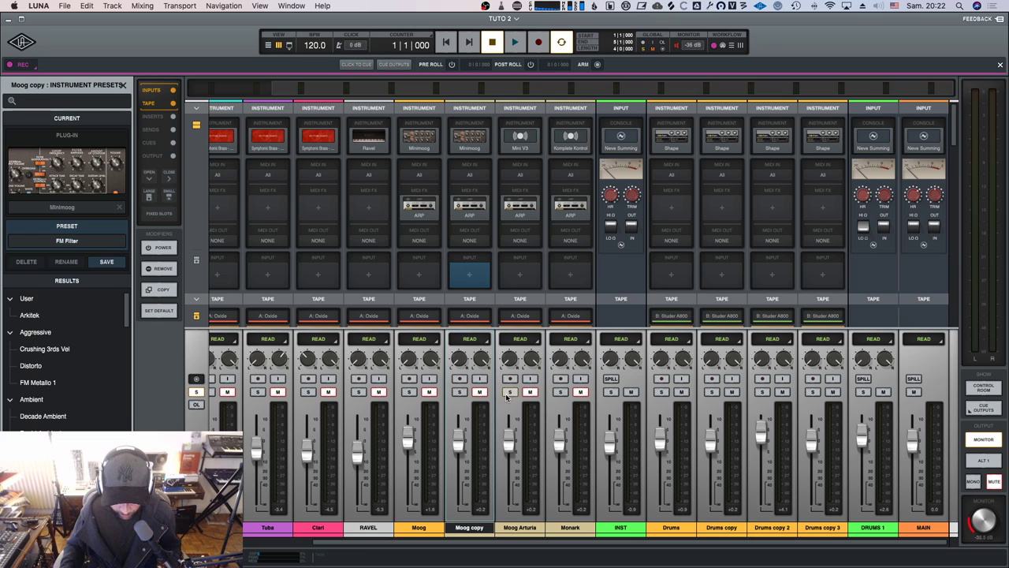
pyautogui.click(459, 392)
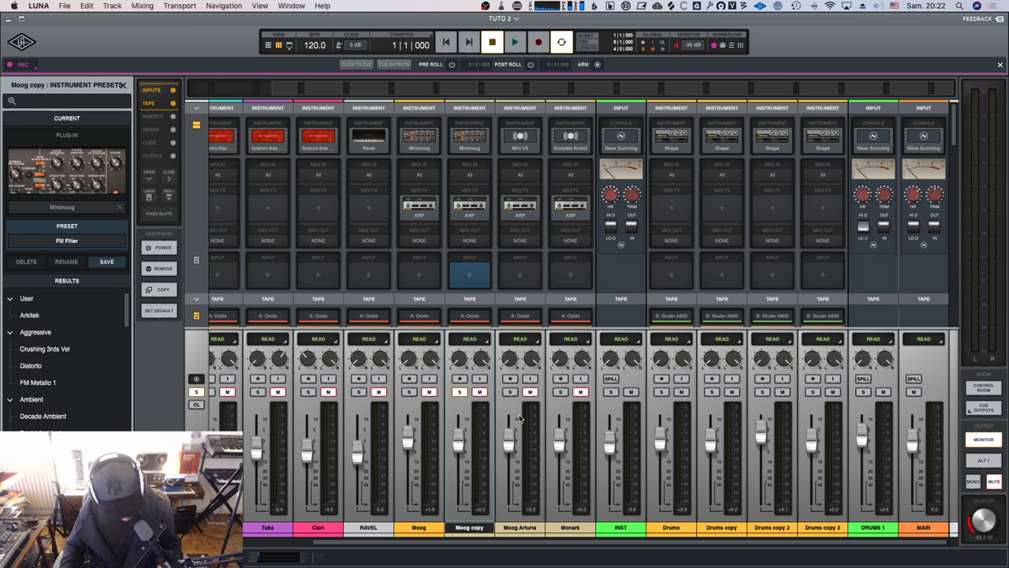
pyautogui.click(510, 392)
pyautogui.click(560, 392)
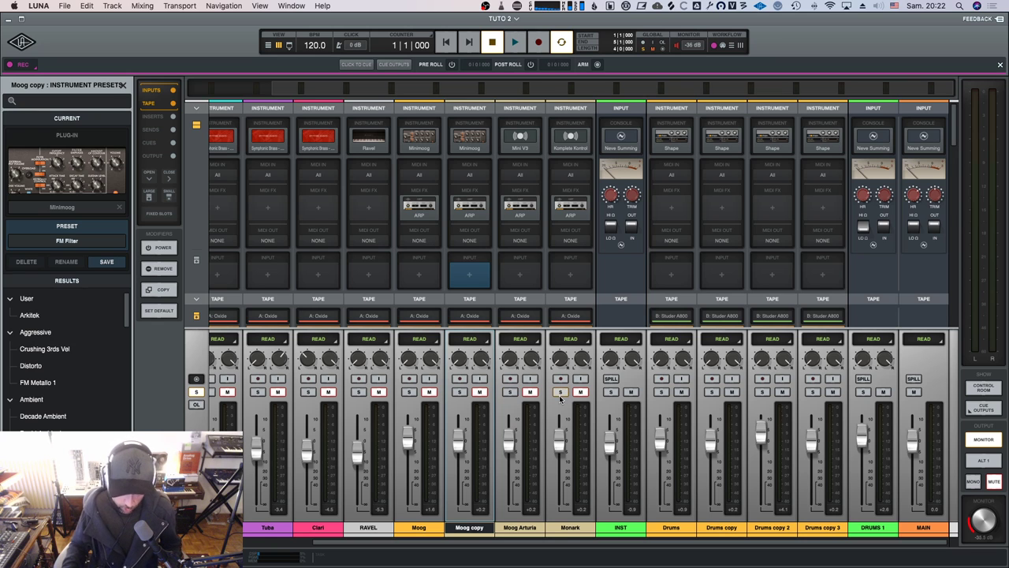
pyautogui.scroll(-3, 533, 215)
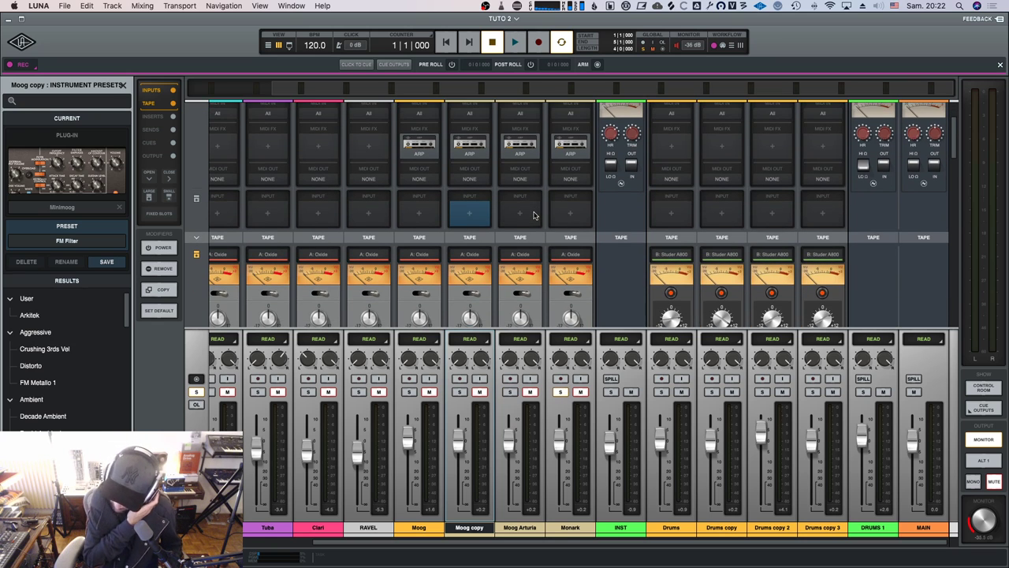
pyautogui.scroll(-2, 493, 218)
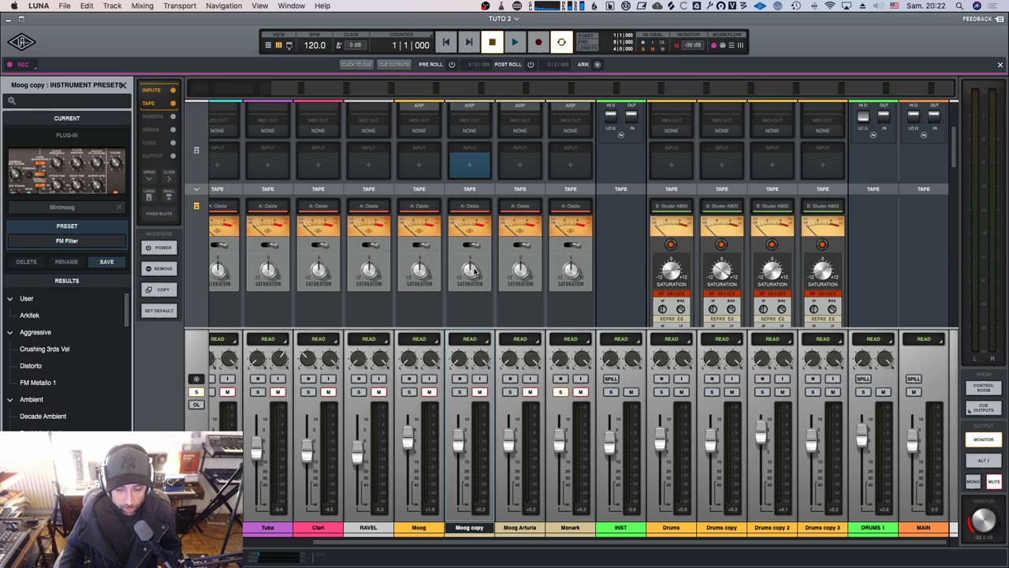
pyautogui.scroll(5, 477, 229)
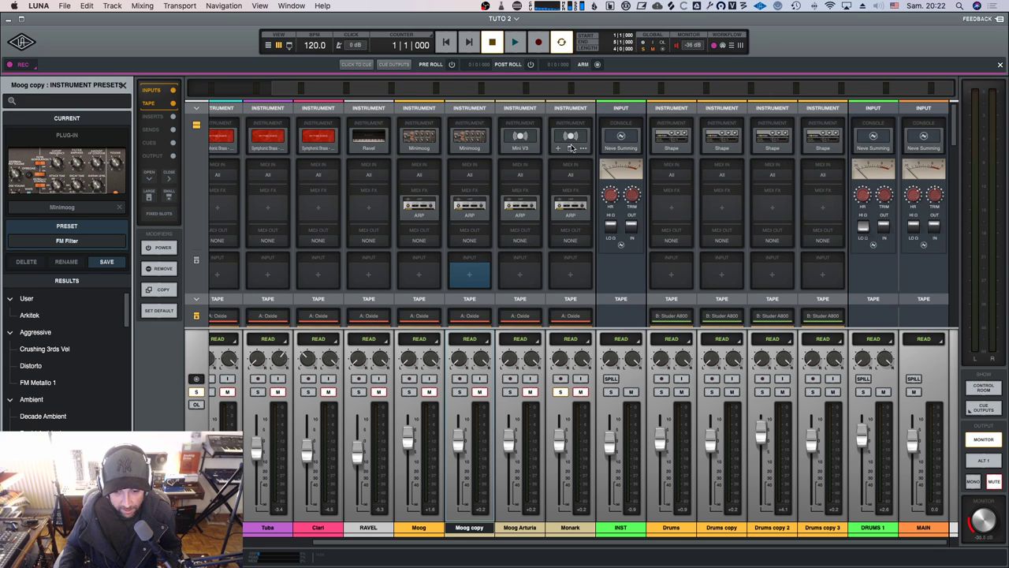
pyautogui.scroll(-3, 473, 268)
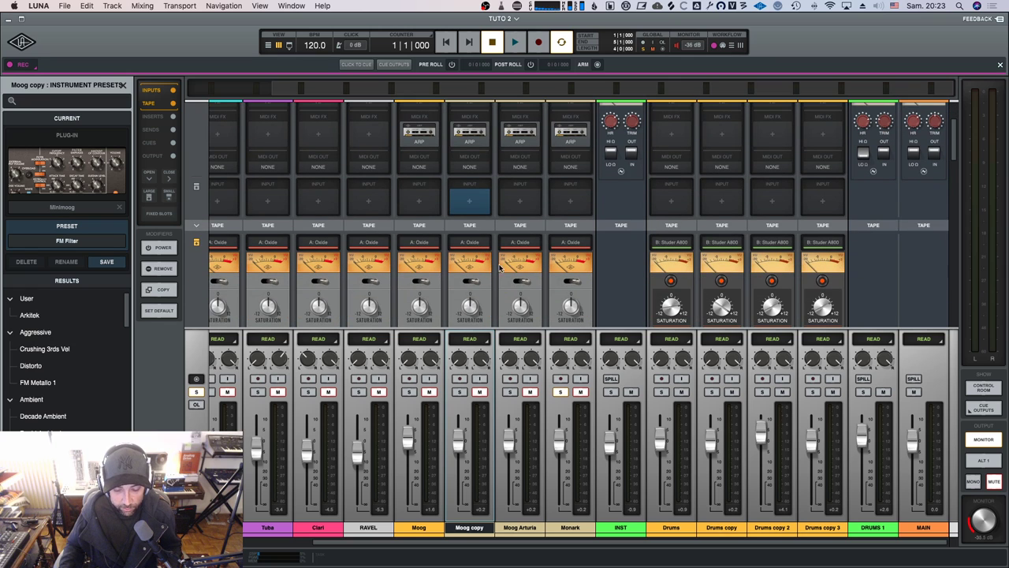
pyautogui.scroll(2, 495, 237)
pyautogui.scroll(-2, 495, 233)
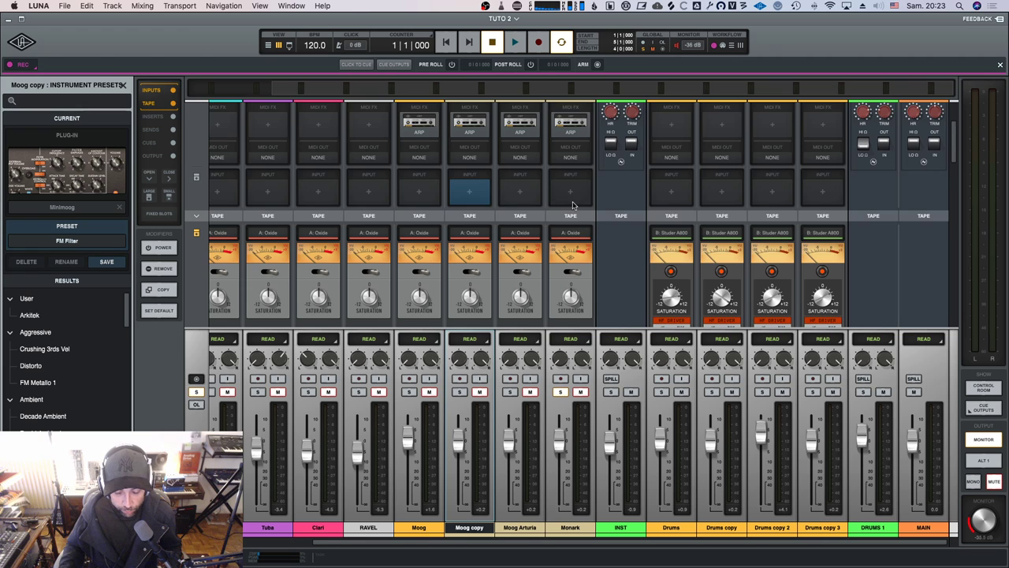
# Move the solo to the Moog copy track and start playback.
pyautogui.scroll(-2, 584, 229)
pyautogui.scroll(3, 536, 189)
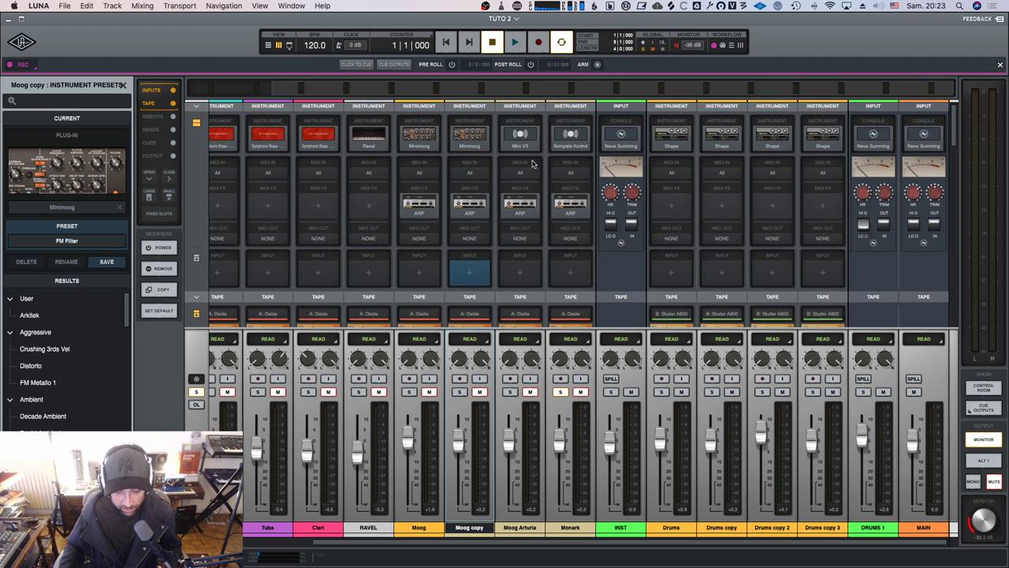
pyautogui.scroll(-4, 489, 161)
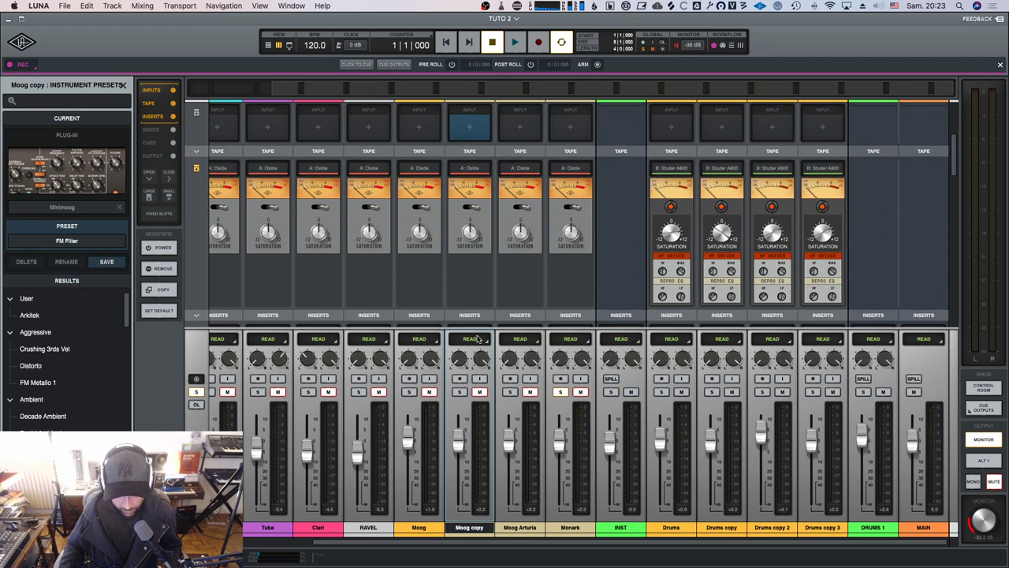
pyautogui.click(459, 391)
pyautogui.press('space')
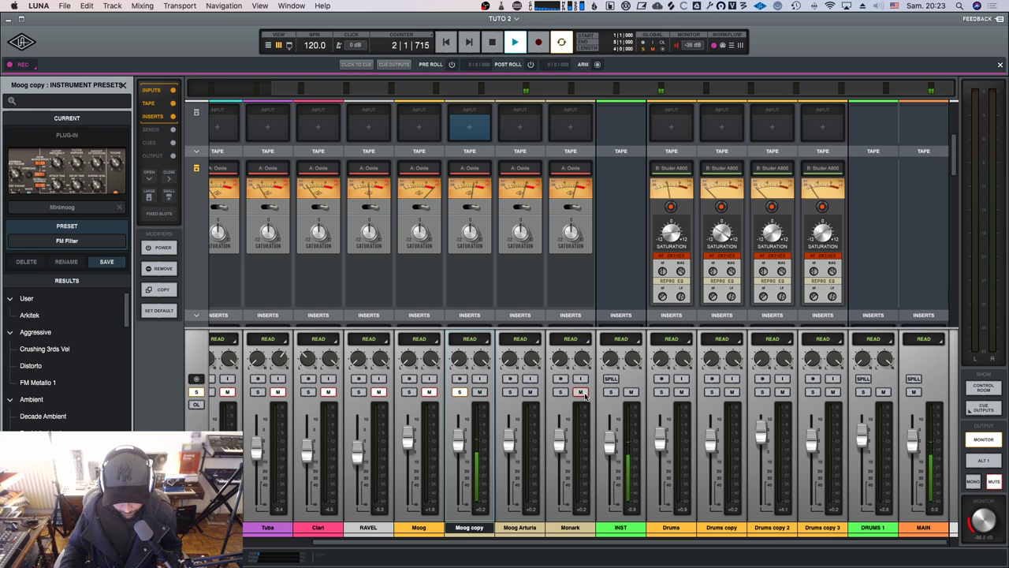
# Compare the tracks during playback by soloing Moog Arturia, Monark and Moog Arturia in turn, ending on Moog copy, and stop playback.
pyautogui.click(463, 392)
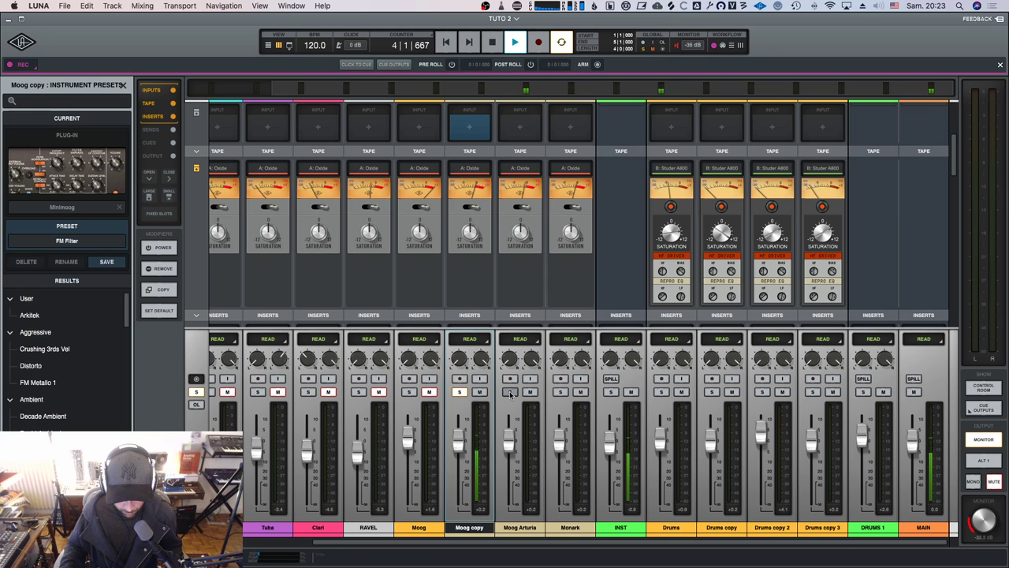
pyautogui.click(510, 393)
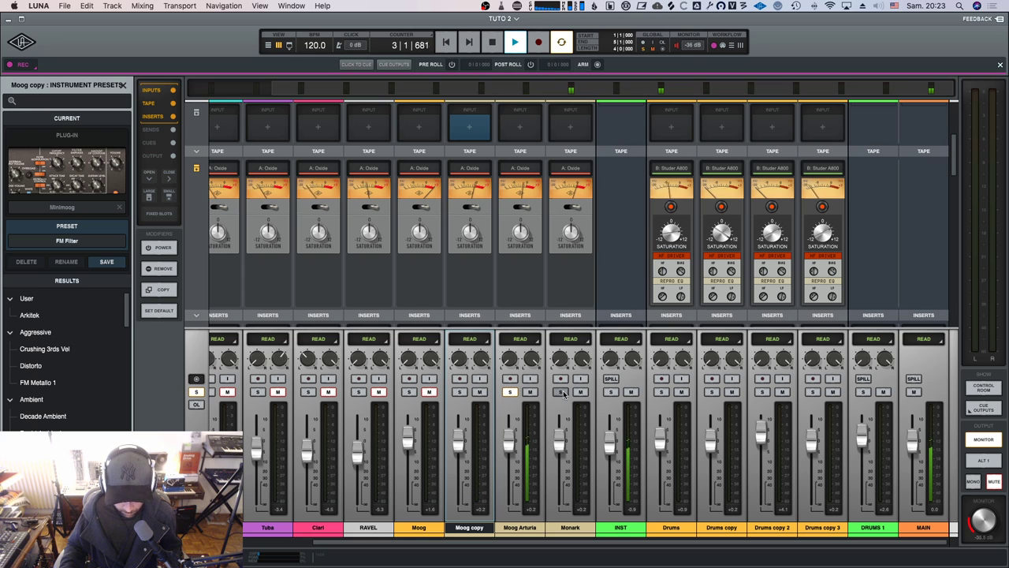
pyautogui.click(561, 392)
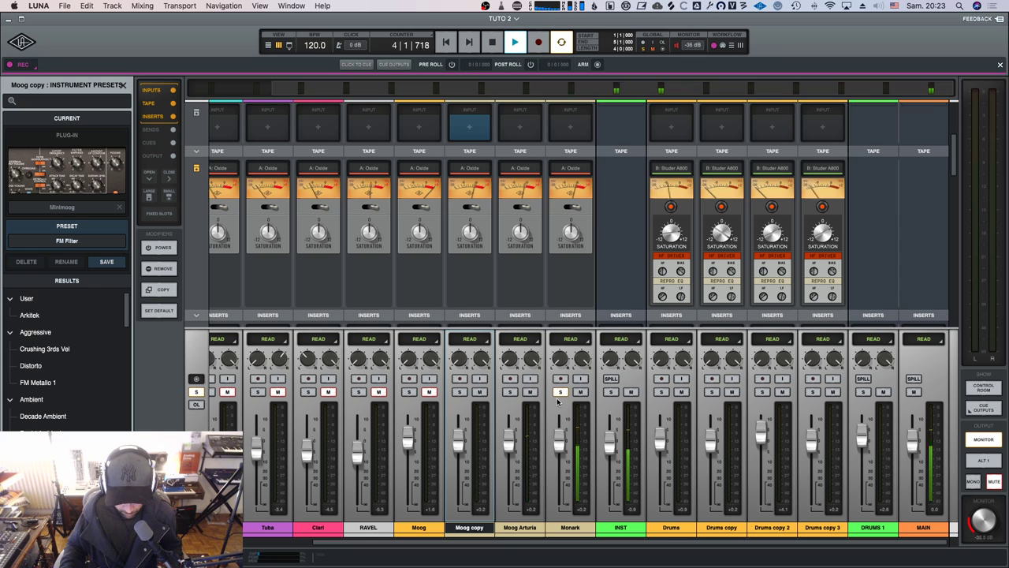
pyautogui.click(510, 393)
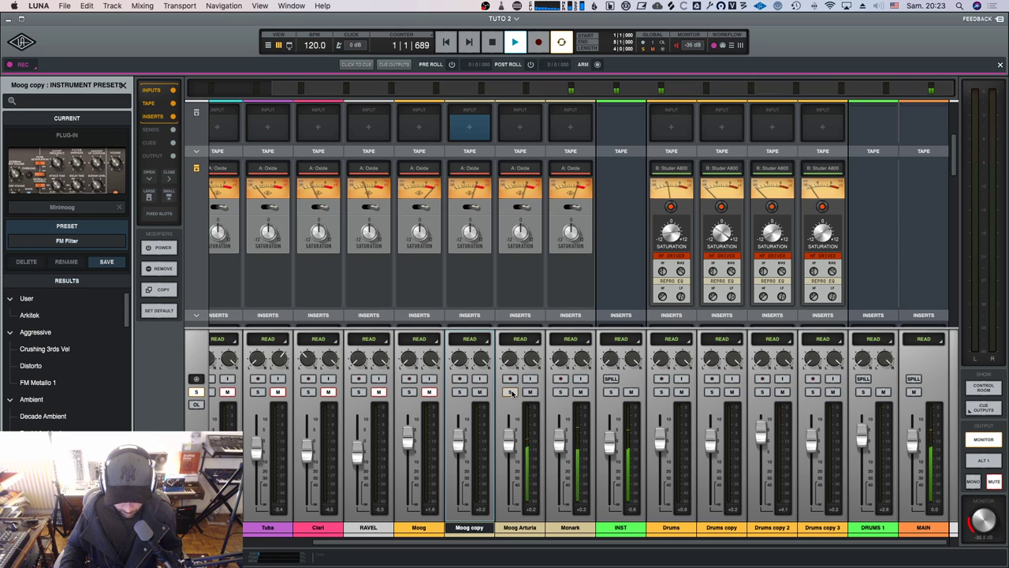
pyautogui.click(460, 393)
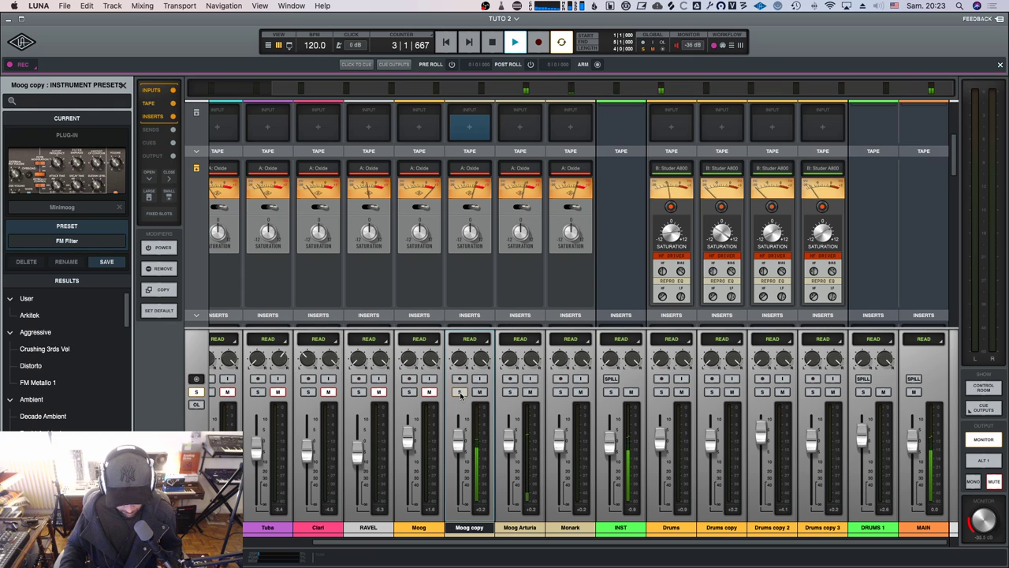
pyautogui.press('space')
# Open the Moog copy track's Minimoog and move its window aside, clear of the instrument slots.
pyautogui.scroll(5, 482, 168)
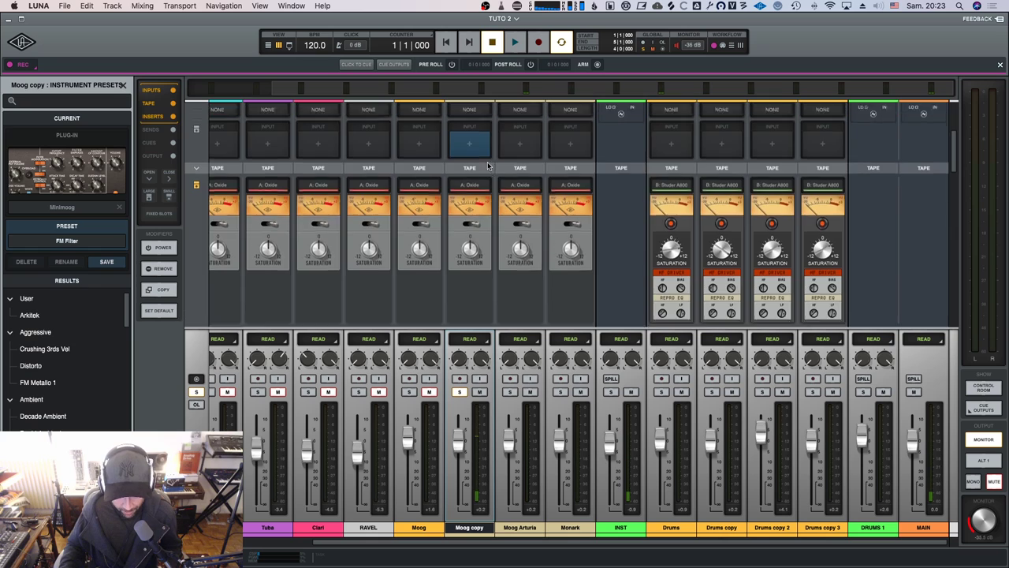
pyautogui.click(471, 150)
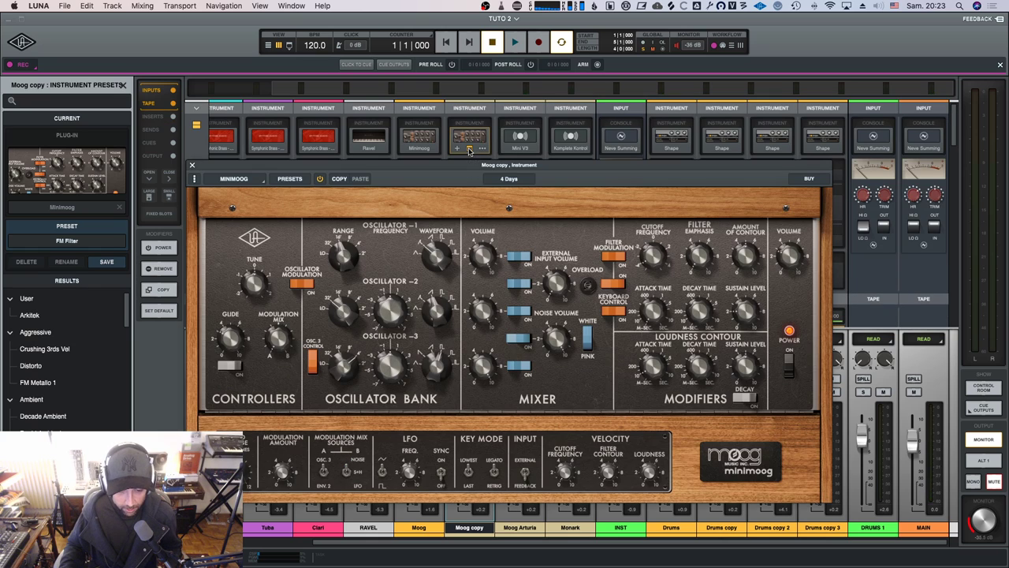
pyautogui.moveTo(487, 164); pyautogui.dragTo(368, 162)
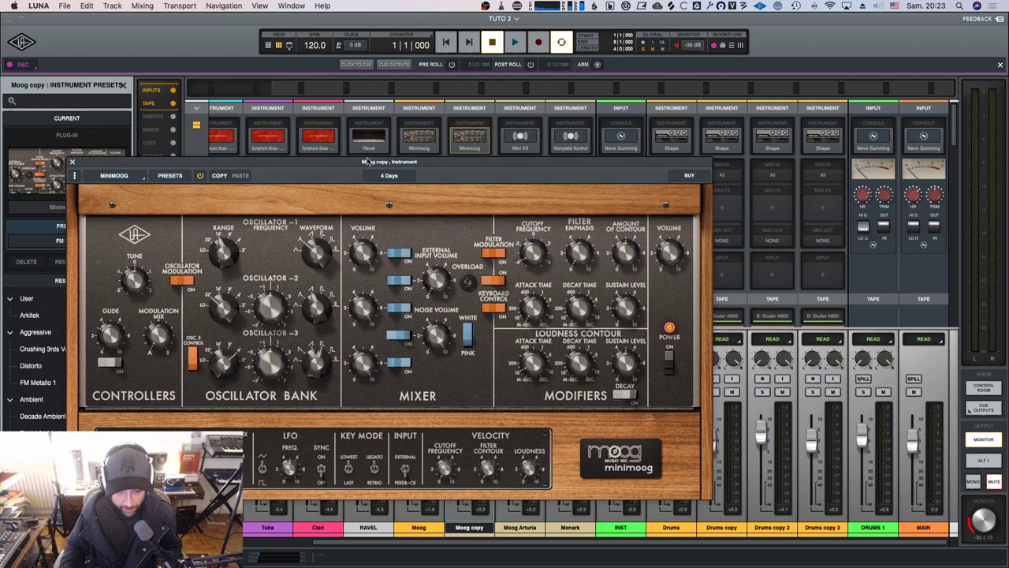
# Open the Moog Arturia track's Mini V3, reposition its window, and close it.
pyautogui.click(521, 149)
pyautogui.moveTo(495, 74); pyautogui.dragTo(809, 55)
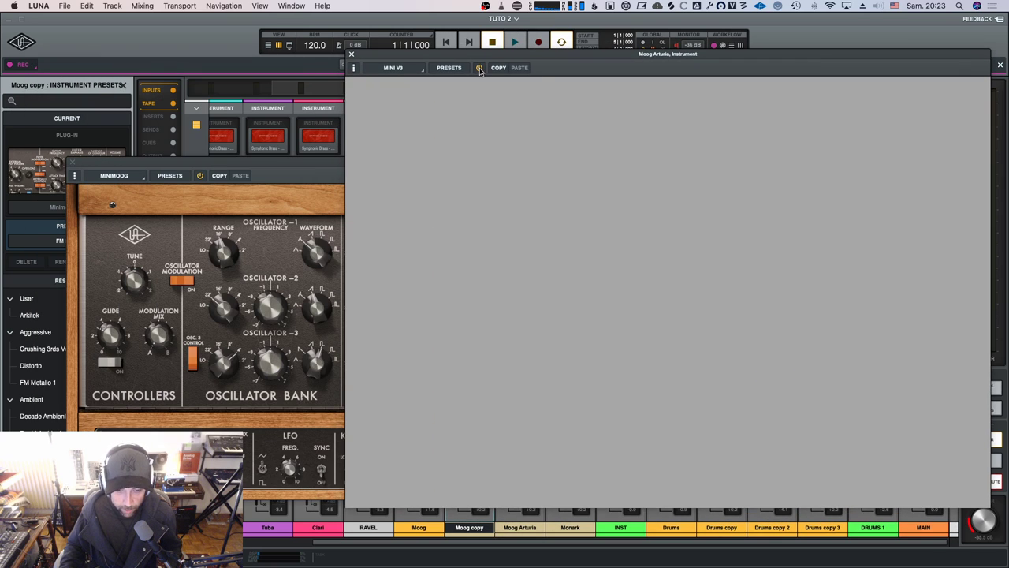
pyautogui.moveTo(483, 57)
pyautogui.mouseDown()
pyautogui.moveTo(491, 72)
pyautogui.moveTo(466, 64)
pyautogui.mouseUp()
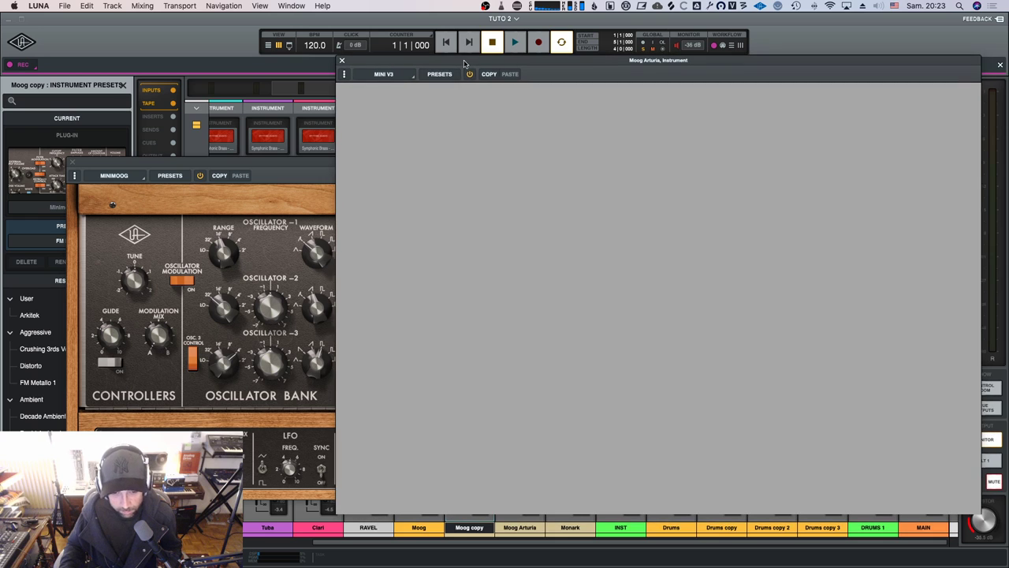
pyautogui.click(342, 61)
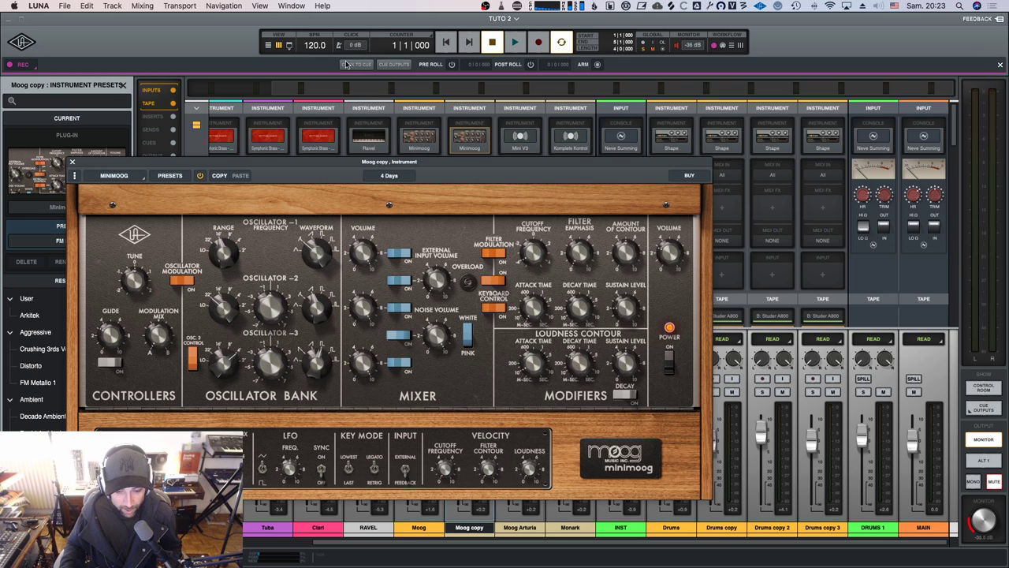
# Bring up the Minimoog and Mini V3 together, move the Minimoog window out of the way, and close the Mini V3.
pyautogui.click(468, 149)
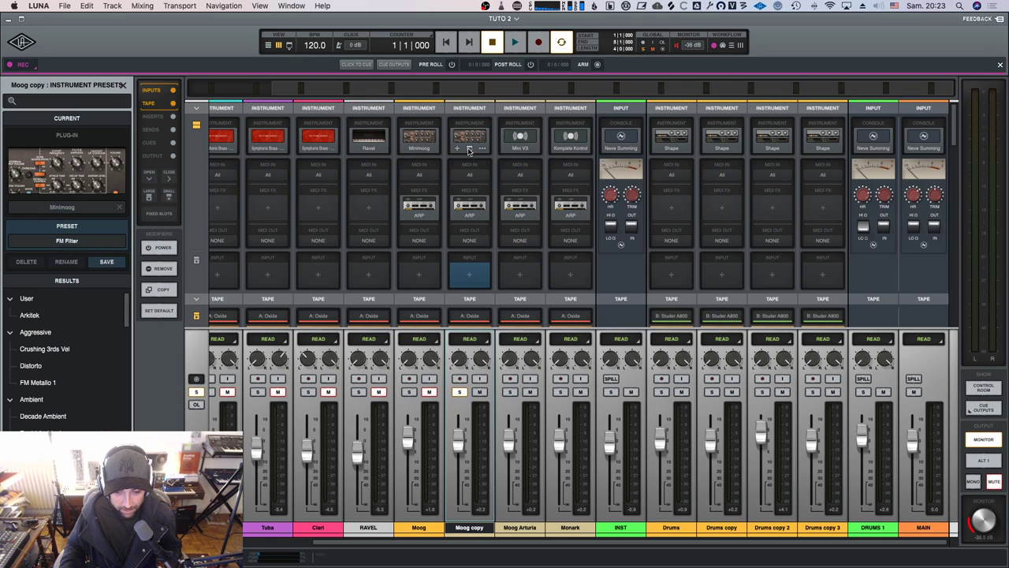
pyautogui.click(468, 149)
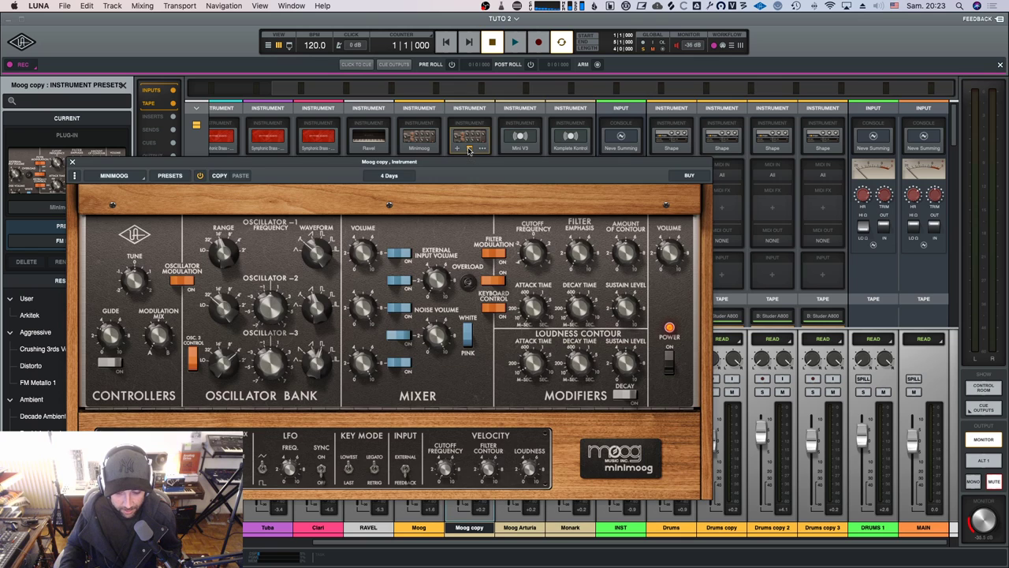
pyautogui.click(520, 149)
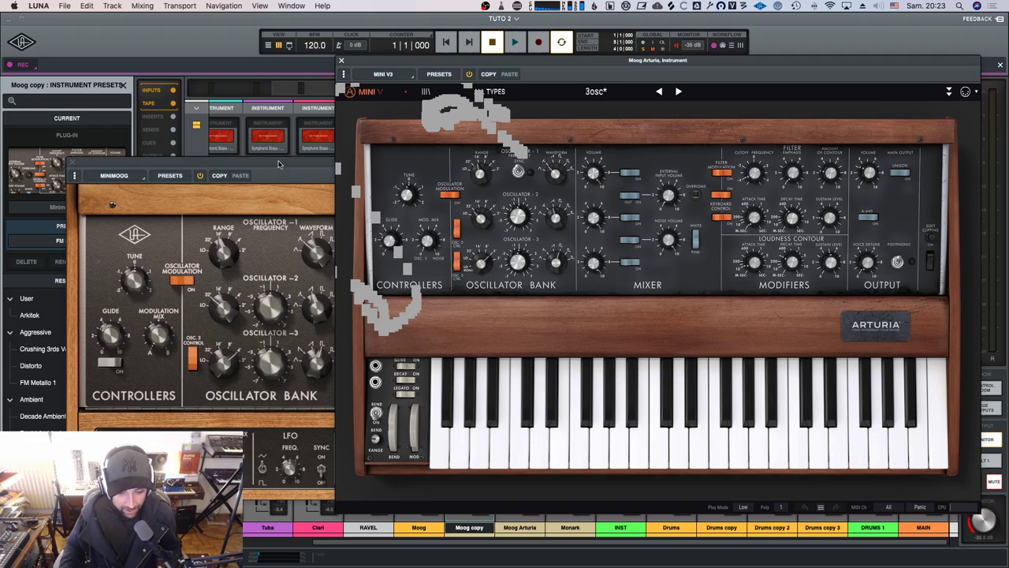
pyautogui.moveTo(277, 164); pyautogui.dragTo(0, 225)
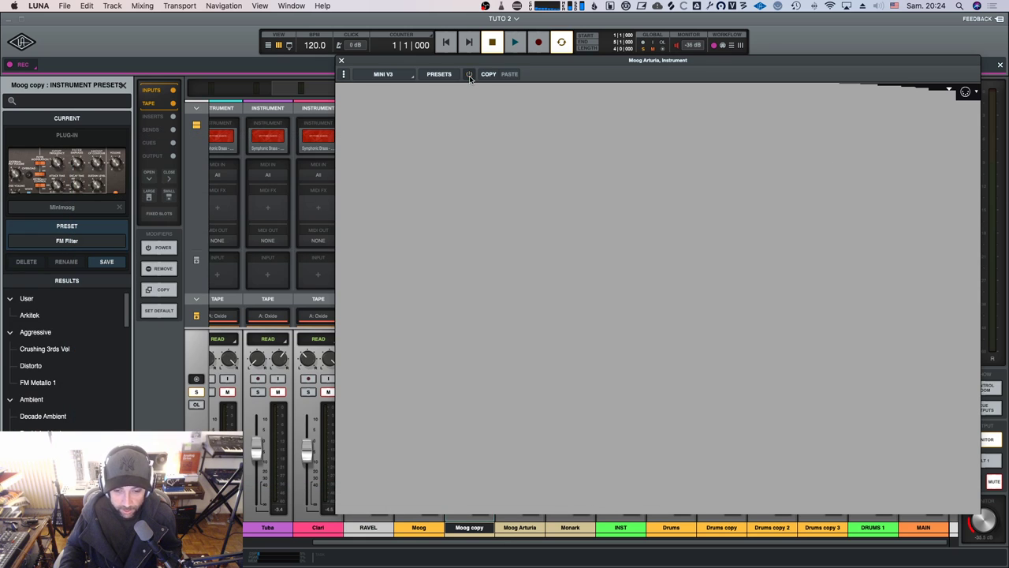
pyautogui.click(341, 61)
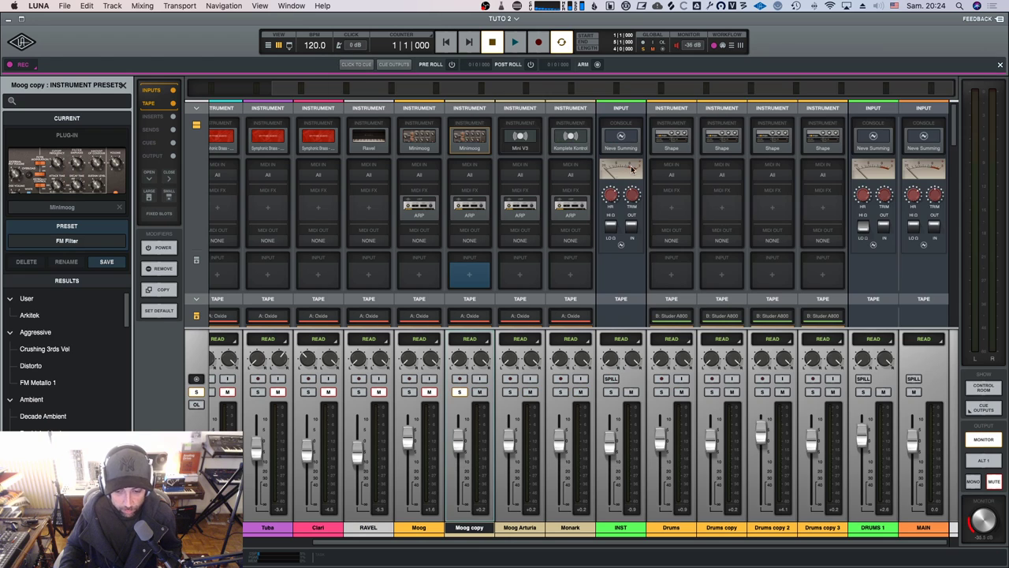
# Reopen the Mini V3, move its window clear of the Moog Arturia channel, and solo that track alongside Moog copy.
pyautogui.click(521, 150)
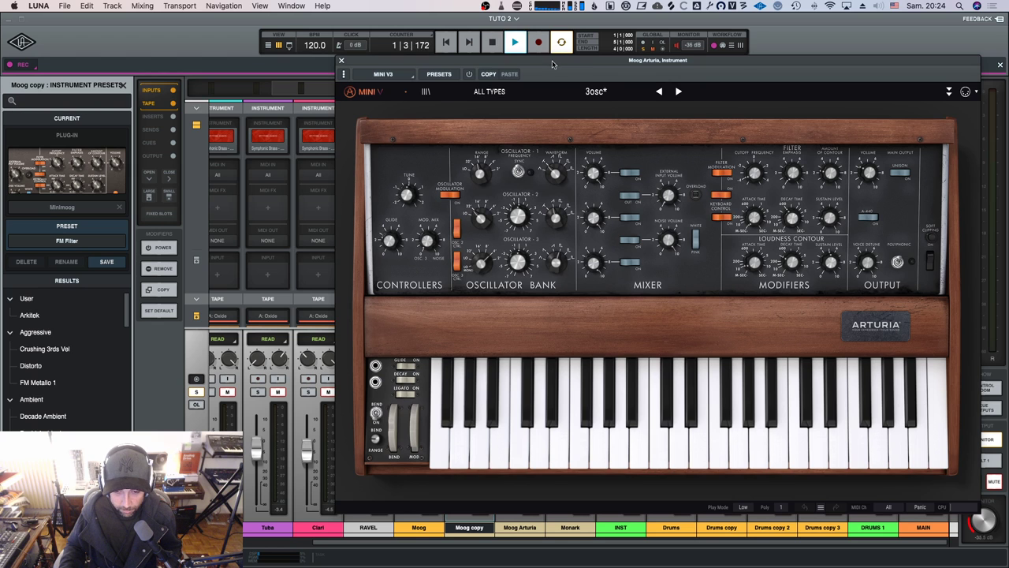
pyautogui.moveTo(552, 60); pyautogui.dragTo(797, 54)
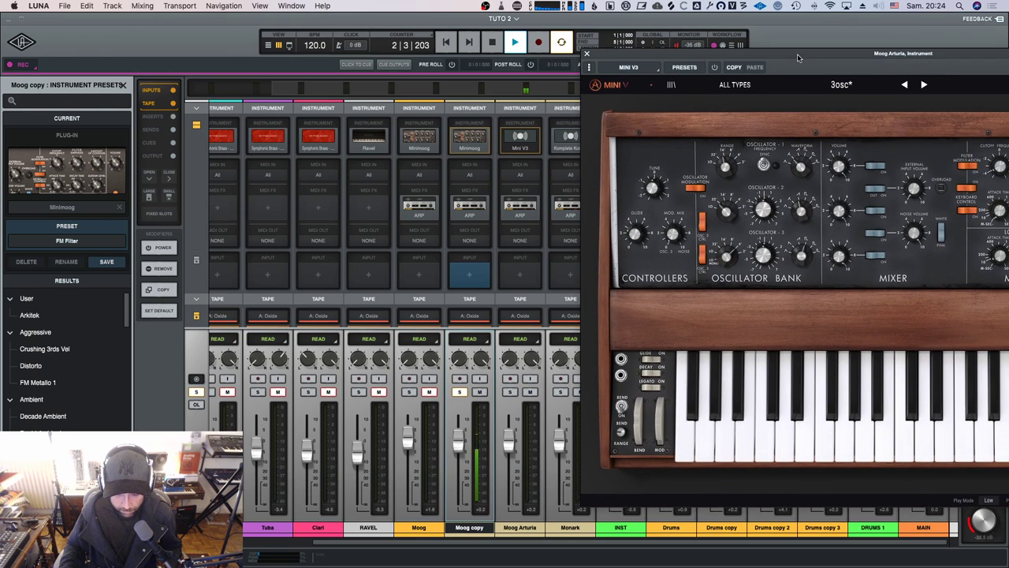
pyautogui.click(514, 395)
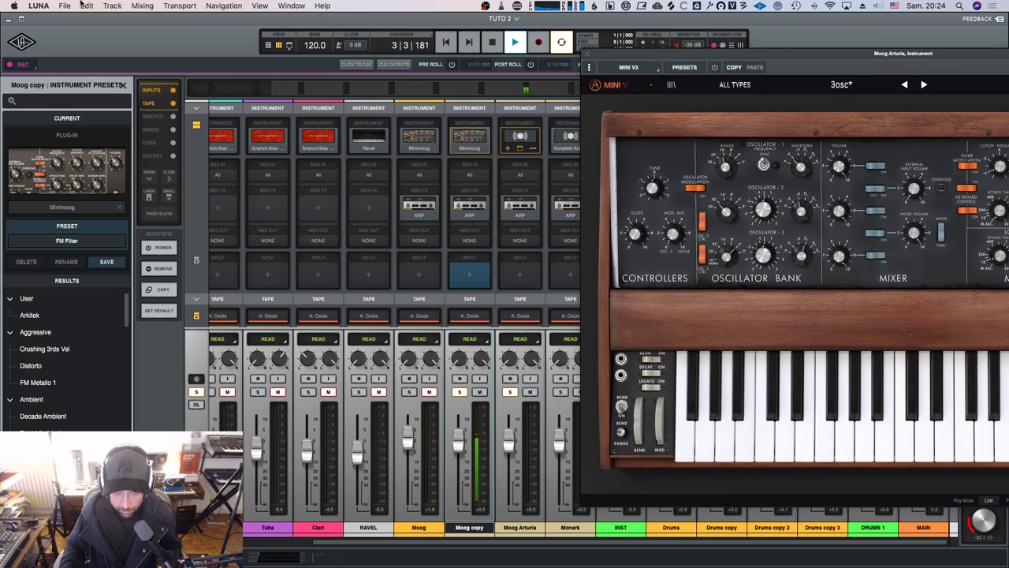
# Arrange the Minimoog and Mini V3 windows side by side to compare their settings, and stop playback.
pyautogui.moveTo(253, 1); pyautogui.dragTo(156, 96)
pyautogui.moveTo(733, 55); pyautogui.dragTo(551, 57)
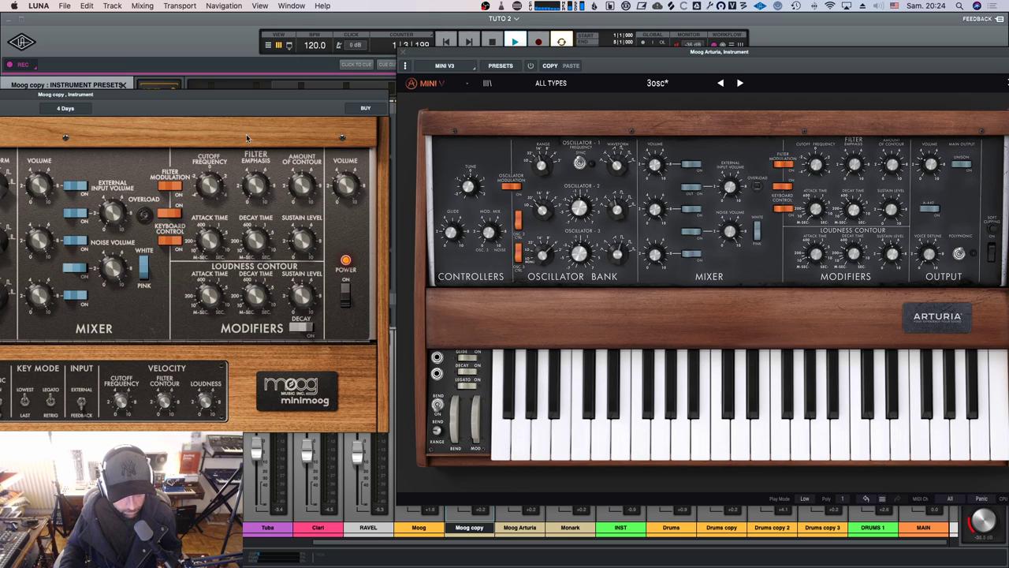
pyautogui.press('space')
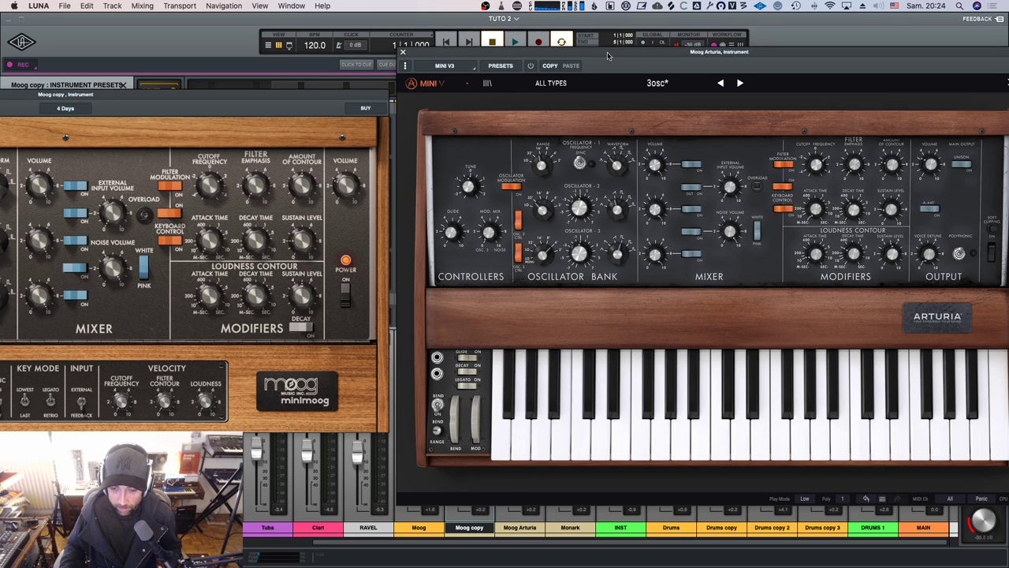
# Uncover the channel strips, play the loop, and alternate the solo between Moog Arturia and Moog copy, ending on Moog copy with playback stopped.
pyautogui.moveTo(607, 55); pyautogui.dragTo(791, 55)
pyautogui.press('space')
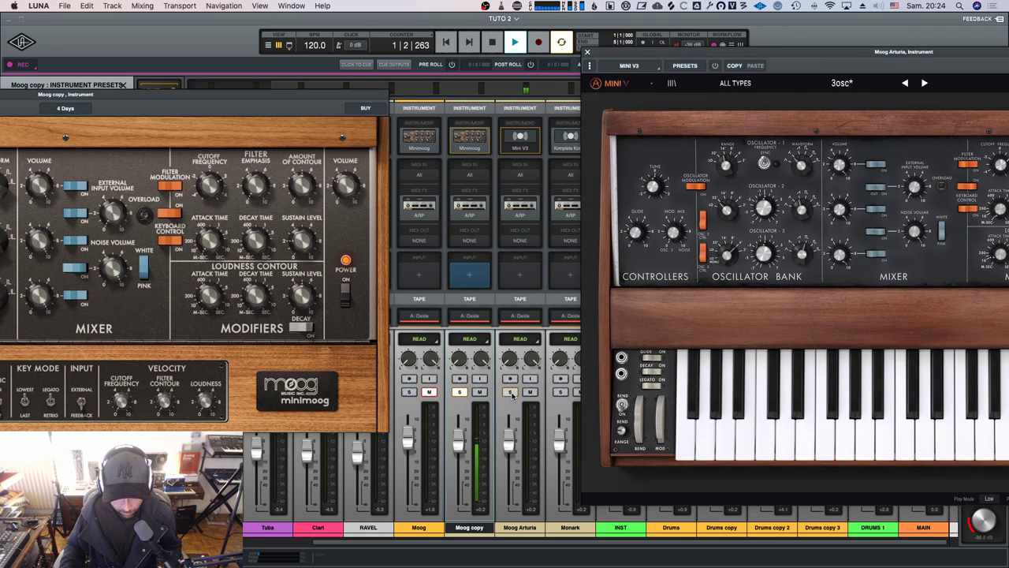
pyautogui.click(512, 397)
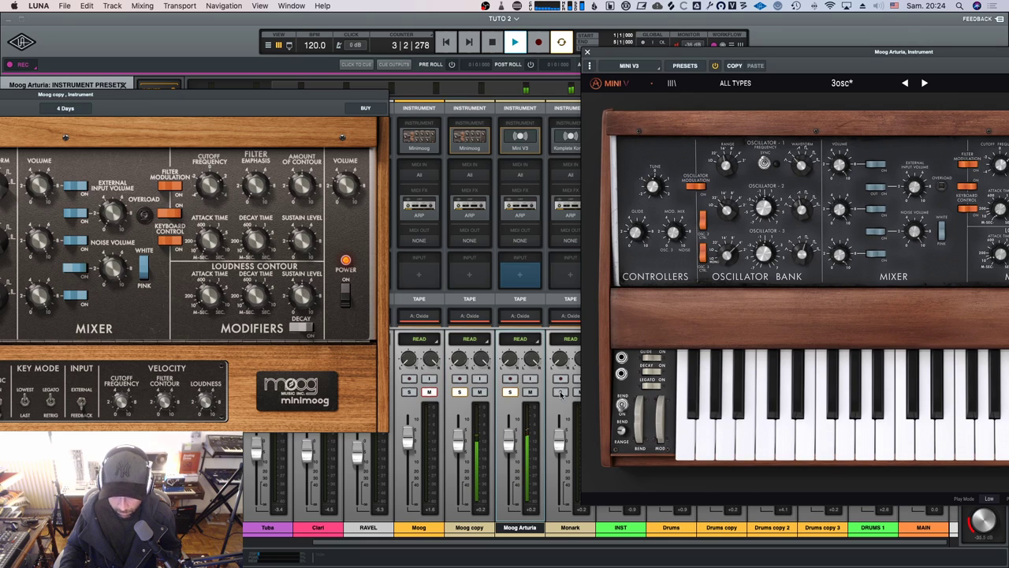
pyautogui.click(510, 392)
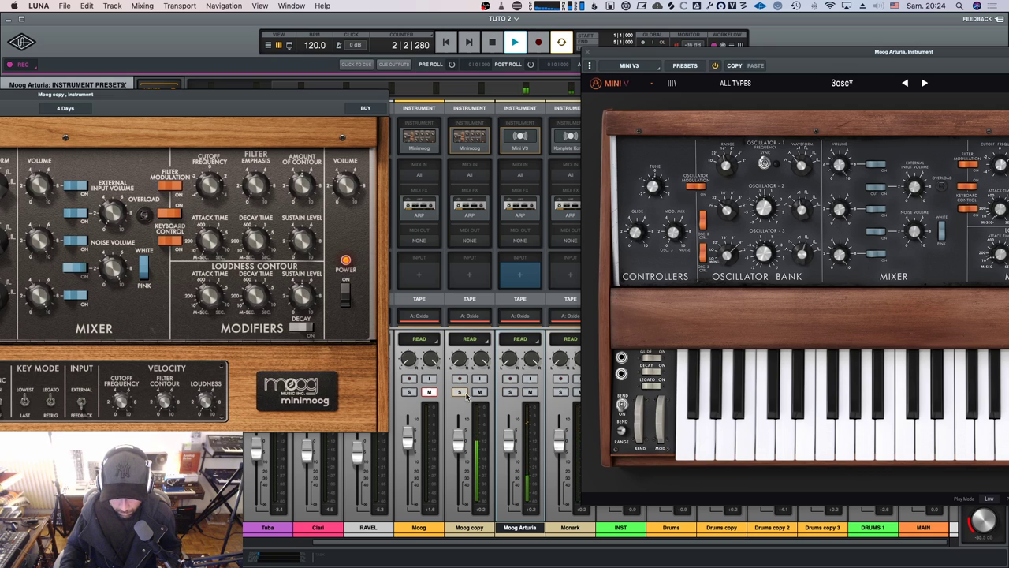
pyautogui.click(460, 392)
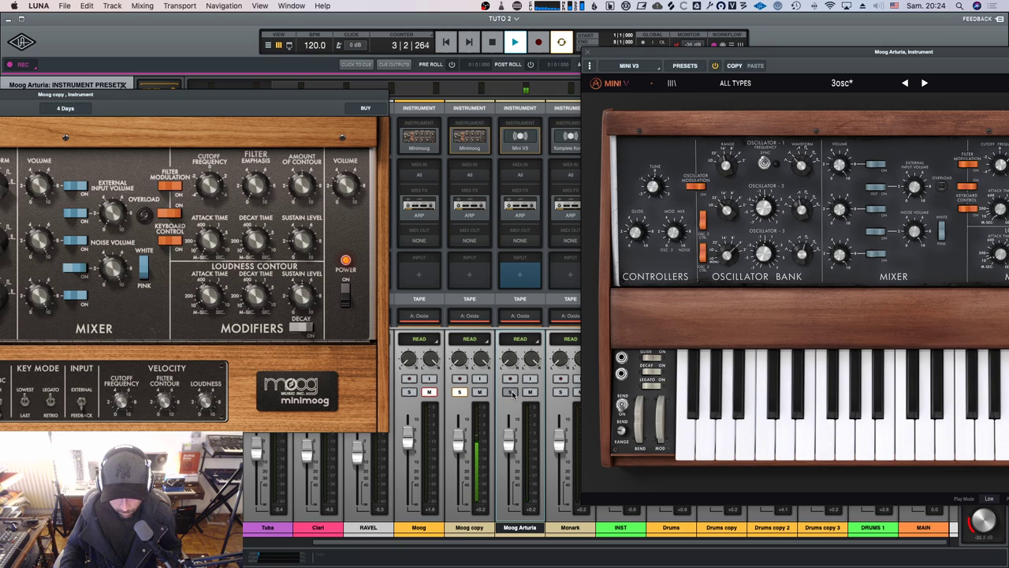
pyautogui.click(510, 392)
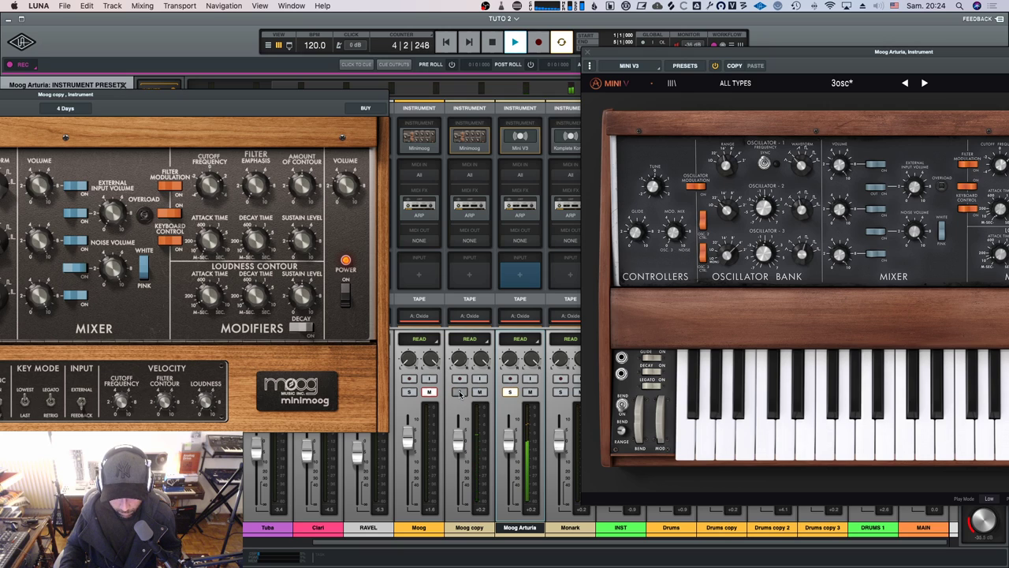
pyautogui.click(460, 392)
pyautogui.press('space')
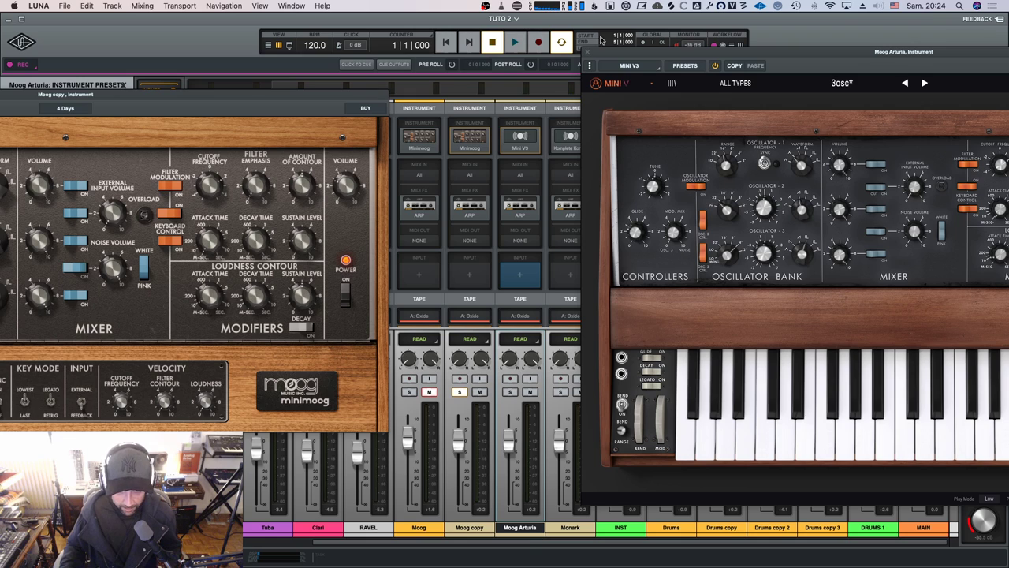
# Compare the two synths' panels, restart playback, and switch the solo back and forth between Moog Arturia and Moog copy, leaving Moog copy soloed.
pyautogui.moveTo(617, 51); pyautogui.dragTo(545, 55)
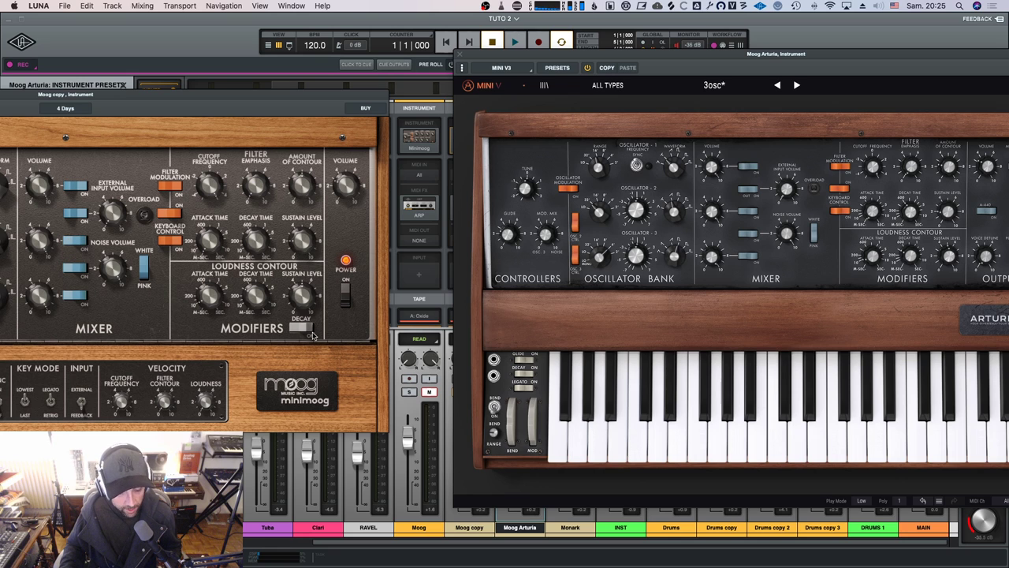
pyautogui.press('space')
pyautogui.moveTo(518, 57); pyautogui.dragTo(664, 59)
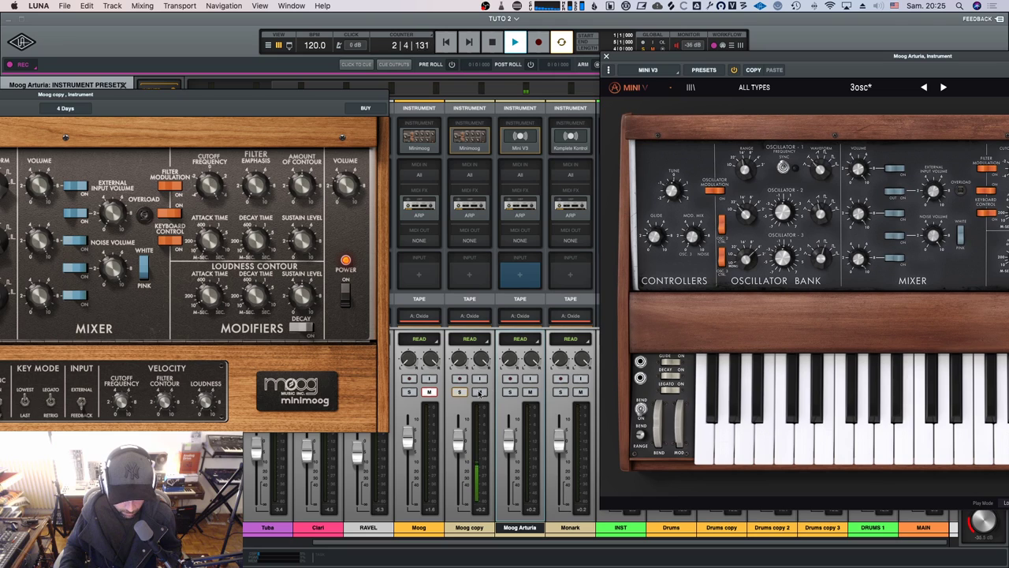
pyautogui.click(510, 391)
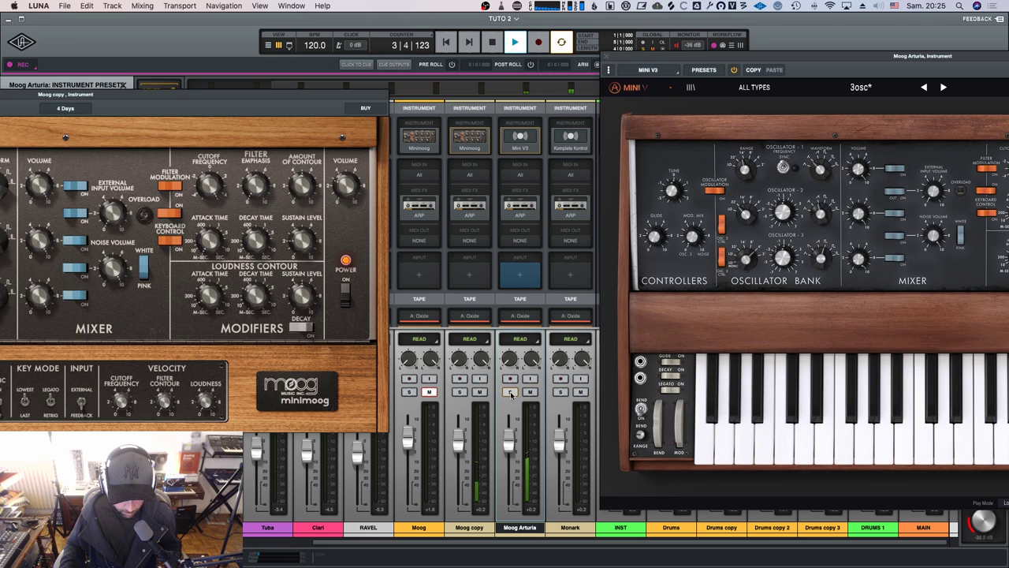
pyautogui.click(460, 393)
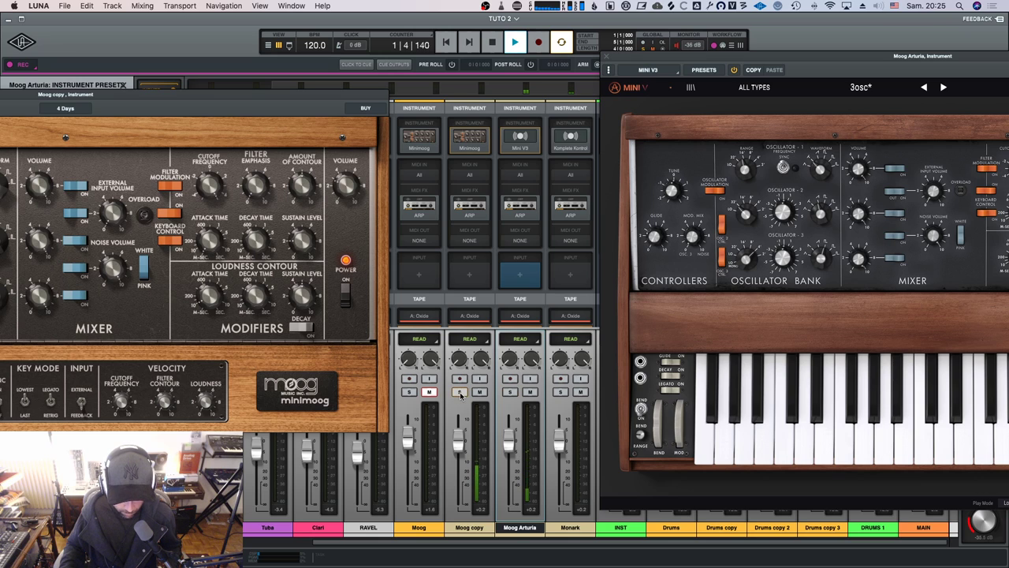
pyautogui.click(510, 393)
pyautogui.click(459, 392)
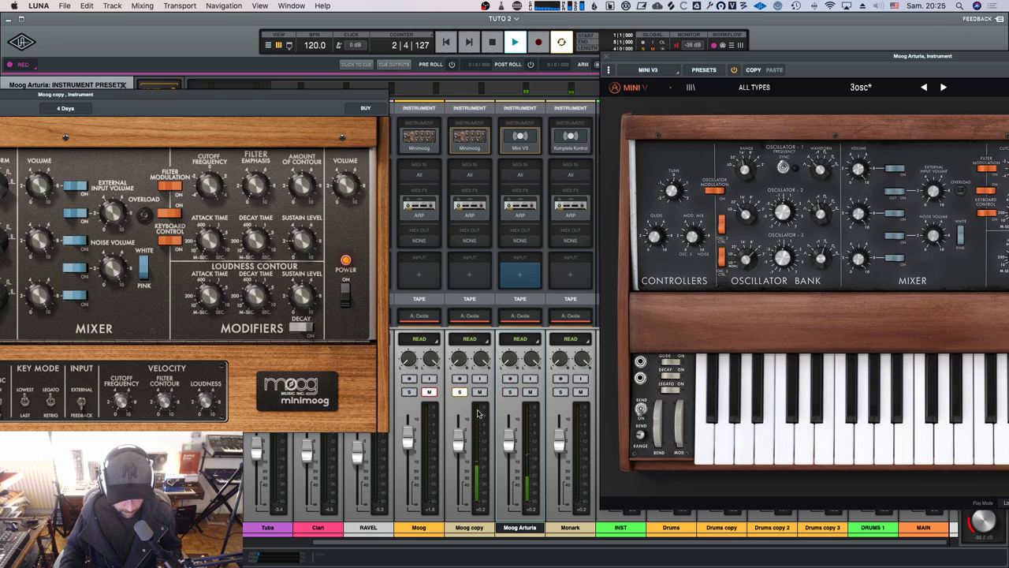
# Restart the loop on Moog copy and switch the solo between Moog Arturia and Moog copy, stopping playback on Moog Arturia.
pyautogui.press('space')
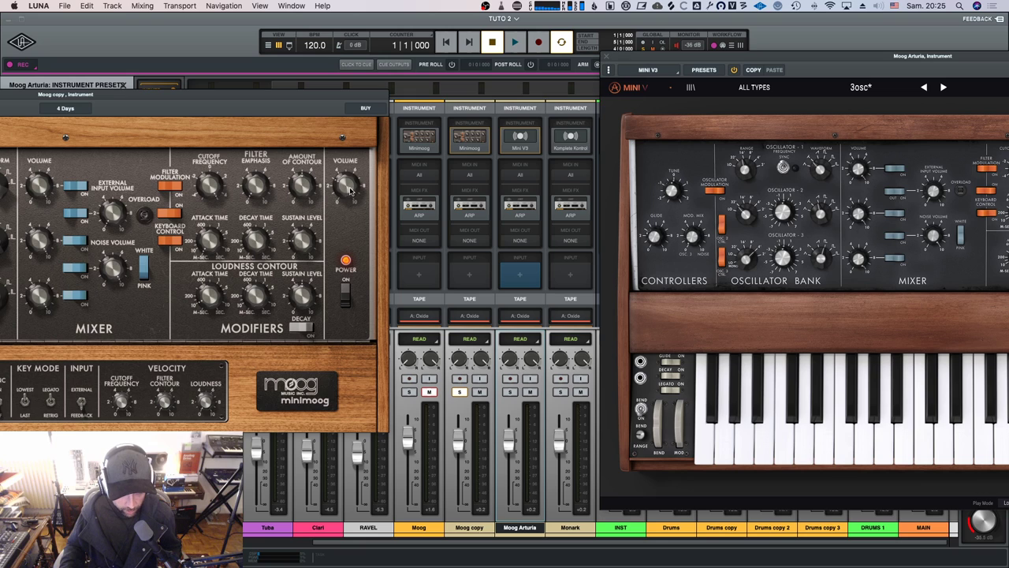
pyautogui.press('space')
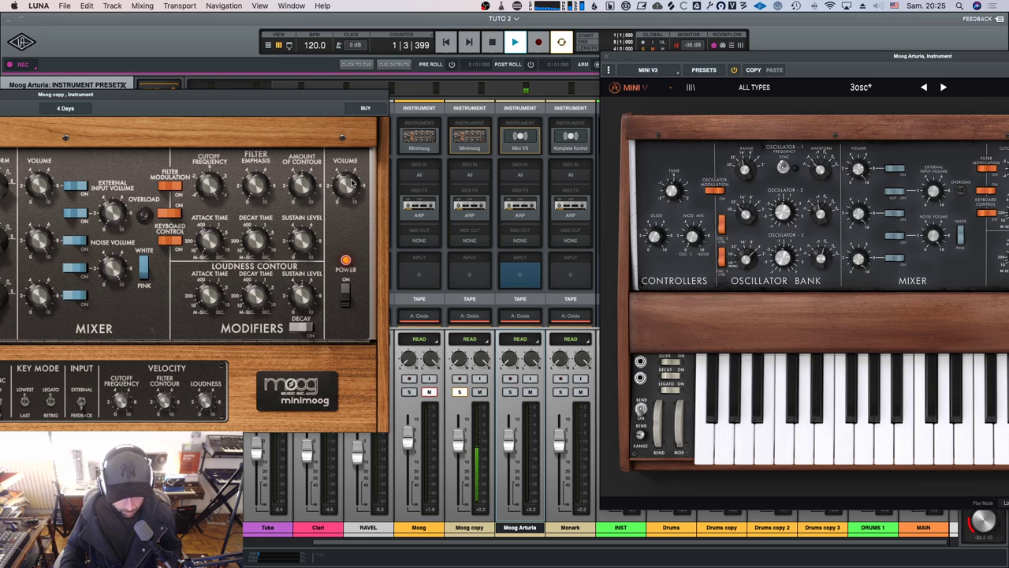
pyautogui.click(510, 392)
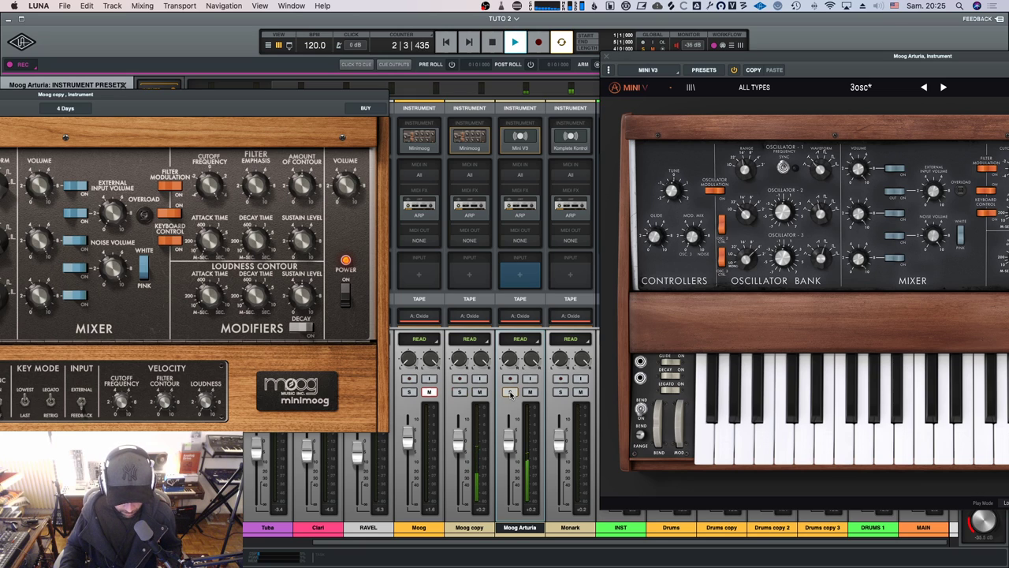
pyautogui.click(460, 391)
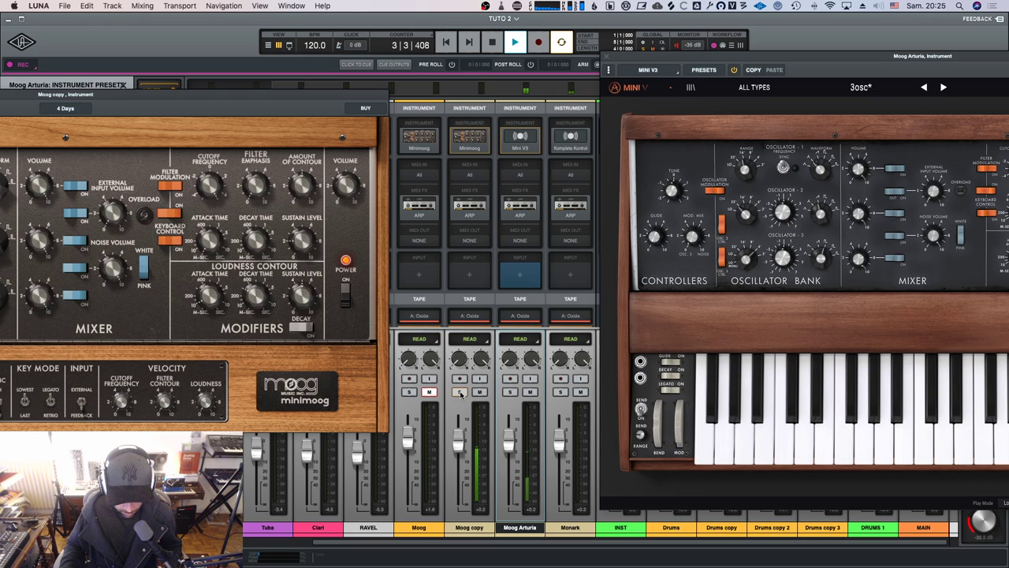
pyautogui.click(510, 392)
pyautogui.press('space')
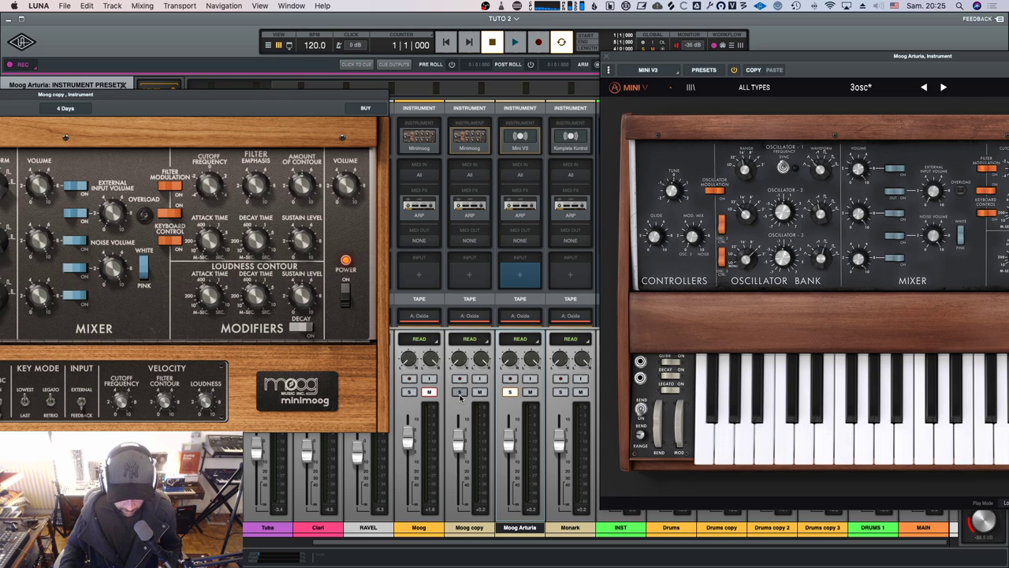
# Play the loop again from Moog Arturia and alternate the solo with Moog copy, stopping playback on Moog copy.
pyautogui.press('space')
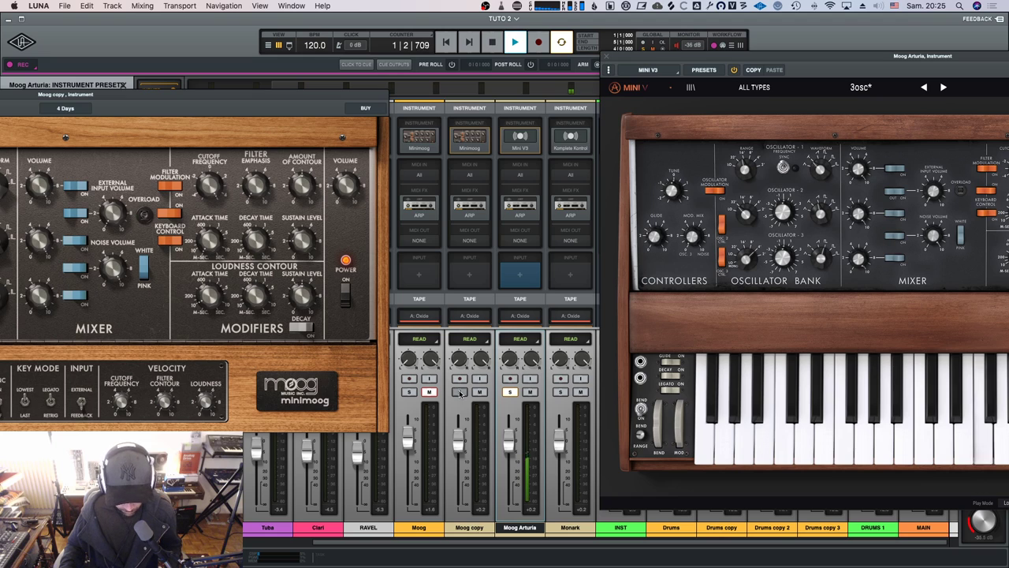
pyautogui.click(459, 392)
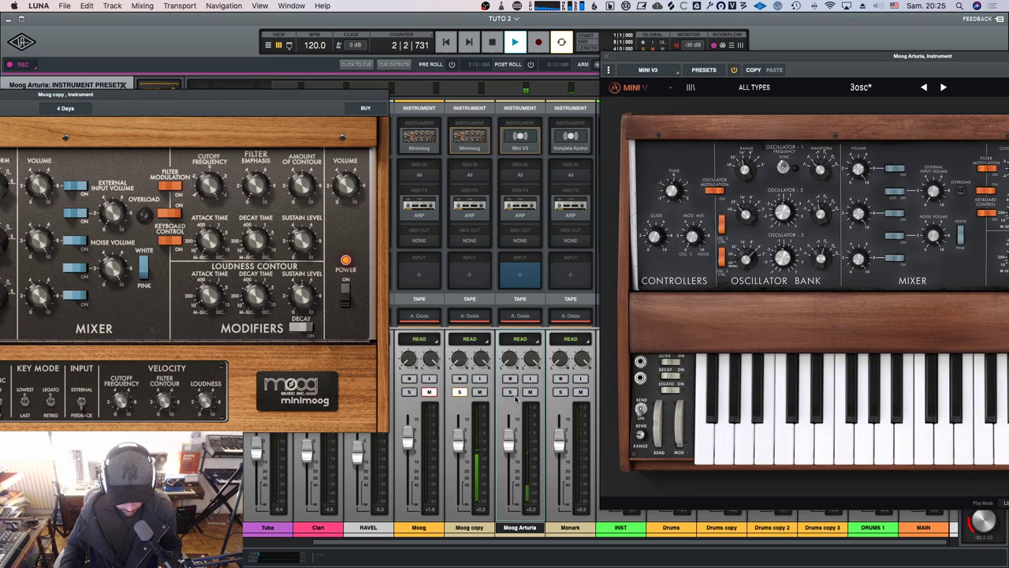
pyautogui.click(510, 393)
pyautogui.click(510, 392)
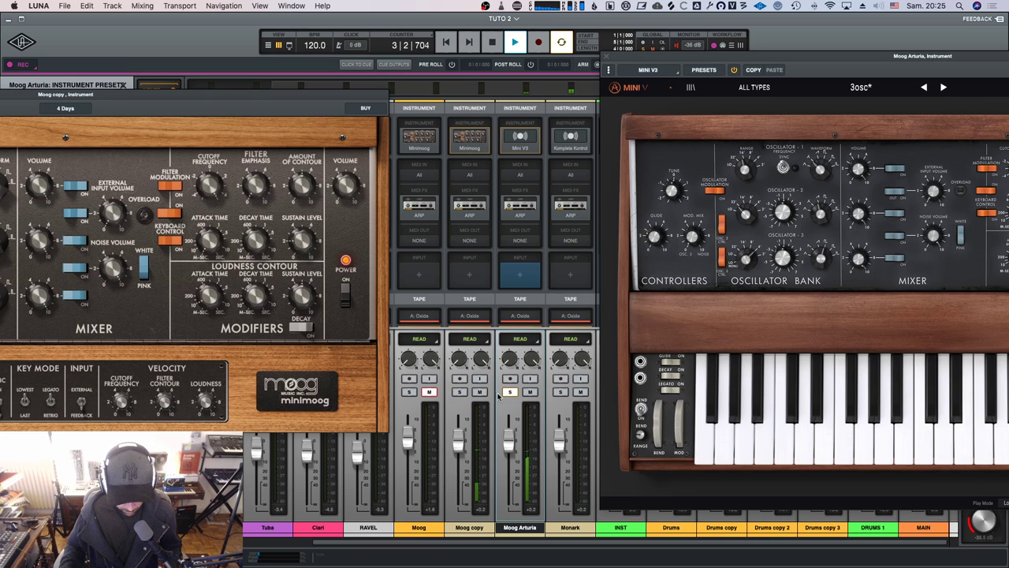
pyautogui.click(459, 391)
pyautogui.click(457, 392)
pyautogui.press('space')
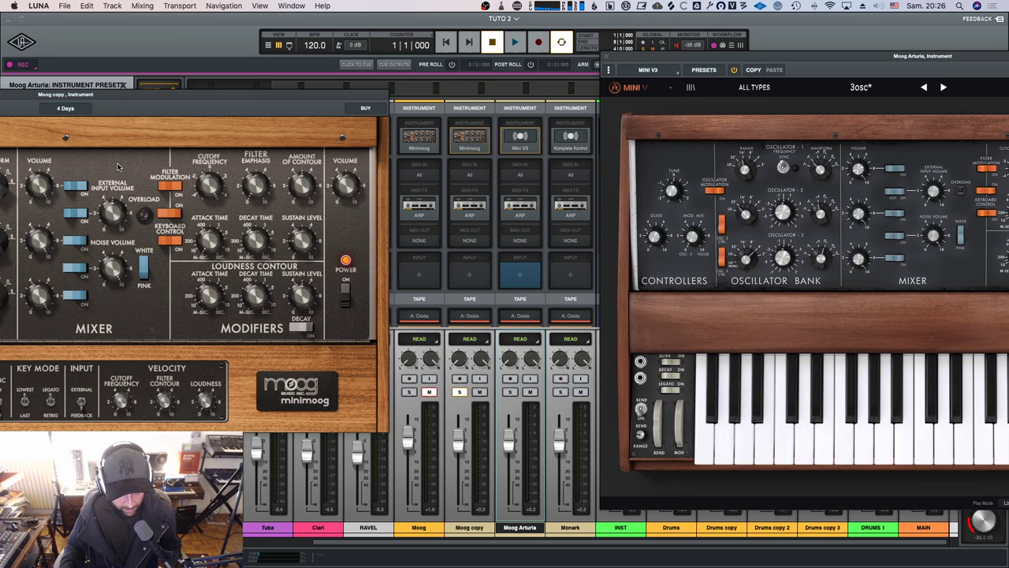
# Audition Moog copy briefly, then shift the Mini V3 window to bring its External Input Volume and Overload section fully into view.
pyautogui.press('space')
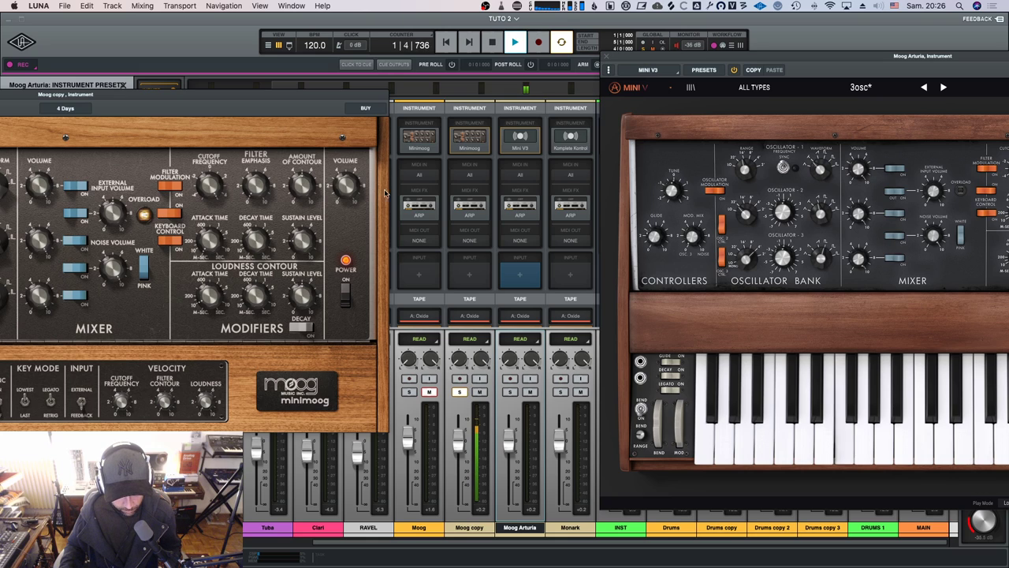
pyautogui.press('space')
pyautogui.moveTo(677, 60); pyautogui.dragTo(613, 64)
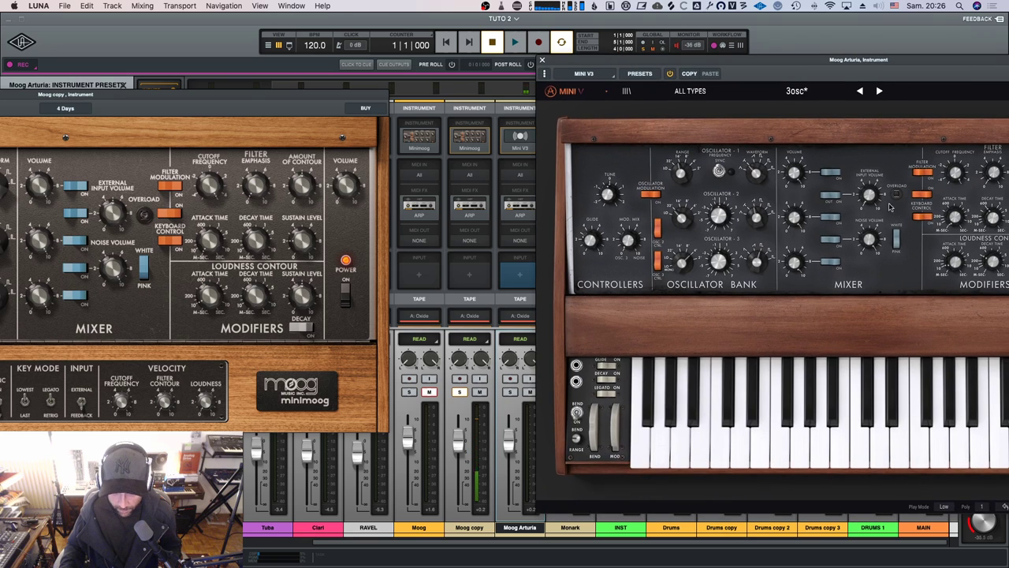
pyautogui.moveTo(870, 195)
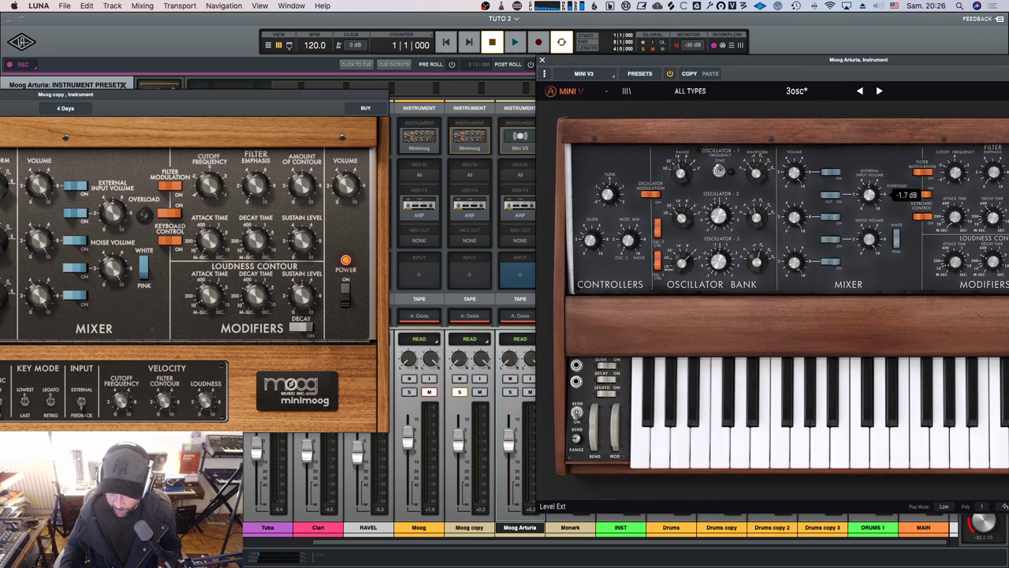
# Solo Moog Arturia, play the loop, and compare its overloaded sound with Moog copy, stopping playback on Moog Arturia.
pyautogui.click(511, 392)
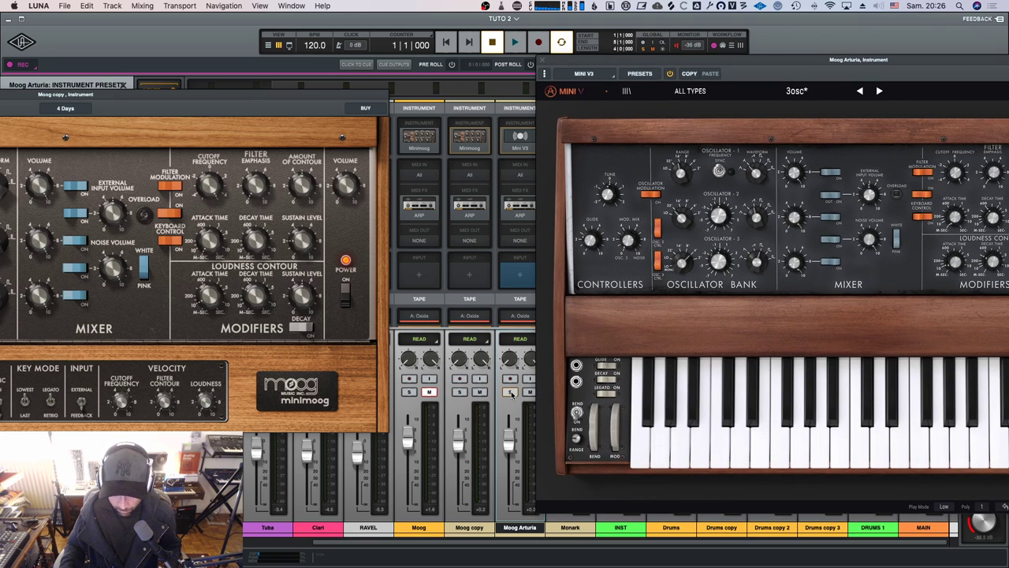
pyautogui.press('space')
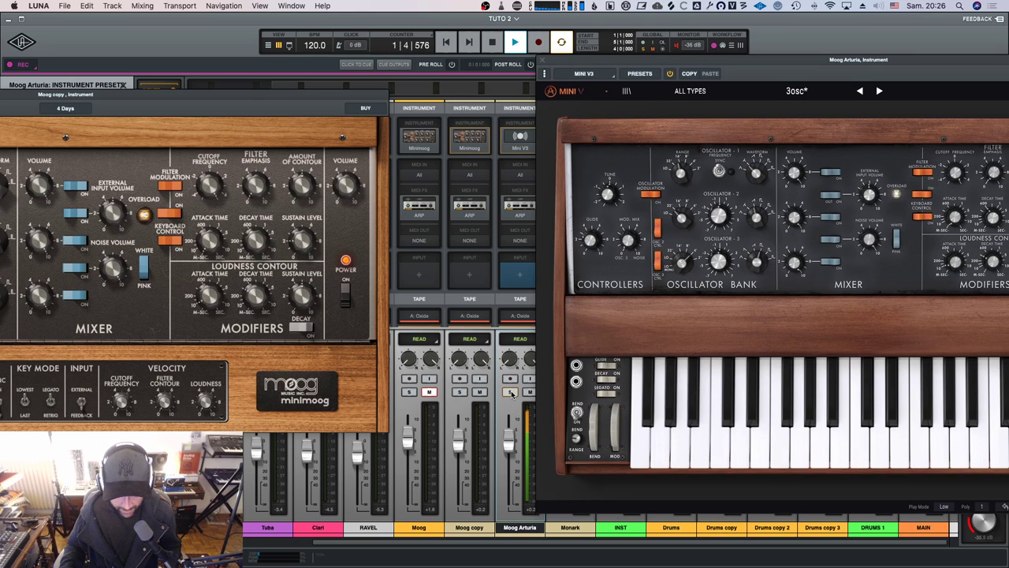
pyautogui.click(460, 393)
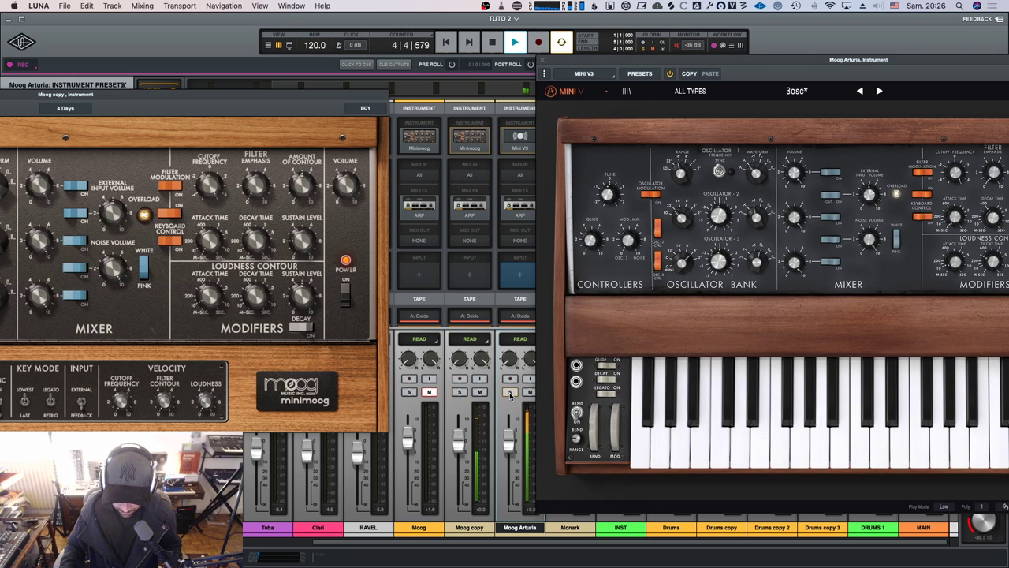
pyautogui.click(510, 392)
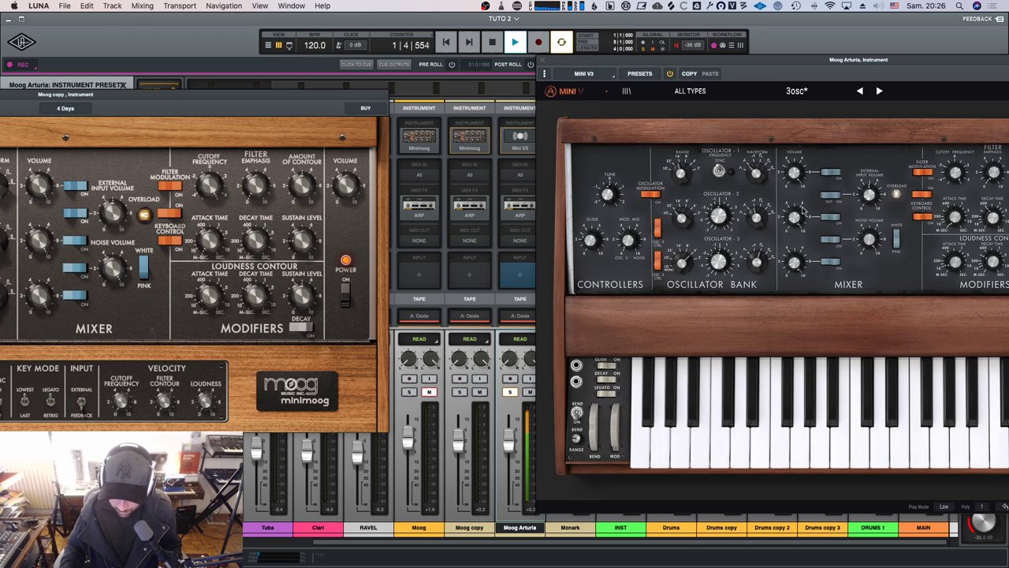
pyautogui.press('space')
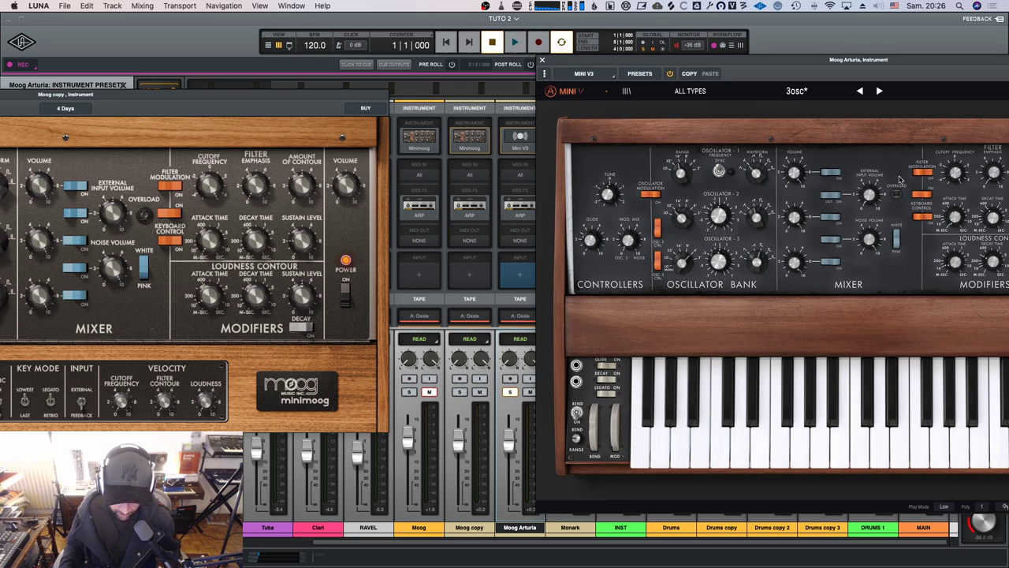
# Adjust the Mini V3's External Input Volume and compare Moog copy with Moog Arturia over the loop, stopping playback on Moog copy.
pyautogui.moveTo(865, 201); pyautogui.dragTo(865, 194)
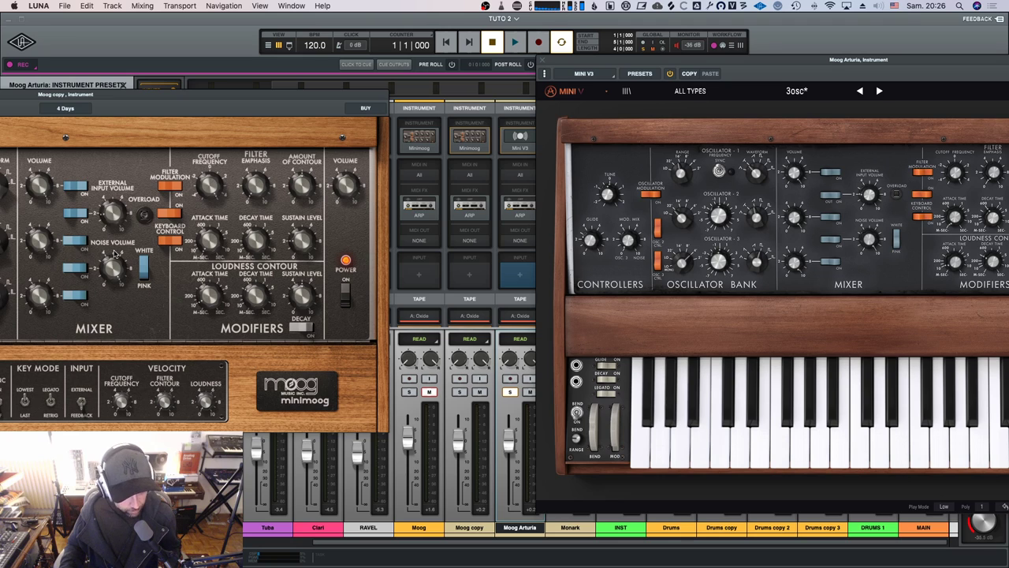
pyautogui.click(459, 392)
pyautogui.press('space')
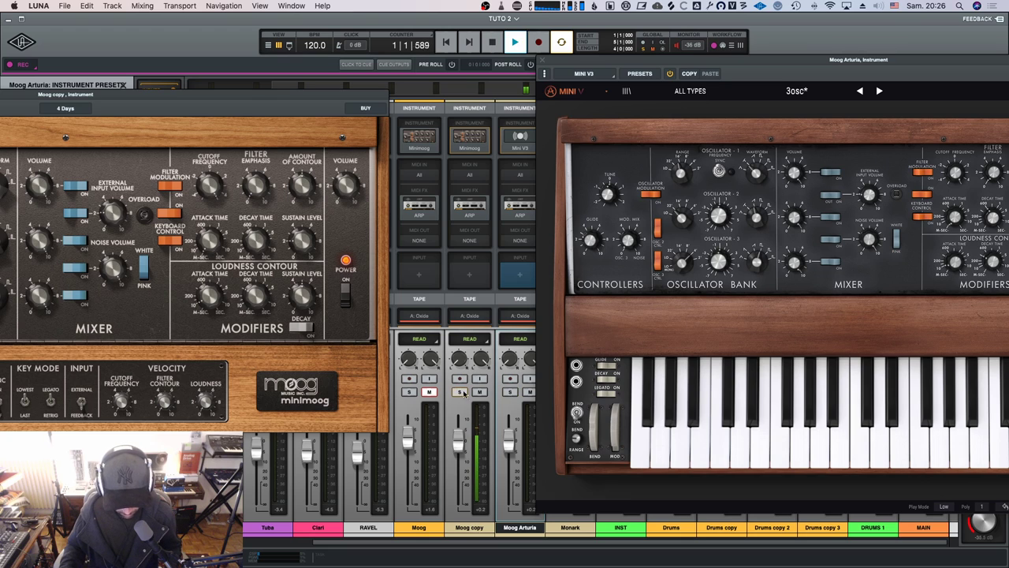
pyautogui.click(510, 392)
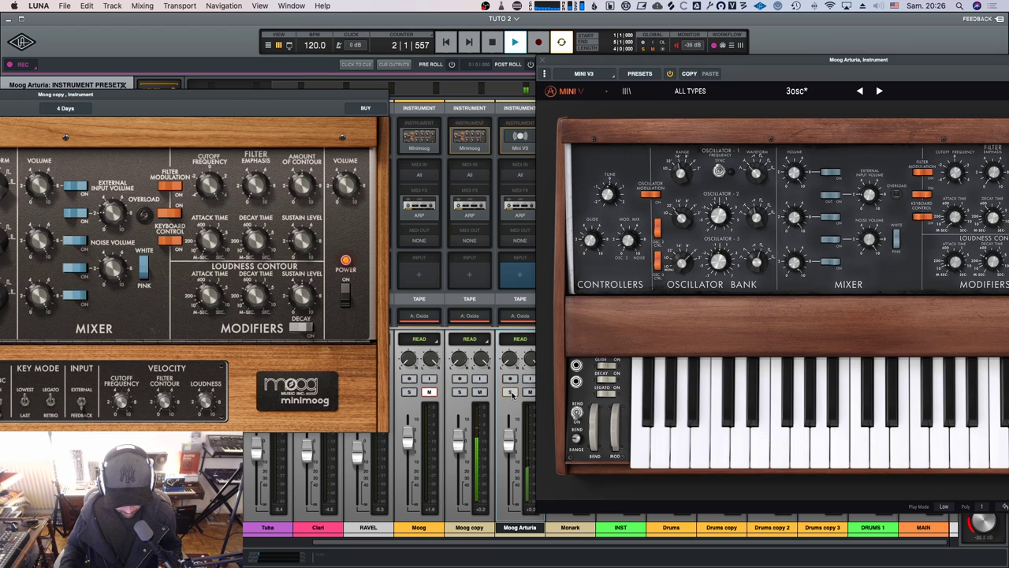
pyautogui.click(458, 392)
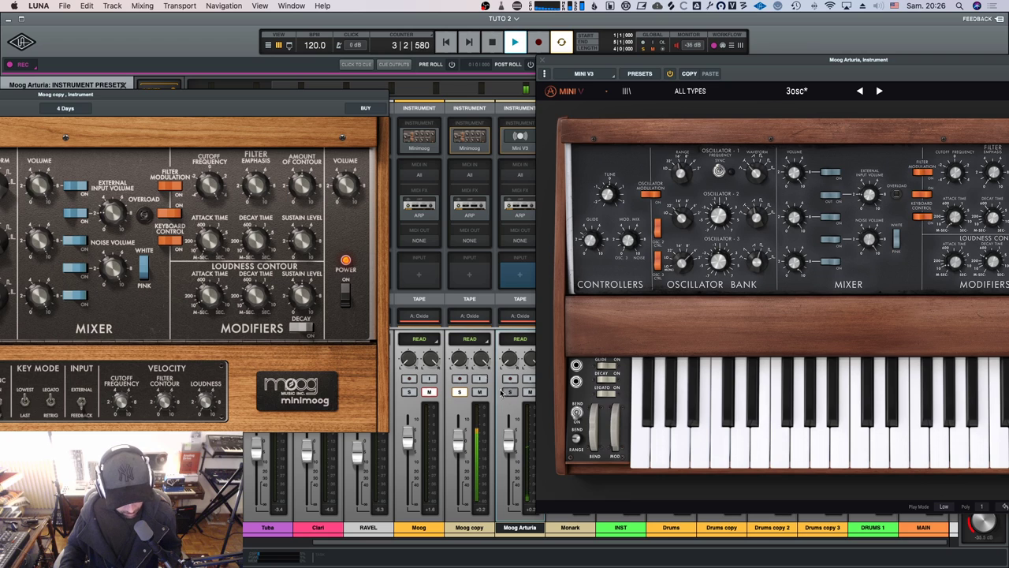
pyautogui.press('space')
# Move the Minimoog and Mini V3 windows closer together to expose the modifier sections of both panels.
pyautogui.moveTo(239, 95); pyautogui.dragTo(291, 101)
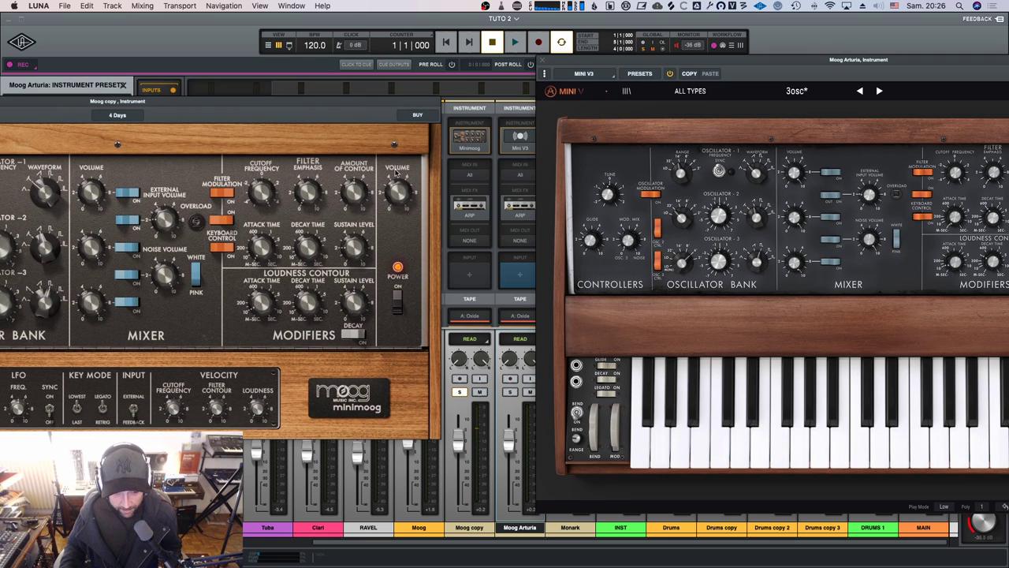
pyautogui.moveTo(626, 65); pyautogui.dragTo(593, 69)
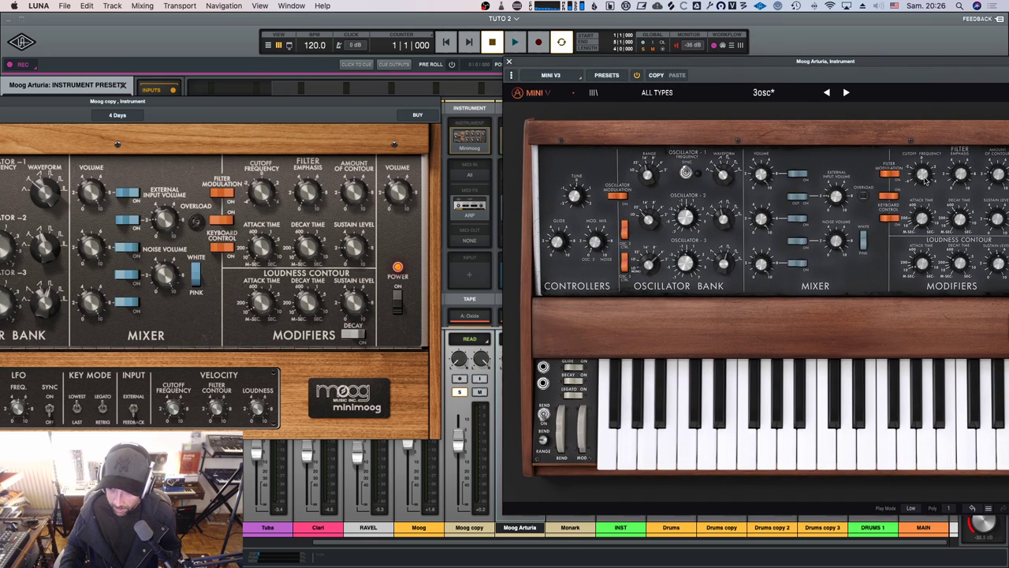
pyautogui.moveTo(904, 66); pyautogui.dragTo(871, 64)
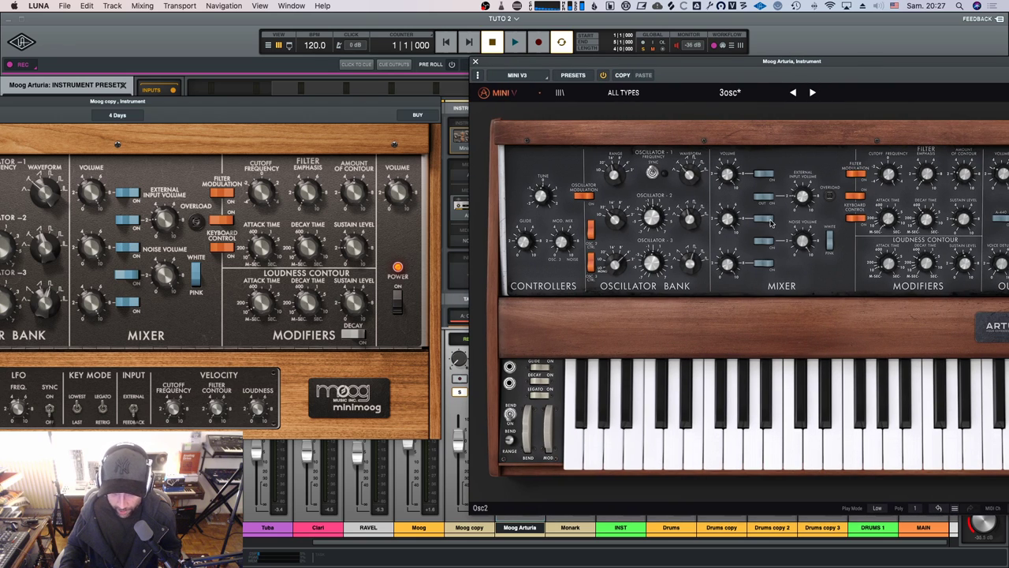
# Play the loop, uncover the channel strips, and solo Moog Arturia before returning to Moog copy and stopping playback.
pyautogui.press('space')
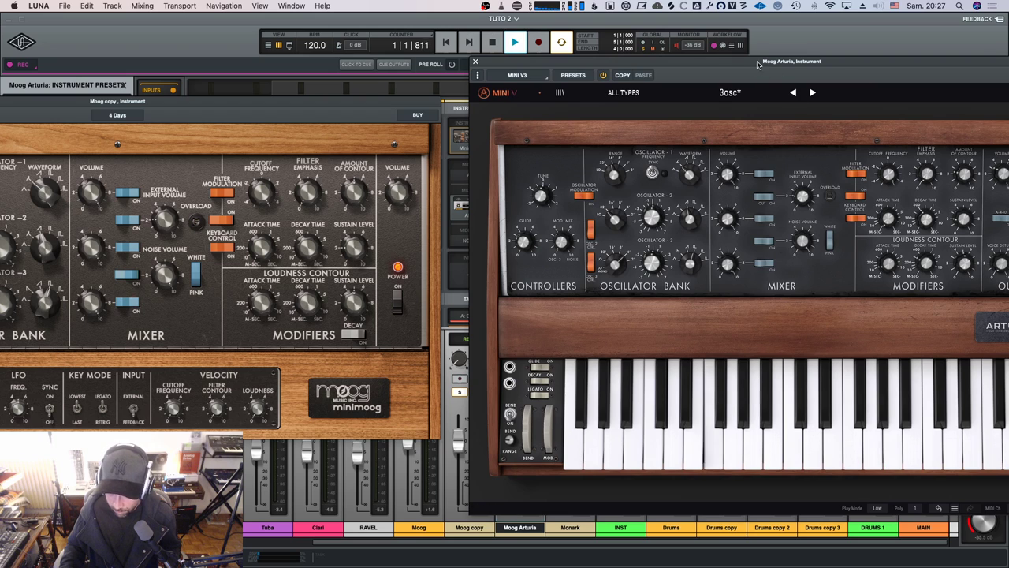
pyautogui.moveTo(758, 64); pyautogui.dragTo(851, 70)
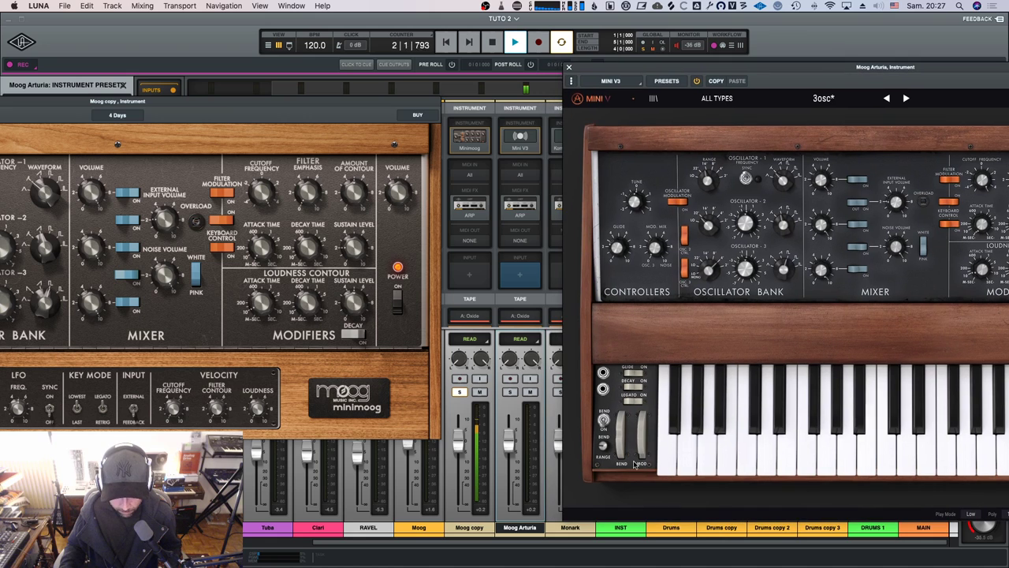
pyautogui.click(510, 394)
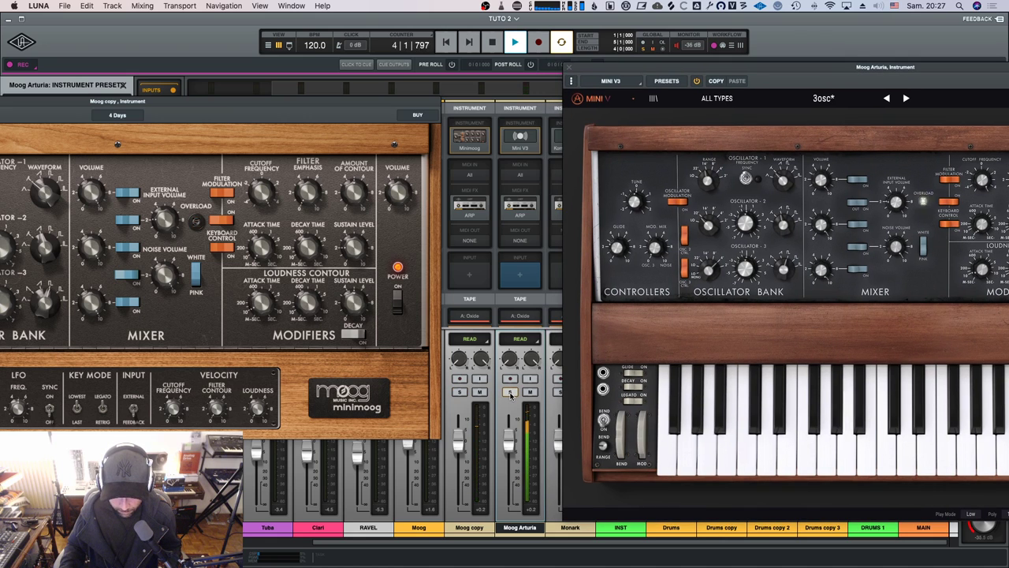
pyautogui.click(460, 393)
pyautogui.press('space')
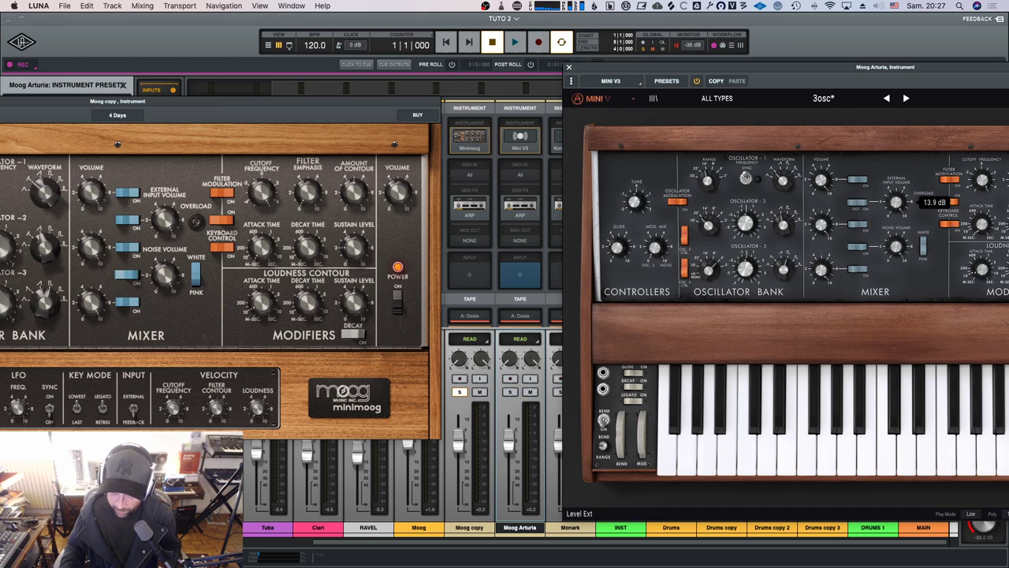
# Restart playback and compare Moog copy with Moog Arturia by switching the solo between them, leaving Moog copy soloed.
pyautogui.click(459, 392)
pyautogui.press('space')
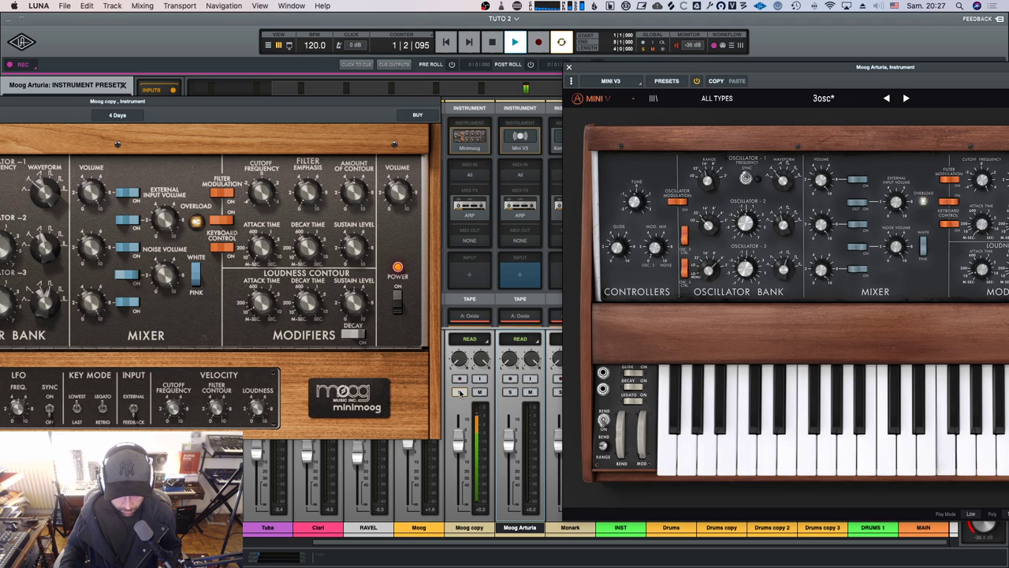
pyautogui.click(460, 393)
pyautogui.click(460, 392)
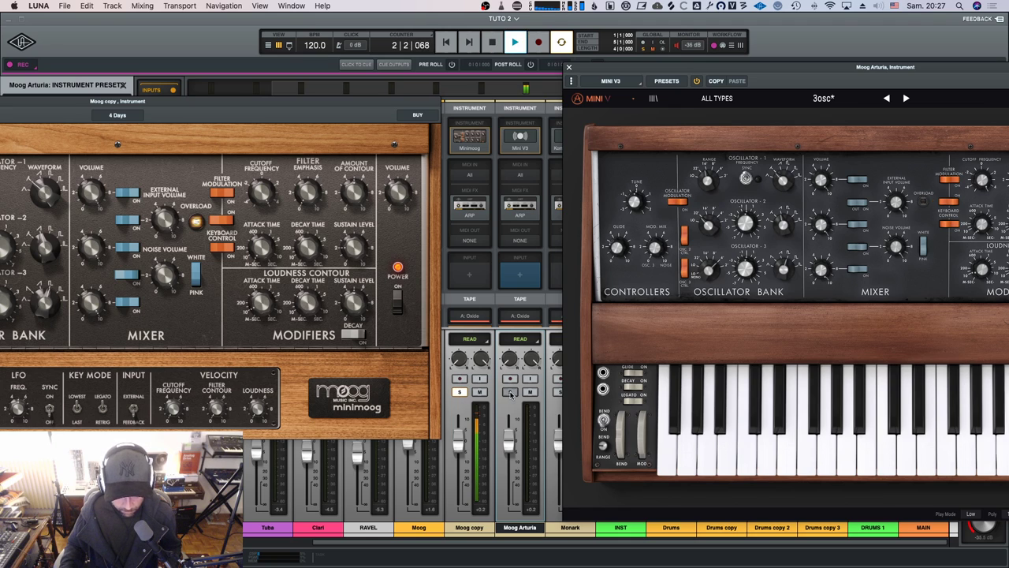
pyautogui.click(510, 392)
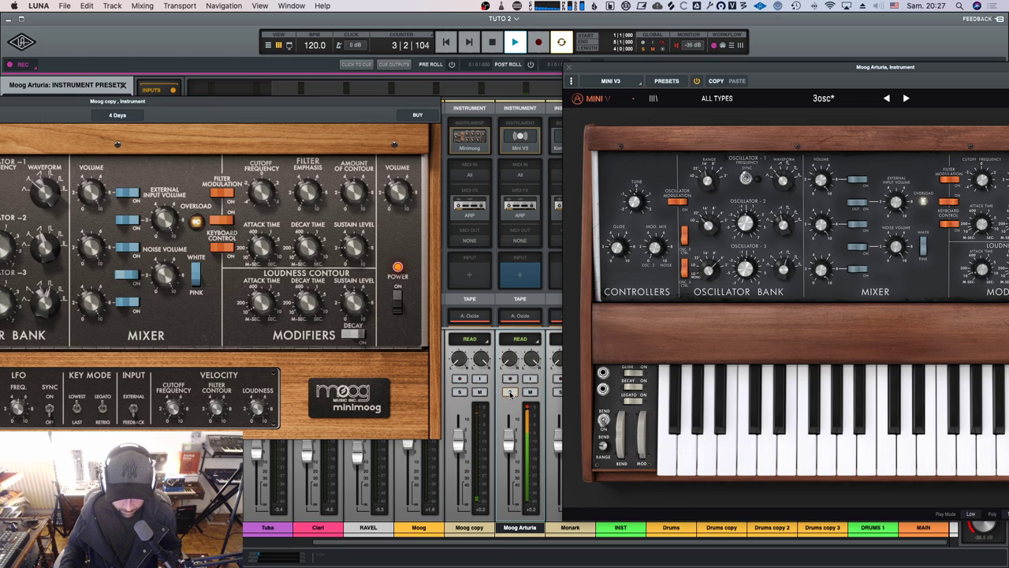
pyautogui.click(459, 393)
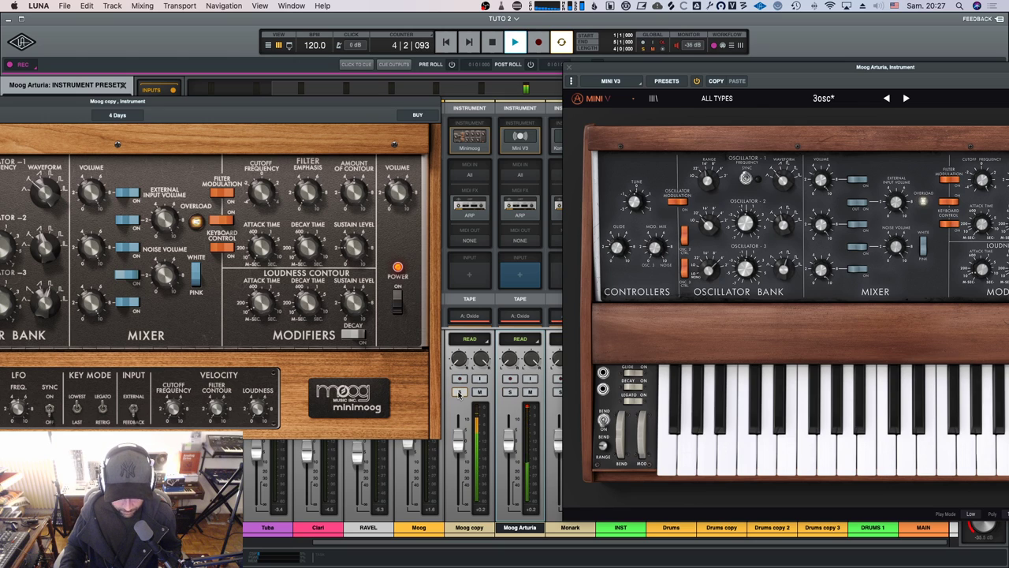
# Stop playback, adjust the Mini V3's External Input Volume, and nudge its window slightly.
pyautogui.press('space')
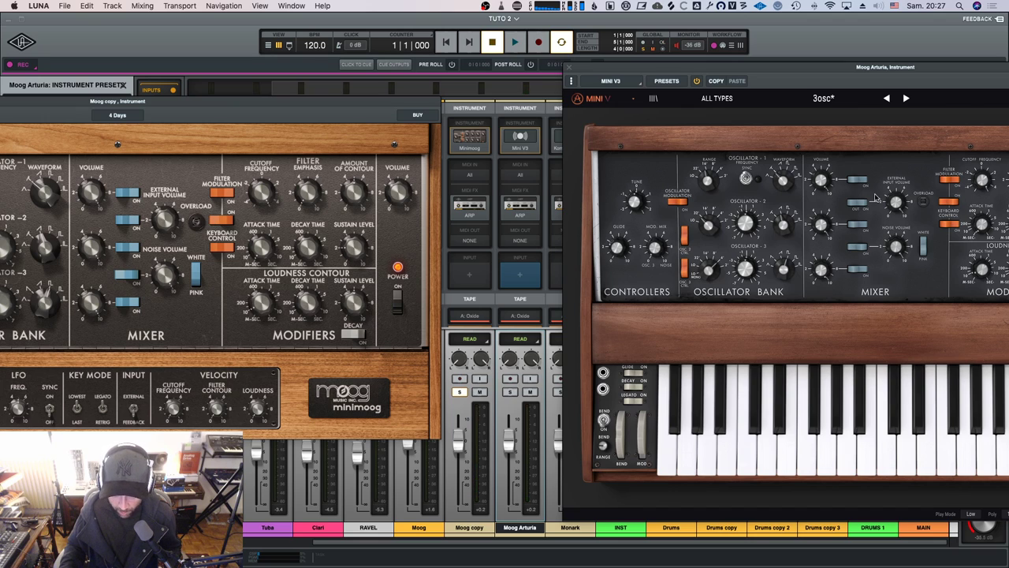
pyautogui.moveTo(895, 202); pyautogui.dragTo(896, 205)
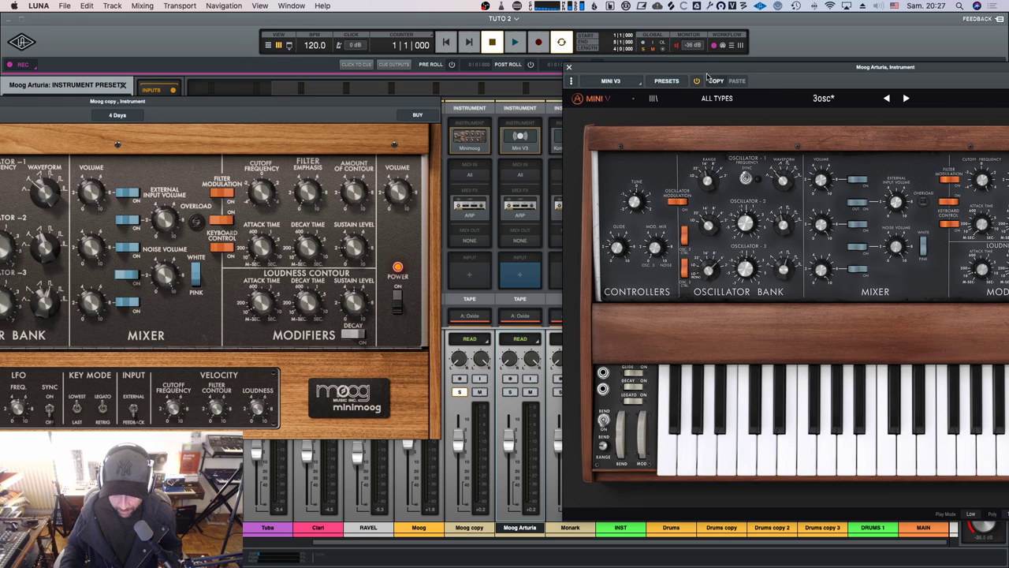
pyautogui.moveTo(707, 71); pyautogui.dragTo(704, 71)
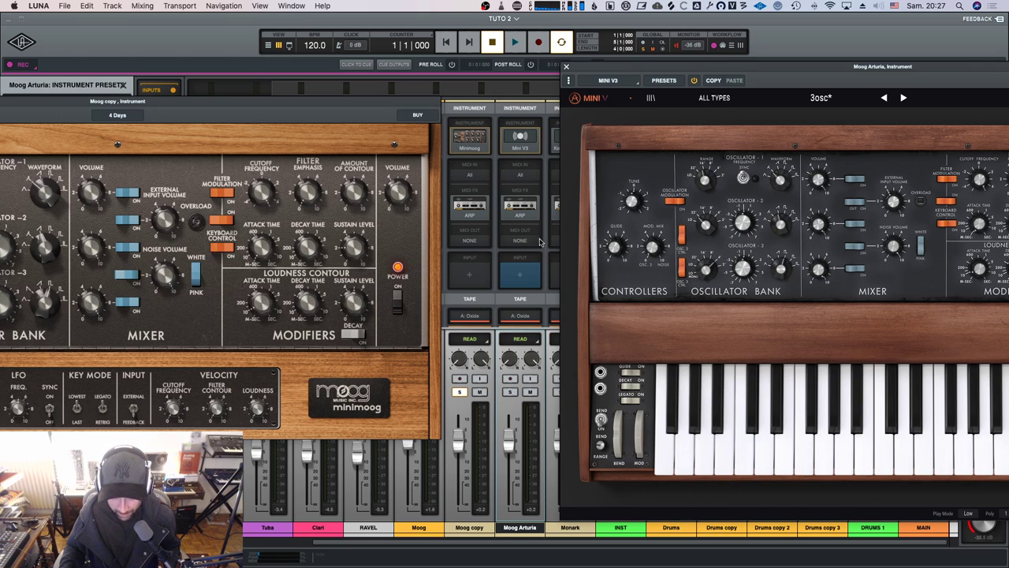
# Solo Moog Arturia, play the loop, switch the solo to Moog copy, and stop playback.
pyautogui.click(510, 392)
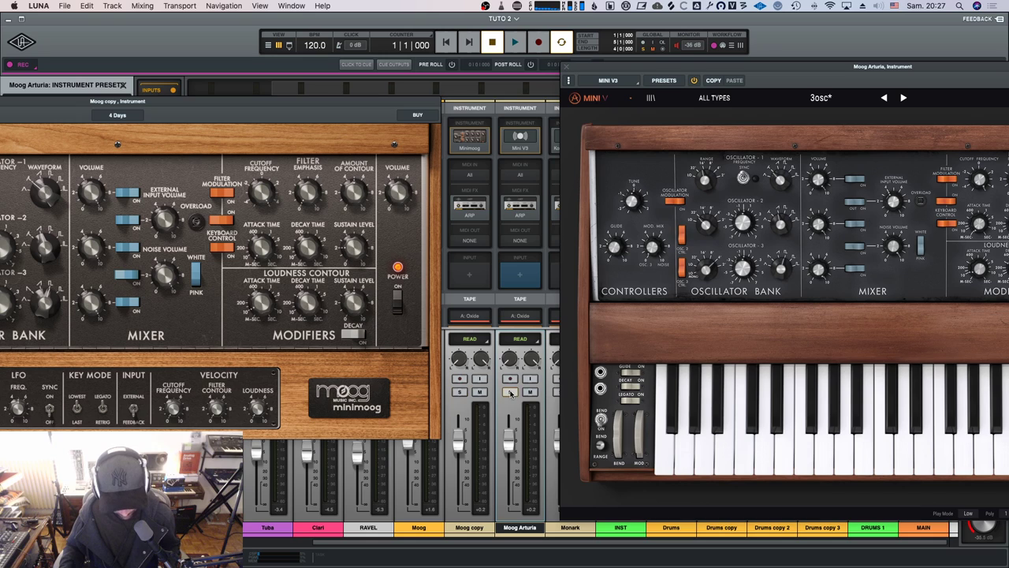
pyautogui.press('space')
pyautogui.click(461, 392)
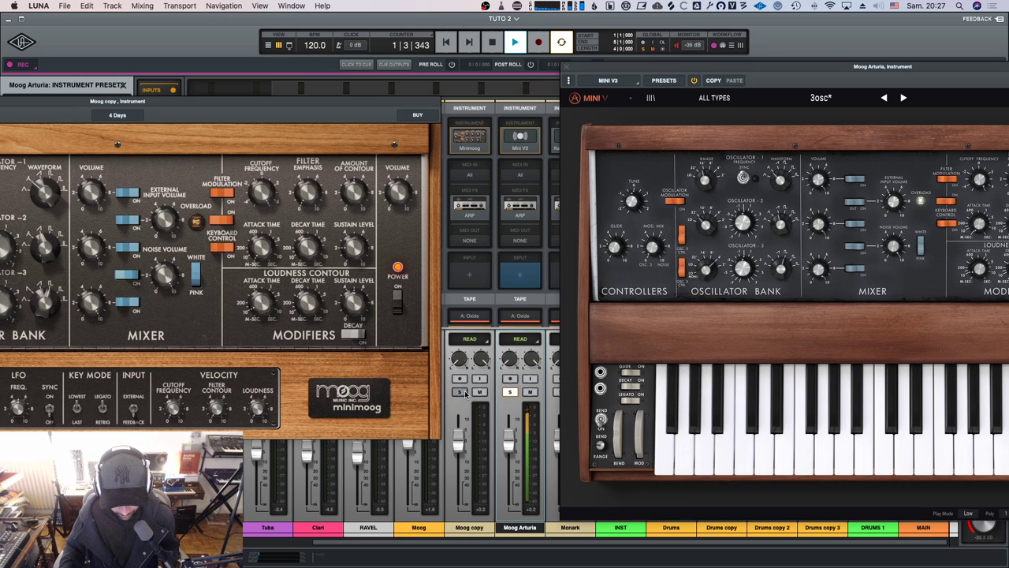
pyautogui.press('space')
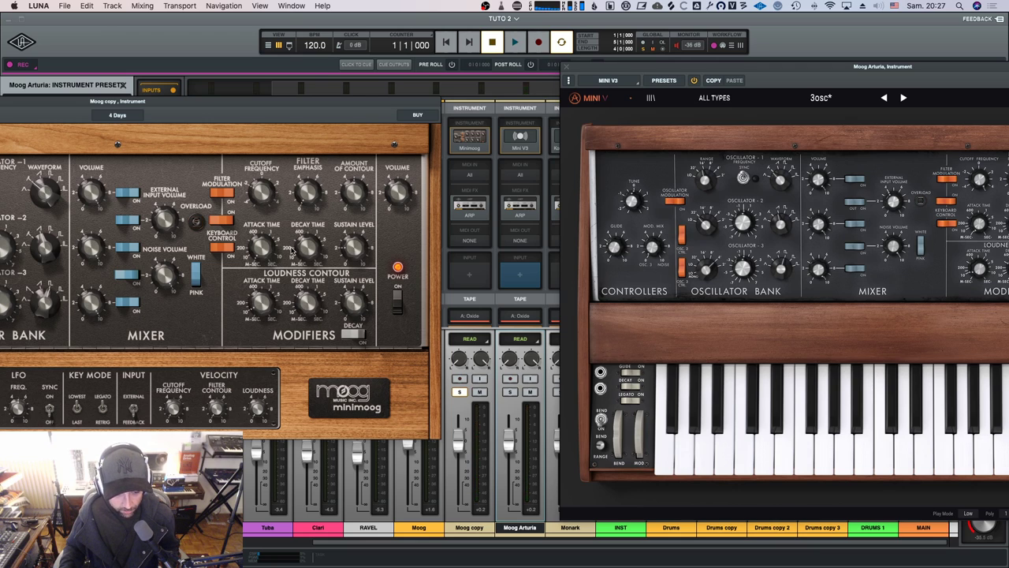
# Fine-tune the Mini V3's filter cutoff and emphasis, shifting its window to reach the modifiers and back to uncover the channel strips.
pyautogui.moveTo(985, 187); pyautogui.dragTo(984, 191)
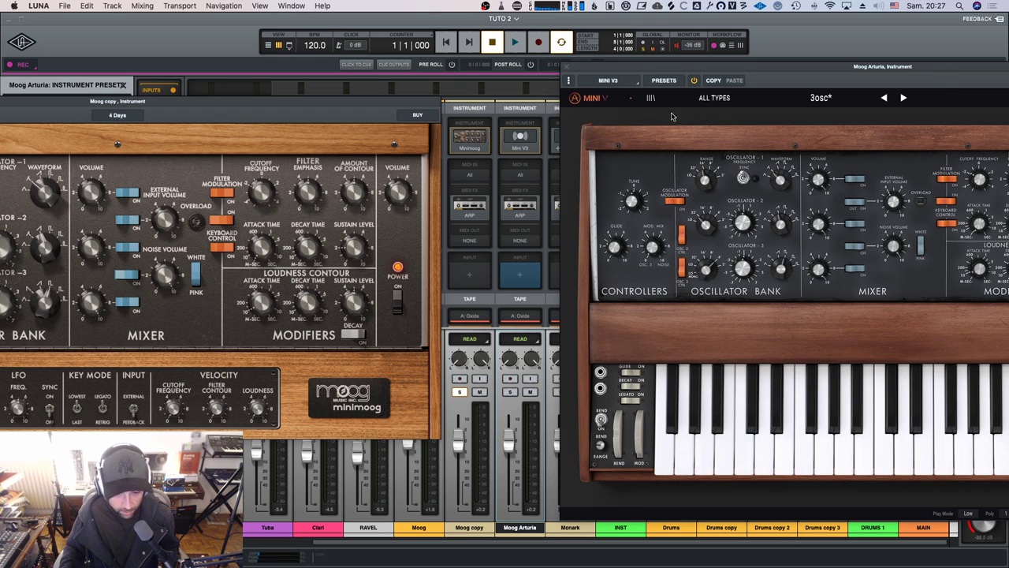
pyautogui.moveTo(734, 72); pyautogui.dragTo(483, 100)
pyautogui.moveTo(763, 210)
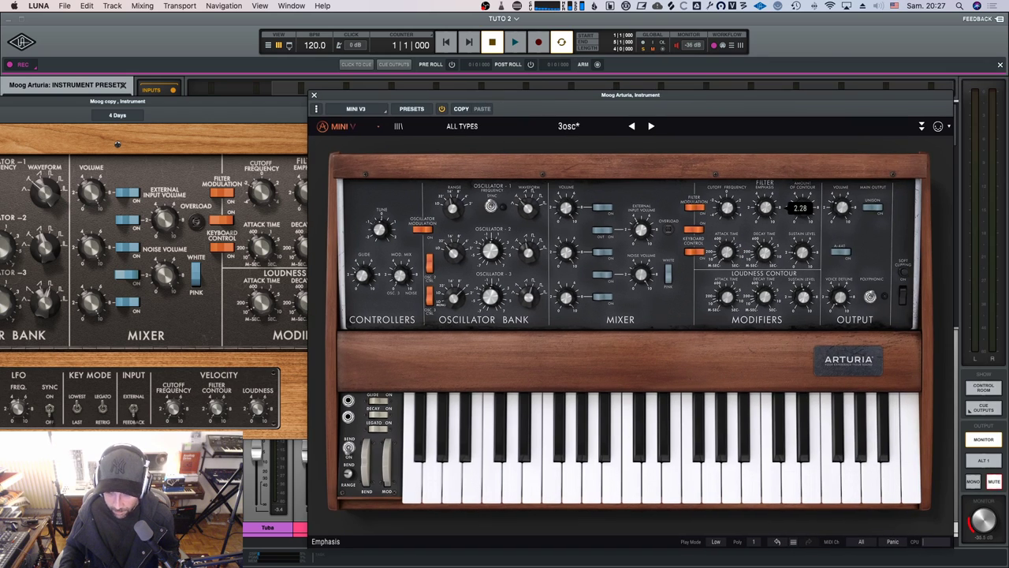
pyautogui.moveTo(699, 99); pyautogui.dragTo(975, 39)
# Play the loop and alternate the solo between Moog Arturia and Moog copy, leaving Moog Arturia soloed.
pyautogui.press('space')
pyautogui.click(509, 392)
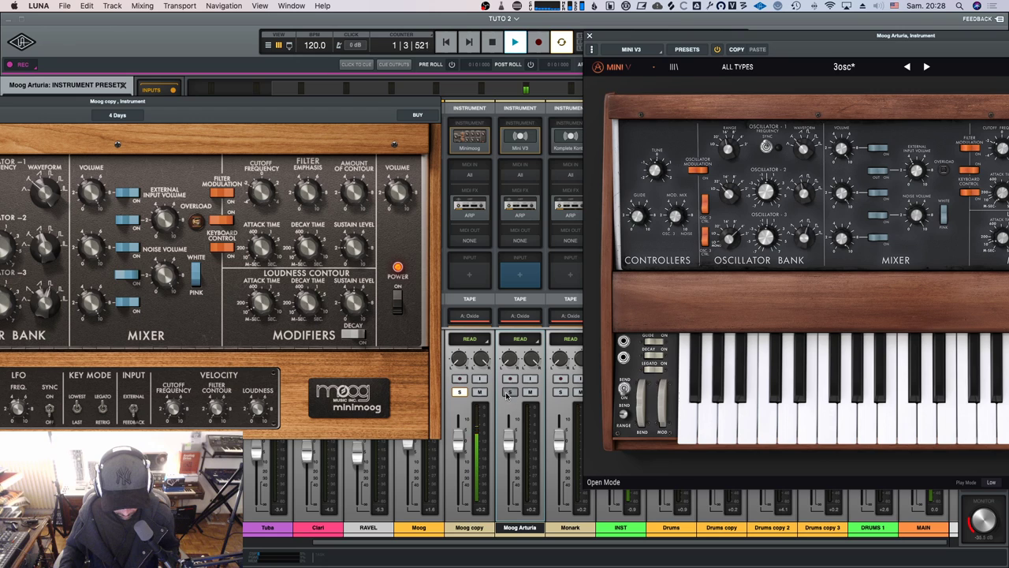
pyautogui.click(460, 391)
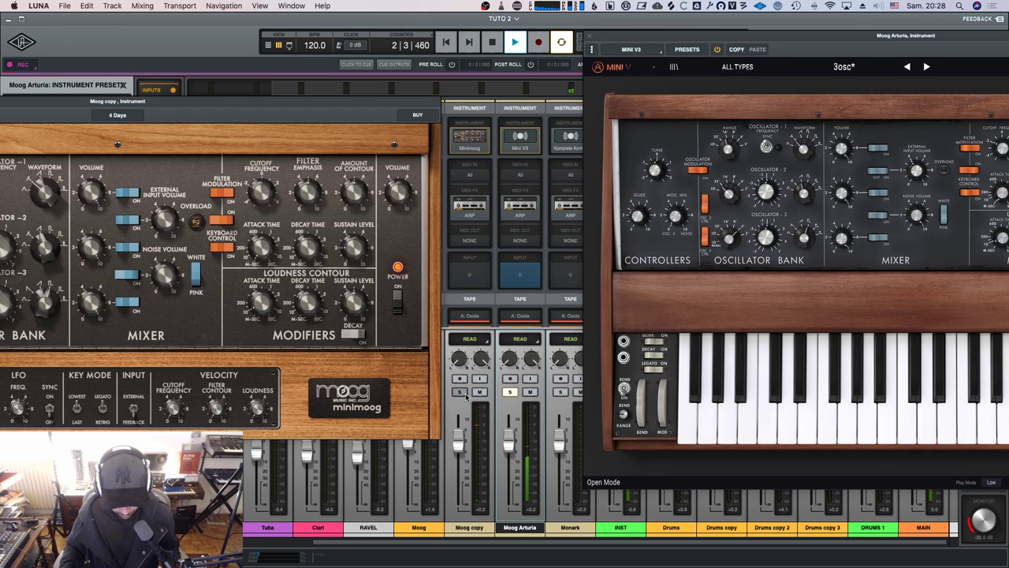
pyautogui.click(464, 395)
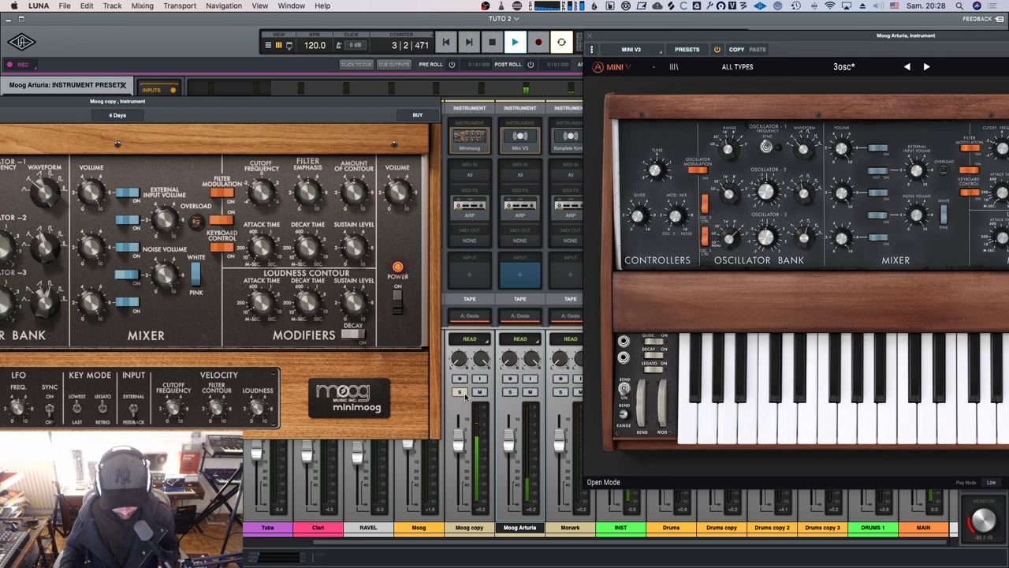
pyautogui.click(510, 393)
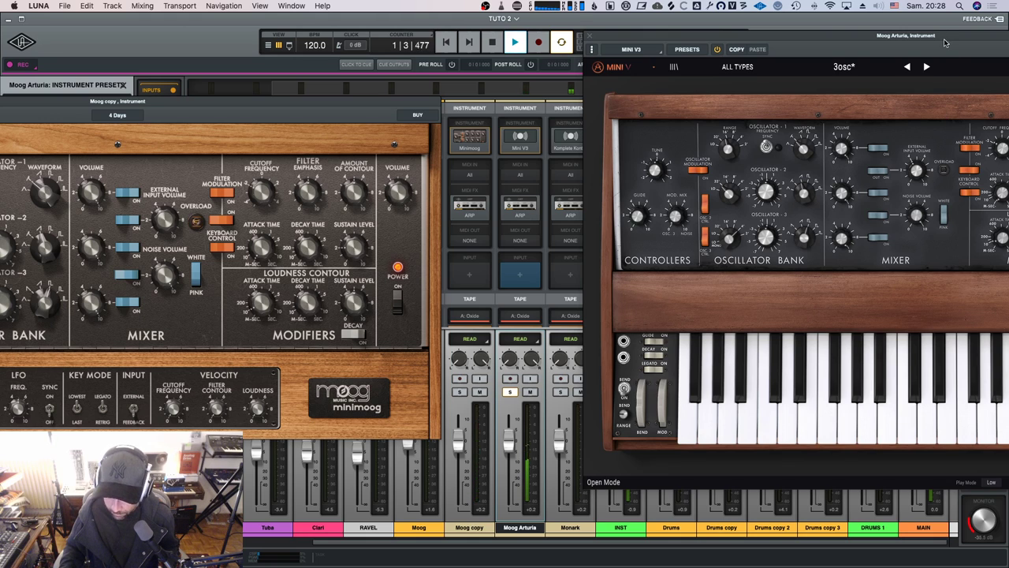
# Shift the Mini V3 window to reach its modifiers, adjust Cutoff Frequency and Filter Emphasis during playback, and stop at the song start.
pyautogui.moveTo(945, 37); pyautogui.dragTo(879, 42)
pyautogui.moveTo(934, 152); pyautogui.dragTo(935, 213)
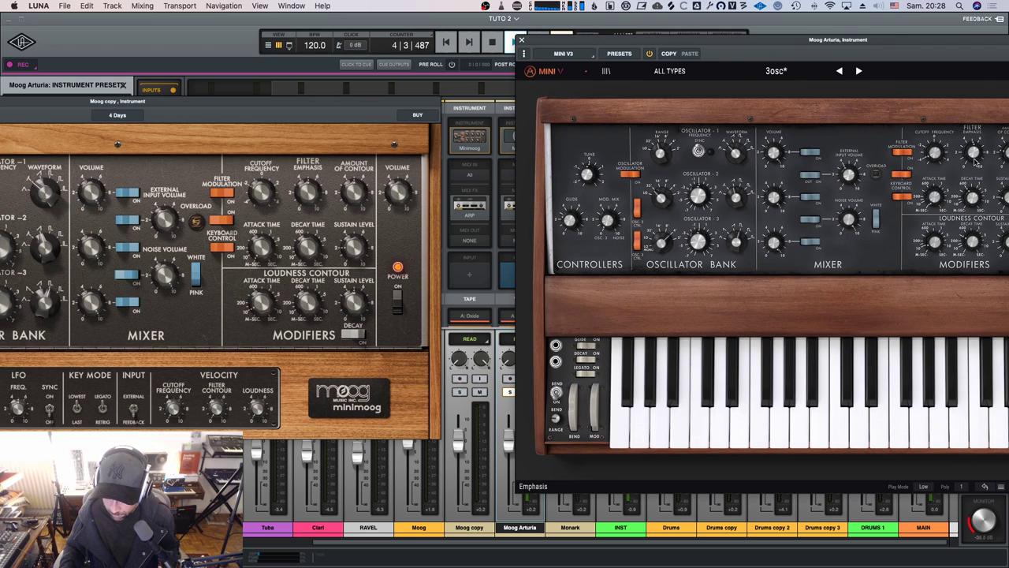
pyautogui.moveTo(973, 152); pyautogui.dragTo(973, 151)
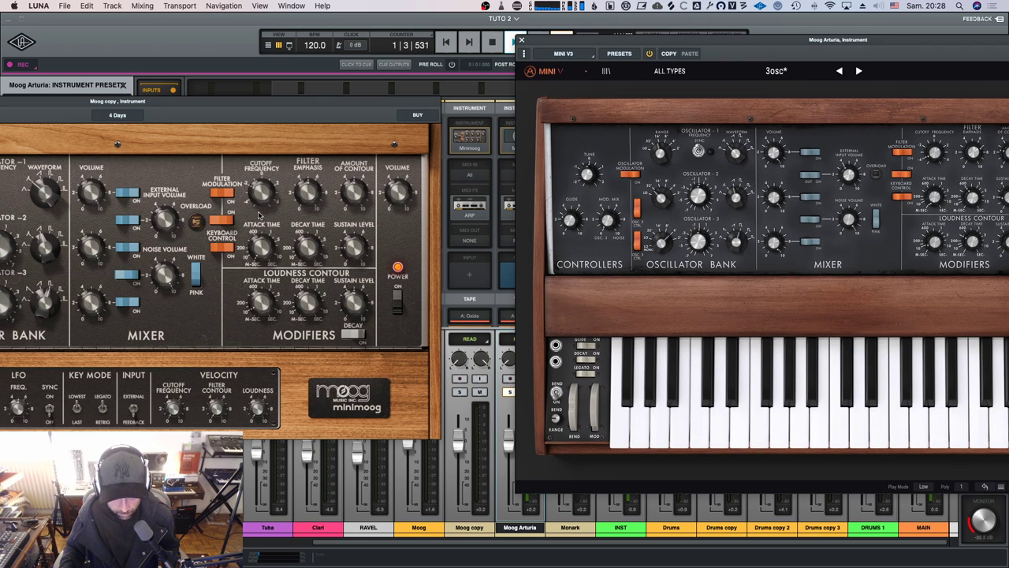
pyautogui.press('space')
pyautogui.press('Return')
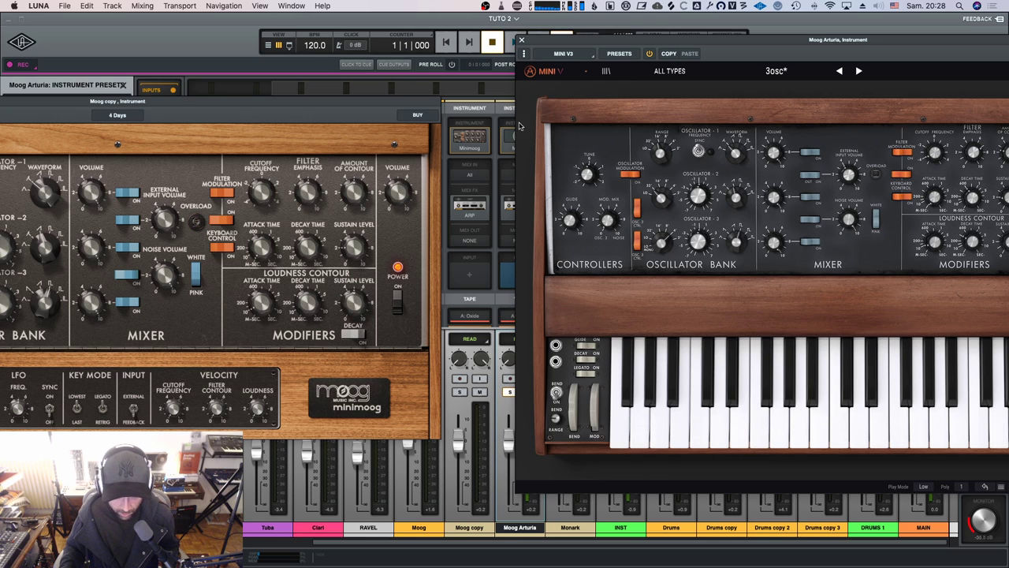
# Uncover the channel strips to solo Moog copy, and reposition the Mini V3 window to expose its modifiers beside the Minimoog's.
pyautogui.moveTo(606, 47); pyautogui.dragTo(651, 45)
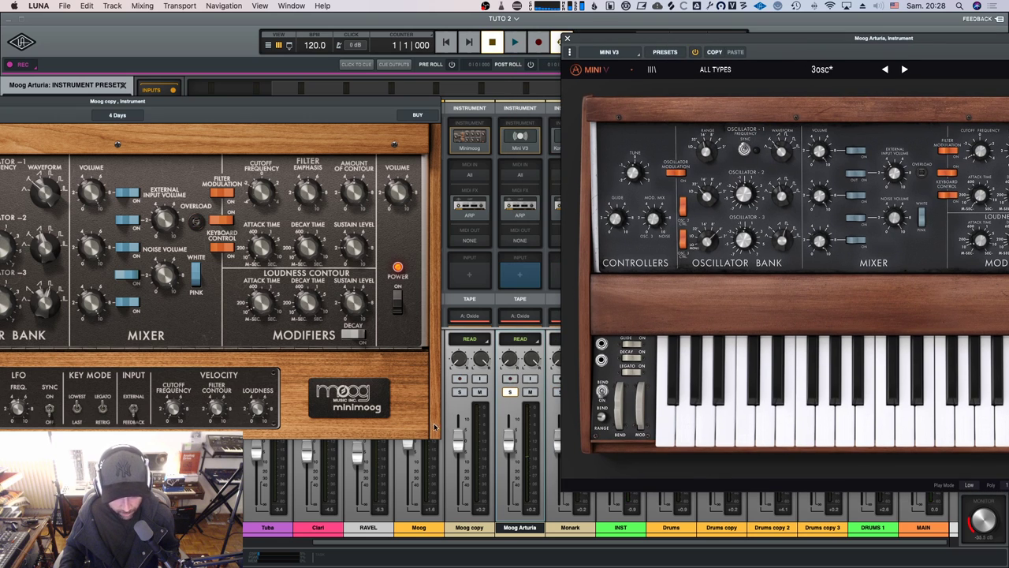
pyautogui.moveTo(818, 45)
pyautogui.mouseDown()
pyautogui.moveTo(739, 45)
pyautogui.moveTo(801, 55)
pyautogui.mouseUp()
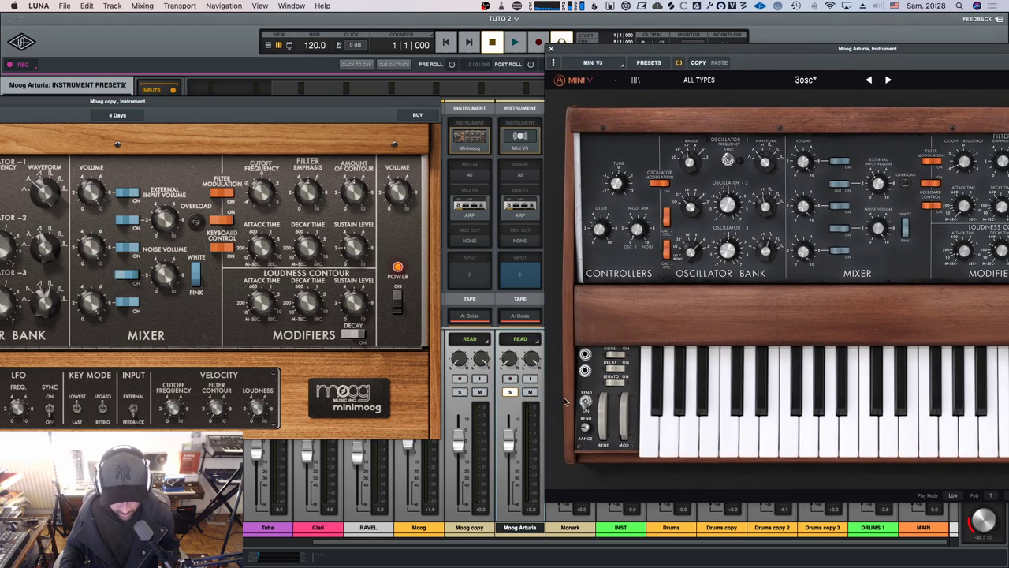
pyautogui.click(460, 391)
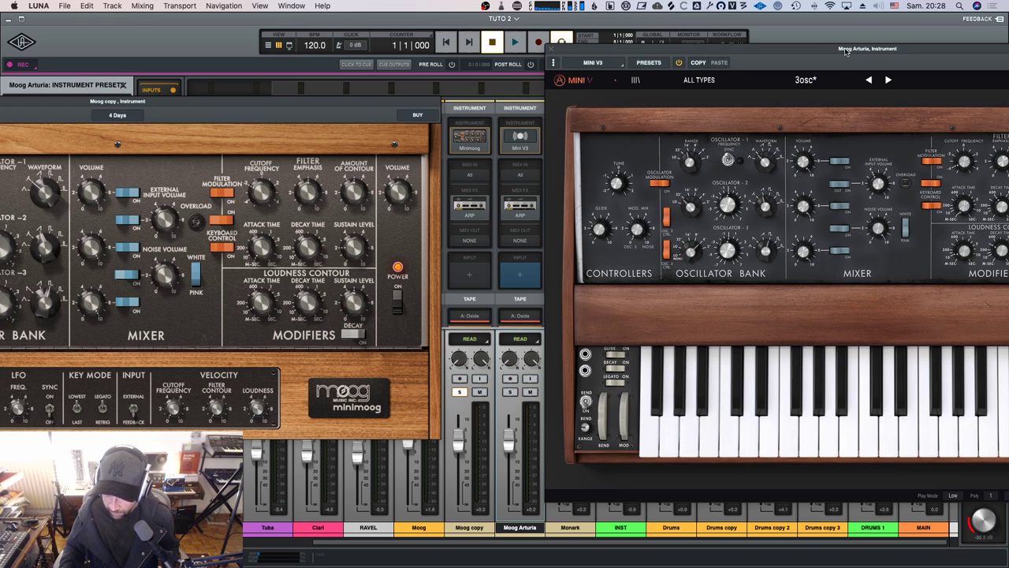
pyautogui.moveTo(845, 52); pyautogui.dragTo(769, 41)
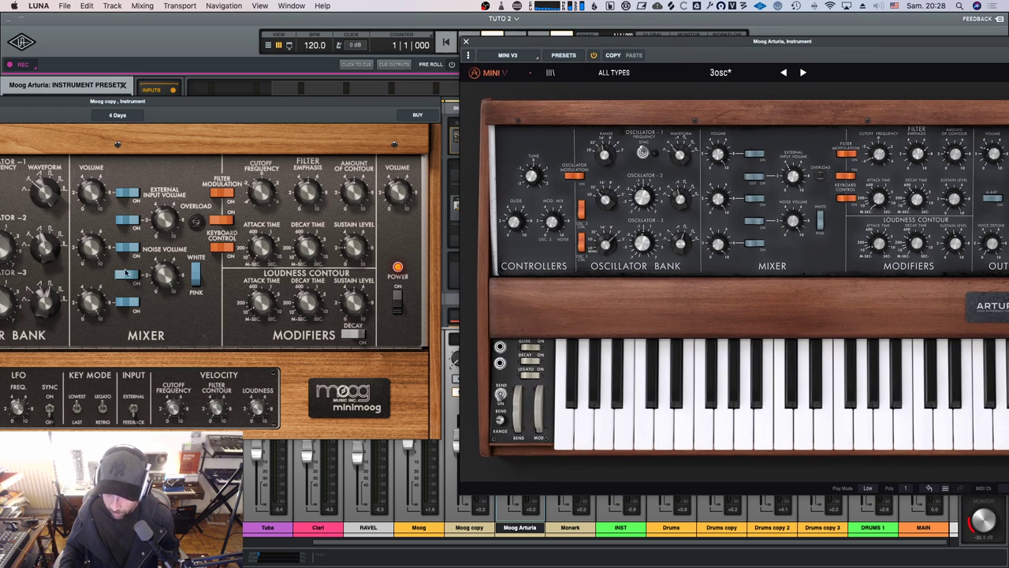
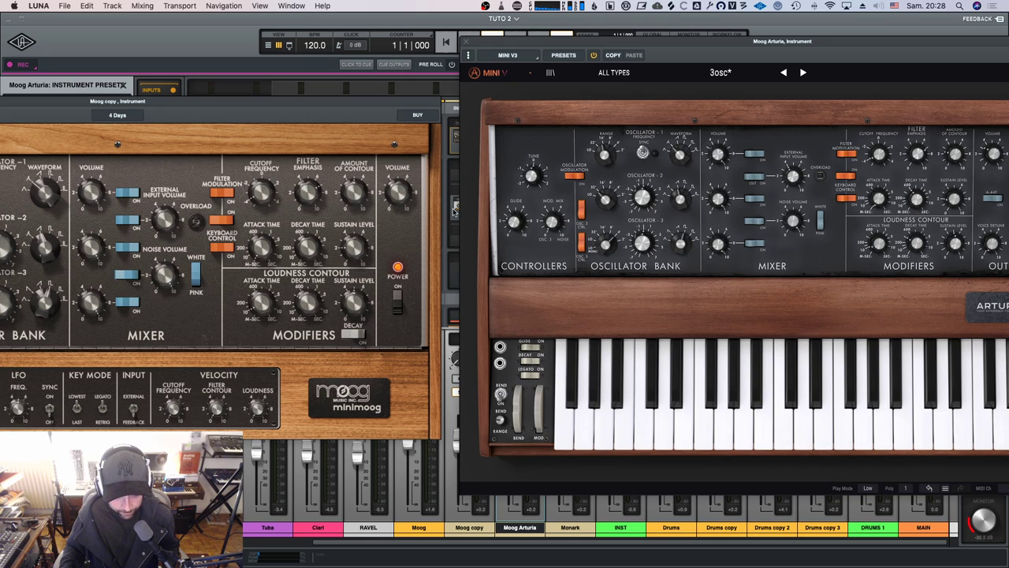
# Move the Mini V3 window off the channel strips and compare Moog copy with Moog Arturia in playback, stopping with Moog copy soloed.
pyautogui.moveTo(557, 46); pyautogui.dragTo(687, 64)
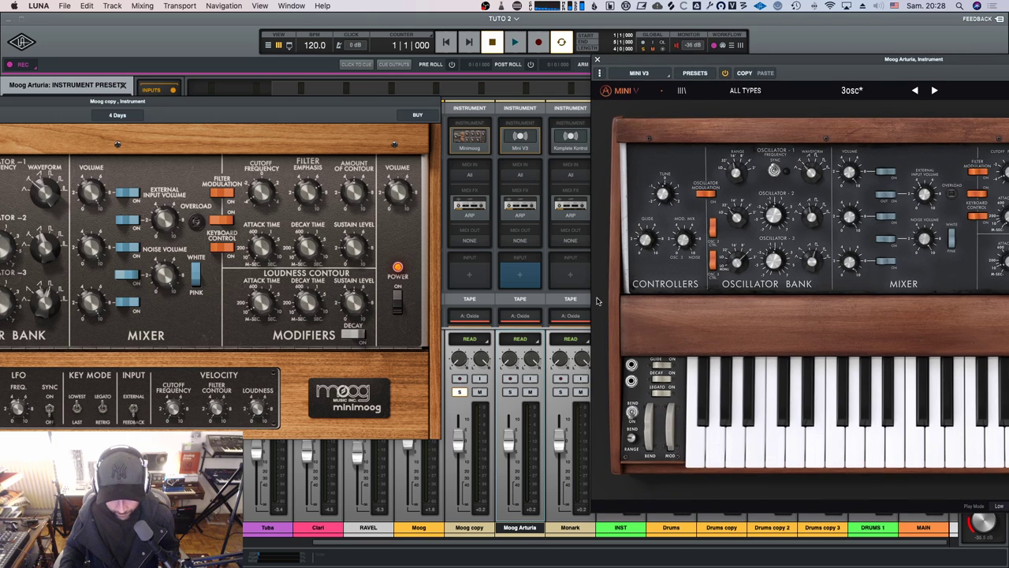
pyautogui.press('space')
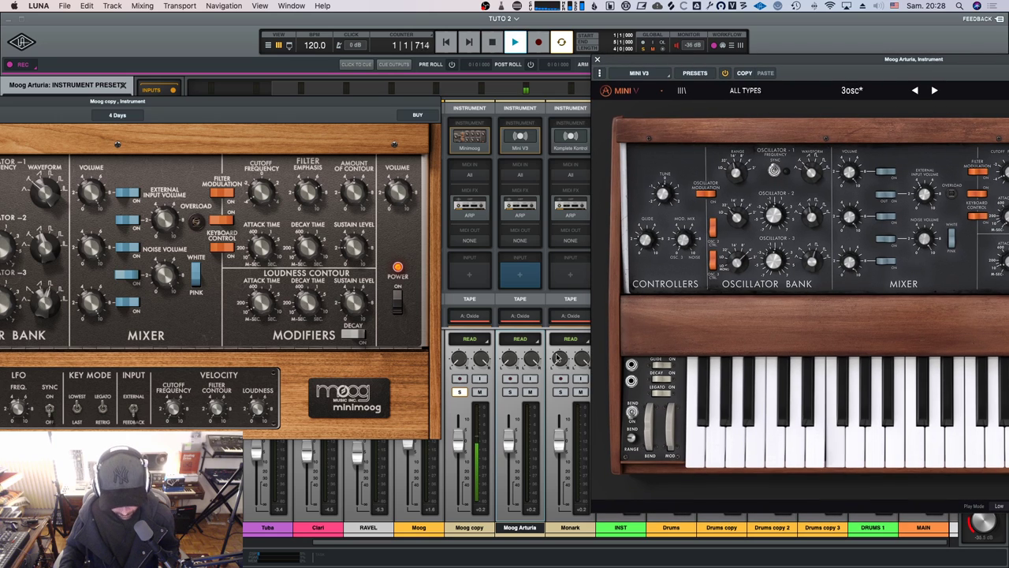
pyautogui.click(459, 392)
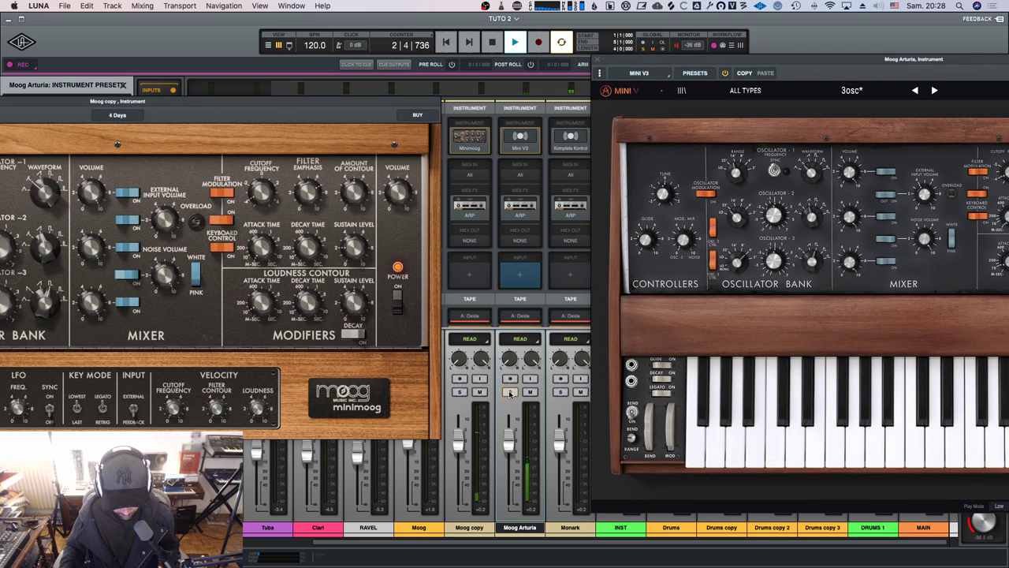
pyautogui.click(460, 392)
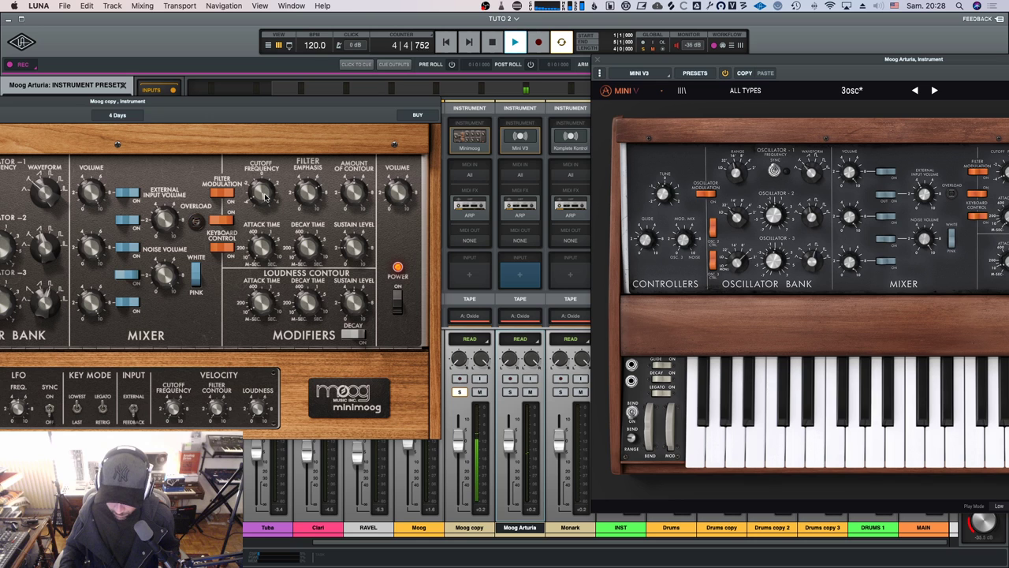
pyautogui.press('space')
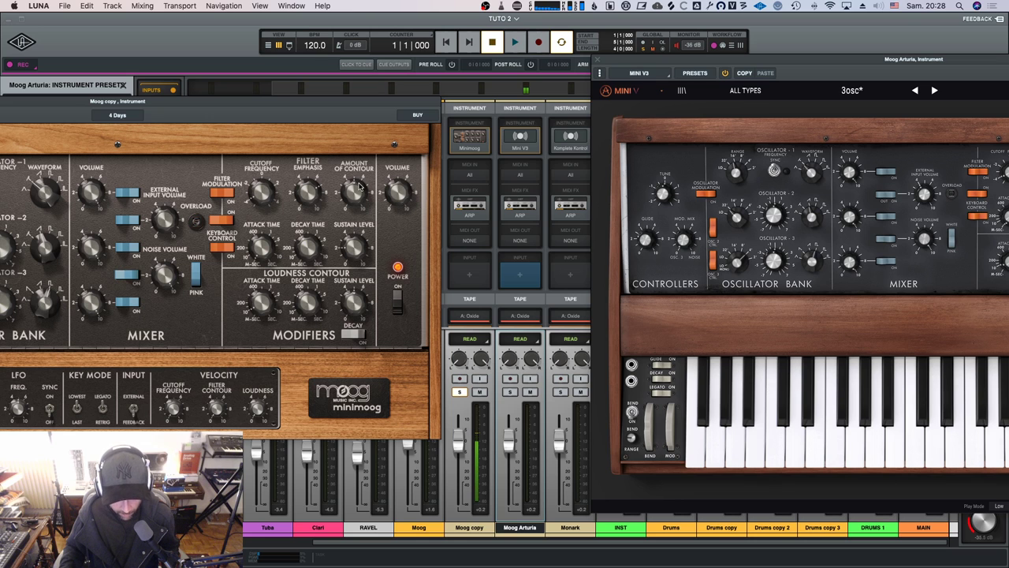
# Set the Mini V3's Amount of Contour to 50.22 % and move its window clear of the channel strips.
pyautogui.moveTo(674, 64); pyautogui.dragTo(489, 71)
pyautogui.moveTo(908, 177); pyautogui.dragTo(908, 176)
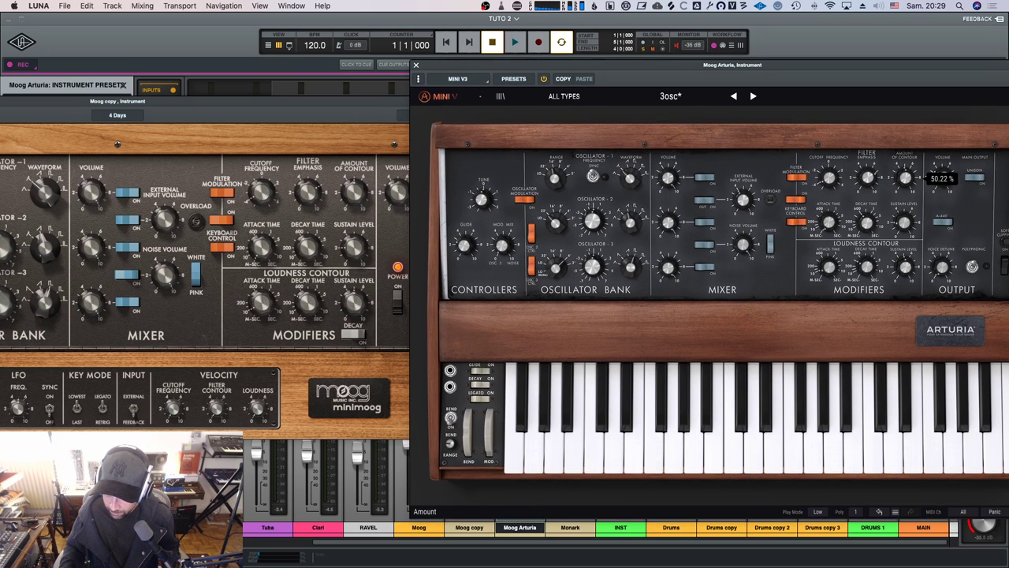
pyautogui.moveTo(546, 73); pyautogui.dragTo(717, 77)
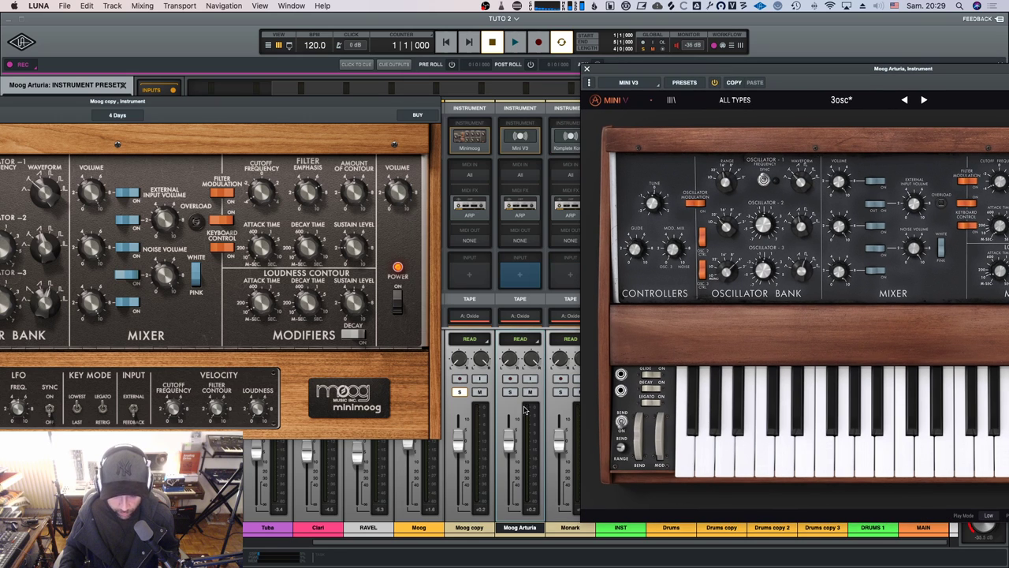
# Play Moog copy, switch the solo to Moog Arturia to check the contour change, and stop at the song start.
pyautogui.press('space')
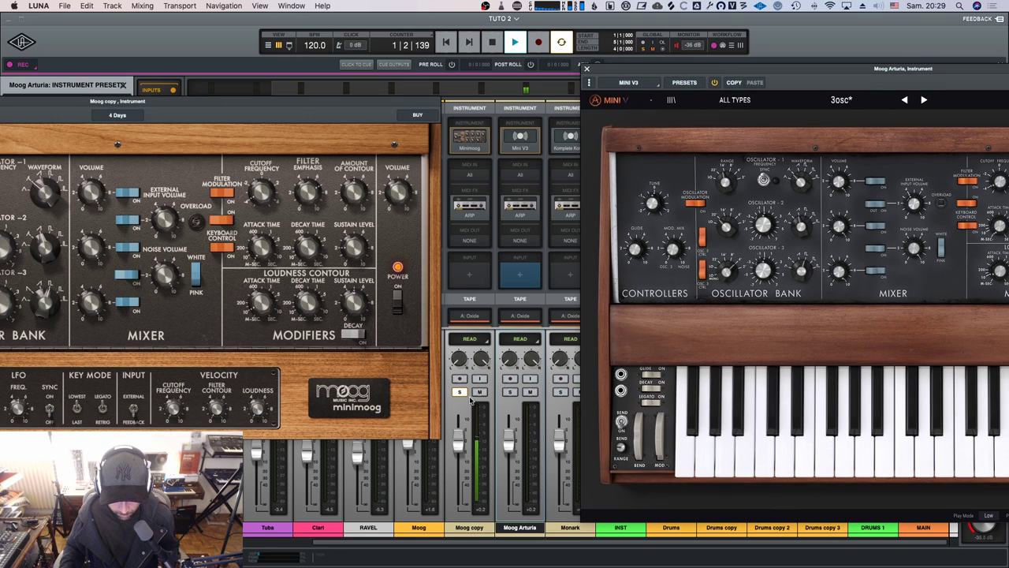
pyautogui.click(509, 392)
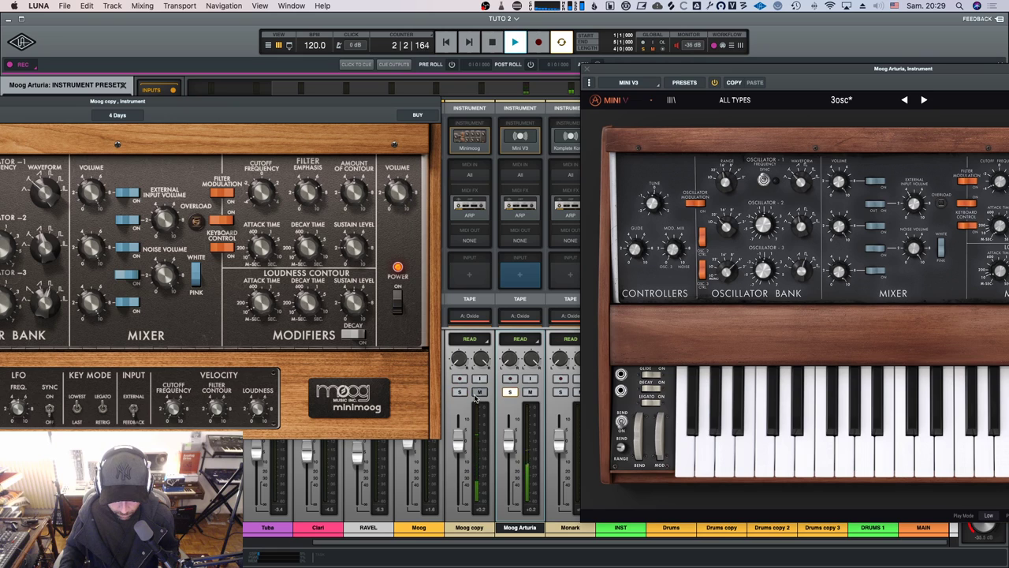
pyautogui.press('space')
pyautogui.press('Return')
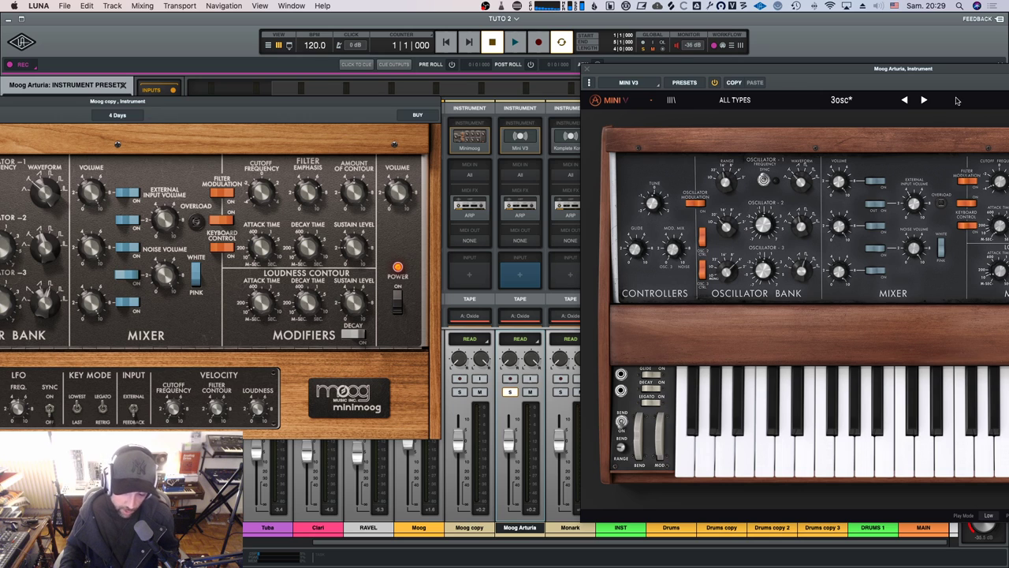
# Close the Mini V3 window, open the Monark track's Komplete Kontrol instrument, and place its window beside the Minimoog.
pyautogui.moveTo(764, 71)
pyautogui.mouseDown()
pyautogui.moveTo(571, 118)
pyautogui.moveTo(413, 64)
pyautogui.moveTo(503, 64)
pyautogui.moveTo(493, 58)
pyautogui.moveTo(965, 85)
pyautogui.moveTo(772, 83)
pyautogui.mouseUp()
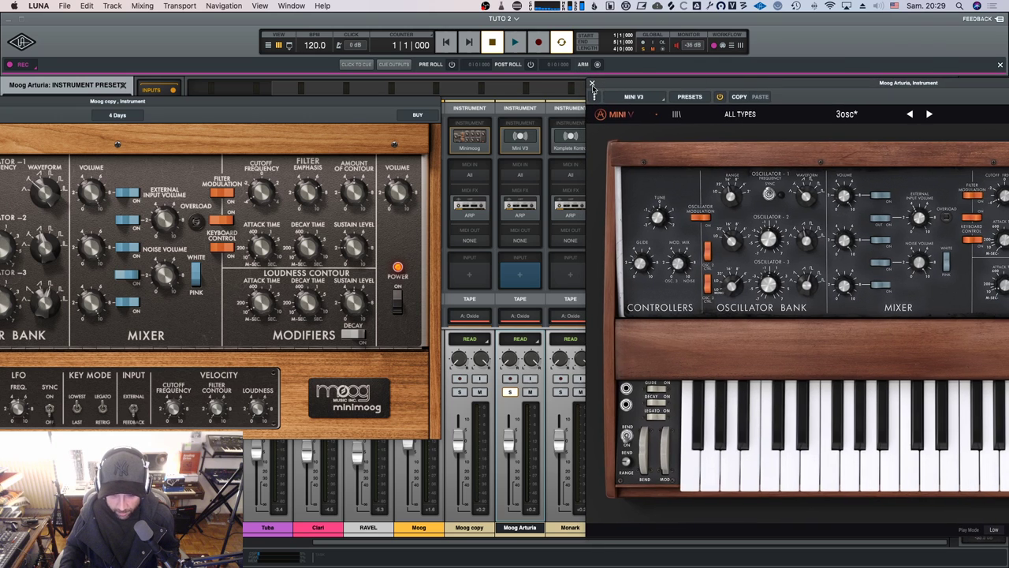
pyautogui.click(592, 83)
pyautogui.click(573, 233)
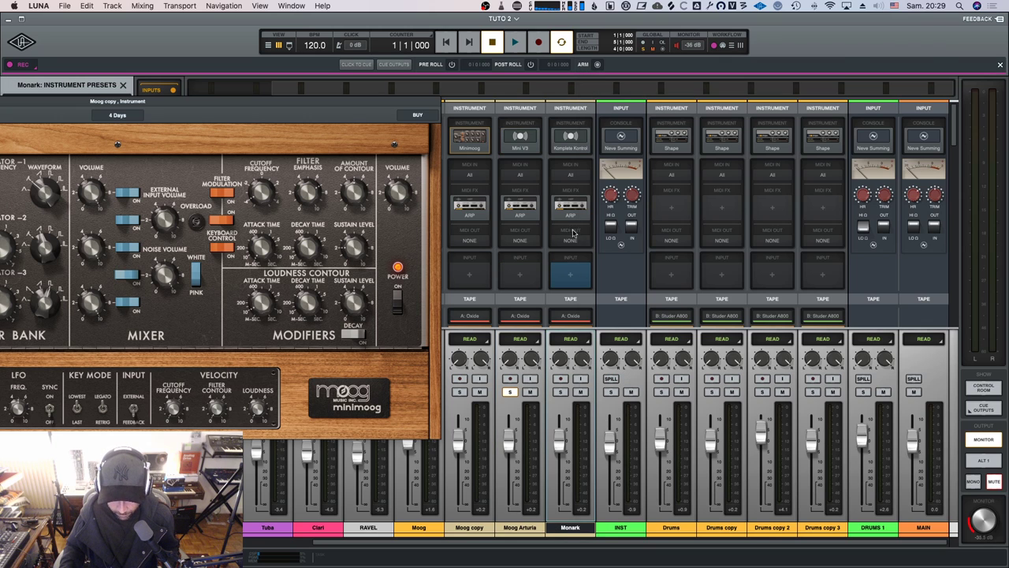
pyautogui.click(569, 150)
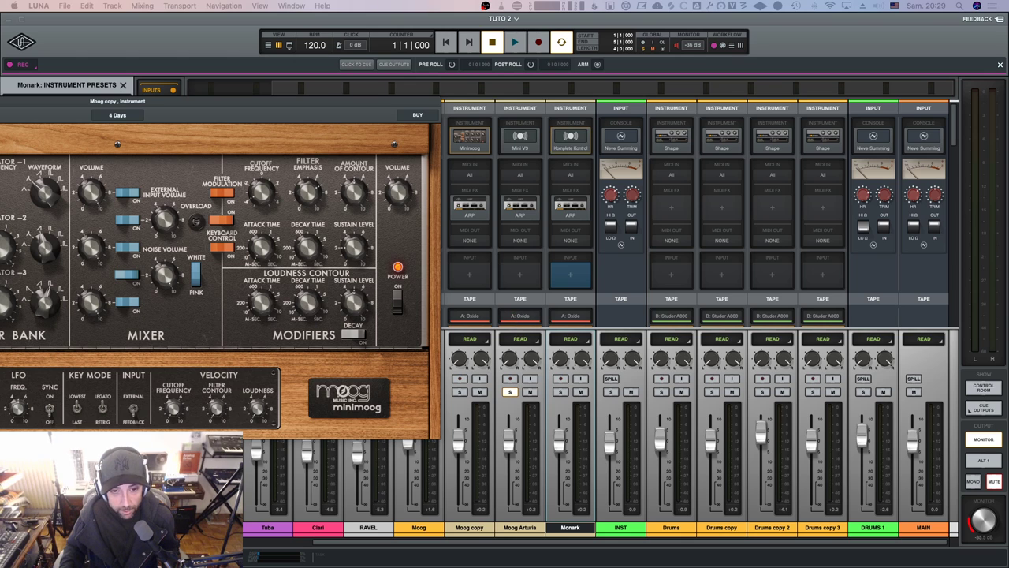
pyautogui.moveTo(2, 387); pyautogui.dragTo(718, 208)
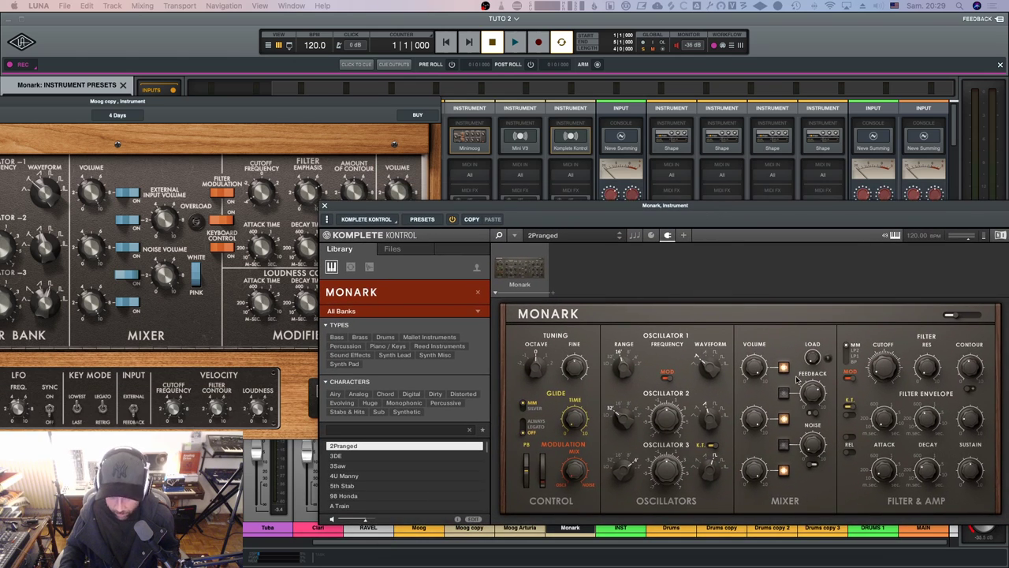
# Examine the Monark's cutoff, resonance and contour settings against the Minimoog's by bringing each window forward in turn.
pyautogui.click(164, 219)
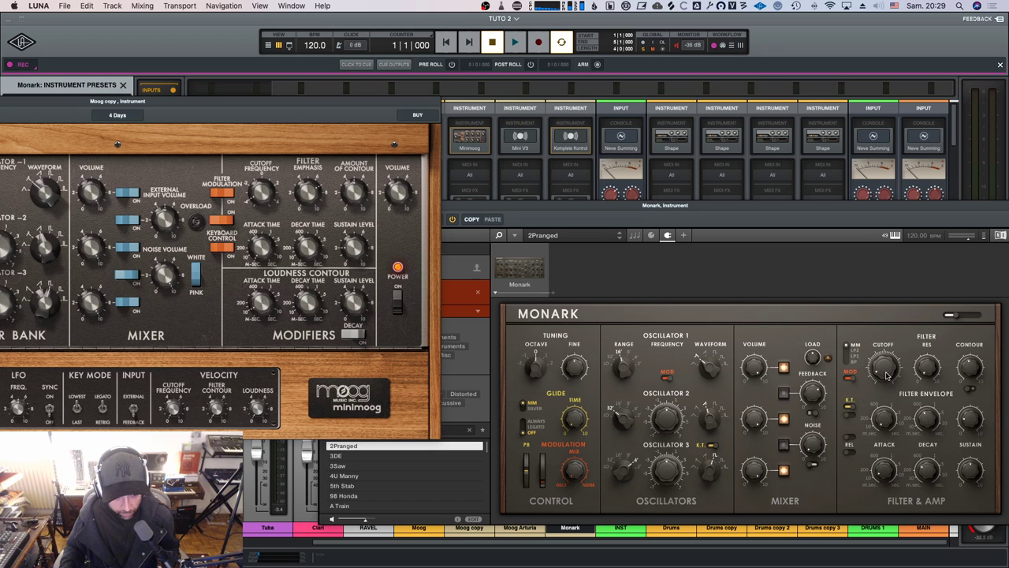
pyautogui.click(928, 372)
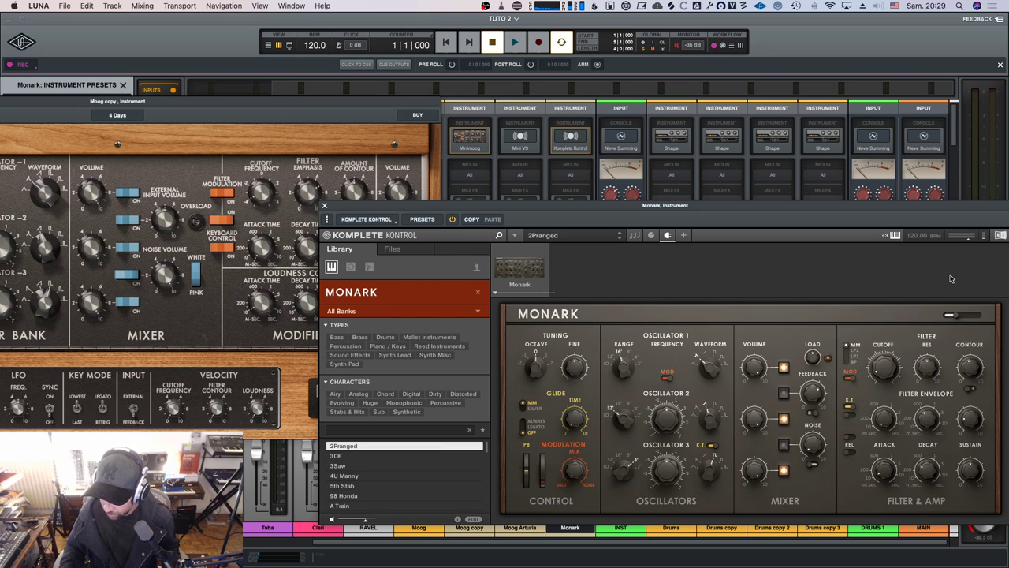
pyautogui.click(307, 197)
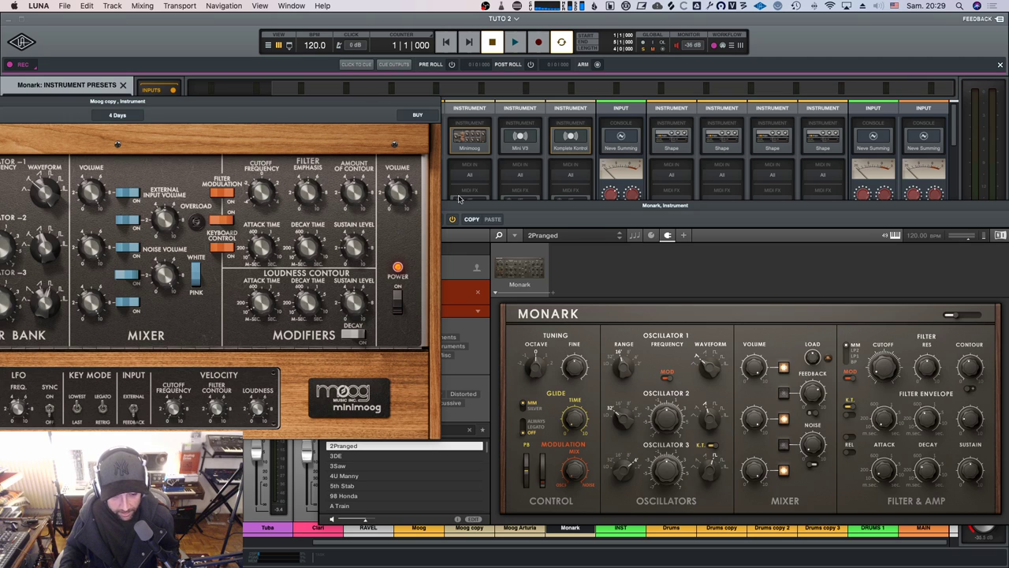
pyautogui.click(972, 376)
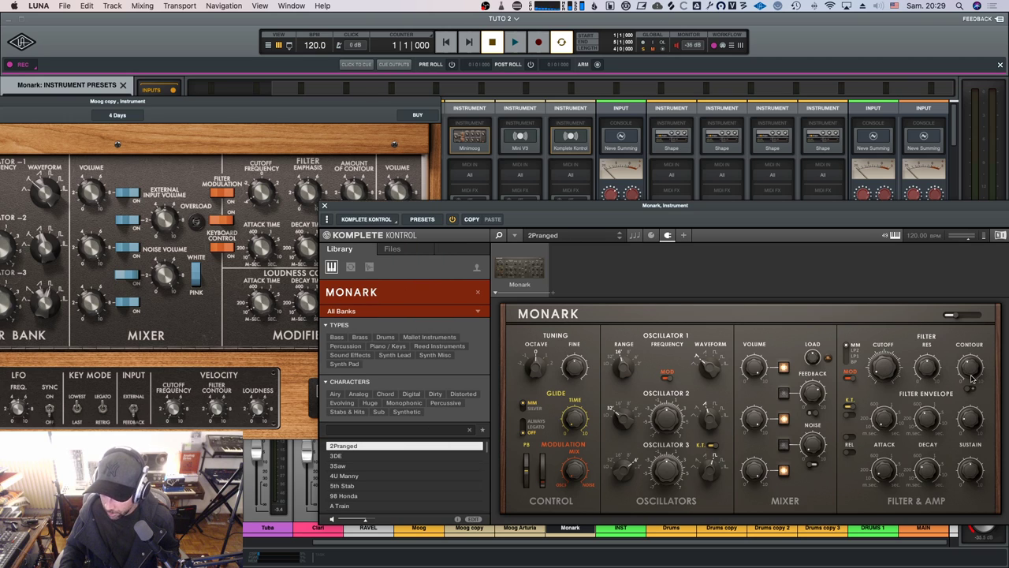
# Bring the Minimoog forward, move the Monark window clear of the channel strips, and switch the solo from Moog Arturia to Moog copy.
pyautogui.click(354, 192)
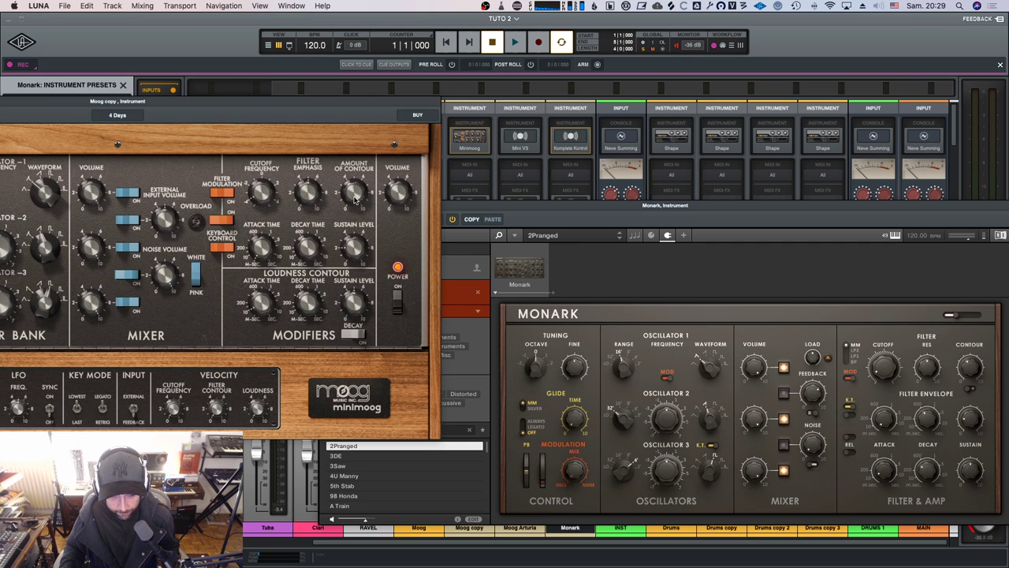
pyautogui.moveTo(650, 209); pyautogui.dragTo(941, 111)
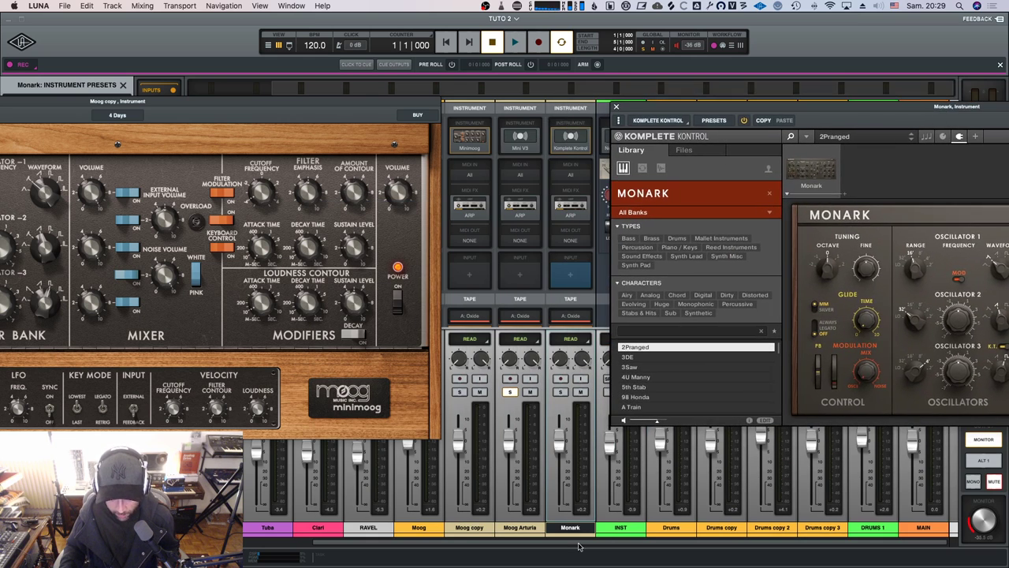
pyautogui.click(460, 392)
pyautogui.click(510, 392)
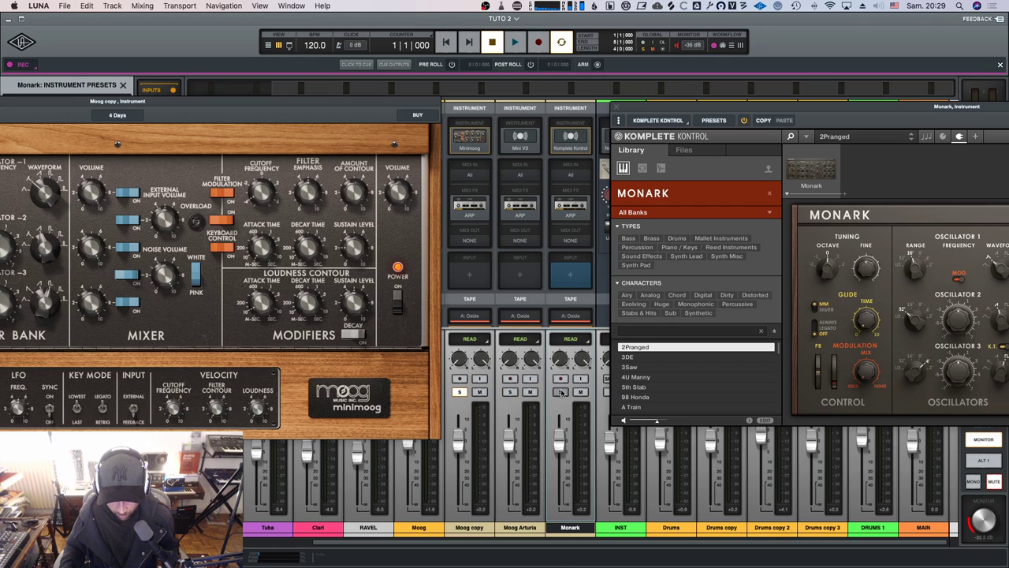
# Play the loop and compare Moog copy with Monark by alternating the solo between the two tracks.
pyautogui.press('space')
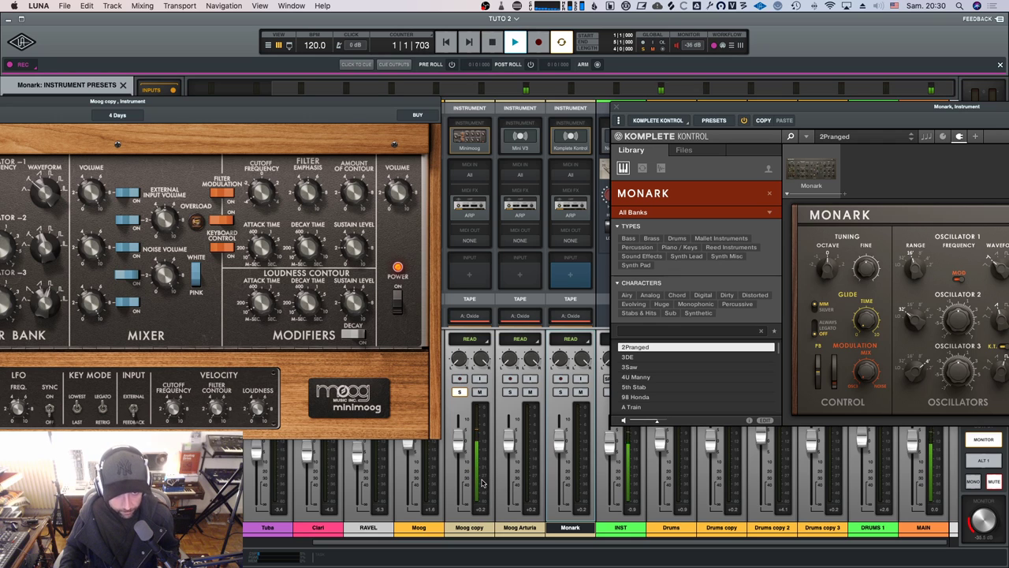
pyautogui.click(562, 392)
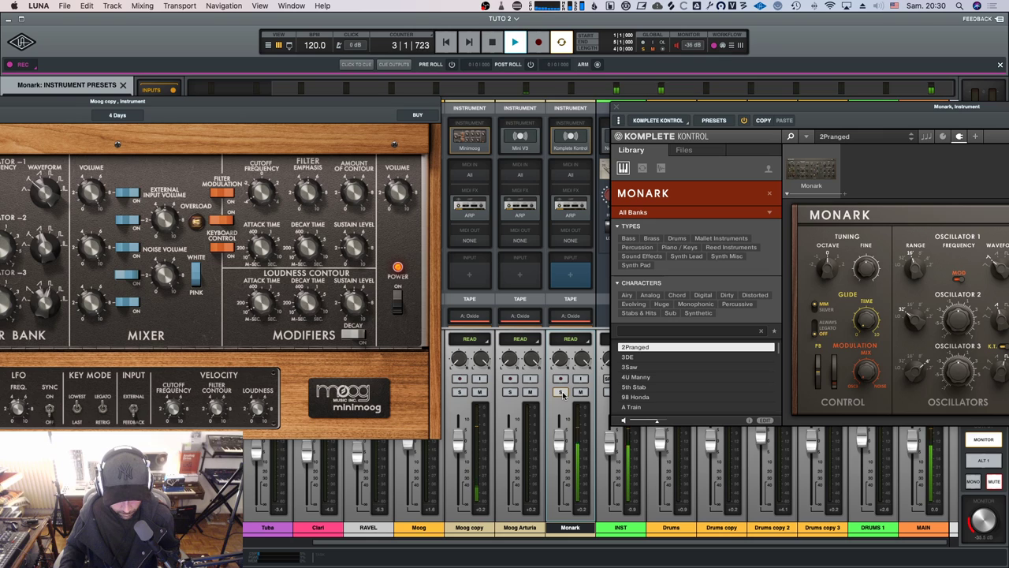
pyautogui.click(462, 392)
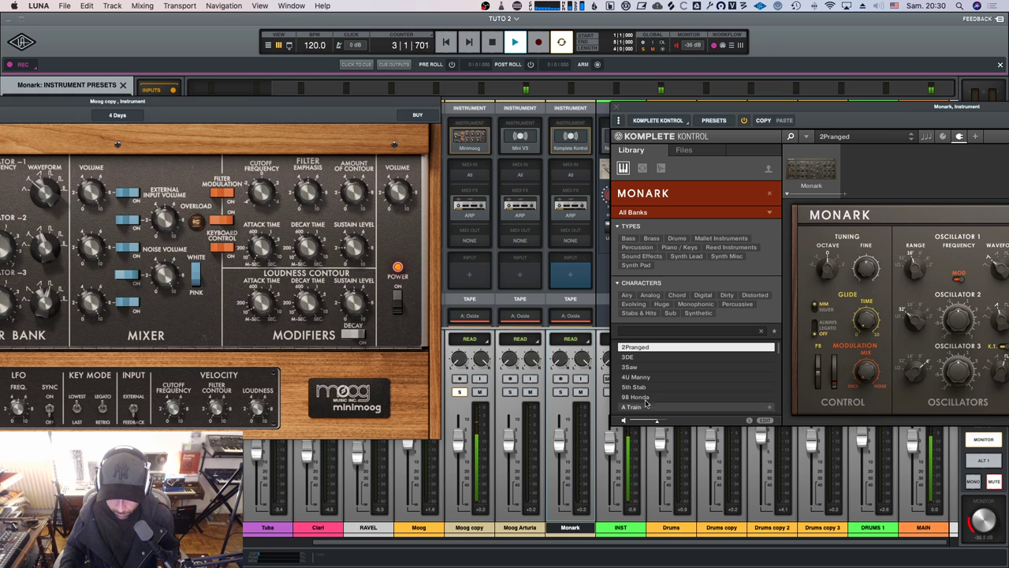
pyautogui.click(561, 392)
# View the Monark panel beside the Minimoog during playback, compare the two by switching solos again, and stop.
pyautogui.moveTo(804, 112); pyautogui.dragTo(695, 119)
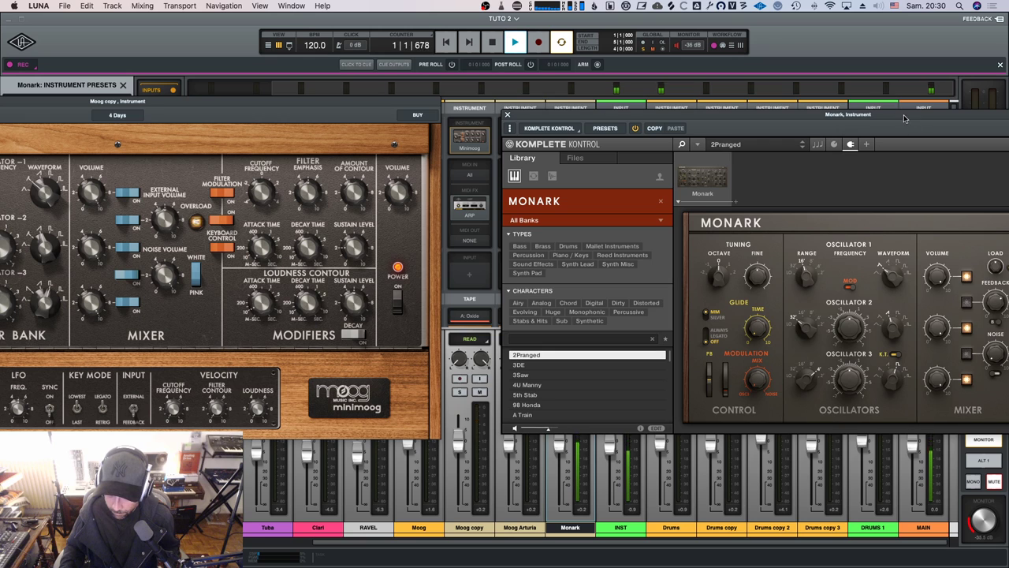
pyautogui.moveTo(906, 115); pyautogui.dragTo(798, 147)
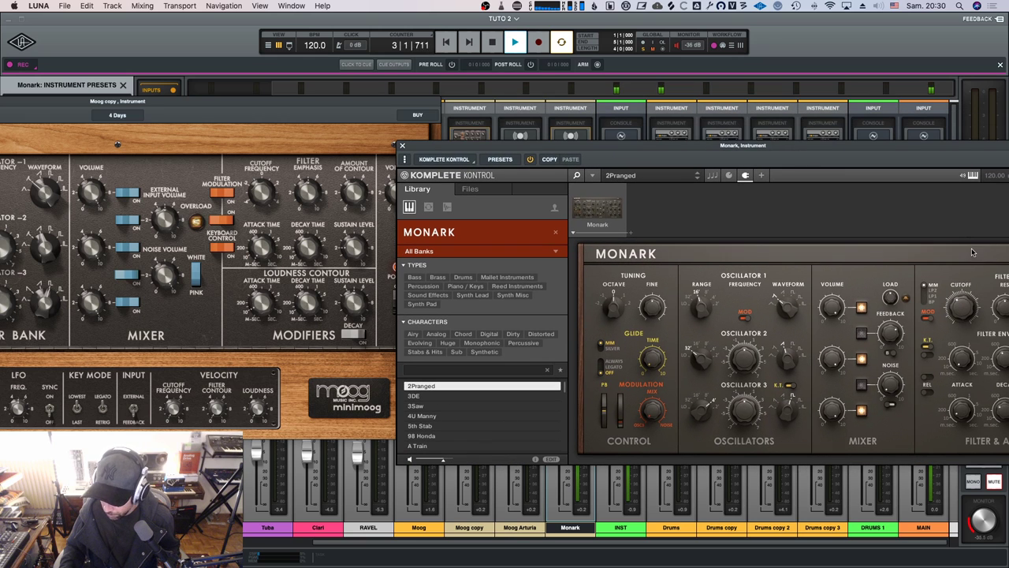
pyautogui.moveTo(642, 151); pyautogui.dragTo(891, 108)
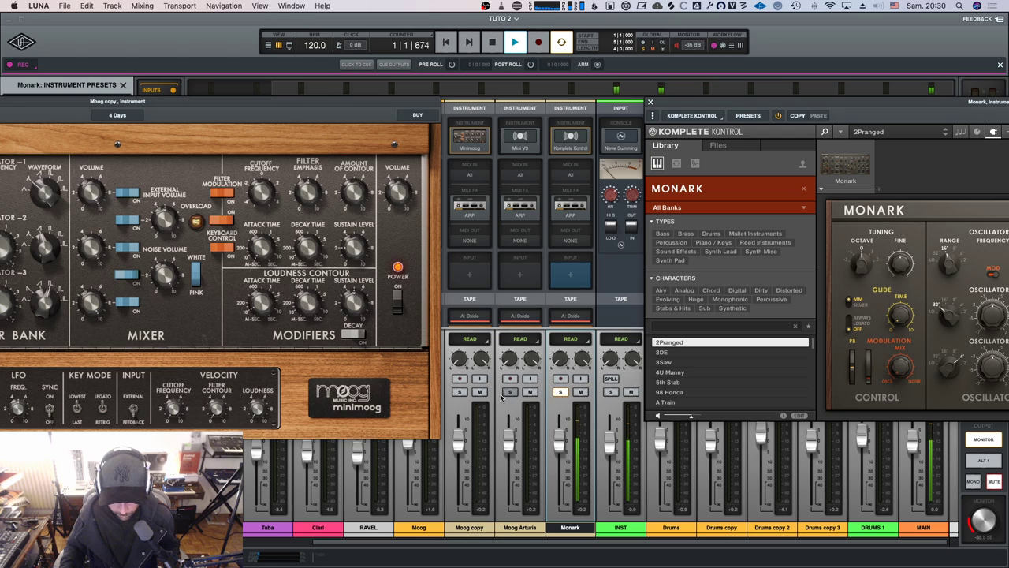
pyautogui.click(463, 393)
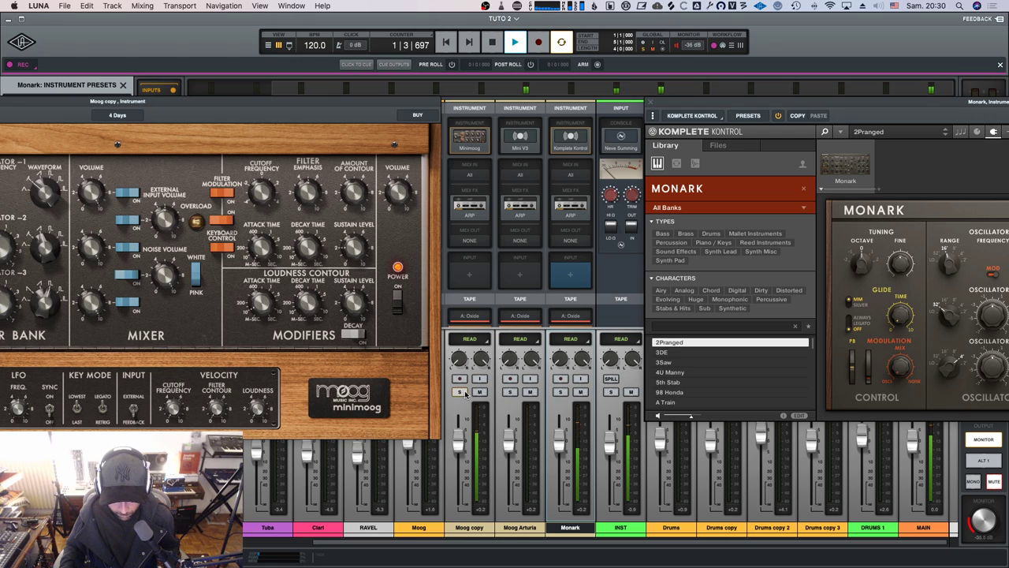
pyautogui.click(560, 391)
pyautogui.press('space')
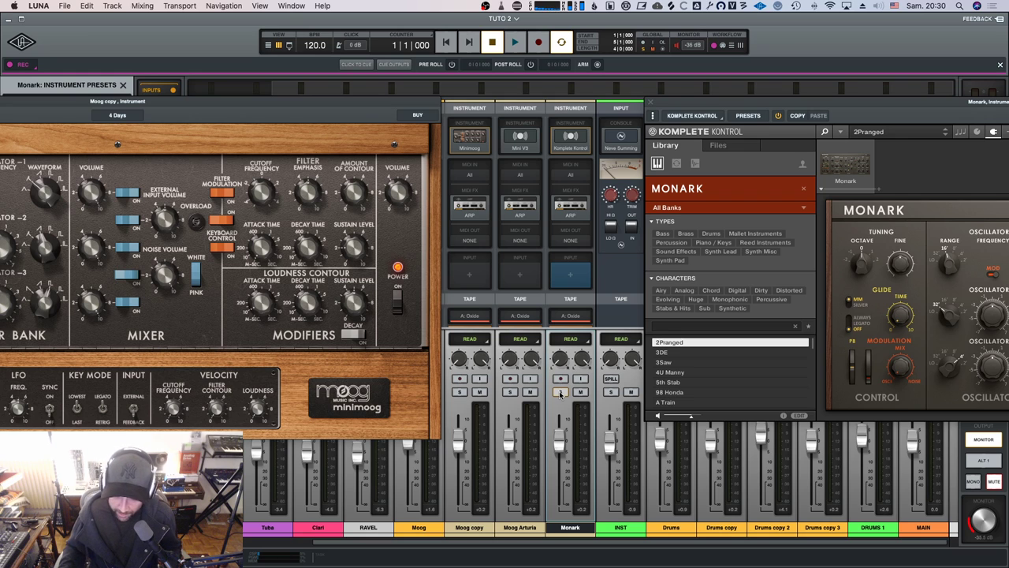
# Play the soloed Monark track, switch the solo to Moog copy for comparison, and stop playback.
pyautogui.click(561, 394)
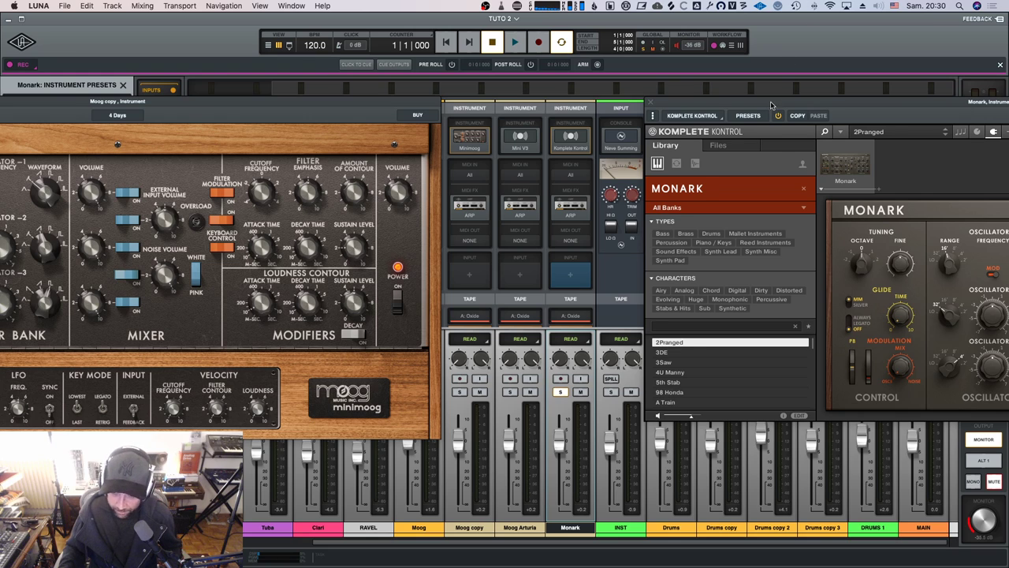
pyautogui.moveTo(771, 103); pyautogui.dragTo(757, 105)
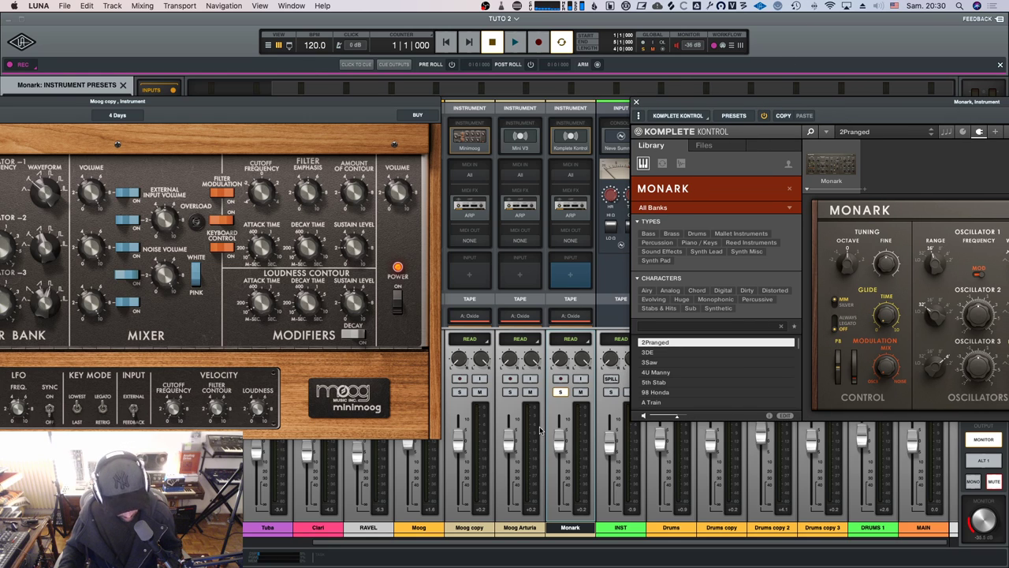
pyautogui.press('space')
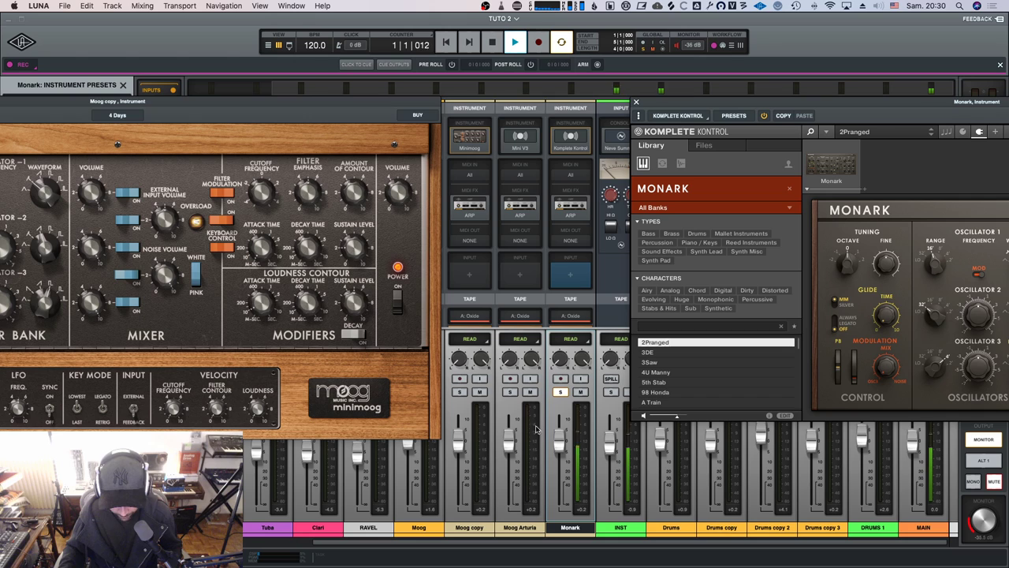
pyautogui.click(461, 393)
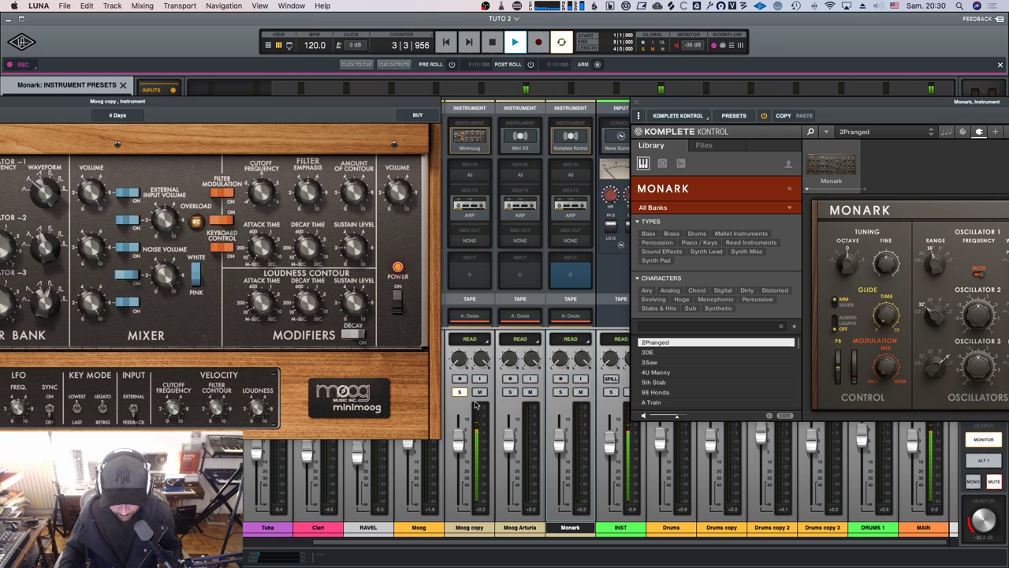
pyautogui.press('space')
# Examine the Monark's mixer section against the Minimoog's, and move the Monark window clear of the solo controls.
pyautogui.moveTo(771, 106); pyautogui.dragTo(598, 109)
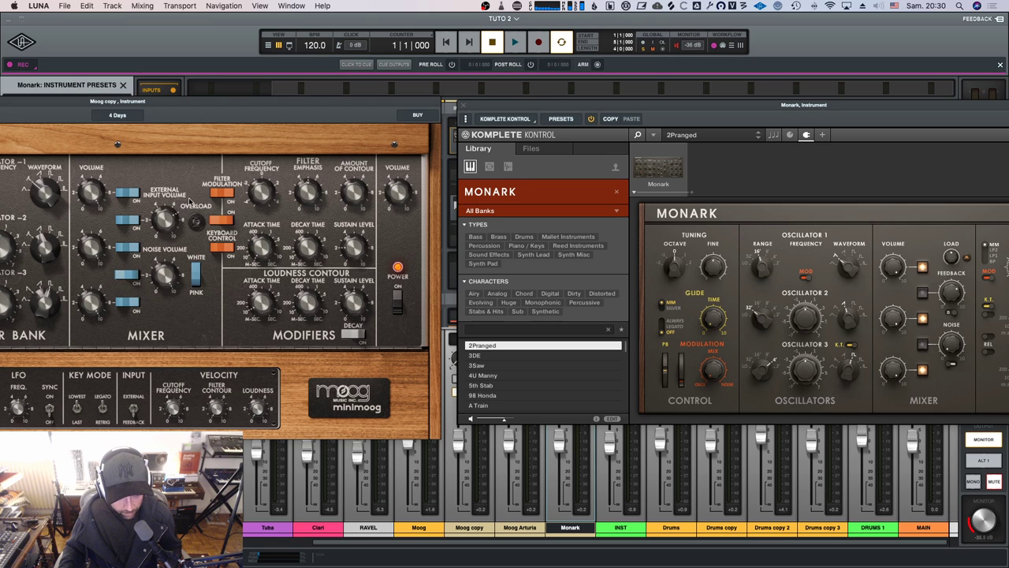
pyautogui.moveTo(616, 99); pyautogui.dragTo(542, 110)
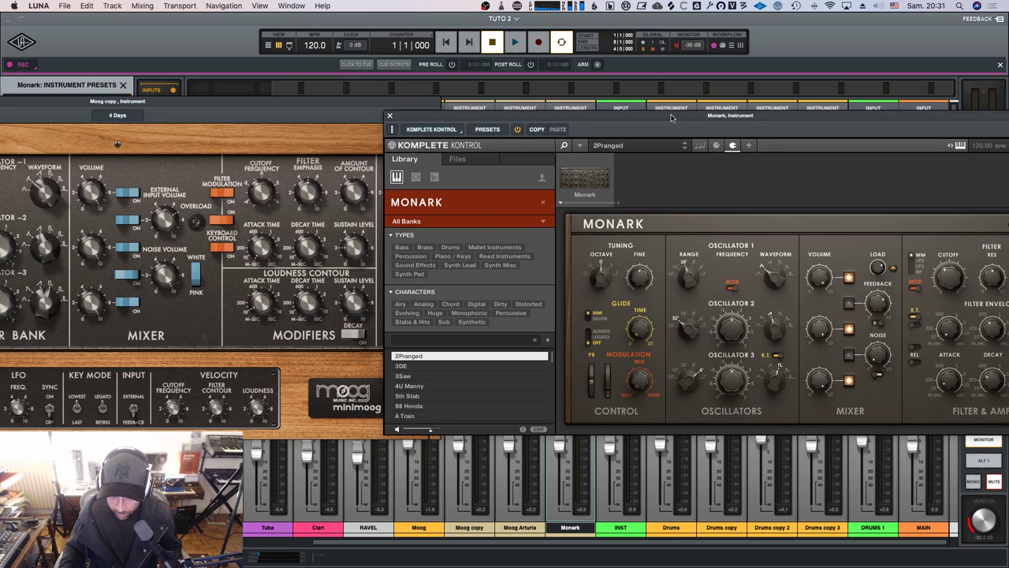
pyautogui.moveTo(671, 117); pyautogui.dragTo(805, 65)
pyautogui.moveTo(628, 69); pyautogui.dragTo(692, 67)
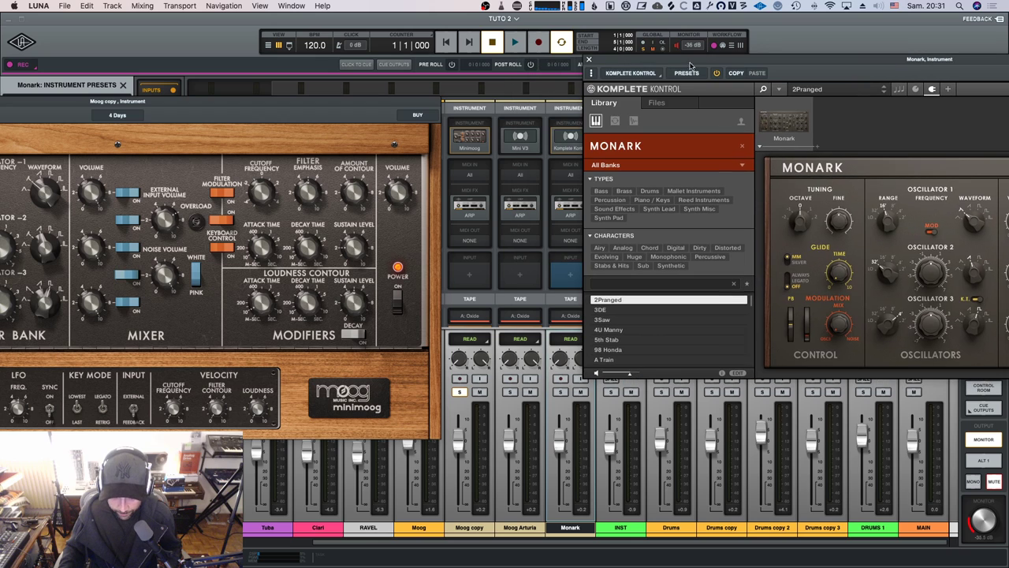
# Turn on the Feedback switch in the Monark's mixer during playback, compare it with Moog copy by switching solos, and stop.
pyautogui.press('space')
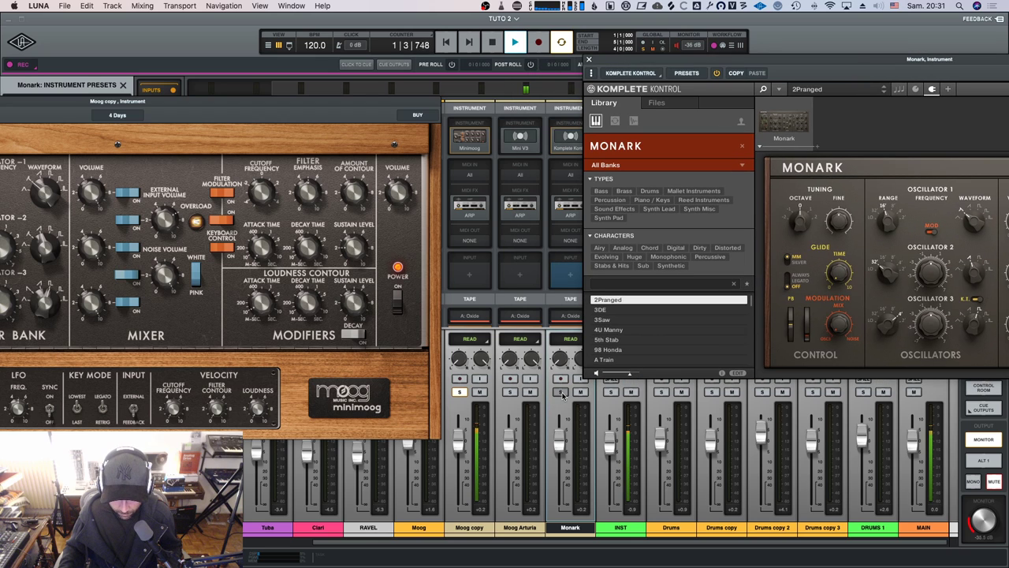
pyautogui.click(559, 392)
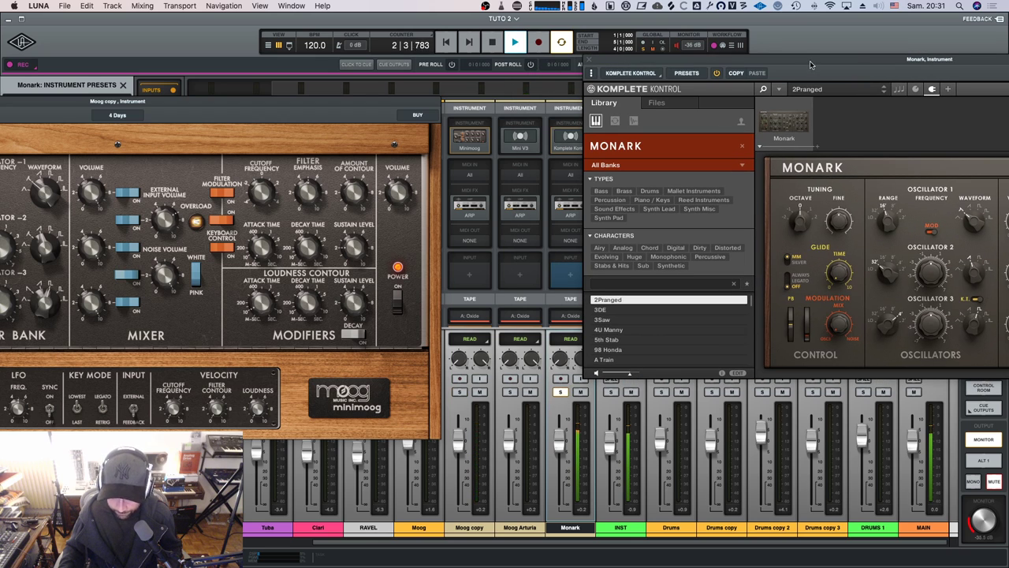
pyautogui.moveTo(810, 65); pyautogui.dragTo(647, 104)
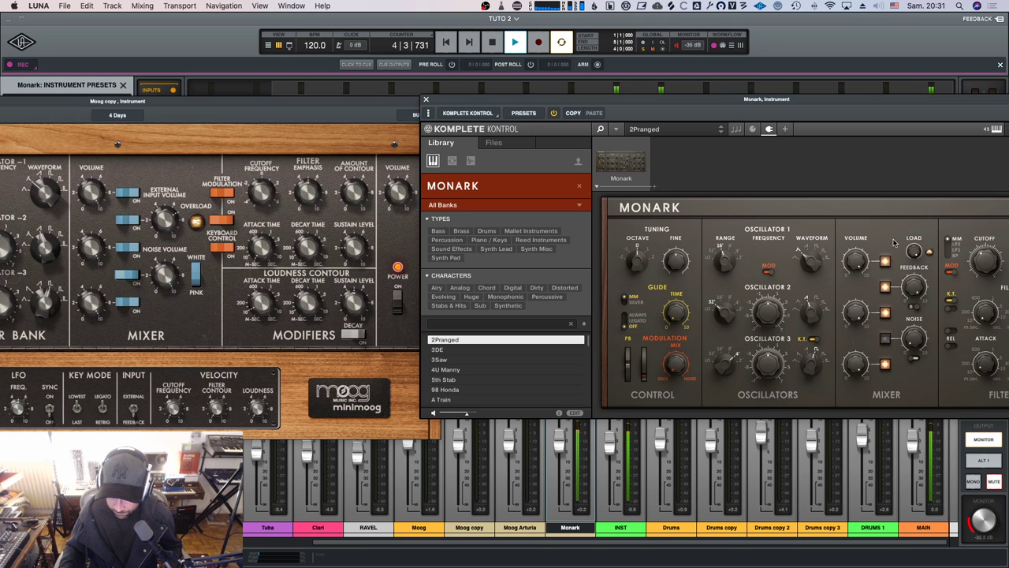
pyautogui.moveTo(663, 101); pyautogui.dragTo(920, 82)
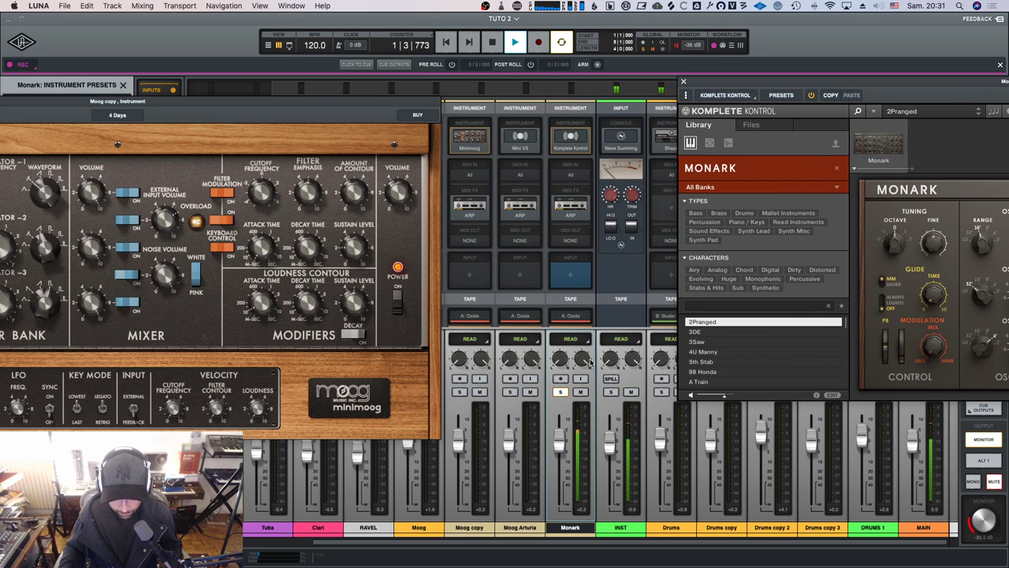
pyautogui.click(459, 391)
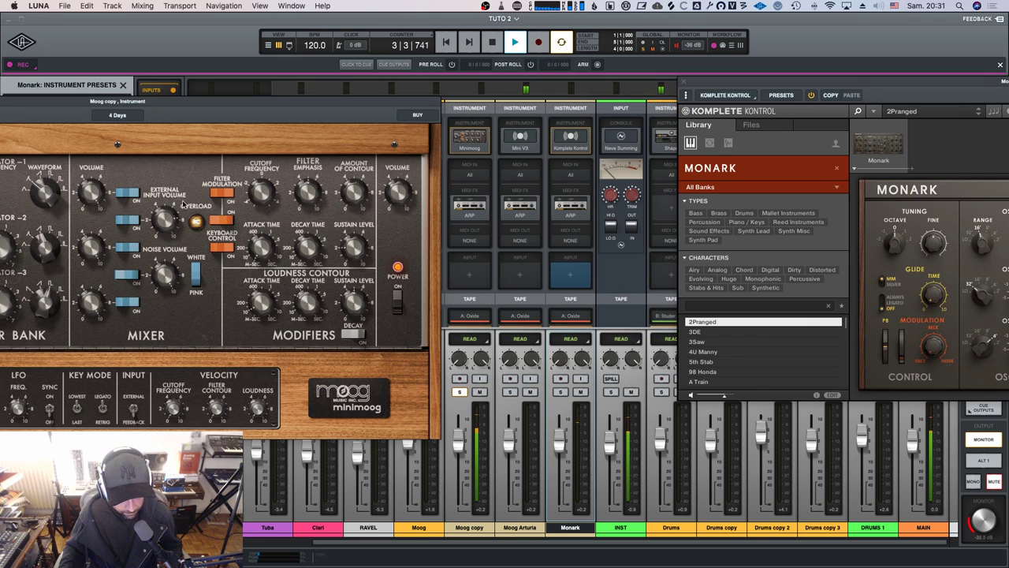
pyautogui.press('space')
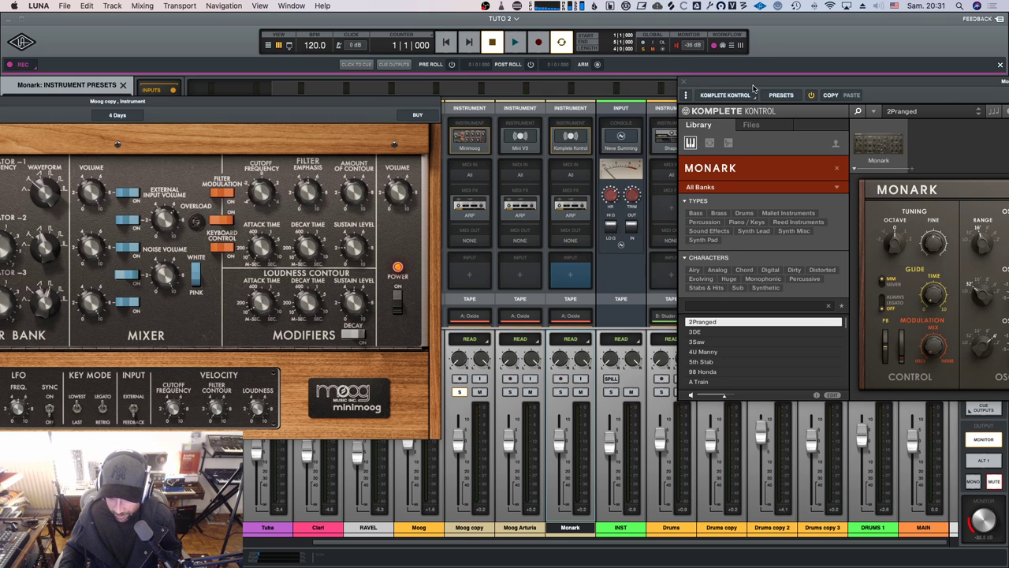
# Switch off oscillators 1 and 3 in the Monark's mixer, and move the Minimoog window so its whole panel shows.
pyautogui.moveTo(753, 89); pyautogui.dragTo(695, 95)
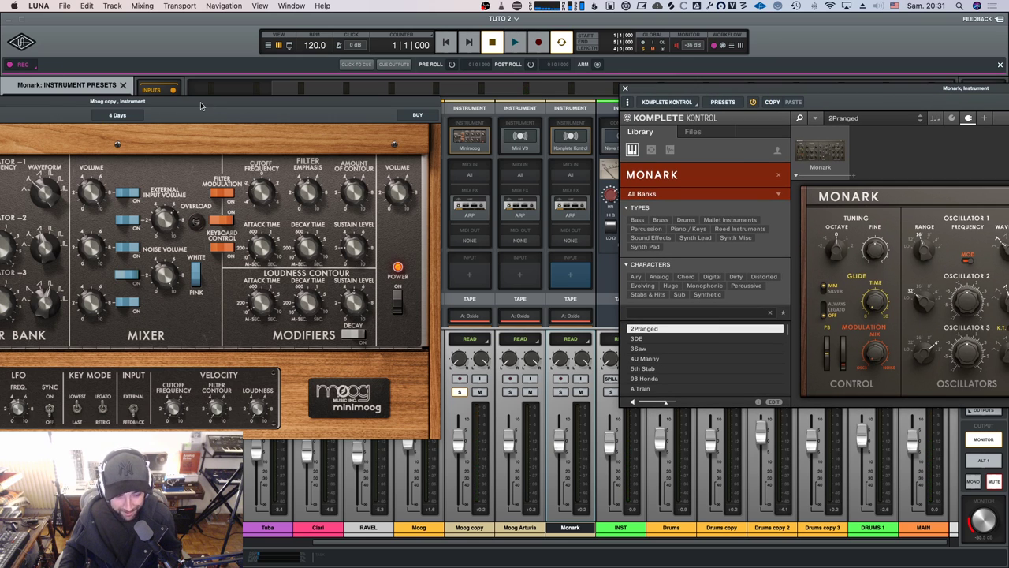
pyautogui.moveTo(201, 105); pyautogui.dragTo(296, 114)
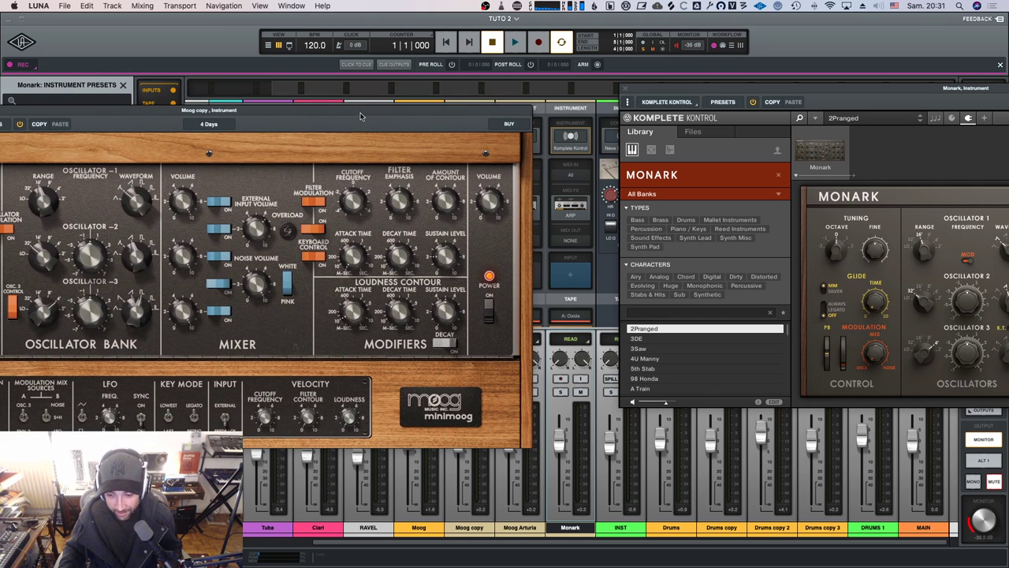
pyautogui.moveTo(379, 101); pyautogui.dragTo(370, 76)
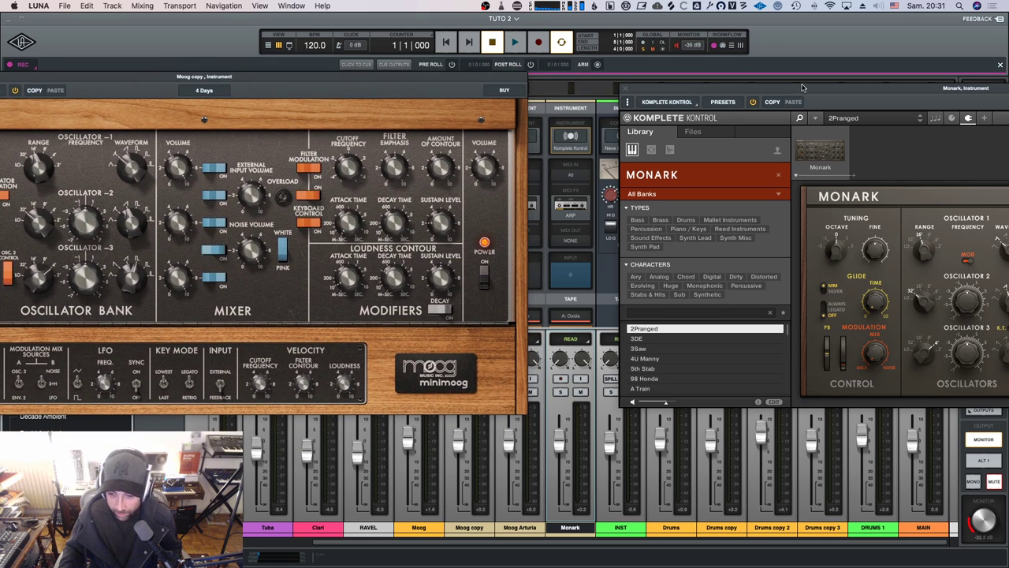
pyautogui.moveTo(817, 93); pyautogui.dragTo(607, 106)
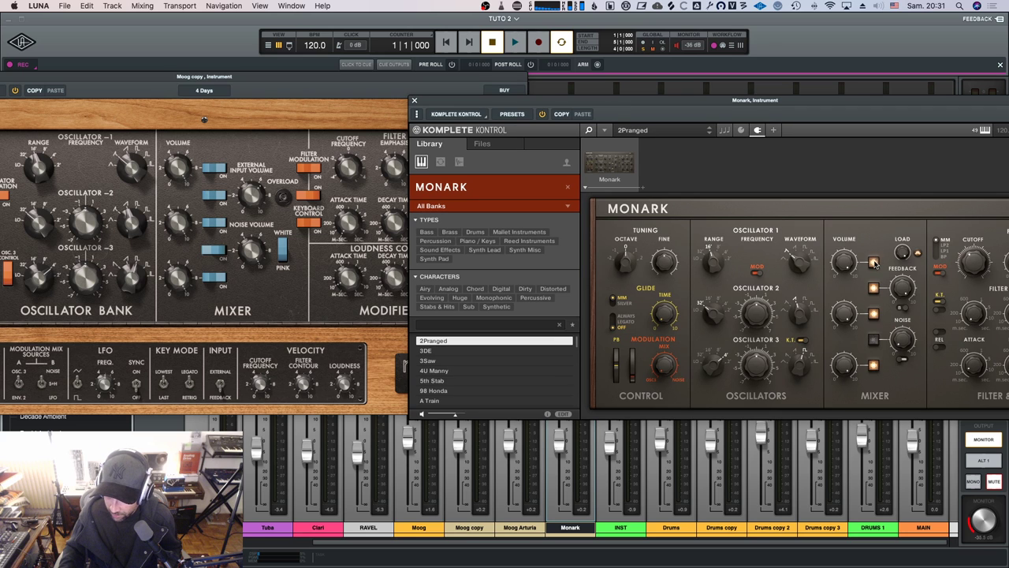
pyautogui.click(872, 364)
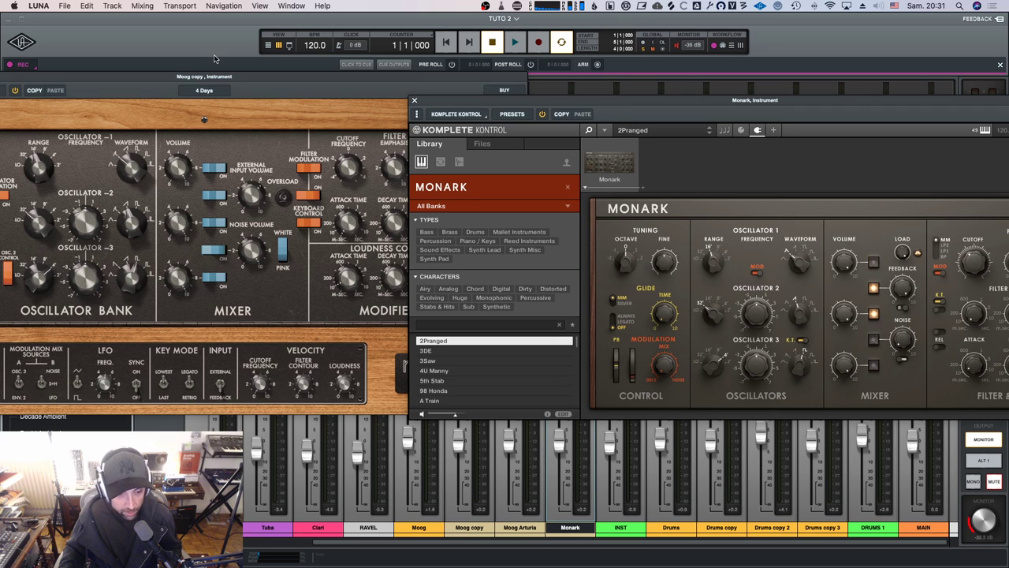
pyautogui.moveTo(233, 79); pyautogui.dragTo(420, 85)
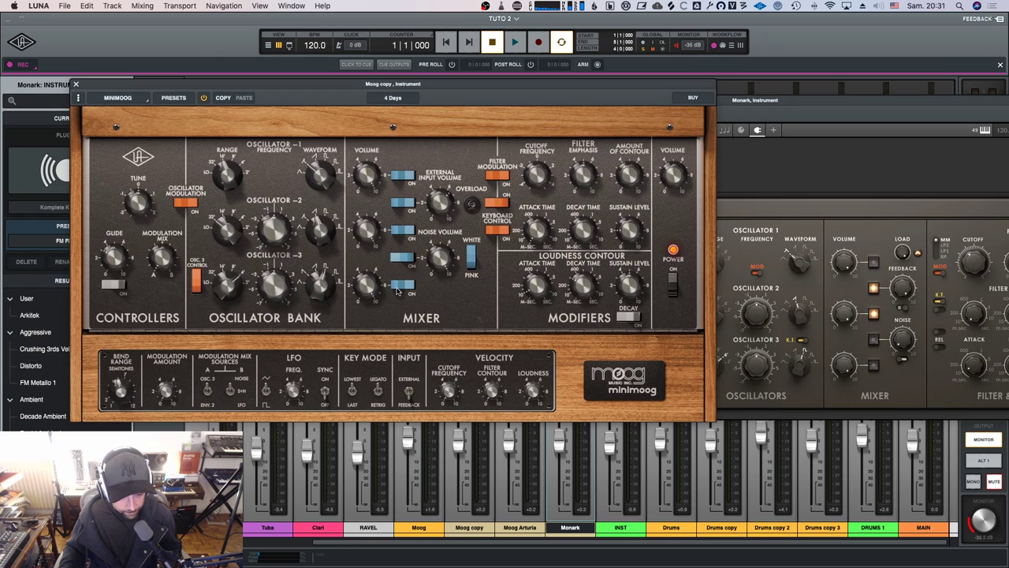
# Play Moog copy, move both synth windows clear of the strips, switch the solo to Monark, and stop playback.
pyautogui.press('space')
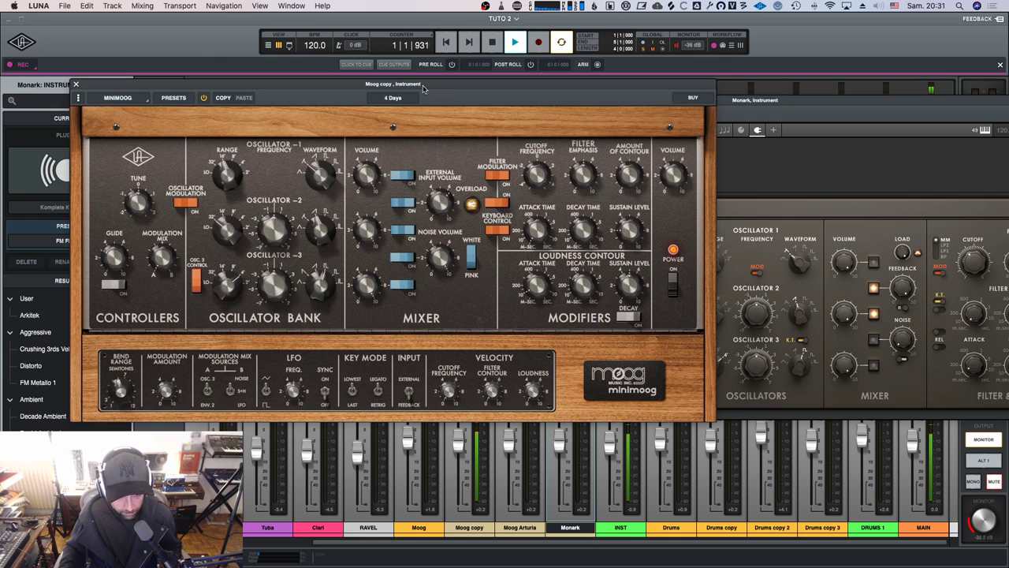
pyautogui.moveTo(423, 88); pyautogui.dragTo(245, 54)
pyautogui.moveTo(654, 103); pyautogui.dragTo(929, 111)
pyautogui.moveTo(465, 50); pyautogui.dragTo(368, 34)
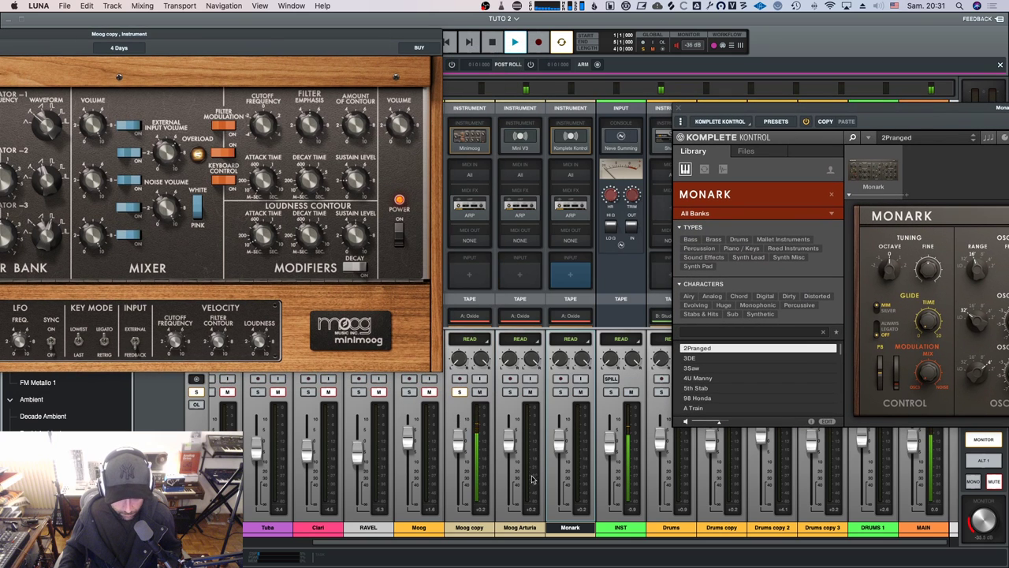
pyautogui.click(559, 392)
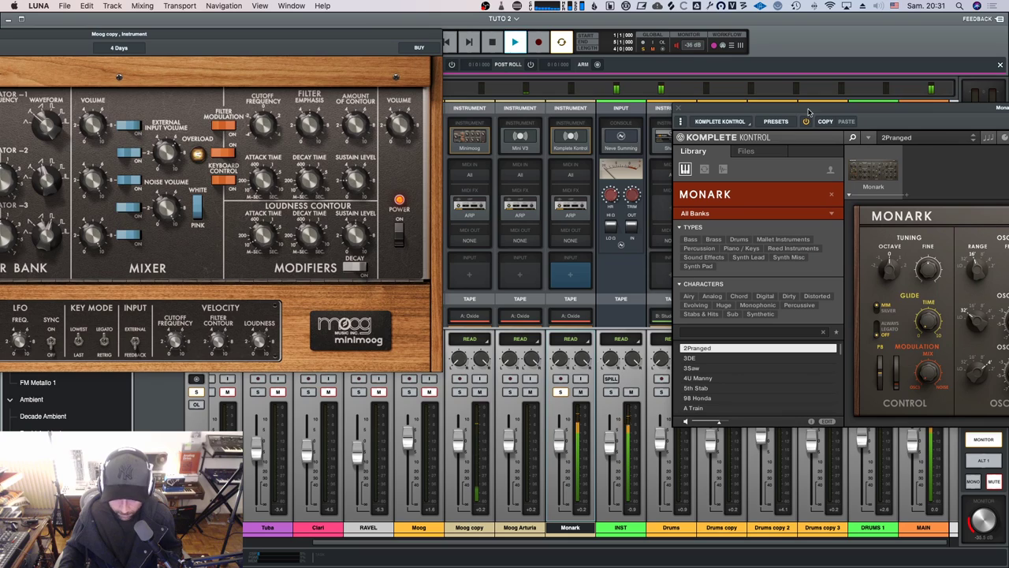
pyautogui.press('space')
# Bring the whole Minimoog and Monark panels into view, and switch off Feedback in the Monark's mixer.
pyautogui.moveTo(375, 35); pyautogui.dragTo(711, 122)
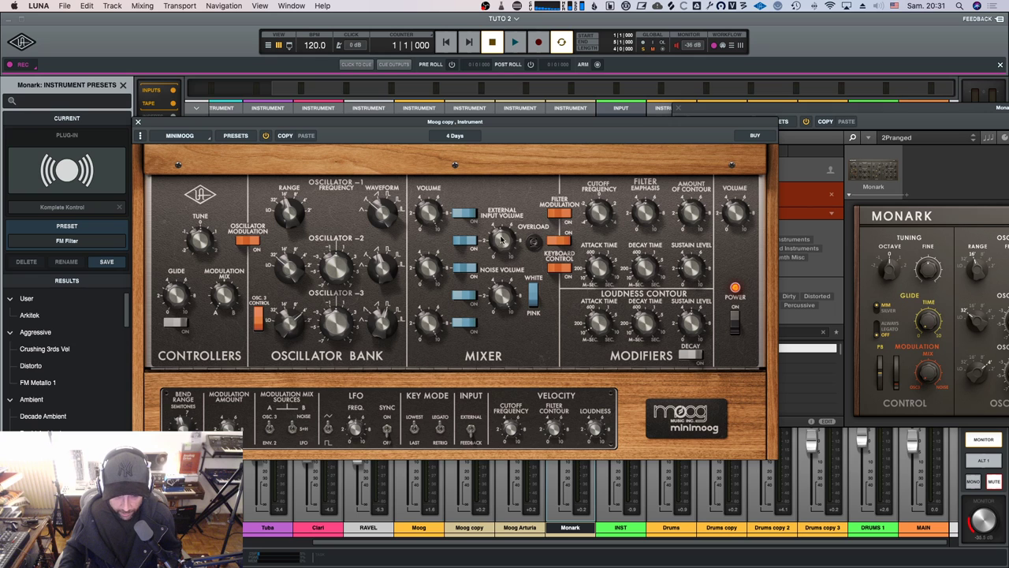
pyautogui.moveTo(903, 113); pyautogui.dragTo(430, 82)
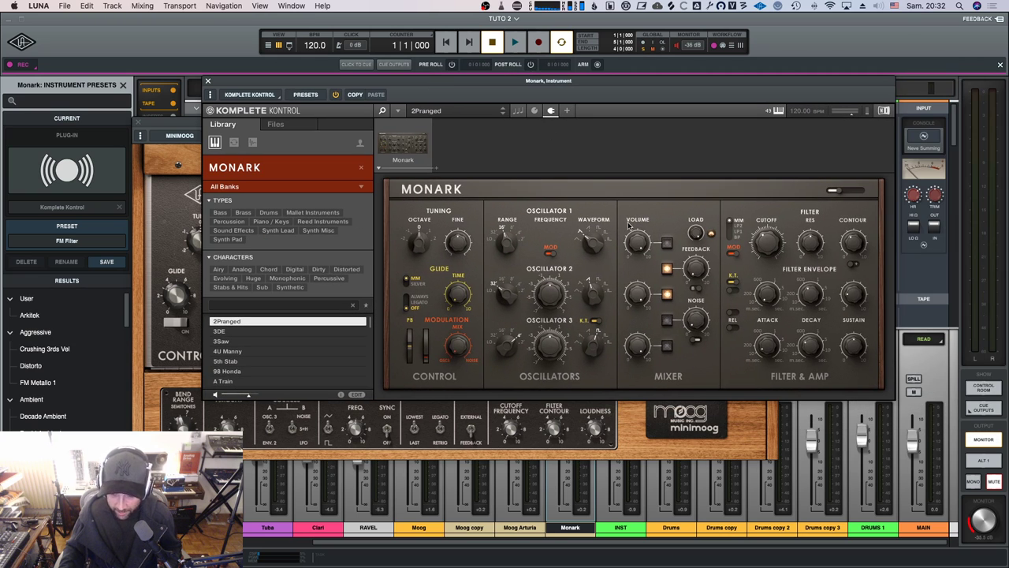
pyautogui.click(669, 270)
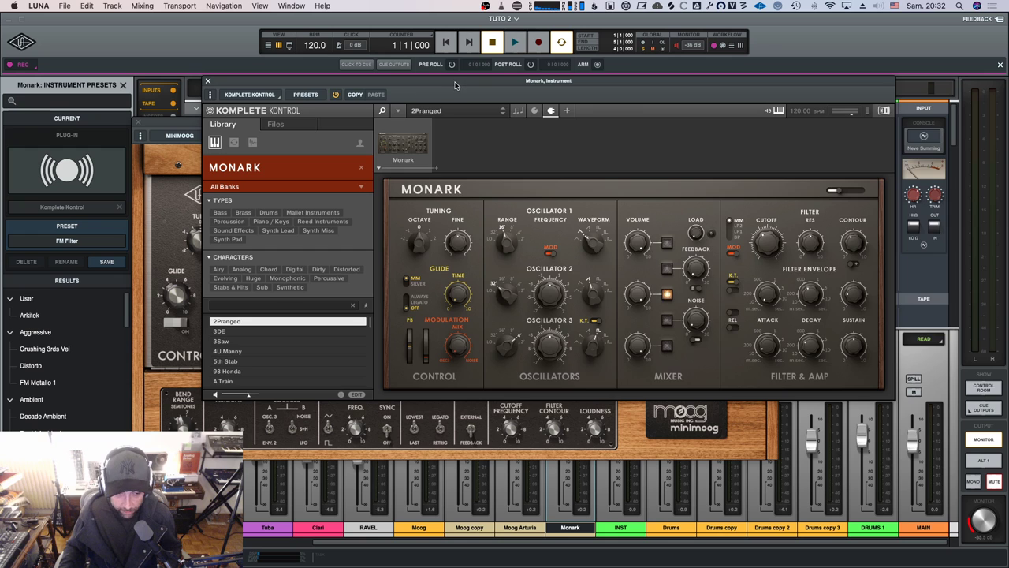
# Compare the Monark's panel with the Minimoog's by repositioning the Monark window, and clear it off the Minimoog.
pyautogui.moveTo(456, 85); pyautogui.dragTo(558, 92)
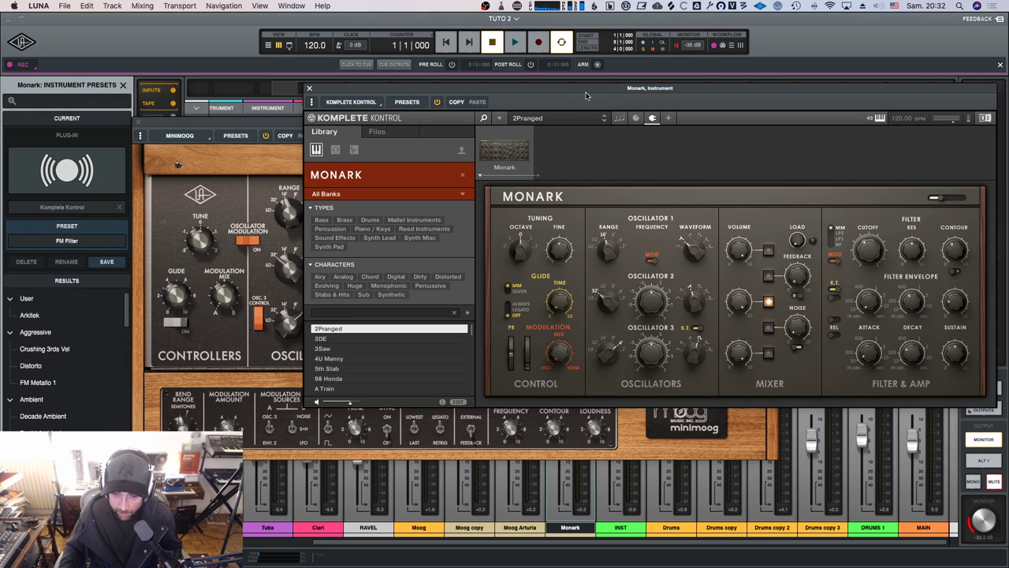
pyautogui.moveTo(586, 92); pyautogui.dragTo(651, 84)
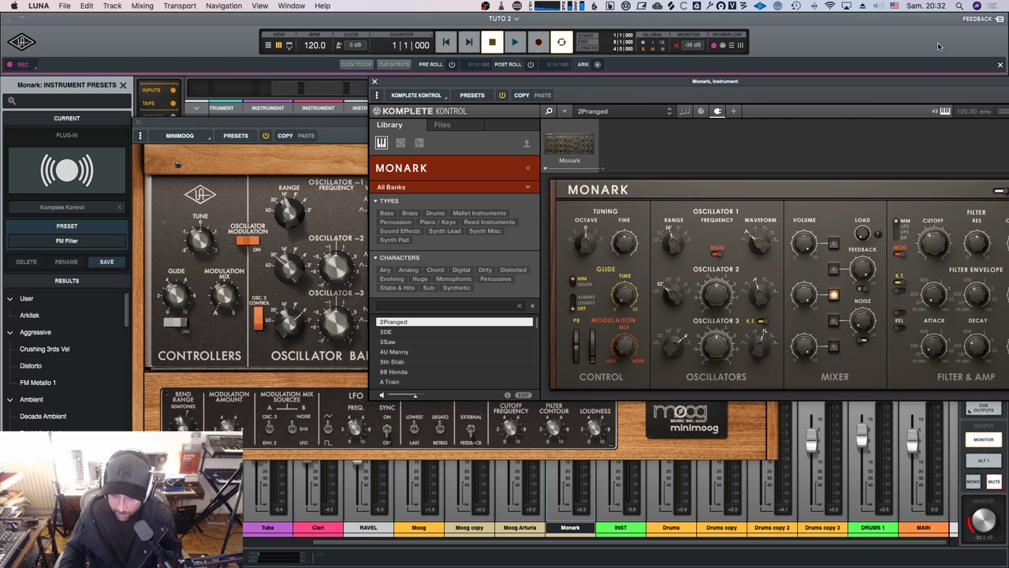
pyautogui.moveTo(623, 85); pyautogui.dragTo(846, 102)
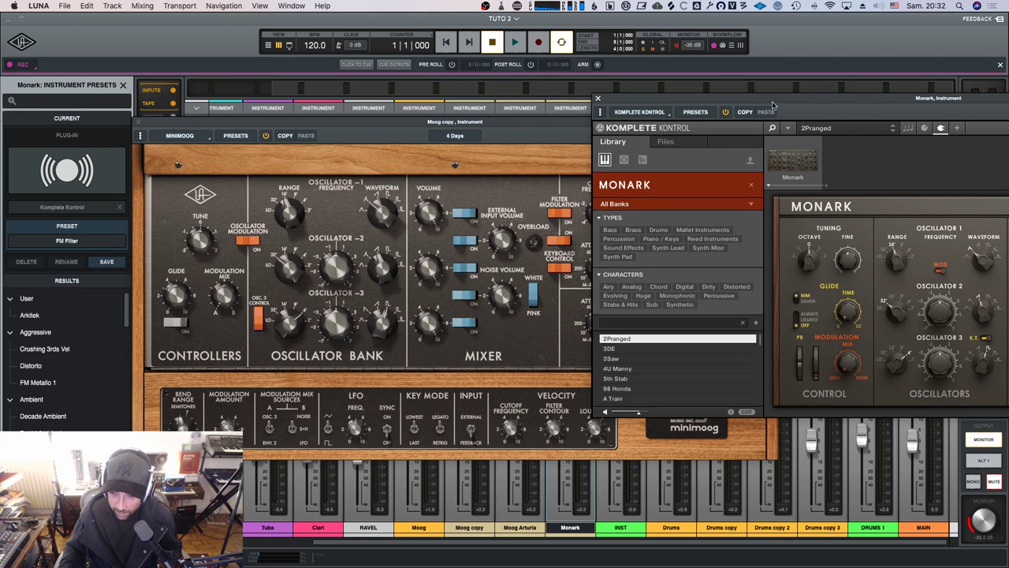
pyautogui.moveTo(772, 105); pyautogui.dragTo(515, 160)
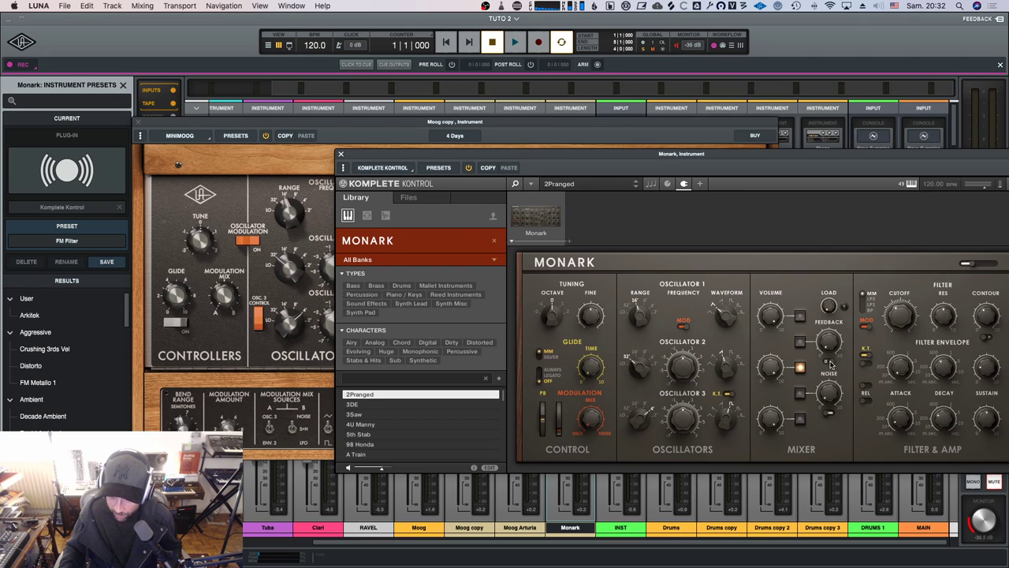
pyautogui.moveTo(664, 157); pyautogui.dragTo(1008, 155)
# Play the loop, move the Minimoog window off the strips, and switch the solo to Moog copy and back to Monark.
pyautogui.press('space')
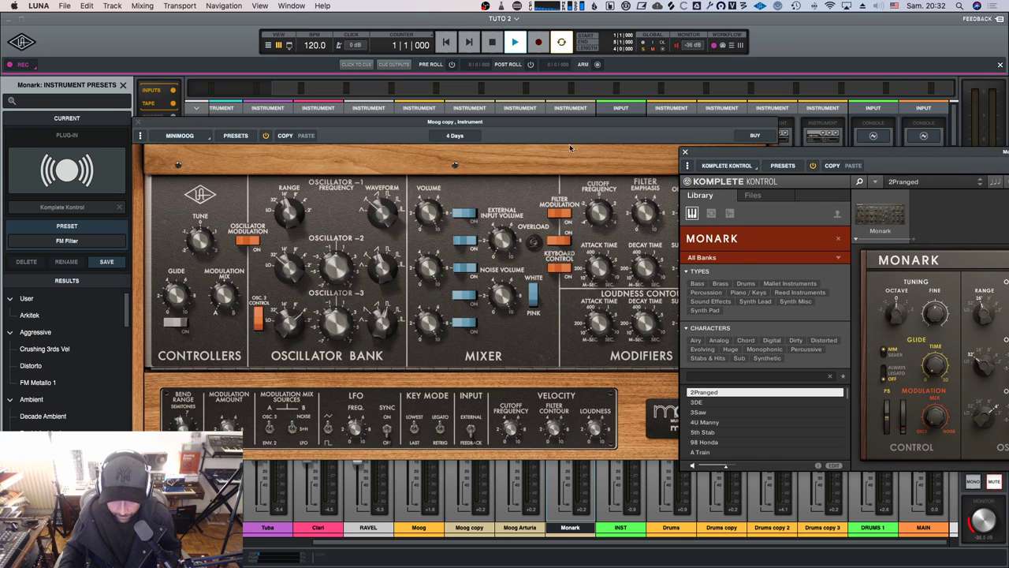
pyautogui.moveTo(527, 120); pyautogui.dragTo(176, 87)
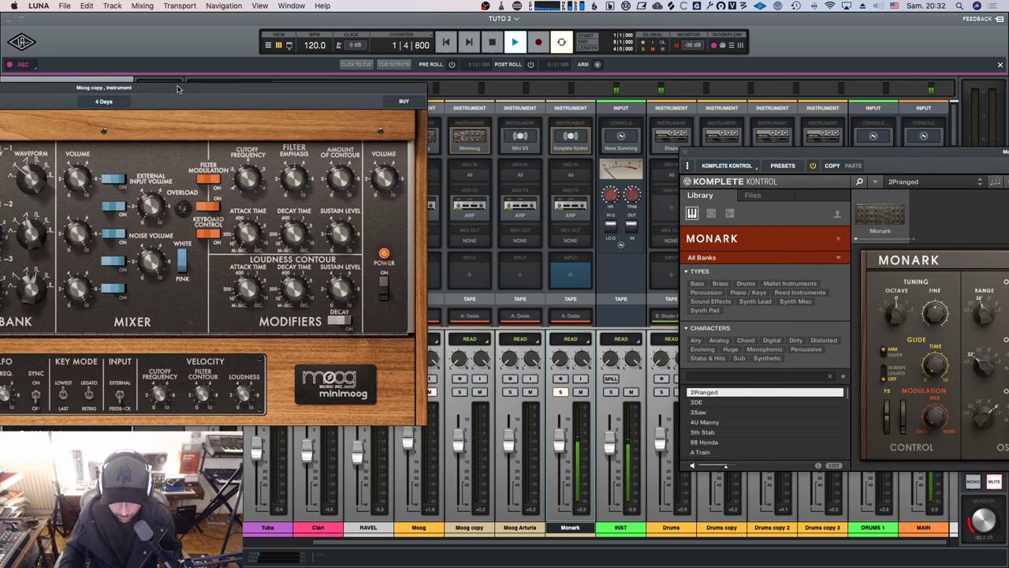
pyautogui.click(459, 392)
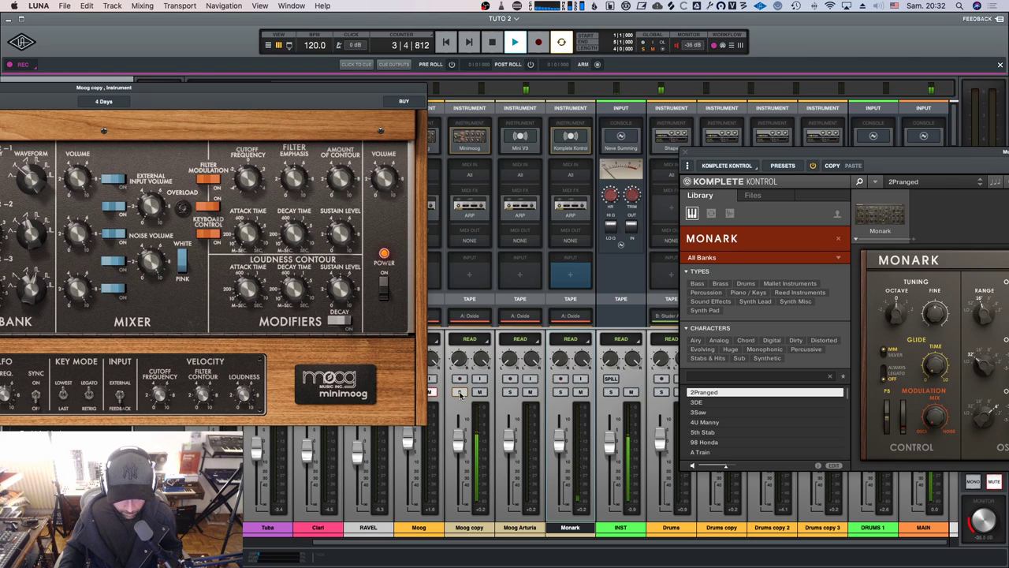
pyautogui.click(561, 392)
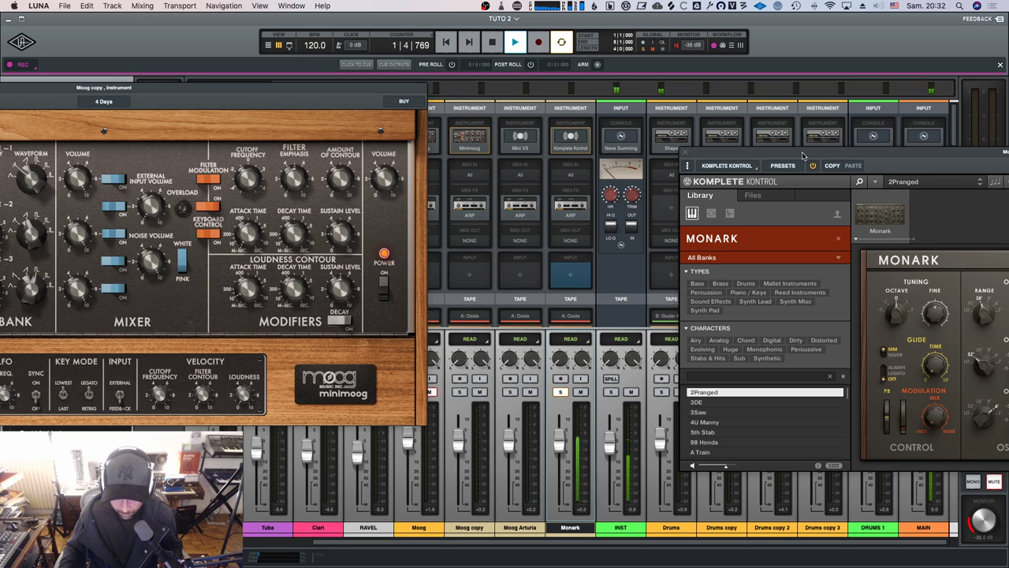
# Examine the whole Monark panel with Monark soloed, and move its window clear of the solo controls.
pyautogui.moveTo(796, 153); pyautogui.dragTo(617, 103)
pyautogui.press('space')
pyautogui.moveTo(862, 108); pyautogui.dragTo(571, 43)
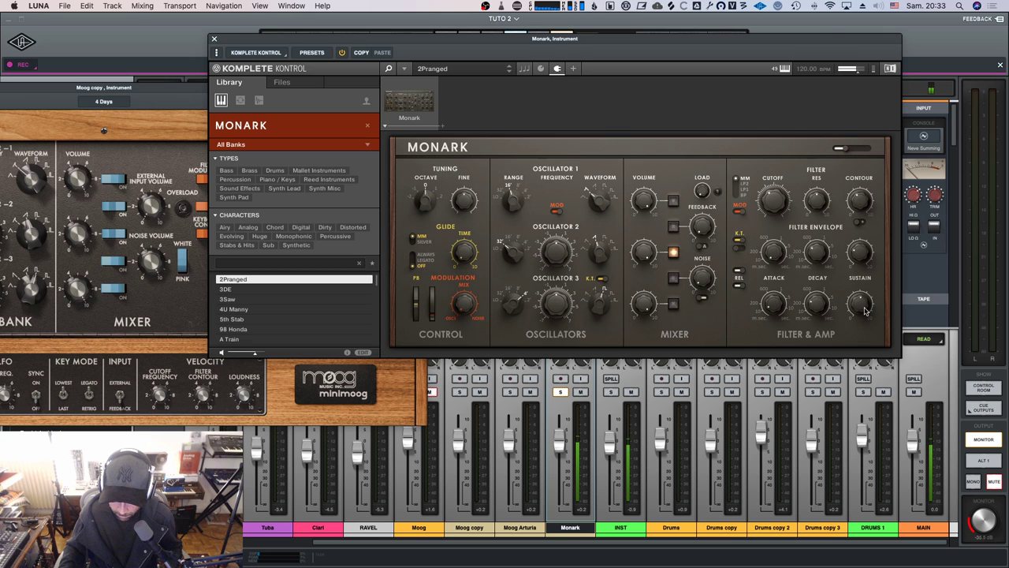
pyautogui.moveTo(305, 43); pyautogui.dragTo(818, 113)
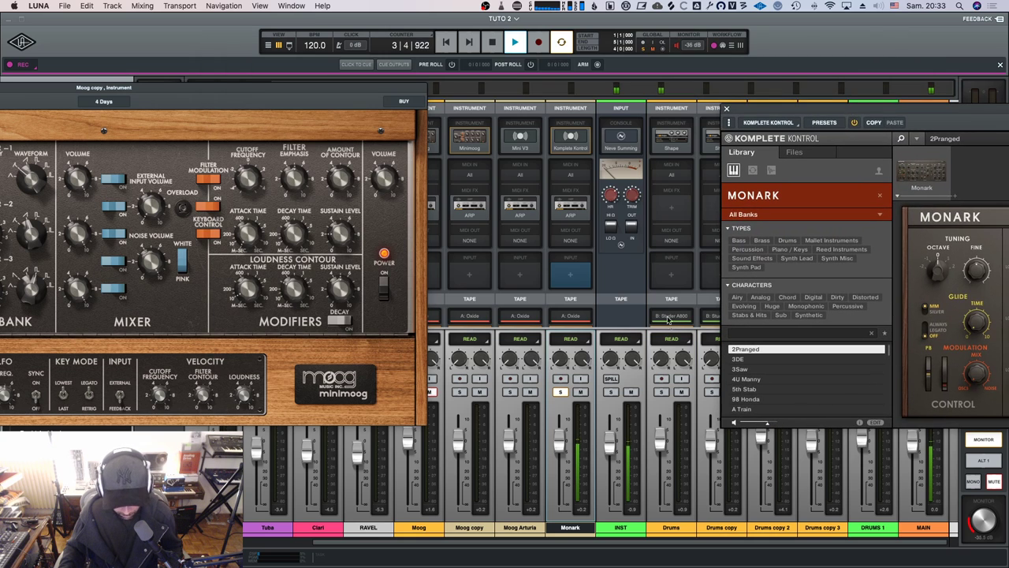
# Compare Moog copy and Monark by alternating their solos, finish with Moog copy soloed, and stop playback.
pyautogui.click(459, 393)
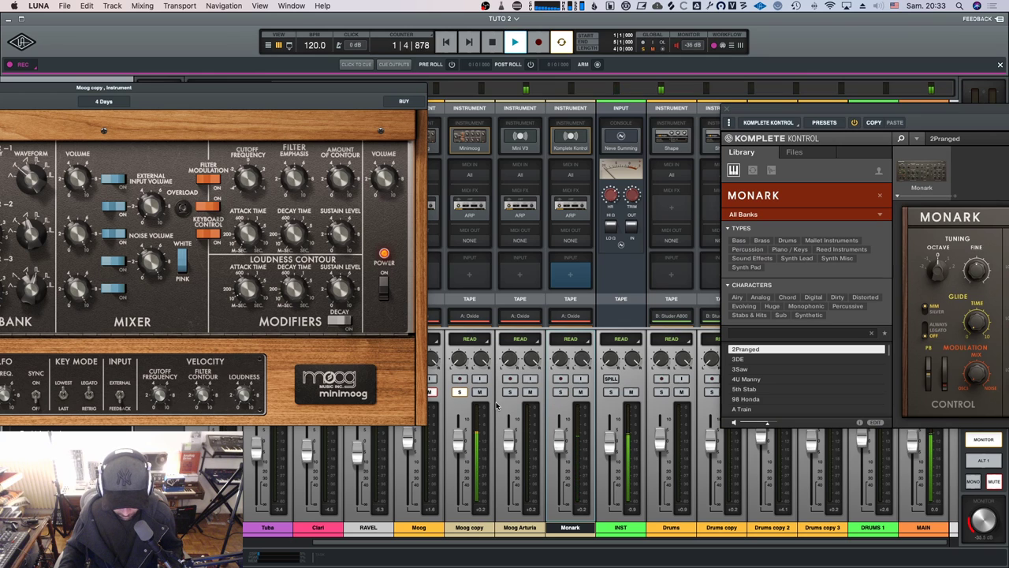
pyautogui.click(561, 393)
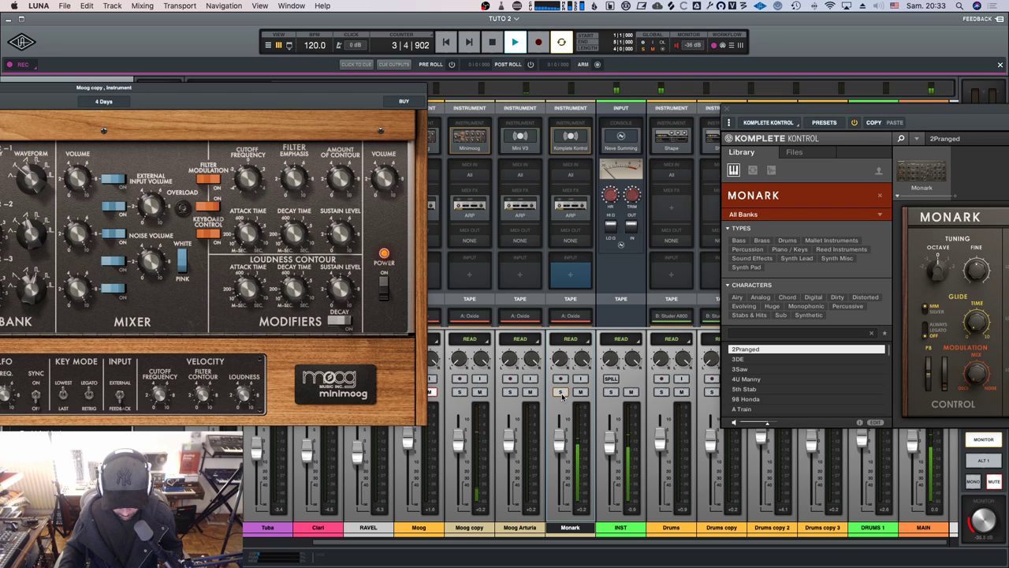
pyautogui.click(460, 391)
pyautogui.press('space')
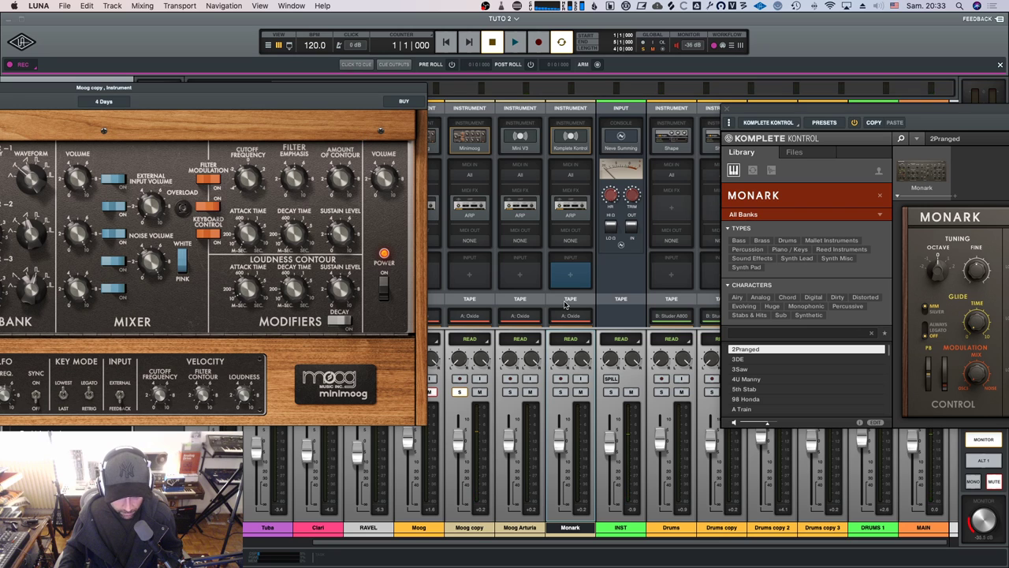
# Replay the loop twice, alternating the solo between Monark and Moog copy to compare their sound, and stop playback.
pyautogui.press('space')
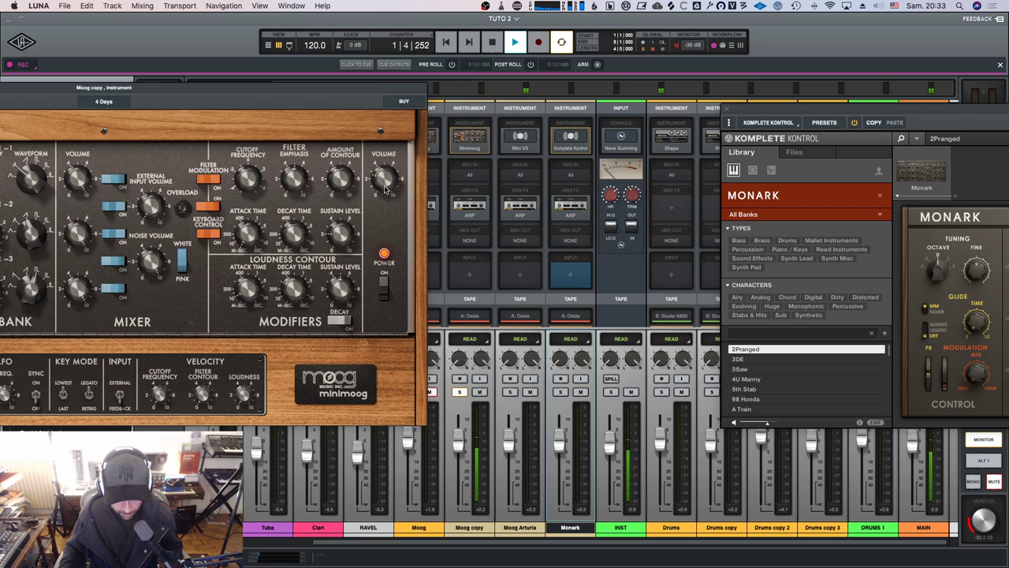
pyautogui.click(559, 392)
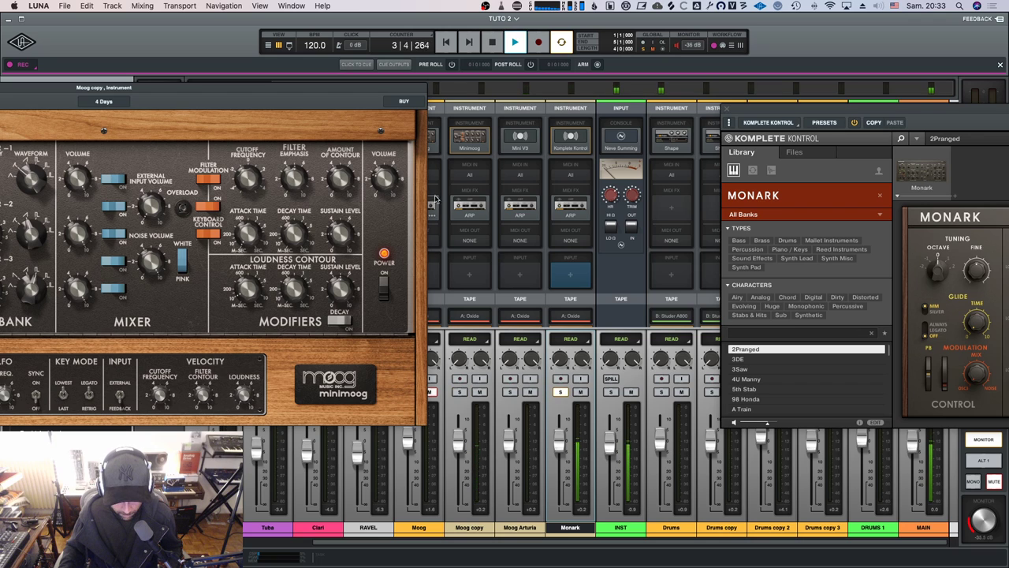
pyautogui.click(459, 392)
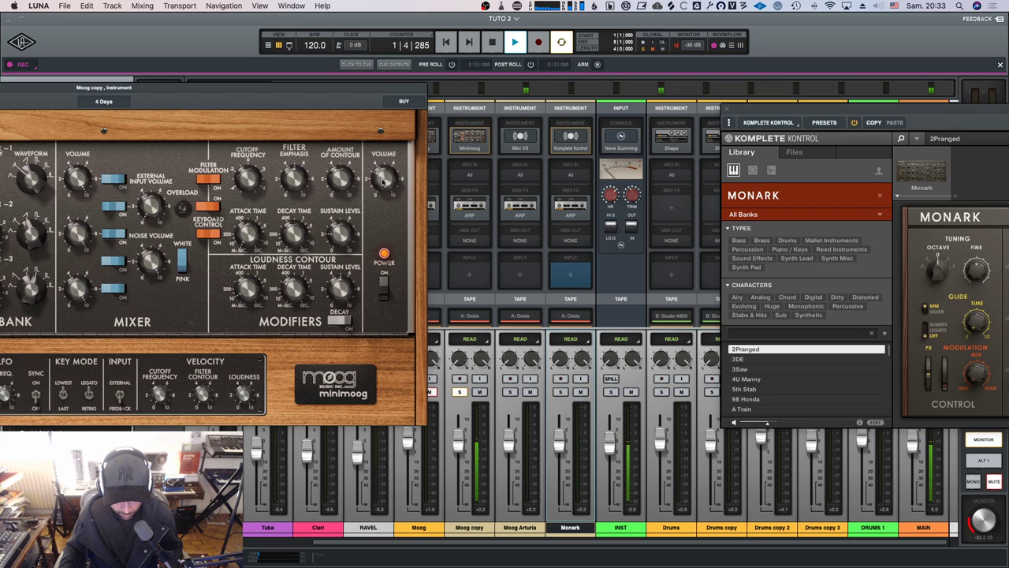
pyautogui.press('space')
pyautogui.press('space')
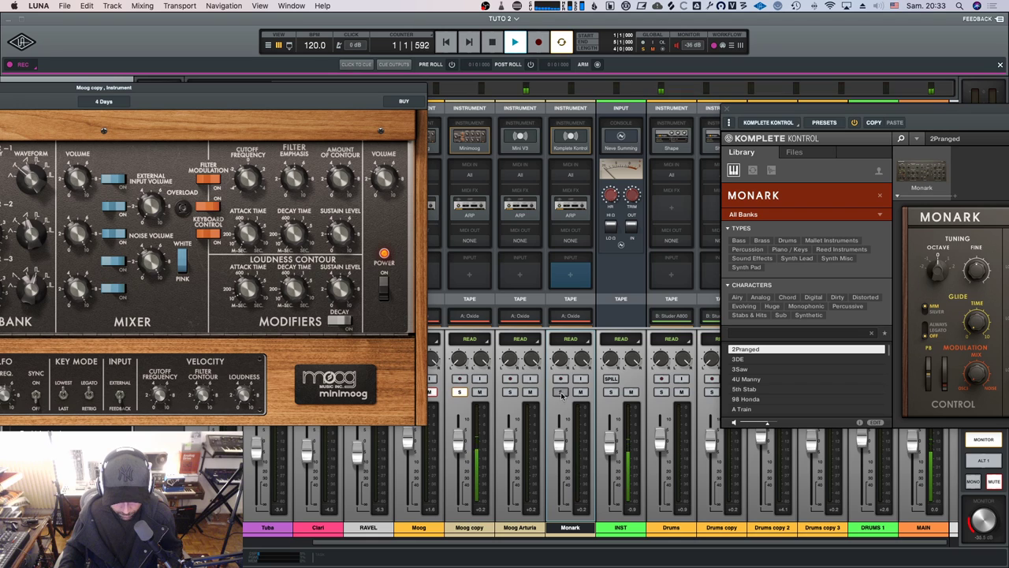
pyautogui.click(560, 392)
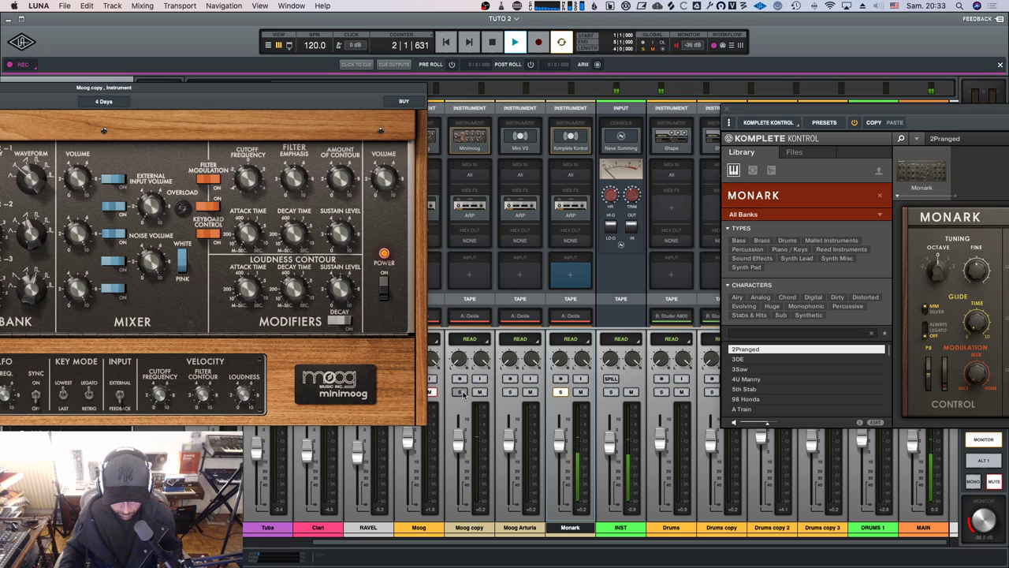
pyautogui.click(460, 391)
pyautogui.press('space')
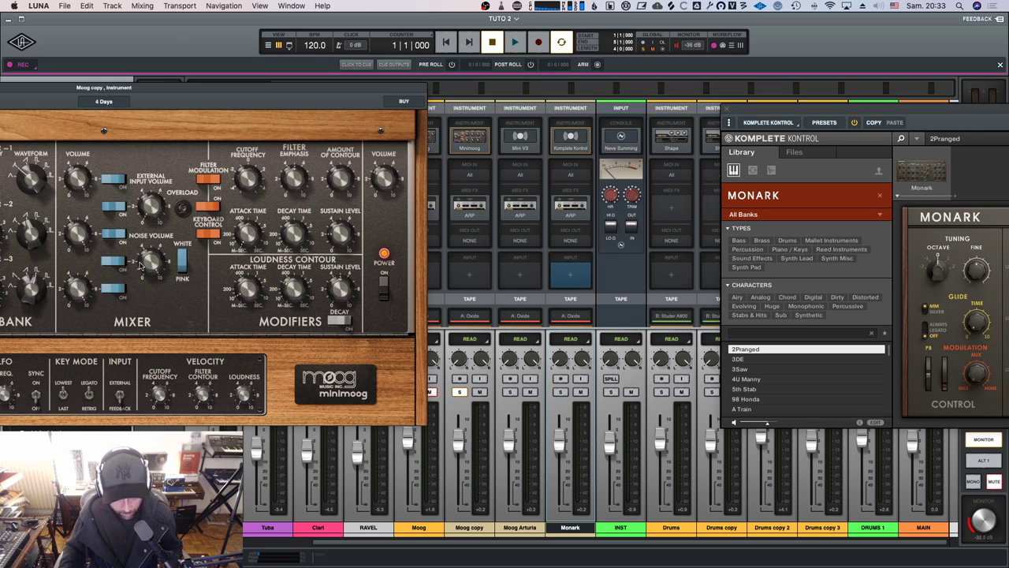
# Open the Mini V3 on the Moog Arturia track, and place its window beside the Minimoog with the strips uncovered.
pyautogui.moveTo(255, 95)
pyautogui.mouseDown()
pyautogui.moveTo(322, 66)
pyautogui.moveTo(741, 31)
pyautogui.moveTo(398, 53)
pyautogui.moveTo(263, 74)
pyautogui.moveTo(253, 97)
pyautogui.mouseUp()
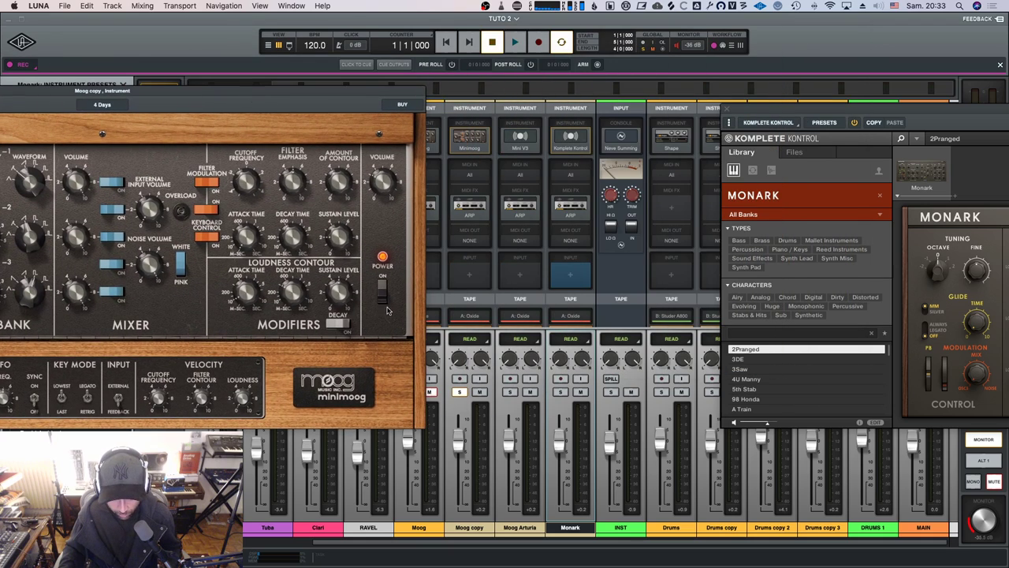
pyautogui.click(520, 147)
pyautogui.moveTo(810, 79); pyautogui.dragTo(522, 69)
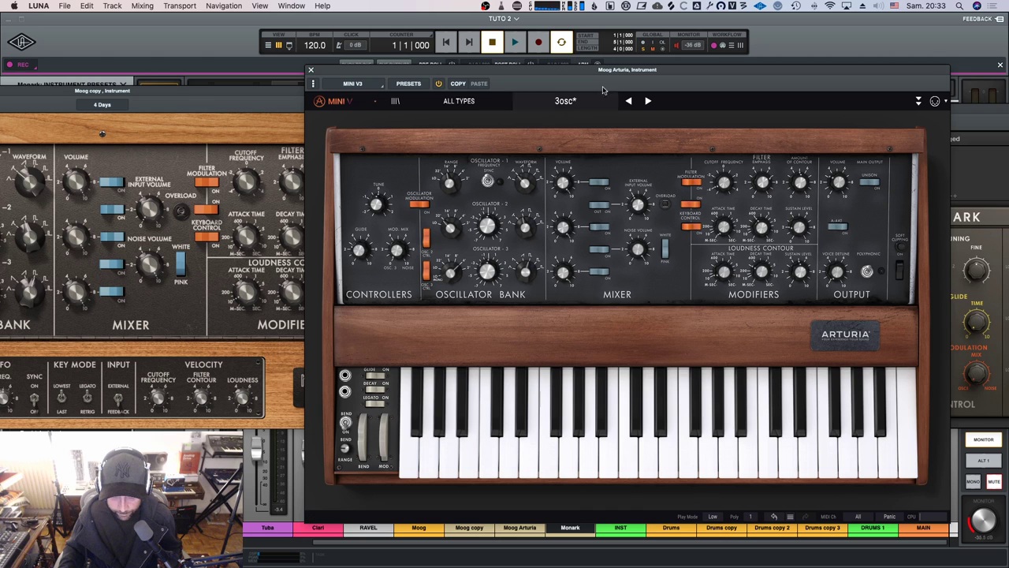
pyautogui.moveTo(591, 76); pyautogui.dragTo(818, 58)
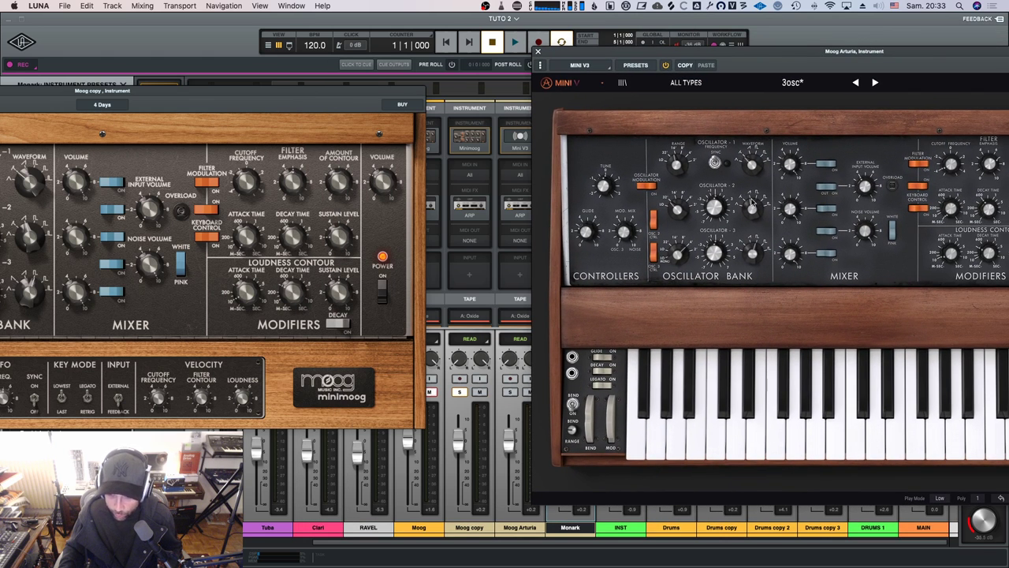
pyautogui.moveTo(705, 55); pyautogui.dragTo(774, 47)
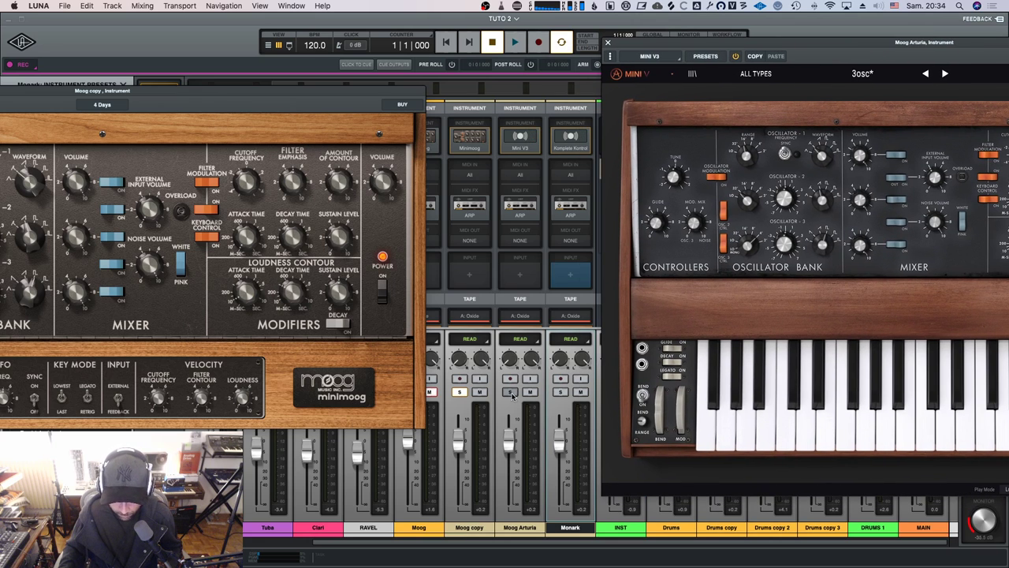
# Audition Moog Arturia soloed, fine-tune the Mini V3's filter emphasis and cutoff frequency, and uncover the strips again.
pyautogui.press('space')
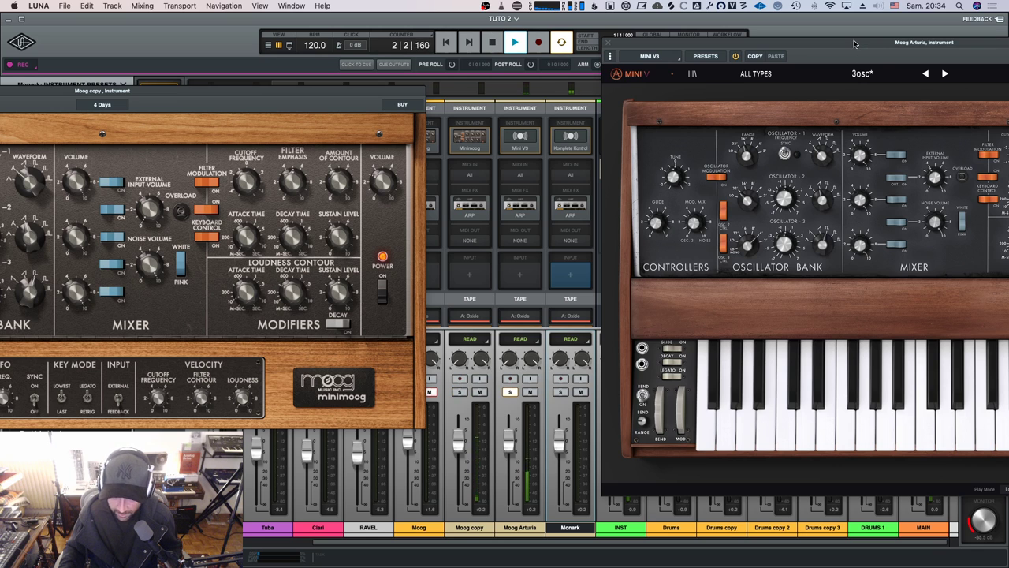
pyautogui.moveTo(855, 42); pyautogui.dragTo(705, 56)
pyautogui.press('space')
pyautogui.moveTo(913, 171); pyautogui.dragTo(910, 164)
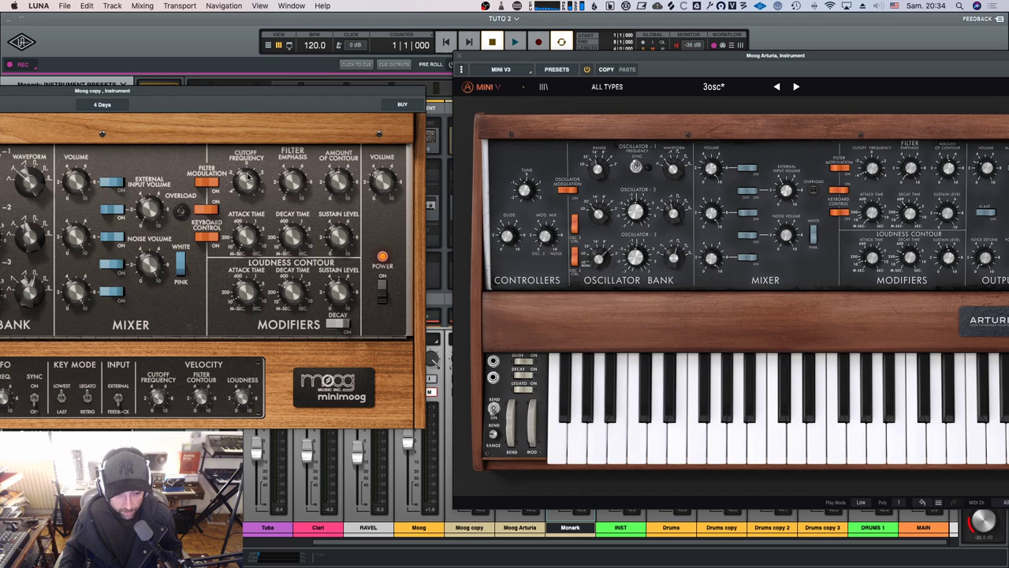
pyautogui.moveTo(870, 169); pyautogui.dragTo(872, 167)
pyautogui.moveTo(561, 55); pyautogui.dragTo(709, 70)
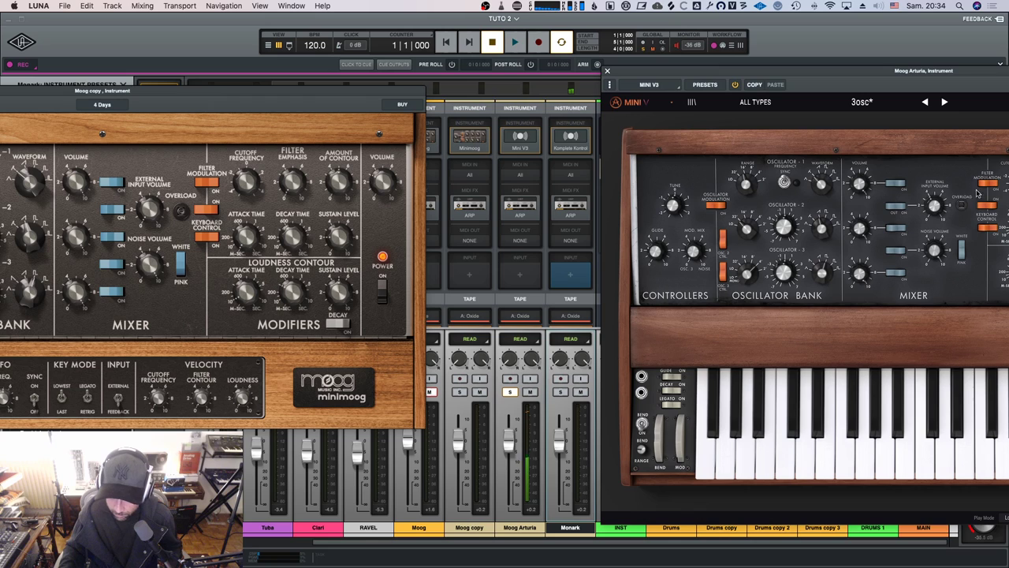
# Play the loop, switch the solo from Moog Arturia to Moog copy and back, finish on Moog copy, and stop playback.
pyautogui.press('space')
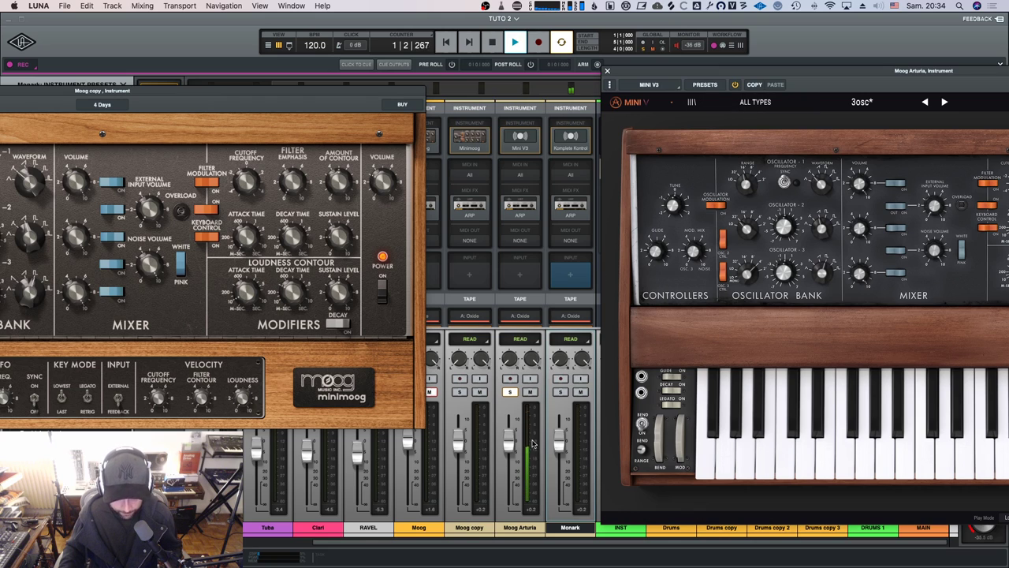
pyautogui.click(459, 393)
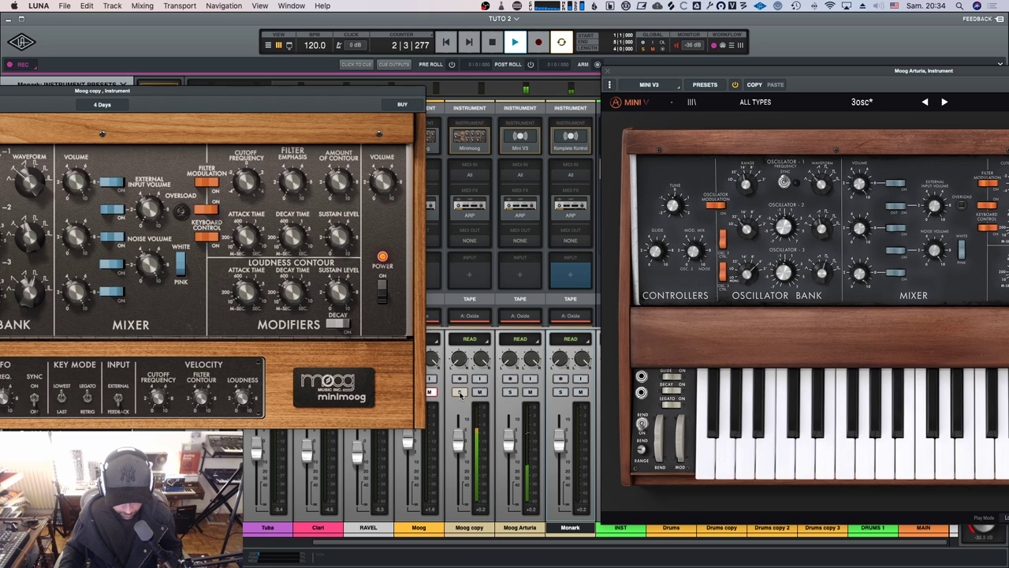
pyautogui.click(510, 392)
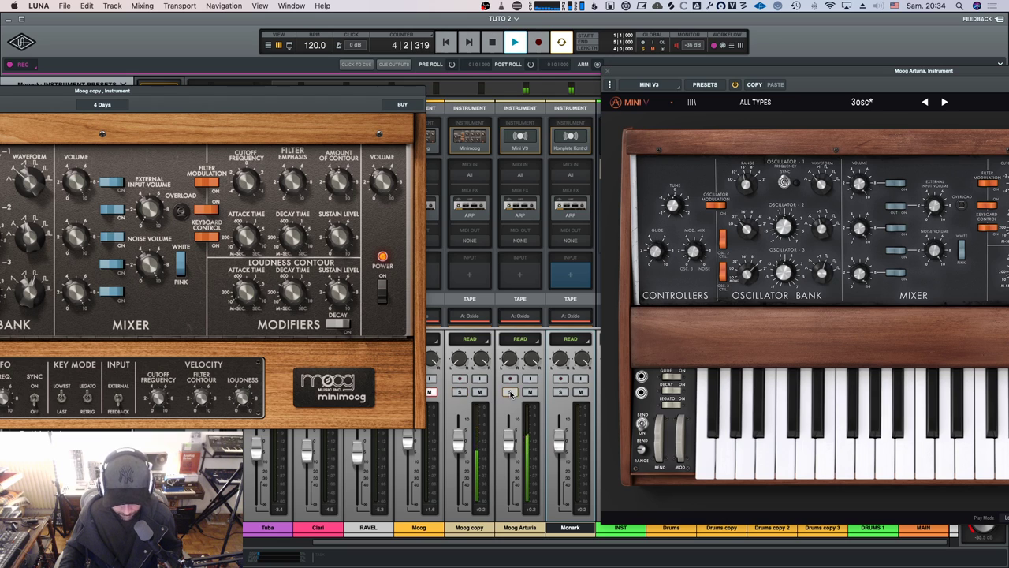
pyautogui.click(459, 391)
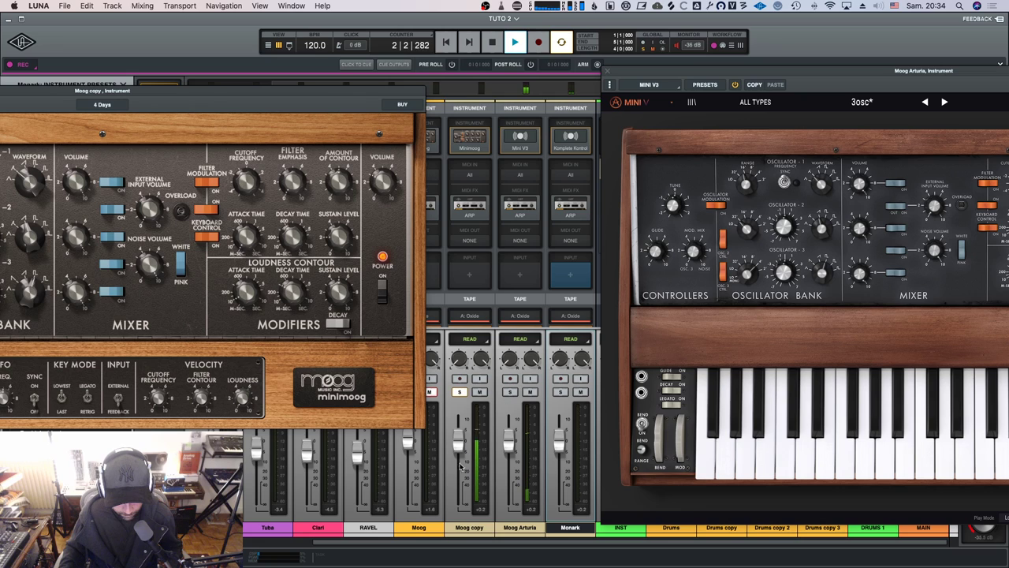
pyautogui.press('space')
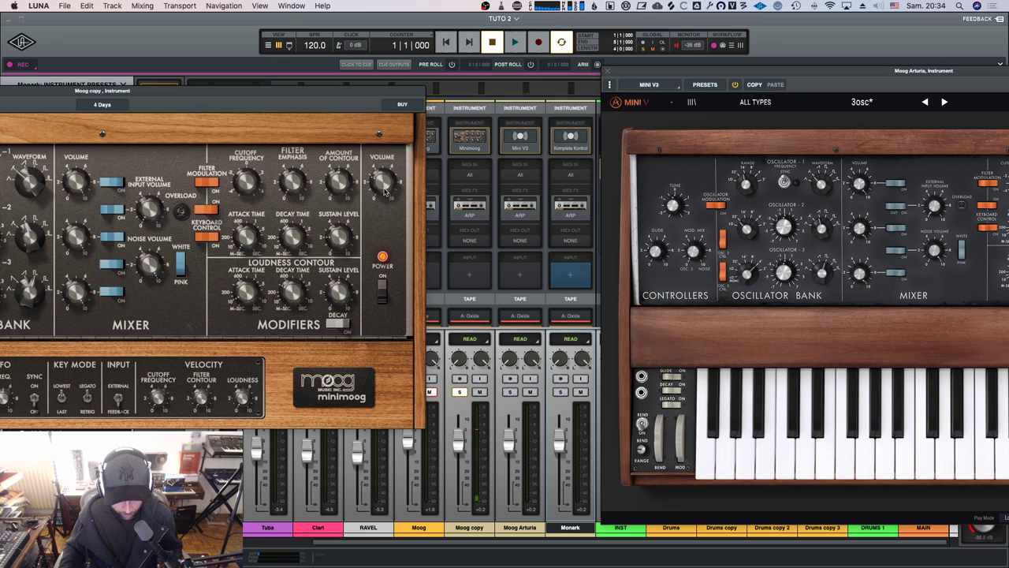
# Compare Moog copy and Moog Arturia in two more loop playbacks by alternating their solos, leaving Moog copy soloed and playback stopped.
pyautogui.press('space')
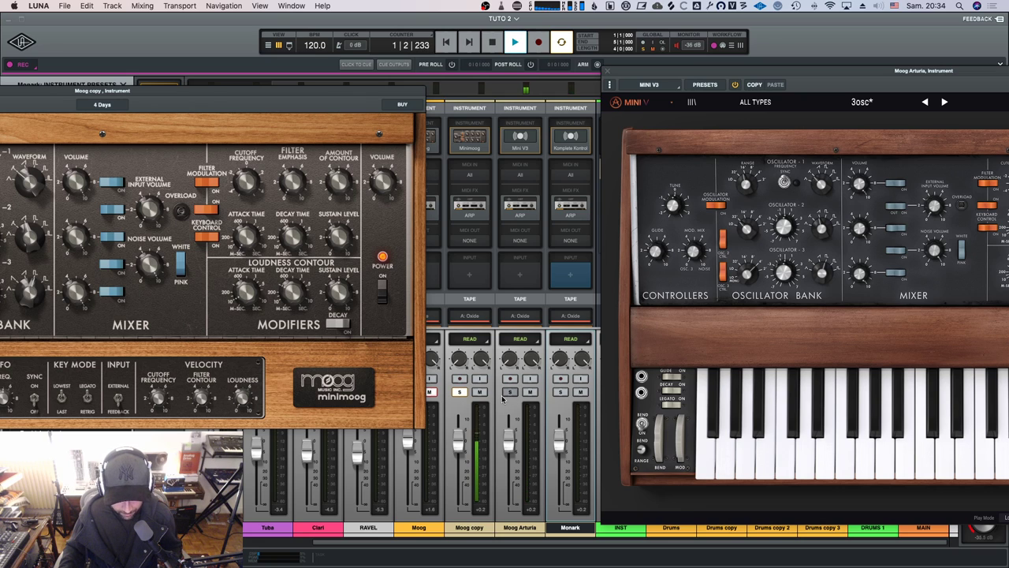
pyautogui.click(510, 391)
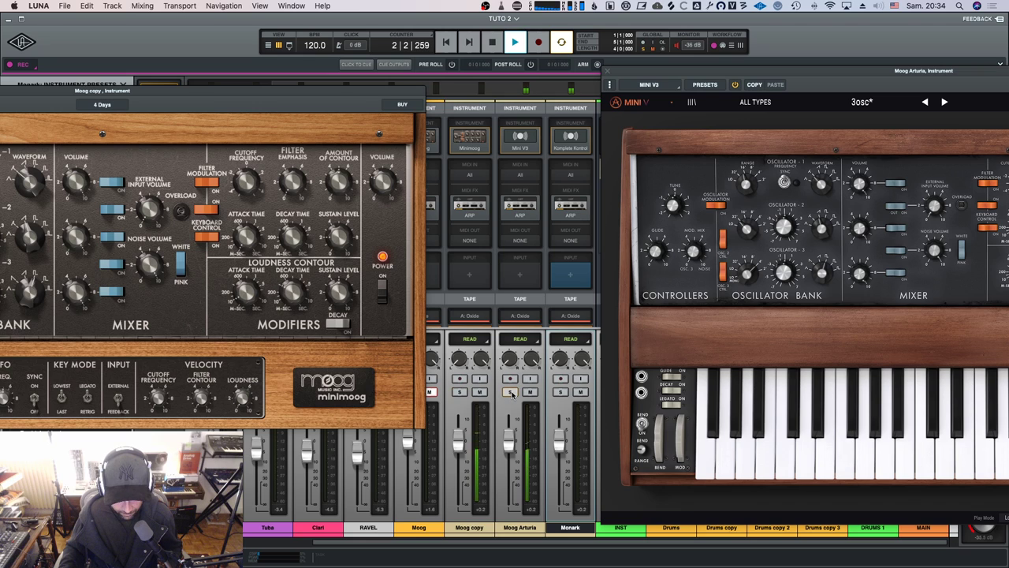
pyautogui.click(461, 392)
pyautogui.press('space')
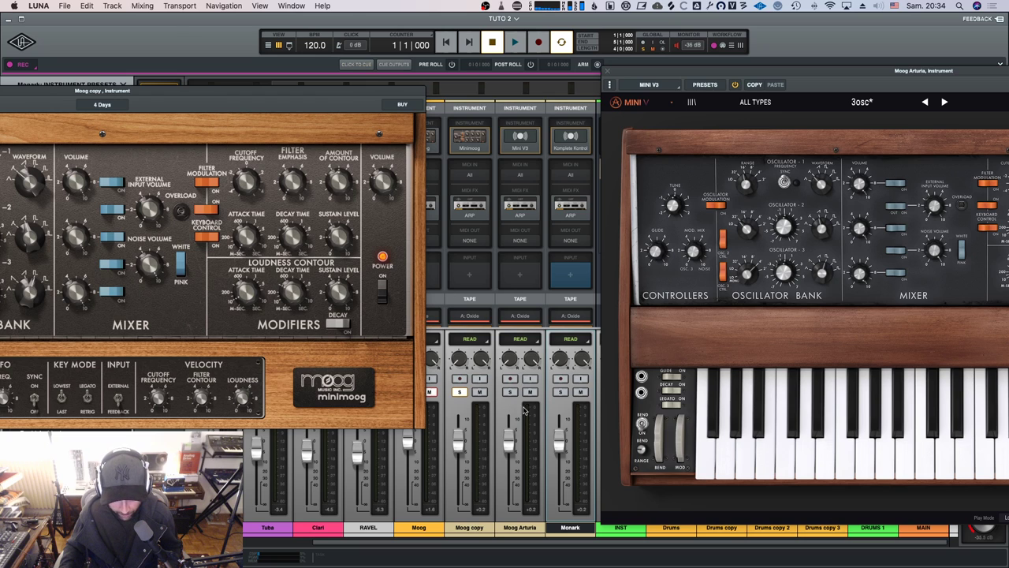
pyautogui.press('space')
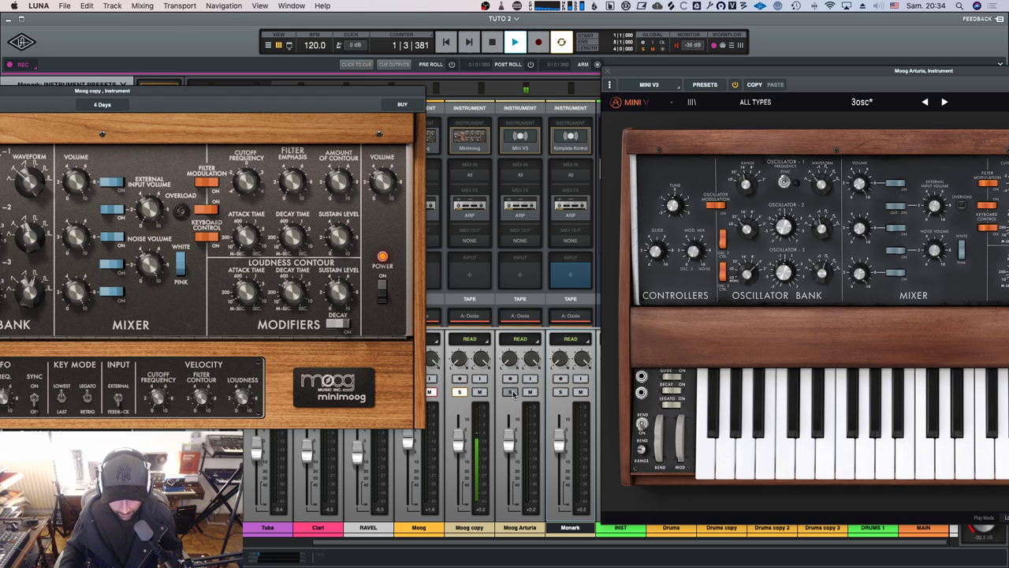
pyautogui.click(510, 392)
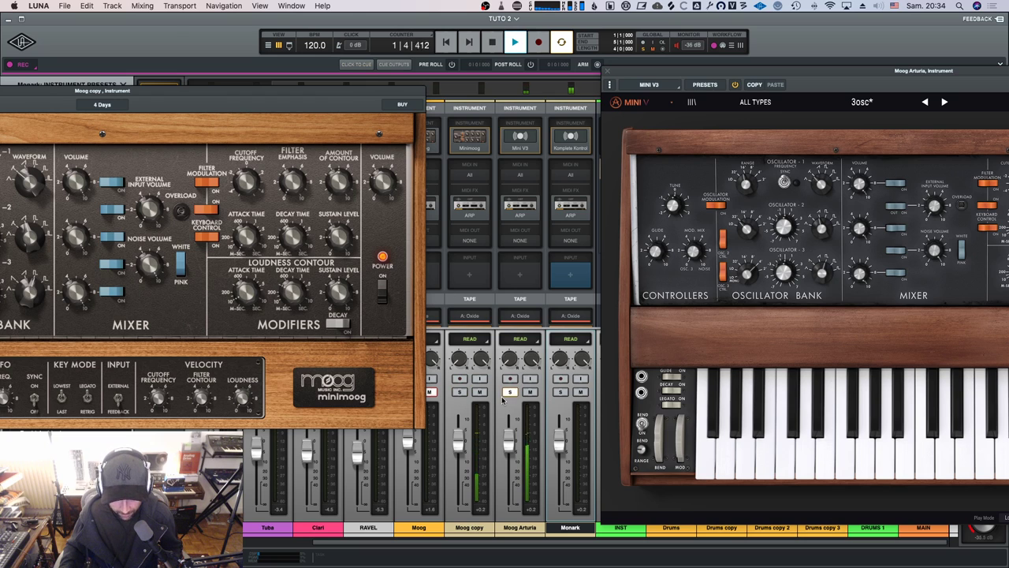
pyautogui.click(460, 392)
pyautogui.press('space')
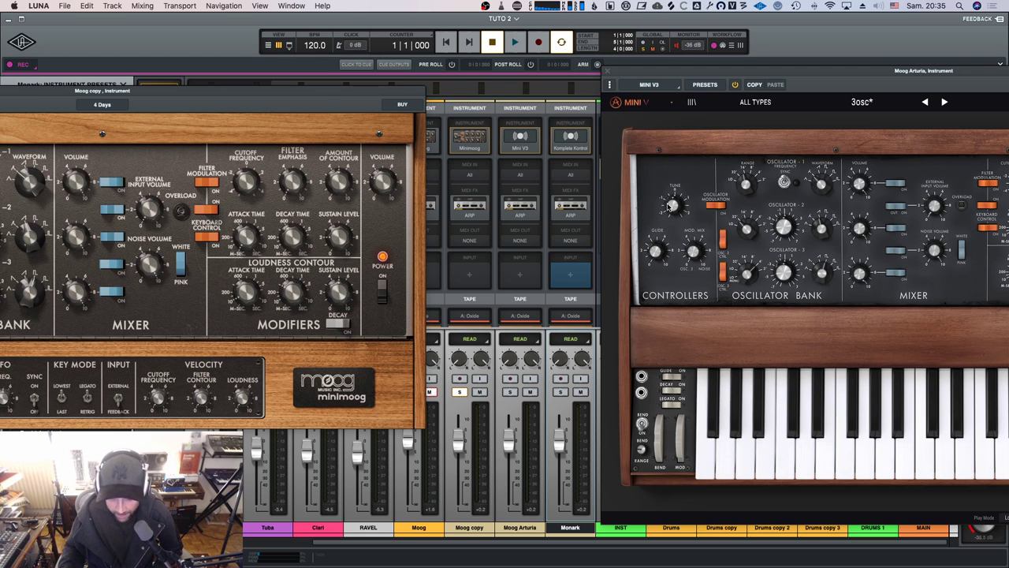
# Reposition the Minimoog and Mini V3 windows to compare their panels, then bring the full Minimoog panel to the front.
pyautogui.moveTo(342, 94); pyautogui.dragTo(604, 131)
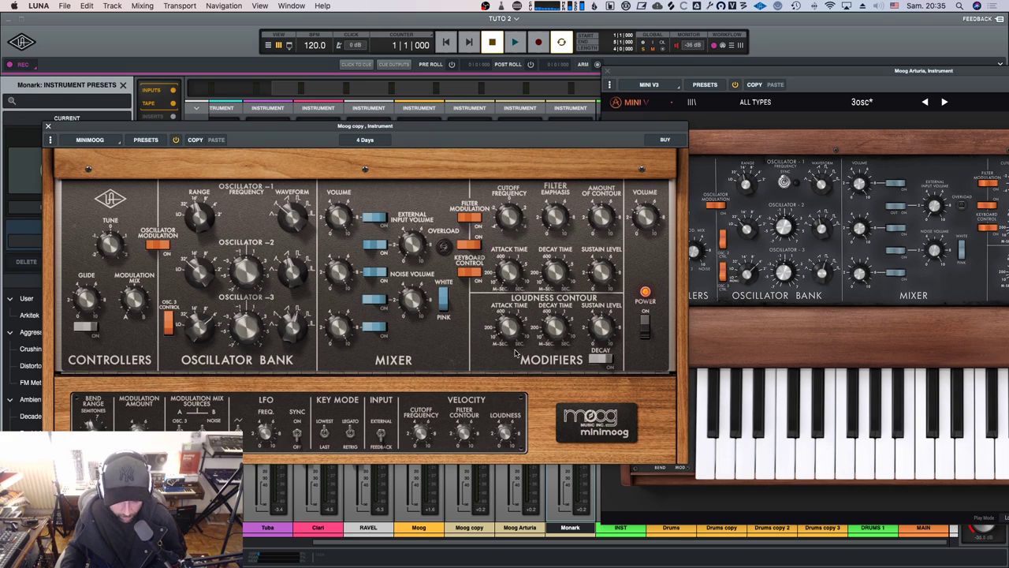
pyautogui.moveTo(703, 73); pyautogui.dragTo(380, 52)
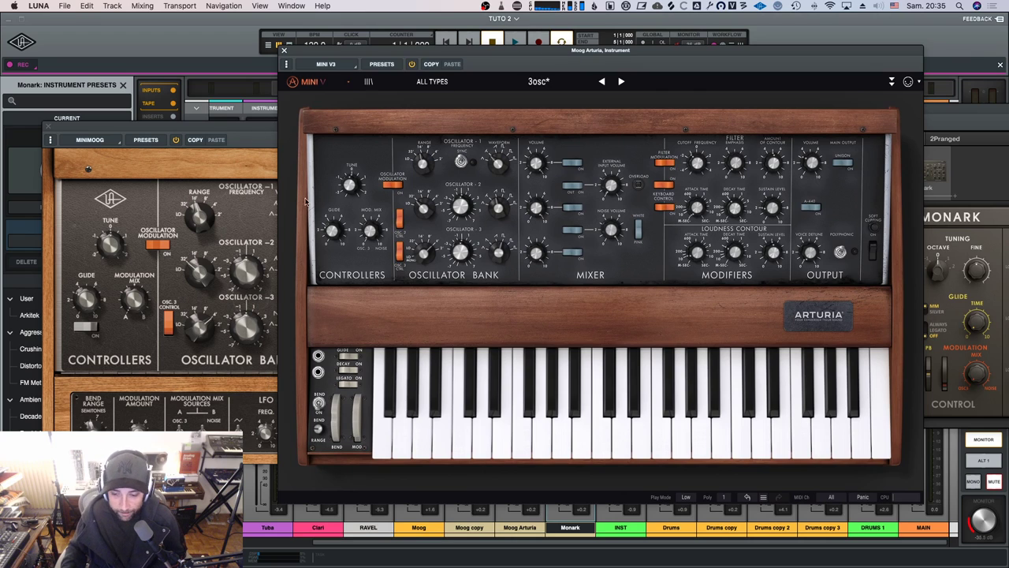
pyautogui.moveTo(353, 50); pyautogui.dragTo(376, 52)
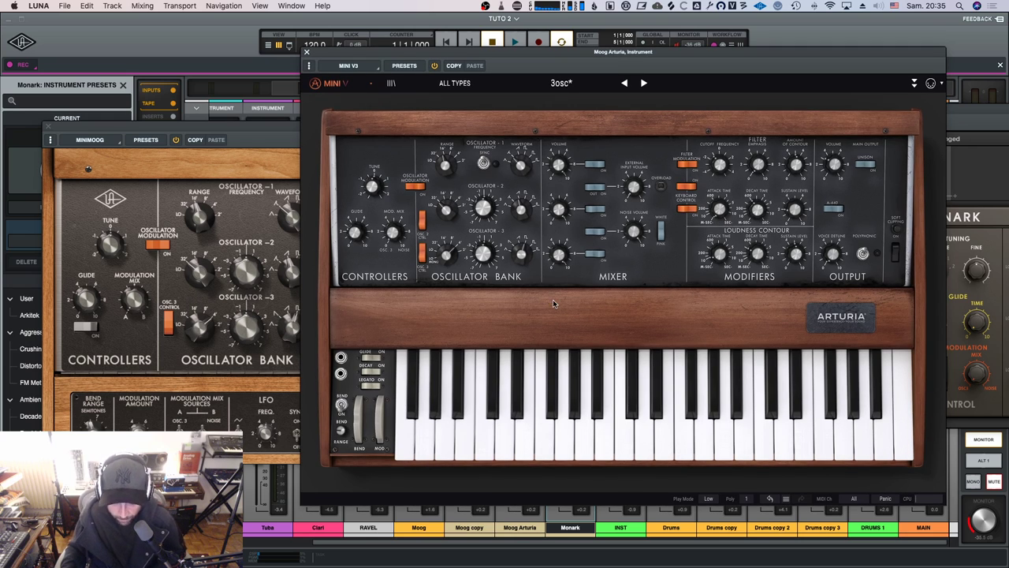
pyautogui.moveTo(257, 130); pyautogui.dragTo(254, 136)
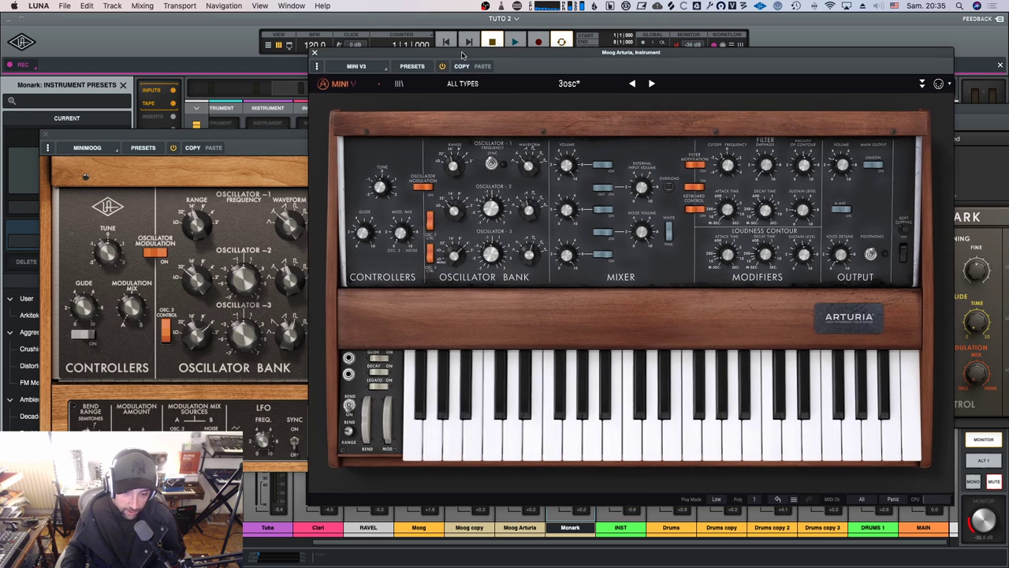
pyautogui.moveTo(456, 55); pyautogui.dragTo(463, 56)
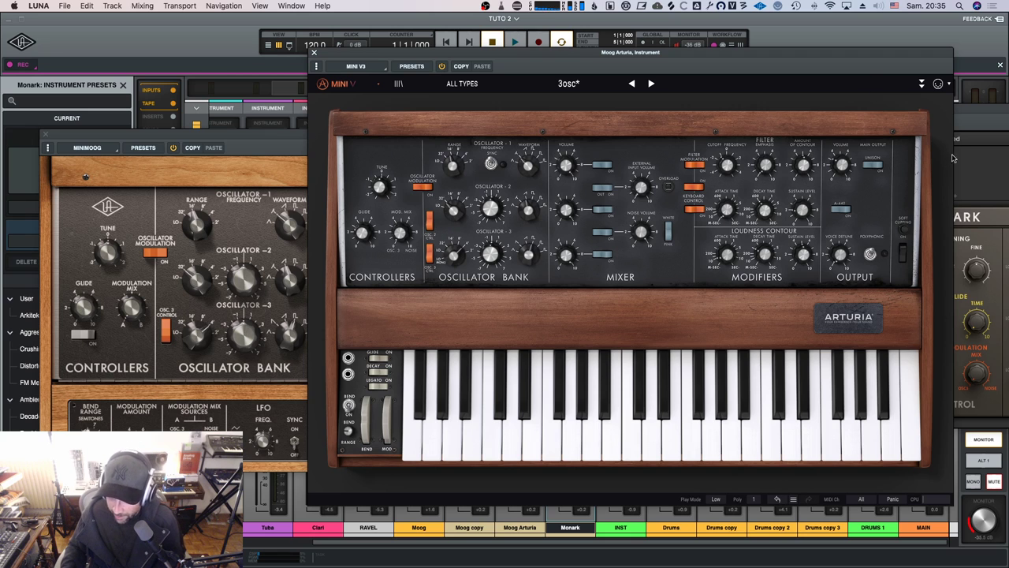
pyautogui.moveTo(276, 138); pyautogui.dragTo(308, 97)
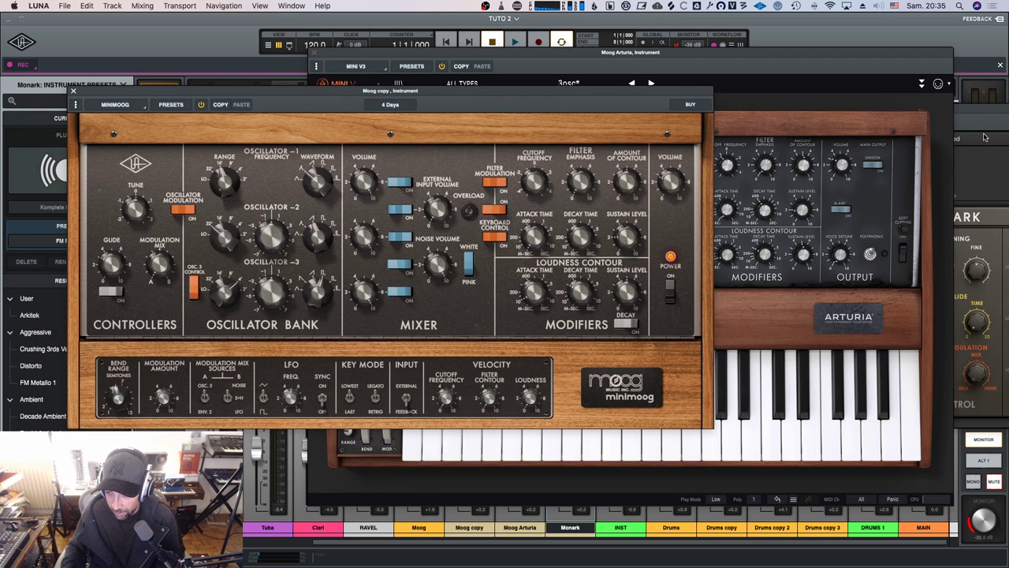
# Close the Monark, Mini V3 and Minimoog instrument windows to uncover the whole mixer.
pyautogui.moveTo(984, 110); pyautogui.dragTo(627, 221)
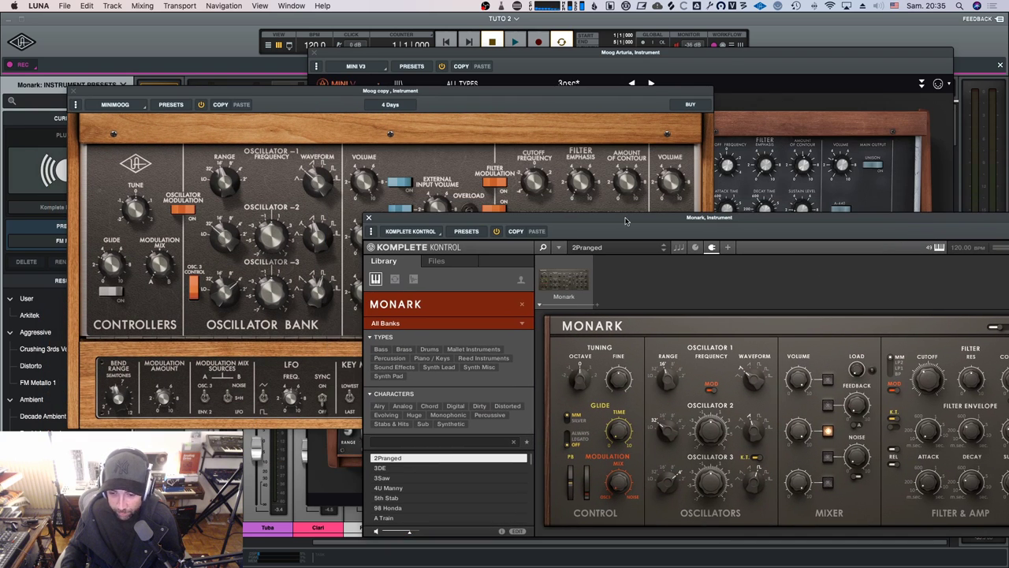
pyautogui.click(368, 218)
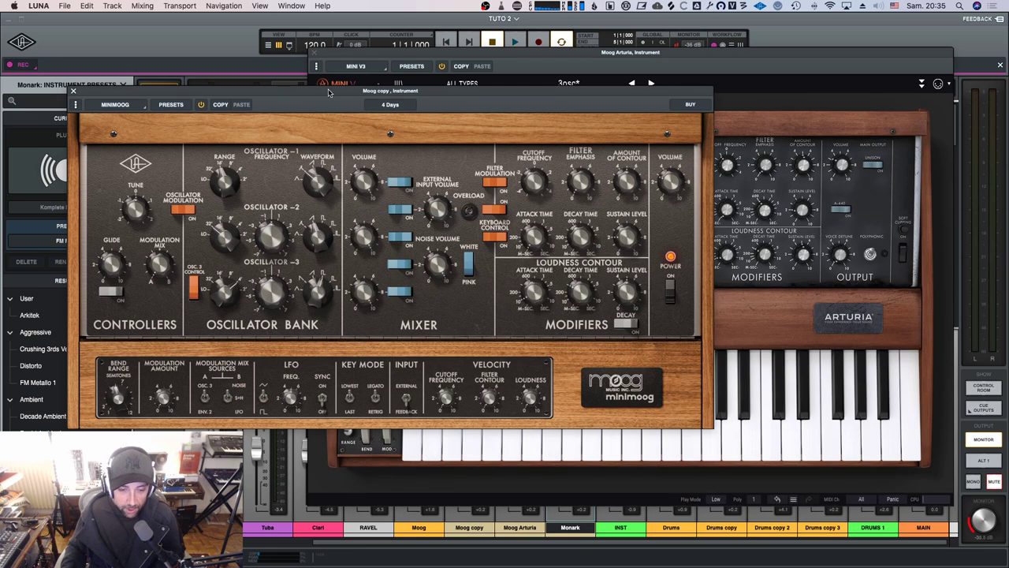
pyautogui.click(310, 52)
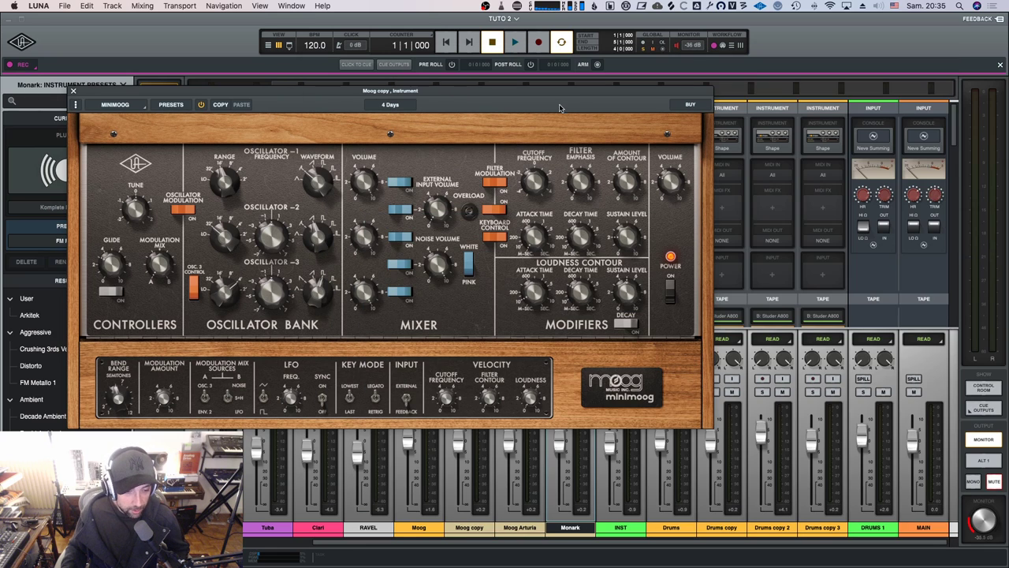
pyautogui.moveTo(540, 96); pyautogui.dragTo(648, 120)
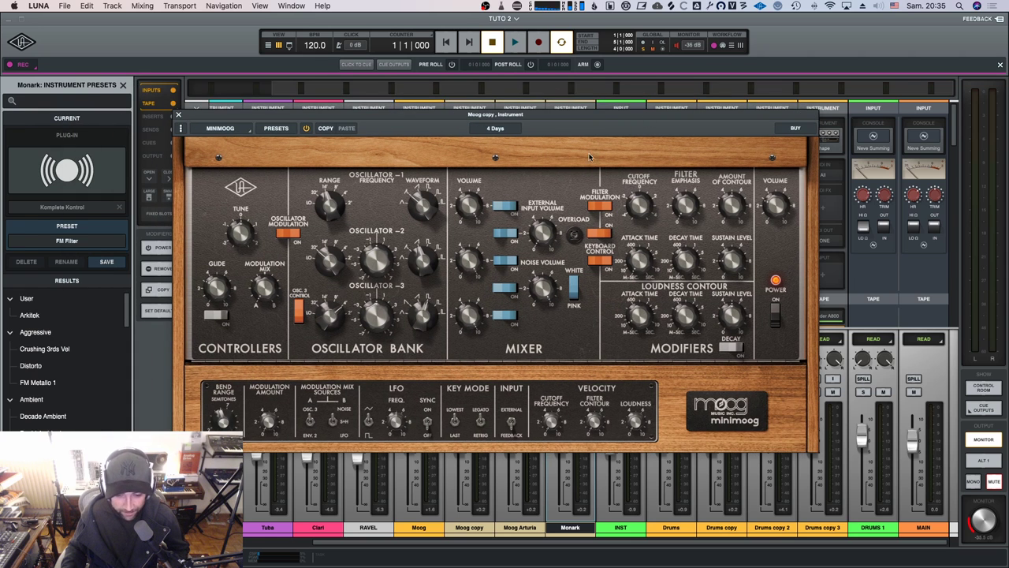
pyautogui.moveTo(411, 115); pyautogui.dragTo(478, 128)
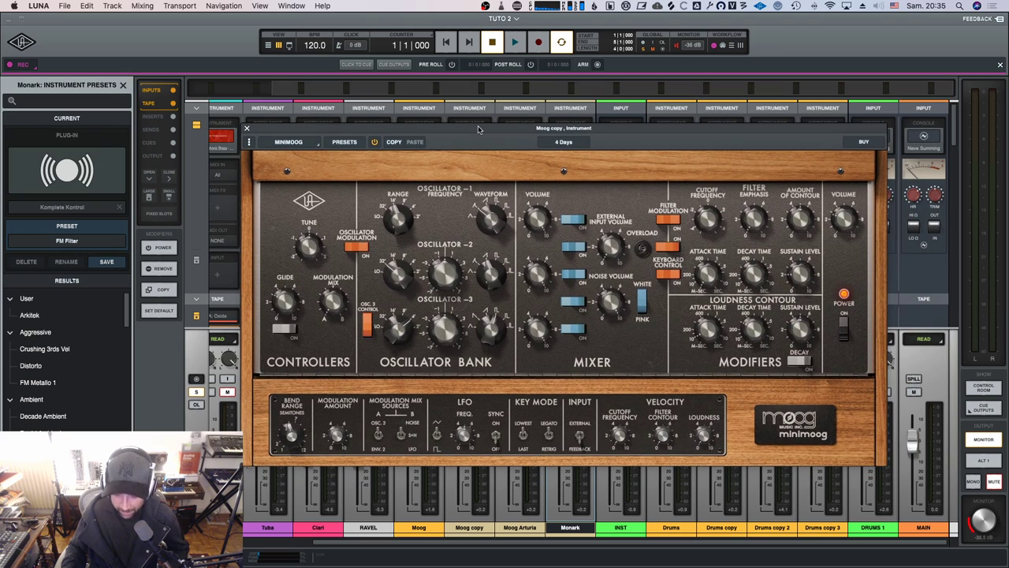
pyautogui.click(246, 128)
# Examine the mixer strips' input, tape, insert and cue sections across all tracks.
pyautogui.scroll(-10, 647, 203)
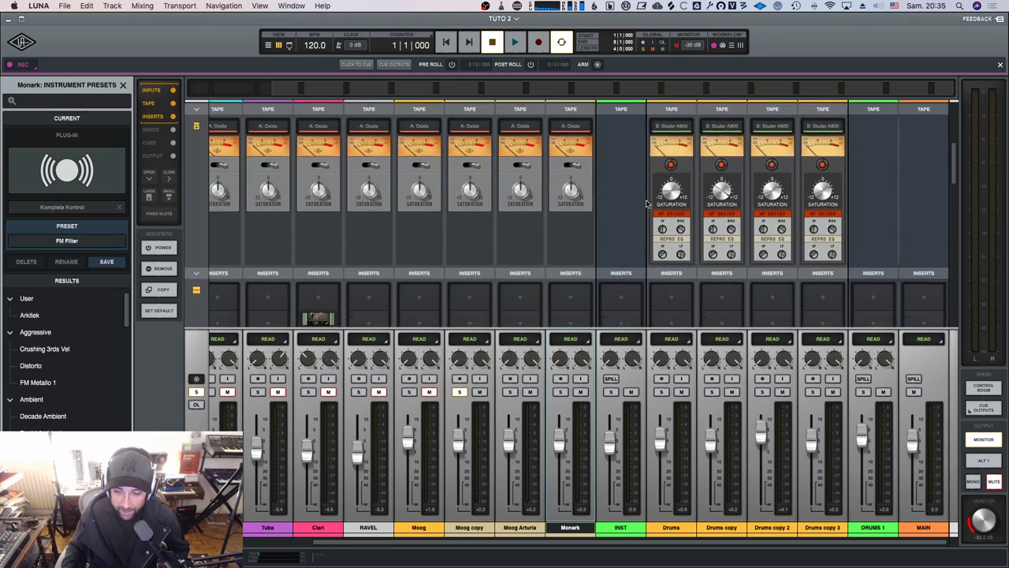
pyautogui.scroll(10, 648, 203)
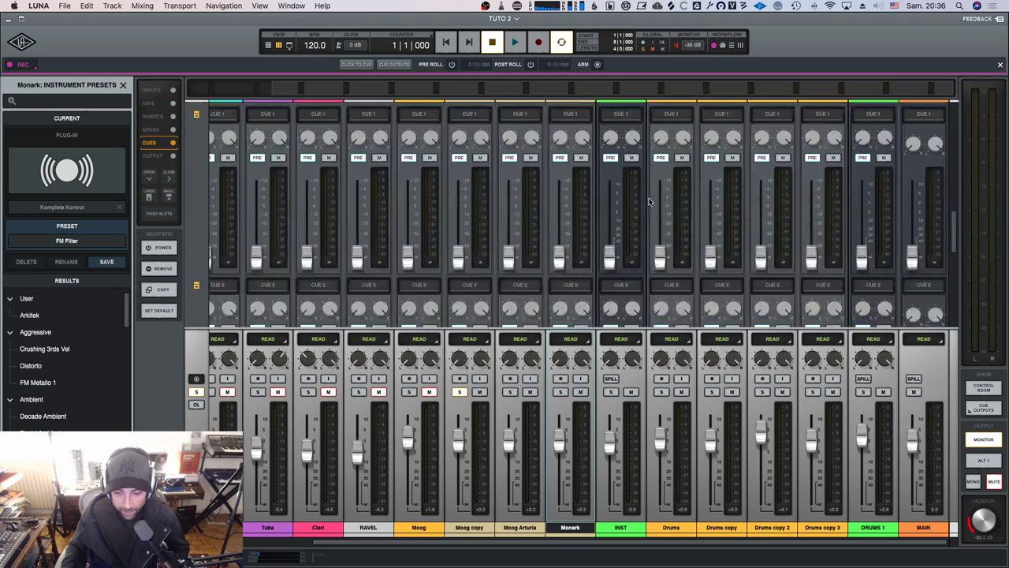
pyautogui.scroll(-10, 646, 204)
pyautogui.scroll(10, 646, 204)
pyautogui.scroll(-10, 642, 206)
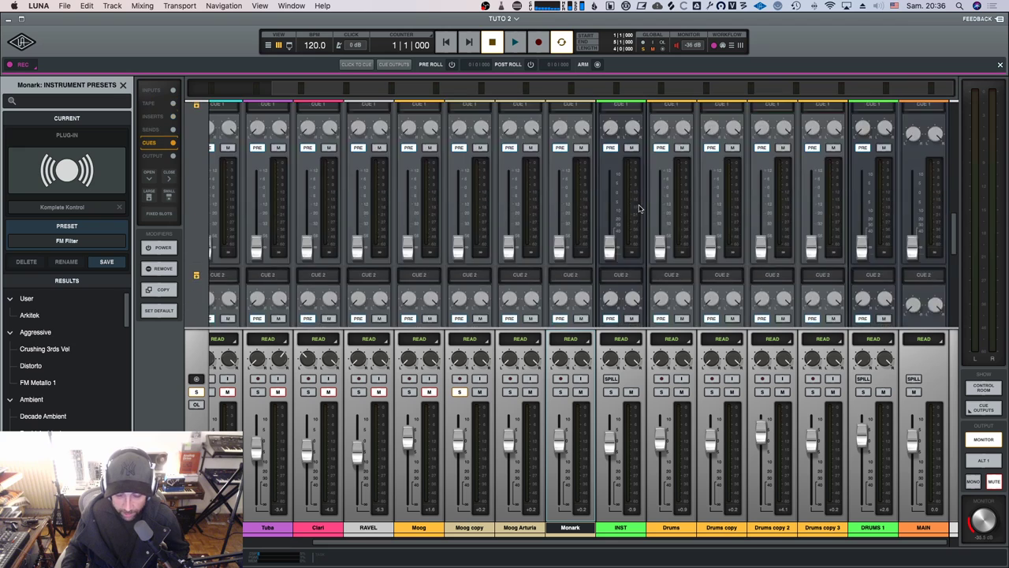
pyautogui.scroll(3, 639, 209)
pyautogui.scroll(10, 639, 209)
pyautogui.scroll(-3, 264, 173)
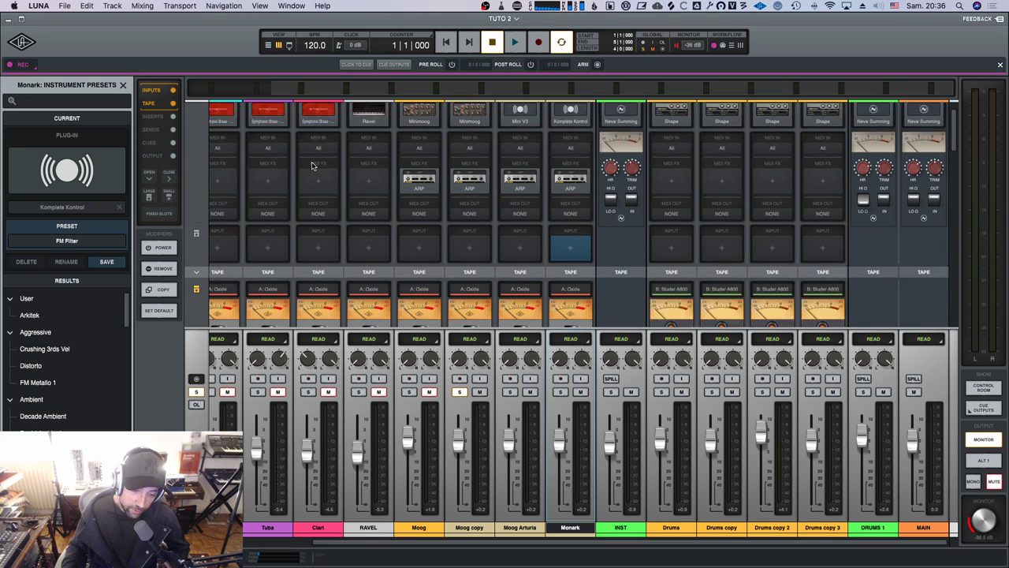
pyautogui.scroll(-3, 355, 190)
pyautogui.scroll(5, 411, 195)
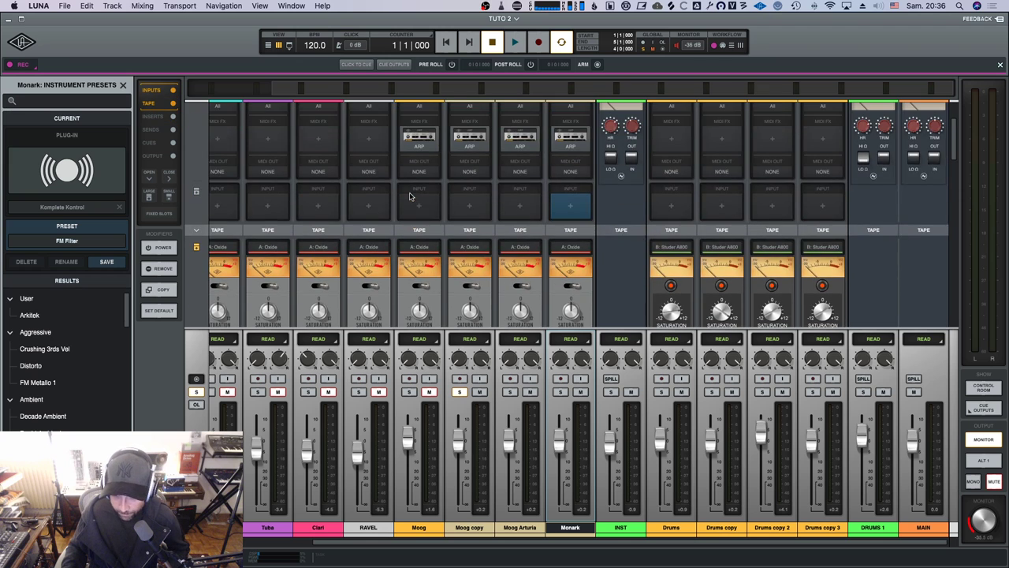
pyautogui.scroll(-2, 410, 196)
pyautogui.scroll(-3, 407, 196)
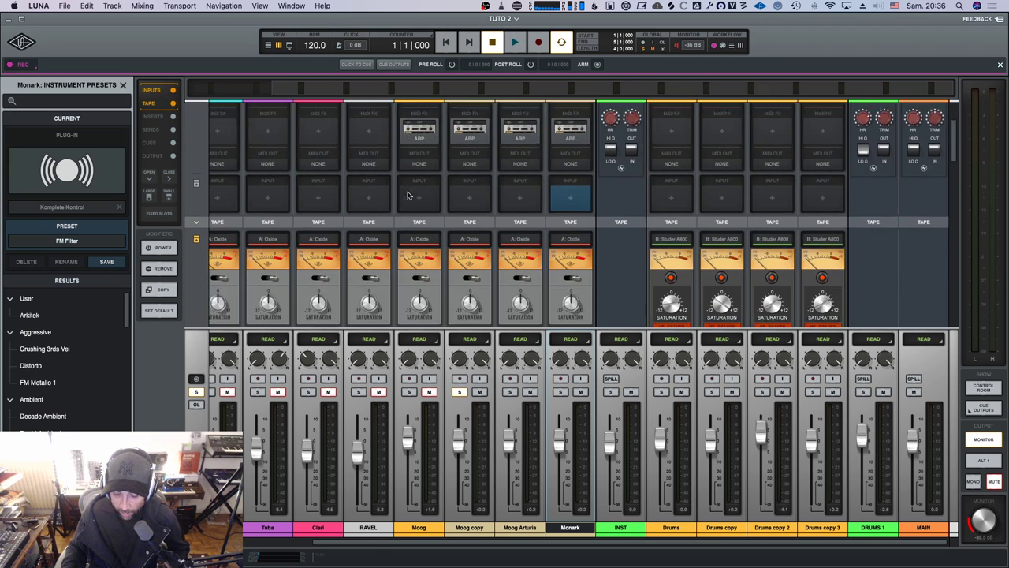
pyautogui.scroll(-3, 403, 195)
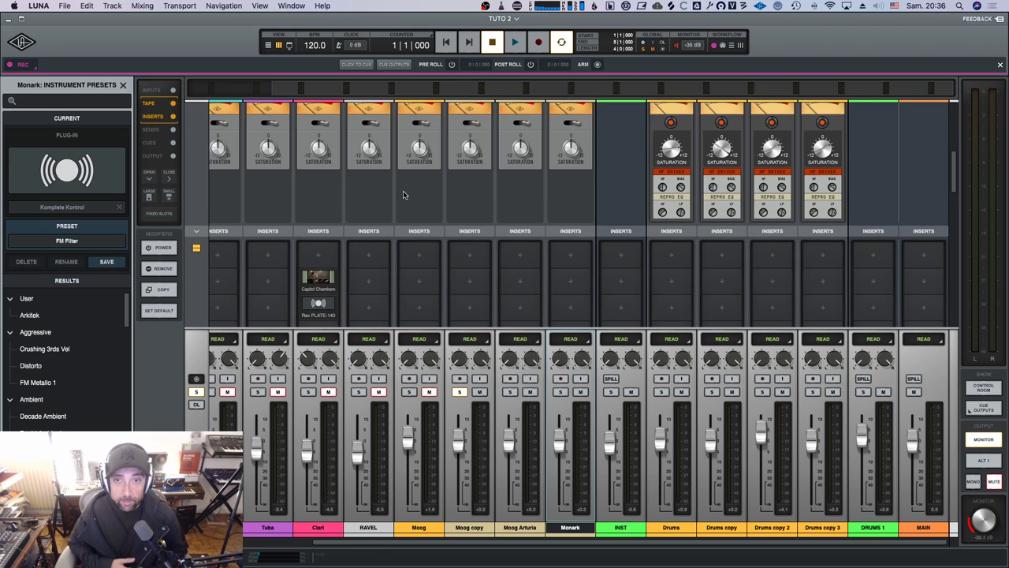